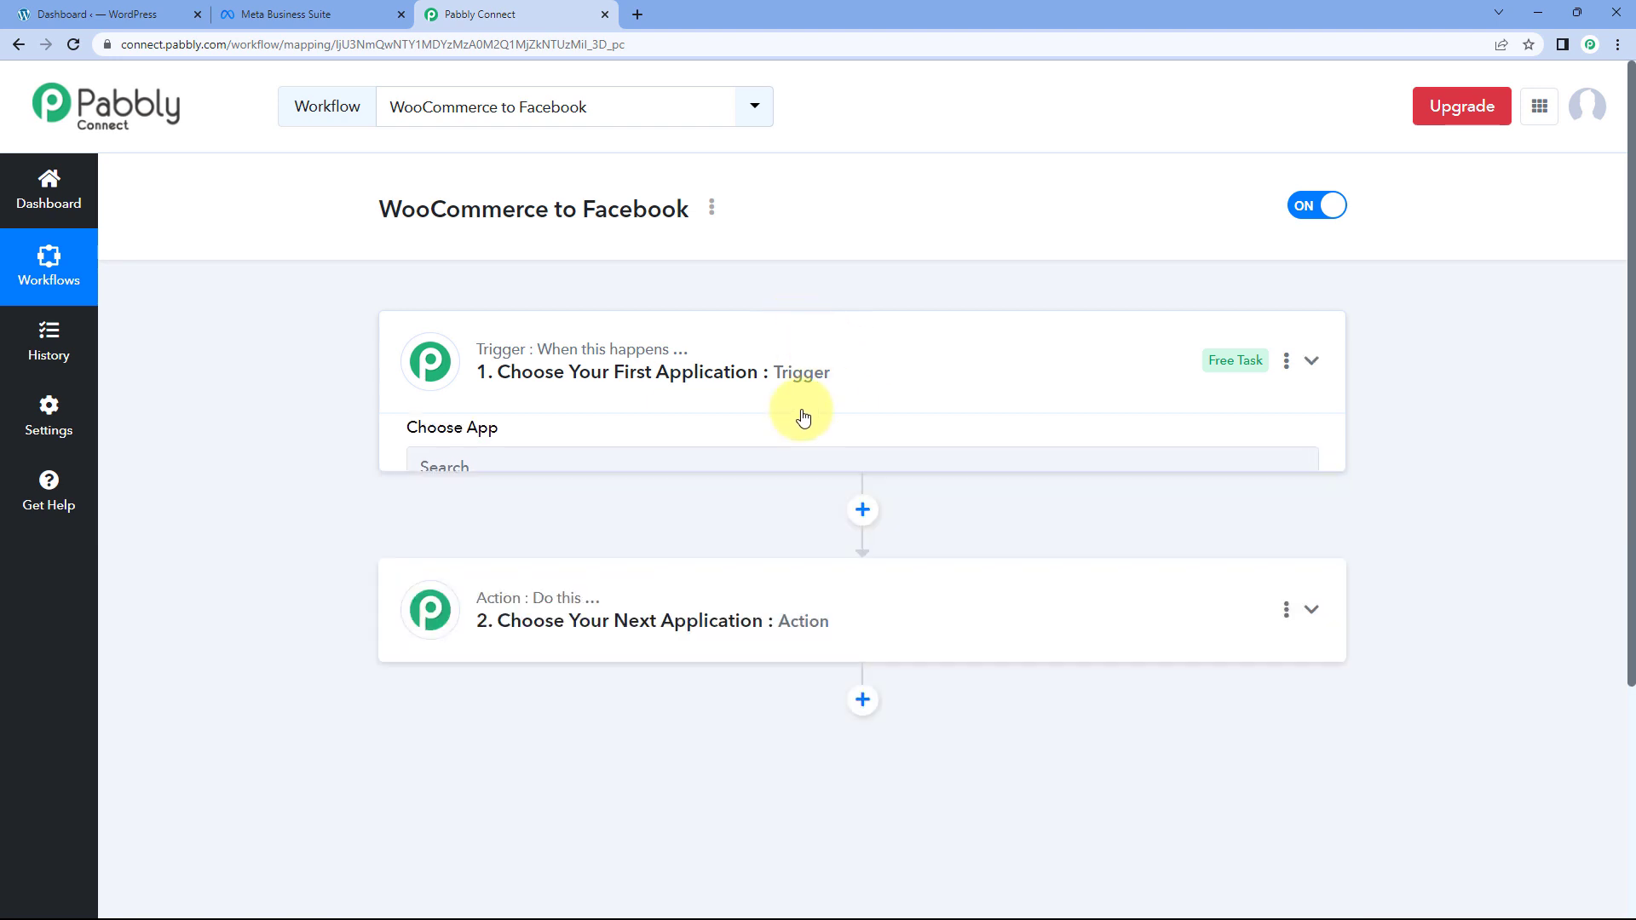
Expand the trigger step of the WooCommerce to Facebook workflow to show its app choices.
{"action": "scroll", "coordinate": [300, 375], "scroll_direction": "down", "scroll_amount": 1}
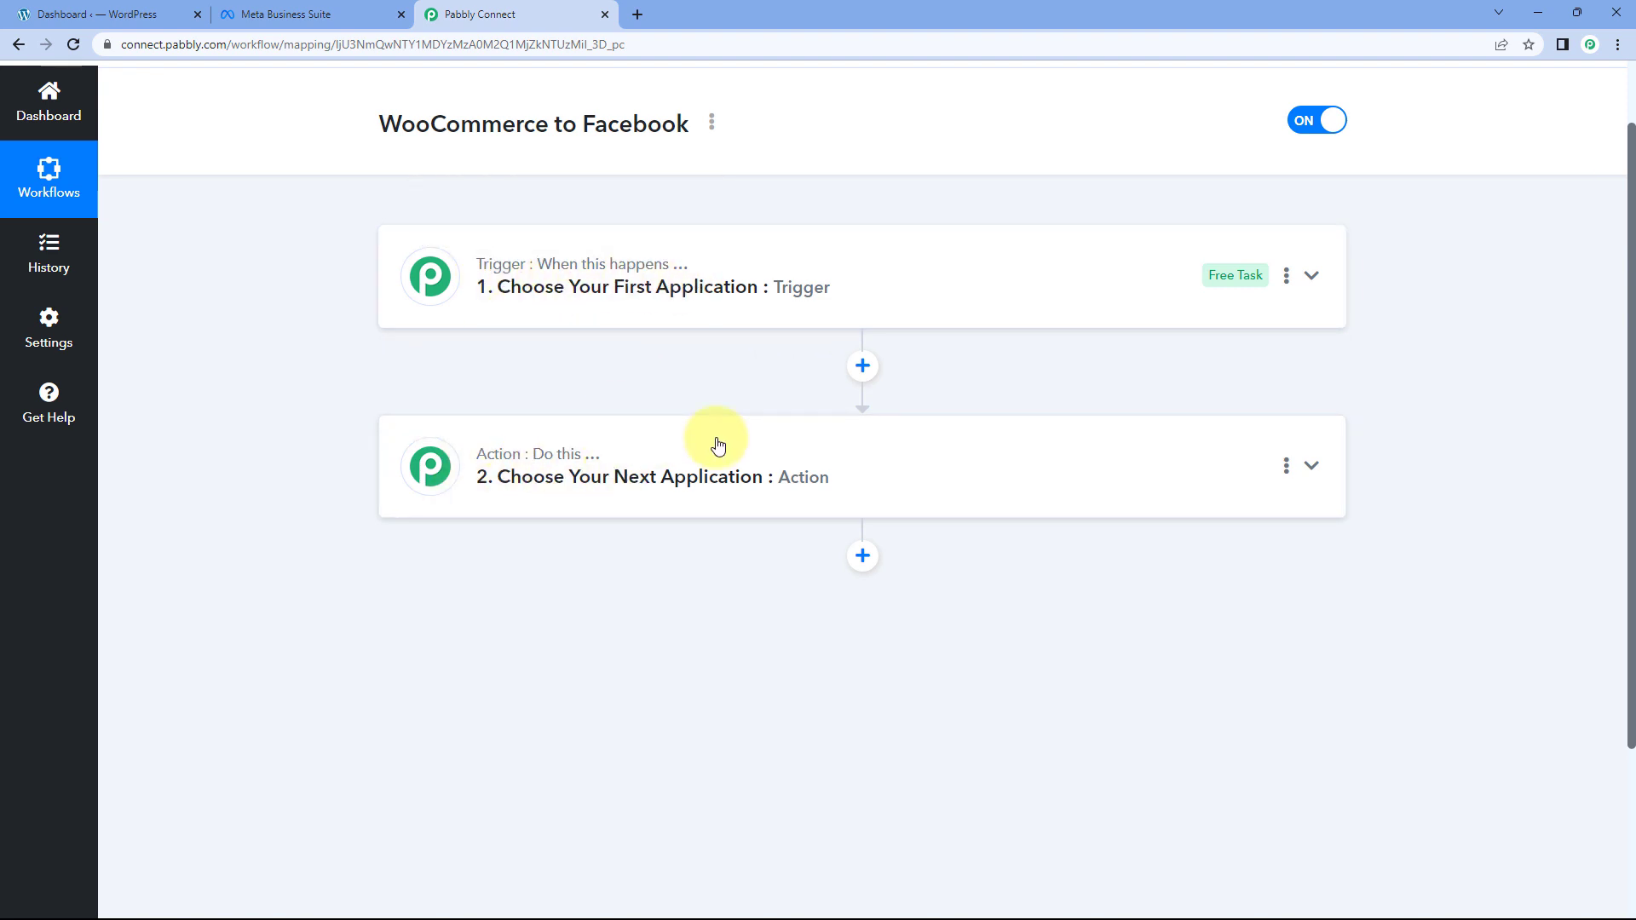
{"action": "left_click", "coordinate": [734, 266]}
{"action": "scroll", "coordinate": [327, 388], "scroll_direction": "down", "scroll_amount": 1}
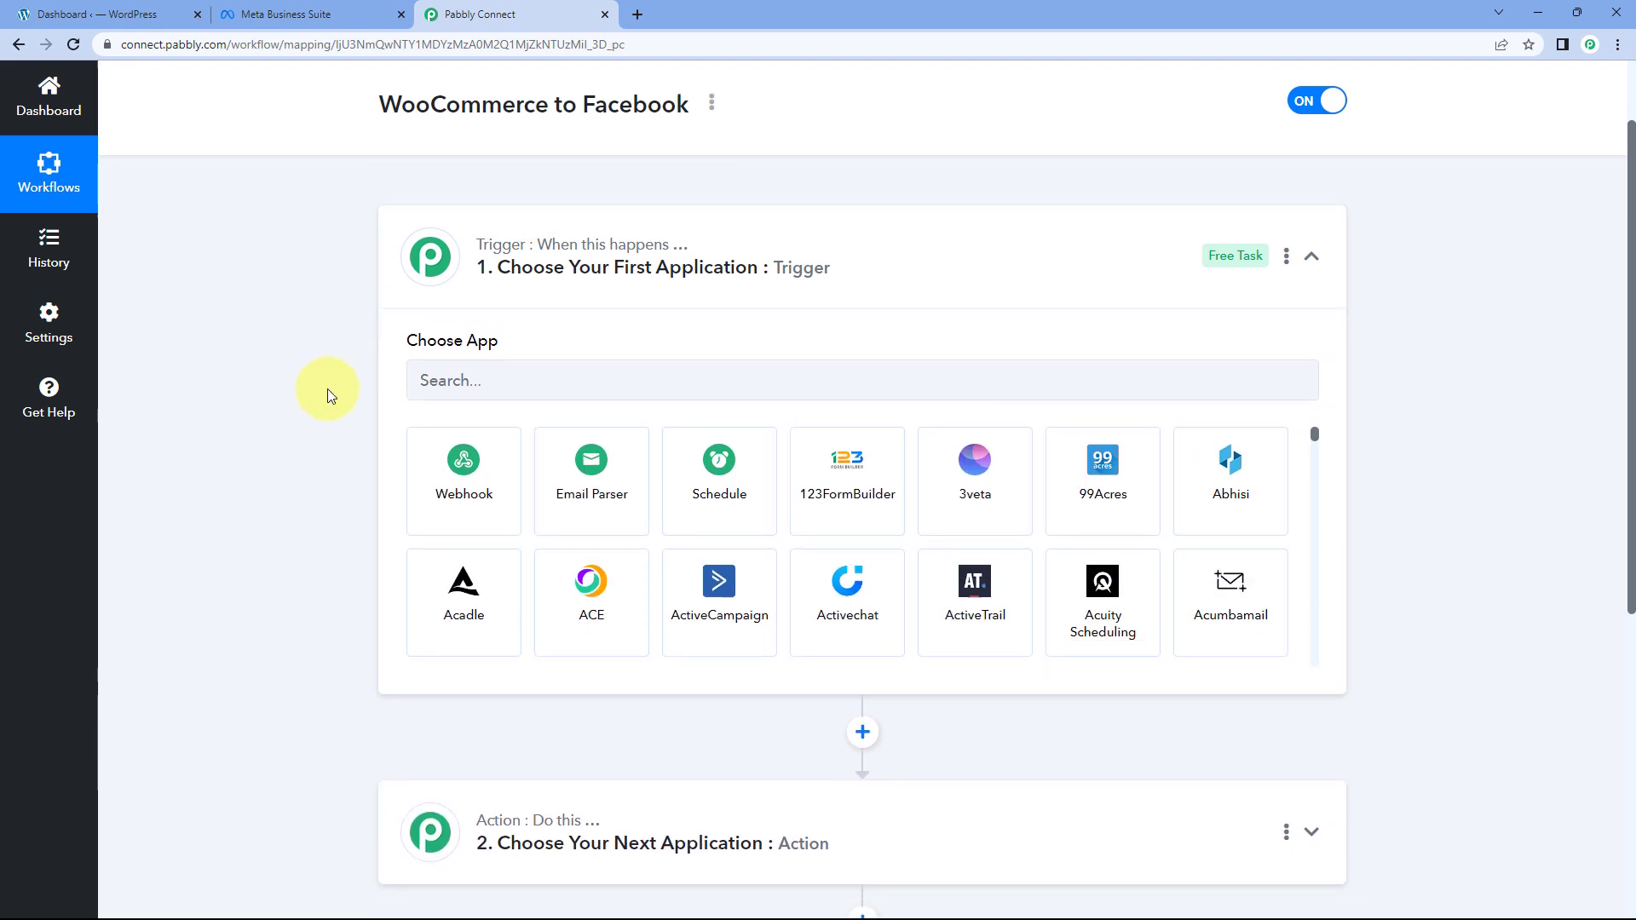
{"action": "scroll", "coordinate": [327, 388], "scroll_direction": "up", "scroll_amount": 1}
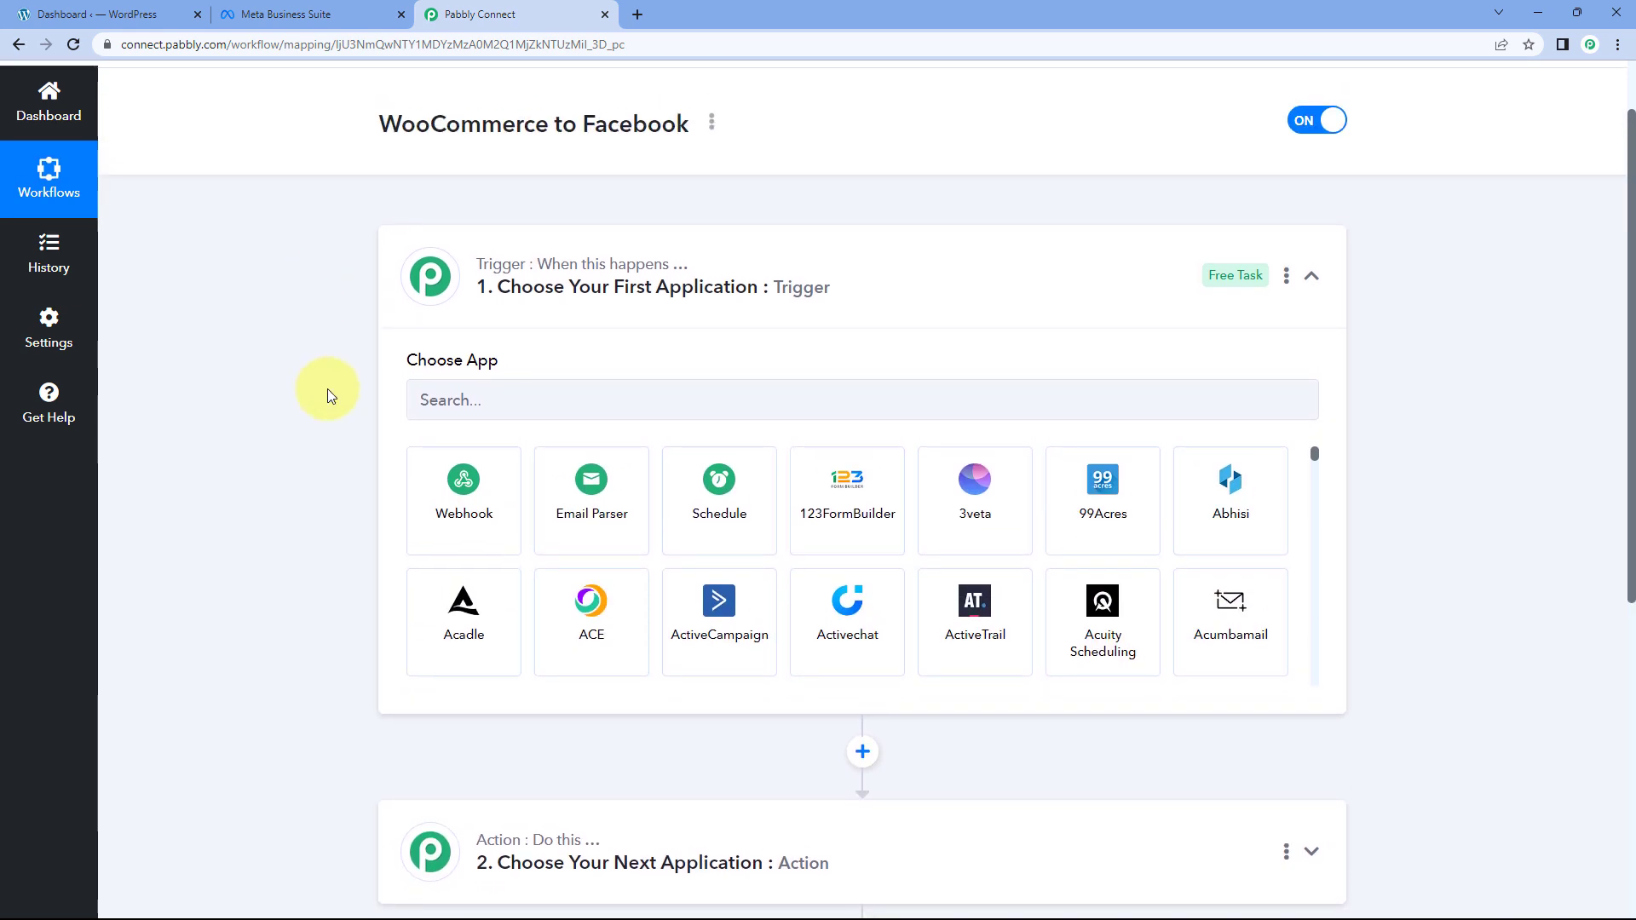
{"action": "left_click", "coordinate": [145, 15]}
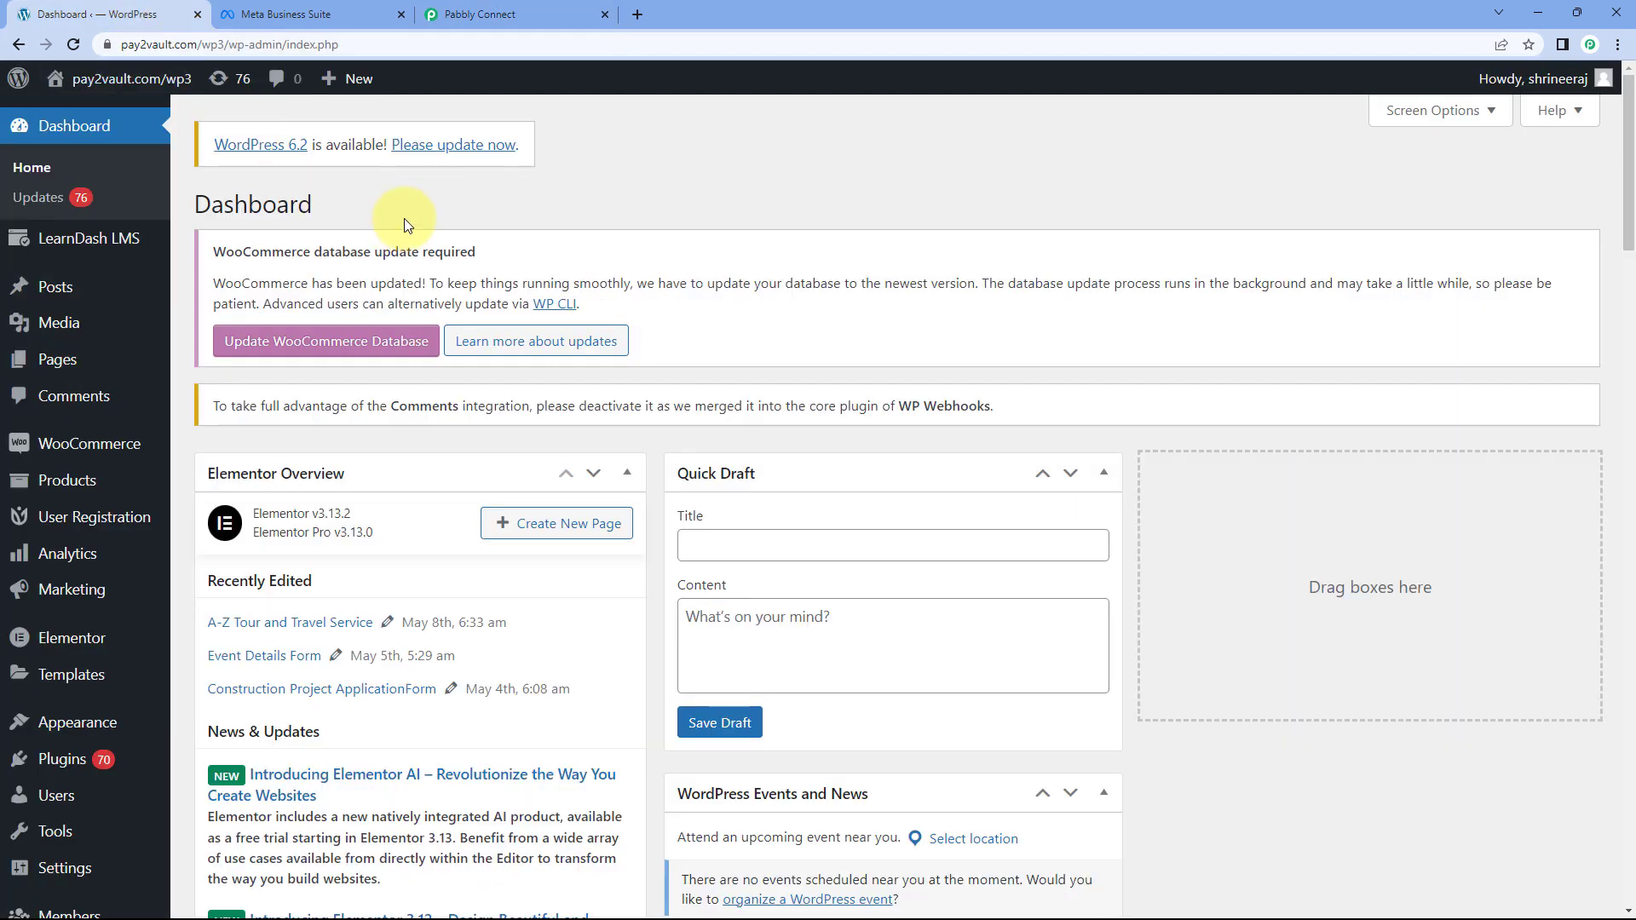
{"action": "left_click", "coordinate": [535, 15]}
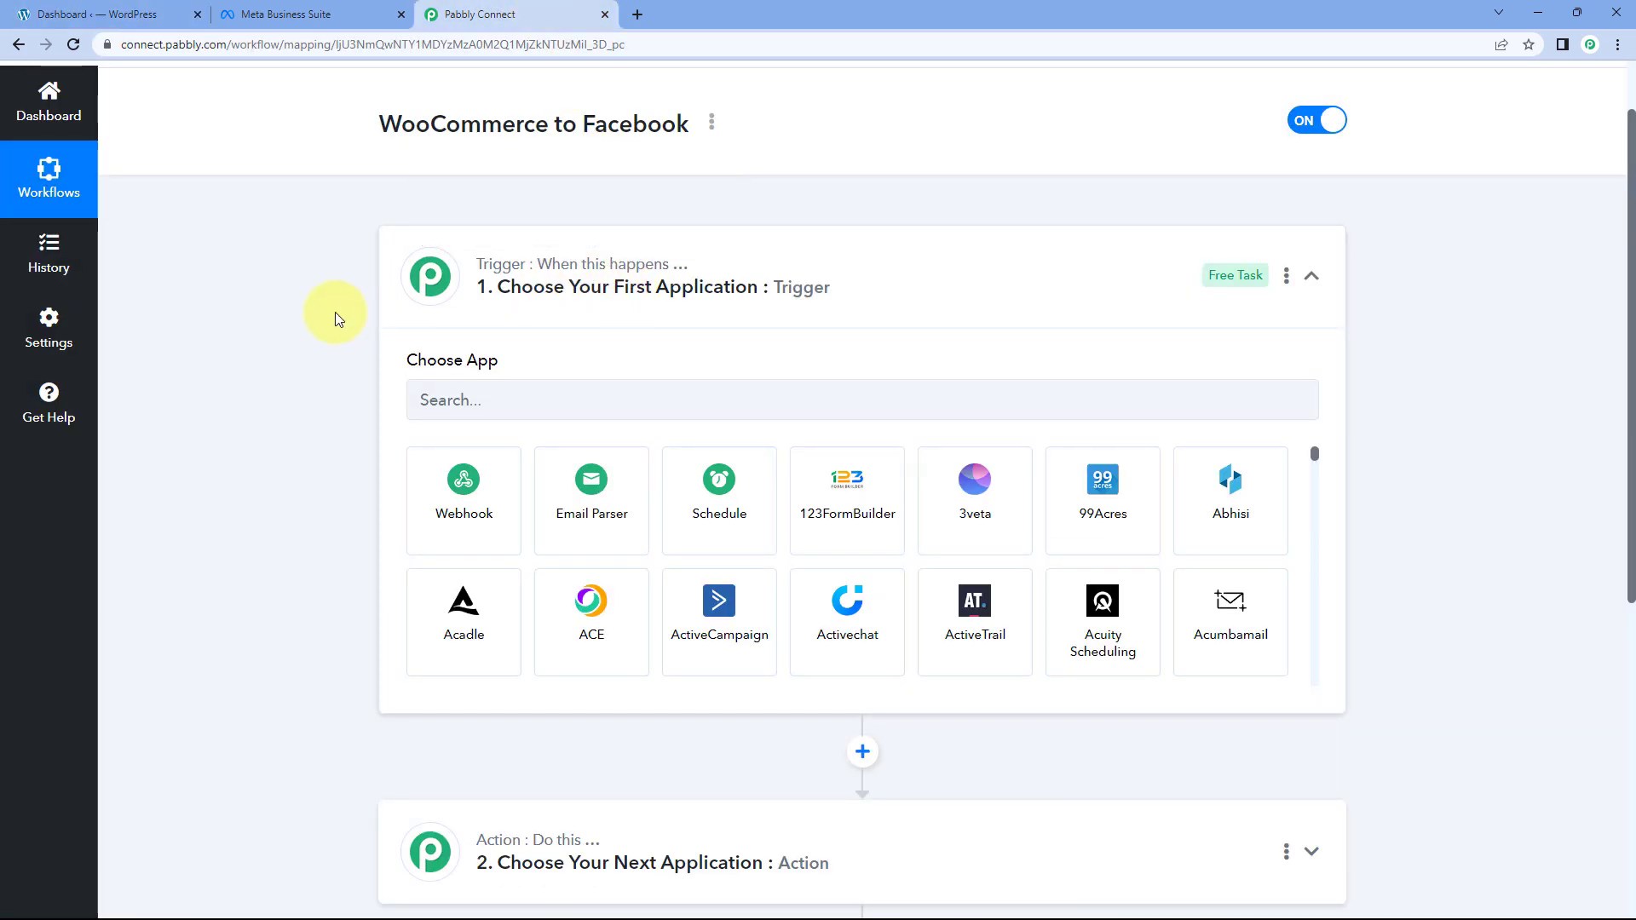
{"action": "scroll", "coordinate": [334, 319], "scroll_direction": "down", "scroll_amount": 1}
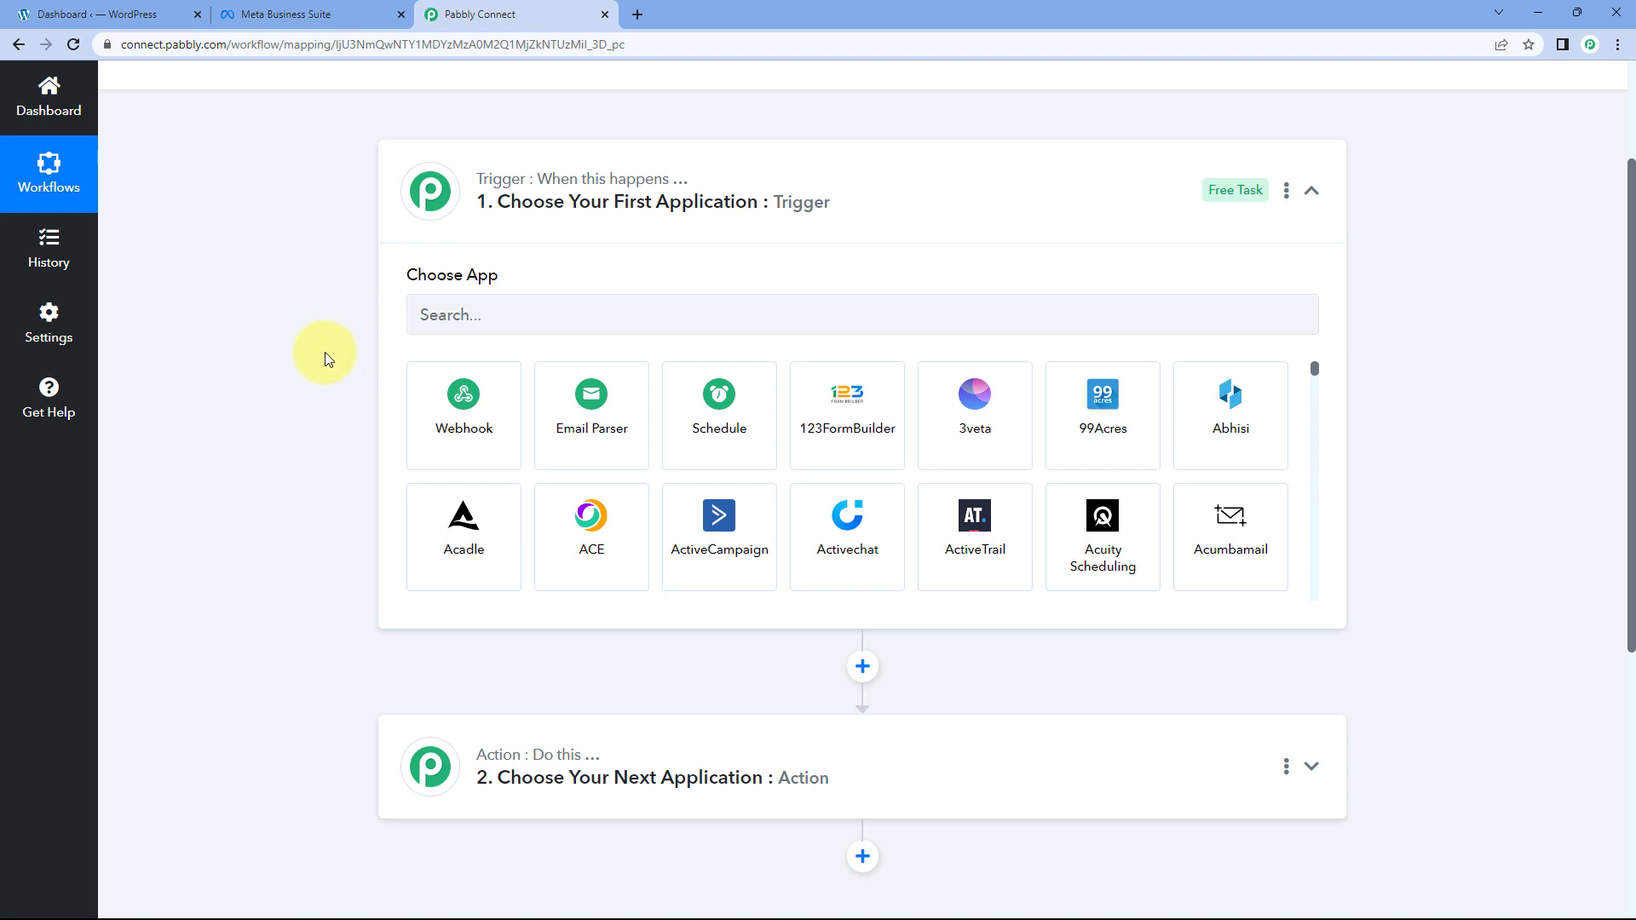
{"action": "scroll", "coordinate": [330, 352], "scroll_direction": "down", "scroll_amount": 1}
{"action": "scroll", "coordinate": [325, 348], "scroll_direction": "down", "scroll_amount": 3}
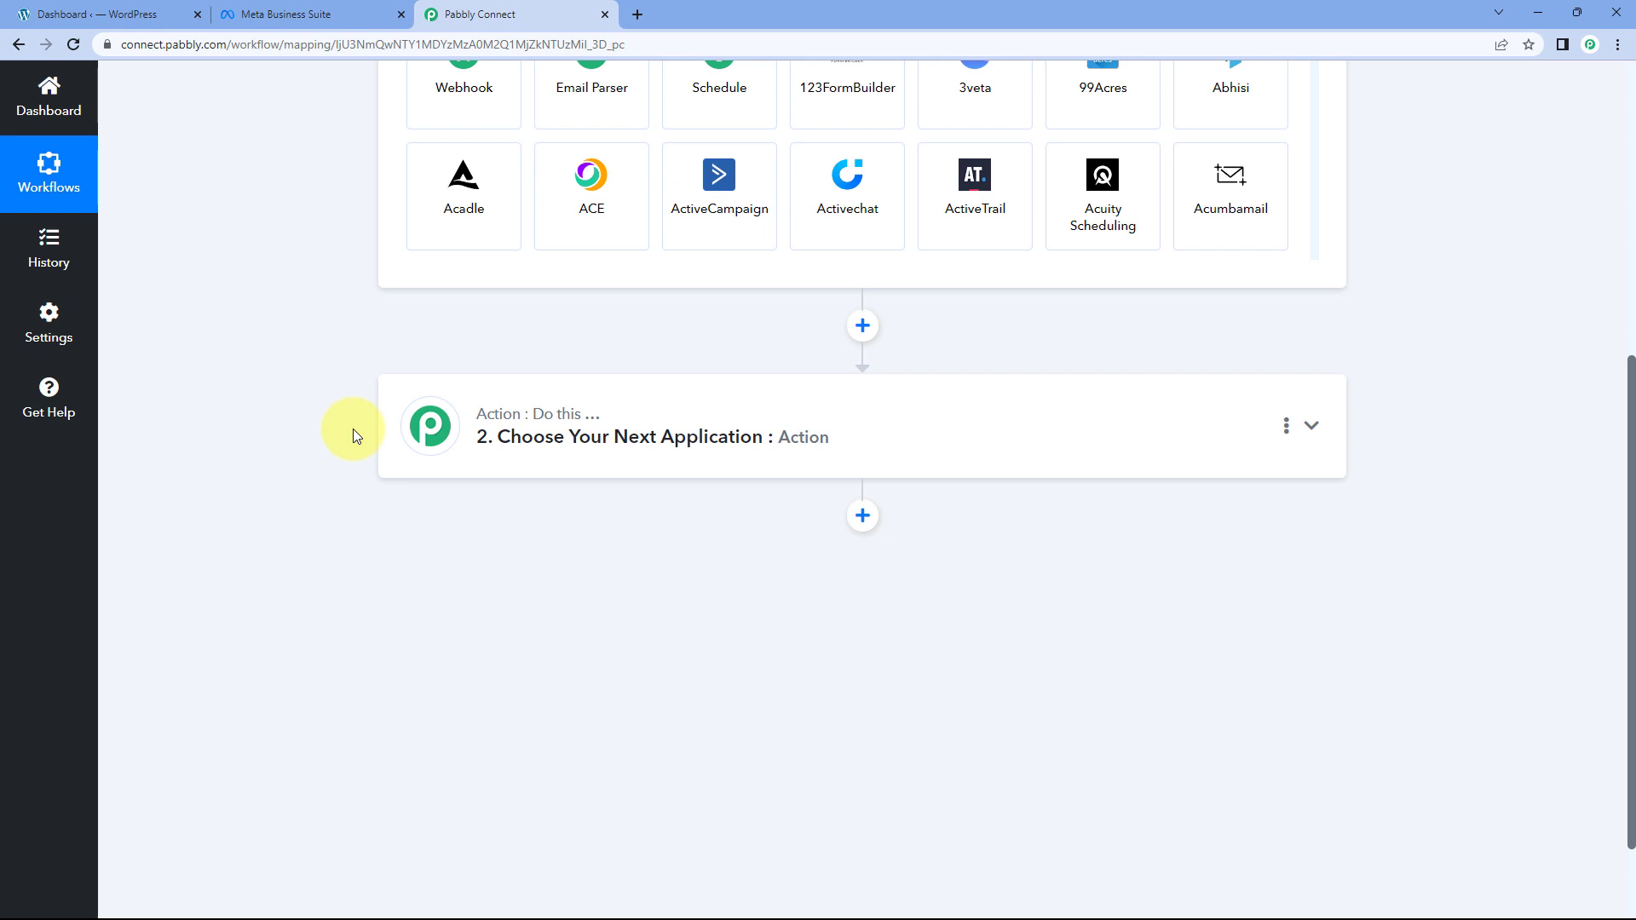
{"action": "scroll", "coordinate": [345, 413], "scroll_direction": "up", "scroll_amount": 4}
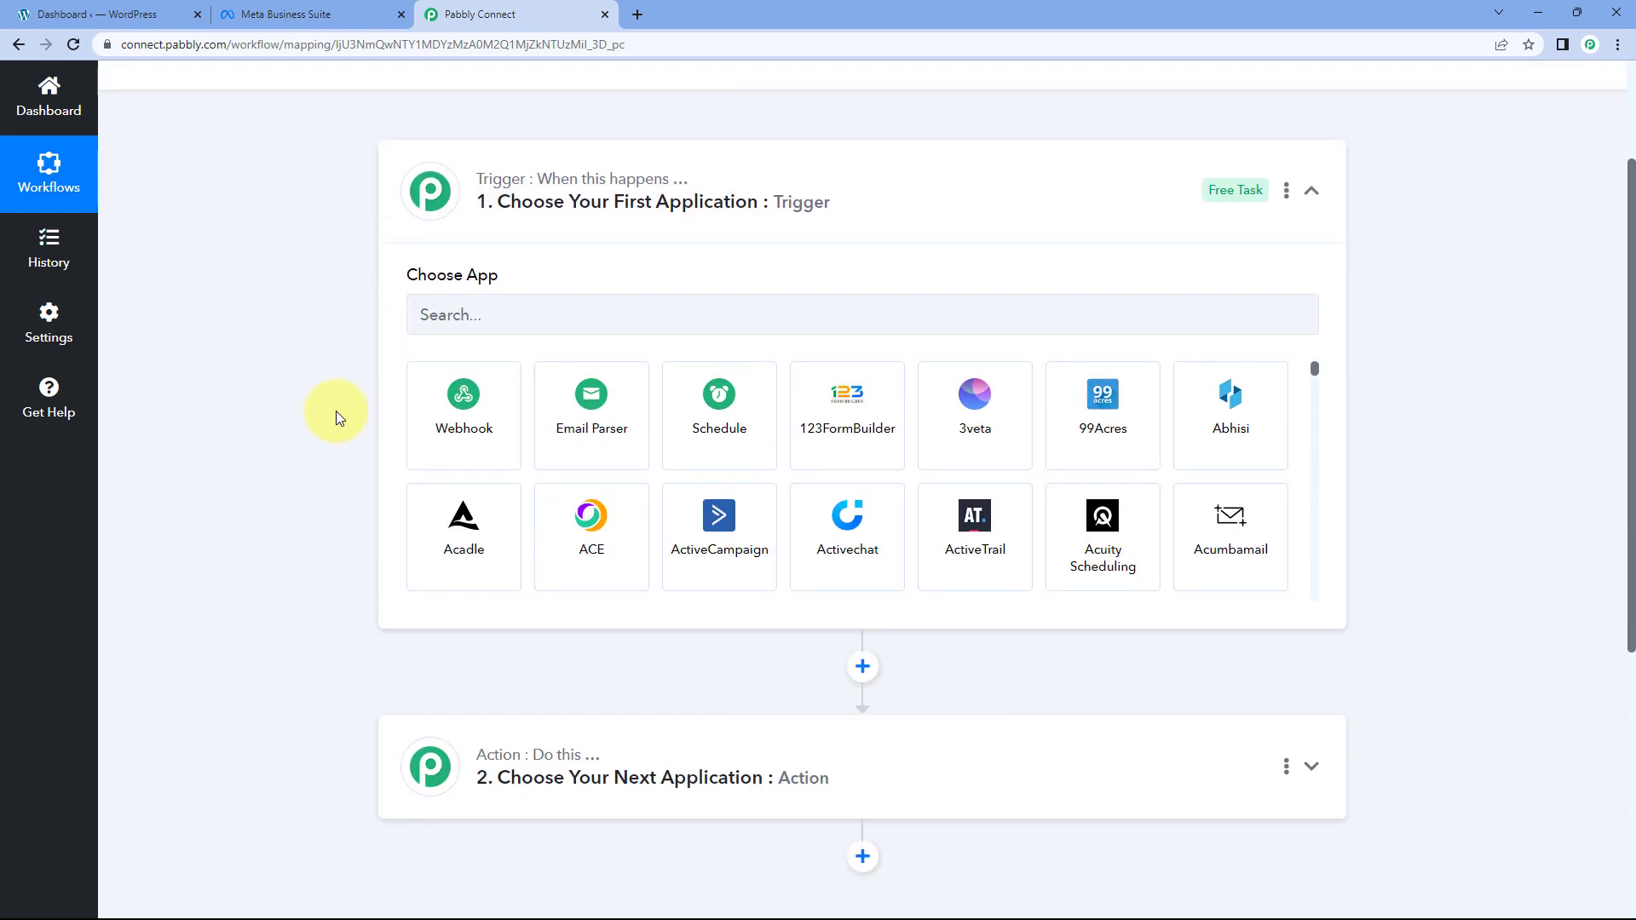
Set WooCommerce as the trigger app with New Order Created as the trigger event.
{"action": "left_click", "coordinate": [483, 316]}
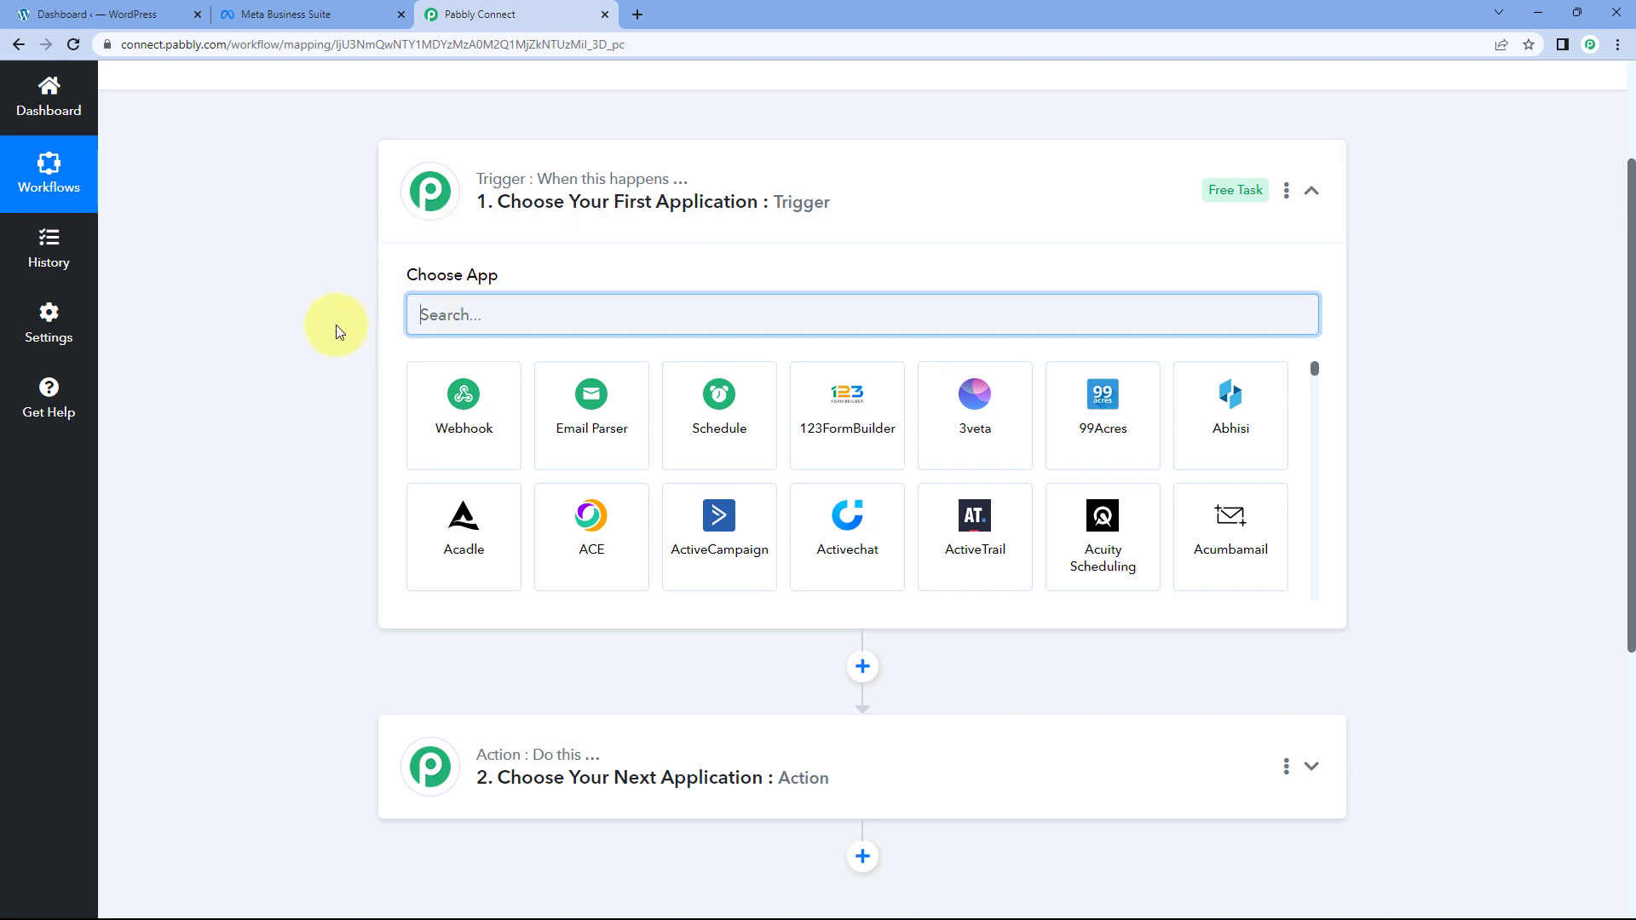
{"action": "type", "text": "WooComme"}
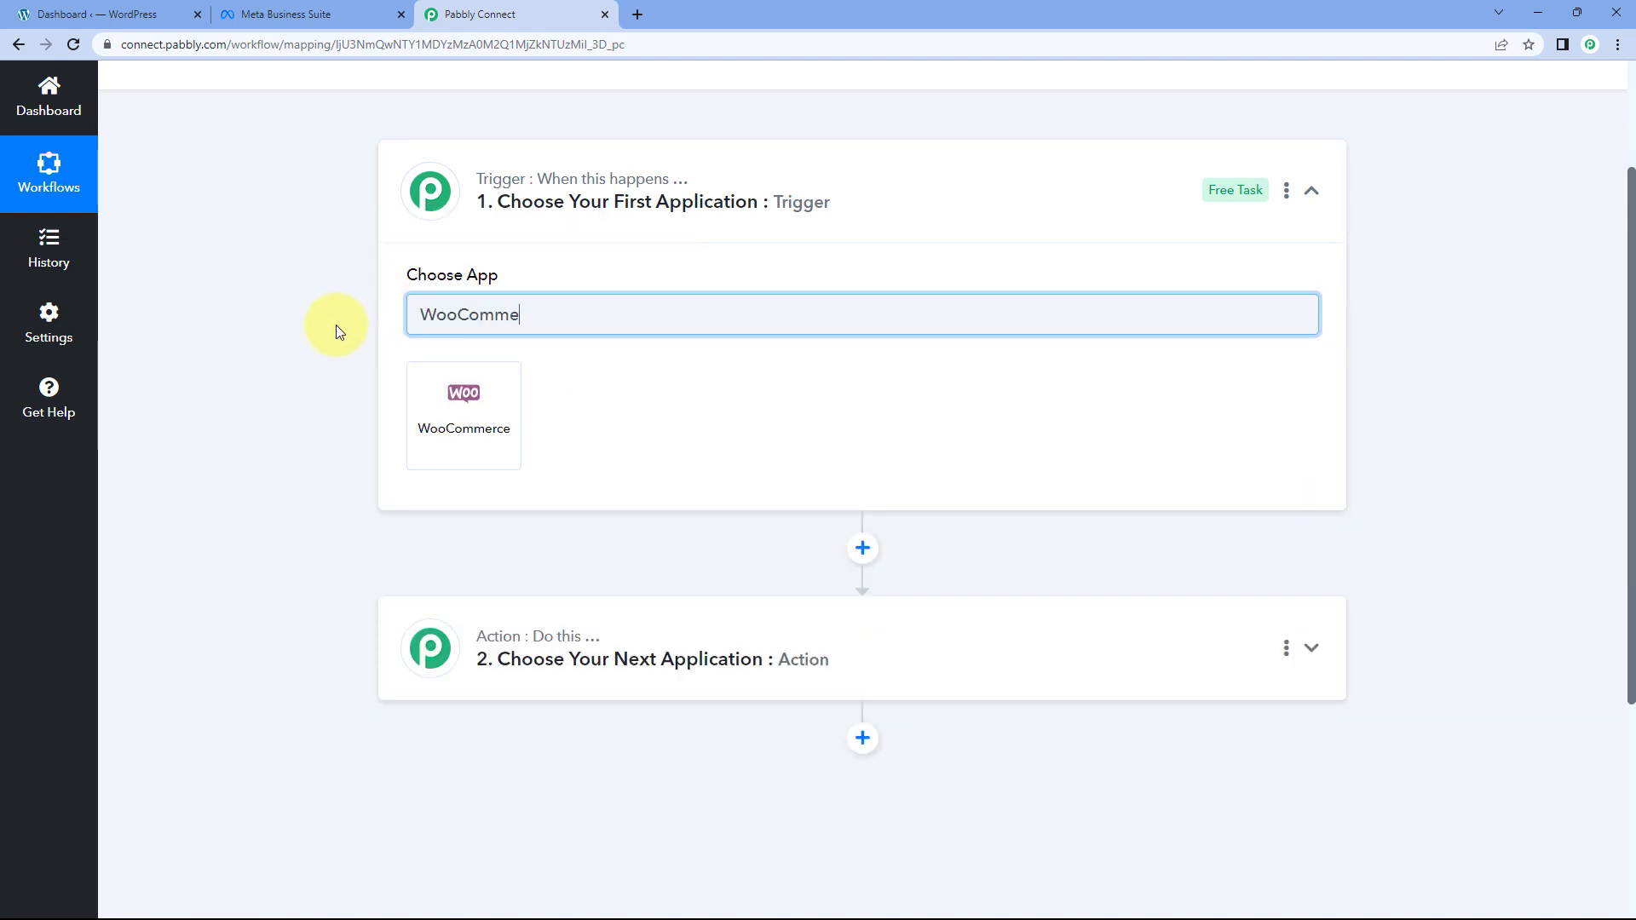
{"action": "type", "text": "rce"}
{"action": "left_click", "coordinate": [466, 394]}
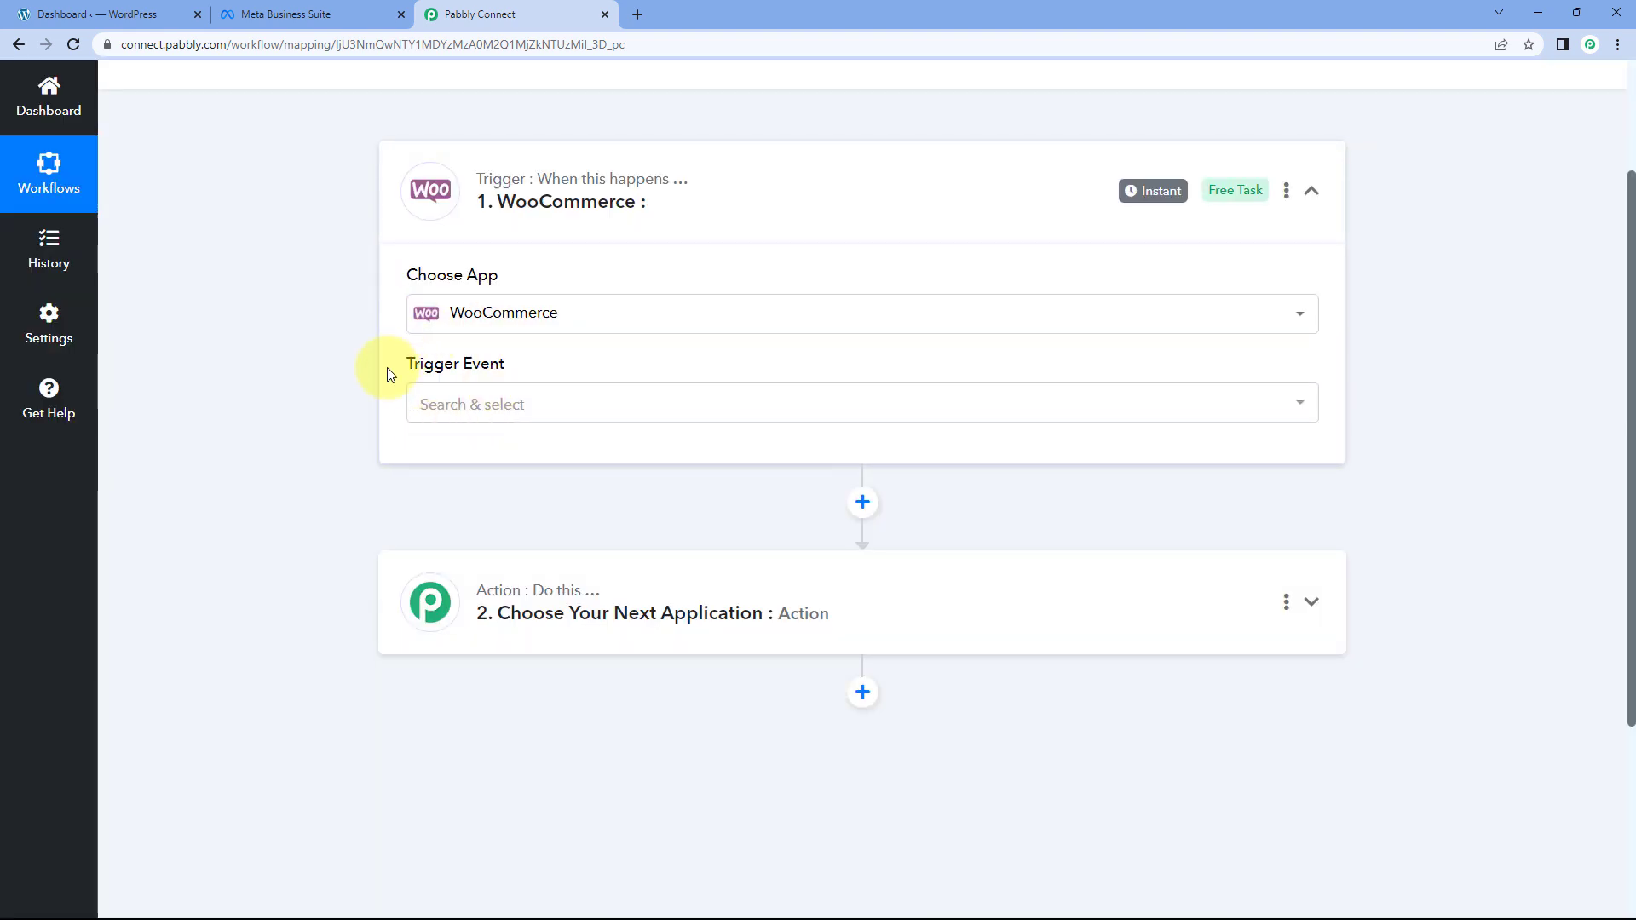
{"action": "left_click", "coordinate": [559, 407]}
{"action": "scroll", "coordinate": [361, 431], "scroll_direction": "down", "scroll_amount": 1}
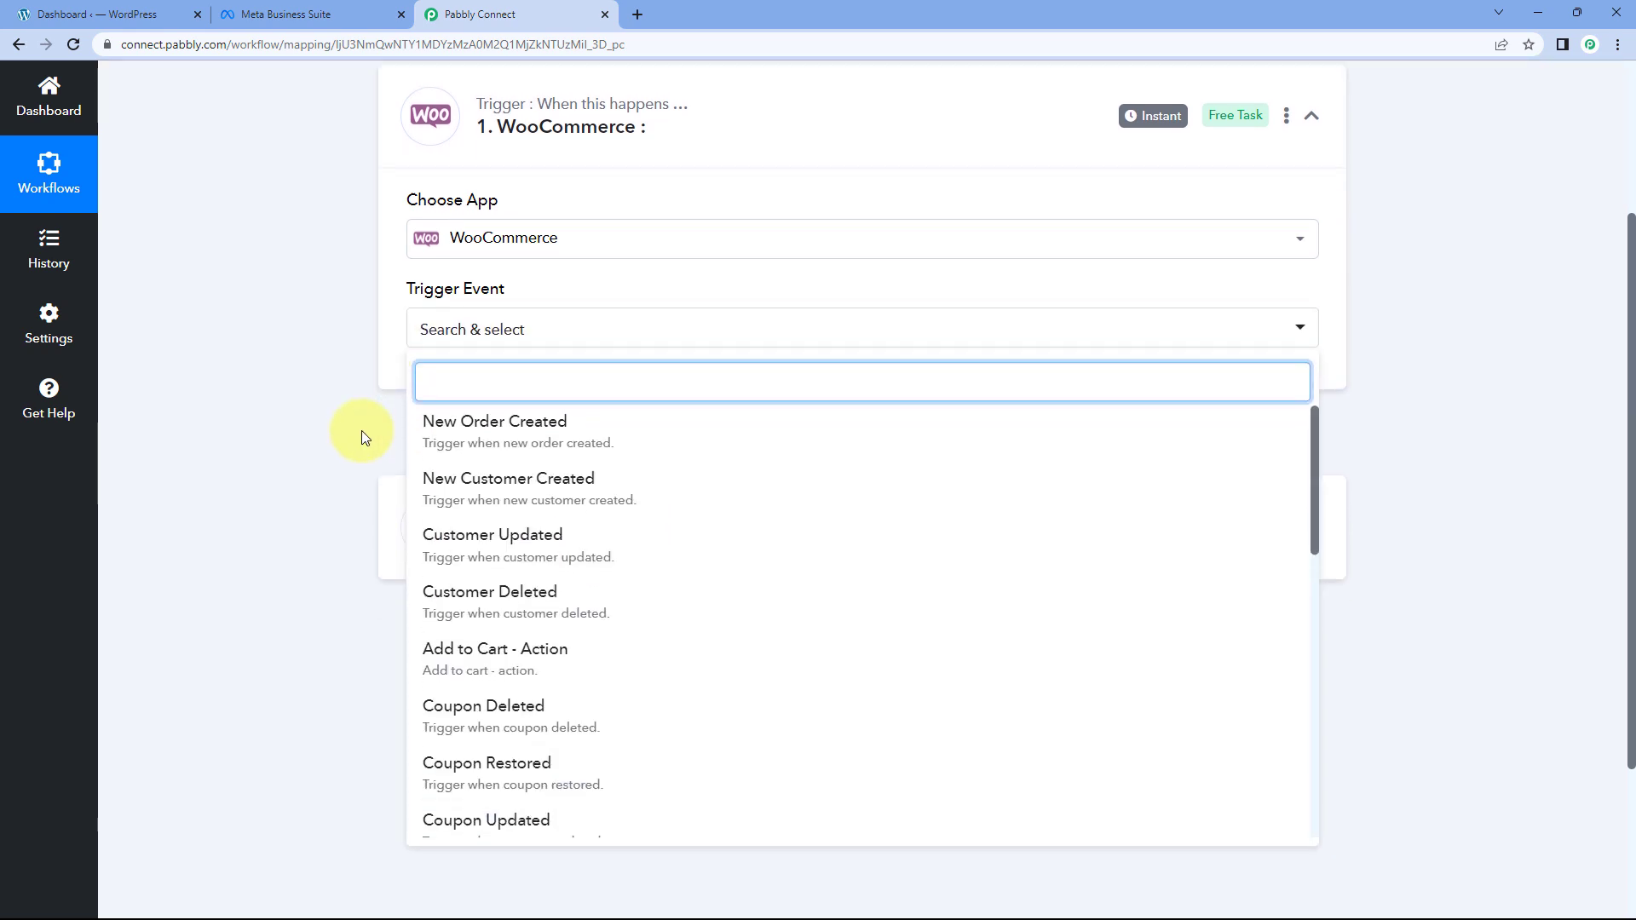
{"action": "left_click", "coordinate": [588, 413]}
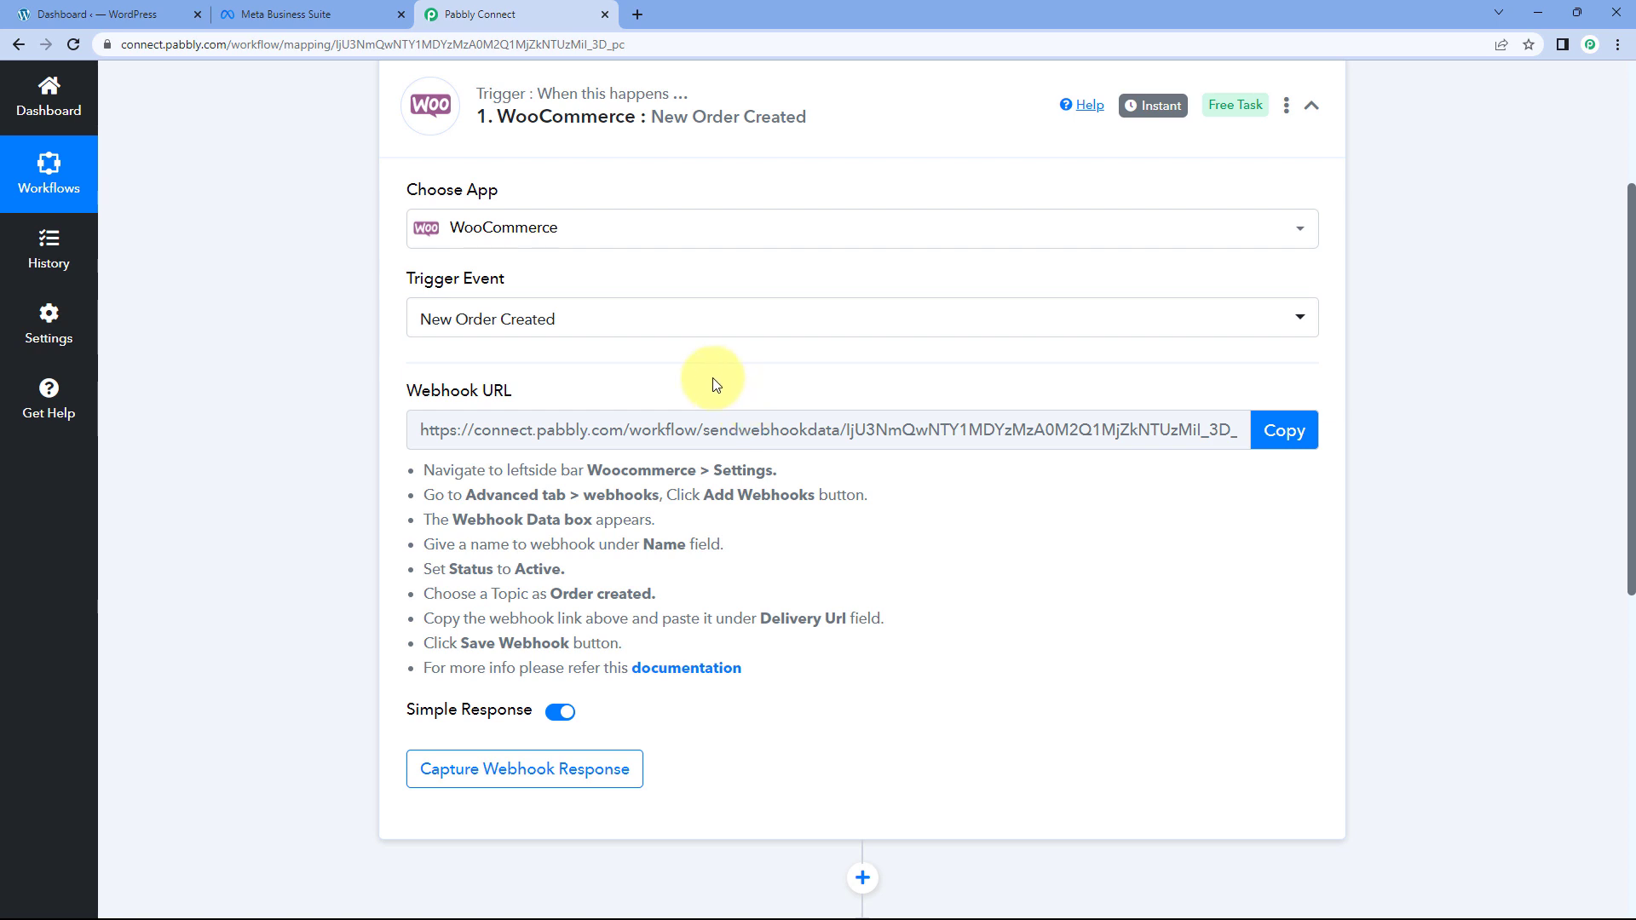
Review the webhook setup instructions and copy the trigger's webhook URL.
{"action": "left_click_drag", "start_coordinate": [417, 475], "coordinate": [761, 669]}
{"action": "left_click", "coordinate": [814, 550]}
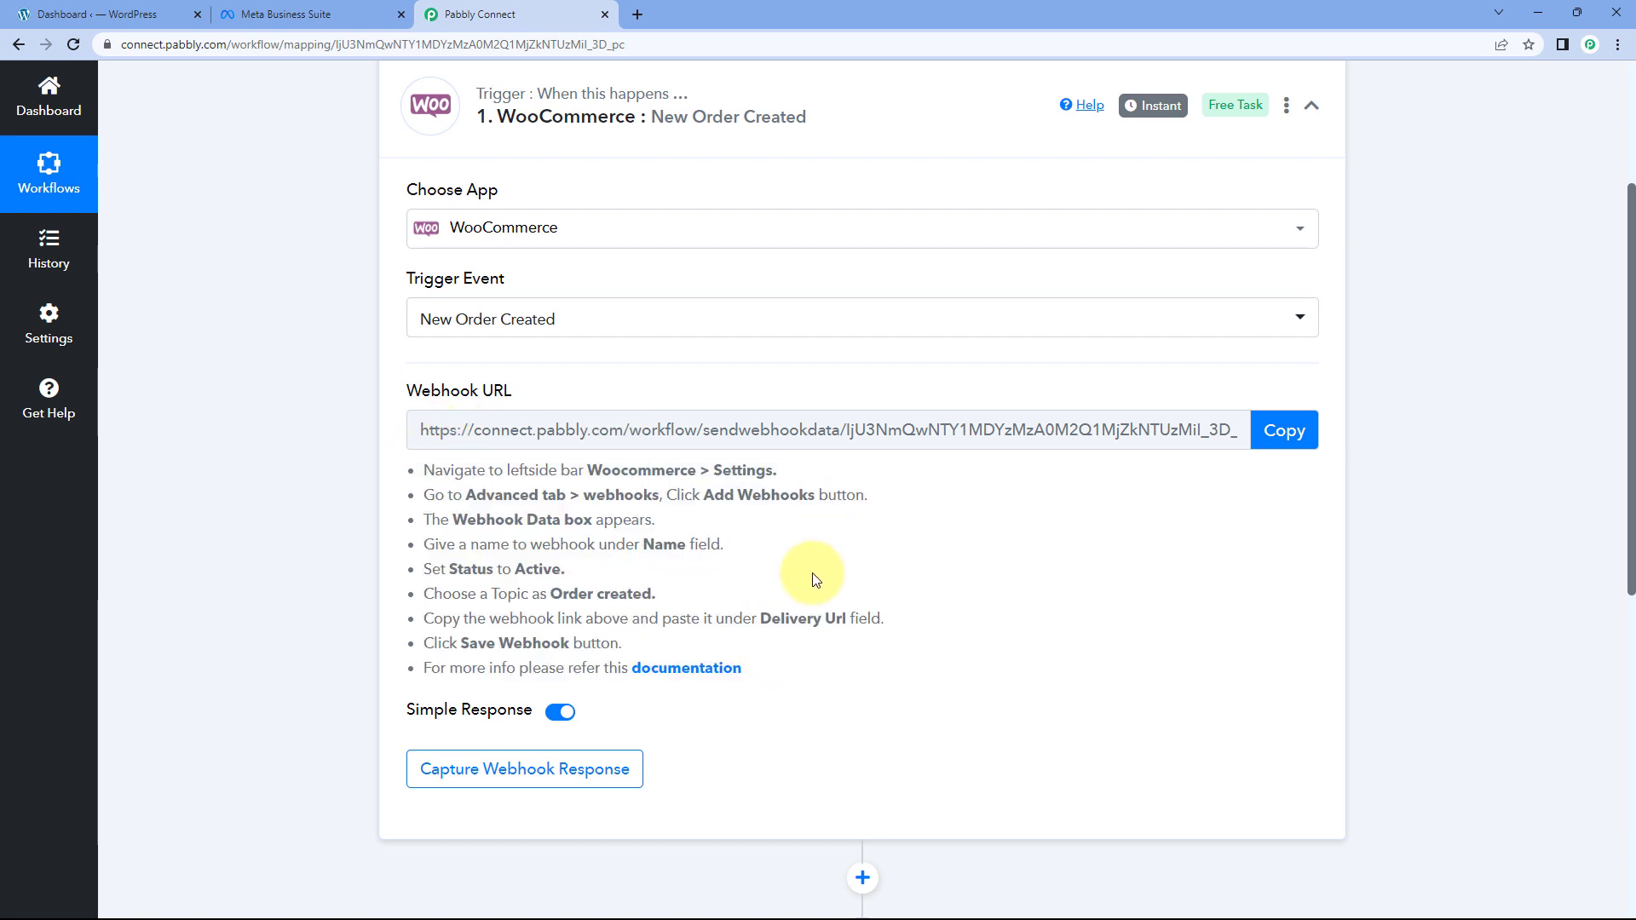
{"action": "left_click", "coordinate": [1284, 431]}
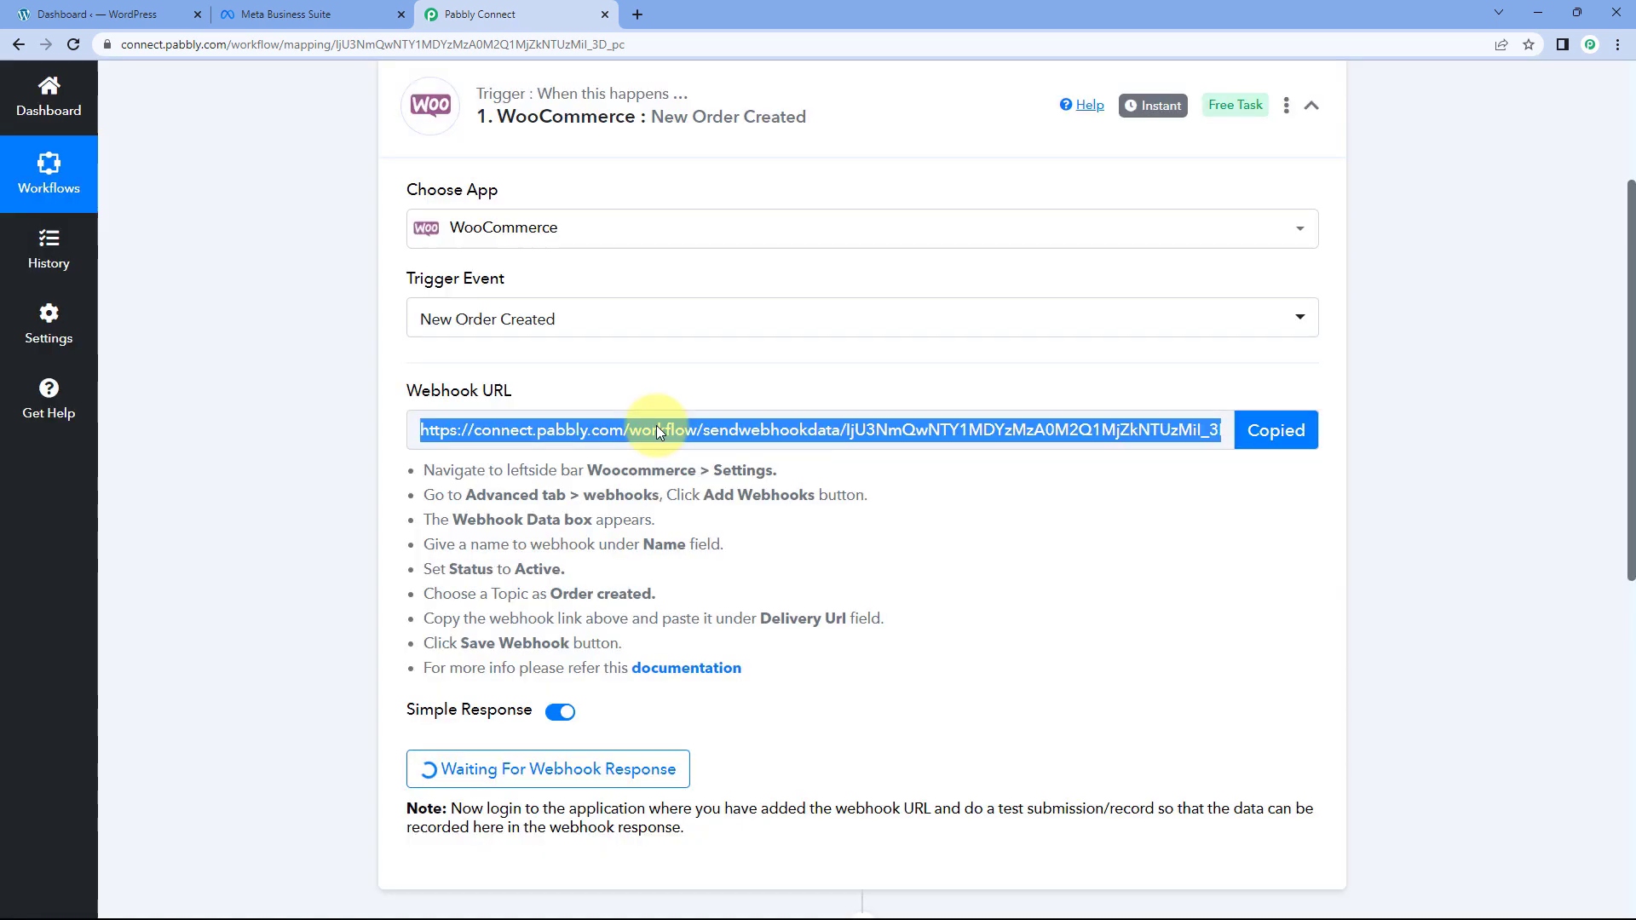
Switch to the WordPress admin and add a new webhook in WooCommerce's advanced settings.
{"action": "left_click", "coordinate": [111, 15]}
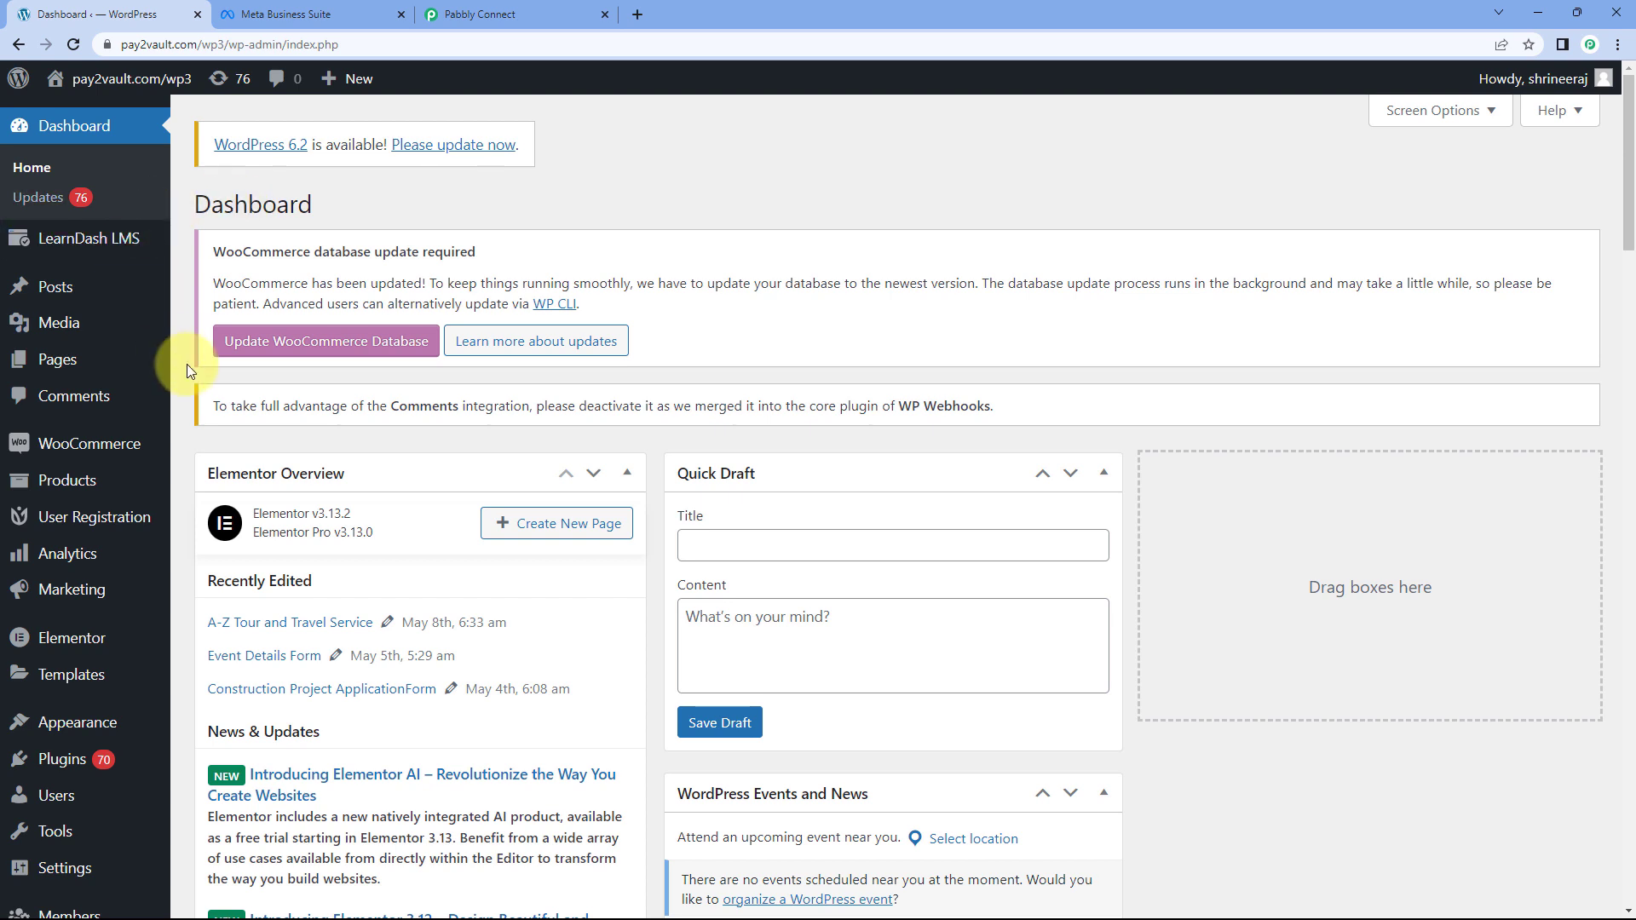
{"action": "mouse_move", "coordinate": [119, 443]}
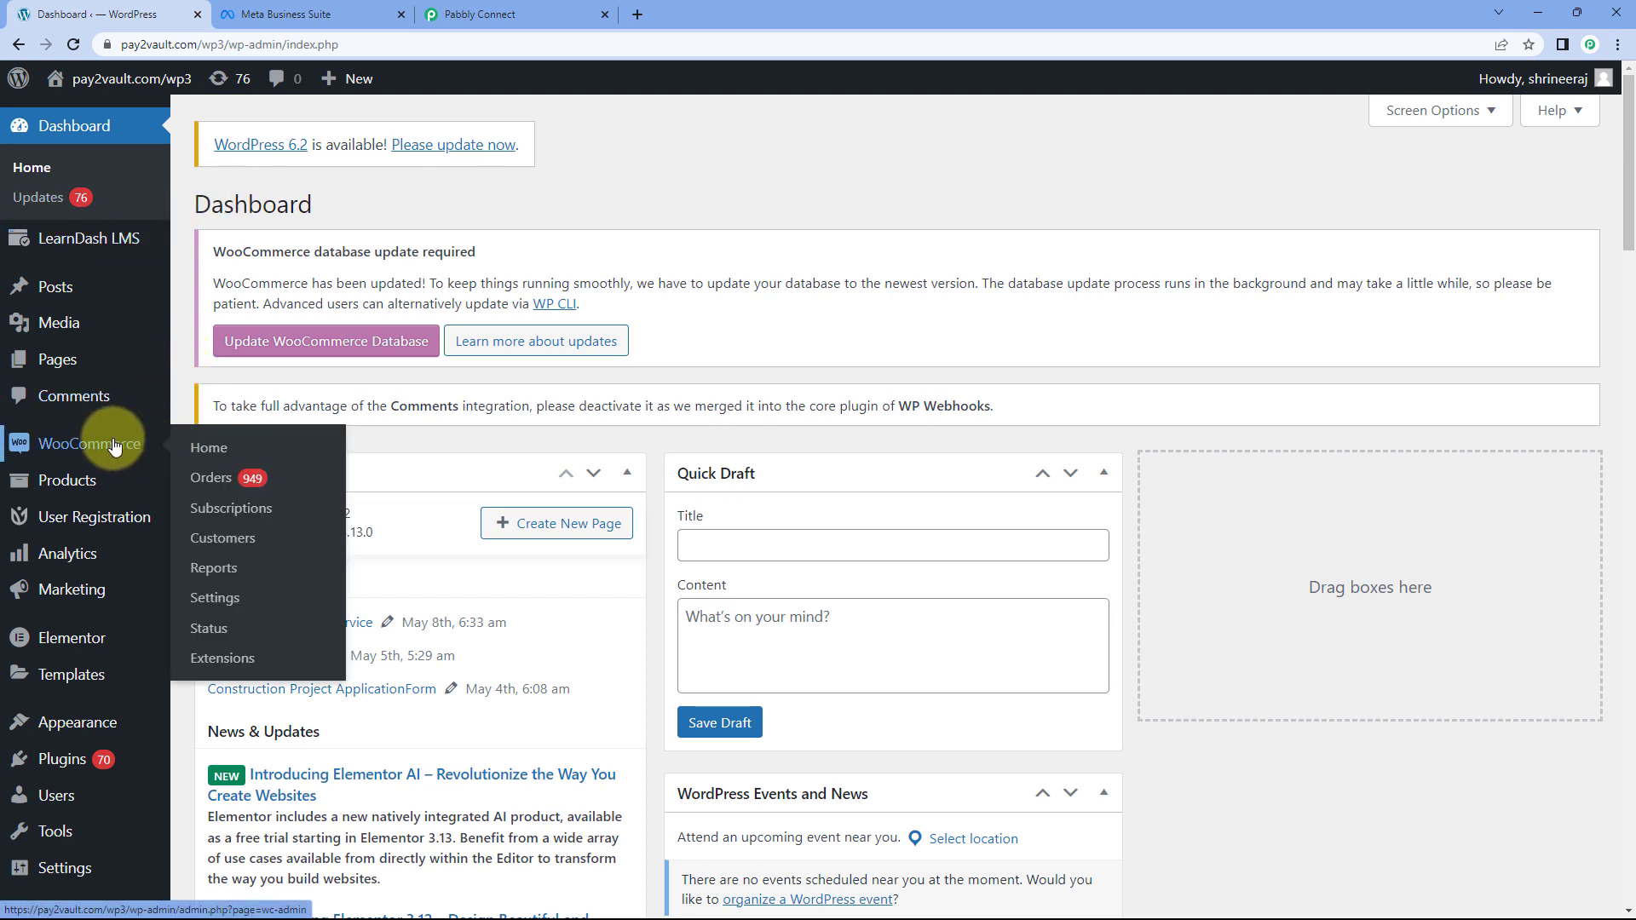
{"action": "left_click", "coordinate": [231, 604]}
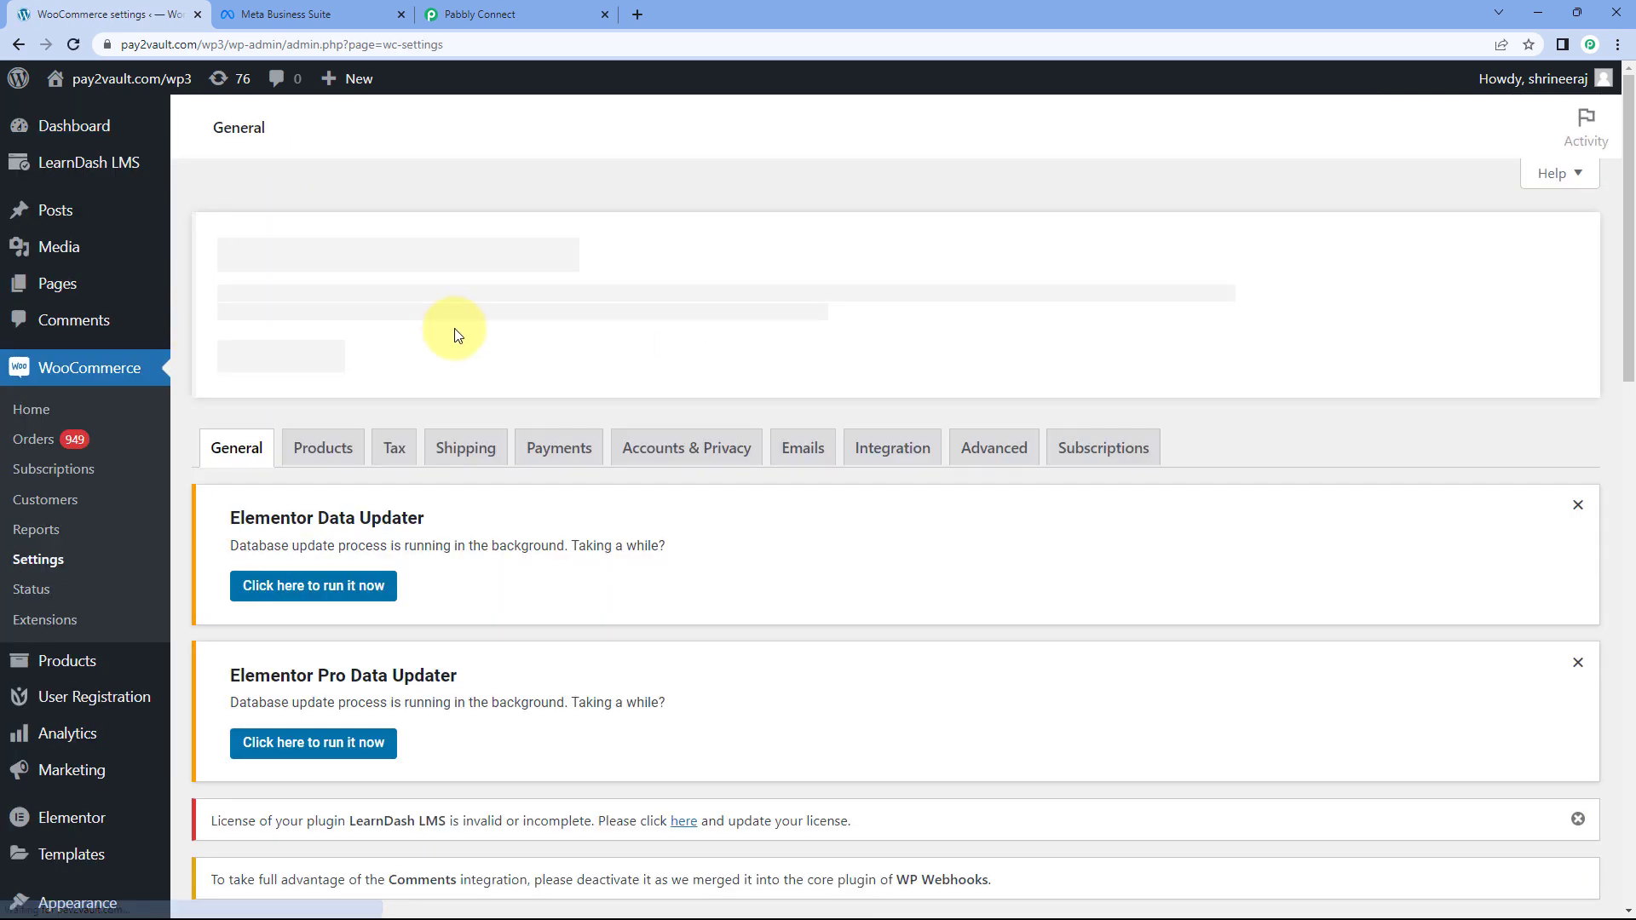
{"action": "left_click", "coordinate": [980, 453]}
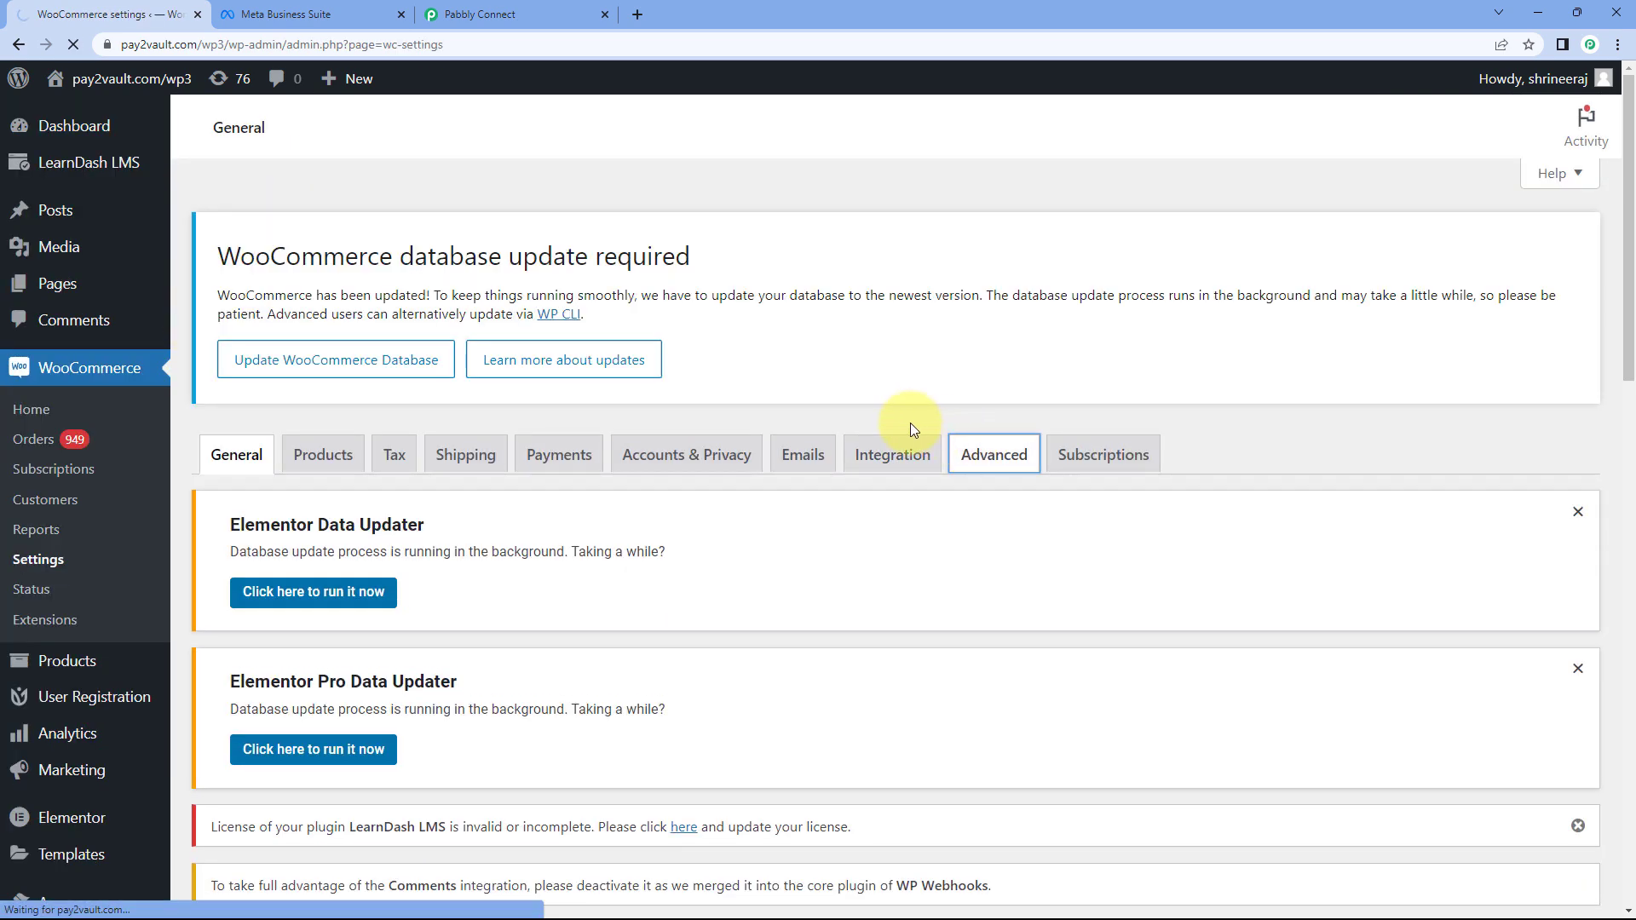
{"action": "scroll", "coordinate": [596, 426], "scroll_direction": "down", "scroll_amount": 1}
{"action": "scroll", "coordinate": [486, 409], "scroll_direction": "down", "scroll_amount": 2}
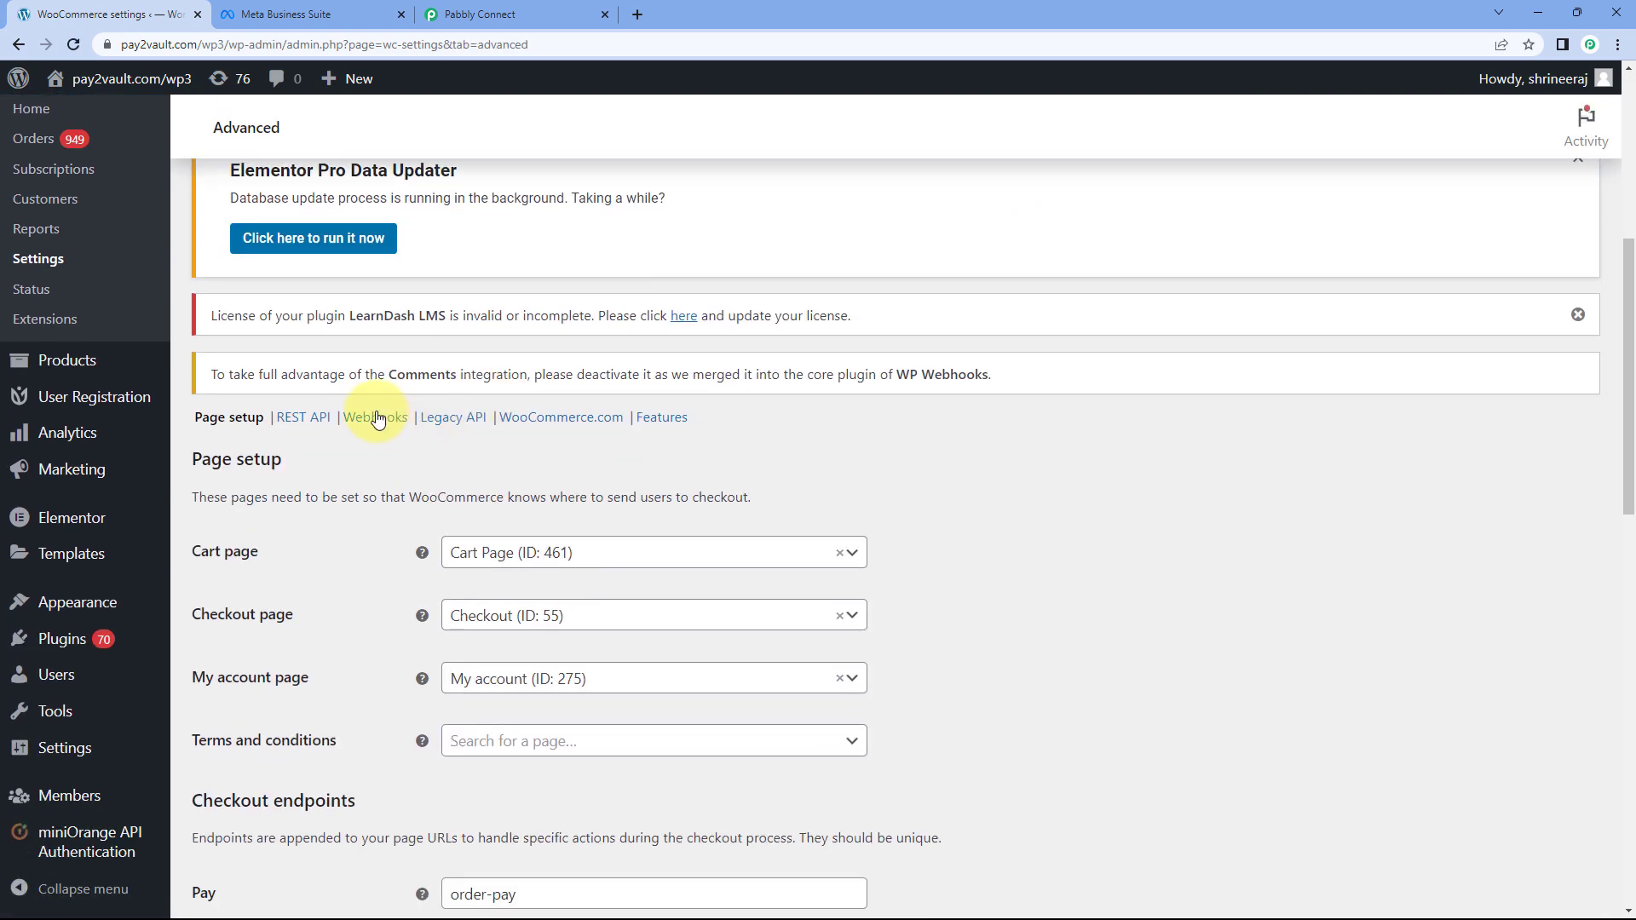
{"action": "left_click", "coordinate": [376, 421]}
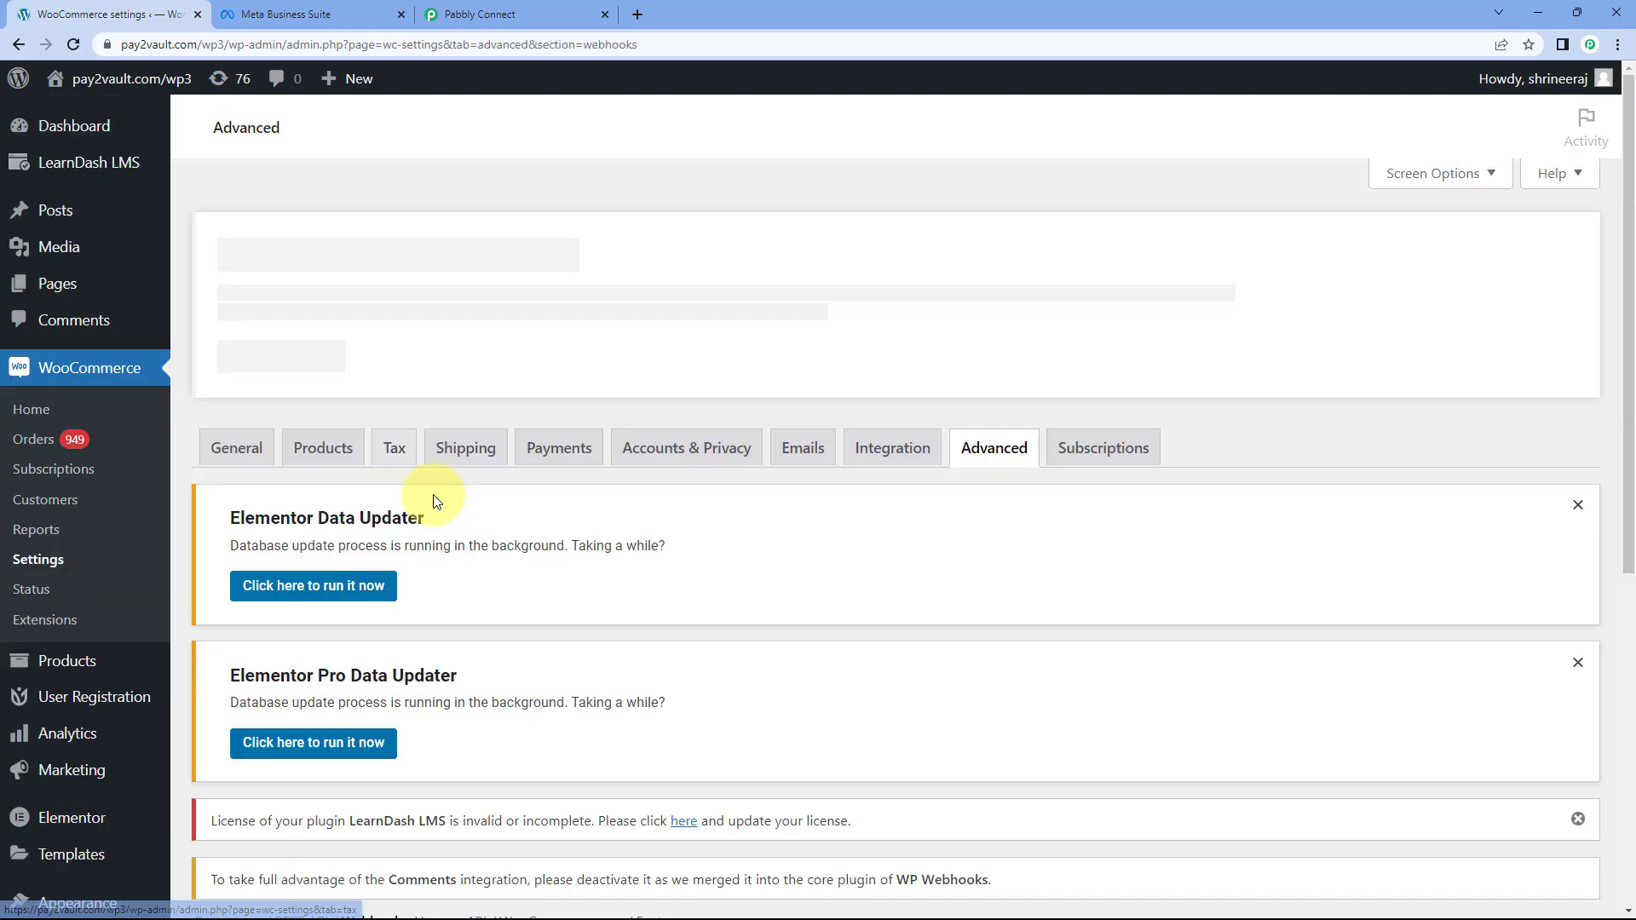
{"action": "scroll", "coordinate": [446, 477], "scroll_direction": "down", "scroll_amount": 5}
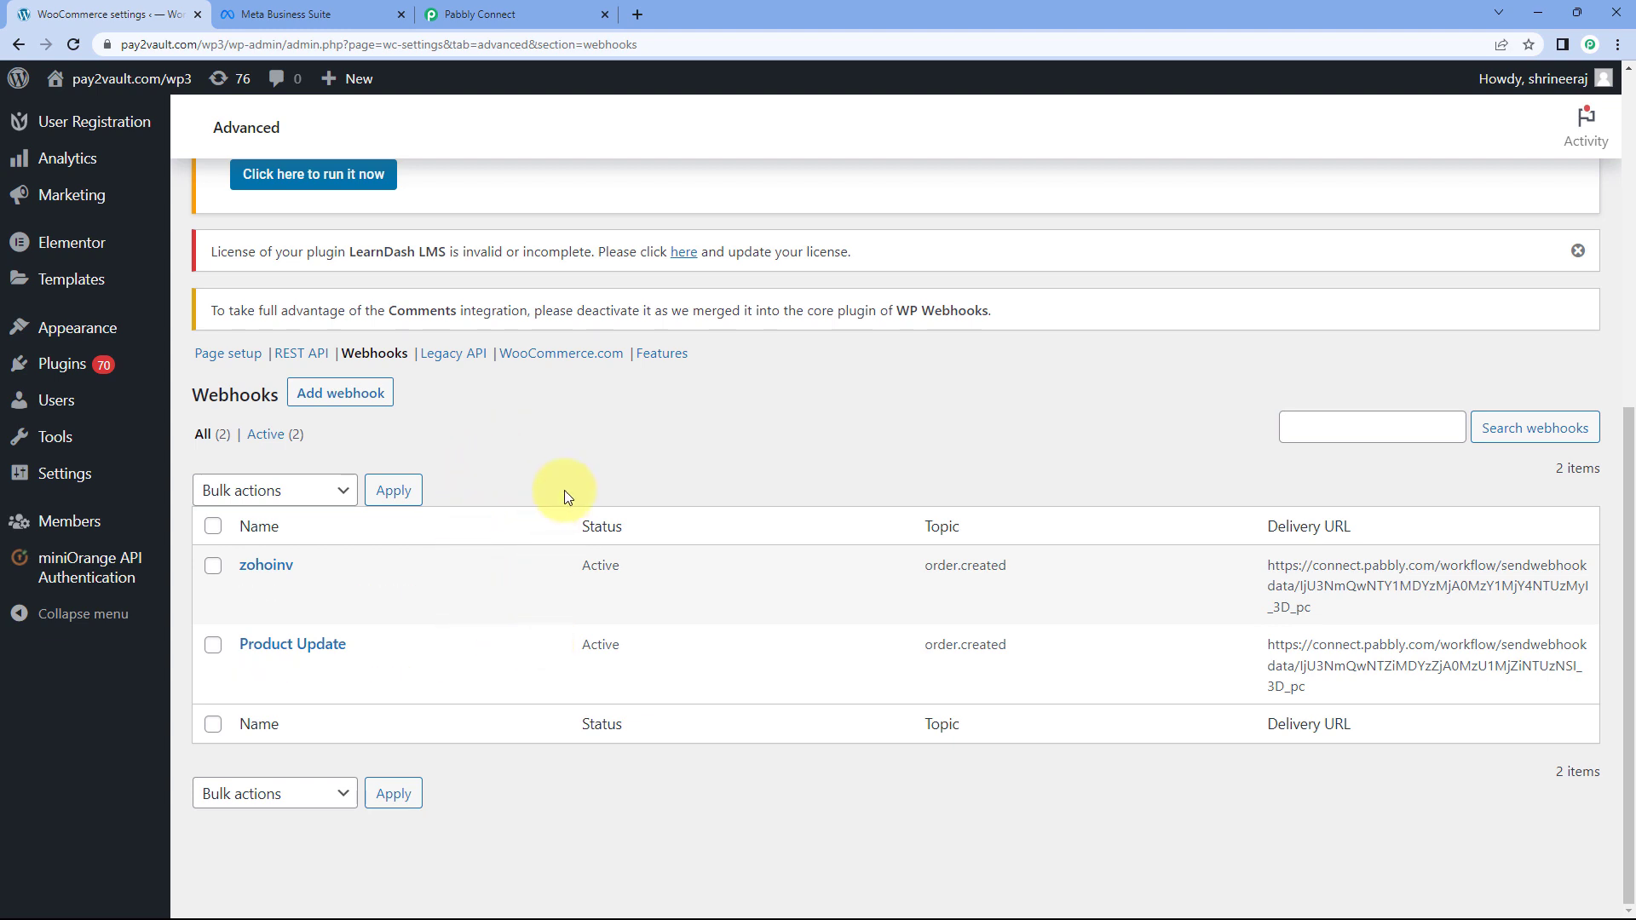
{"action": "left_click", "coordinate": [364, 393]}
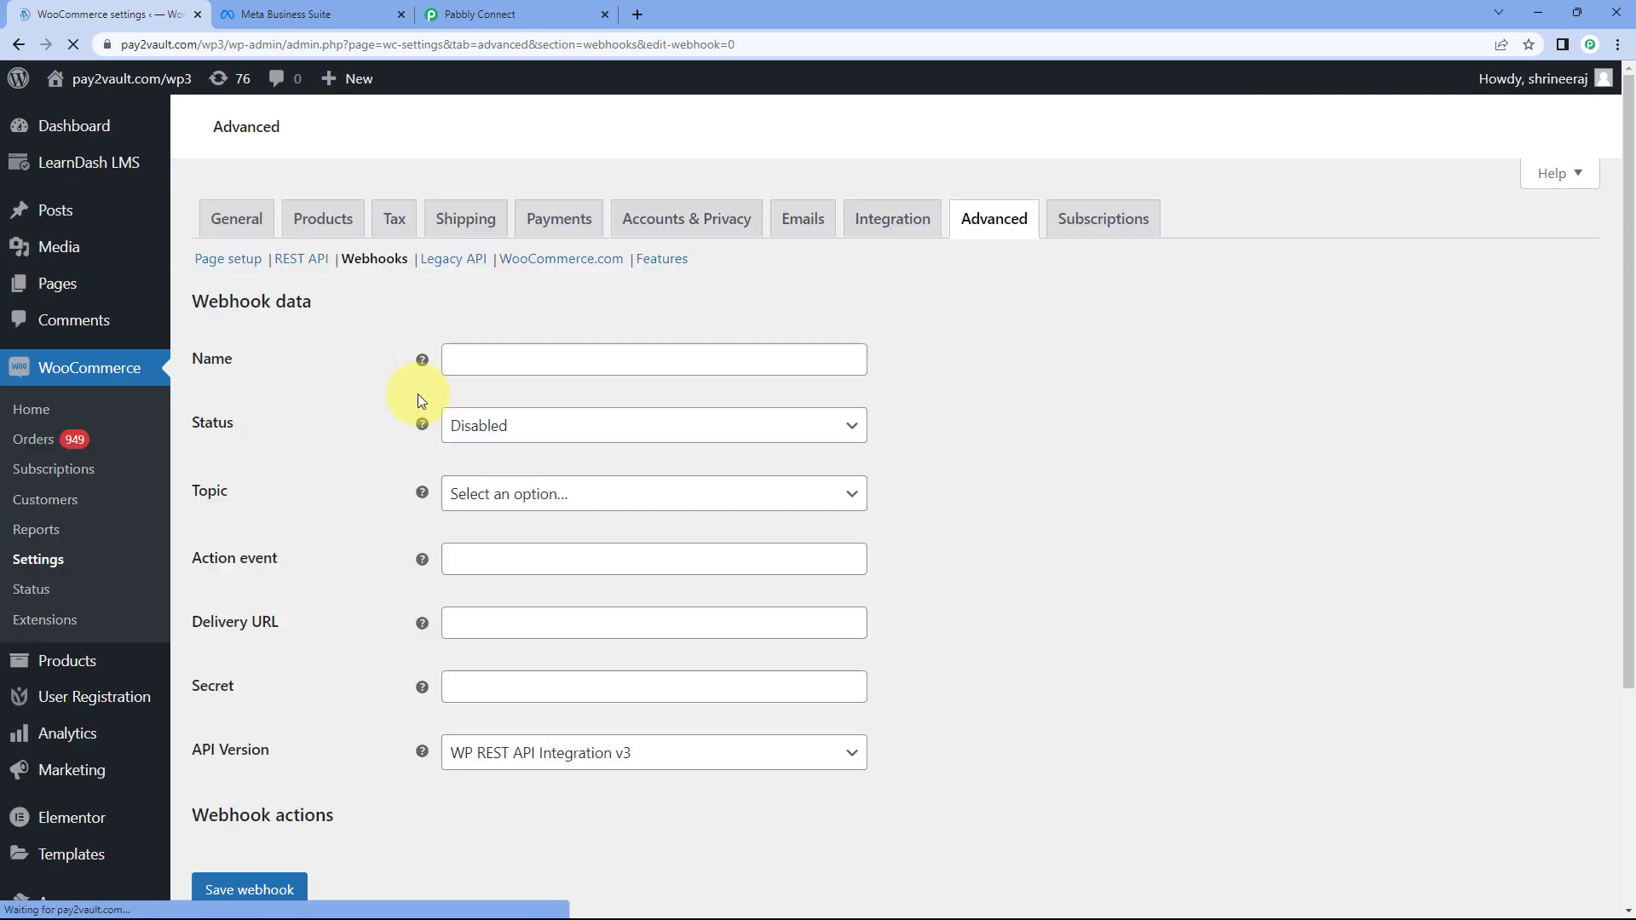
Name the new webhook Facebook Conversions and set its status to Active.
{"action": "scroll", "coordinate": [416, 438], "scroll_direction": "down", "scroll_amount": 7}
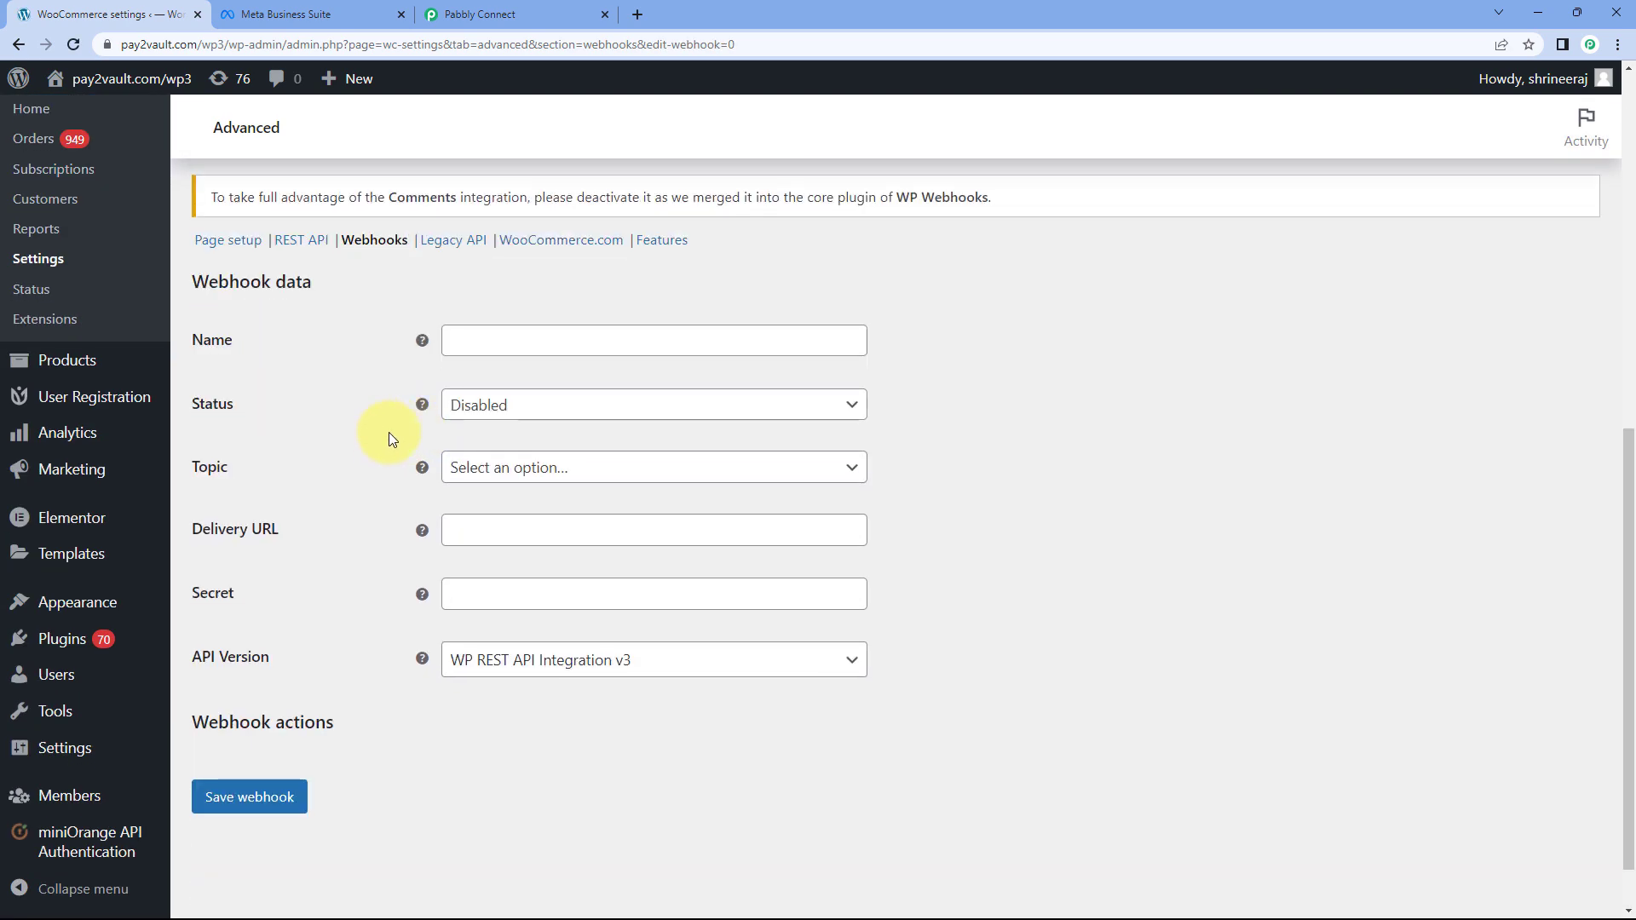
{"action": "left_click", "coordinate": [542, 345]}
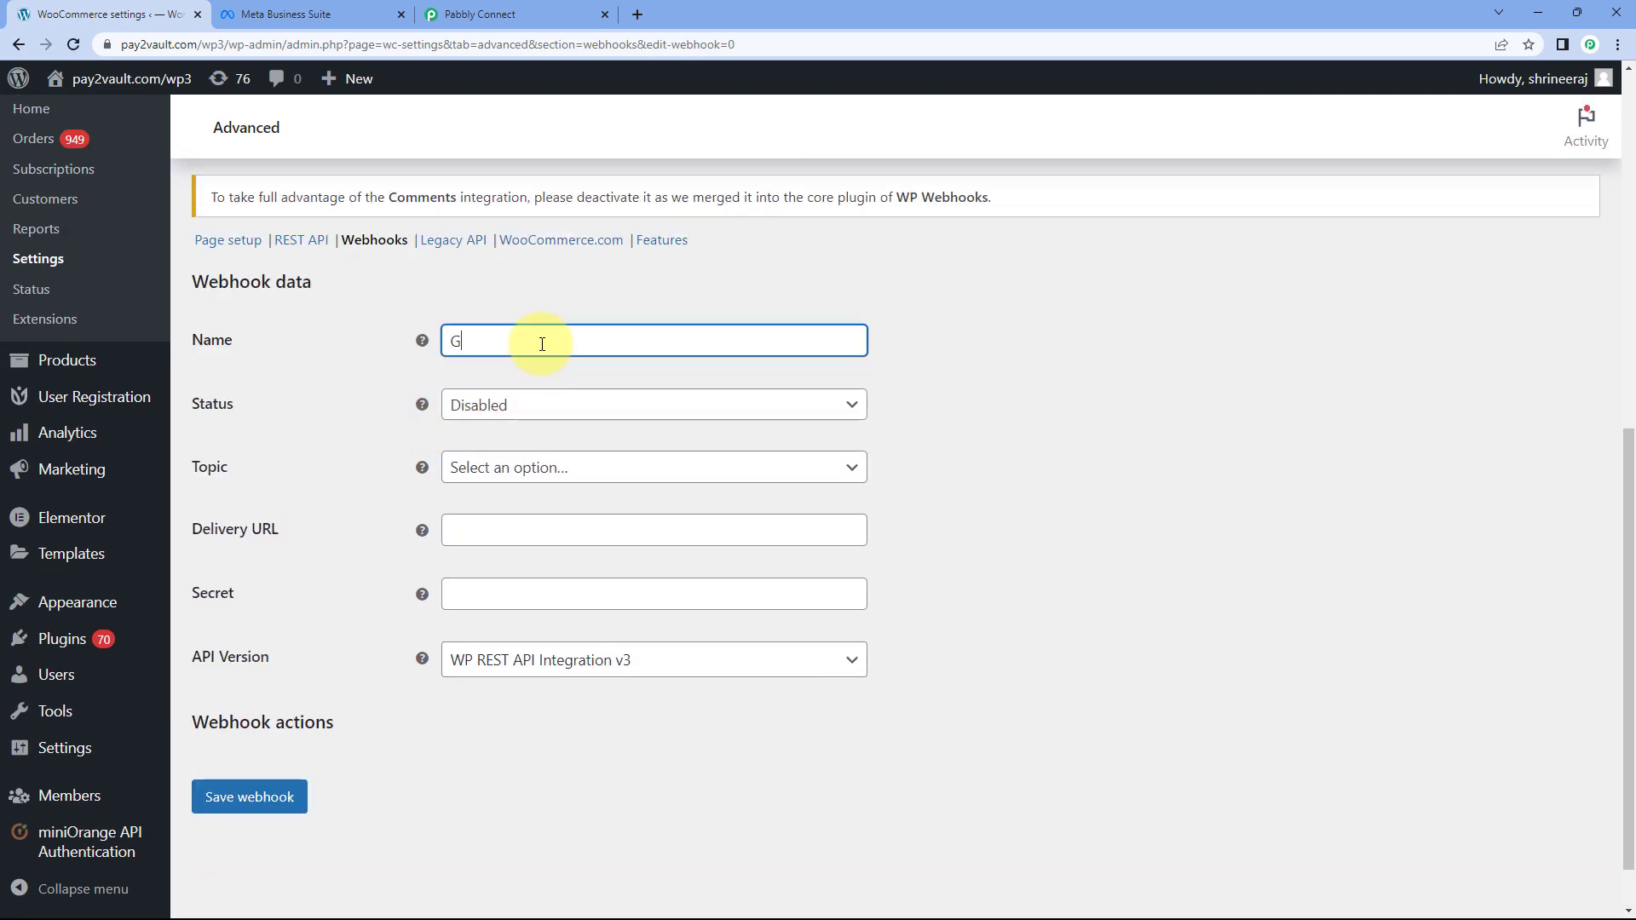
{"action": "key", "text": "BackSpace"}
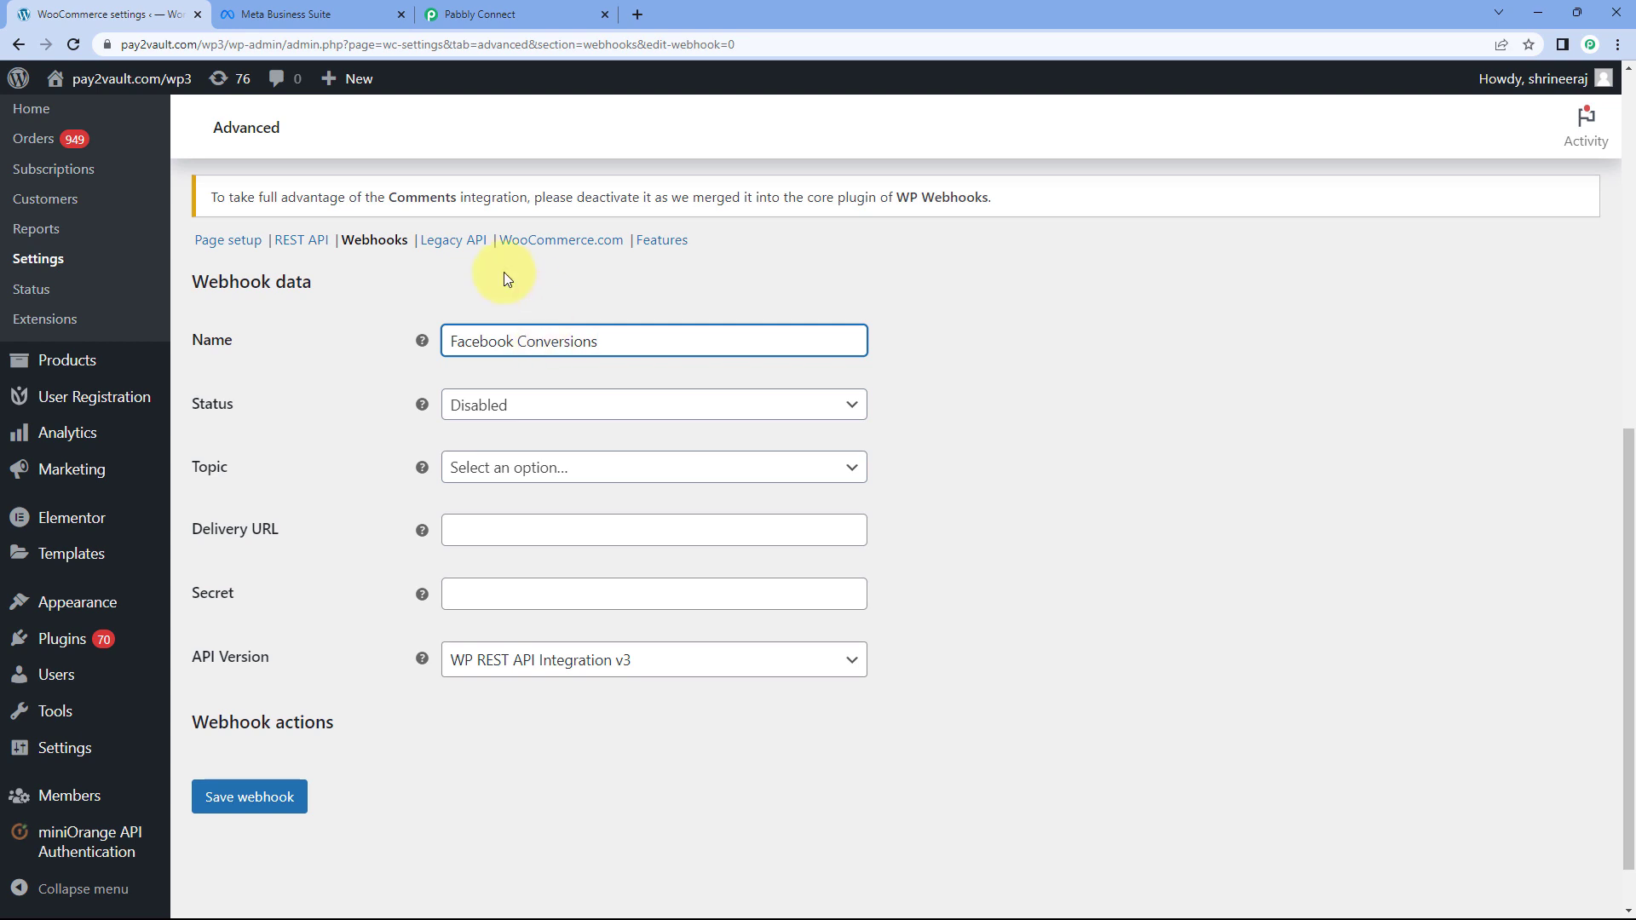
{"action": "left_click", "coordinate": [522, 413]}
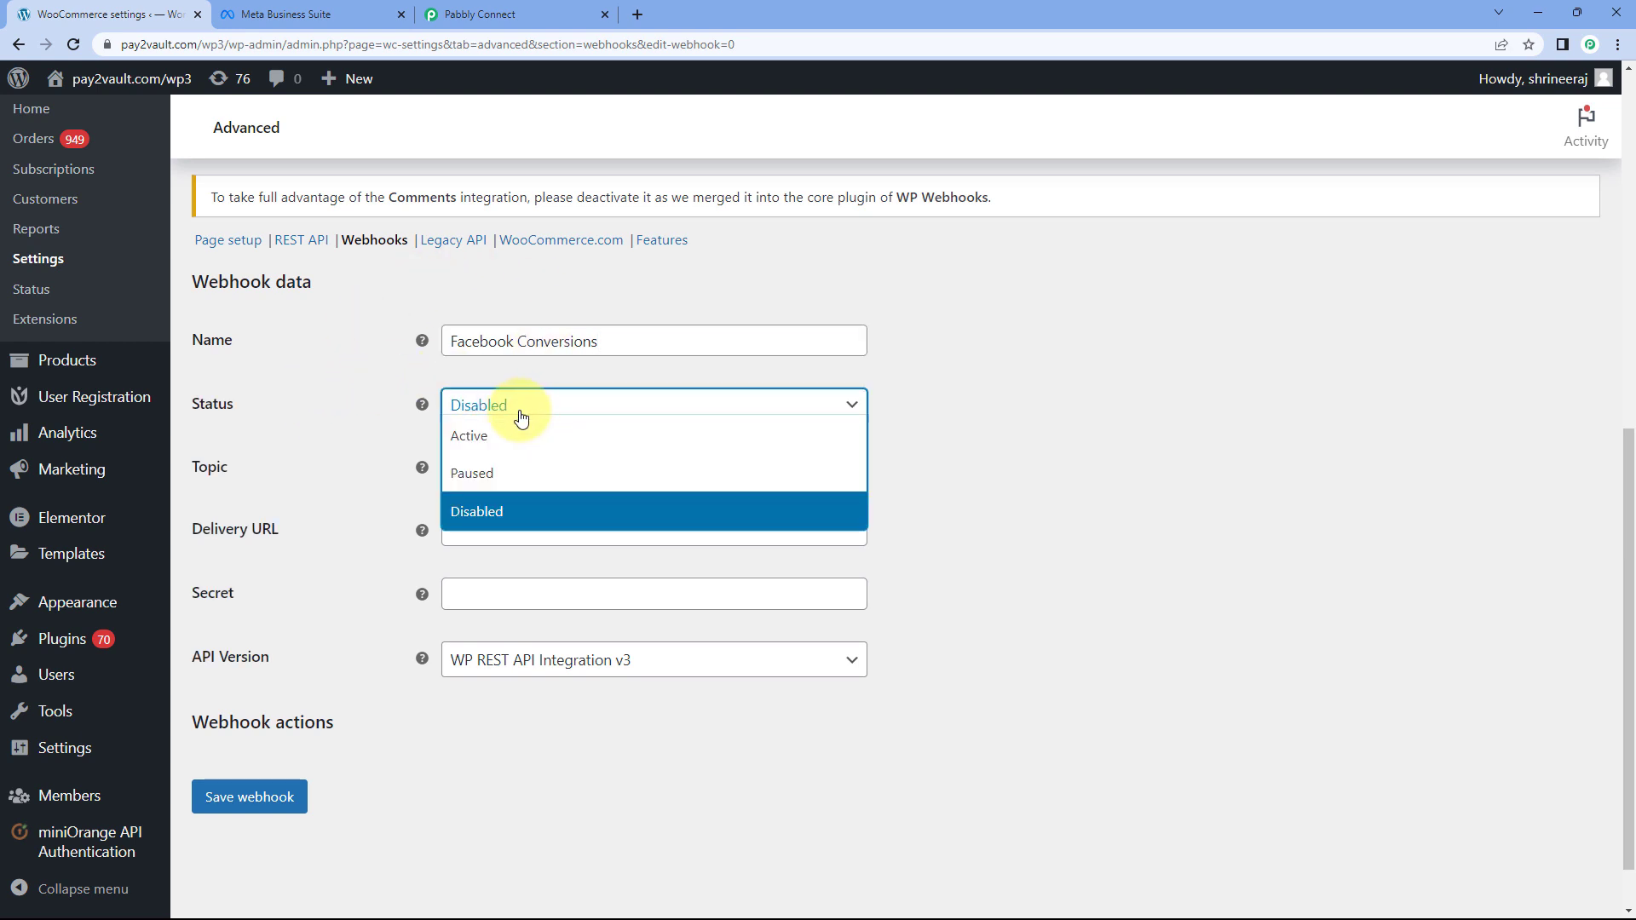
{"action": "left_click", "coordinate": [475, 431]}
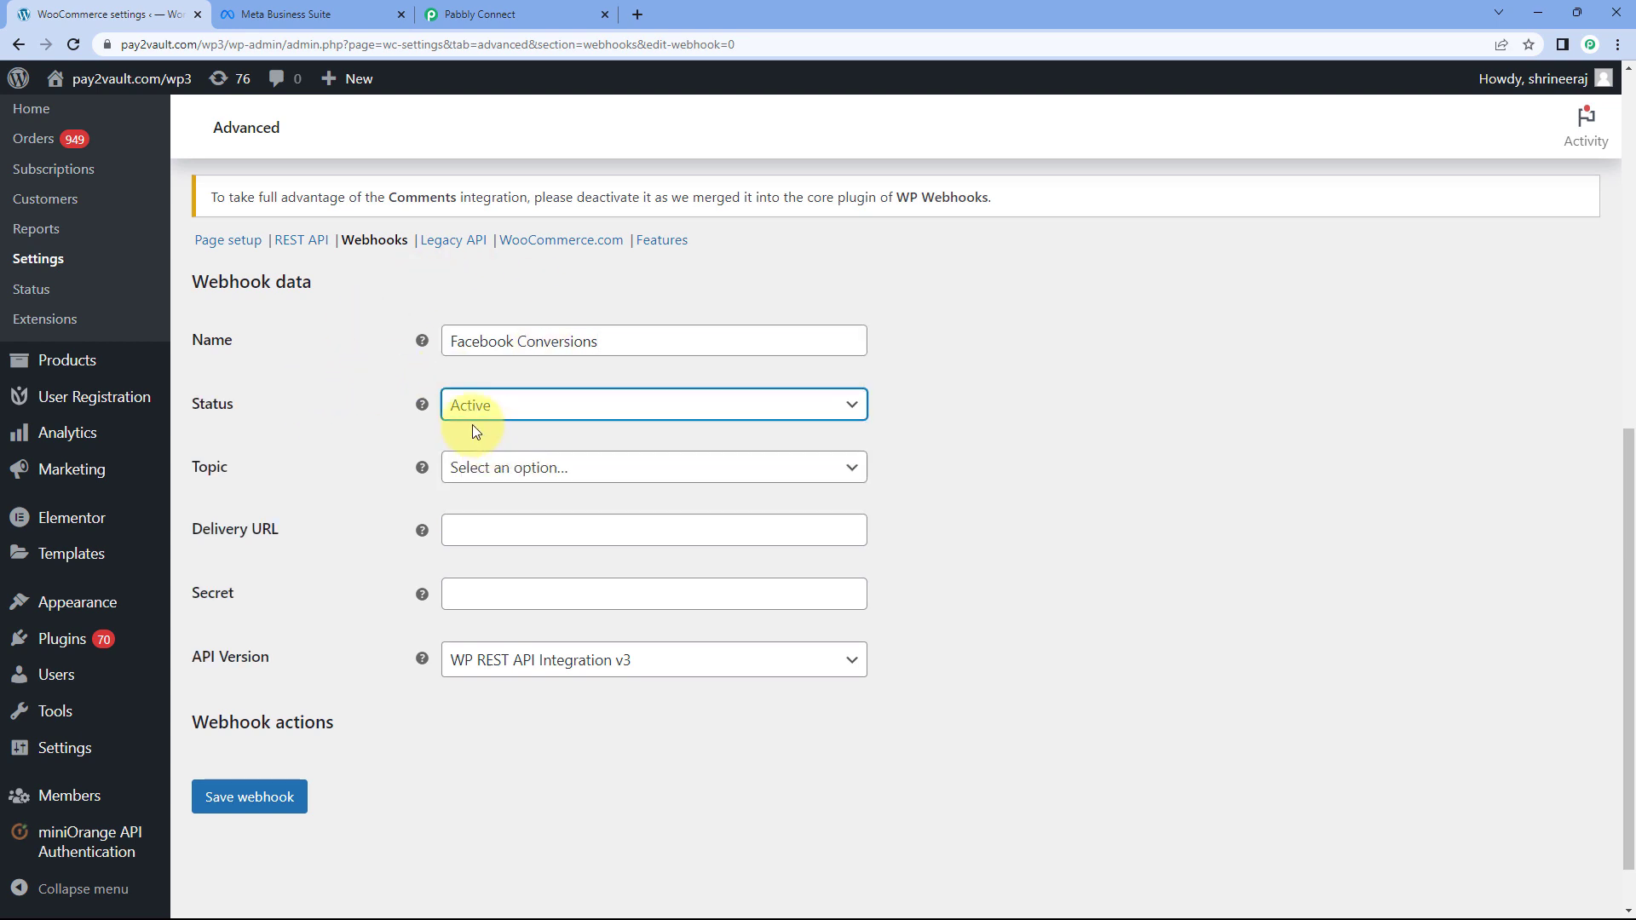
Set the webhook's topic to Order created.
{"action": "left_click", "coordinate": [537, 467]}
{"action": "scroll", "coordinate": [401, 474], "scroll_direction": "down", "scroll_amount": 1}
{"action": "scroll", "coordinate": [523, 508], "scroll_direction": "down", "scroll_amount": 3}
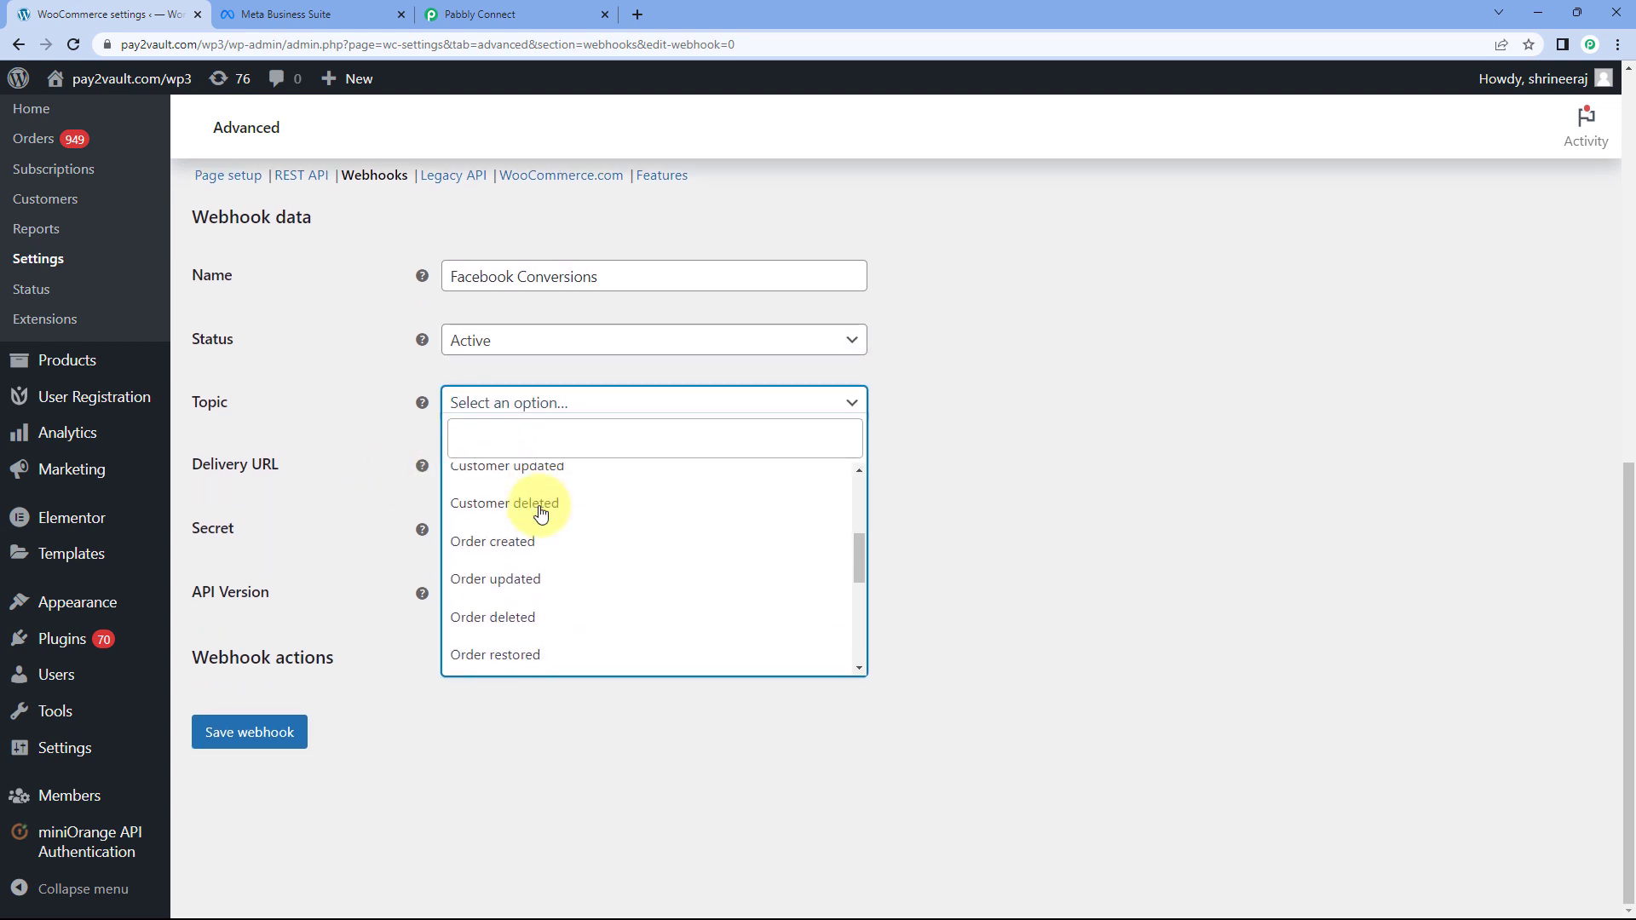
{"action": "left_click", "coordinate": [535, 532]}
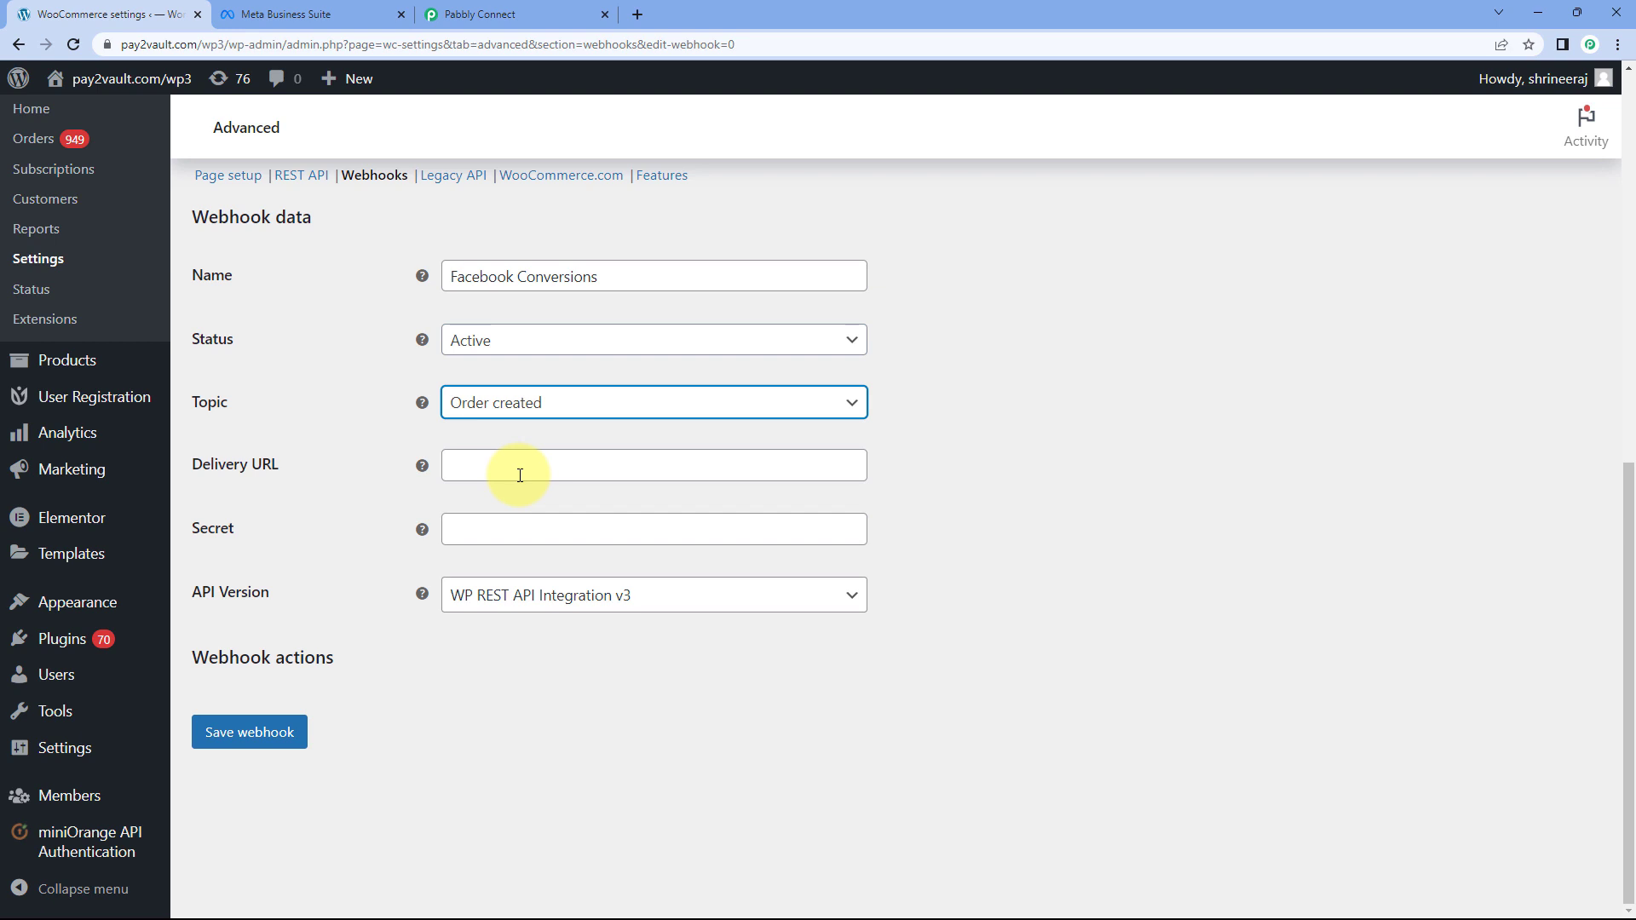
Copy the webhook URL from the Pabbly Connect trigger, paste it as the WooCommerce webhook's delivery URL, and save the webhook.
{"action": "left_click", "coordinate": [523, 12]}
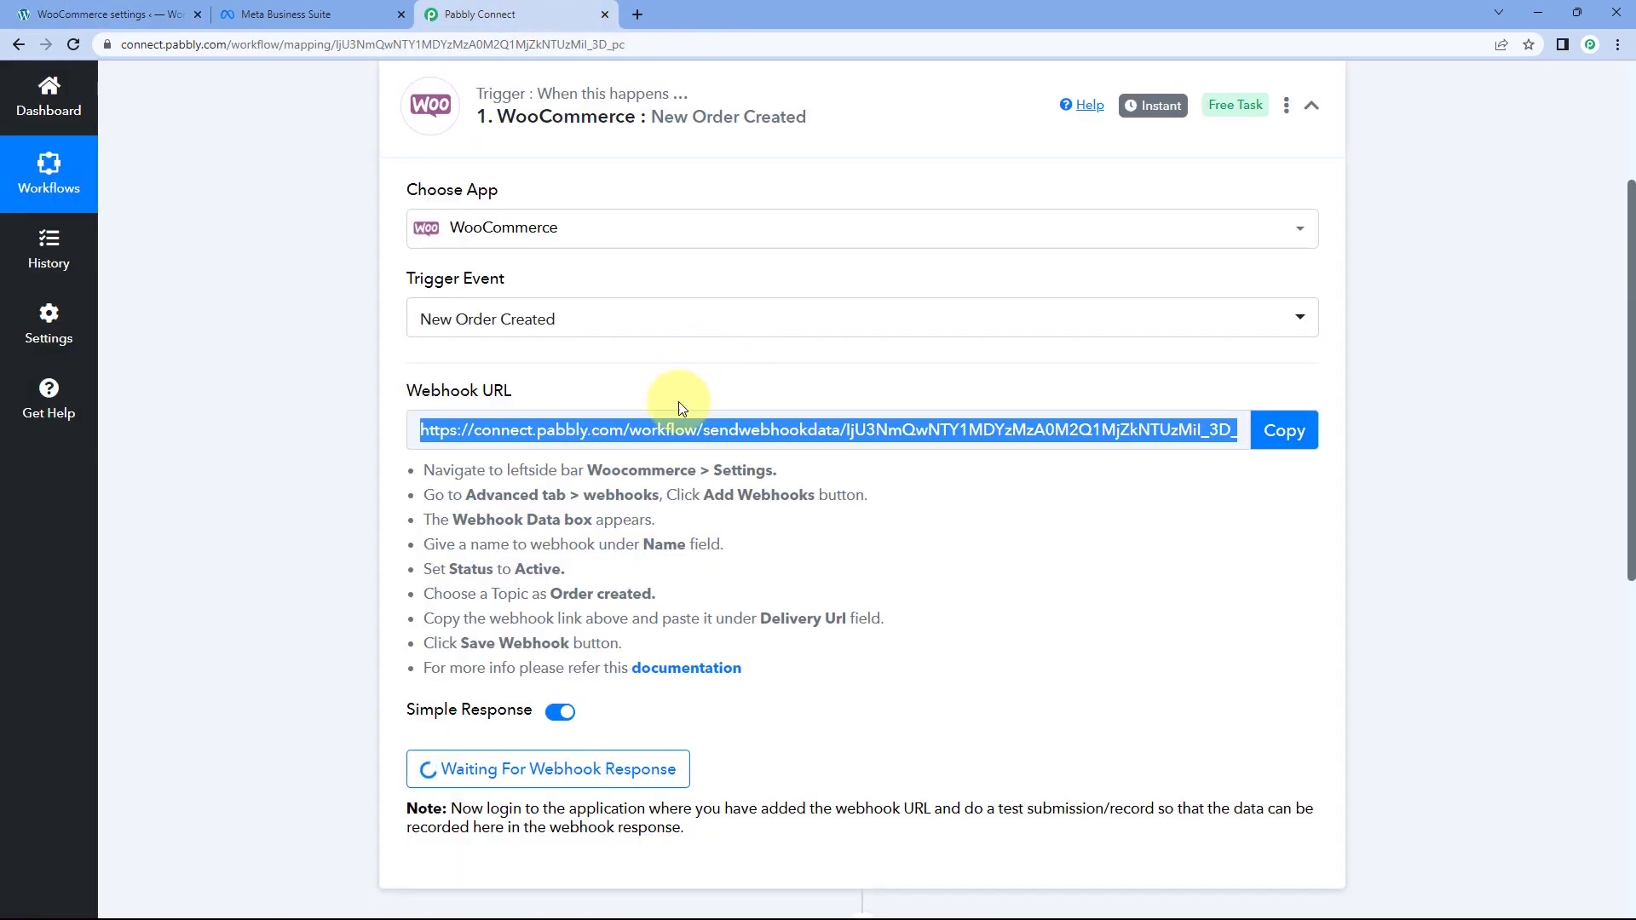
{"action": "left_click", "coordinate": [1284, 430]}
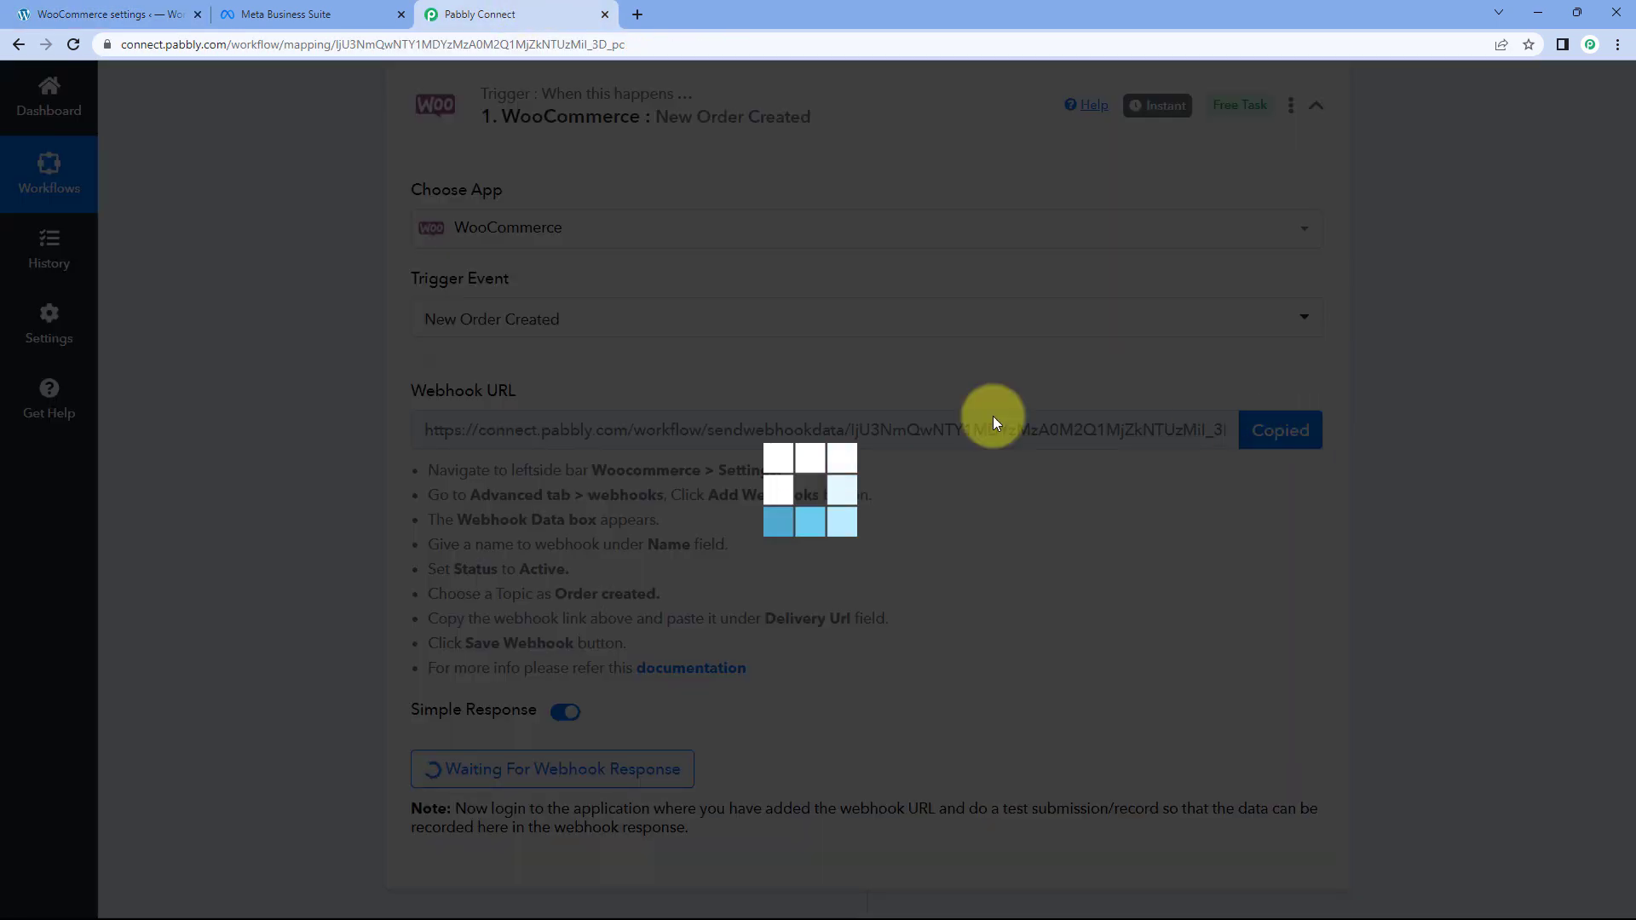
{"action": "left_click", "coordinate": [102, 7]}
{"action": "left_click", "coordinate": [477, 456]}
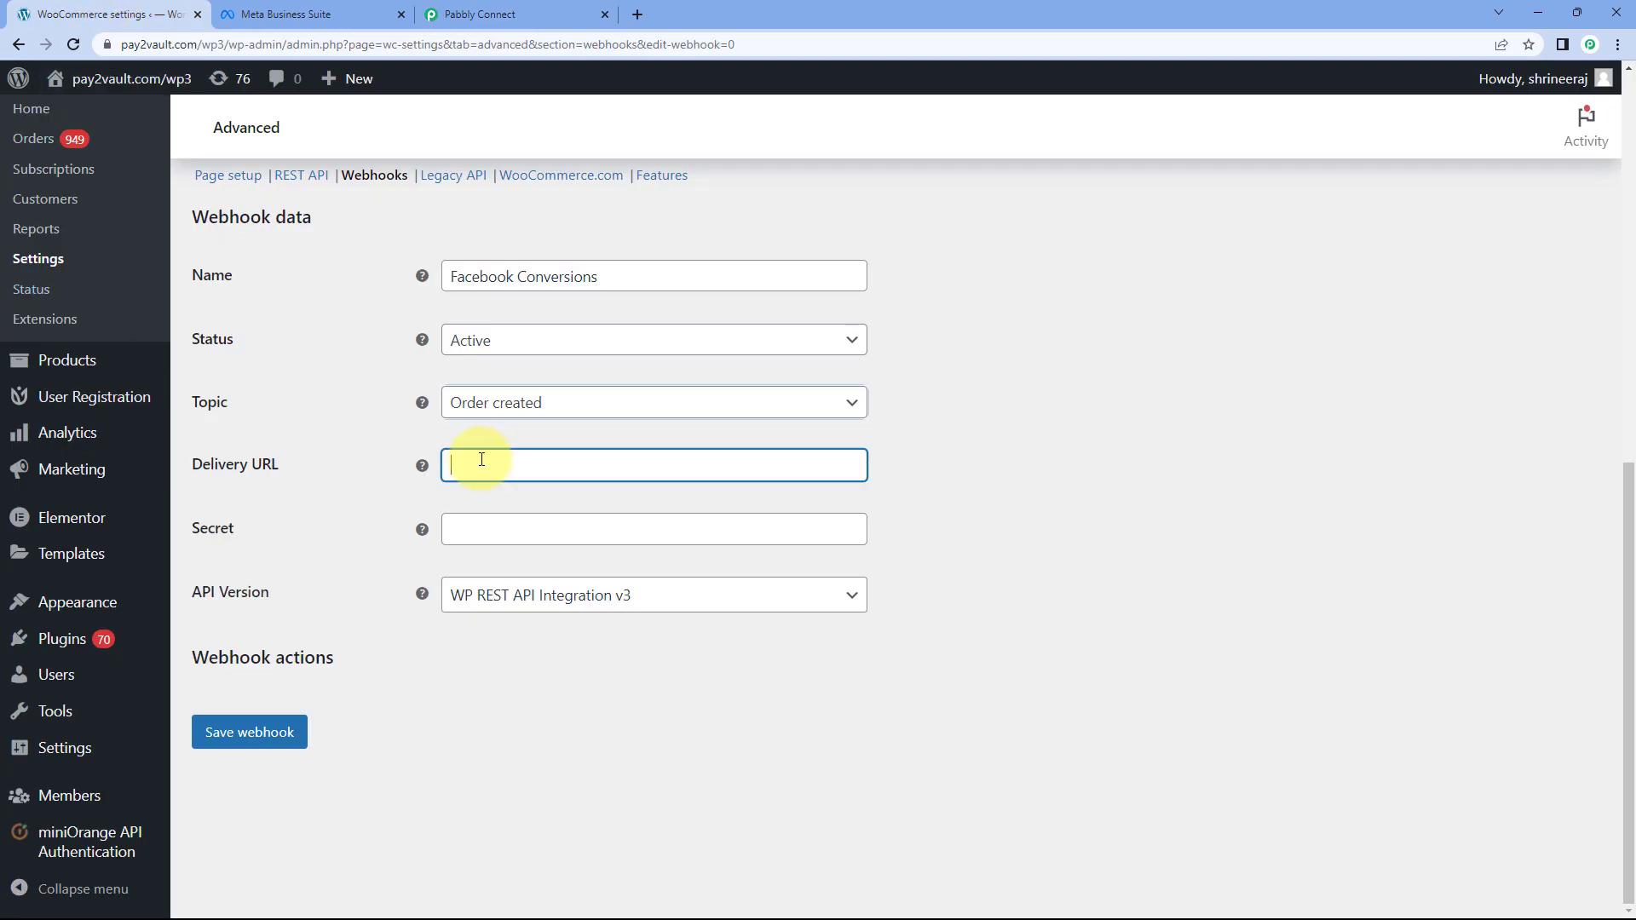
{"action": "right_click", "coordinate": [493, 463]}
{"action": "left_click", "coordinate": [490, 597]}
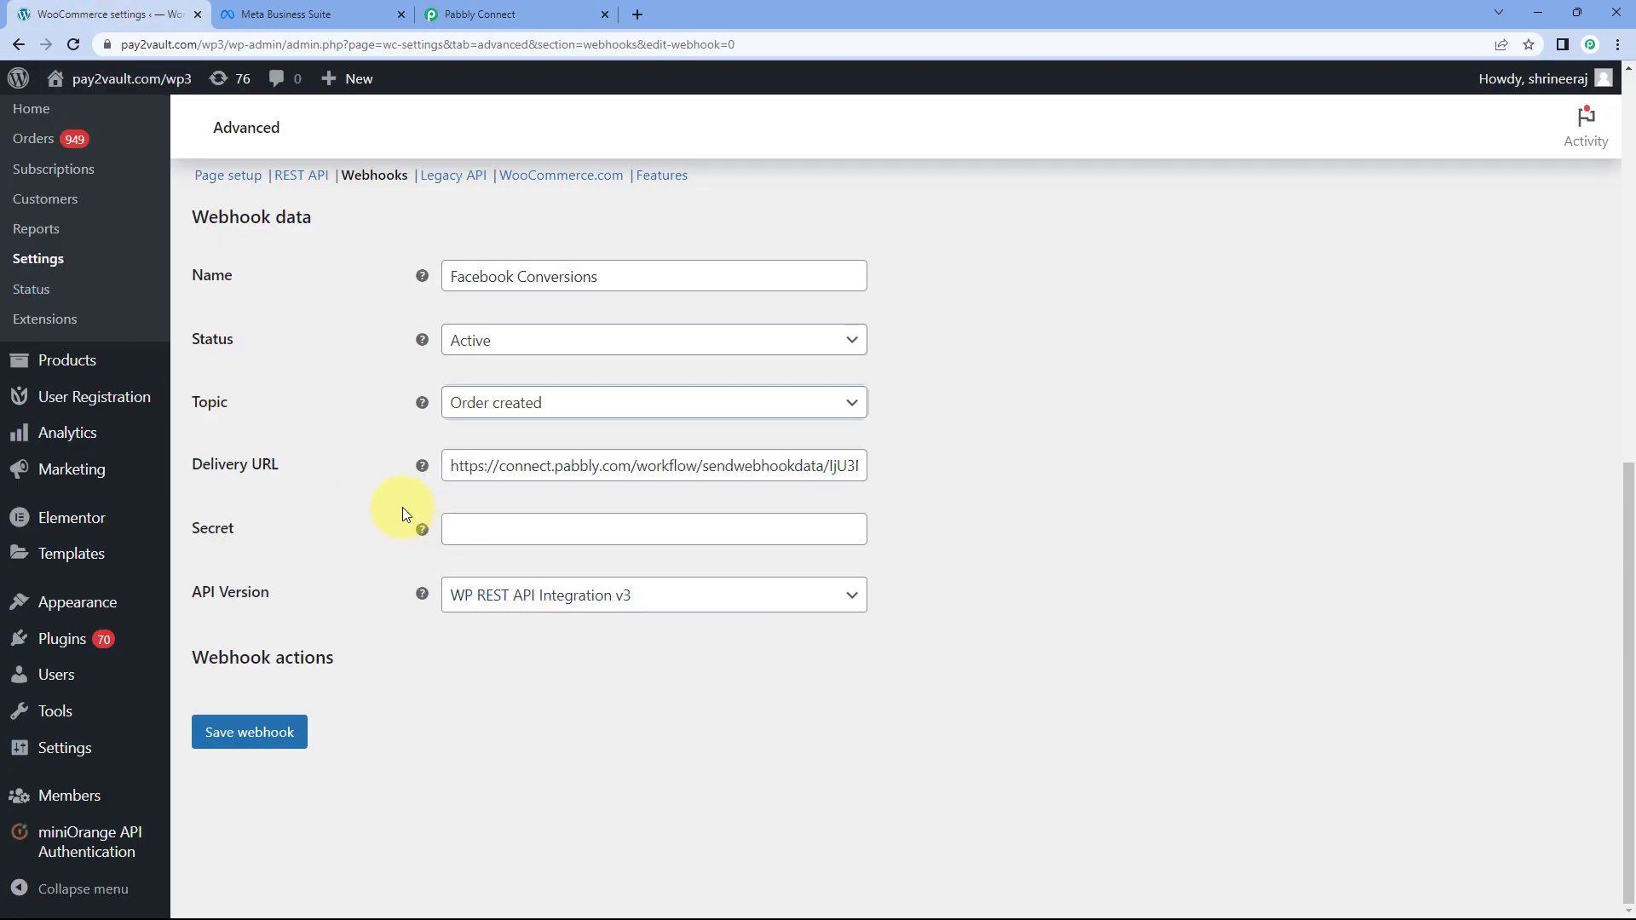
{"action": "left_click", "coordinate": [283, 735]}
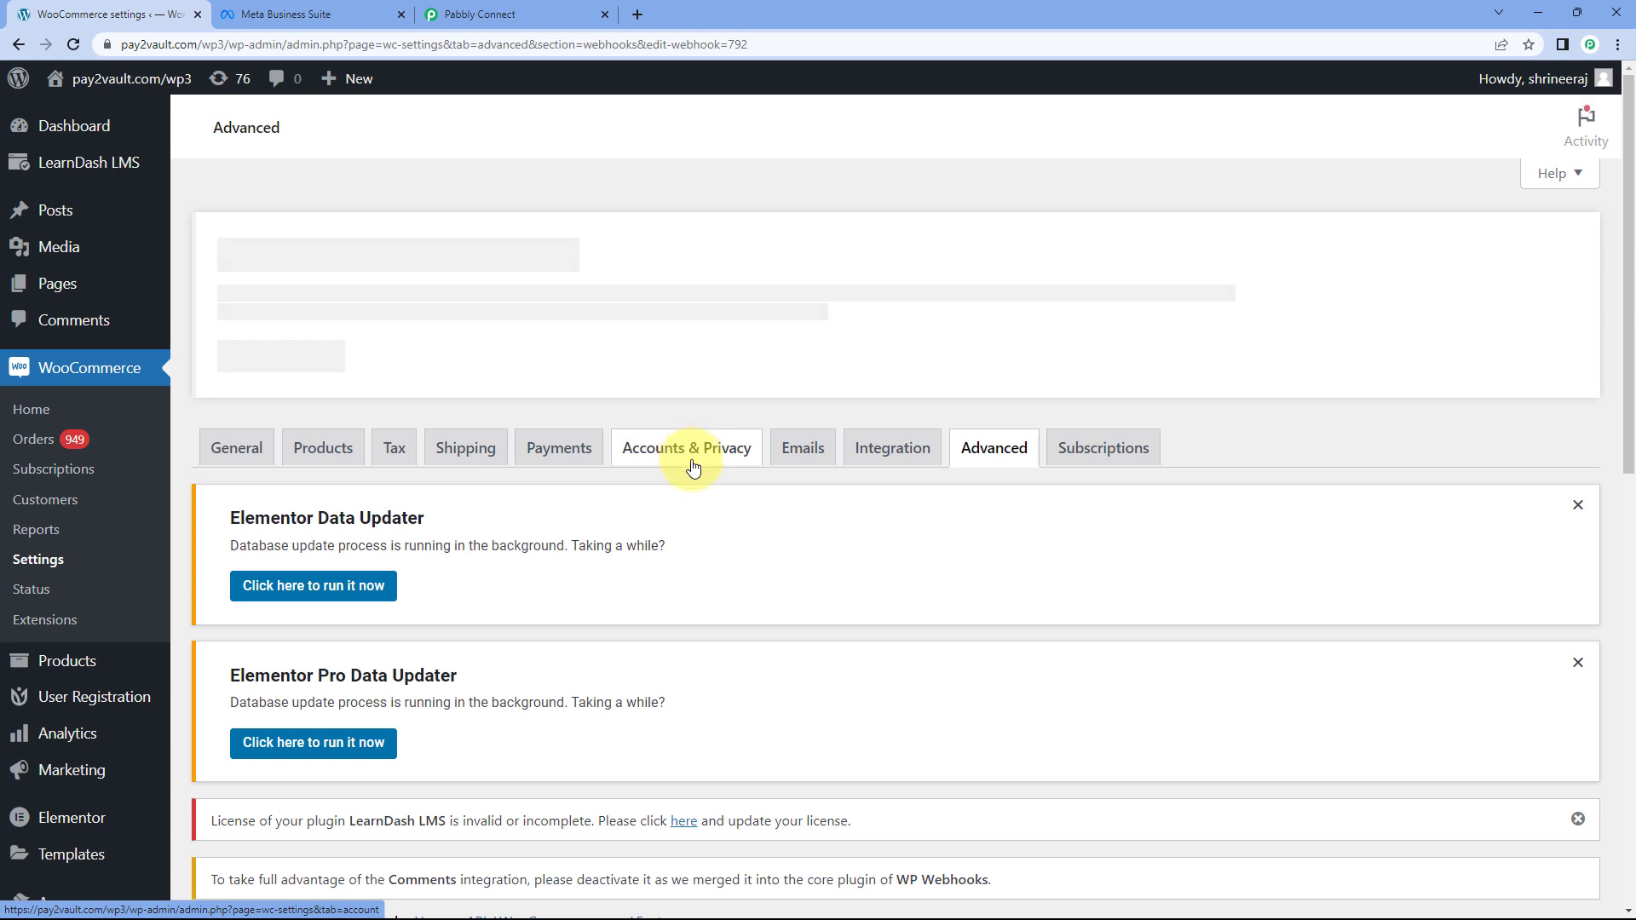
Review the saved webhook's settings in WooCommerce and the response received by the WooCommerce trigger in Pabbly Connect.
{"action": "scroll", "coordinate": [691, 466], "scroll_direction": "down", "scroll_amount": 4}
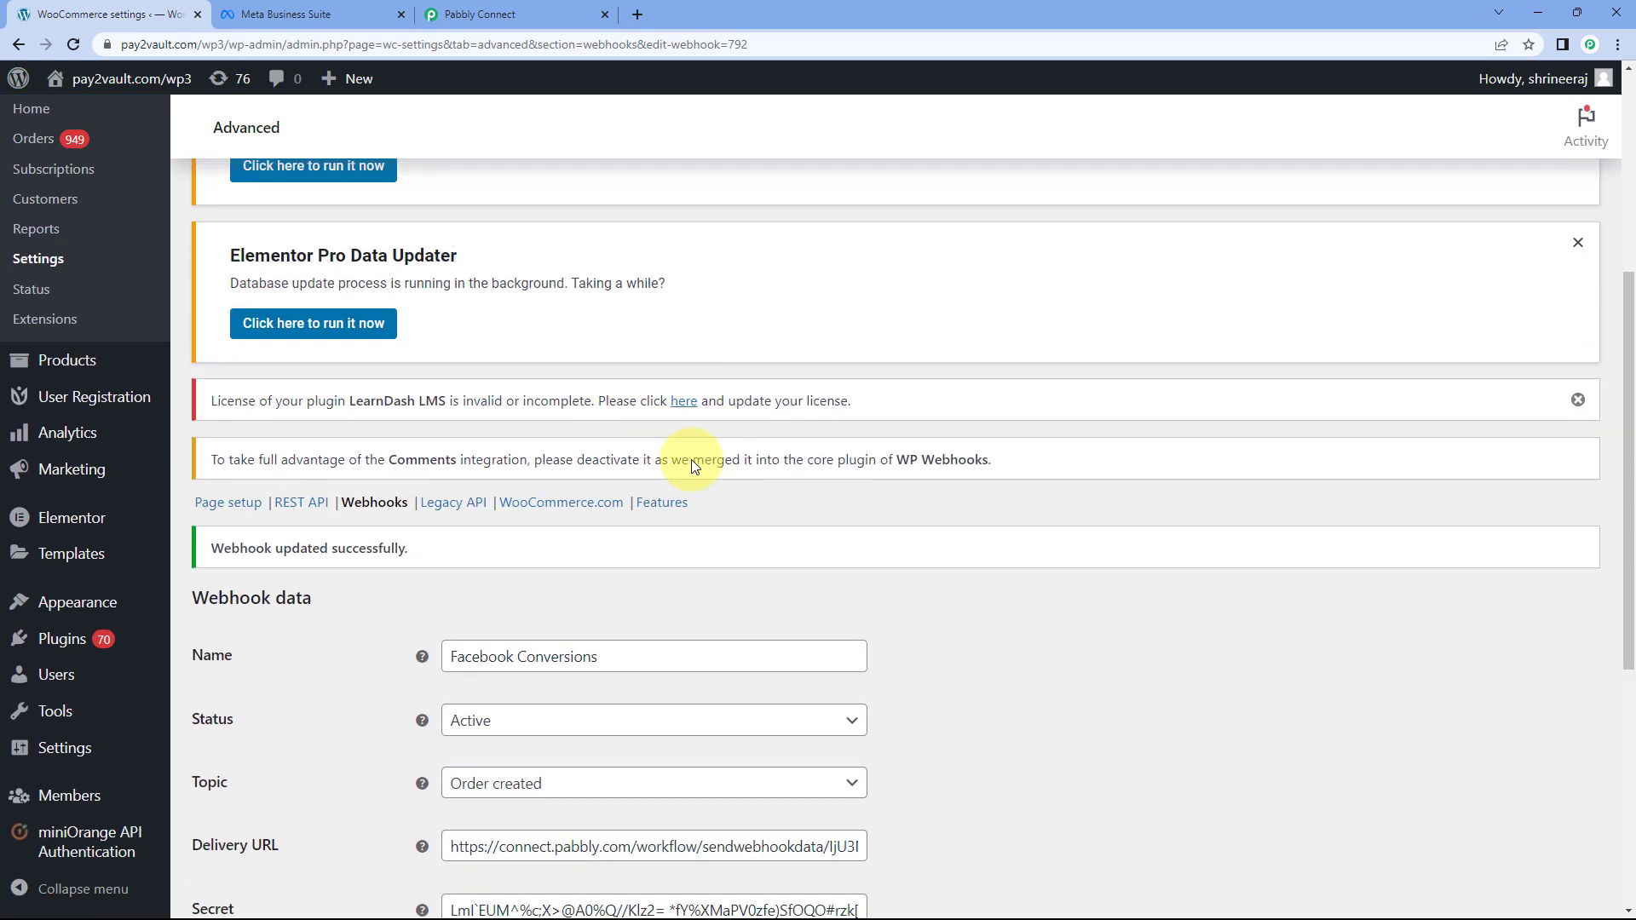
{"action": "scroll", "coordinate": [692, 460], "scroll_direction": "down", "scroll_amount": 4}
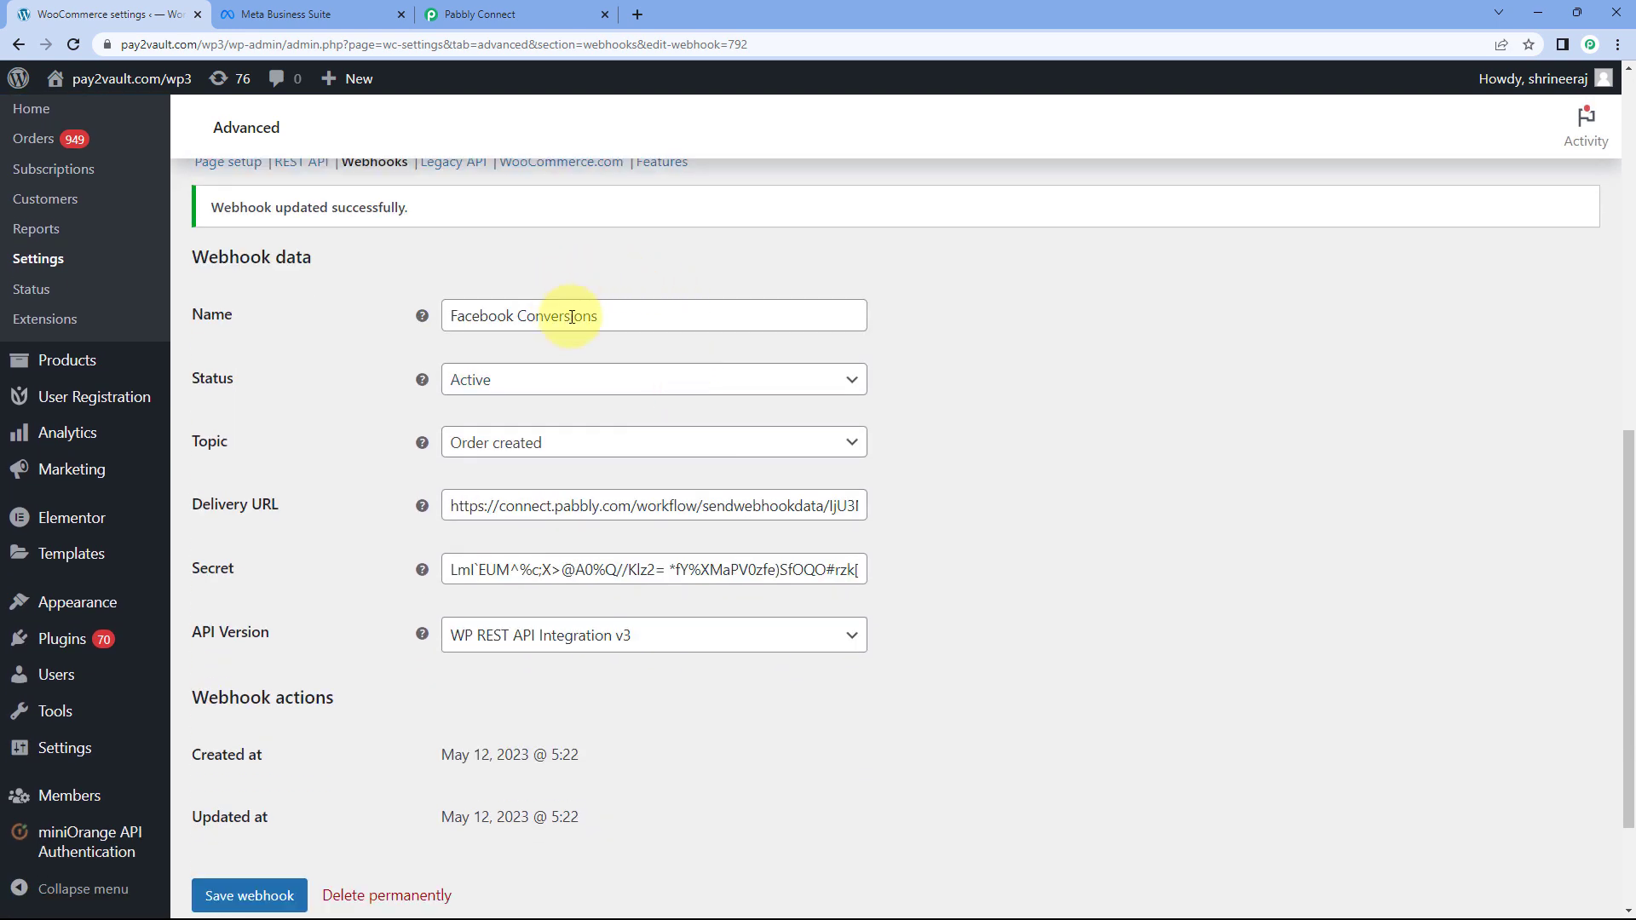
{"action": "left_click", "coordinate": [573, 10]}
{"action": "scroll", "coordinate": [738, 498], "scroll_direction": "down", "scroll_amount": 1}
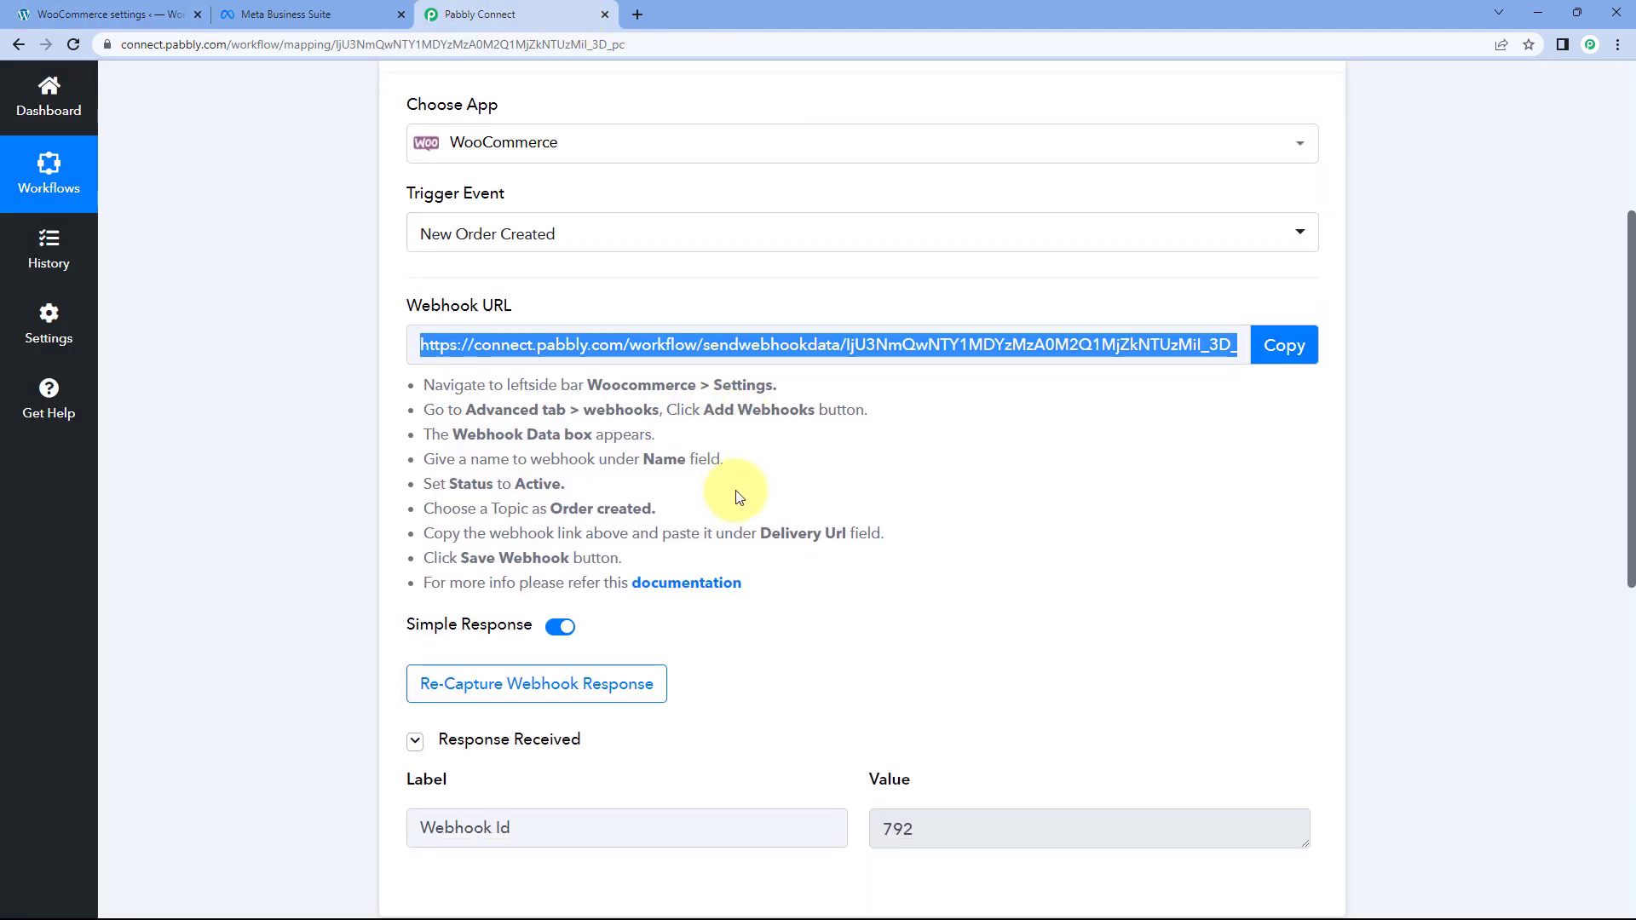
{"action": "scroll", "coordinate": [739, 498], "scroll_direction": "up", "scroll_amount": 1}
{"action": "scroll", "coordinate": [734, 493], "scroll_direction": "down", "scroll_amount": 3}
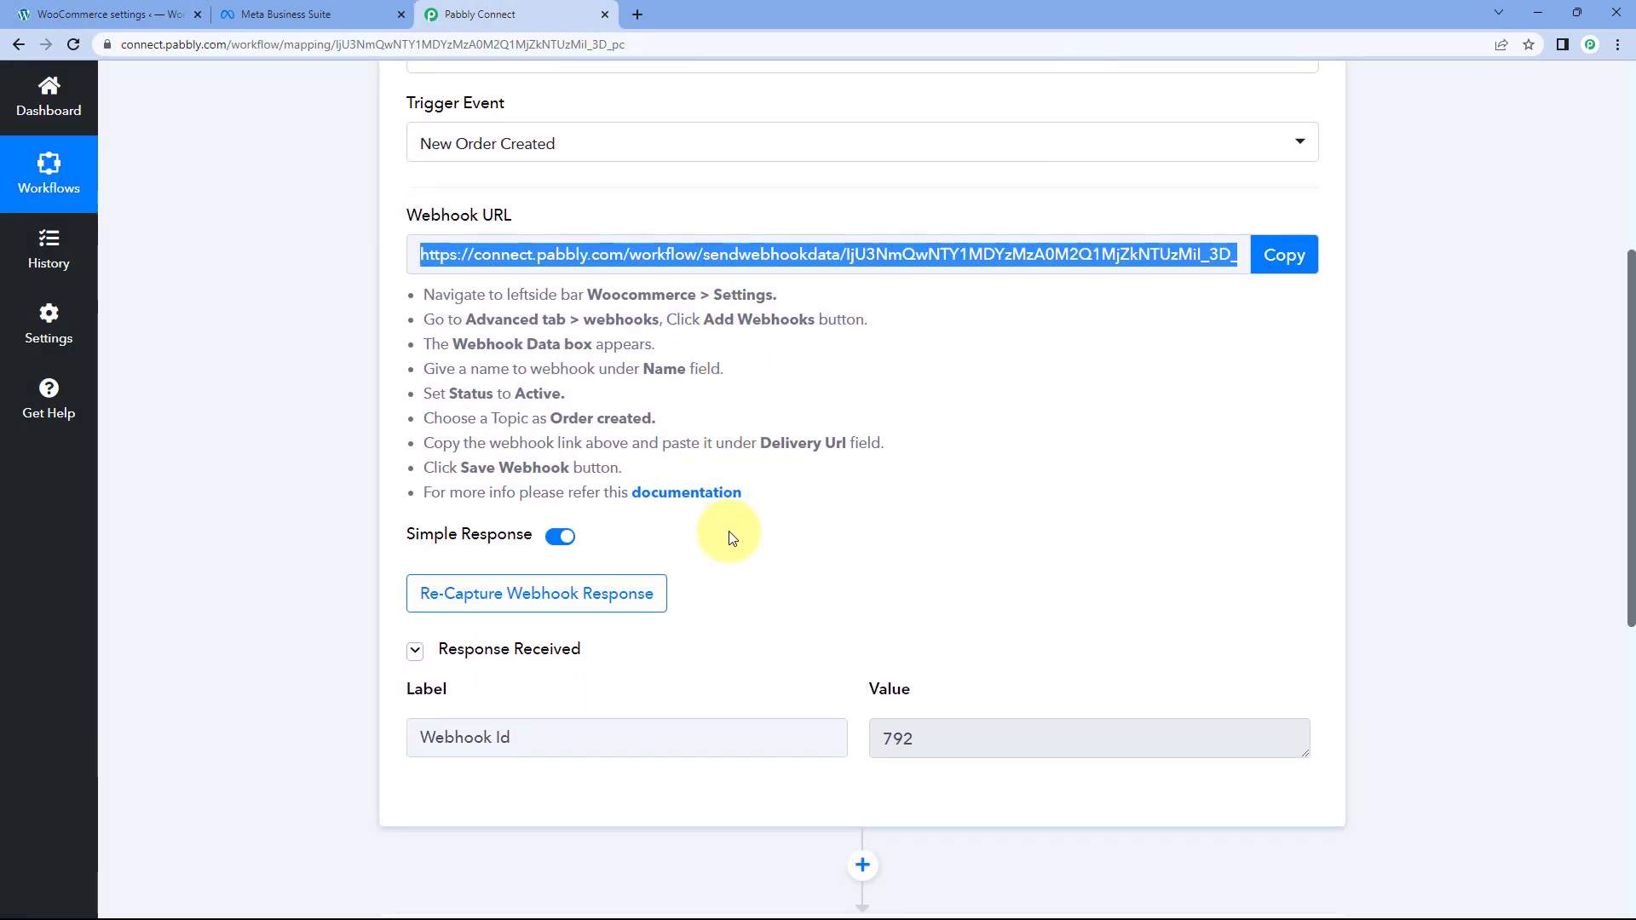
{"action": "left_click", "coordinate": [735, 474]}
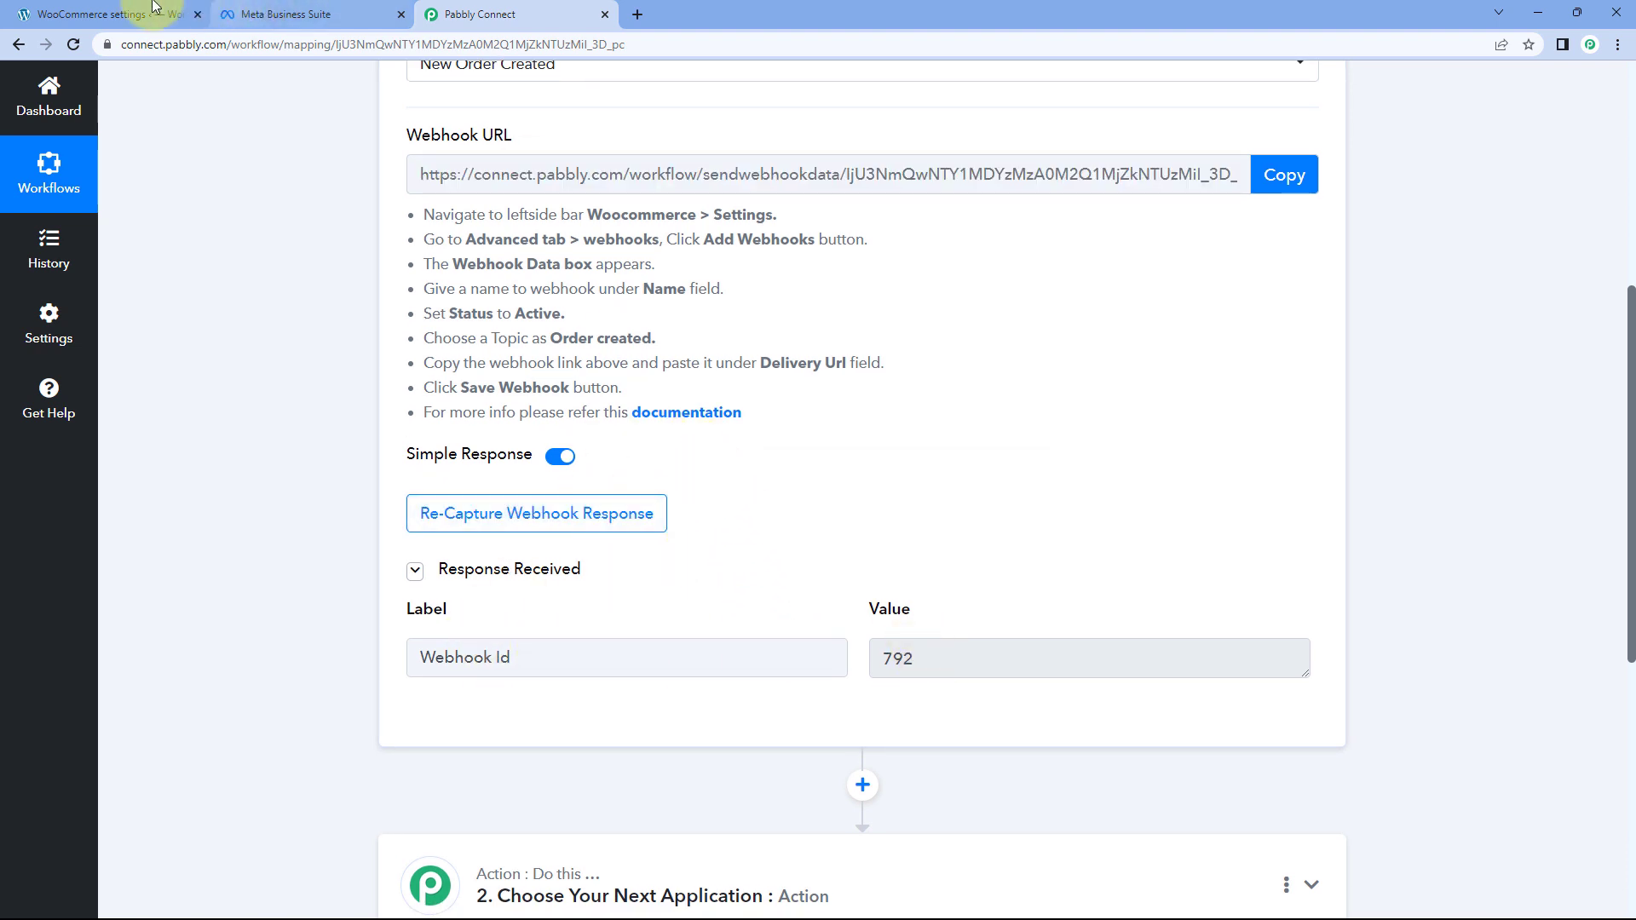
{"action": "left_click", "coordinate": [103, 13]}
{"action": "left_click", "coordinate": [494, 13]}
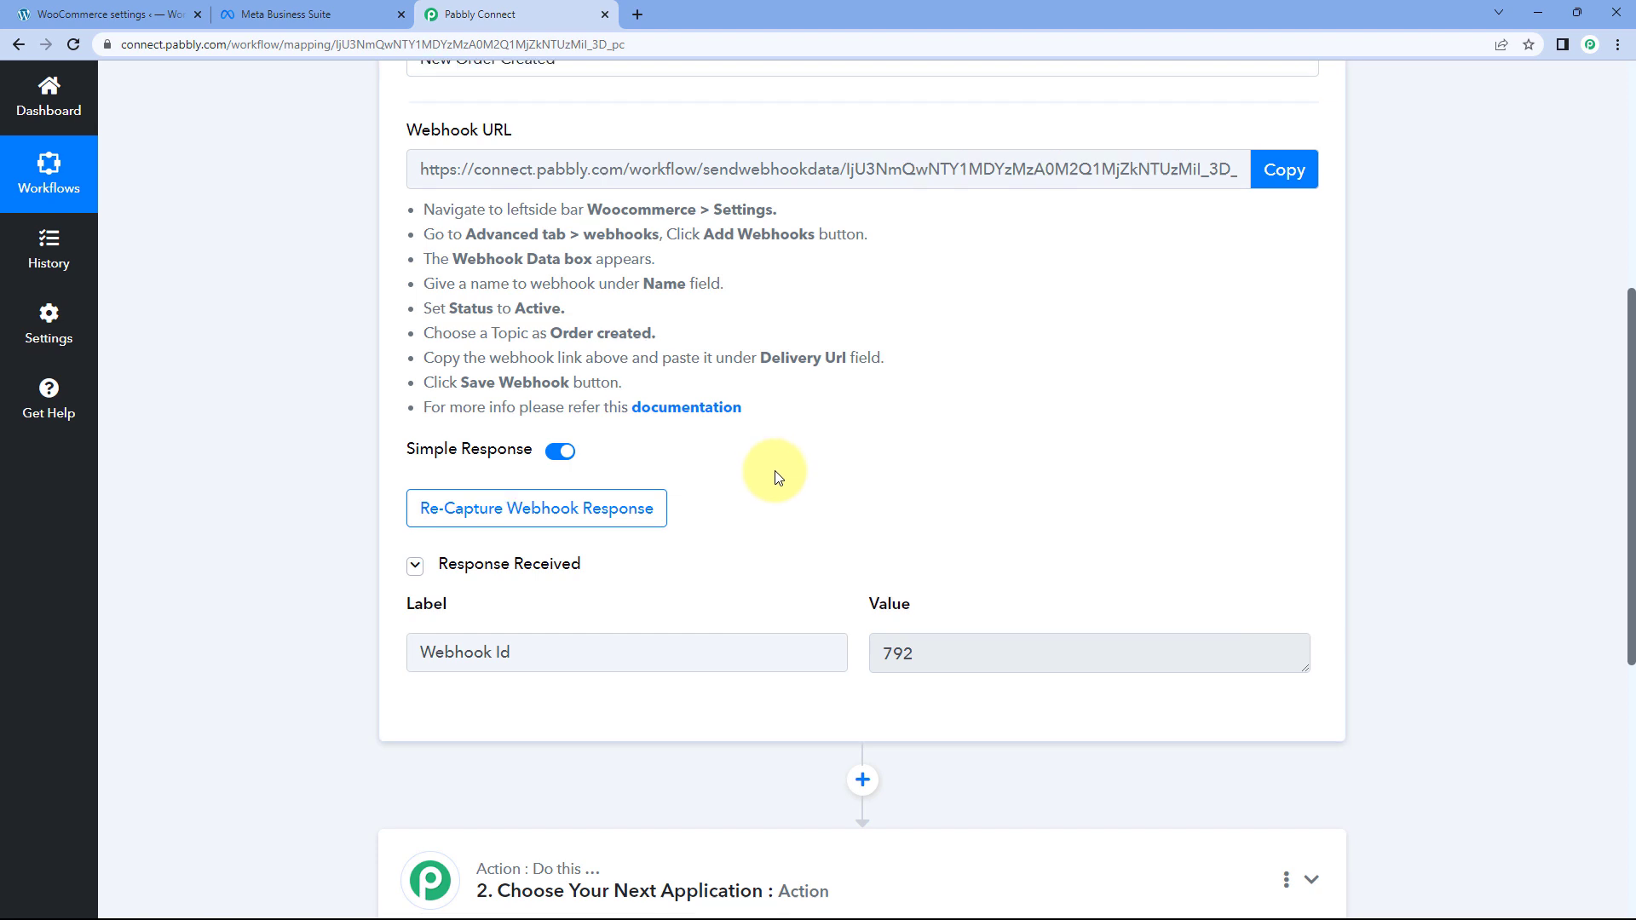
{"action": "scroll", "coordinate": [766, 426], "scroll_direction": "down", "scroll_amount": 1}
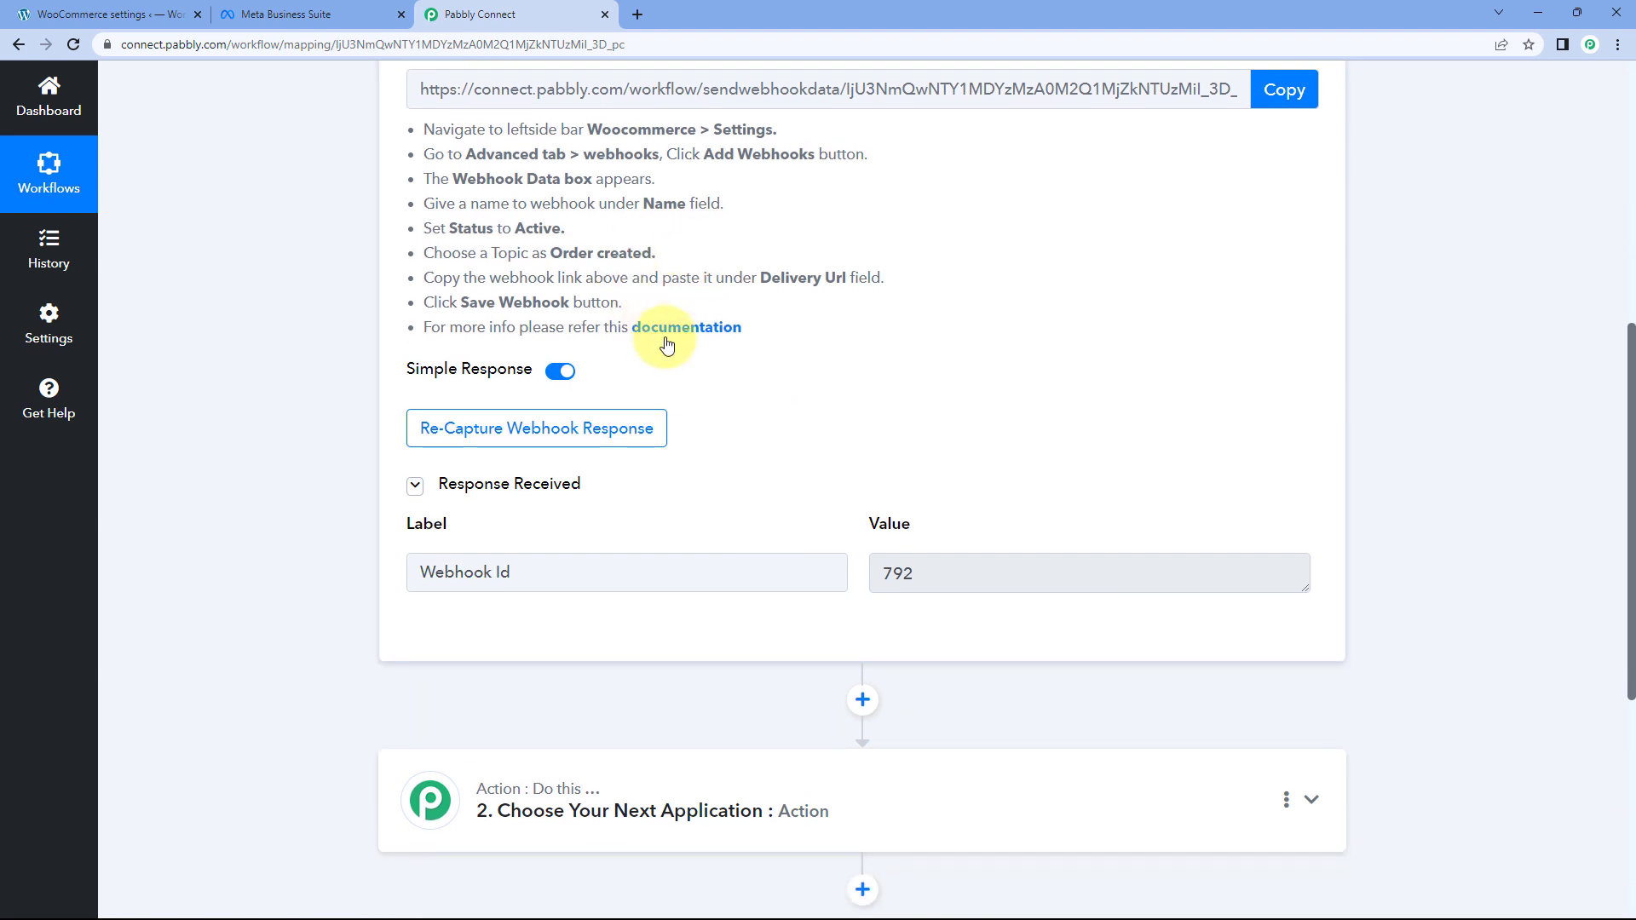
{"action": "left_click", "coordinate": [158, 12]}
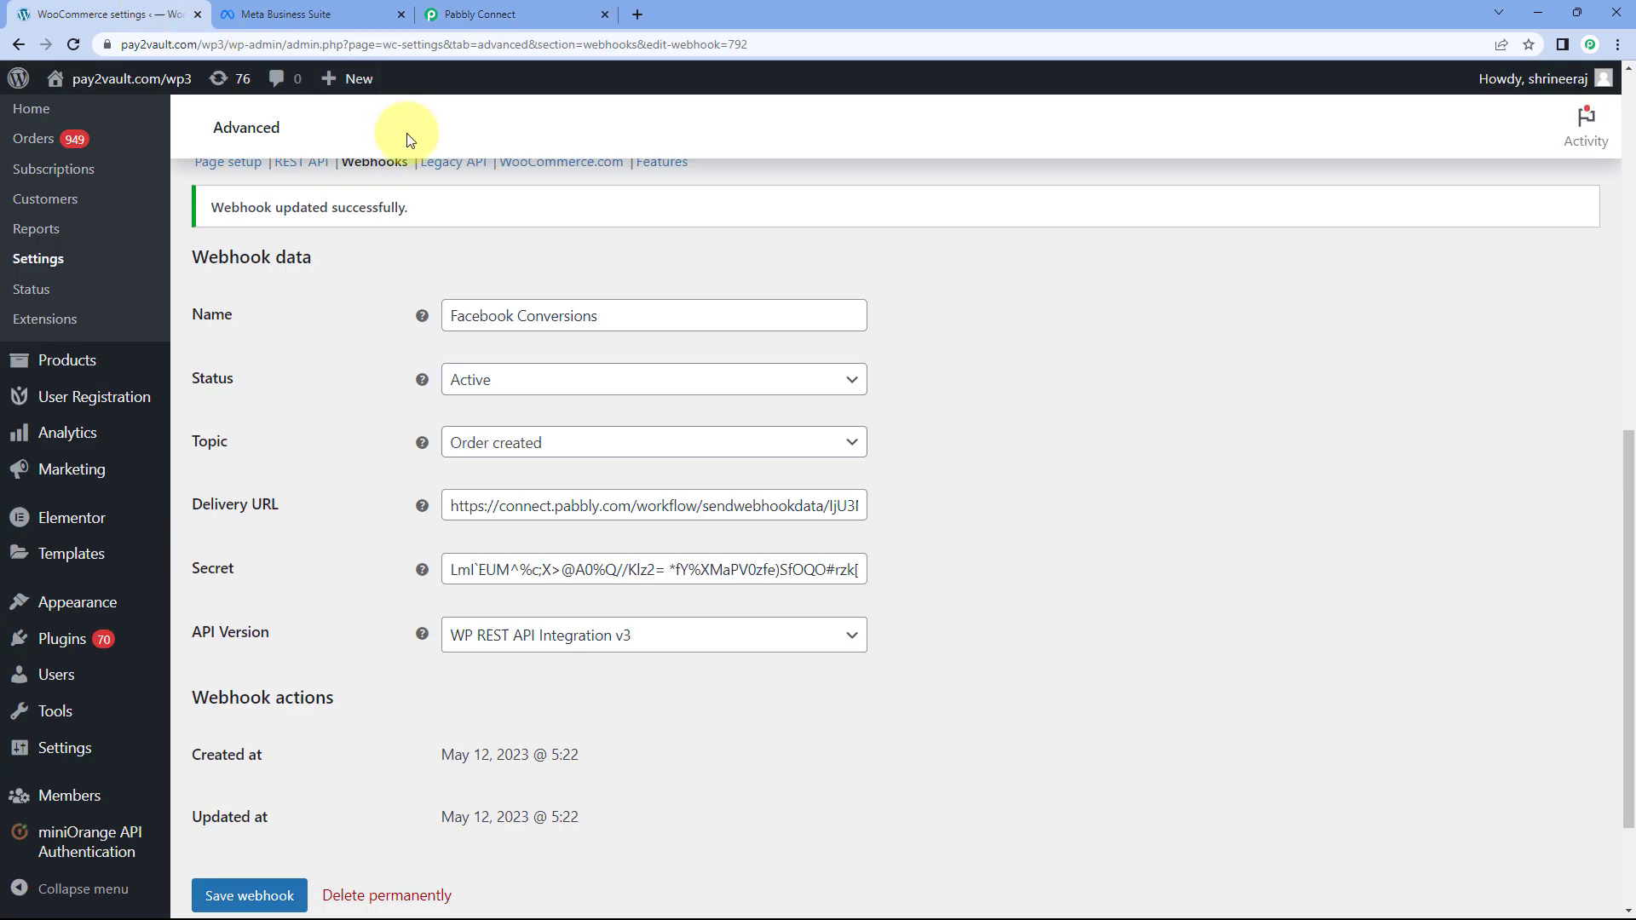
{"action": "left_click", "coordinate": [518, 7]}
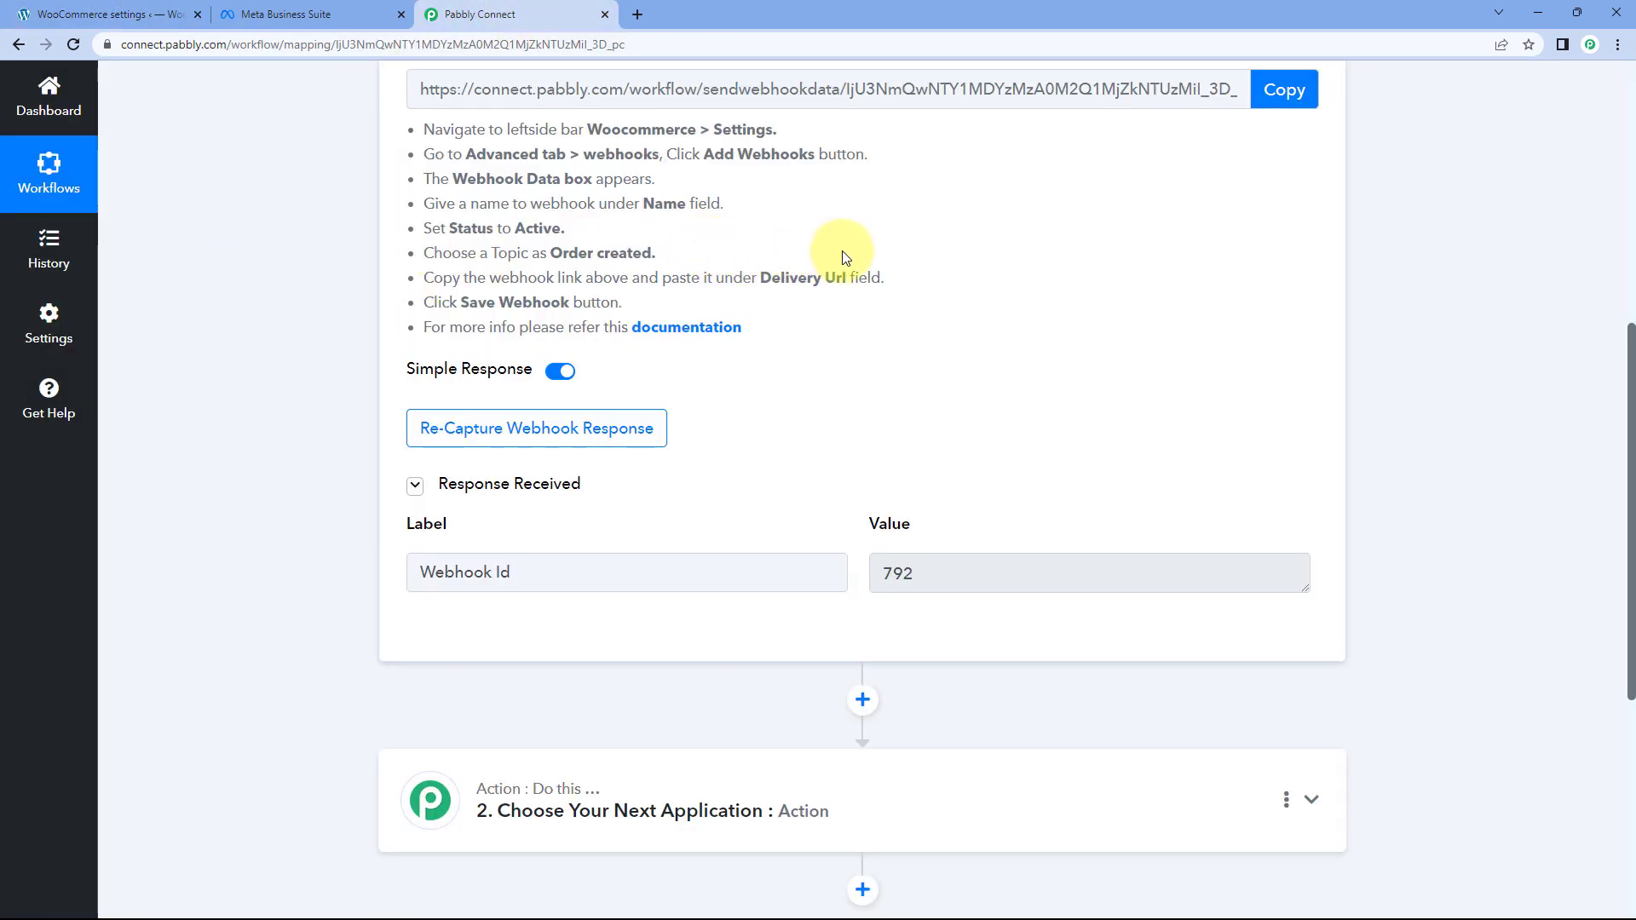
Recapture the webhook response in the WooCommerce trigger so that it waits for a new test order.
{"action": "left_click", "coordinate": [545, 432]}
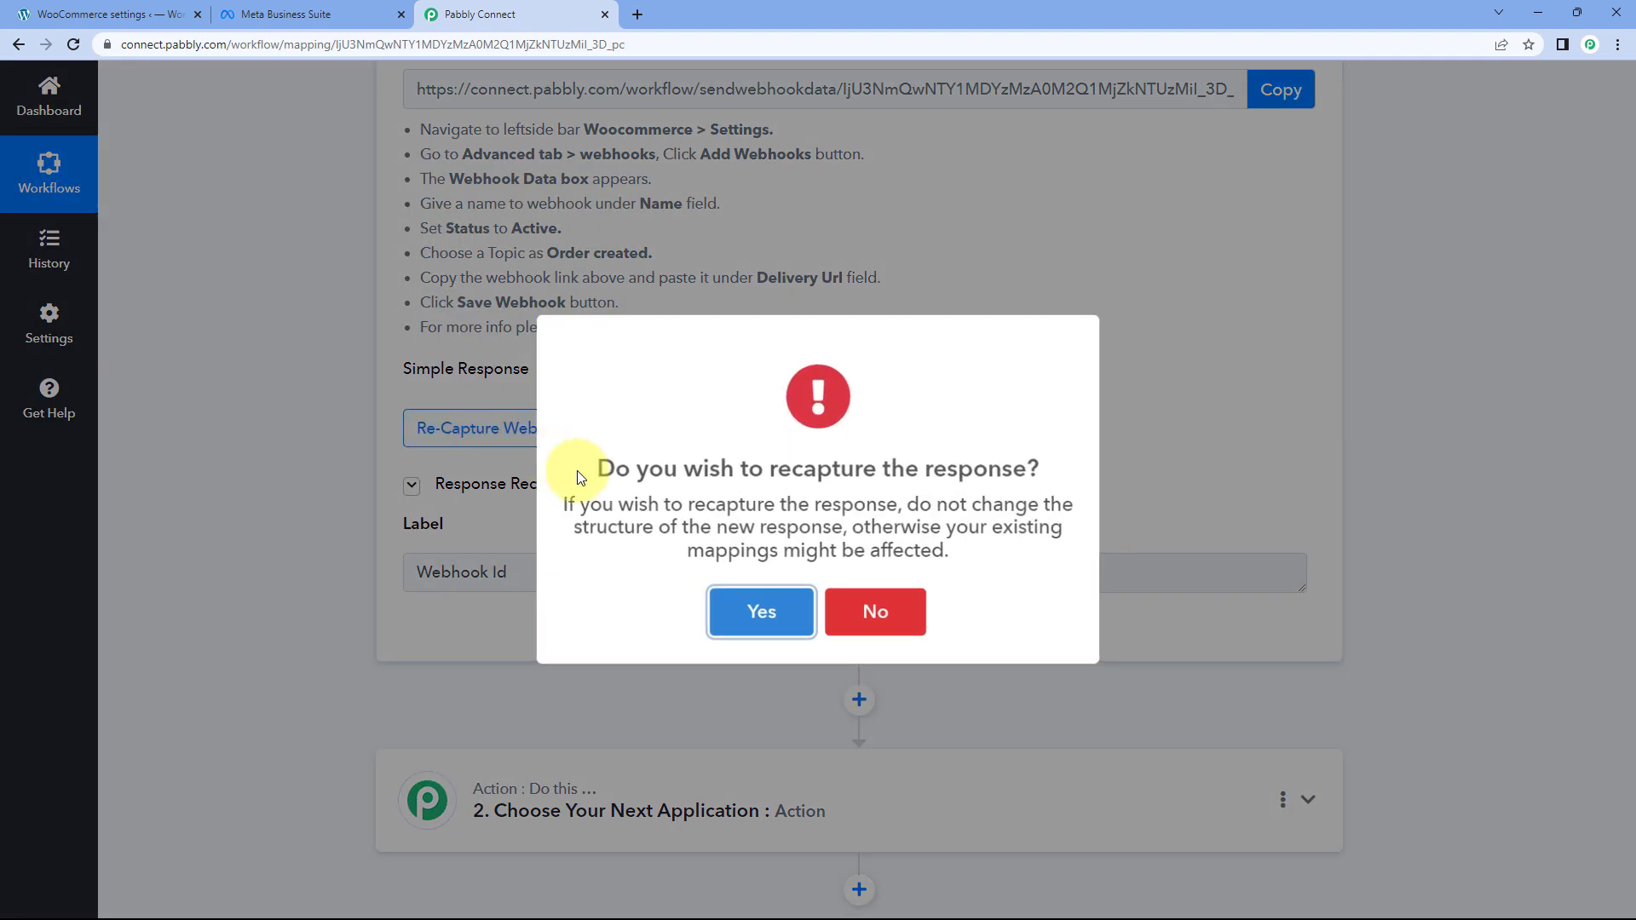
{"action": "left_click", "coordinate": [763, 610]}
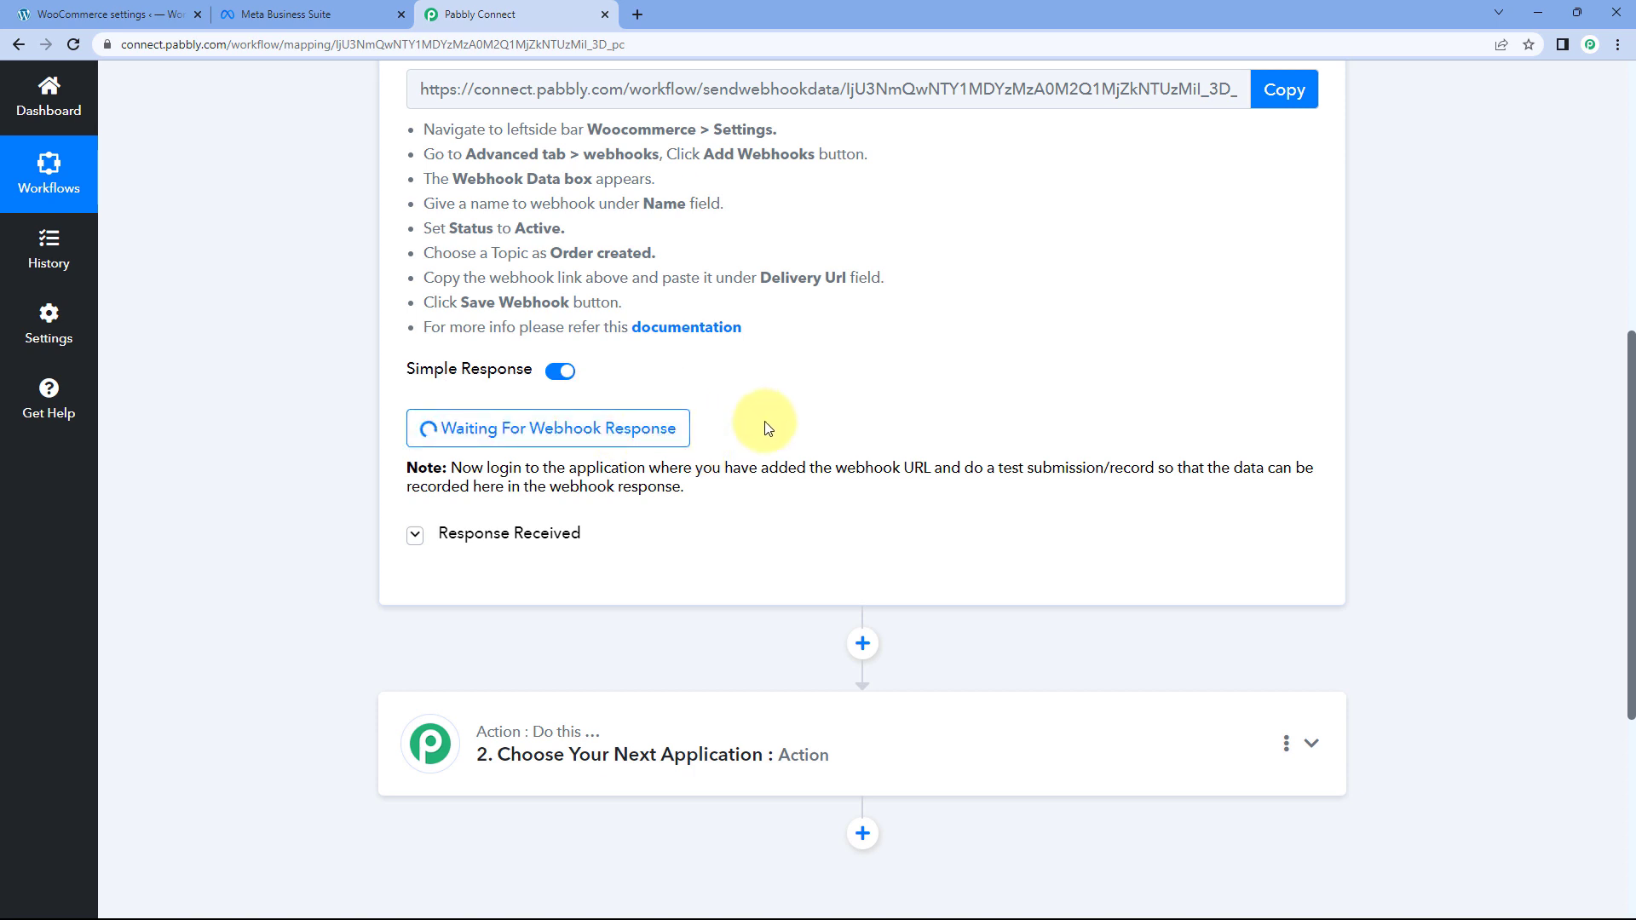
{"action": "scroll", "coordinate": [779, 443], "scroll_direction": "up", "scroll_amount": 1}
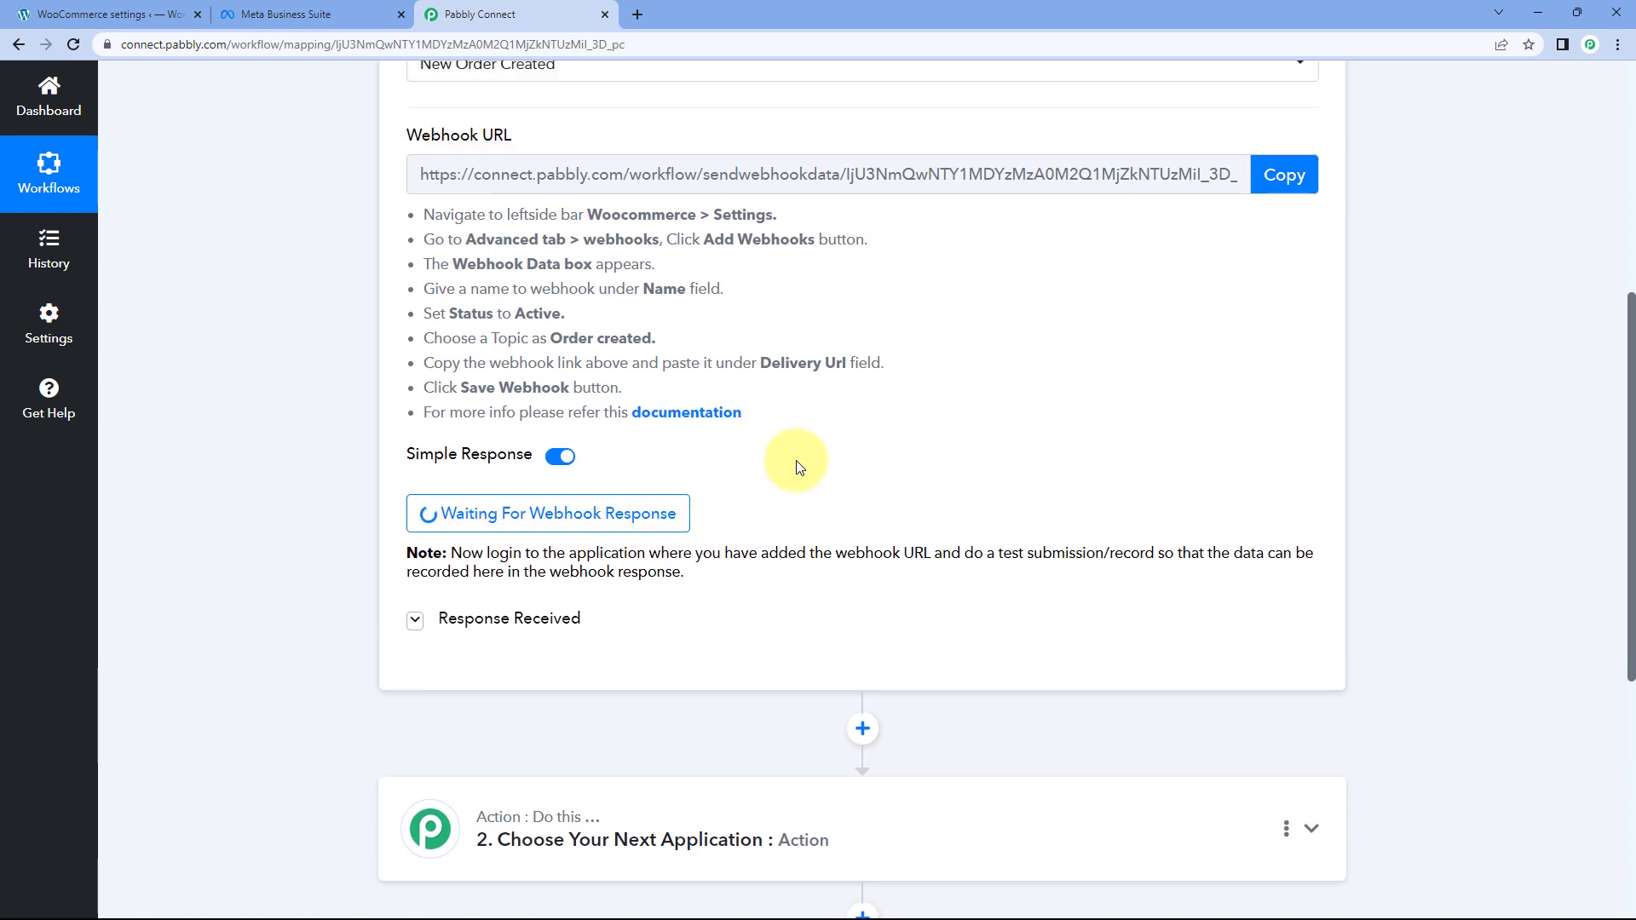
{"action": "scroll", "coordinate": [878, 337], "scroll_direction": "up", "scroll_amount": 1}
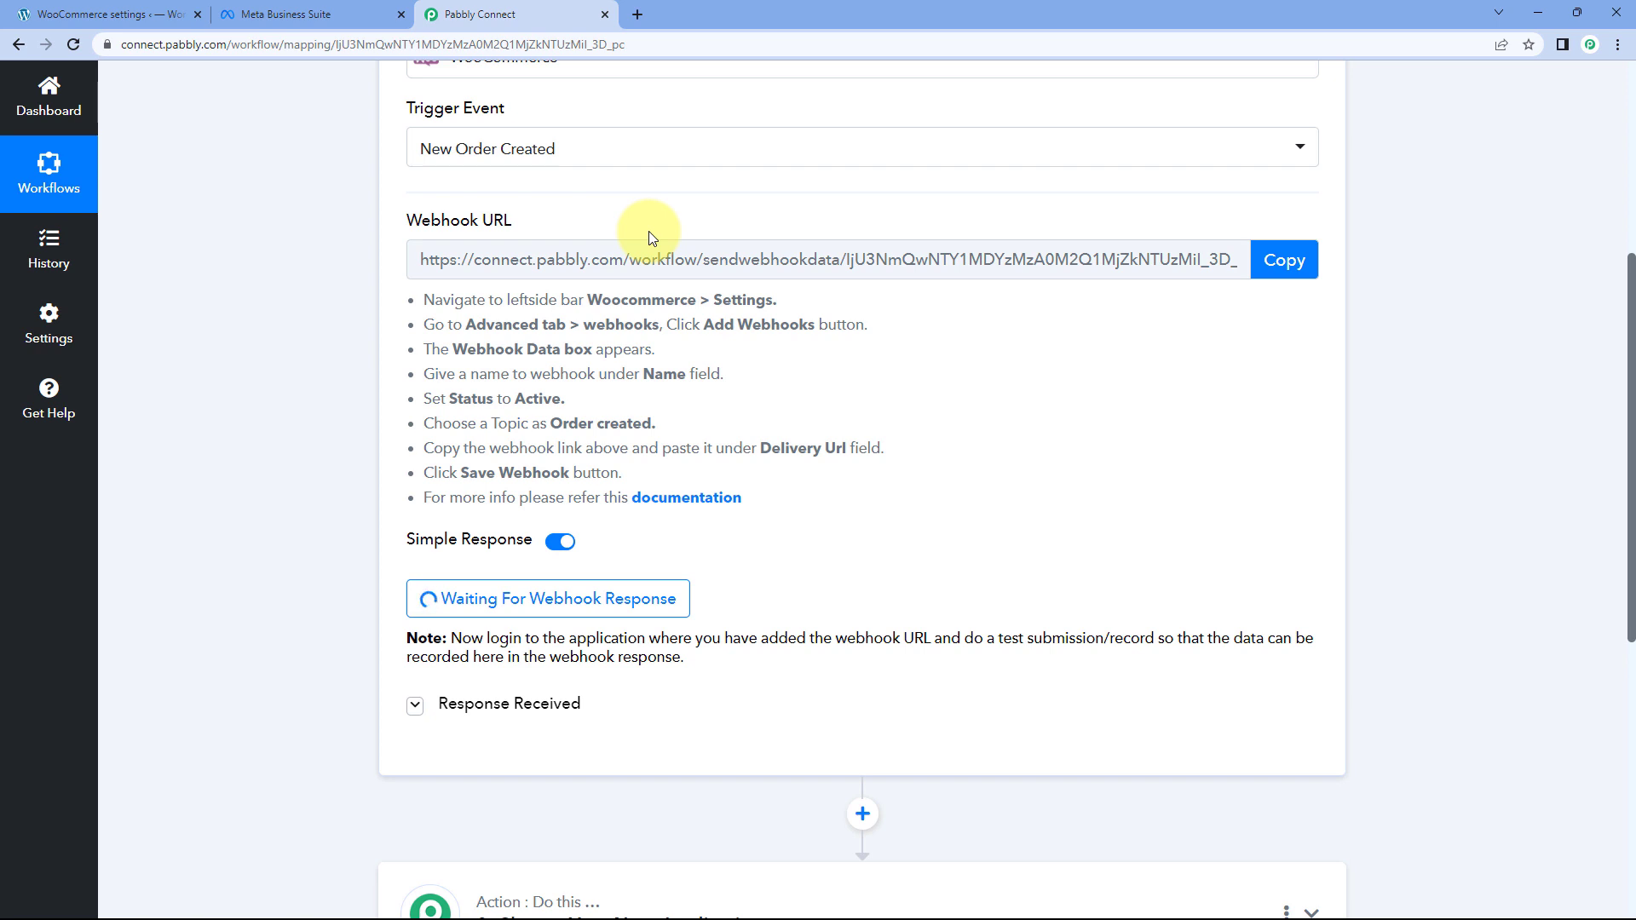
Switch to the WordPress admin and open the site's store page in a new browser tab.
{"action": "left_click", "coordinate": [91, 14]}
{"action": "mouse_move", "coordinate": [170, 90]}
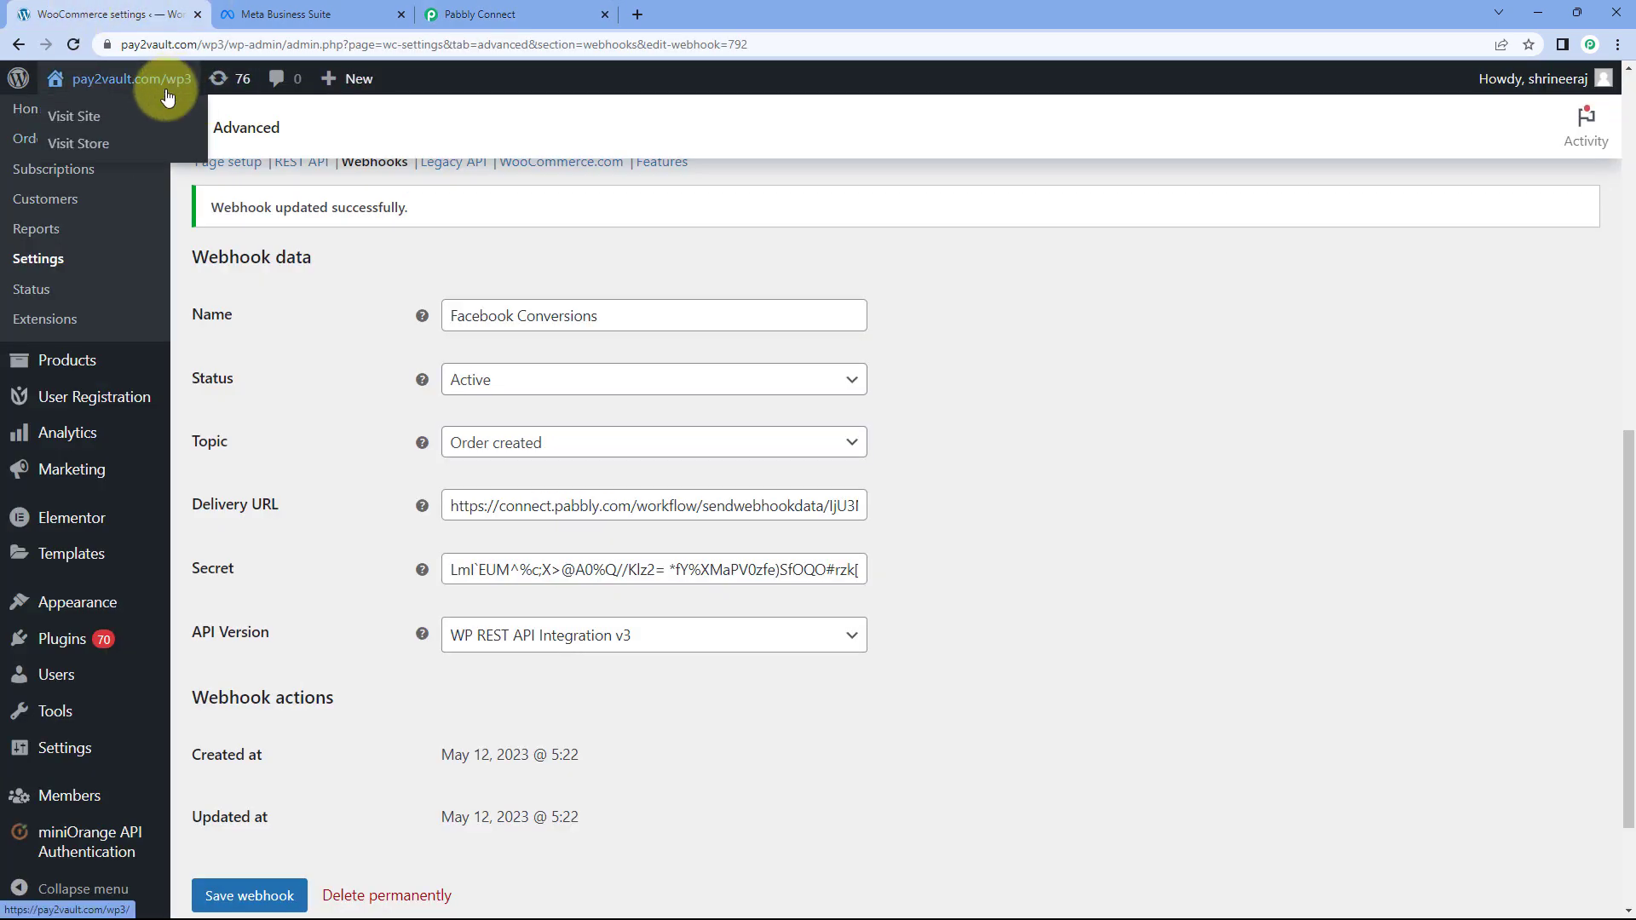
{"action": "right_click", "coordinate": [100, 143]}
{"action": "left_click", "coordinate": [149, 157]}
{"action": "left_click", "coordinate": [315, 9]}
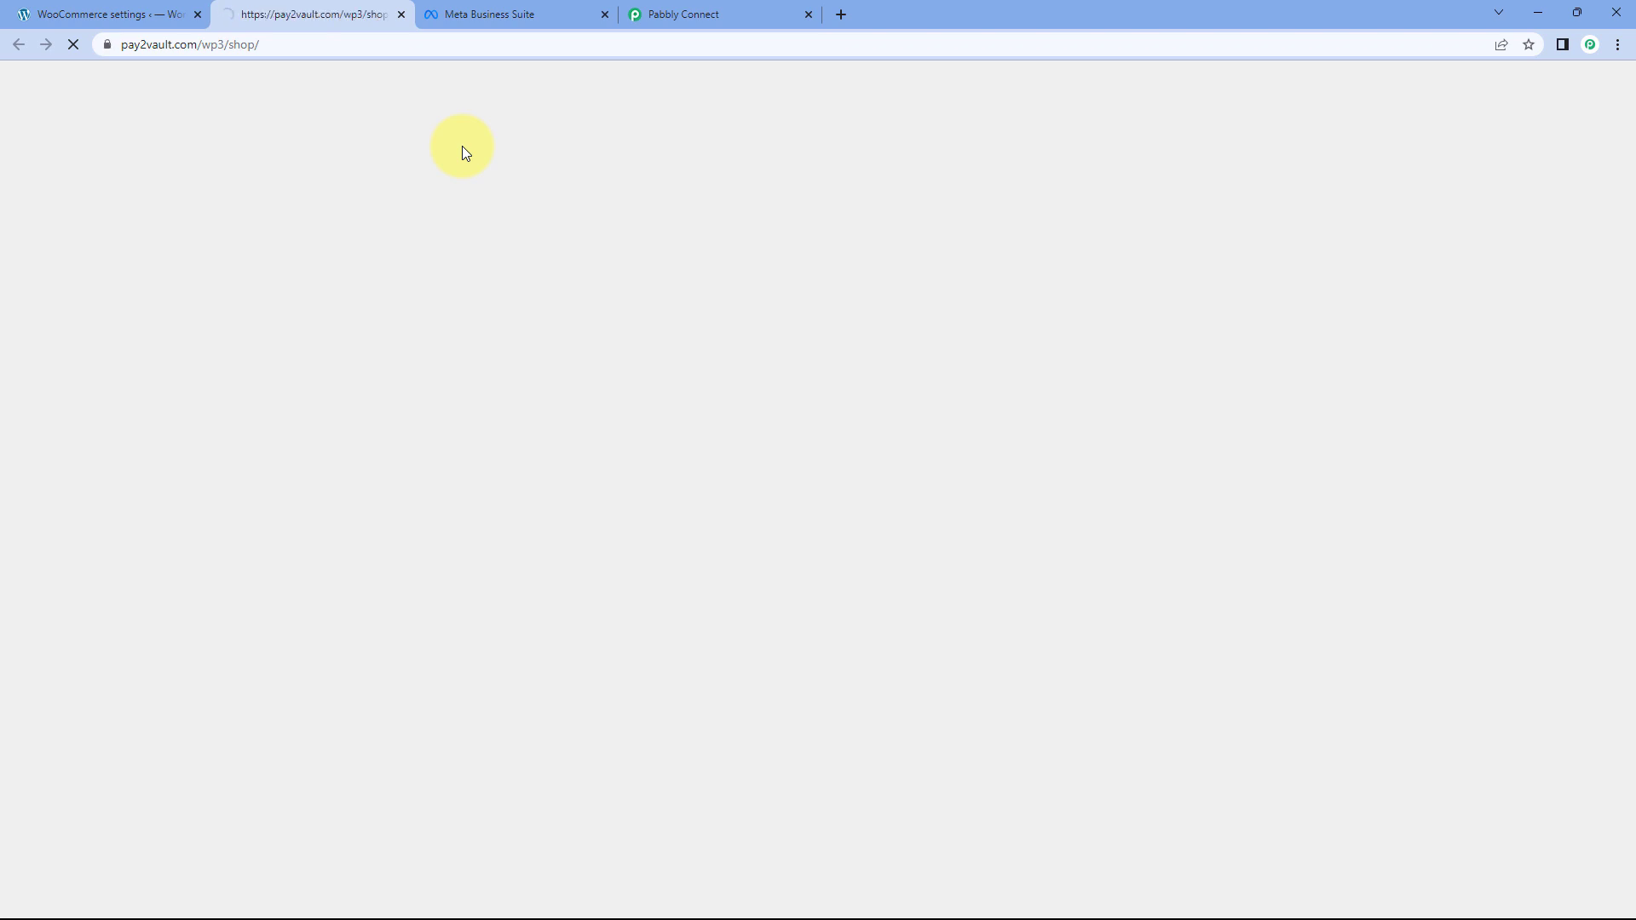
Add the Iron Press to the cart, collapse the survey popup and proceed to checkout.
{"action": "scroll", "coordinate": [530, 230], "scroll_direction": "down", "scroll_amount": 1}
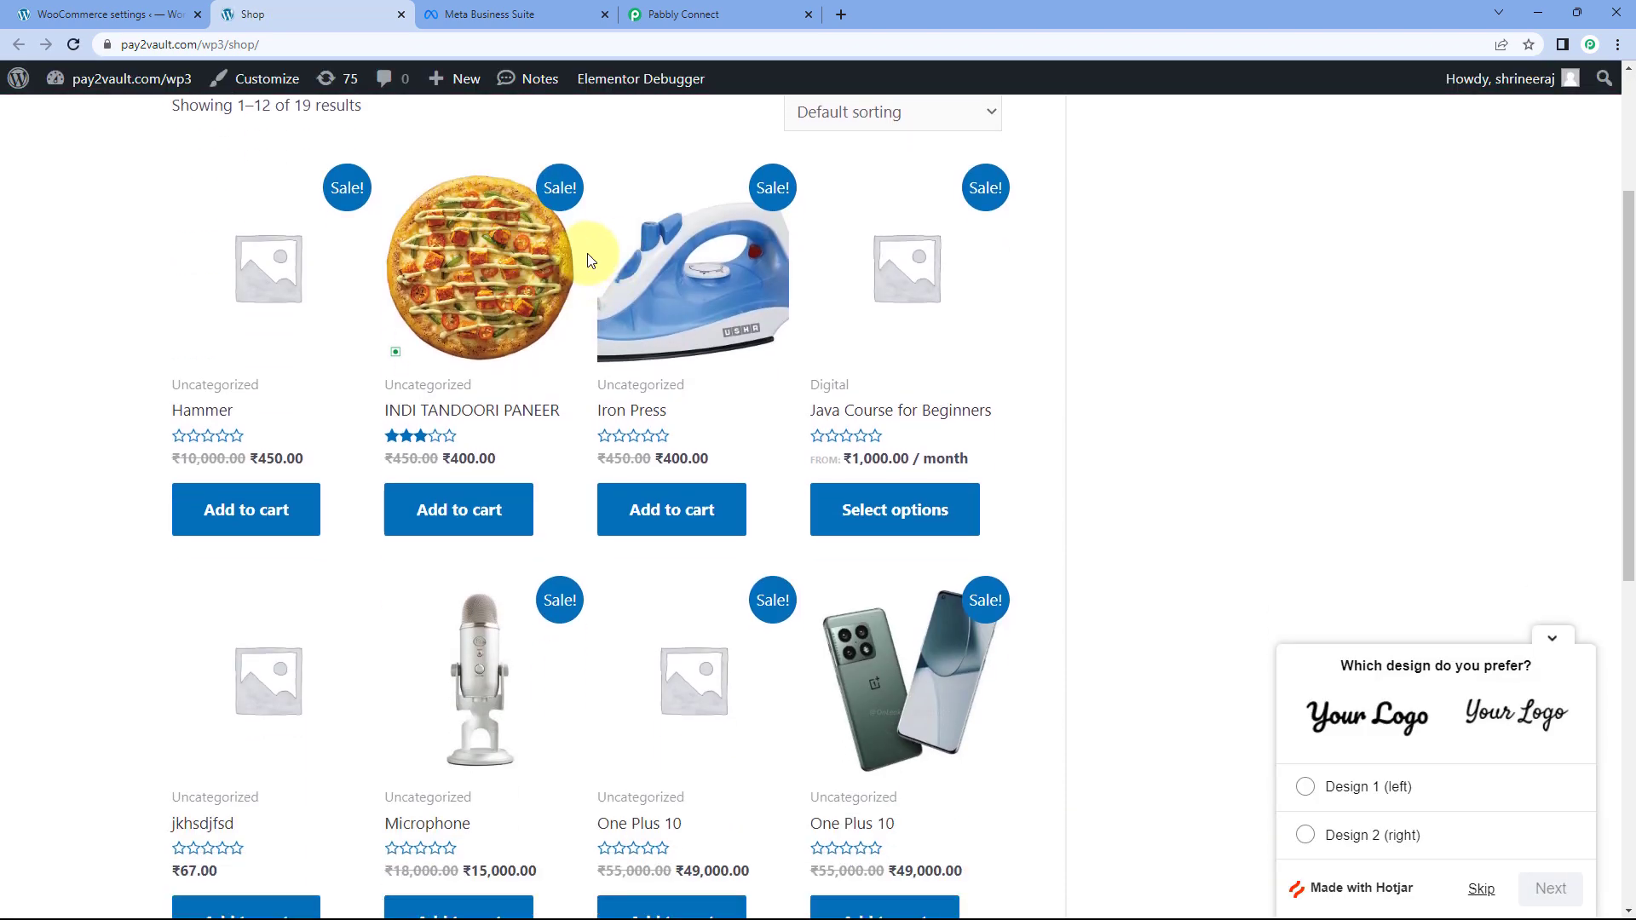
{"action": "left_click", "coordinate": [667, 516]}
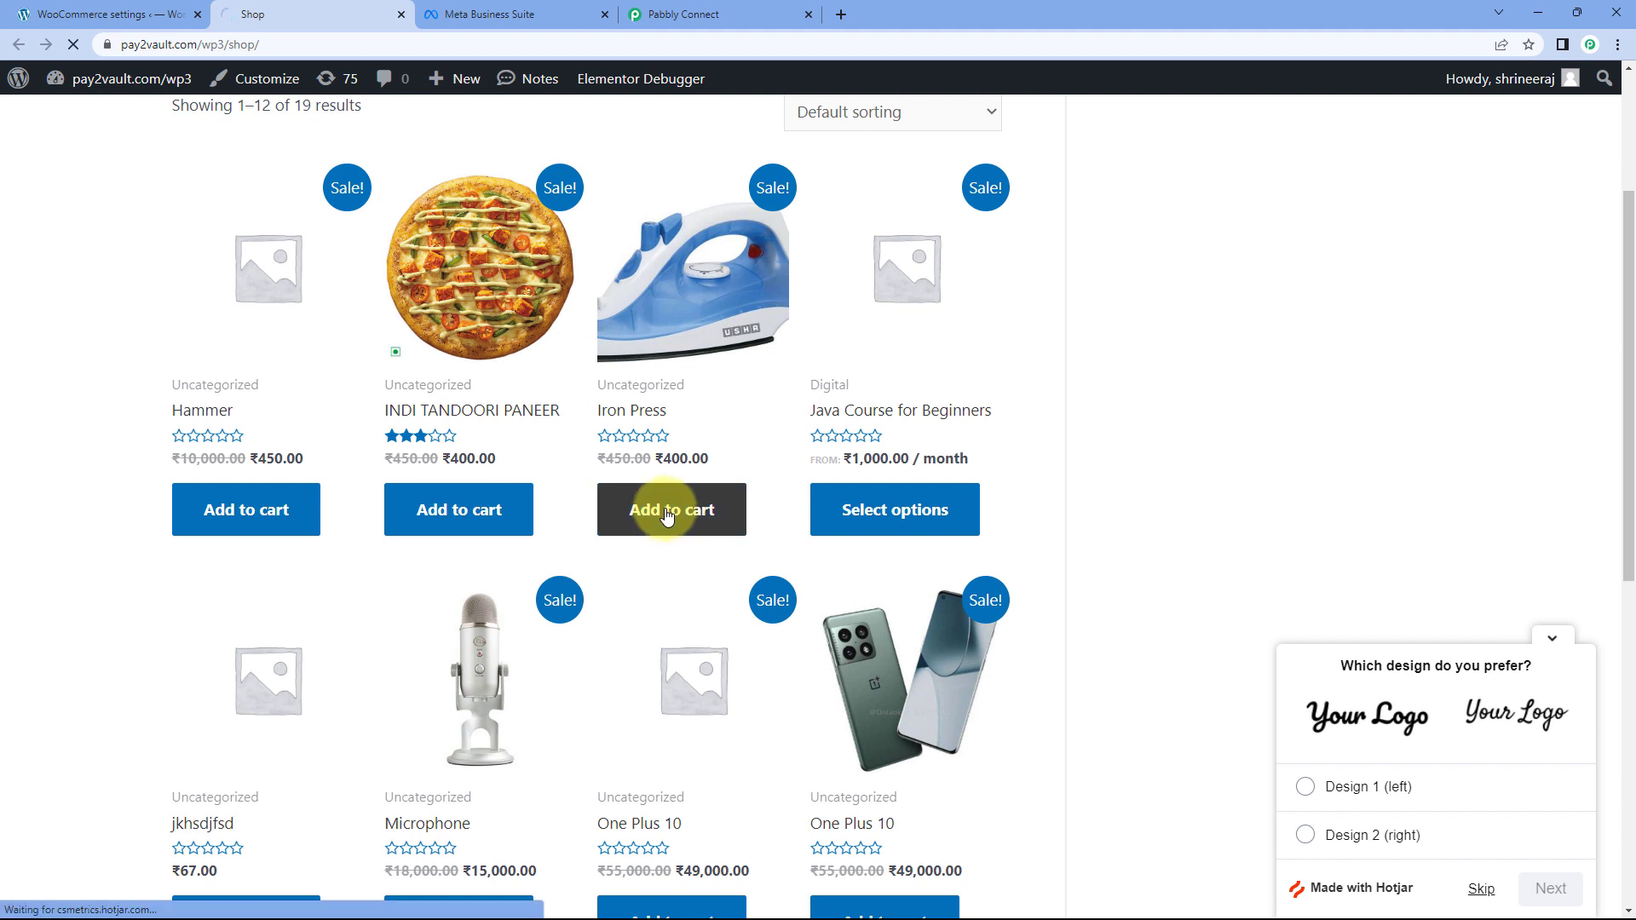
{"action": "left_click", "coordinate": [1552, 639]}
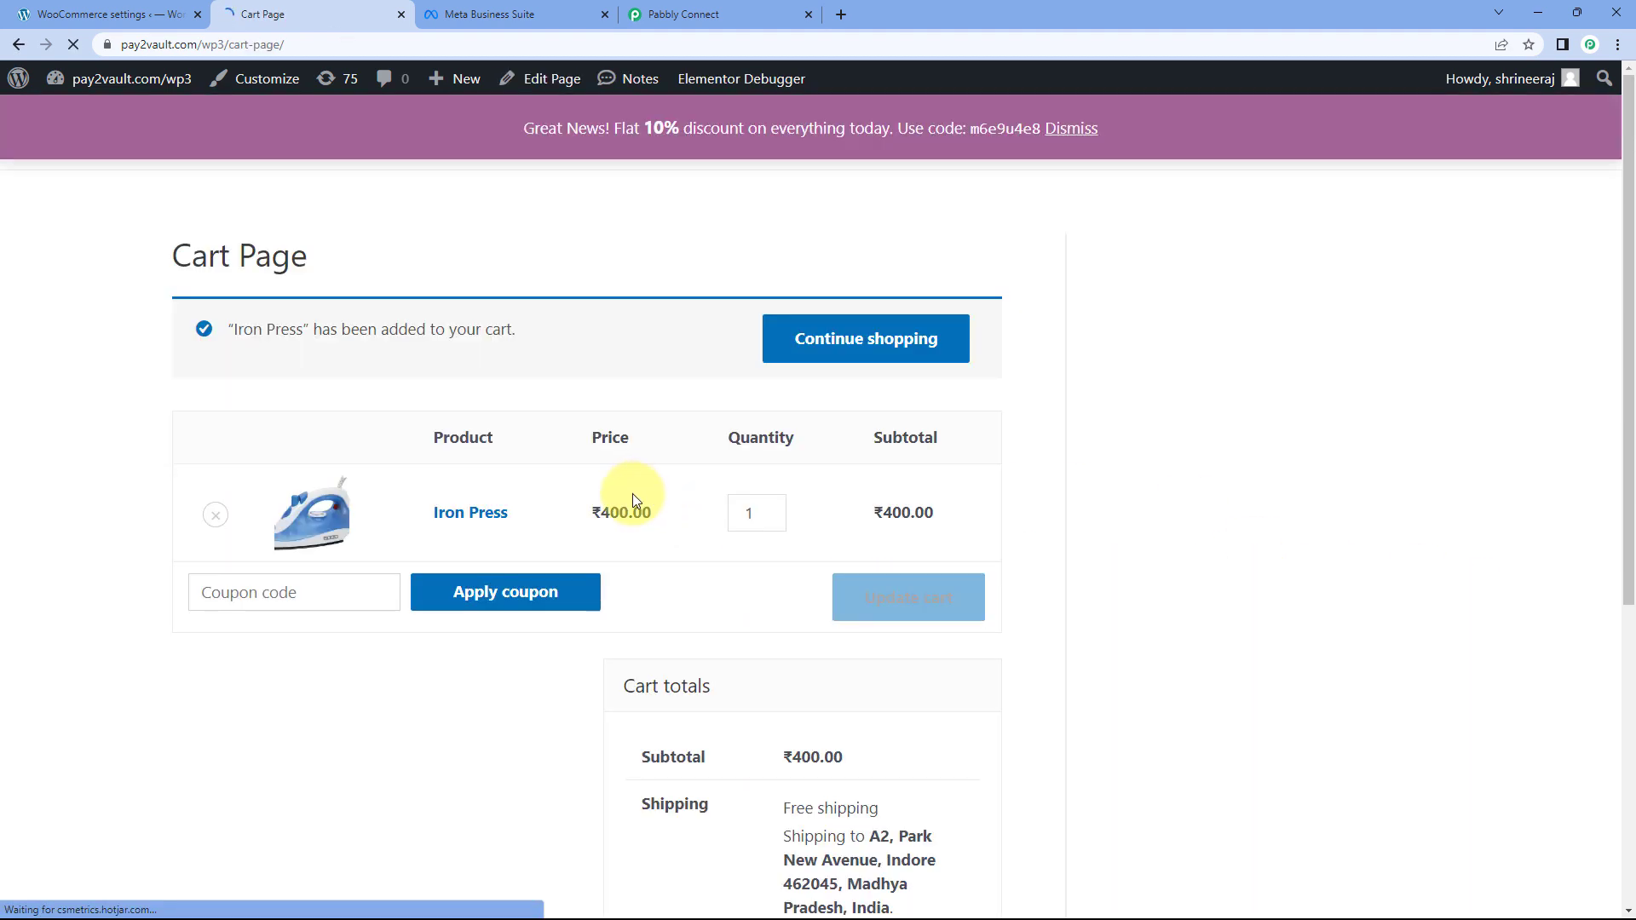
{"action": "scroll", "coordinate": [771, 494], "scroll_direction": "down", "scroll_amount": 5}
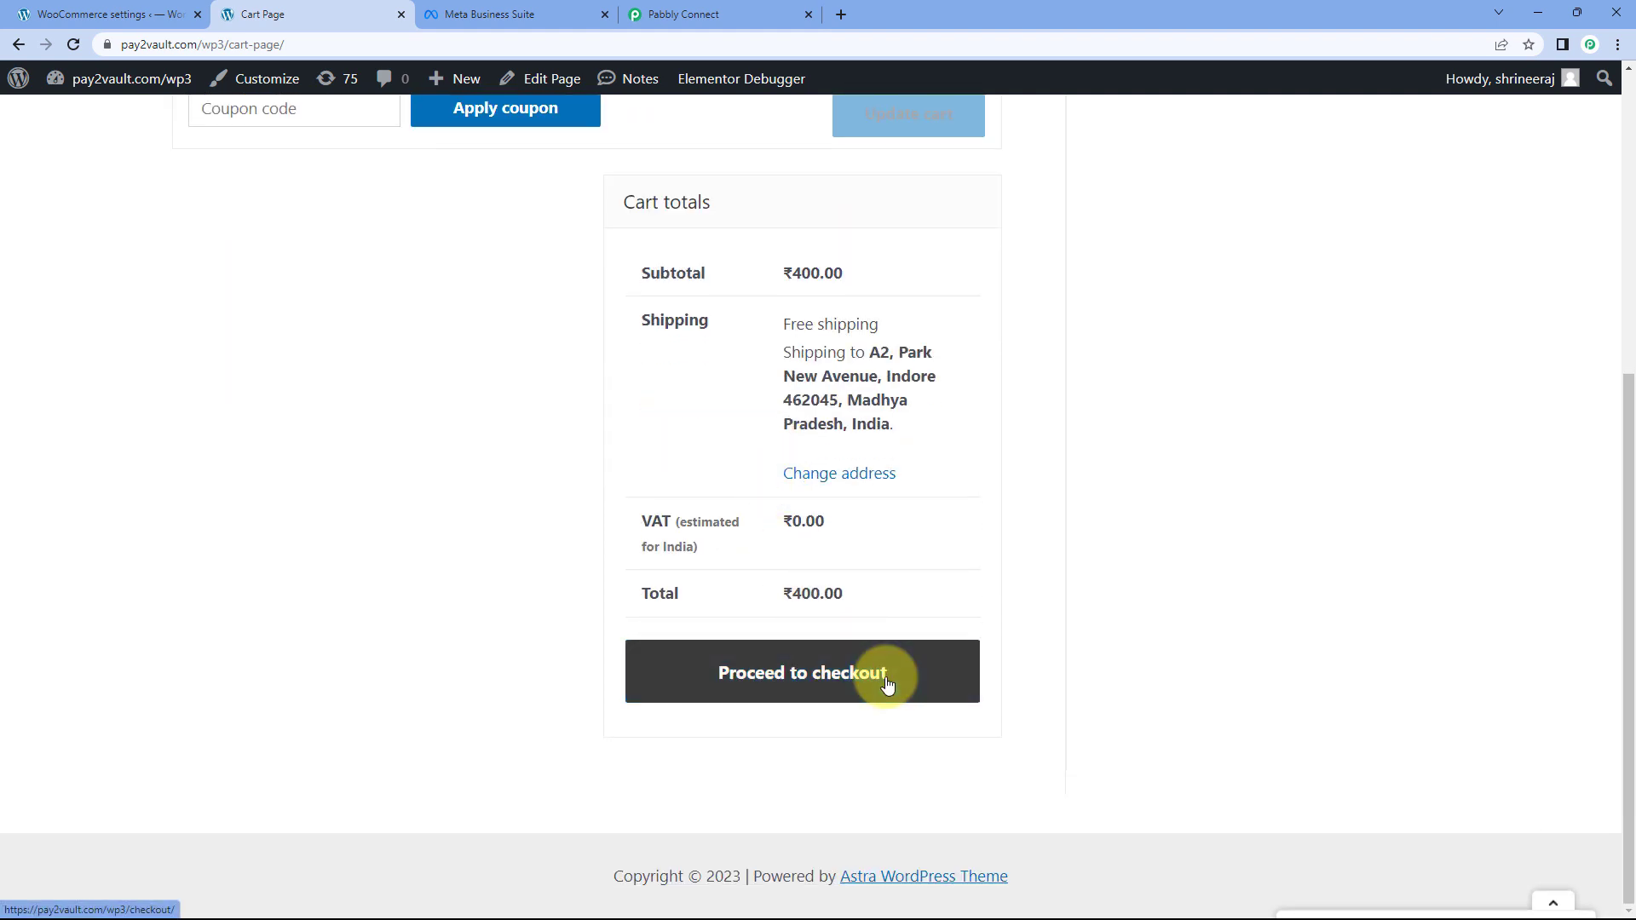
{"action": "left_click", "coordinate": [887, 685]}
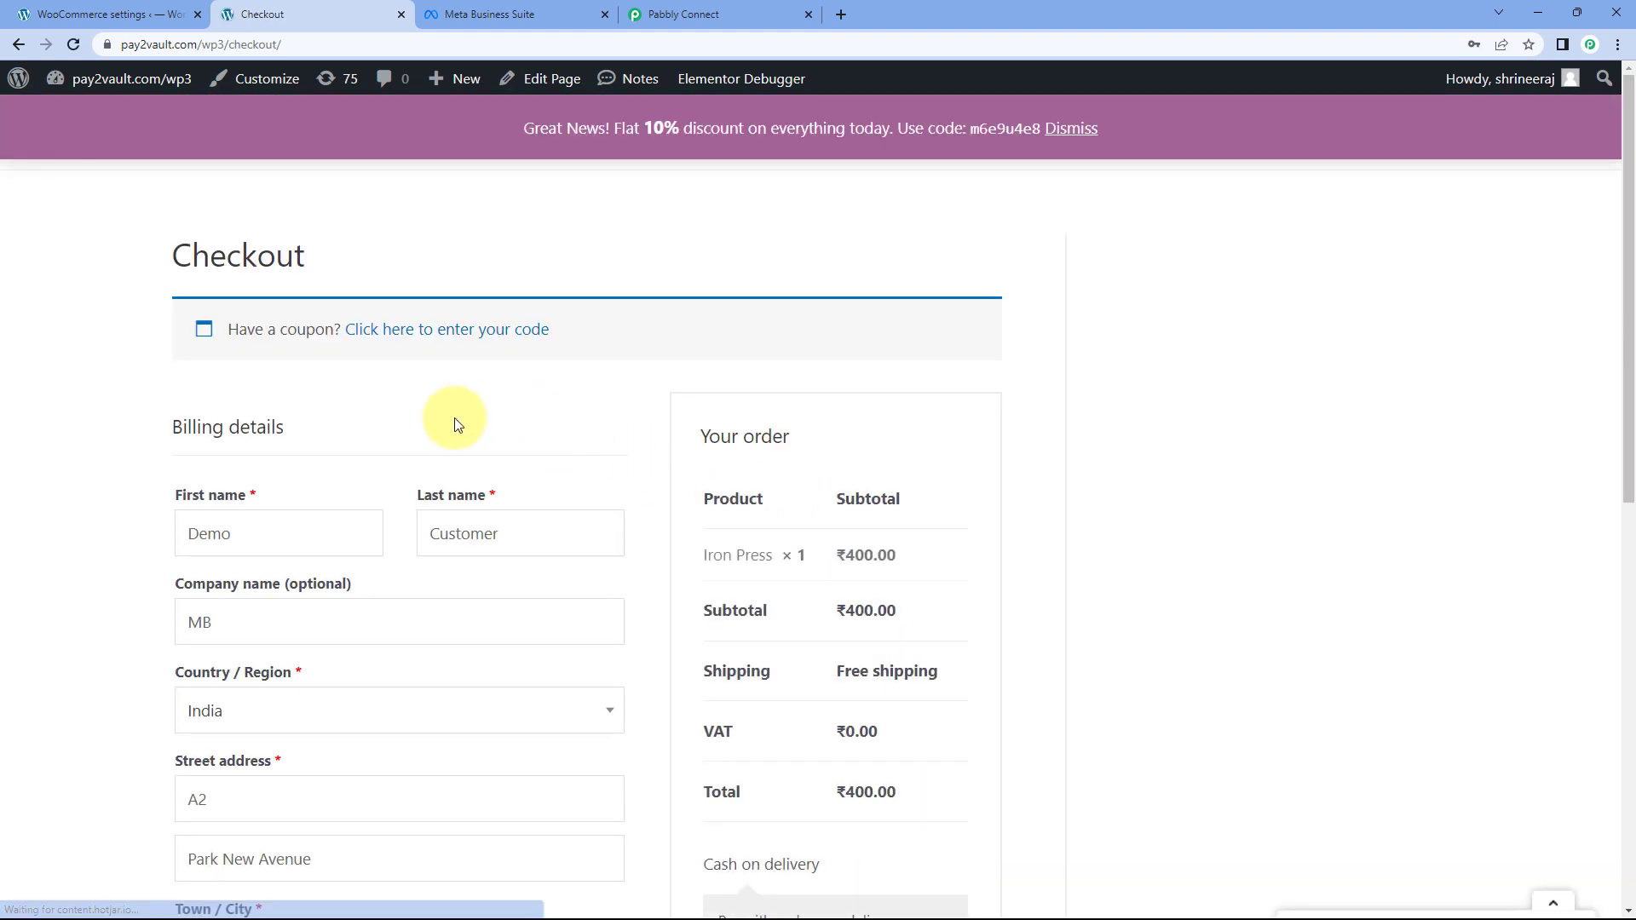
Place the cash-on-delivery order with the prefilled billing details and dismiss the store's discount notice.
{"action": "scroll", "coordinate": [446, 427], "scroll_direction": "down", "scroll_amount": 2}
{"action": "scroll", "coordinate": [405, 339], "scroll_direction": "down", "scroll_amount": 1}
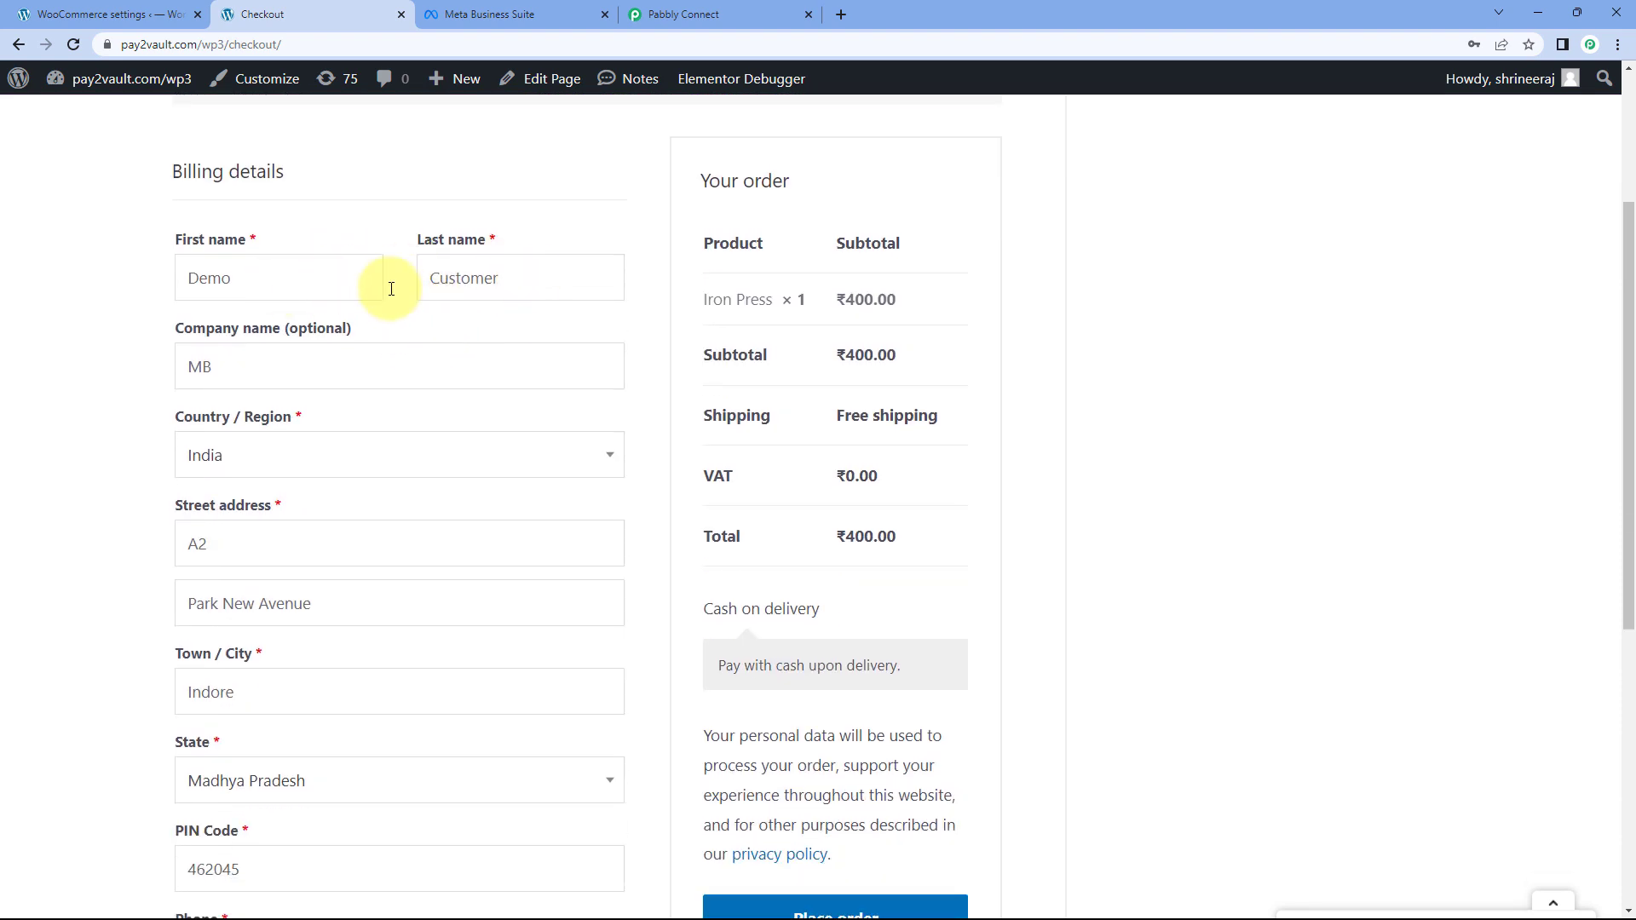
{"action": "scroll", "coordinate": [332, 373], "scroll_direction": "down", "scroll_amount": 1}
{"action": "scroll", "coordinate": [344, 383], "scroll_direction": "down", "scroll_amount": 3}
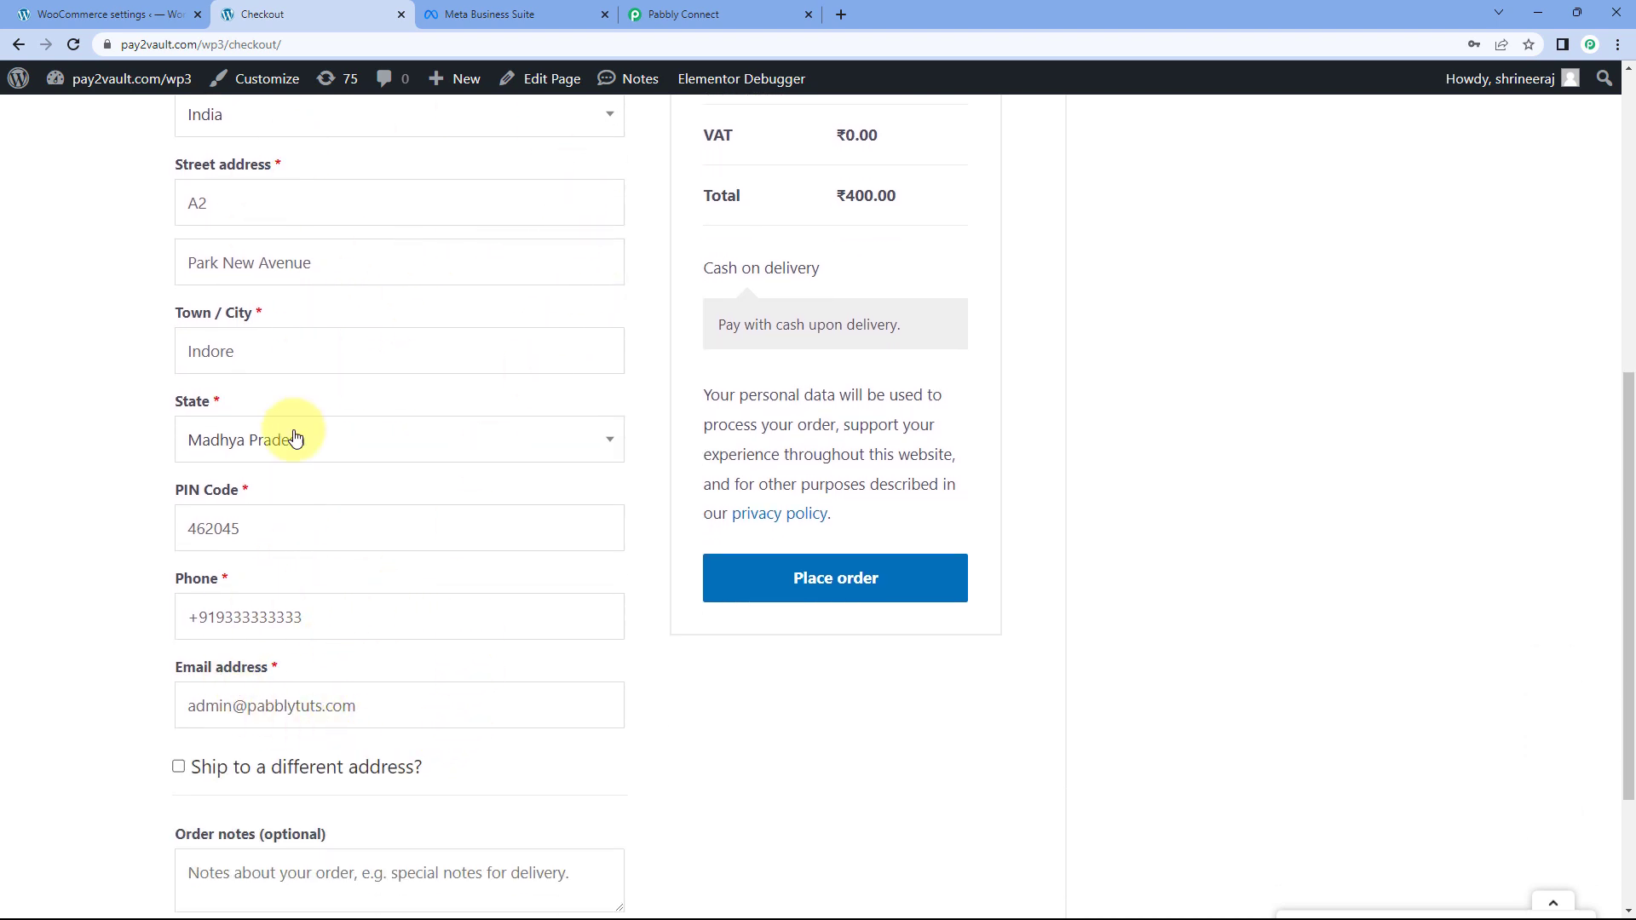
{"action": "left_click", "coordinate": [861, 593]}
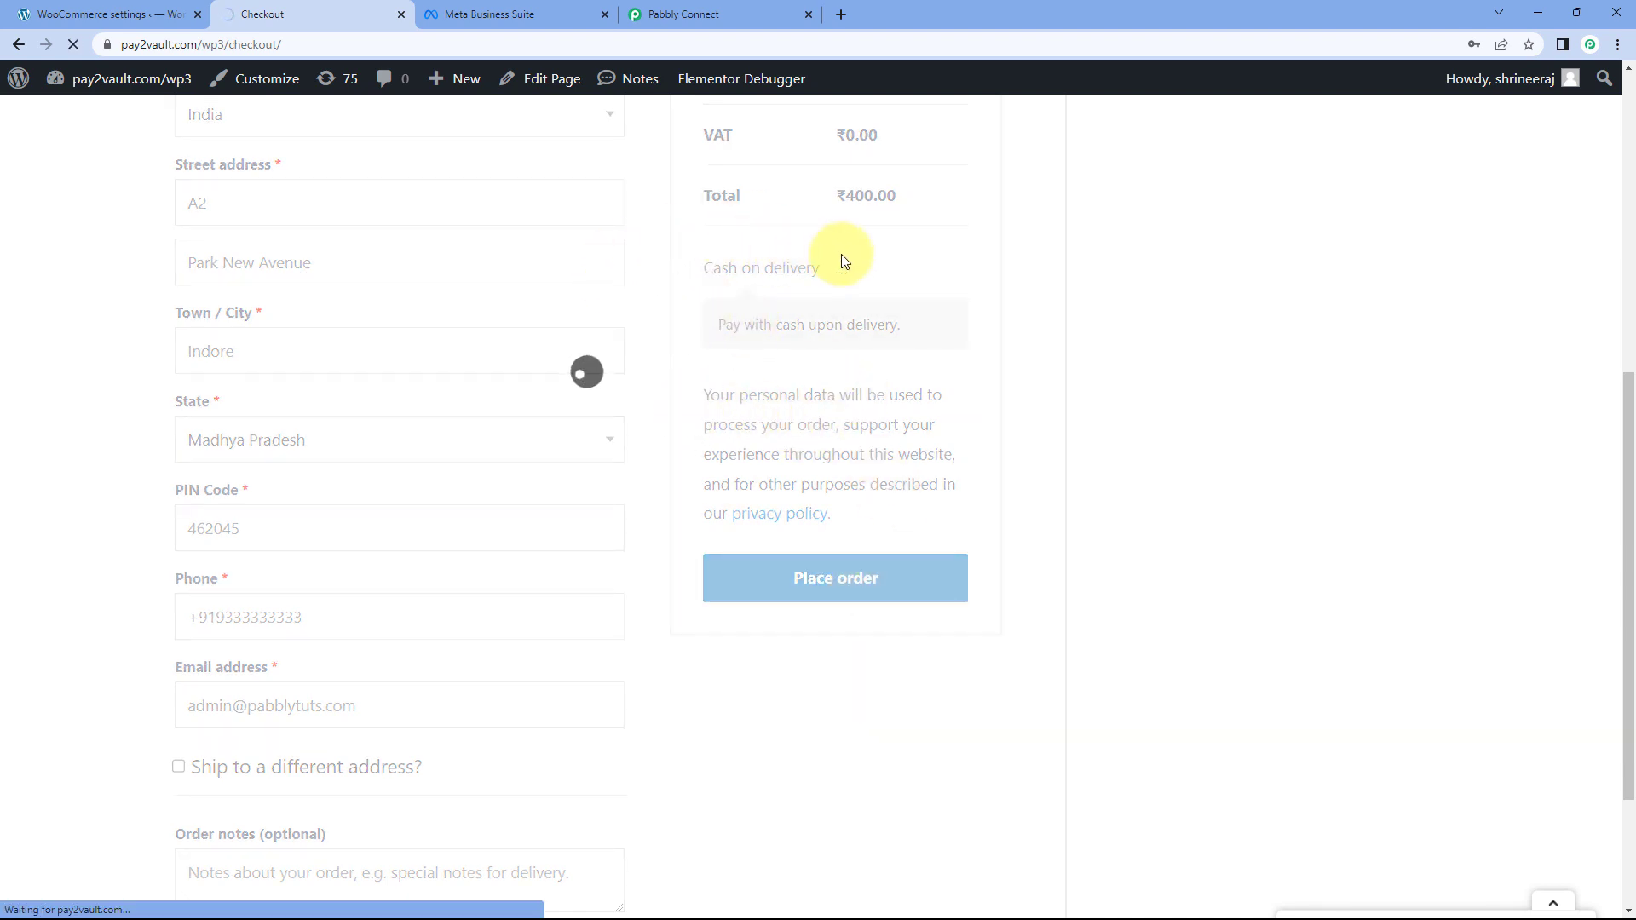
{"action": "left_click", "coordinate": [1071, 130]}
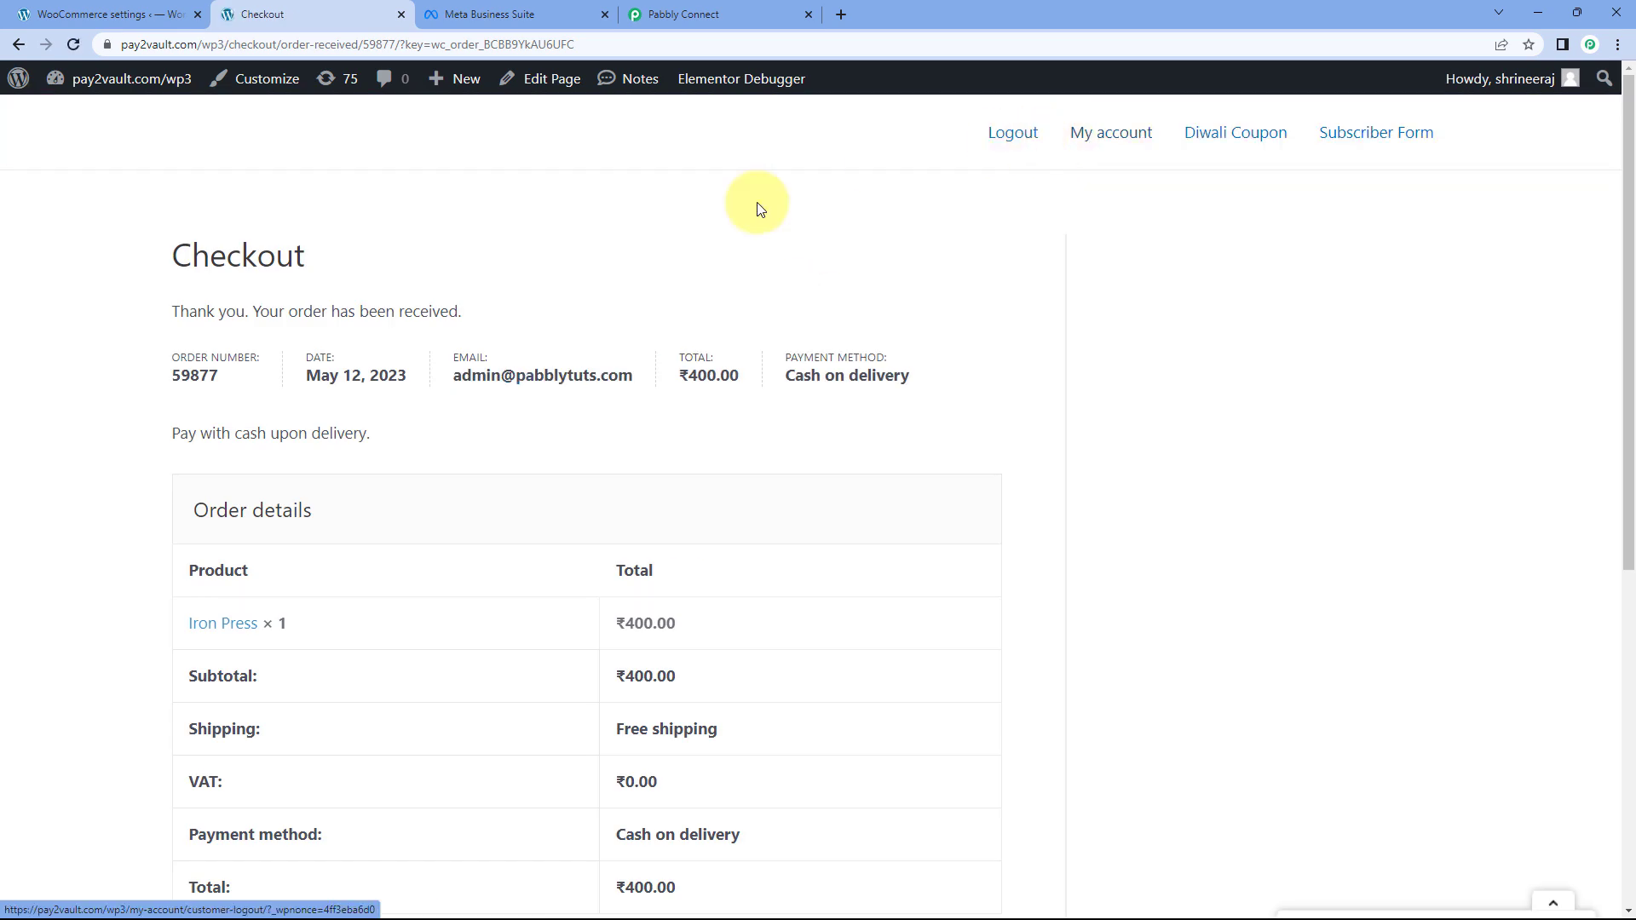
{"action": "scroll", "coordinate": [759, 230], "scroll_direction": "down", "scroll_amount": 1}
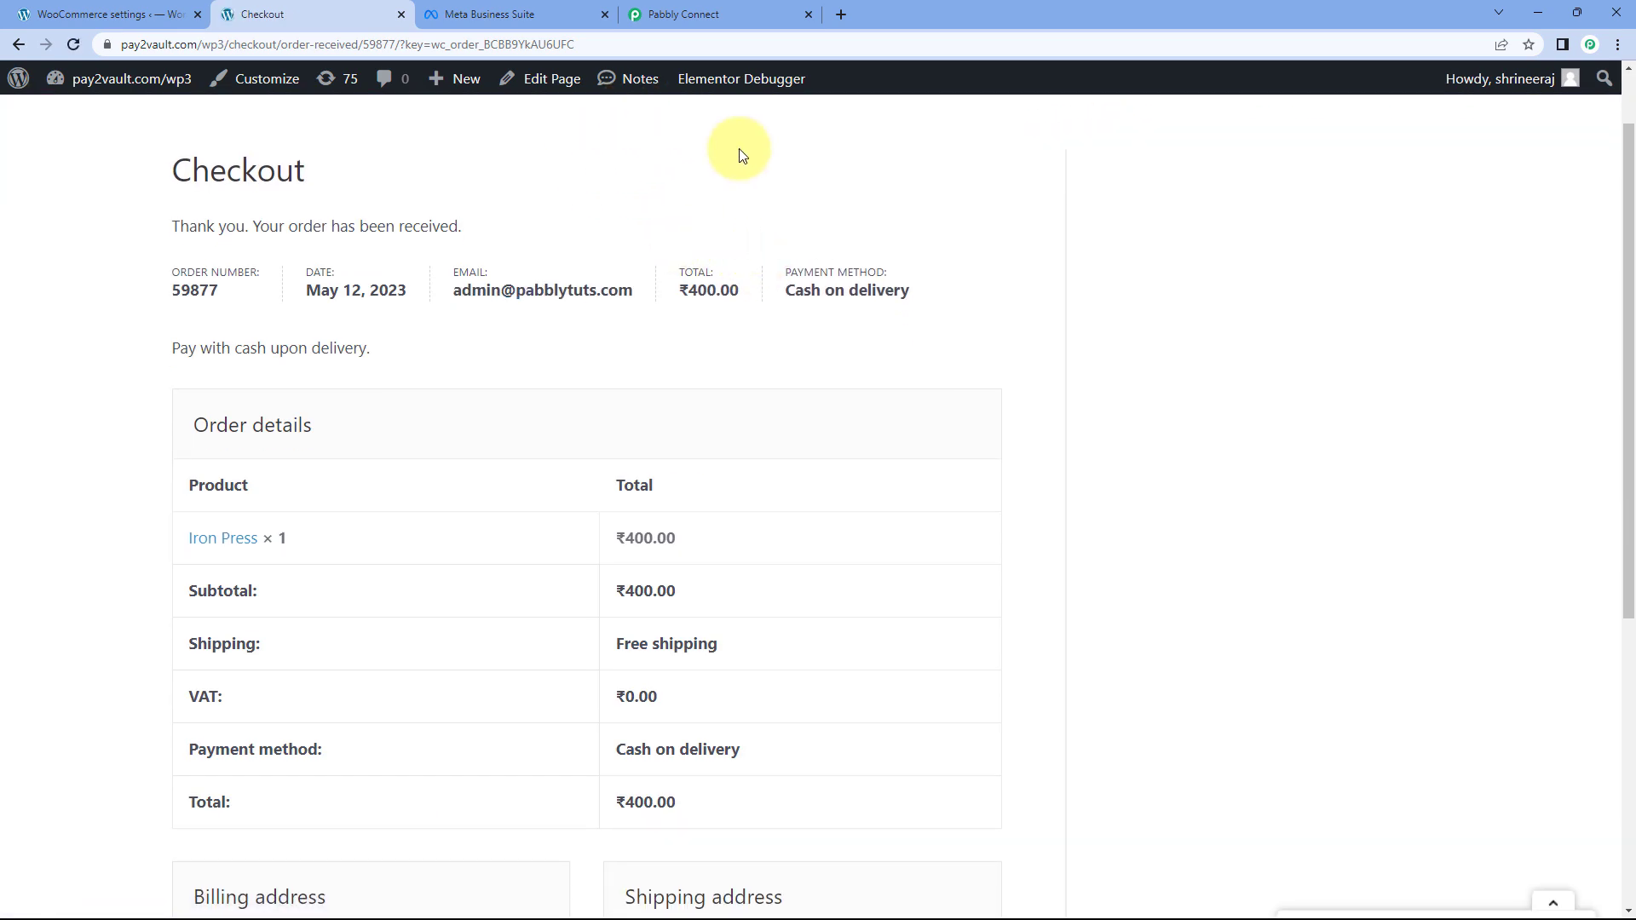
Switch to Pabbly Connect and examine the order data captured in the trigger's webhook response.
{"action": "left_click", "coordinate": [748, 14]}
{"action": "scroll", "coordinate": [334, 515], "scroll_direction": "down", "scroll_amount": 1}
{"action": "scroll", "coordinate": [330, 518], "scroll_direction": "up", "scroll_amount": 1}
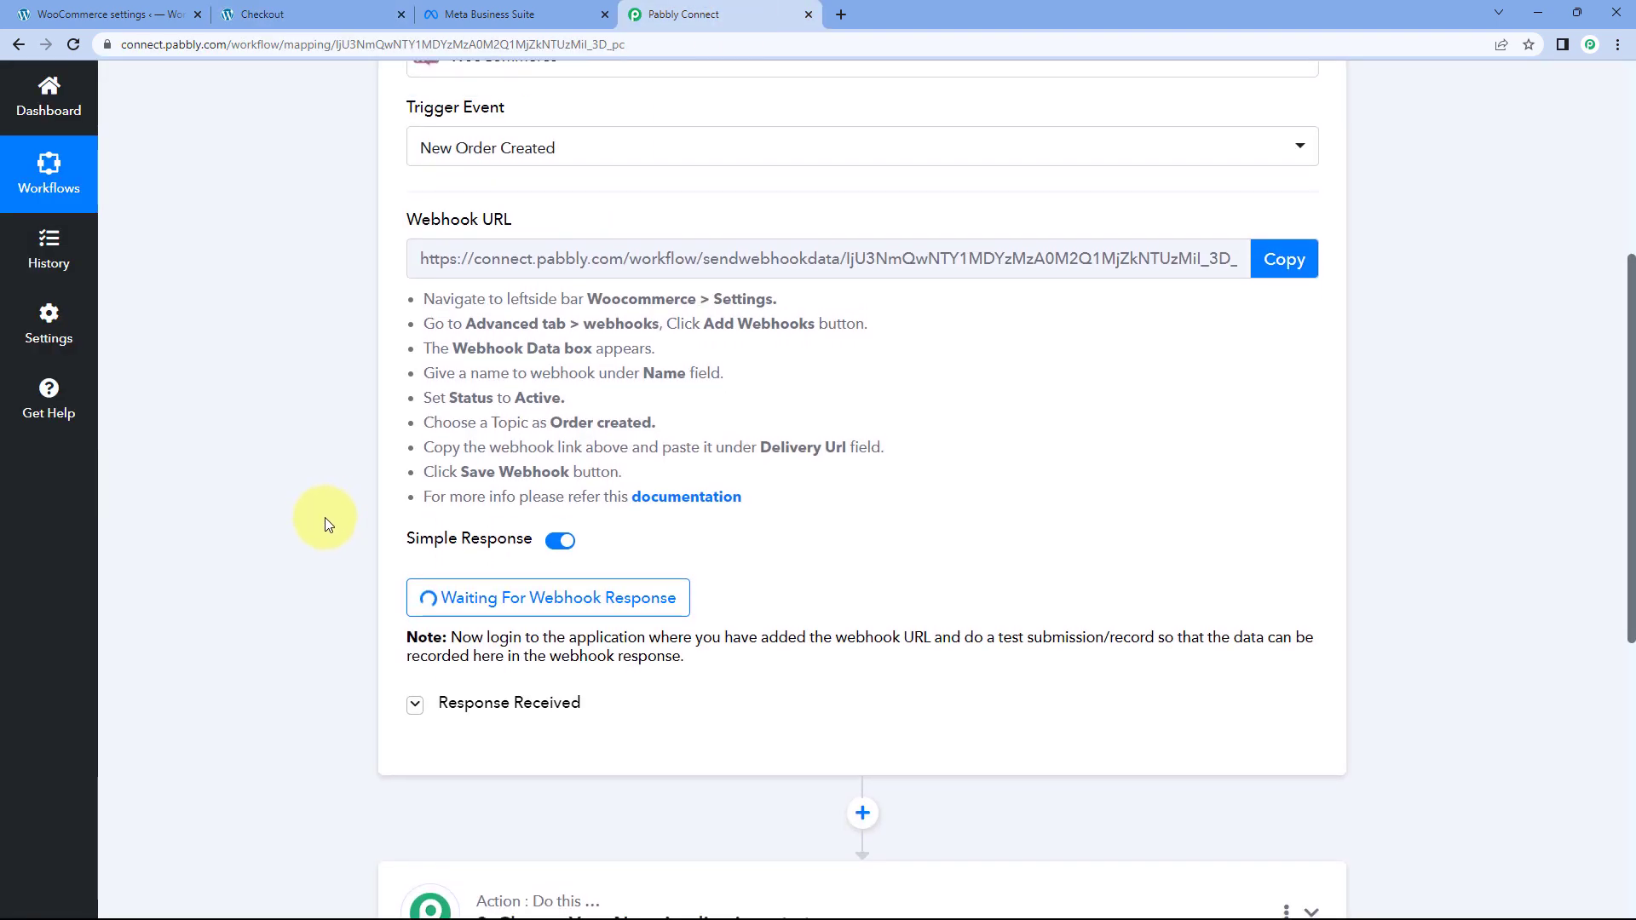
{"action": "scroll", "coordinate": [325, 518], "scroll_direction": "down", "scroll_amount": 2}
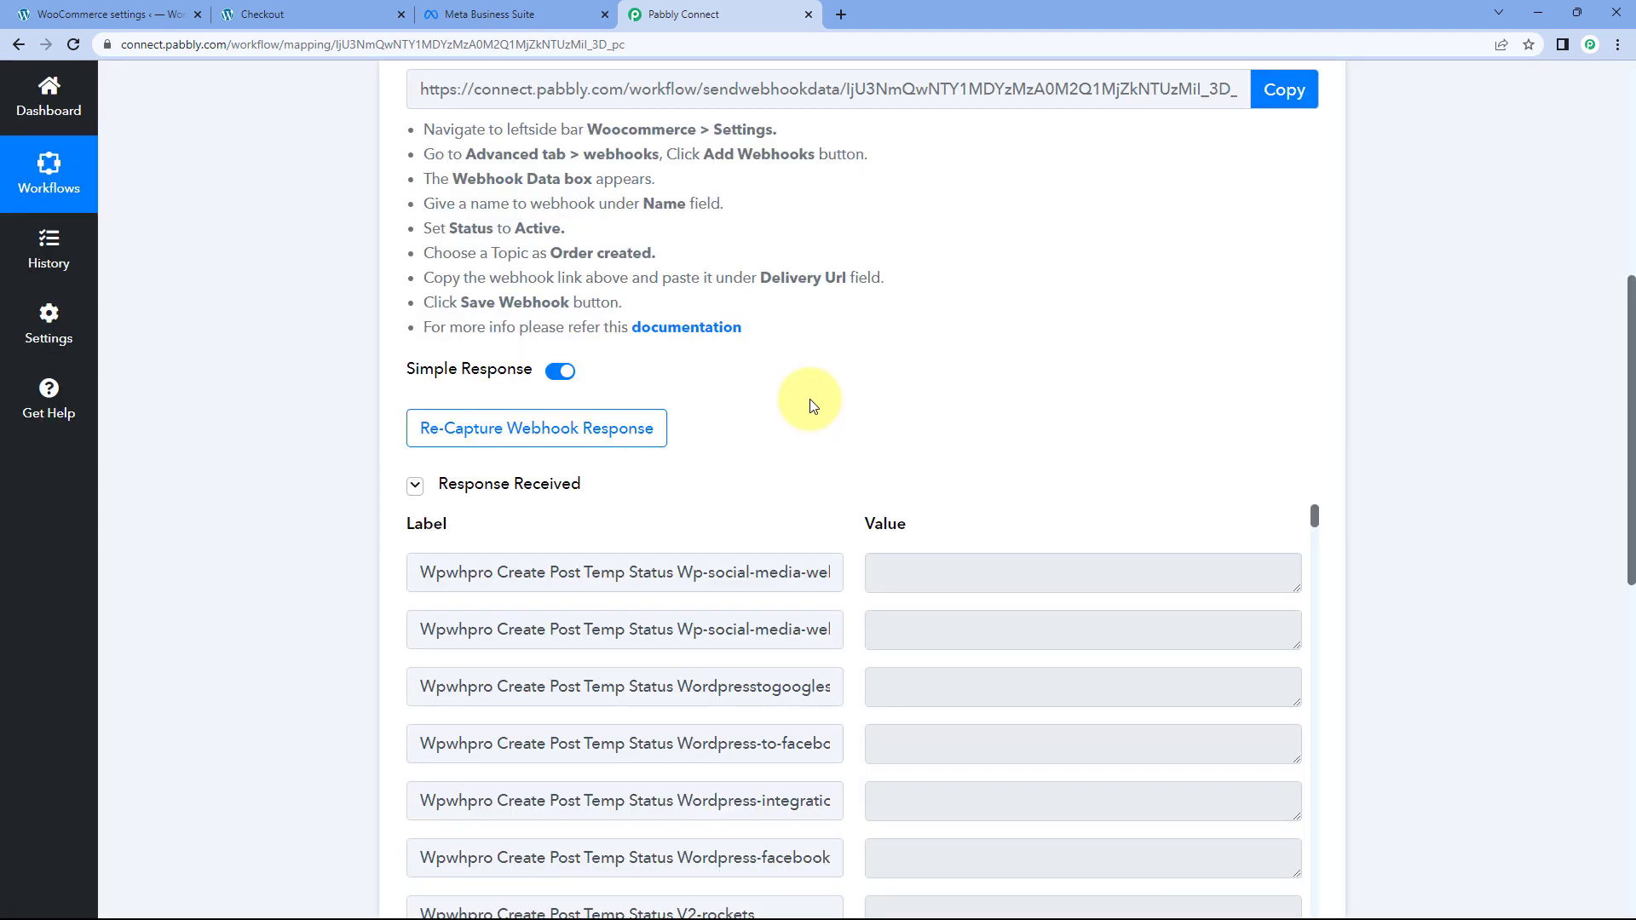
{"action": "scroll", "coordinate": [805, 379], "scroll_direction": "down", "scroll_amount": 2}
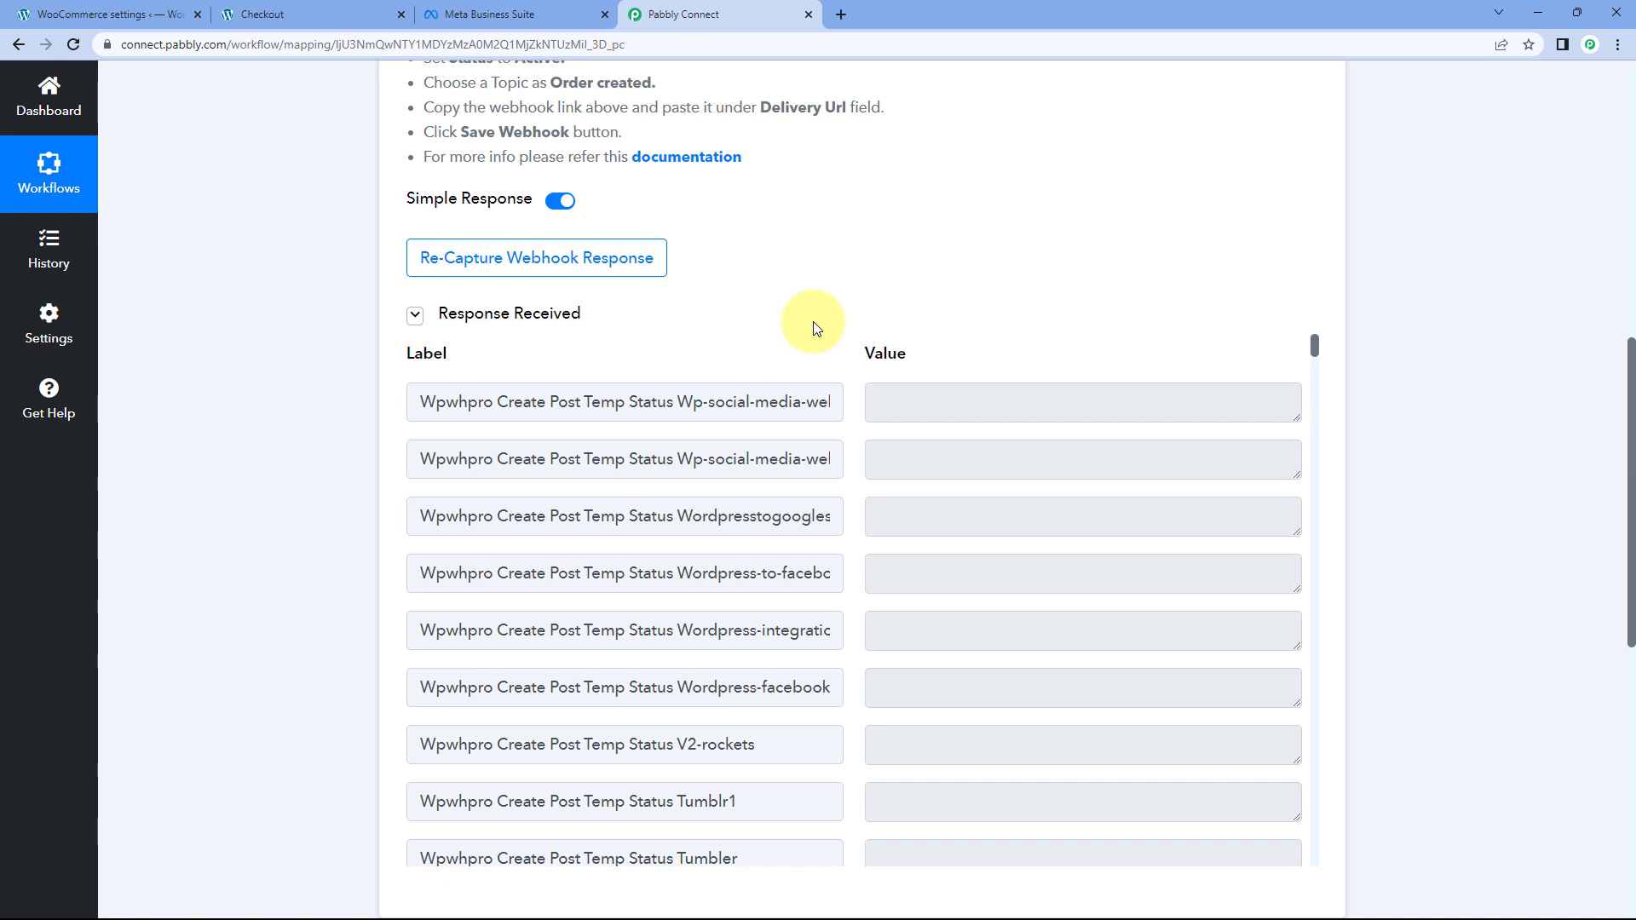
{"action": "scroll", "coordinate": [813, 329], "scroll_direction": "down", "scroll_amount": 3}
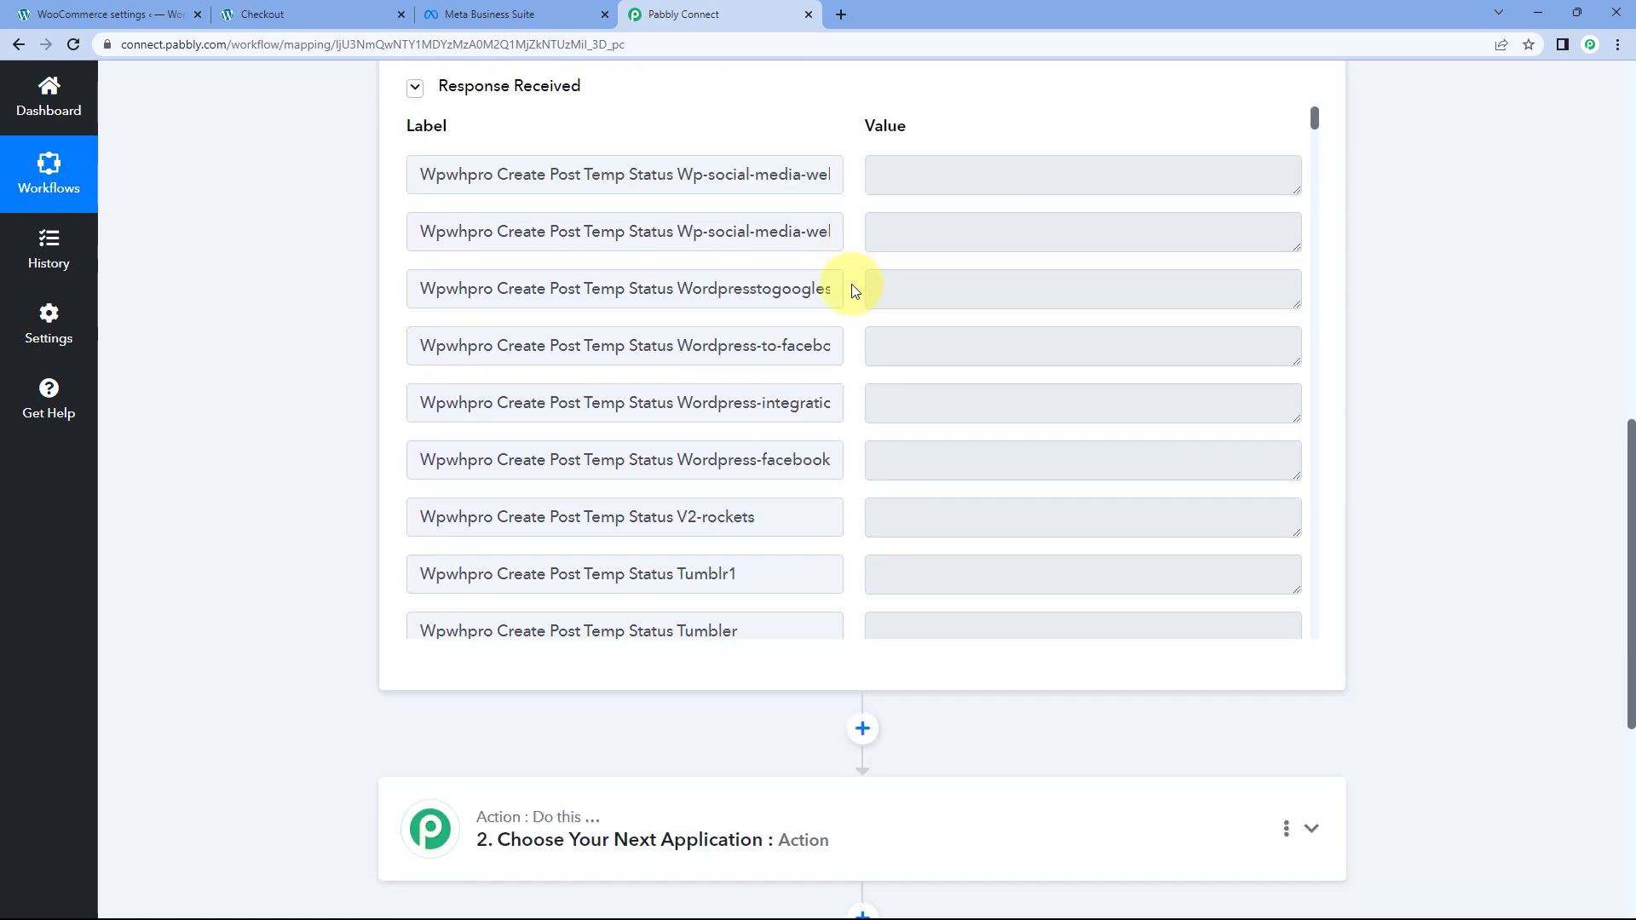
{"action": "scroll", "coordinate": [860, 383], "scroll_direction": "down", "scroll_amount": 2}
{"action": "scroll", "coordinate": [840, 412], "scroll_direction": "up", "scroll_amount": 3}
{"action": "scroll", "coordinate": [840, 412], "scroll_direction": "down", "scroll_amount": 5}
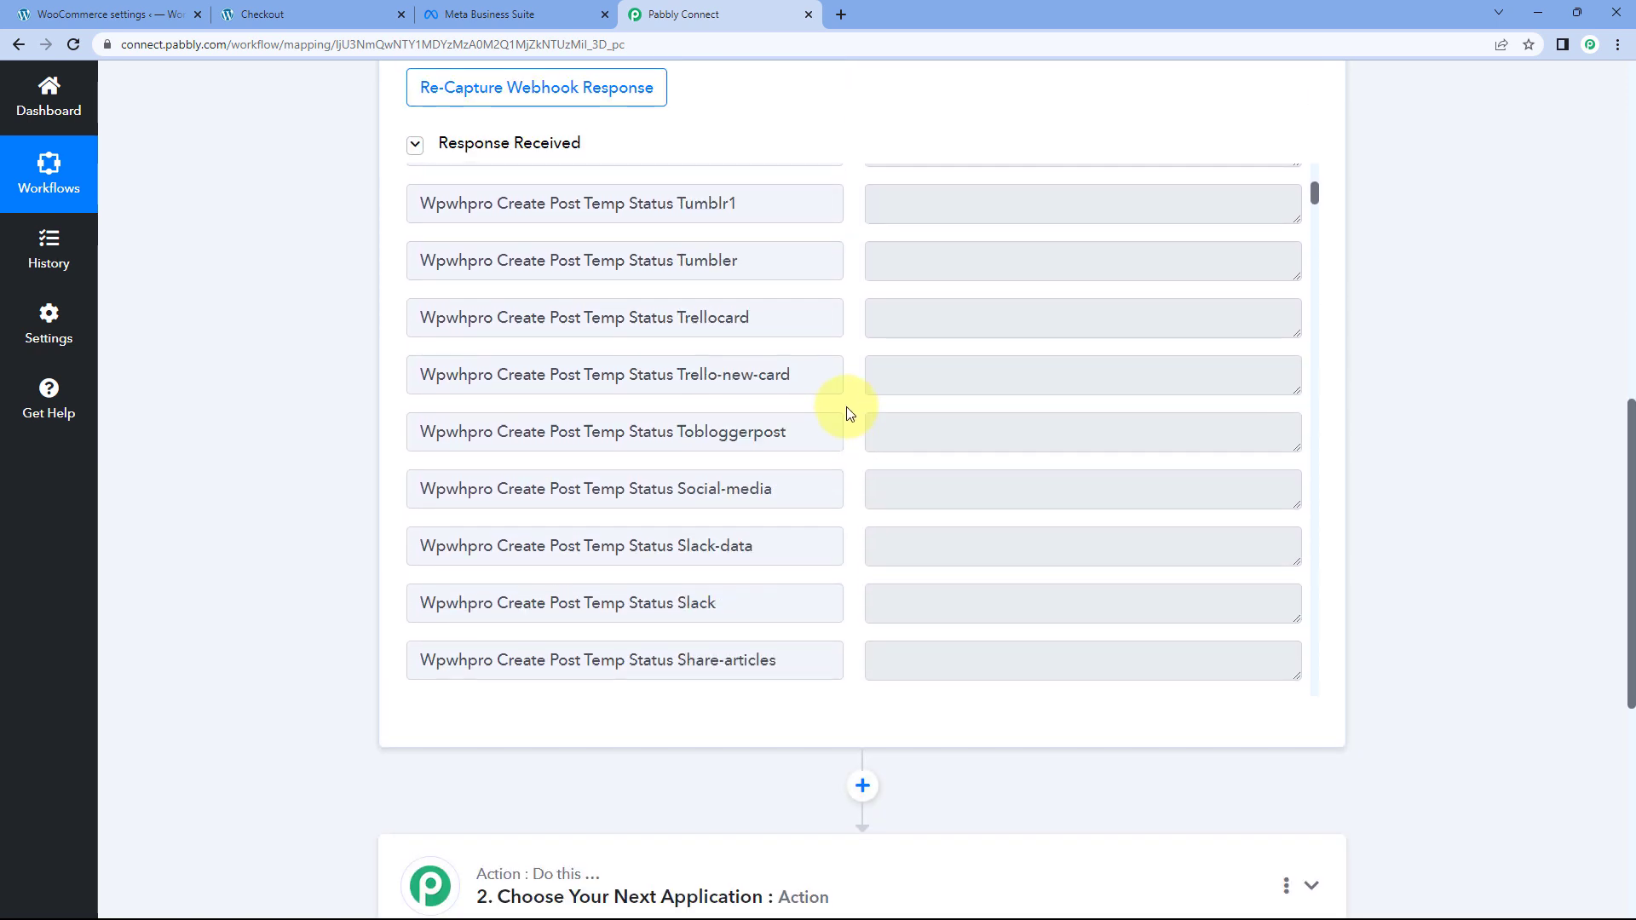
{"action": "scroll", "coordinate": [849, 413], "scroll_direction": "down", "scroll_amount": 20}
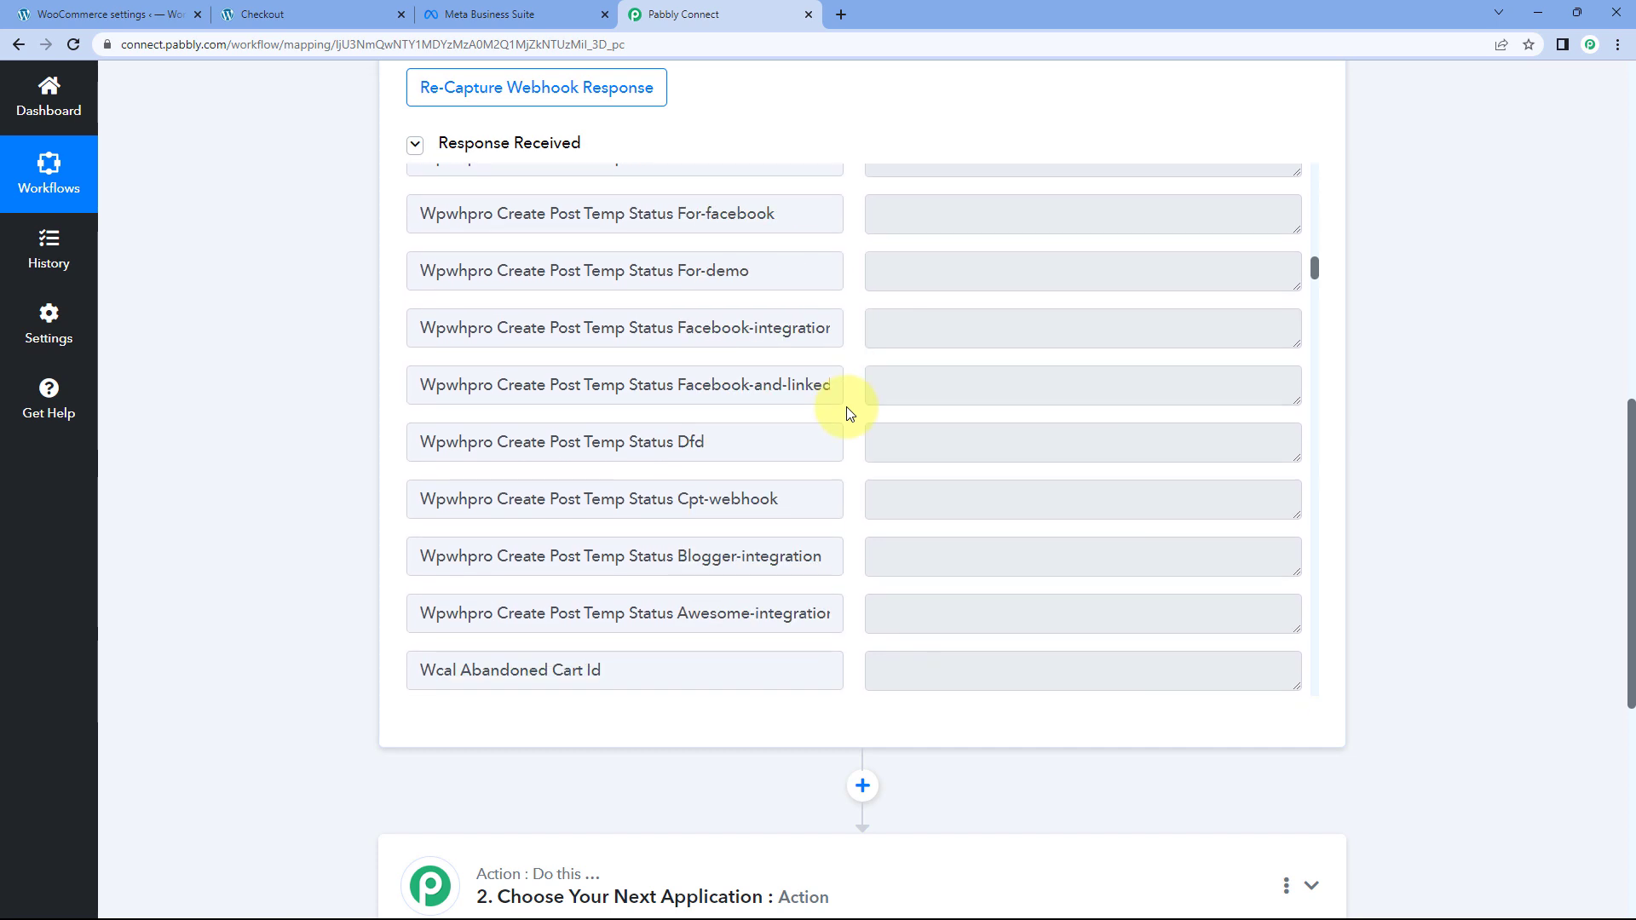
{"action": "scroll", "coordinate": [848, 413], "scroll_direction": "down", "scroll_amount": 9}
{"action": "scroll", "coordinate": [849, 413], "scroll_direction": "up", "scroll_amount": 4}
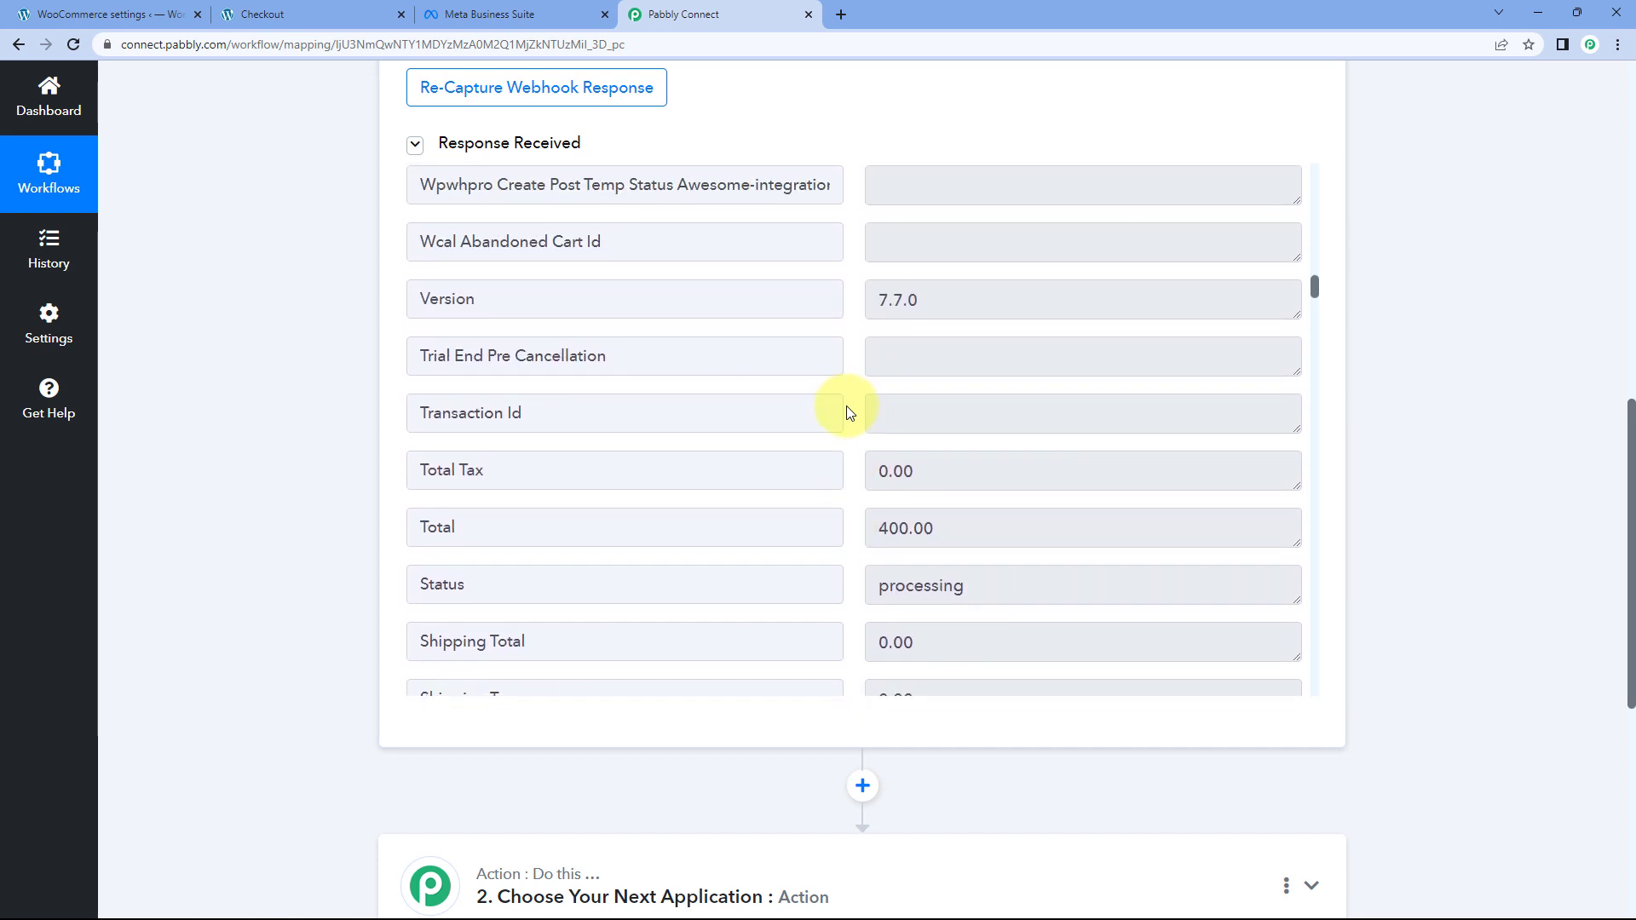
{"action": "scroll", "coordinate": [848, 413], "scroll_direction": "down", "scroll_amount": 3}
Compare the Total value in the captured response with the total on the store's order confirmation page.
{"action": "left_click_drag", "start_coordinate": [959, 356], "coordinate": [854, 359]}
{"action": "left_click", "coordinate": [854, 358]}
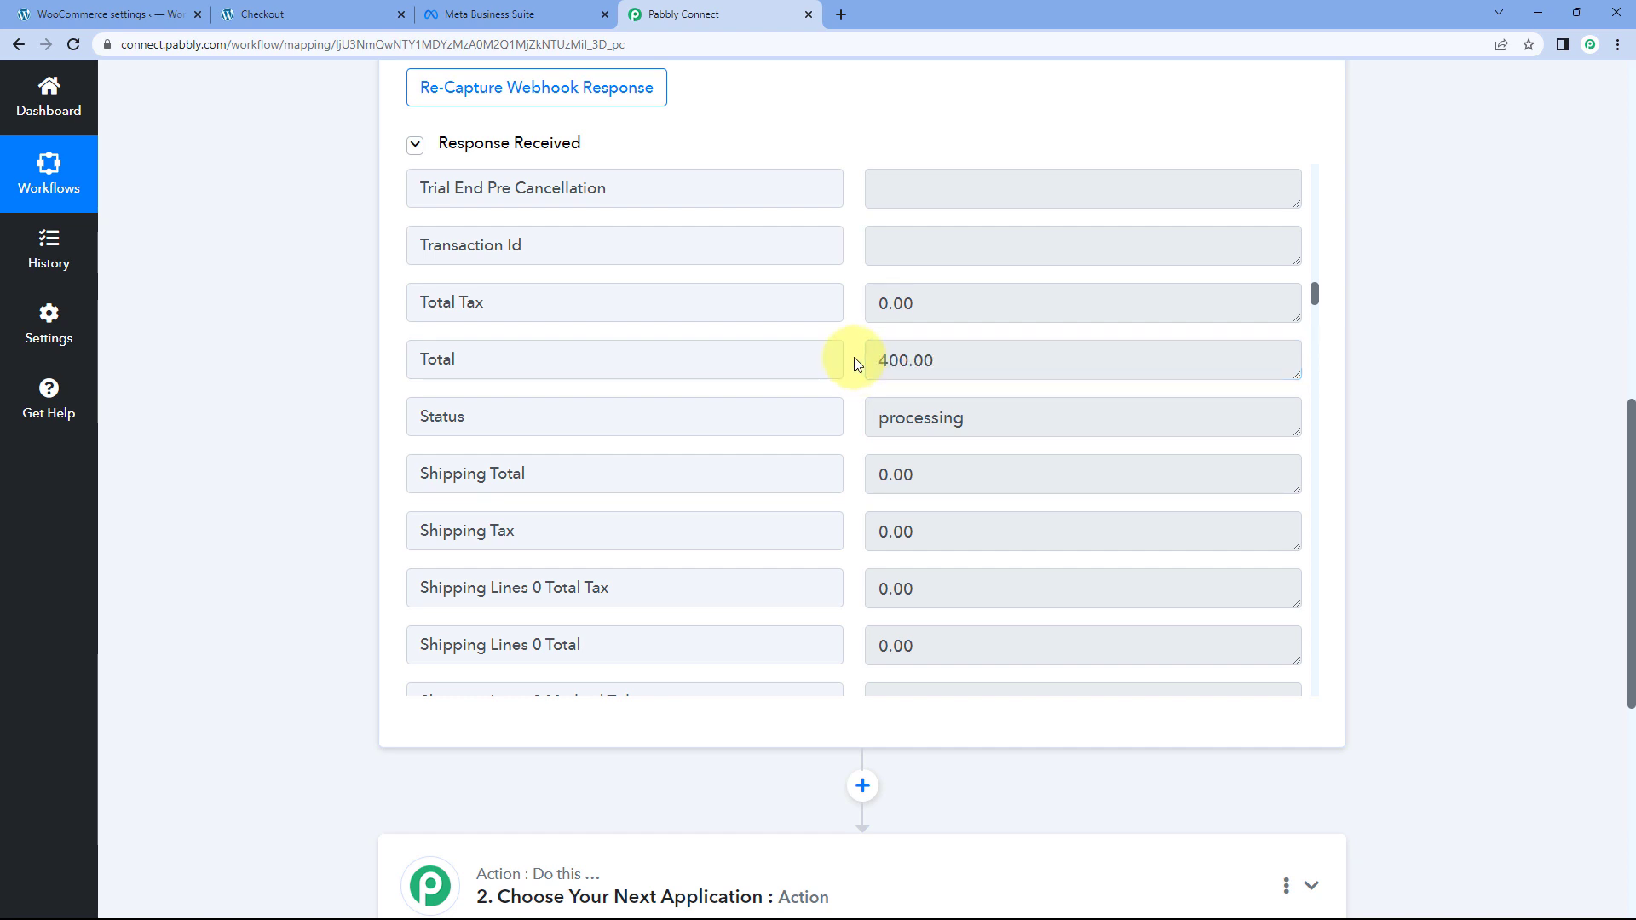
{"action": "left_click", "coordinate": [317, 15]}
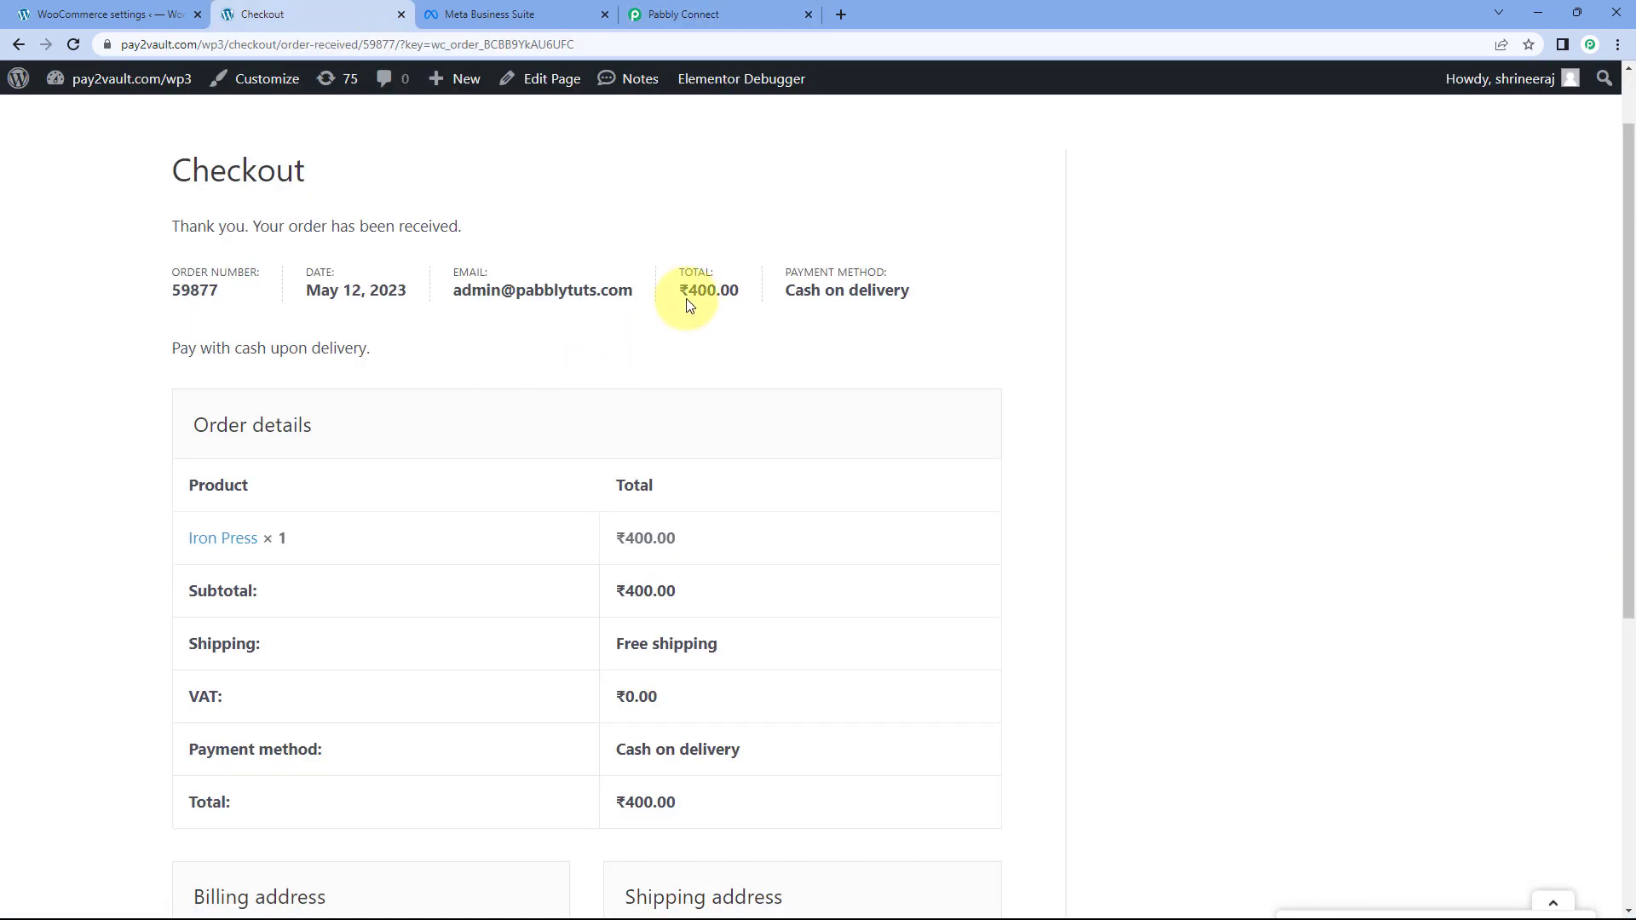
{"action": "left_click_drag", "start_coordinate": [680, 291], "coordinate": [741, 291]}
{"action": "left_click", "coordinate": [683, 15]}
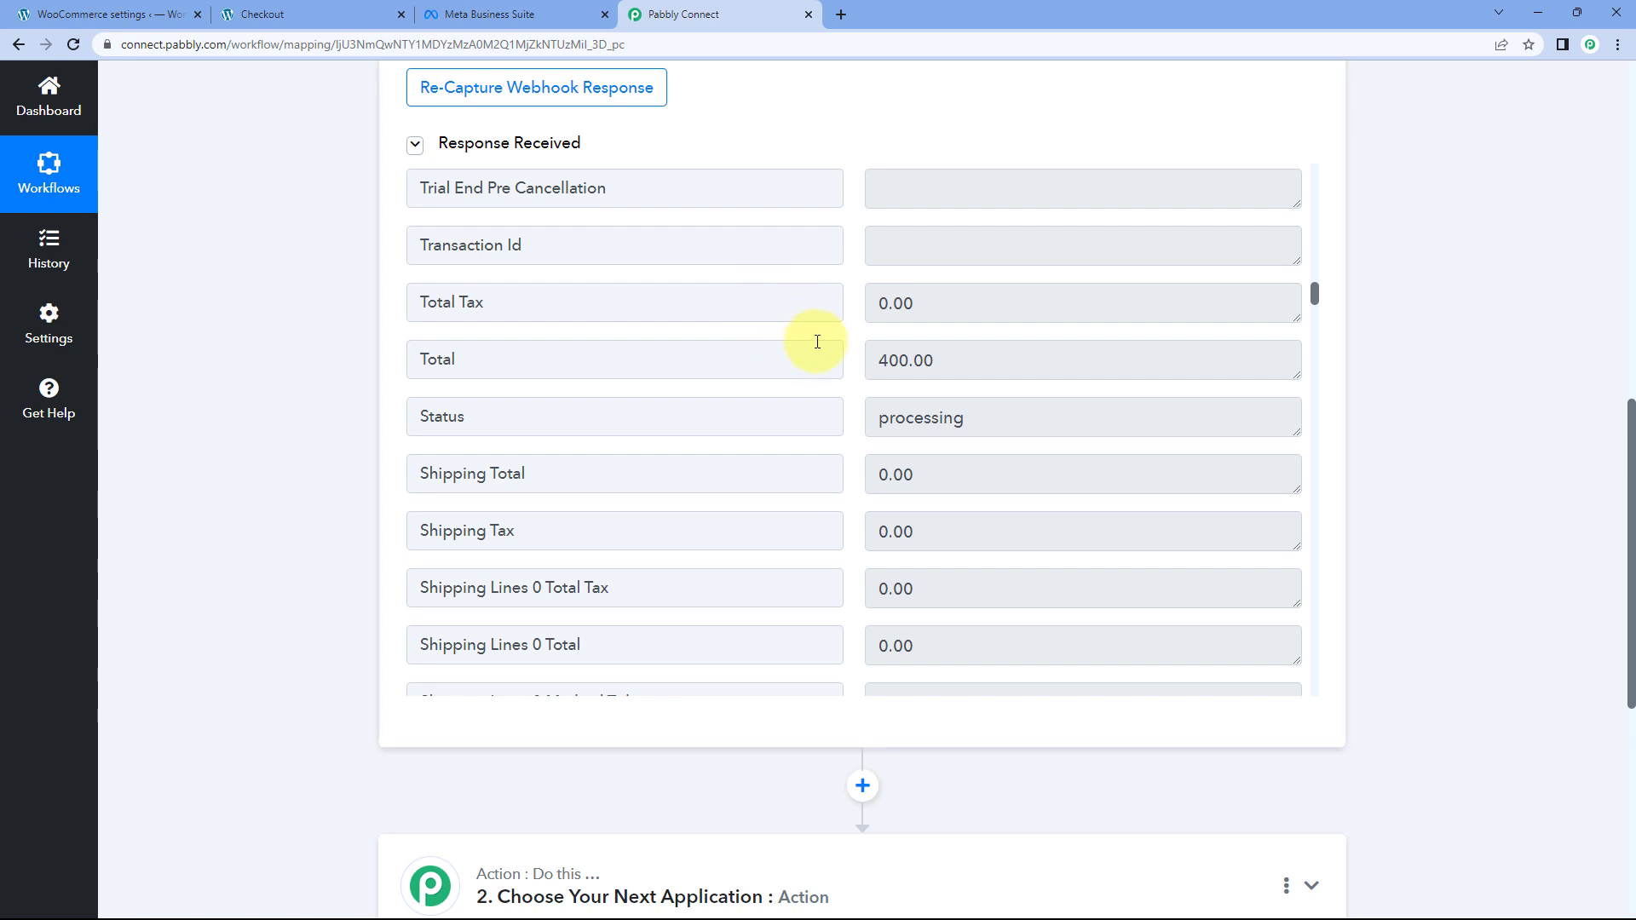
Examine the shipping line, ordered item and shipping address fields in the captured webhook response.
{"action": "scroll", "coordinate": [844, 354], "scroll_direction": "down", "scroll_amount": 7}
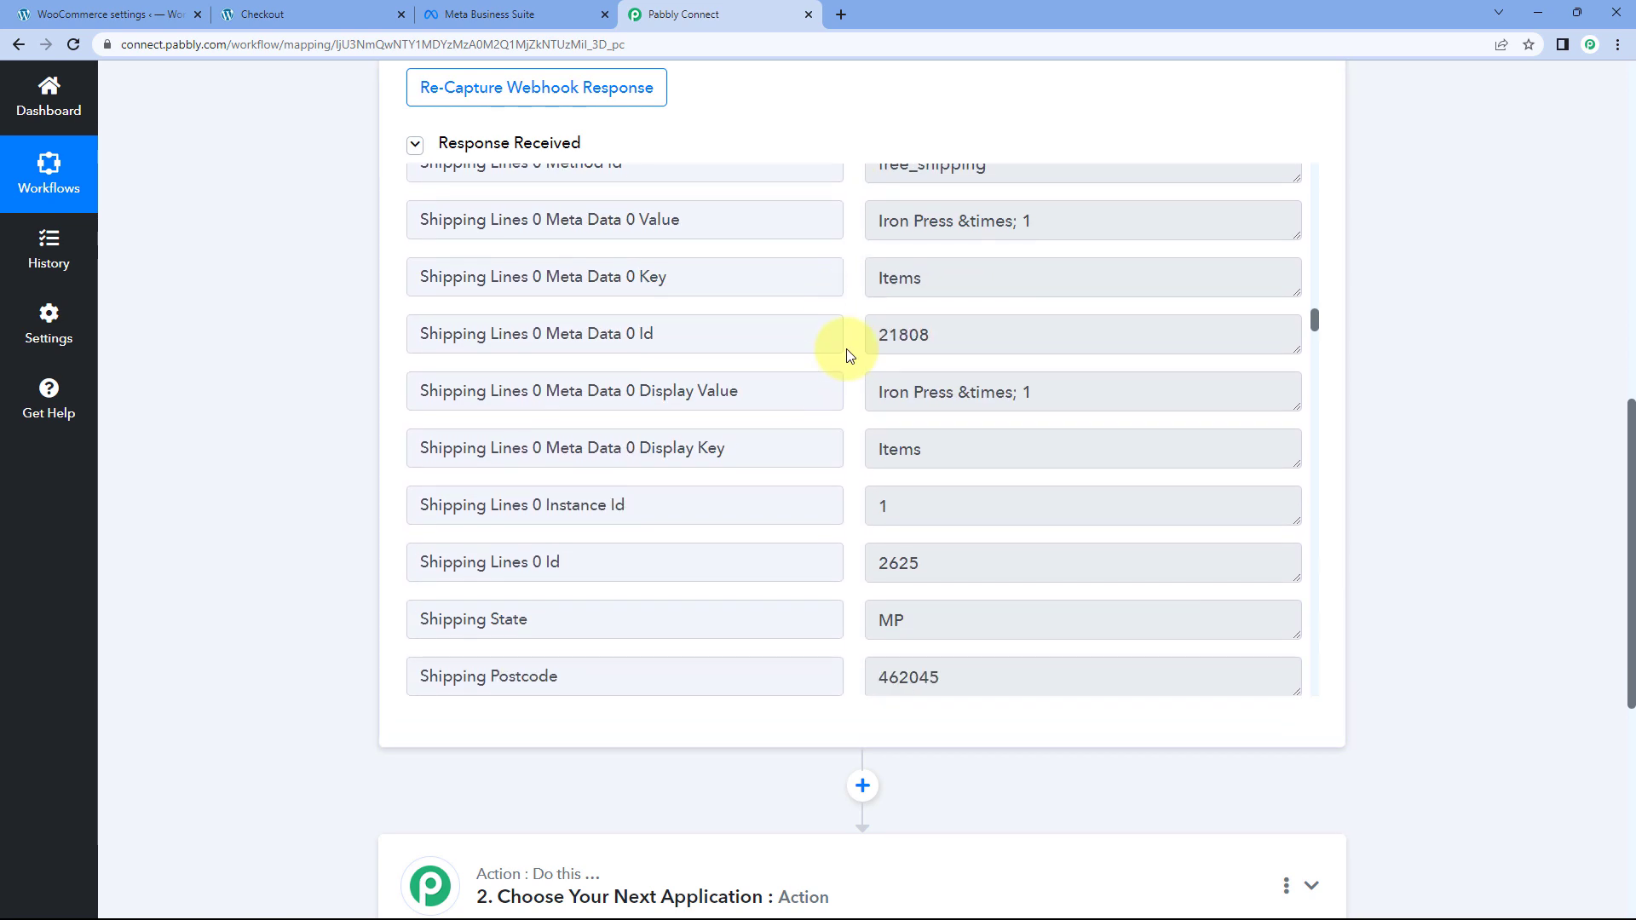
{"action": "scroll", "coordinate": [847, 354], "scroll_direction": "down", "scroll_amount": 3}
{"action": "scroll", "coordinate": [848, 355], "scroll_direction": "down", "scroll_amount": 3}
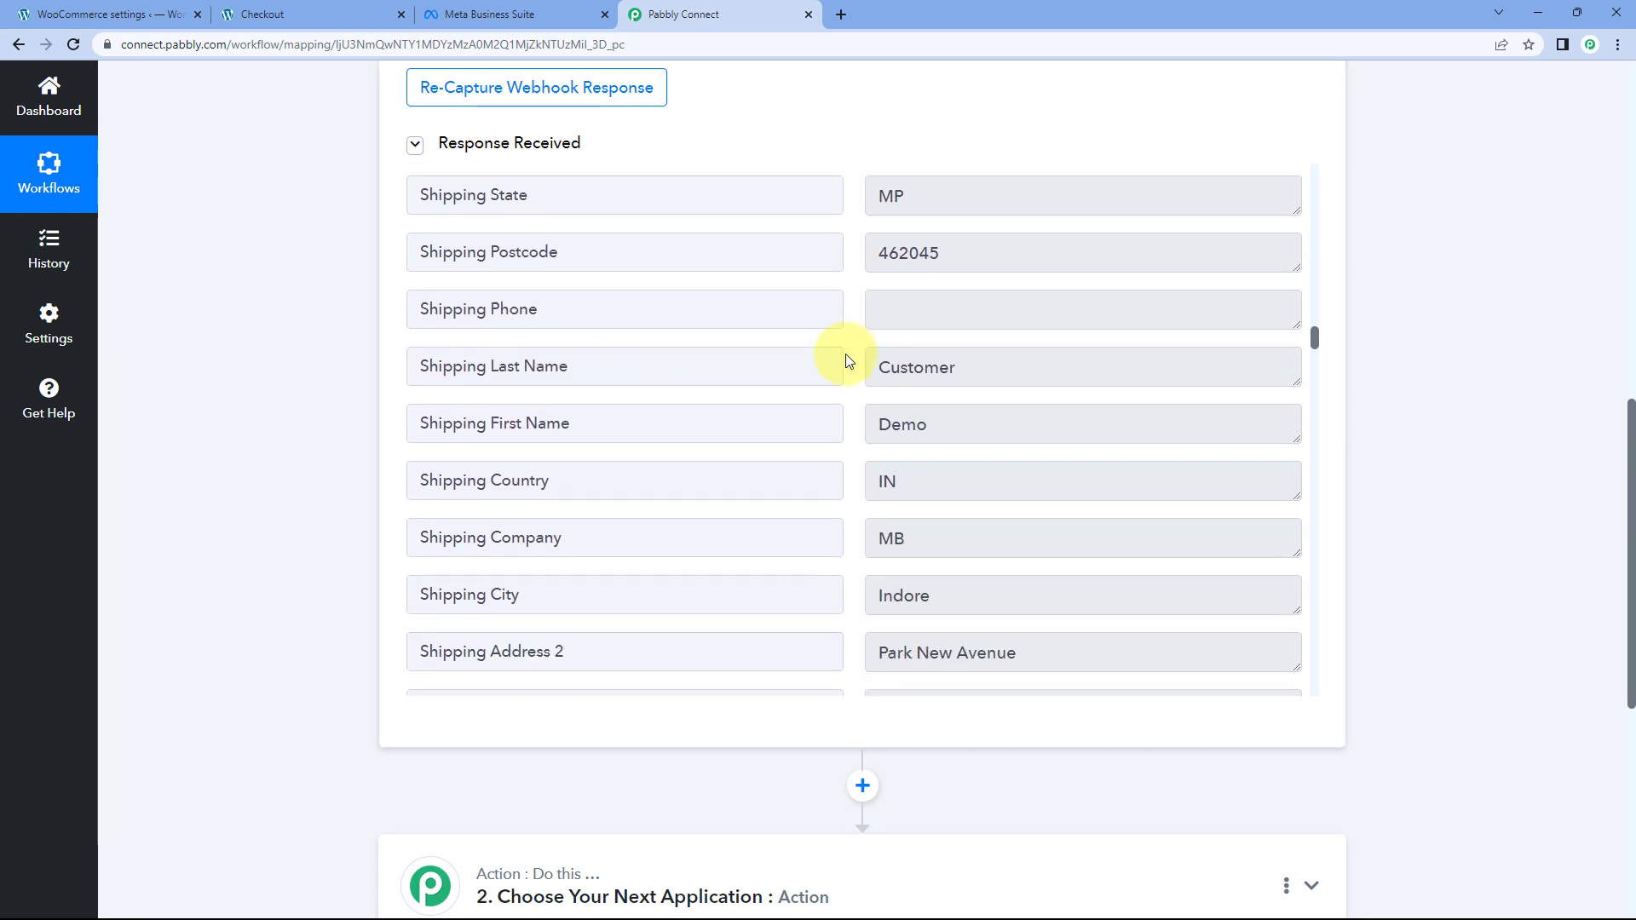
{"action": "left_click_drag", "start_coordinate": [946, 424], "coordinate": [945, 402]}
{"action": "double_click", "coordinate": [1008, 376]}
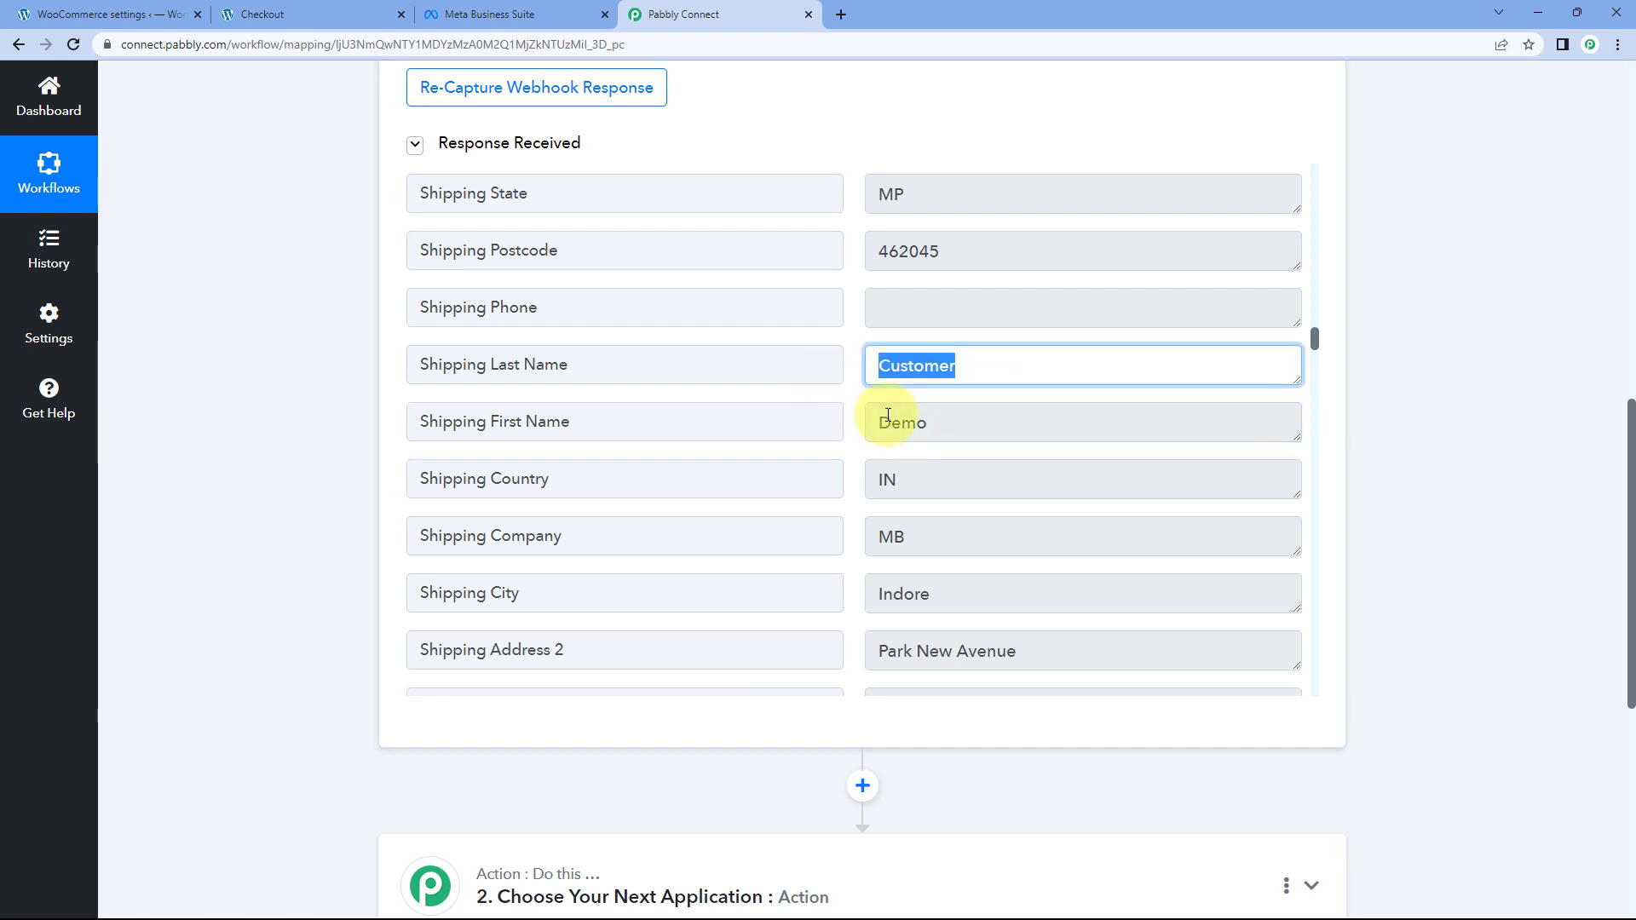
{"action": "scroll", "coordinate": [928, 341], "scroll_direction": "down", "scroll_amount": 3}
{"action": "scroll", "coordinate": [939, 485], "scroll_direction": "down", "scroll_amount": 10}
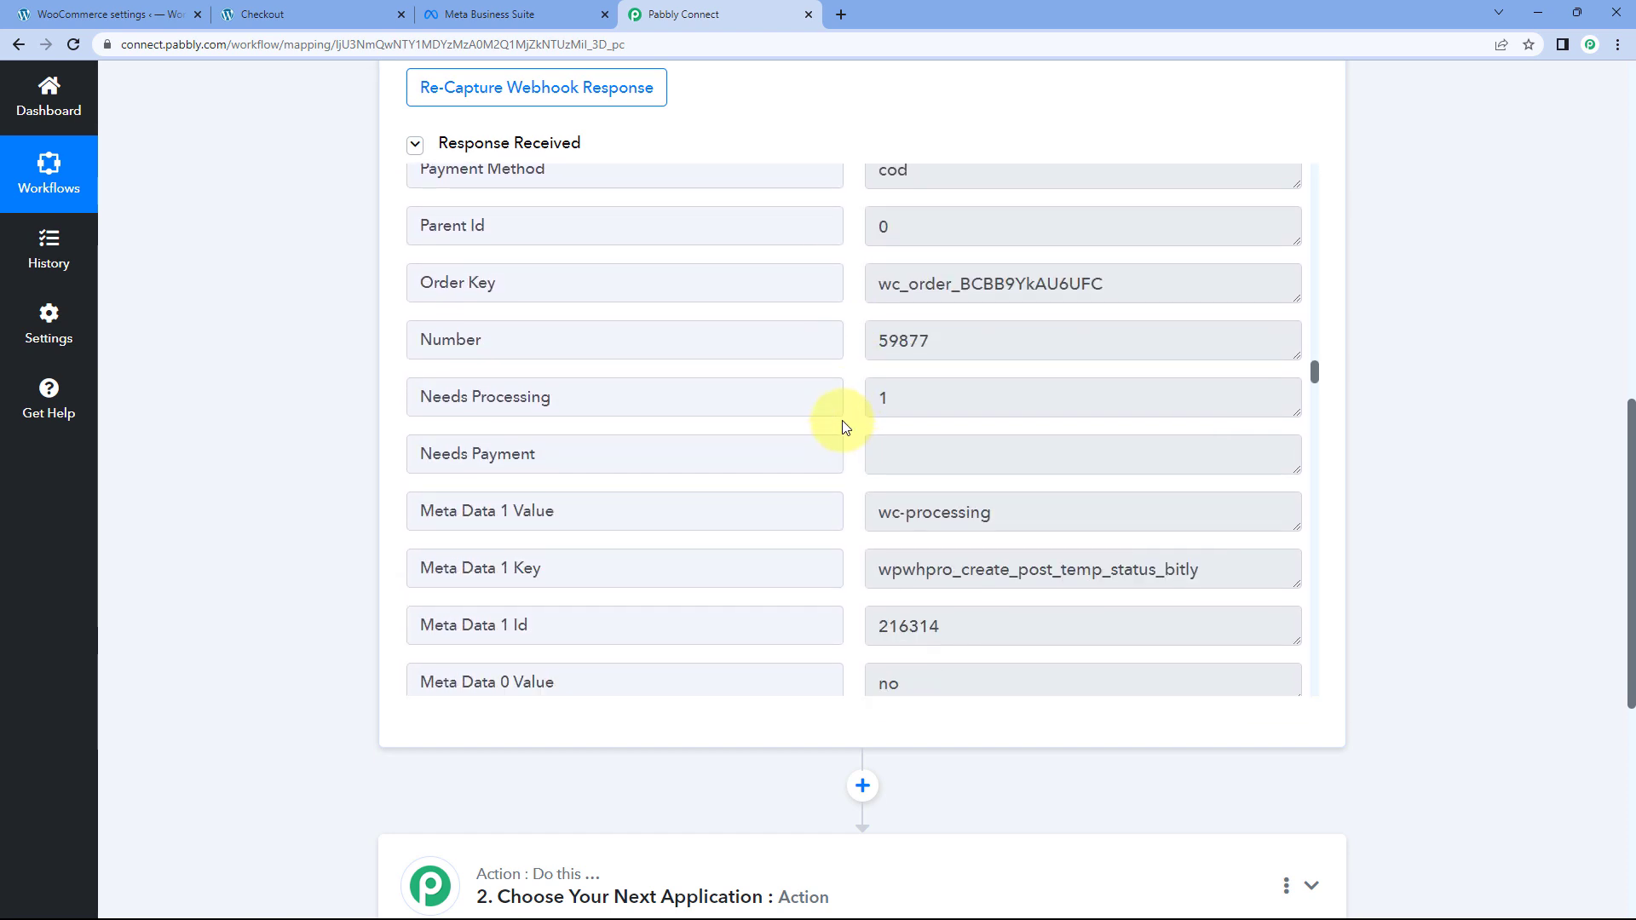
{"action": "scroll", "coordinate": [844, 430], "scroll_direction": "up", "scroll_amount": 8}
{"action": "scroll", "coordinate": [846, 430], "scroll_direction": "up", "scroll_amount": 7}
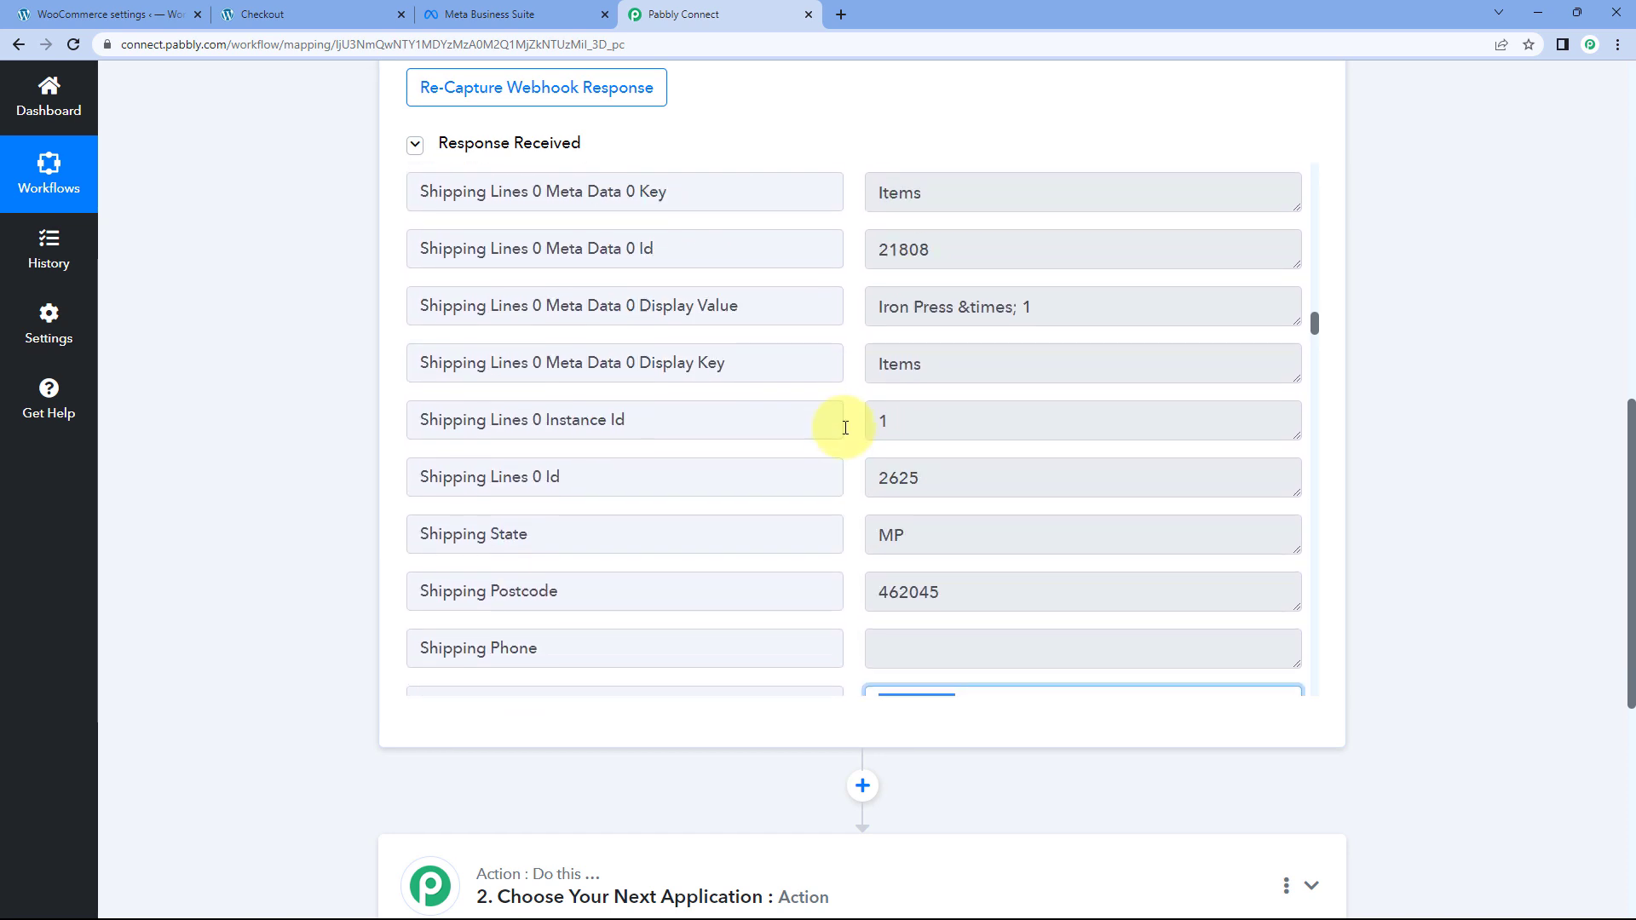
{"action": "scroll", "coordinate": [851, 434], "scroll_direction": "up", "scroll_amount": 7}
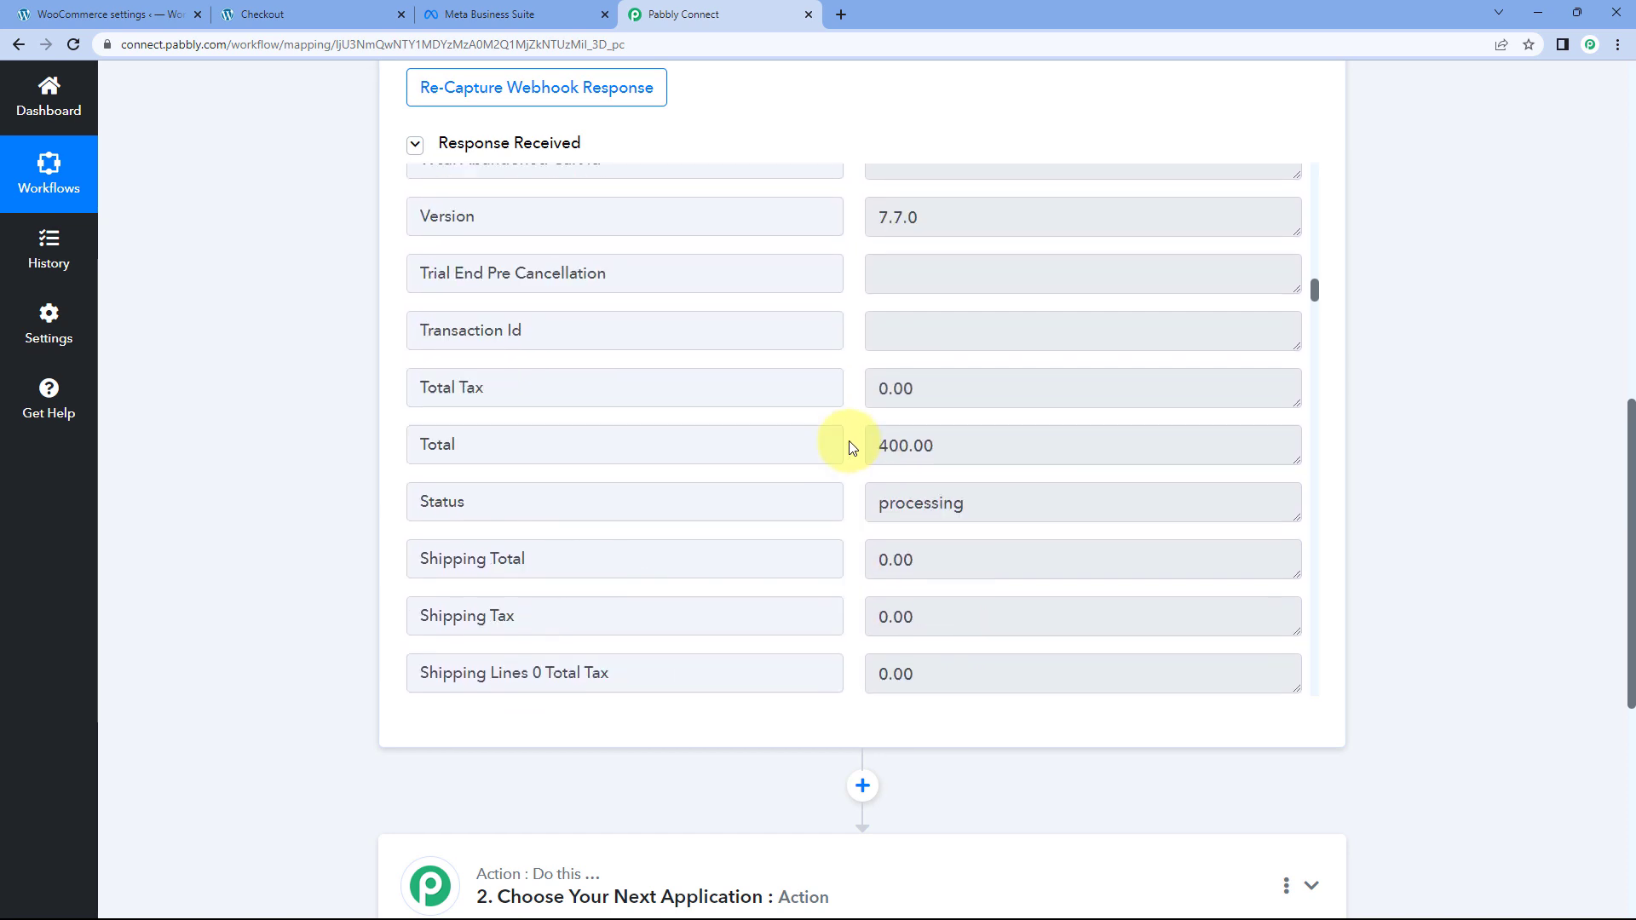
{"action": "scroll", "coordinate": [853, 437], "scroll_direction": "down", "scroll_amount": 4}
{"action": "scroll", "coordinate": [854, 437], "scroll_direction": "down", "scroll_amount": 7}
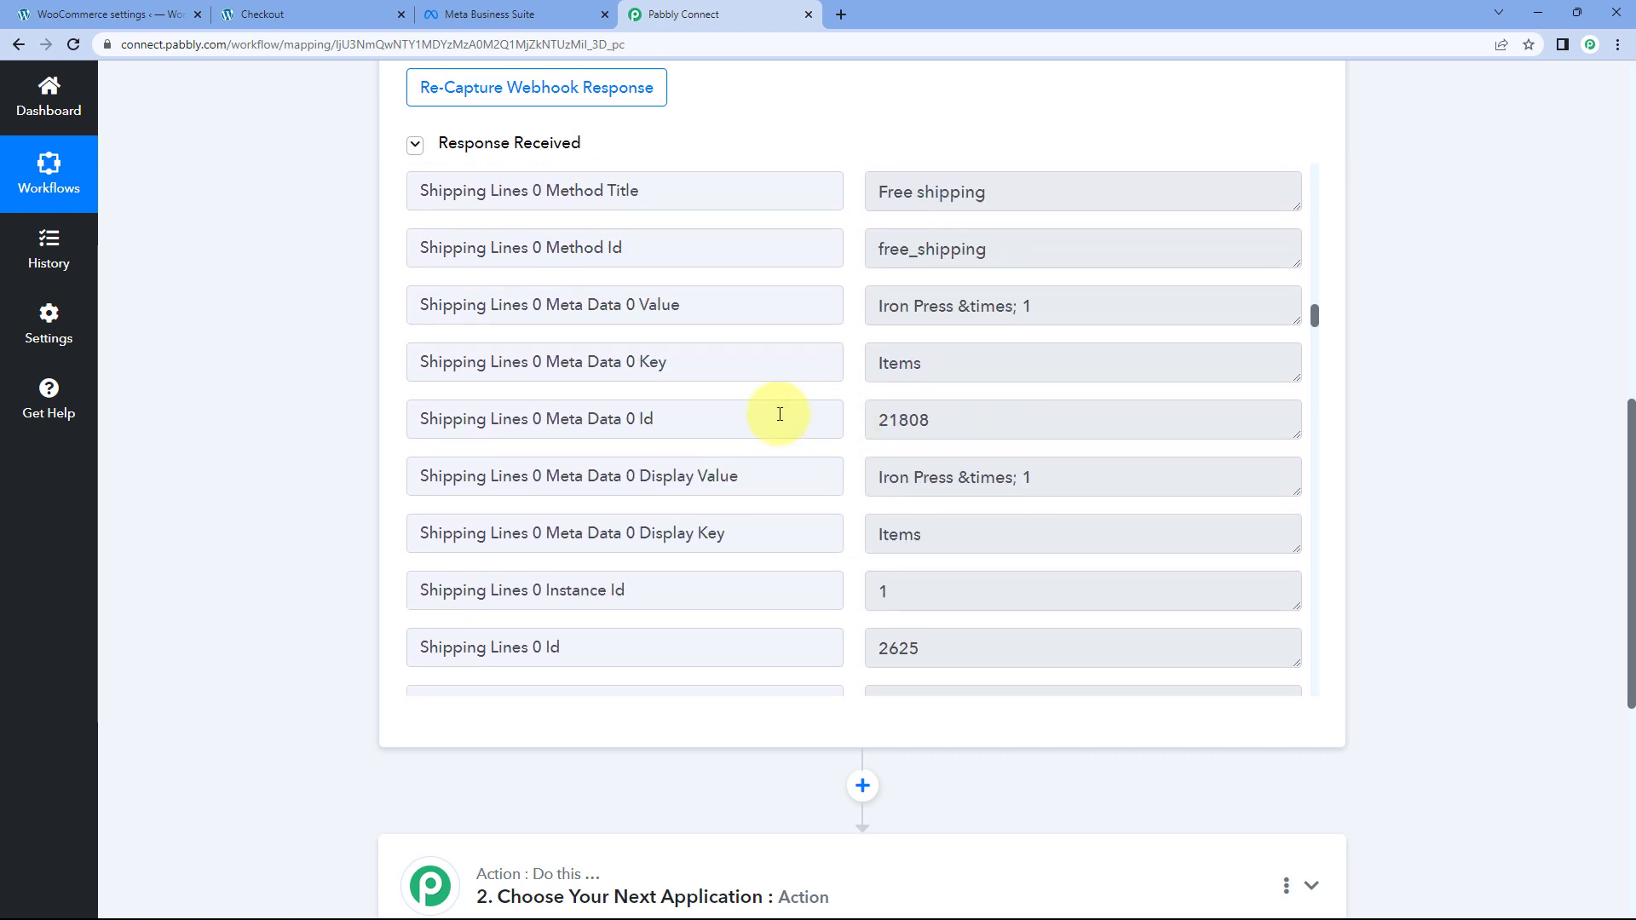
{"action": "left_click_drag", "start_coordinate": [985, 413], "coordinate": [852, 421]}
{"action": "left_click", "coordinate": [852, 421]}
{"action": "scroll", "coordinate": [854, 423], "scroll_direction": "down", "scroll_amount": 4}
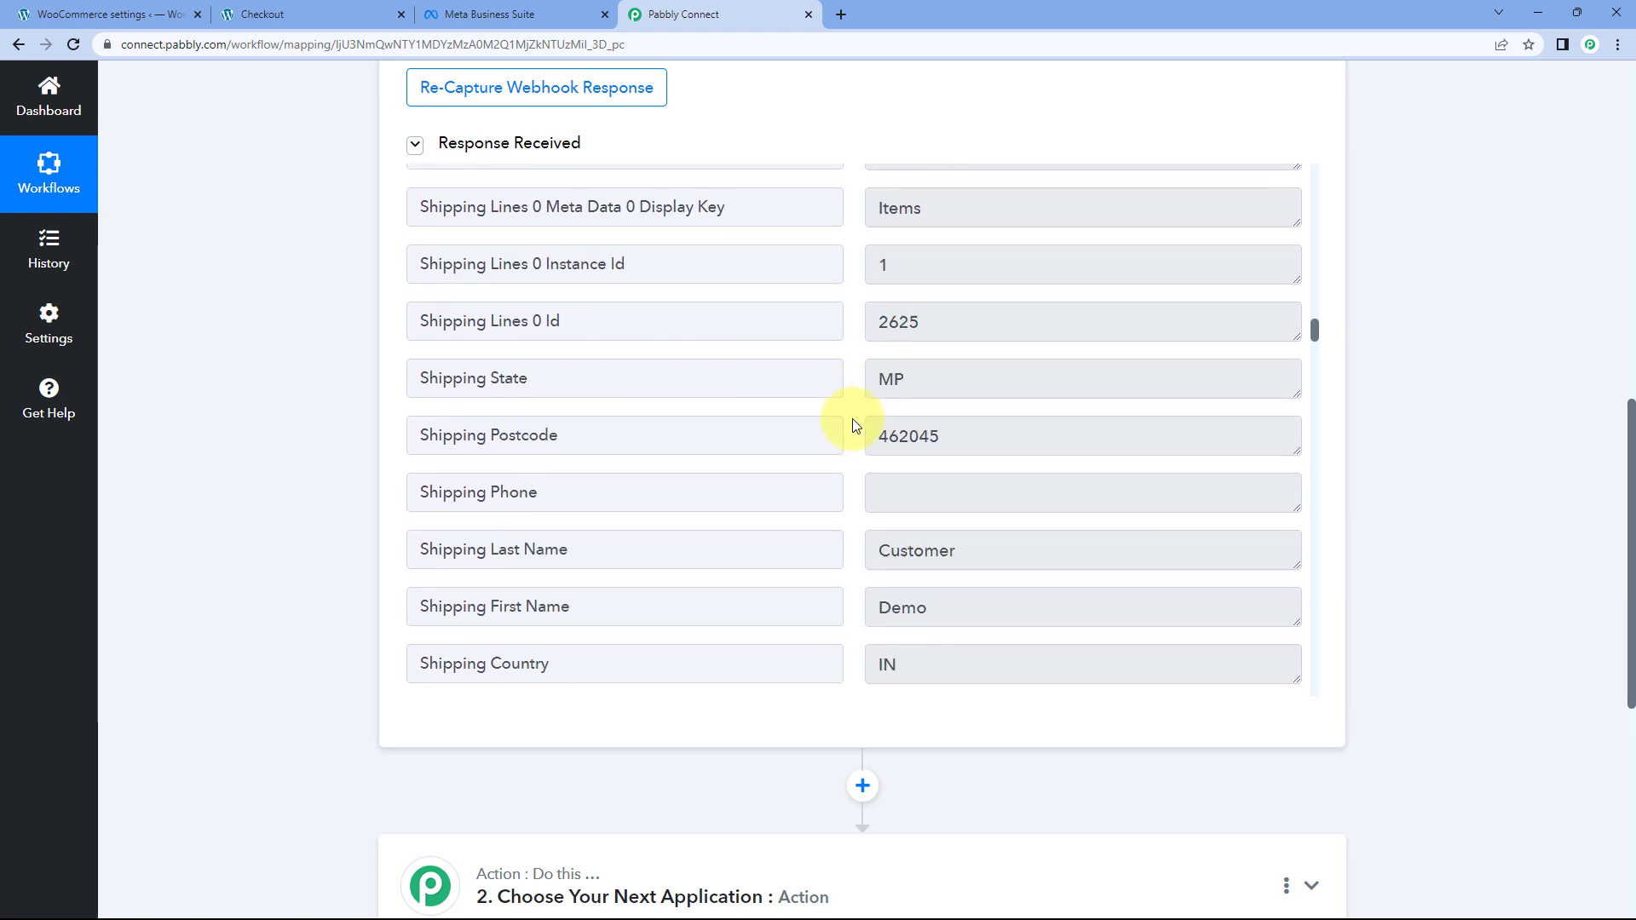
Examine the line item, order date, currency and billing contact fields further down the captured webhook response.
{"action": "scroll", "coordinate": [855, 423], "scroll_direction": "down", "scroll_amount": 15}
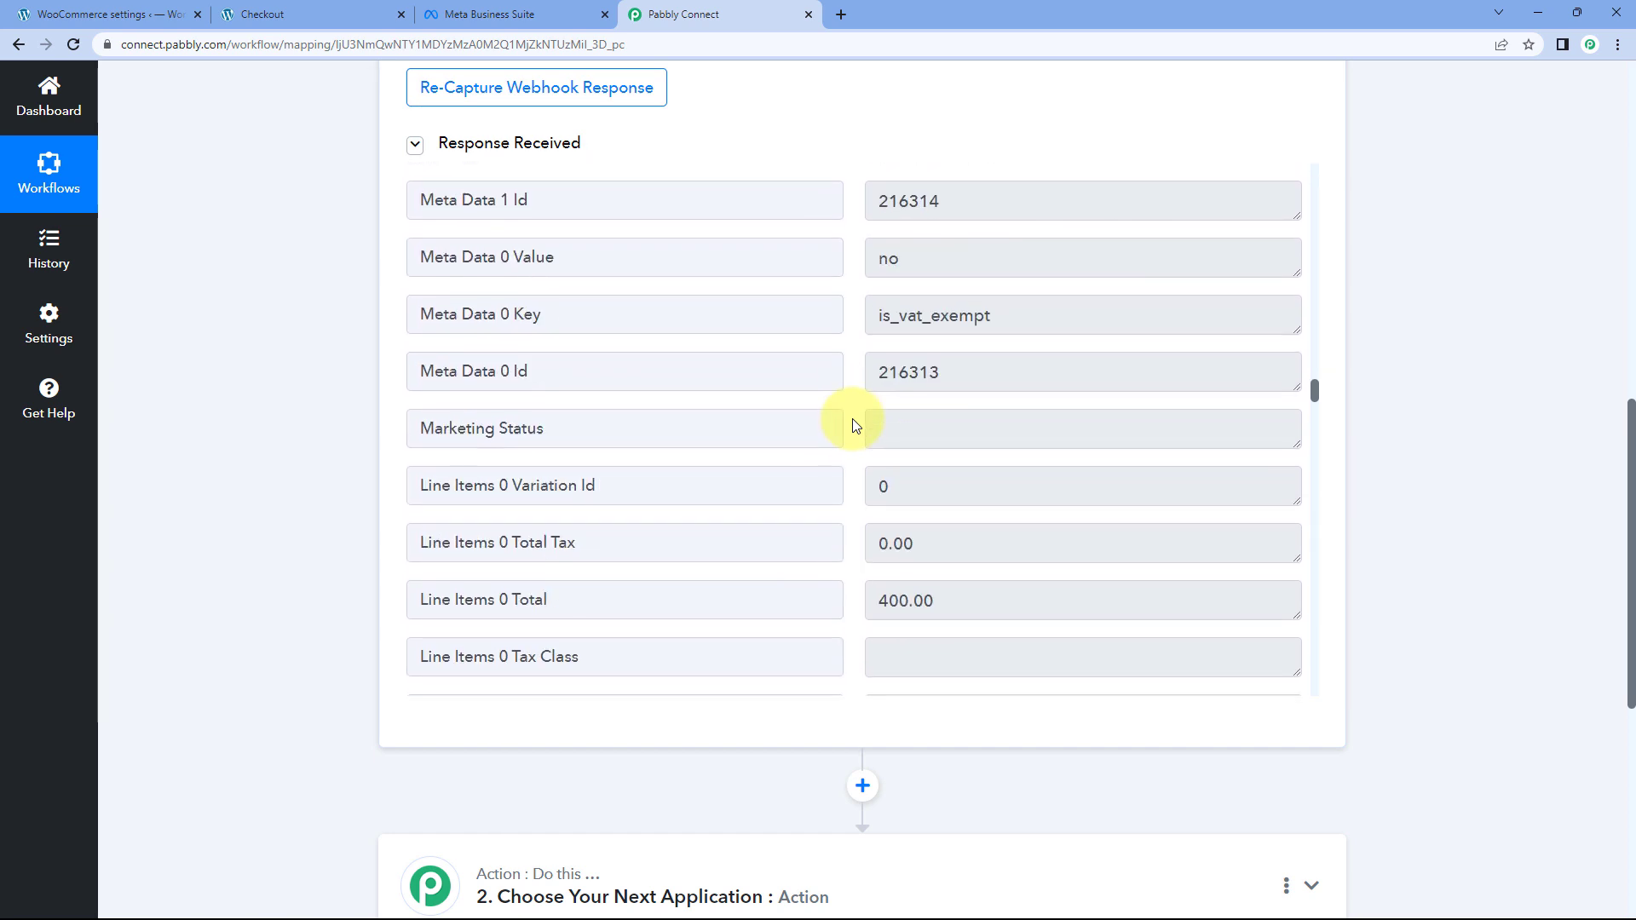
{"action": "scroll", "coordinate": [855, 423], "scroll_direction": "down", "scroll_amount": 16}
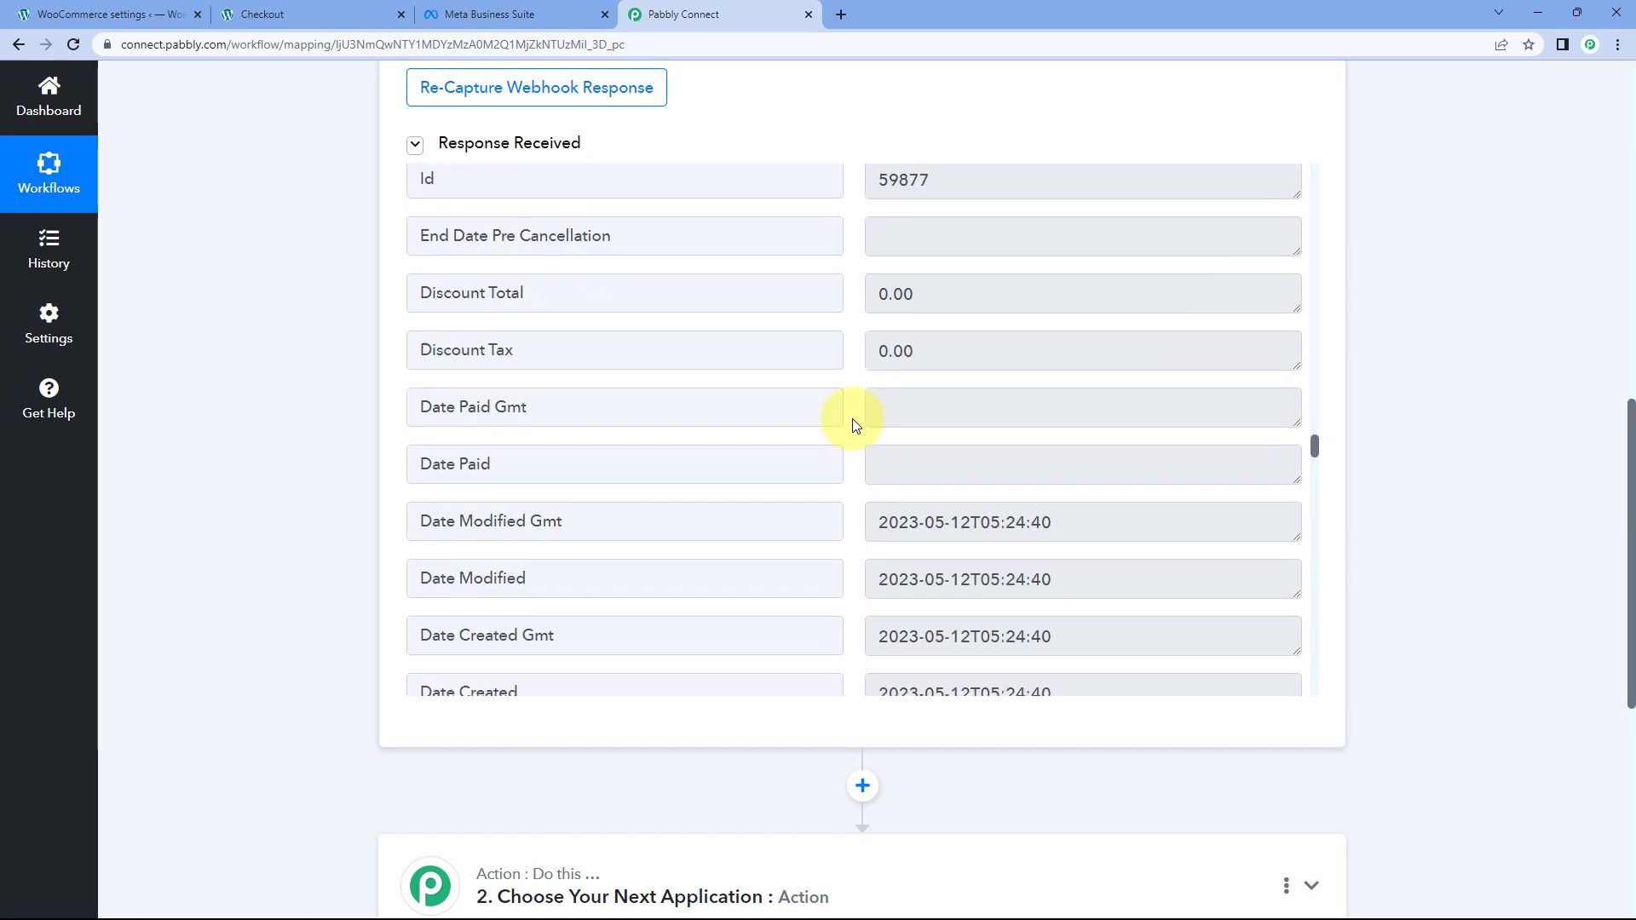
{"action": "scroll", "coordinate": [855, 423], "scroll_direction": "down", "scroll_amount": 12}
{"action": "scroll", "coordinate": [936, 338], "scroll_direction": "up", "scroll_amount": 3}
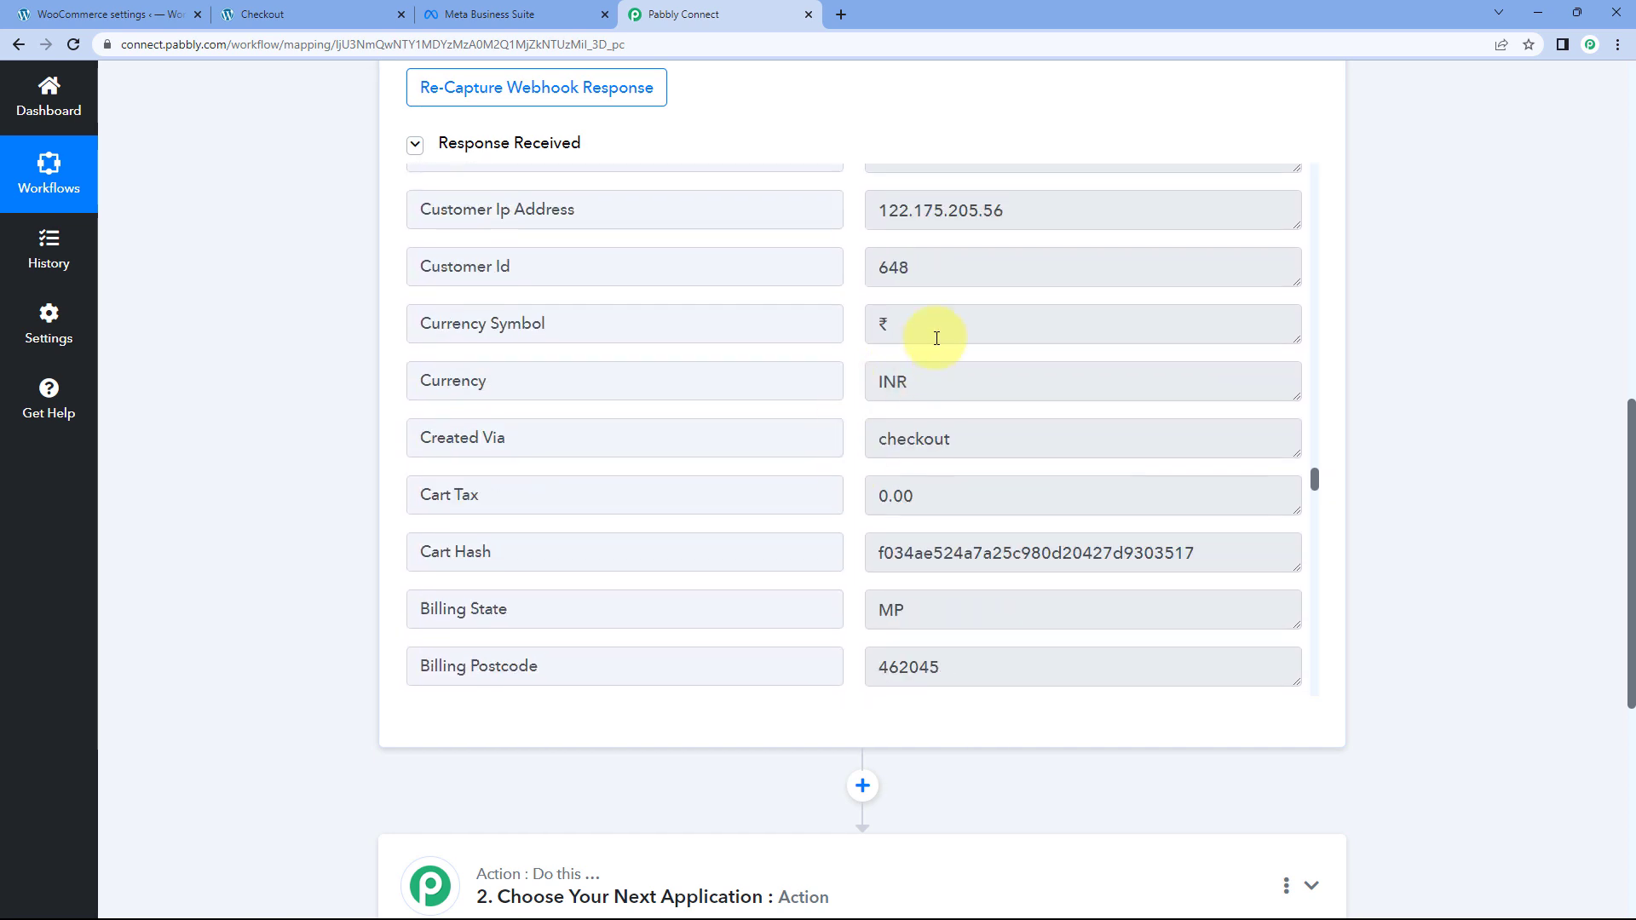
{"action": "left_click", "coordinate": [937, 389]}
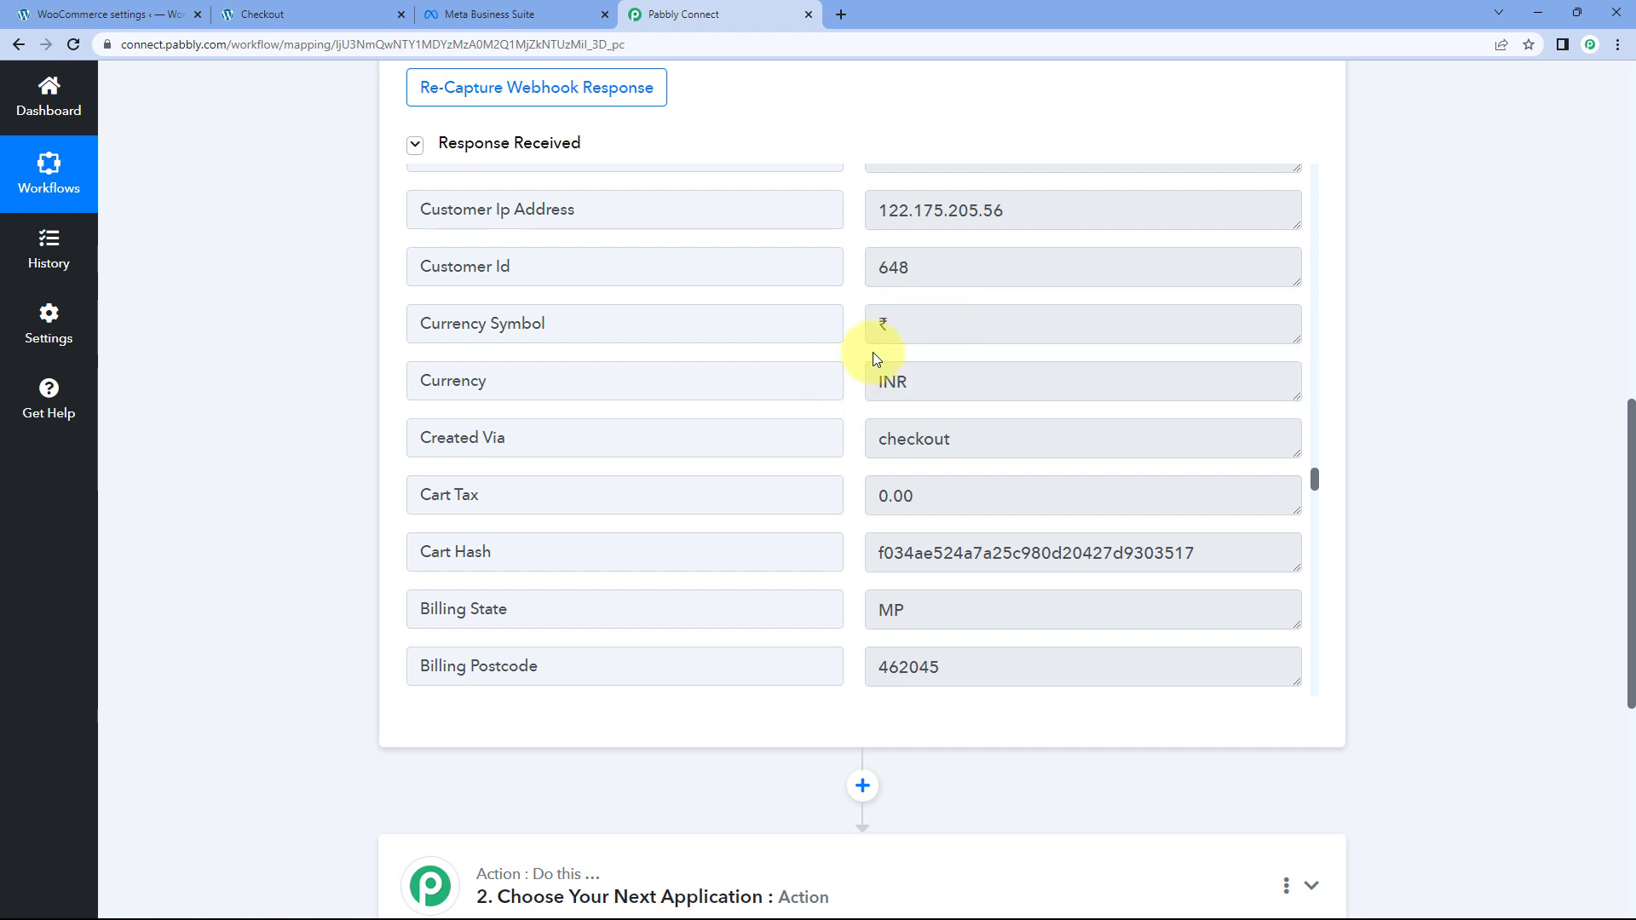
{"action": "scroll", "coordinate": [847, 430], "scroll_direction": "down", "scroll_amount": 7}
{"action": "scroll", "coordinate": [1014, 388], "scroll_direction": "up", "scroll_amount": 3}
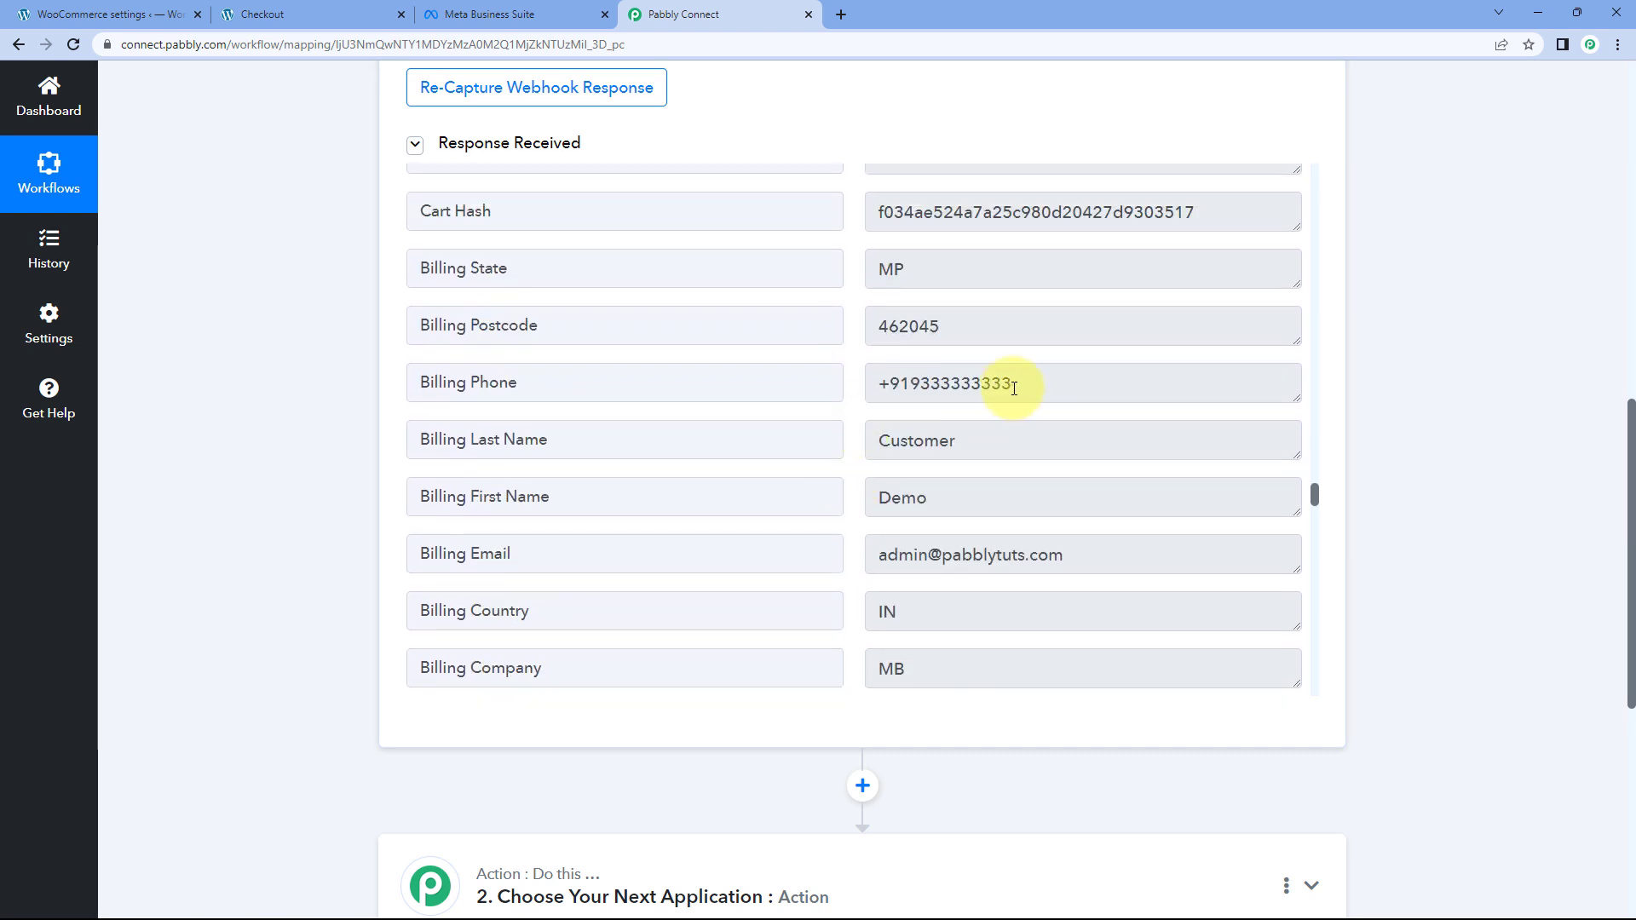
{"action": "left_click", "coordinate": [954, 447]}
{"action": "left_click", "coordinate": [891, 502]}
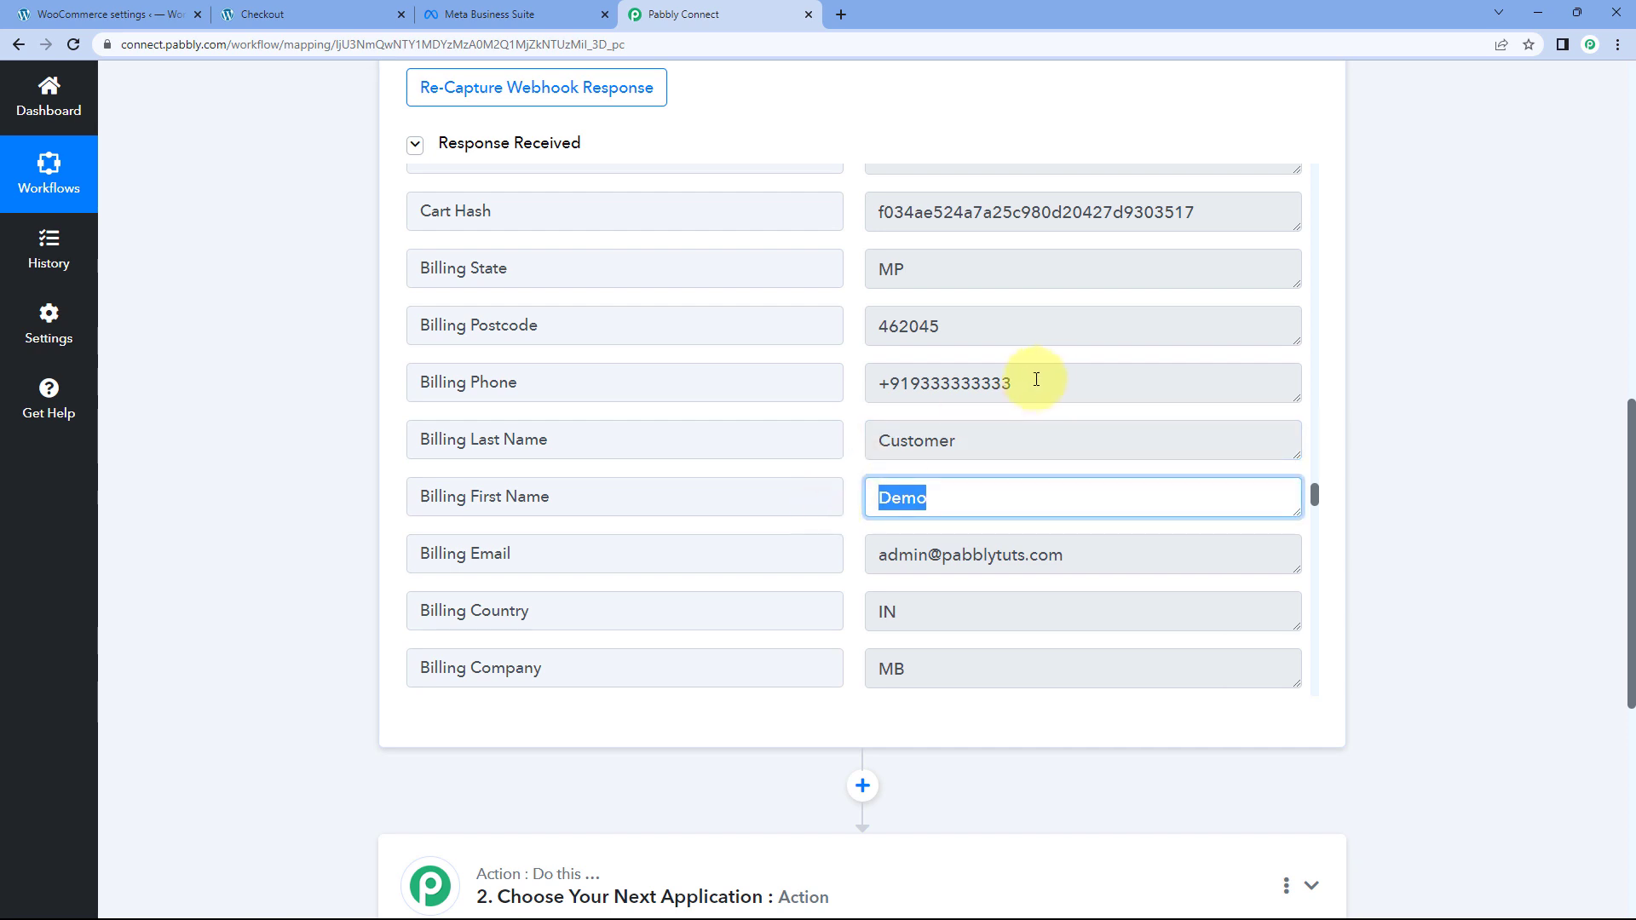
{"action": "left_click", "coordinate": [979, 384]}
{"action": "left_click", "coordinate": [1077, 555]}
{"action": "left_click", "coordinate": [849, 529]}
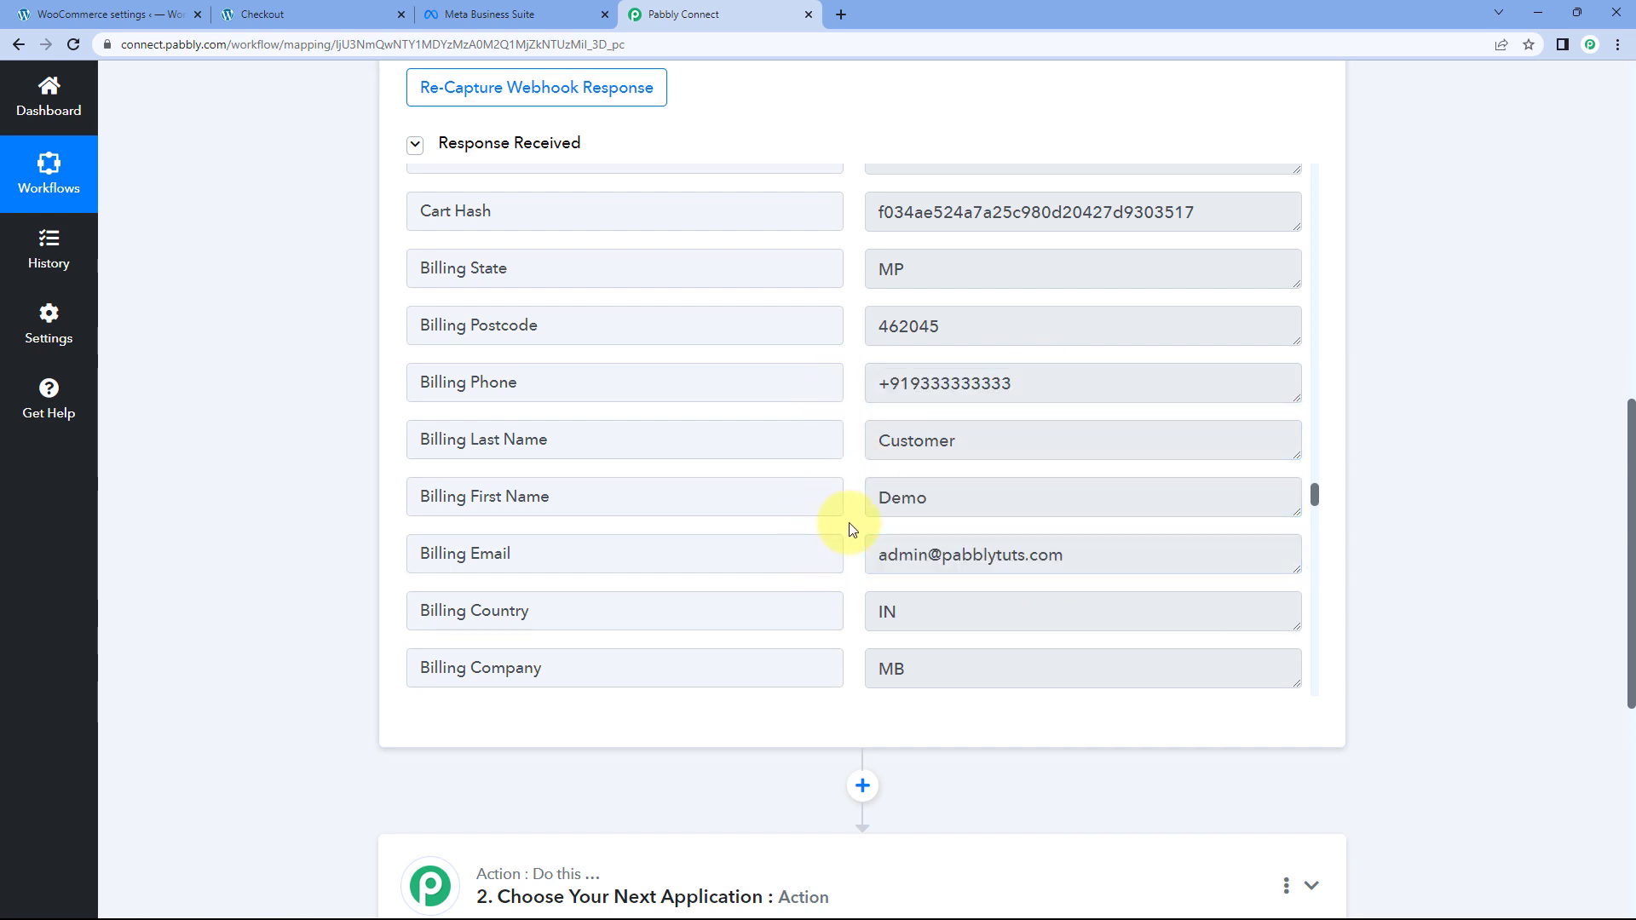
{"action": "scroll", "coordinate": [851, 530], "scroll_direction": "down", "scroll_amount": 1}
{"action": "scroll", "coordinate": [848, 530], "scroll_direction": "down", "scroll_amount": 1}
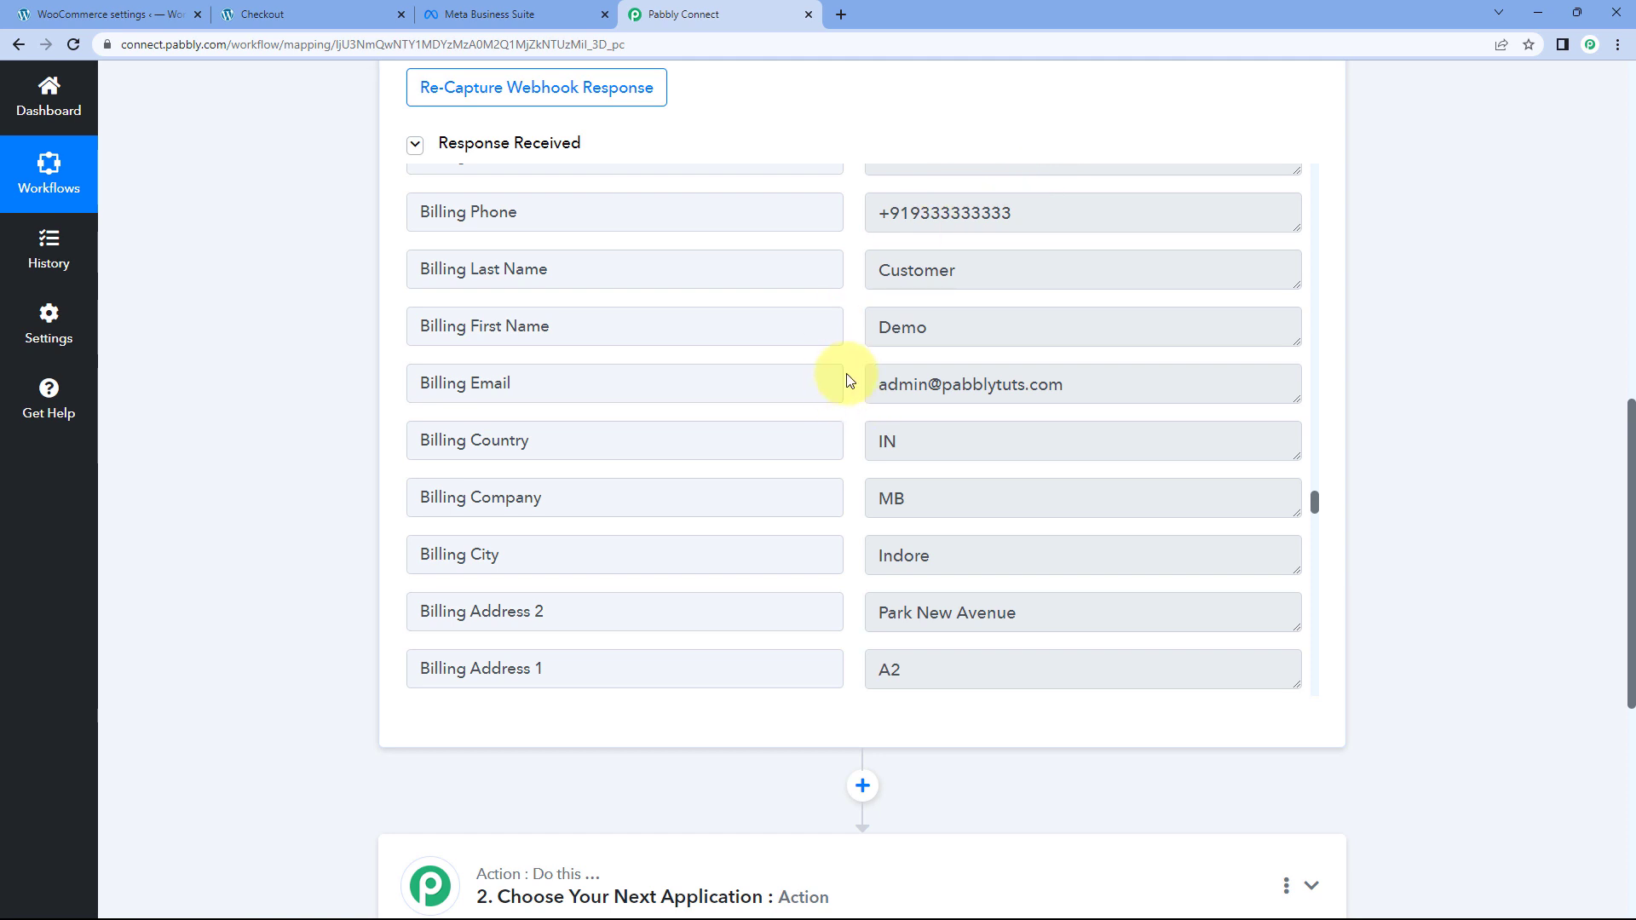
Choose Facebook Conversions as the app for the workflow's second step.
{"action": "scroll", "coordinate": [306, 417], "scroll_direction": "down", "scroll_amount": 7}
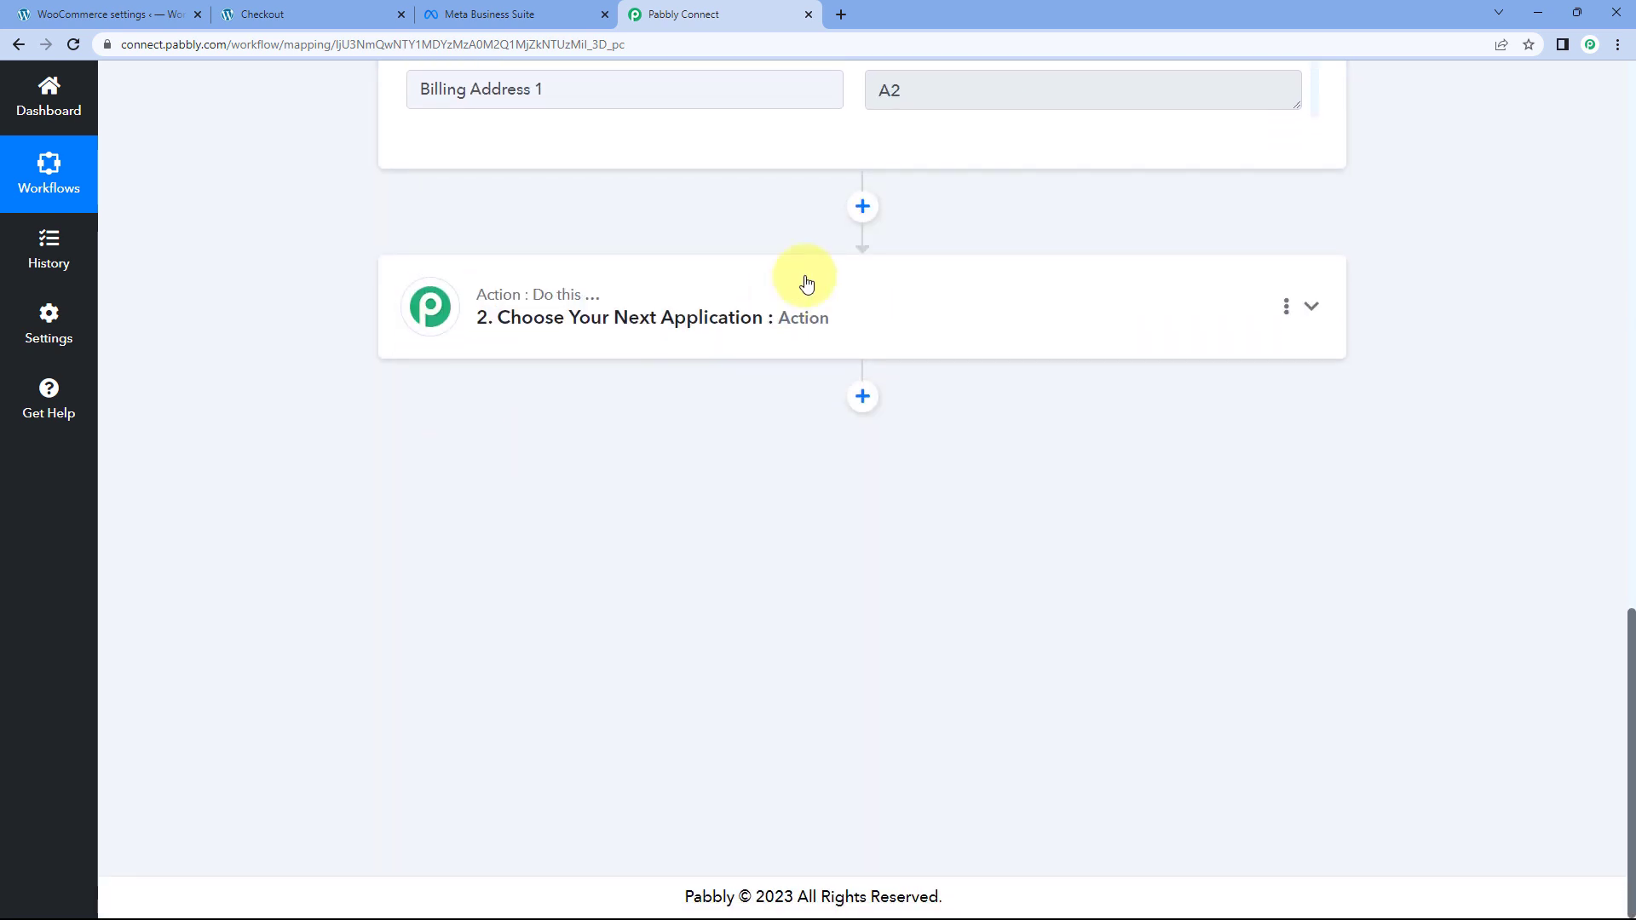
{"action": "left_click", "coordinate": [793, 291]}
{"action": "scroll", "coordinate": [332, 354], "scroll_direction": "down", "scroll_amount": 1}
{"action": "left_click", "coordinate": [466, 344]}
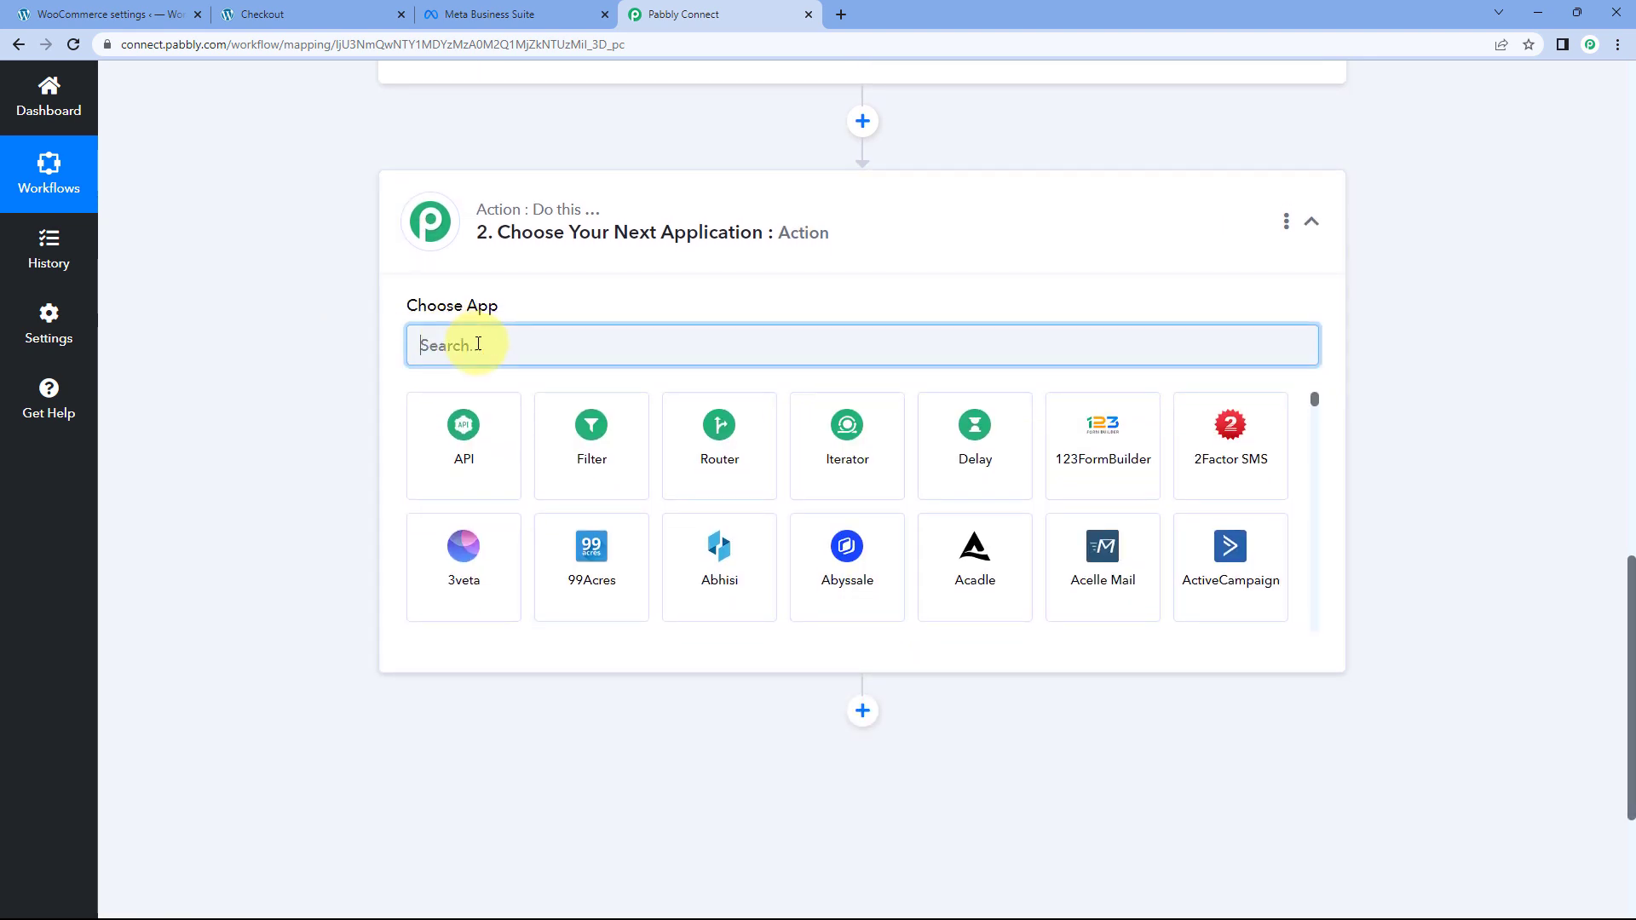
{"action": "type", "text": "Facebook C"}
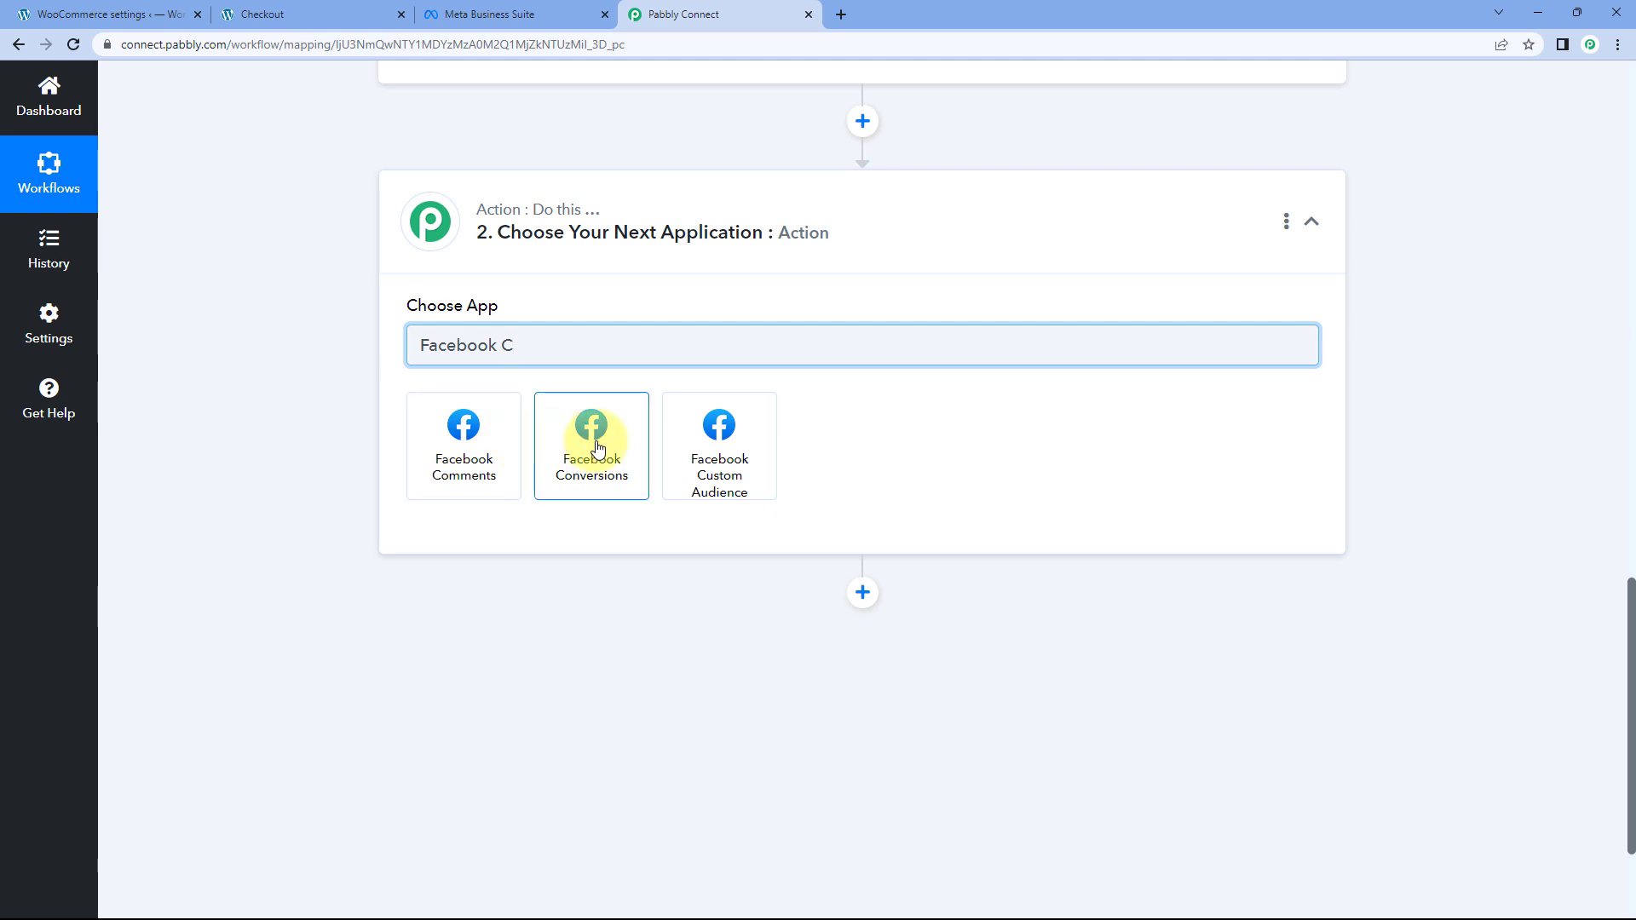
{"action": "left_click", "coordinate": [595, 444]}
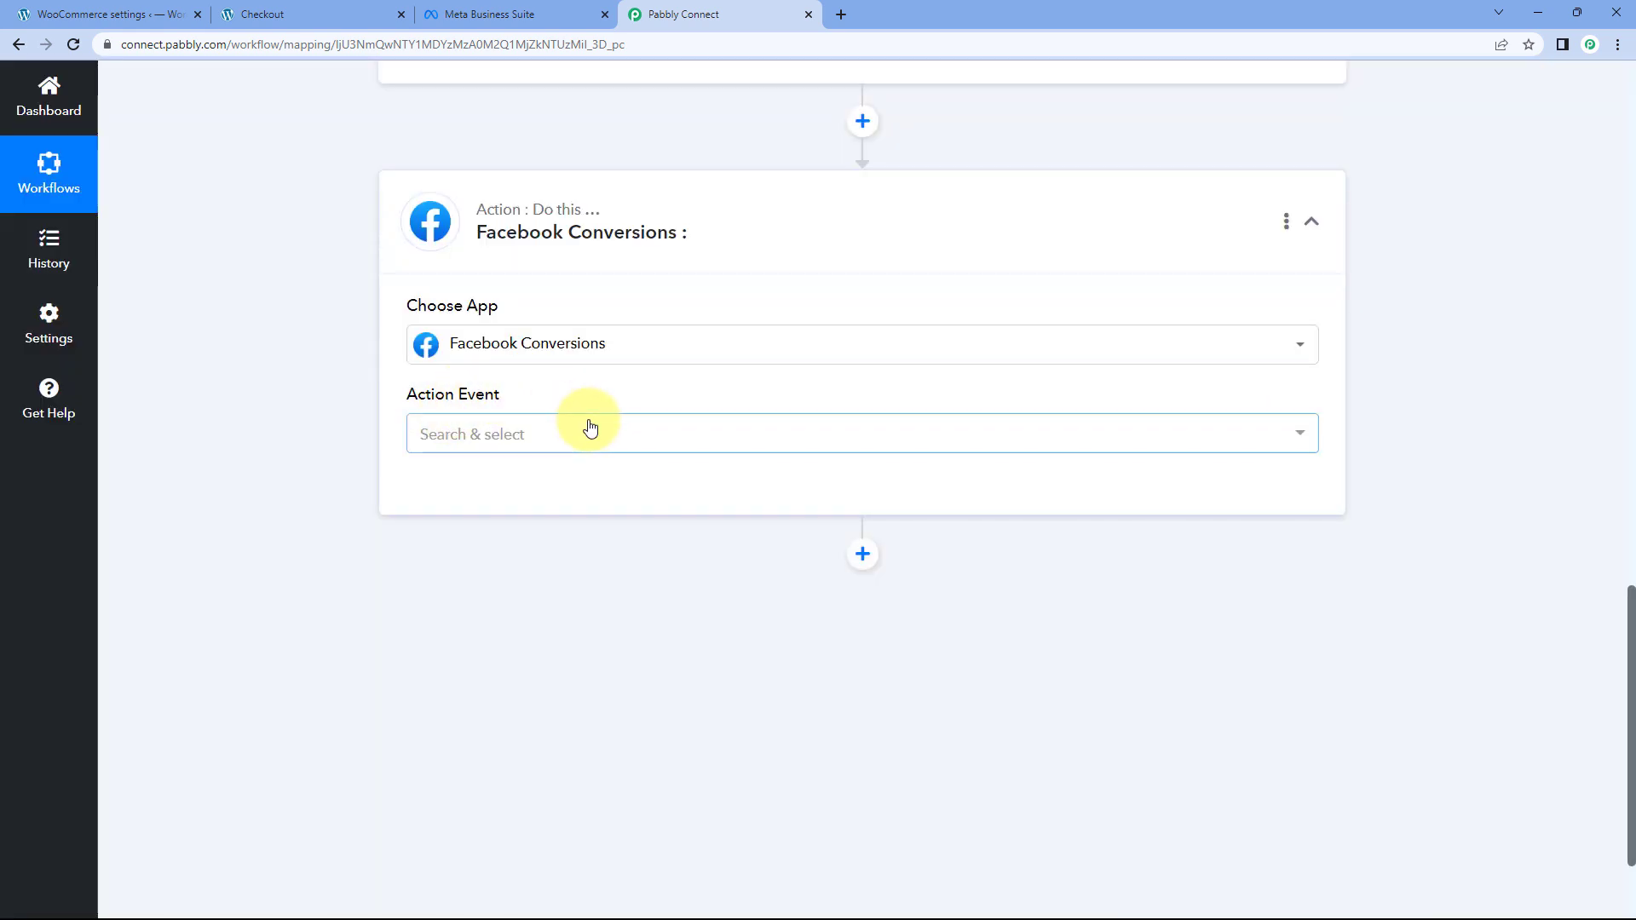
Set the Facebook Conversions action event to Send Purchase Event.
{"action": "left_click", "coordinate": [584, 429]}
{"action": "scroll", "coordinate": [382, 447], "scroll_direction": "down", "scroll_amount": 2}
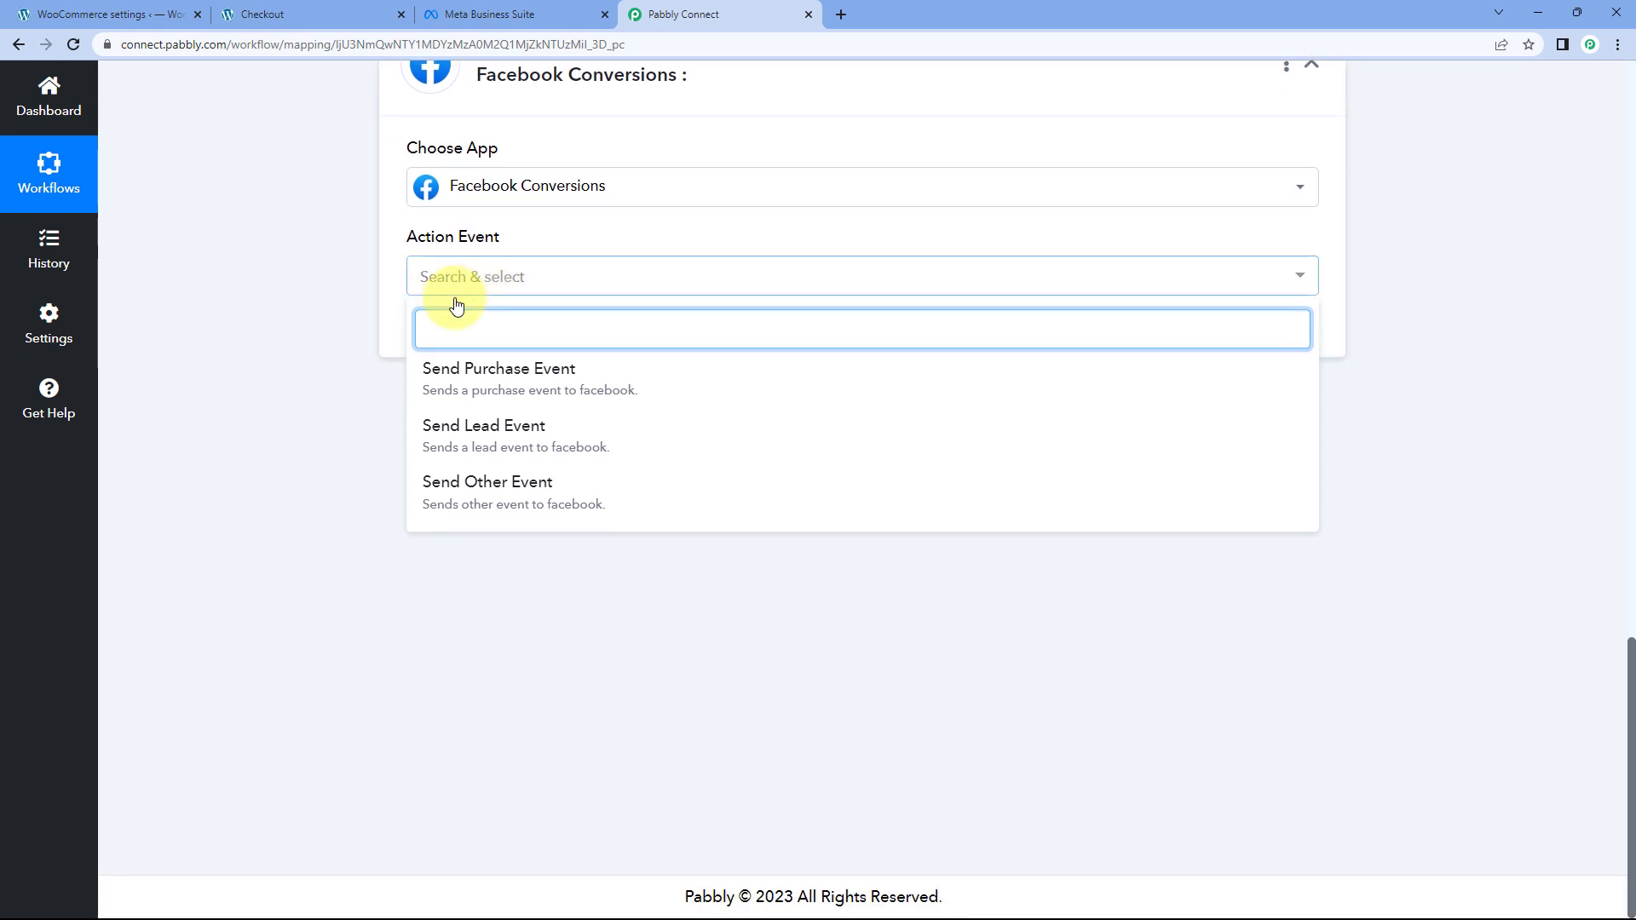
{"action": "left_click", "coordinate": [656, 382]}
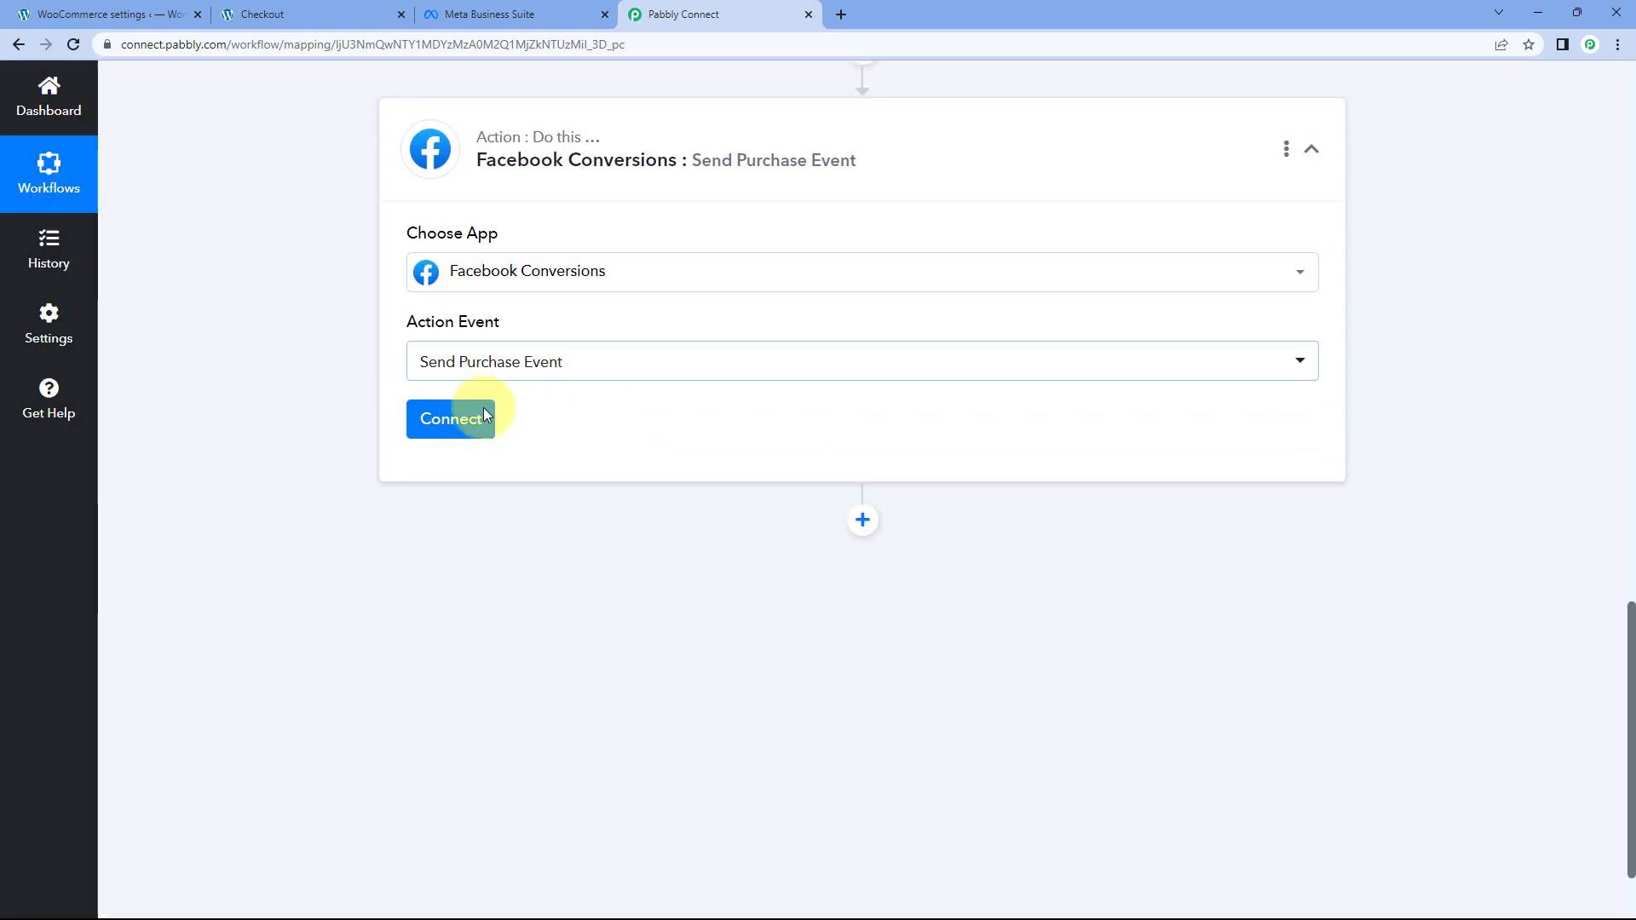
Add a new Facebook Conversions connection, authorize it, and view the linked business account in Meta Business Suite before returning to Pabbly Connect.
{"action": "left_click", "coordinate": [481, 418]}
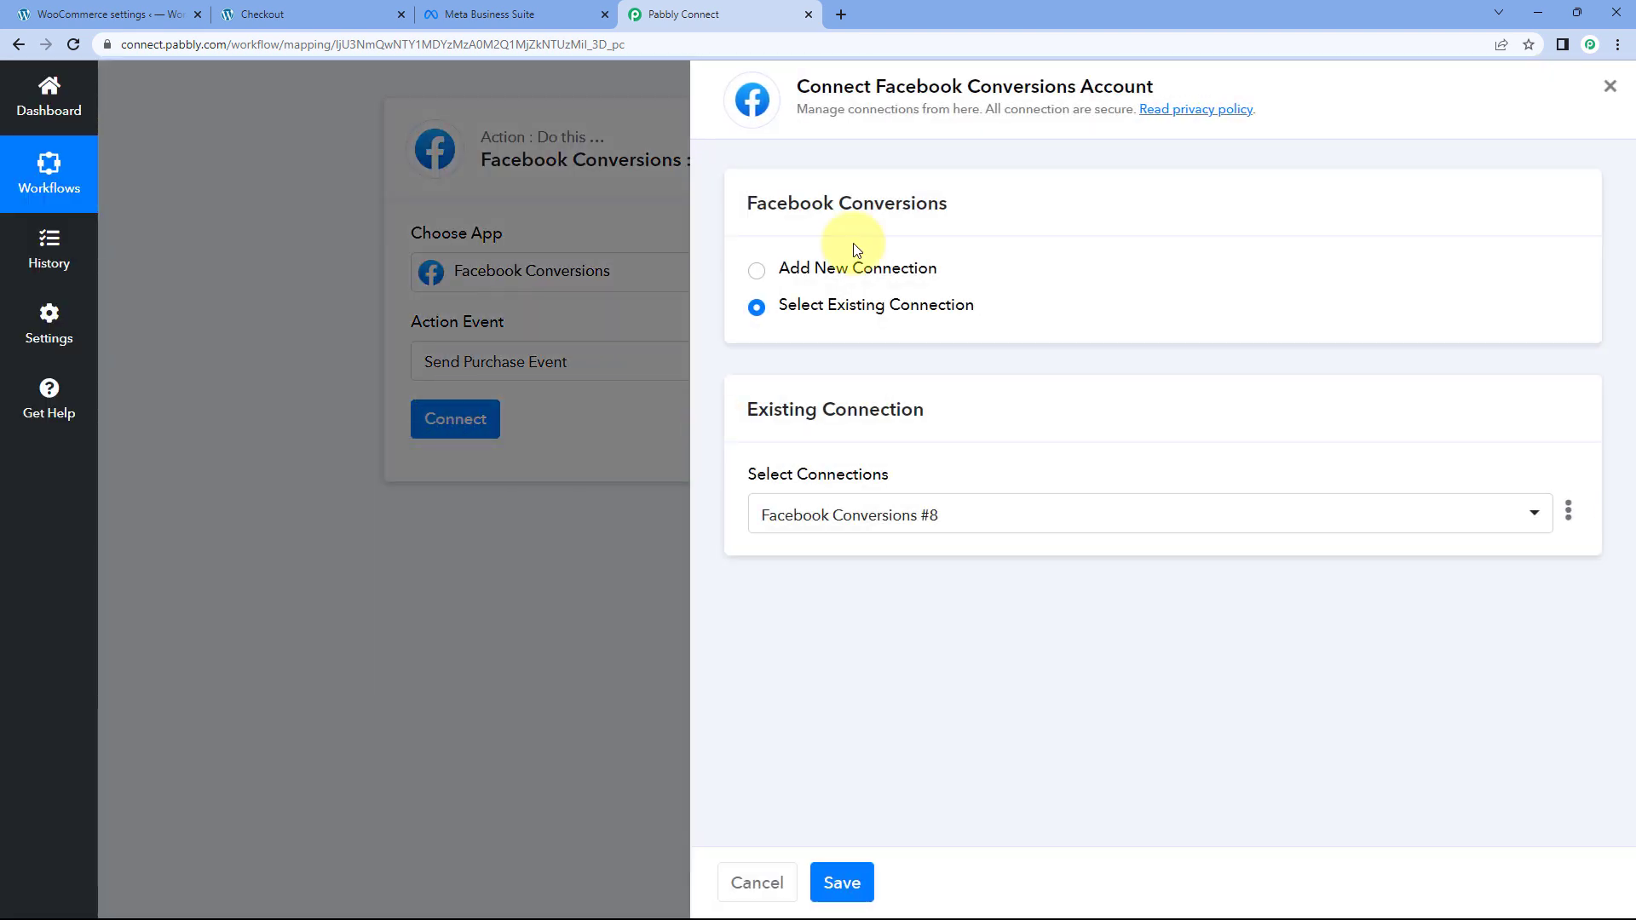
{"action": "left_click", "coordinate": [753, 270]}
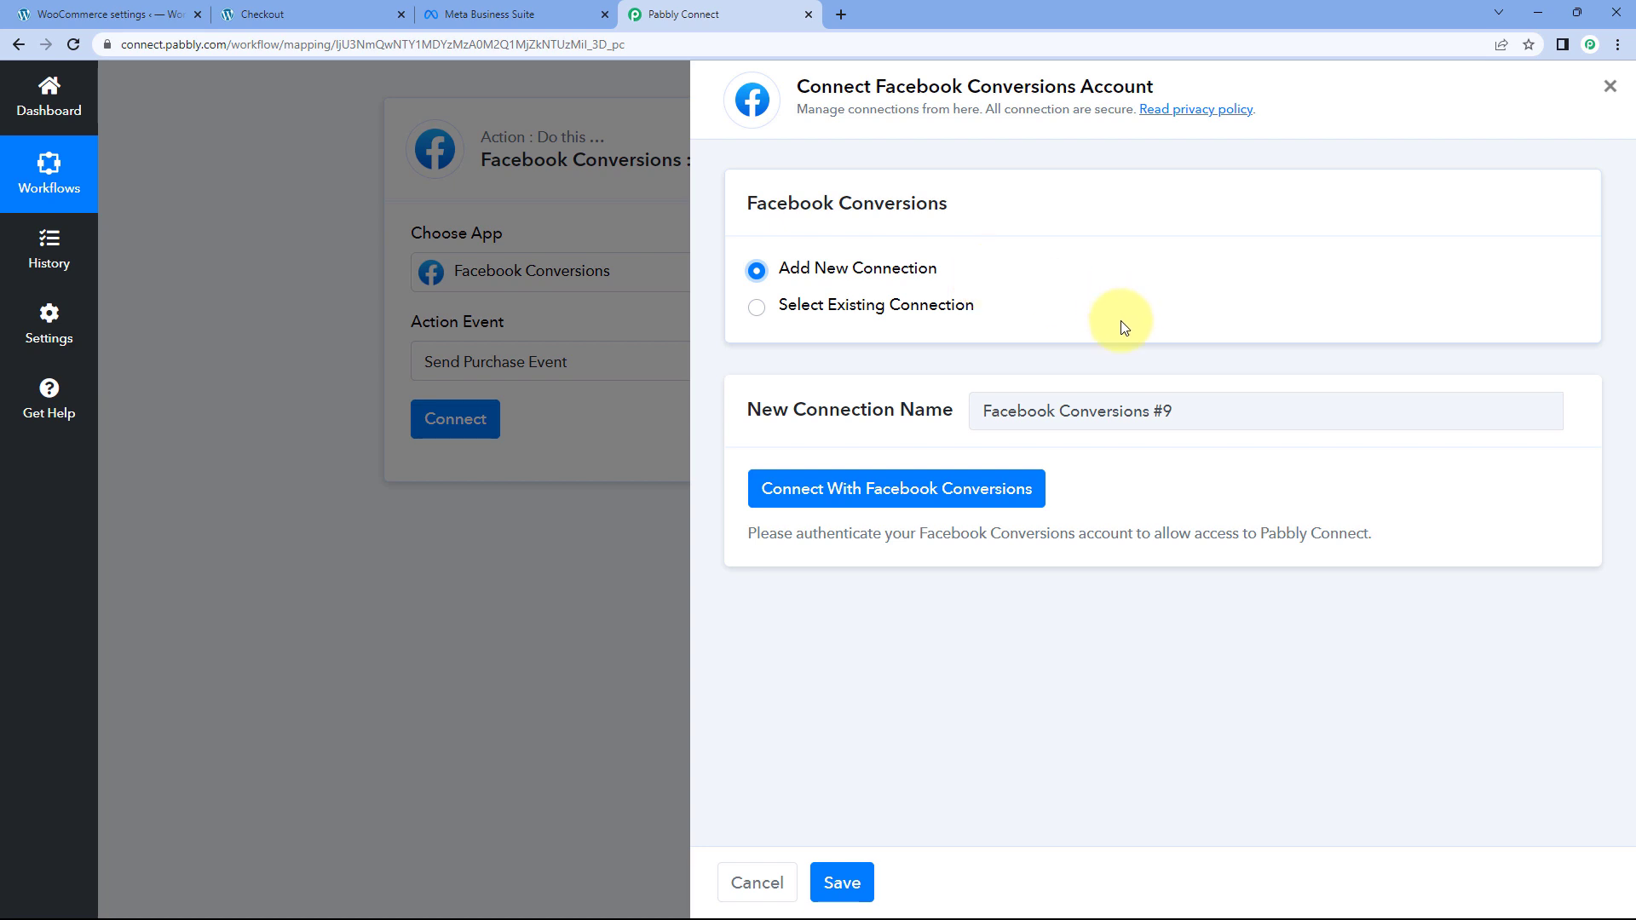
{"action": "left_click", "coordinate": [860, 503]}
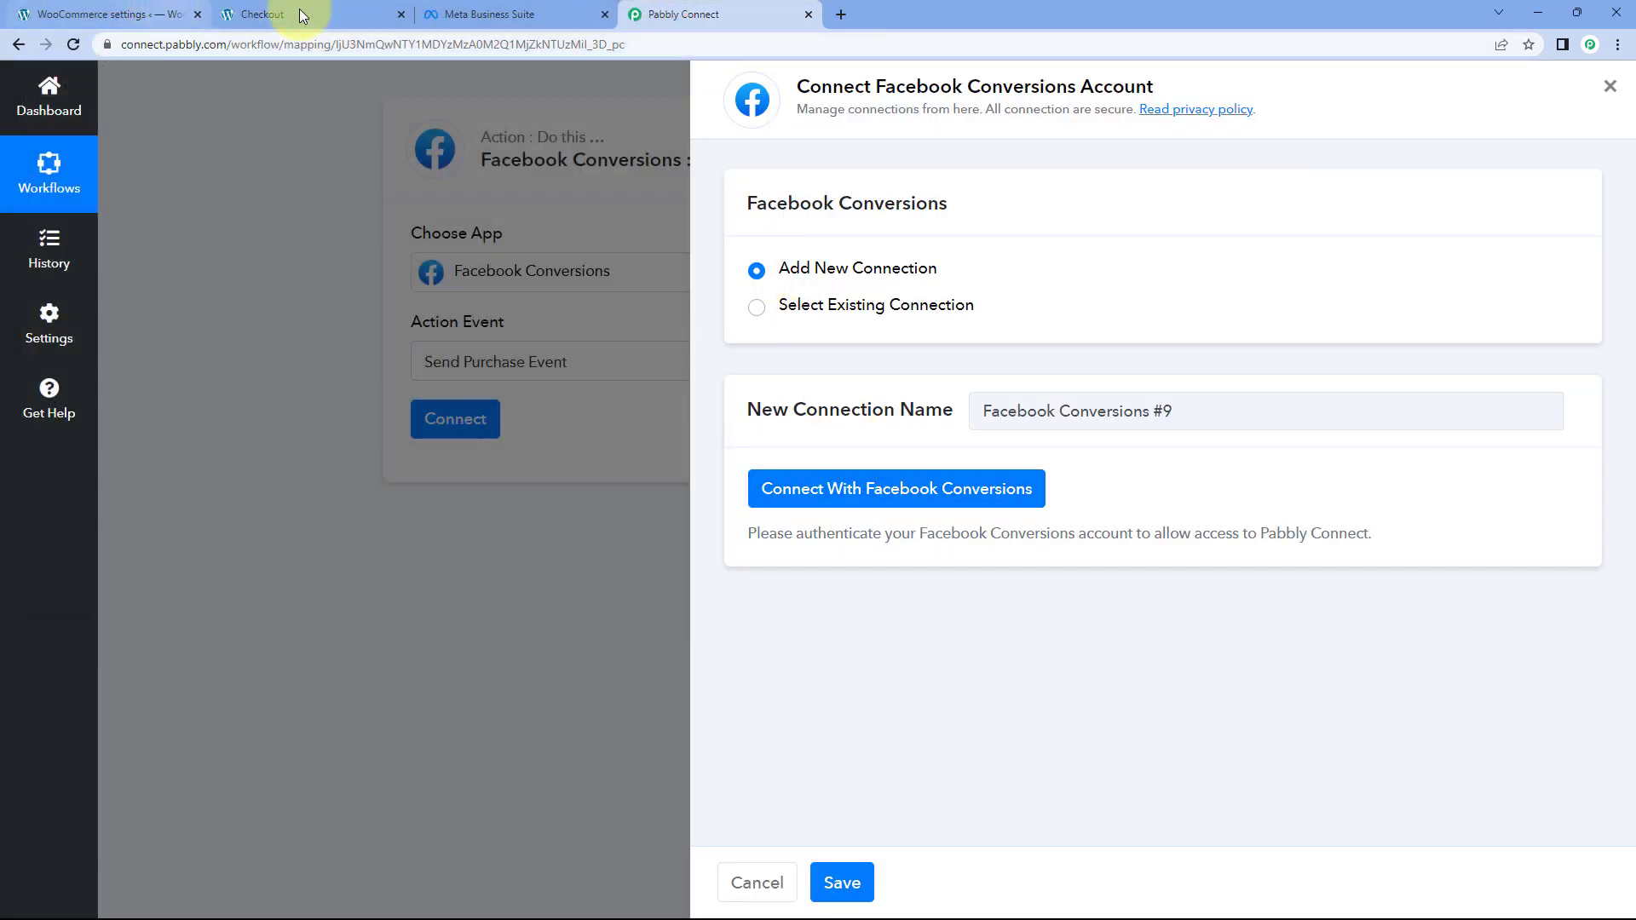
{"action": "left_click", "coordinate": [520, 18]}
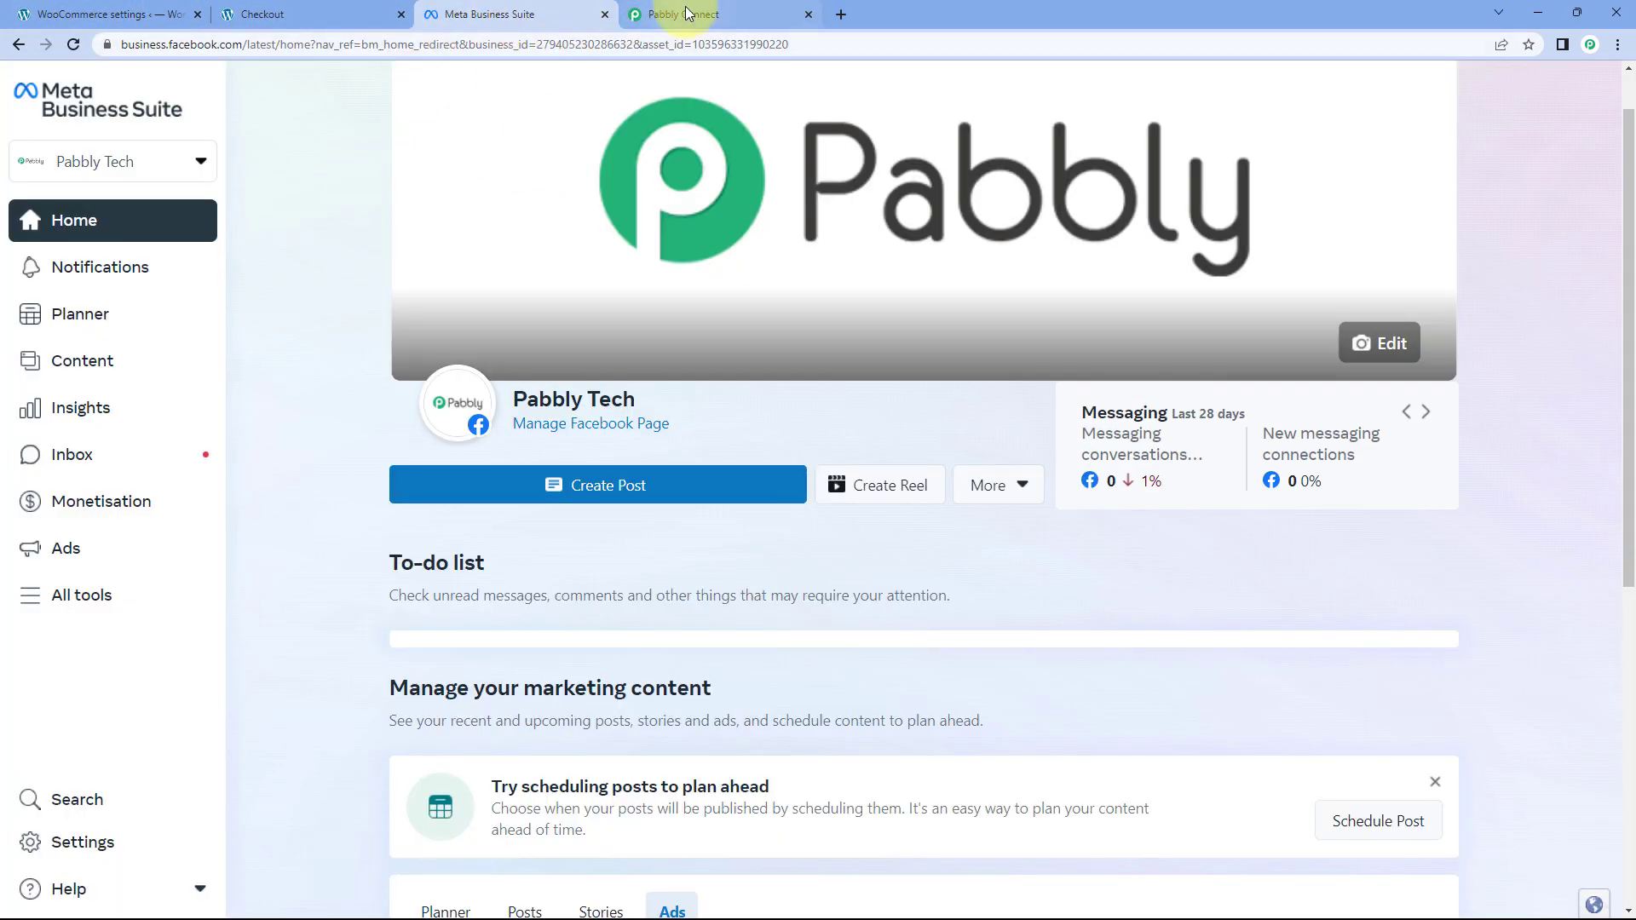
{"action": "left_click", "coordinate": [660, 14]}
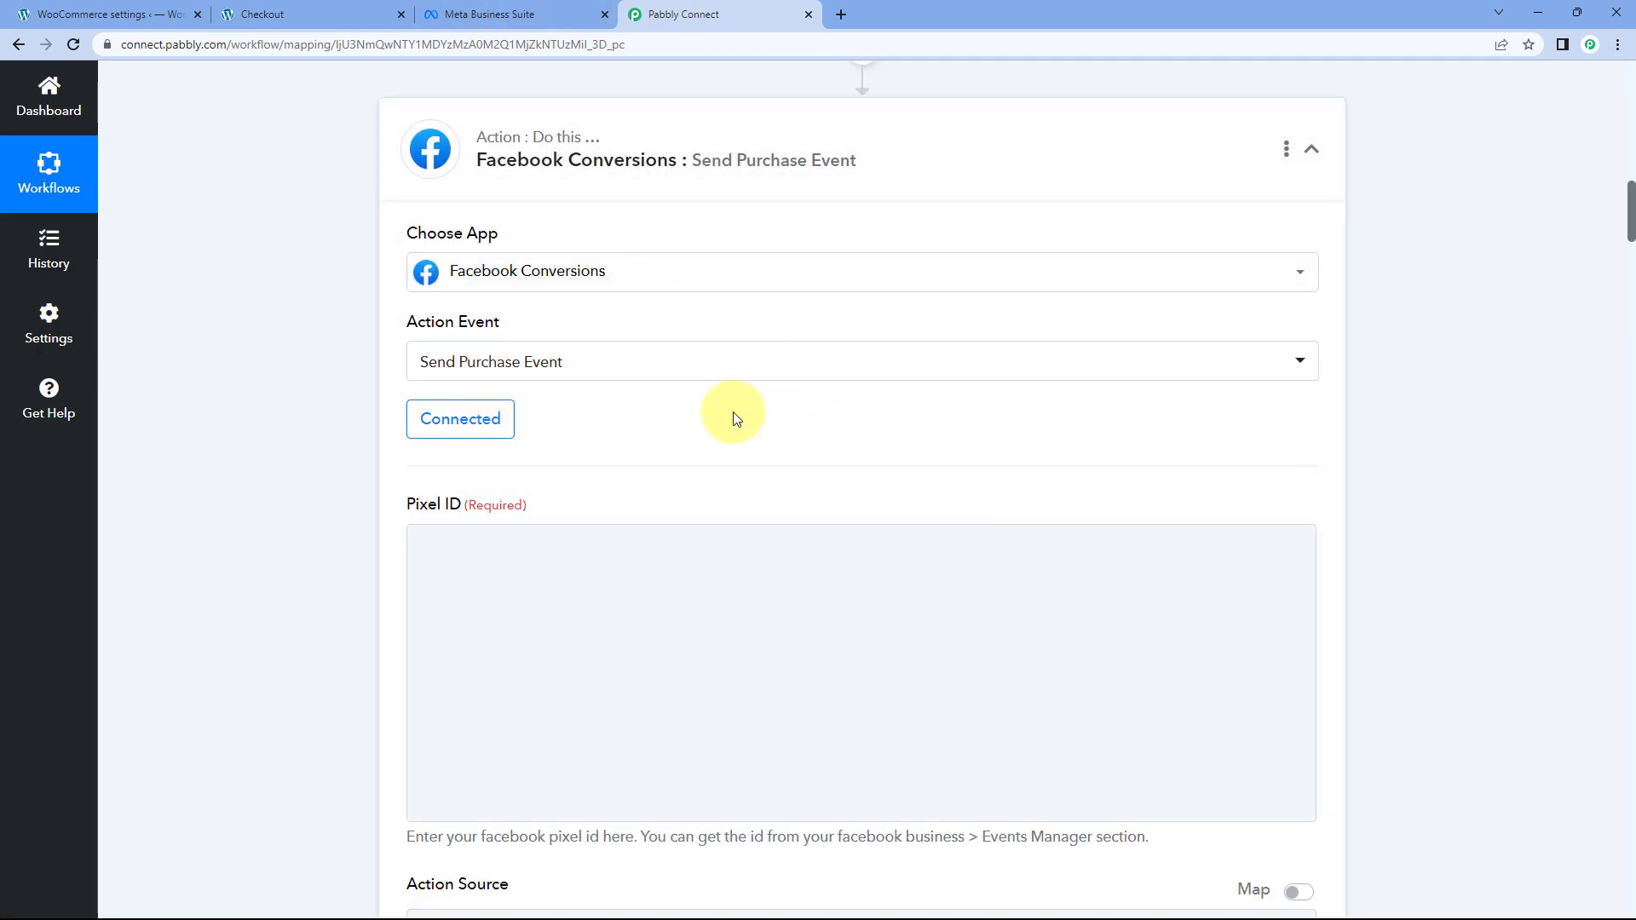
Review the action's Pixel ID field, then switch to Meta Business Suite and open Events Manager.
{"action": "scroll", "coordinate": [735, 416], "scroll_direction": "down", "scroll_amount": 1}
{"action": "scroll", "coordinate": [736, 418], "scroll_direction": "down", "scroll_amount": 2}
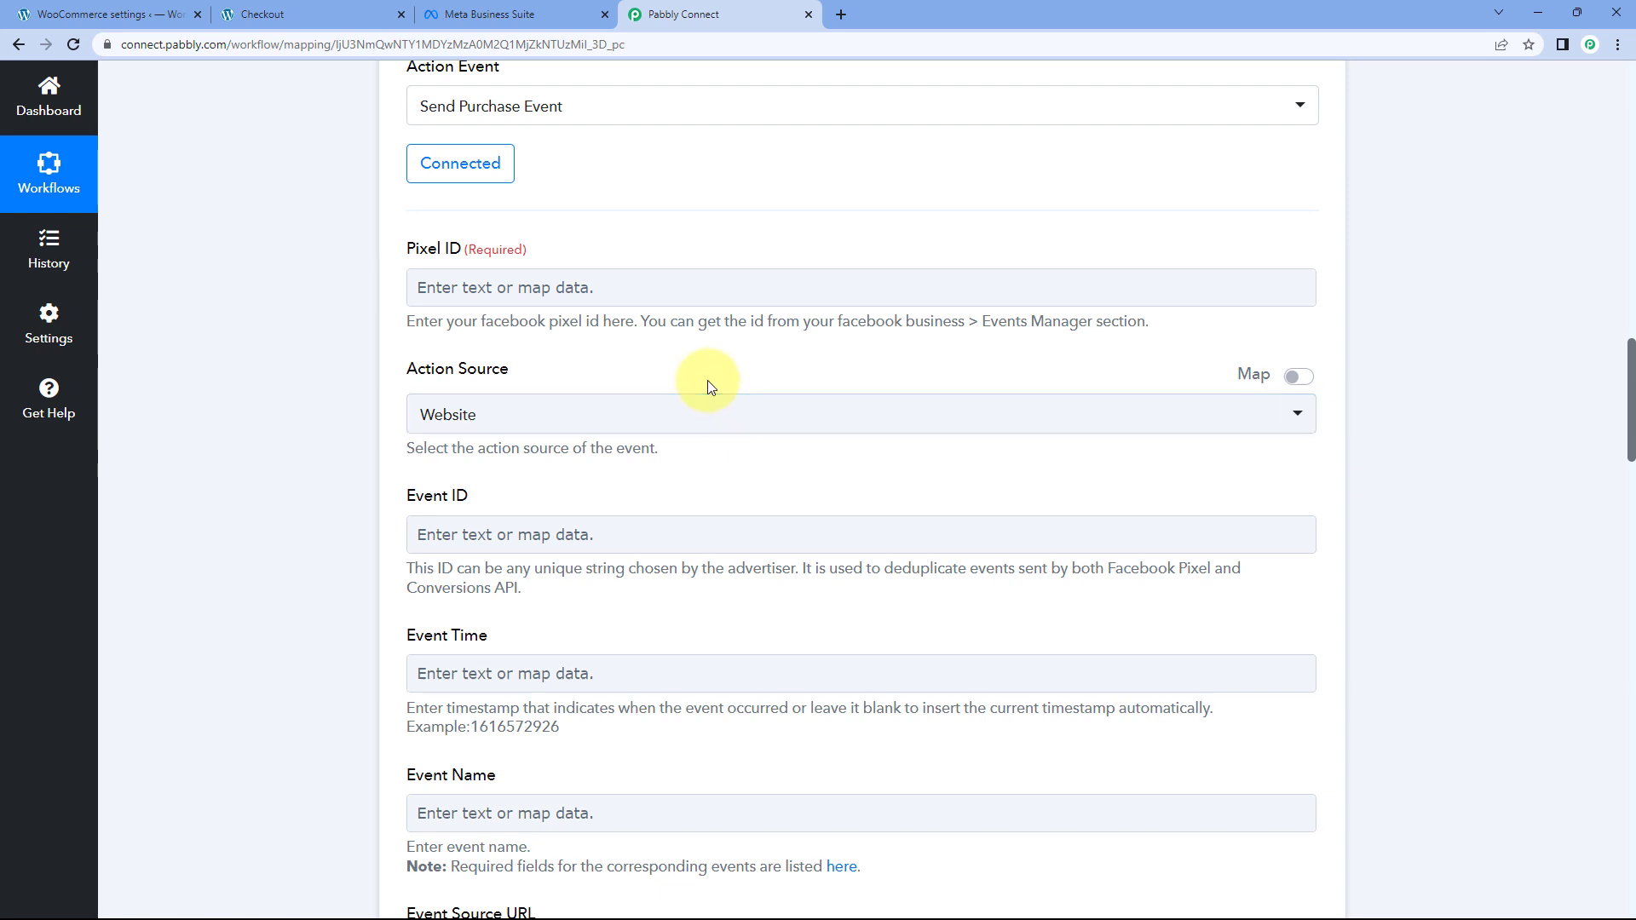
{"action": "scroll", "coordinate": [709, 386], "scroll_direction": "down", "scroll_amount": 1}
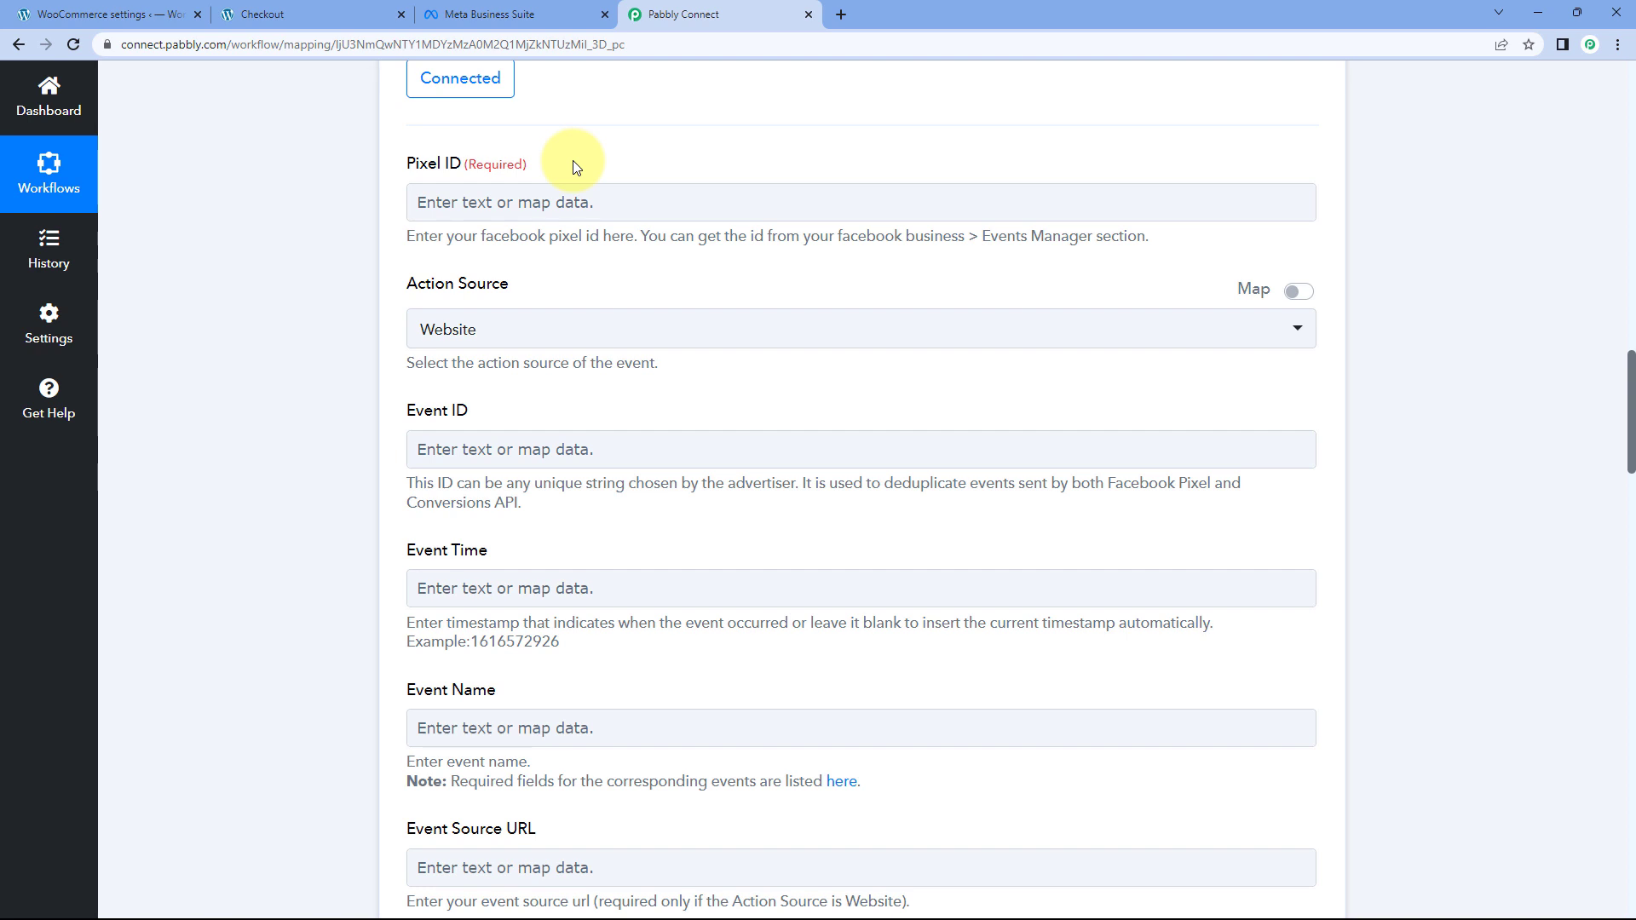
{"action": "left_click", "coordinate": [511, 14]}
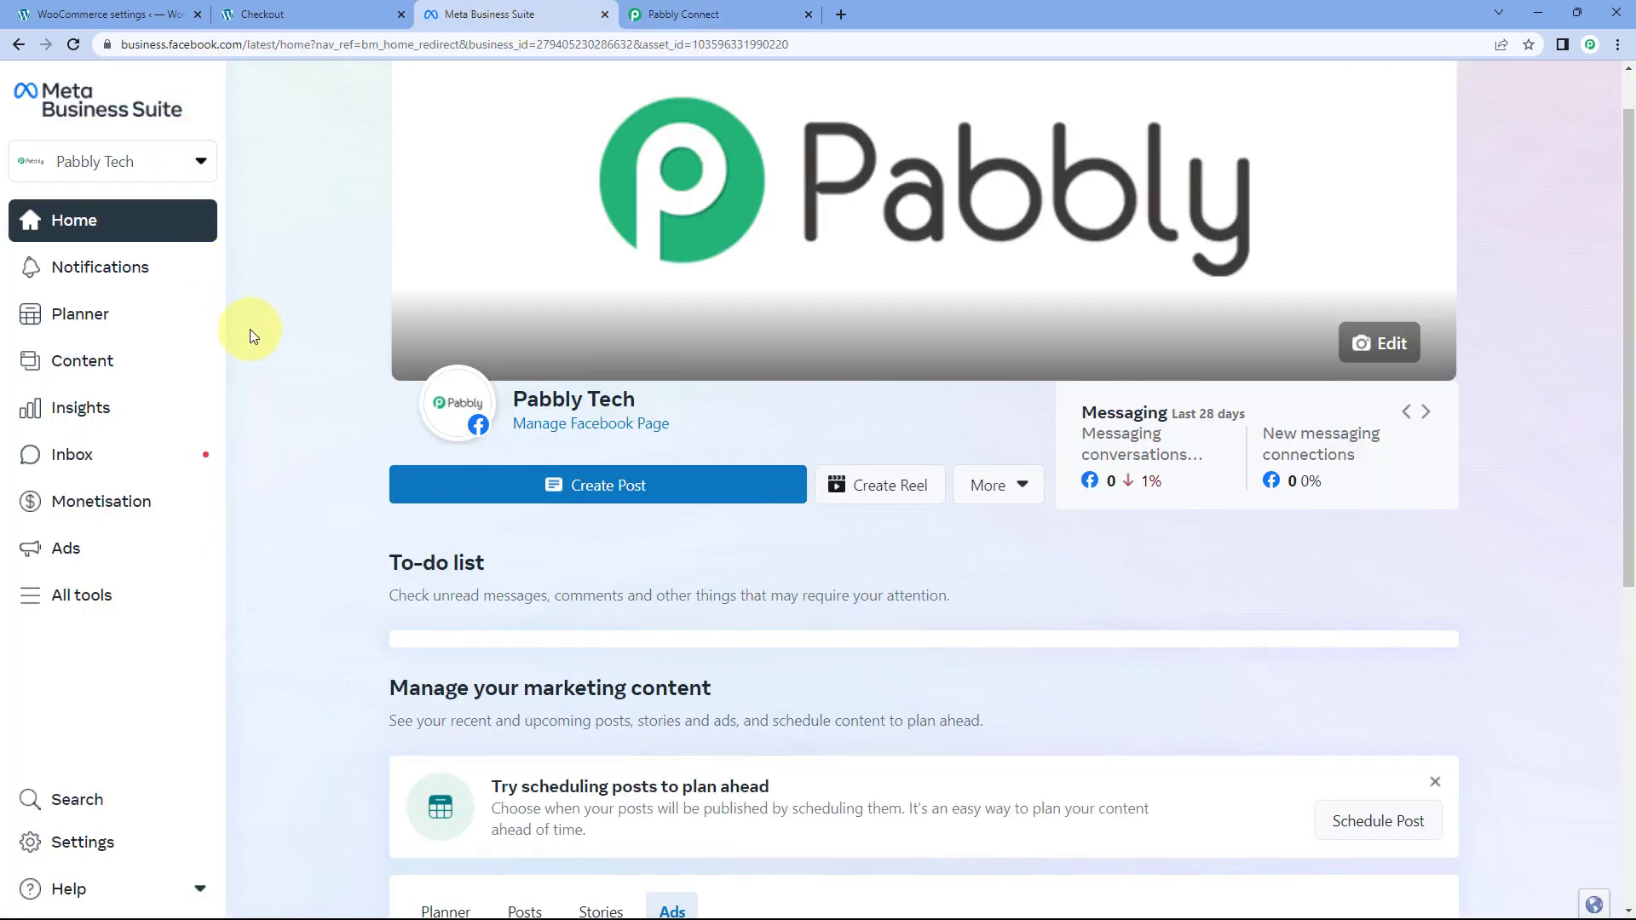
{"action": "left_click", "coordinate": [103, 604]}
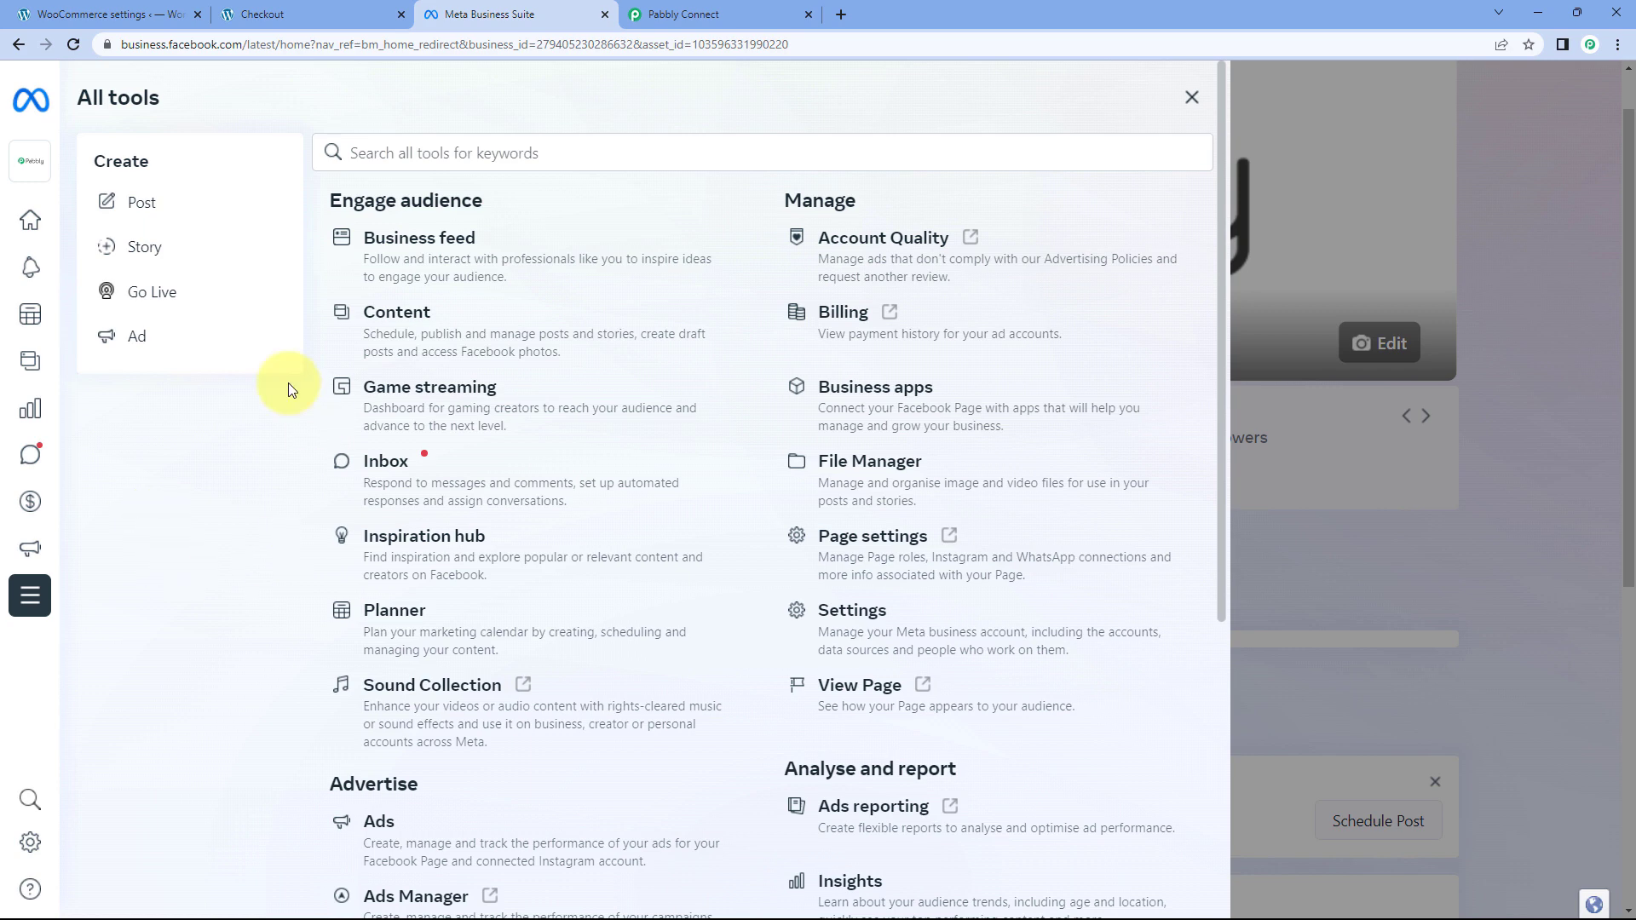
{"action": "scroll", "coordinate": [460, 460], "scroll_direction": "down", "scroll_amount": 5}
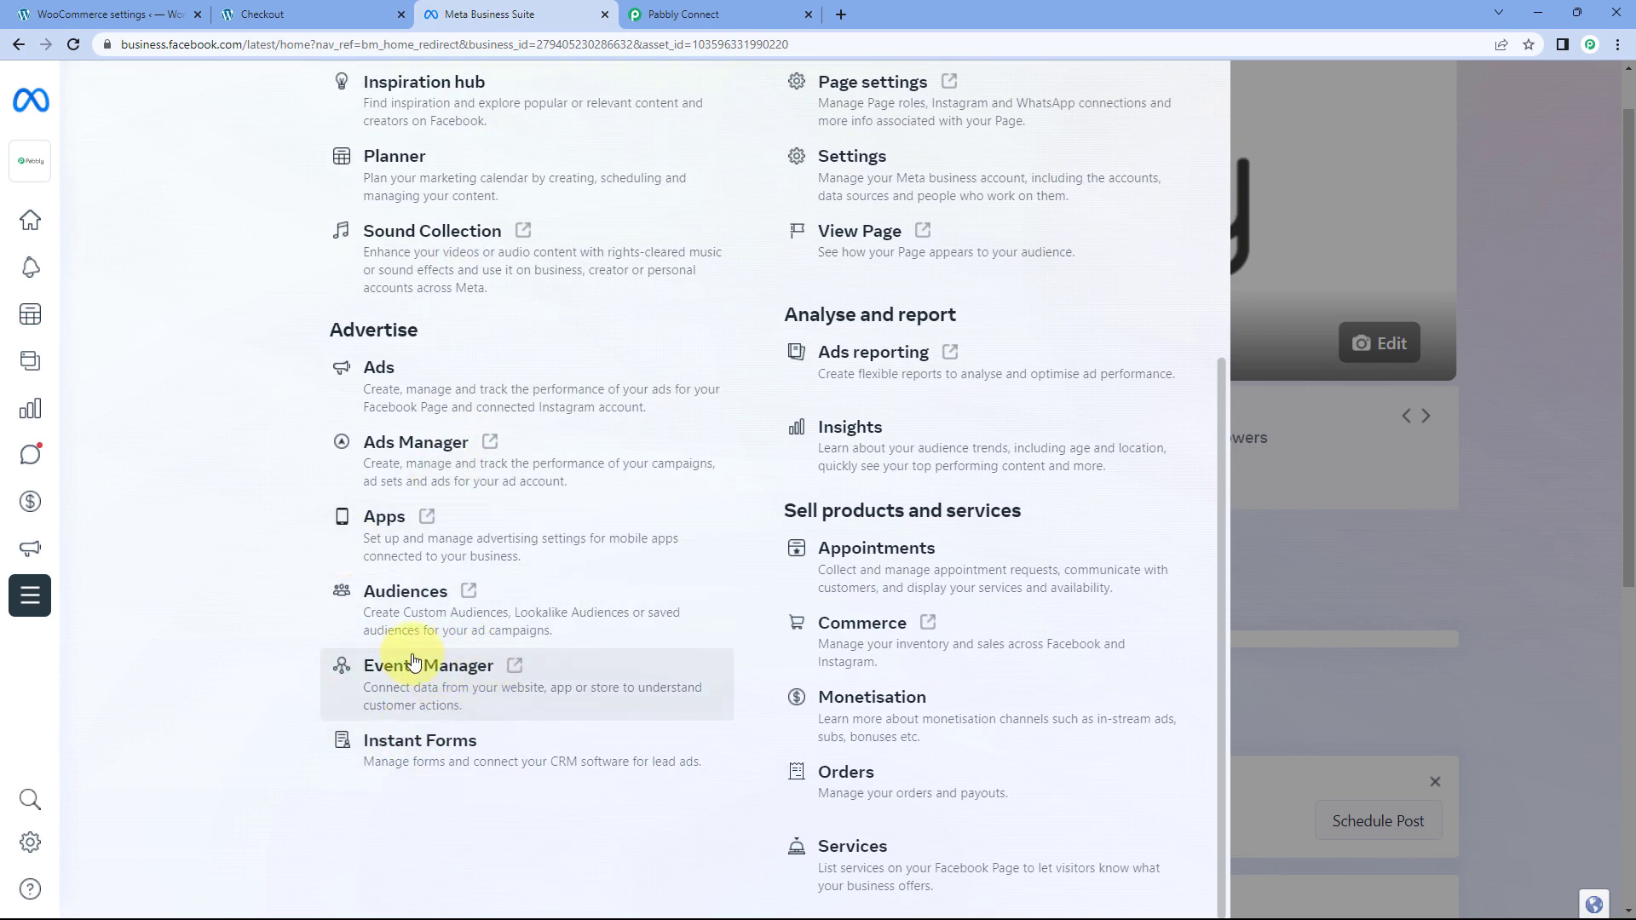
{"action": "left_click", "coordinate": [515, 671]}
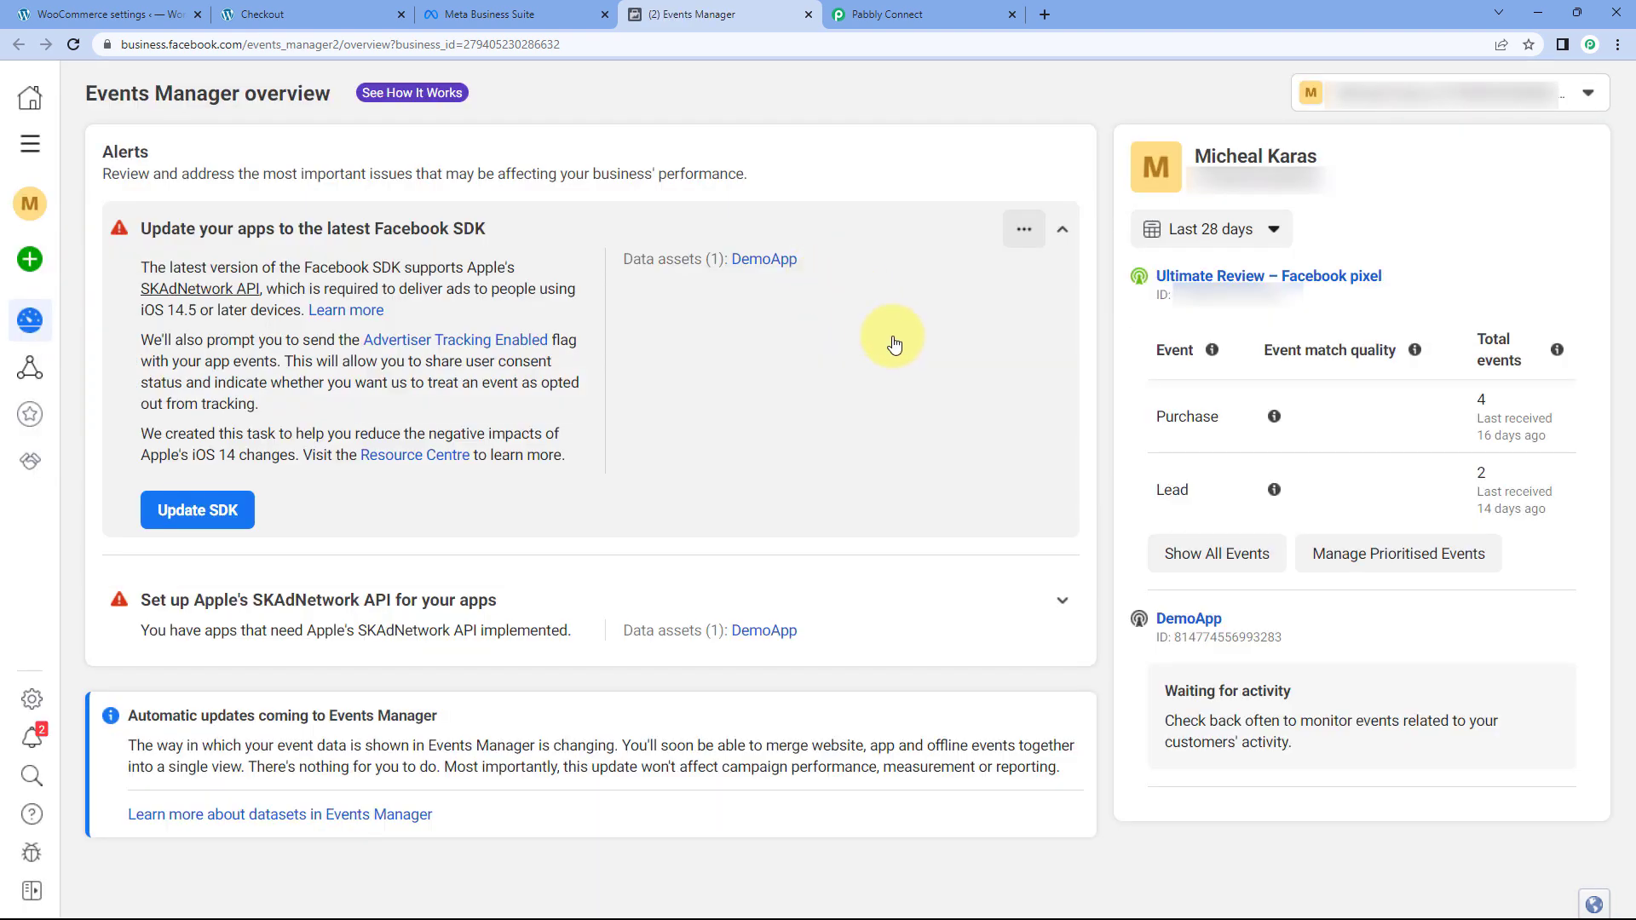
Open the Ultimate Review – Facebook pixel data source in Events Manager and copy its pixel ID.
{"action": "left_click", "coordinate": [1237, 277]}
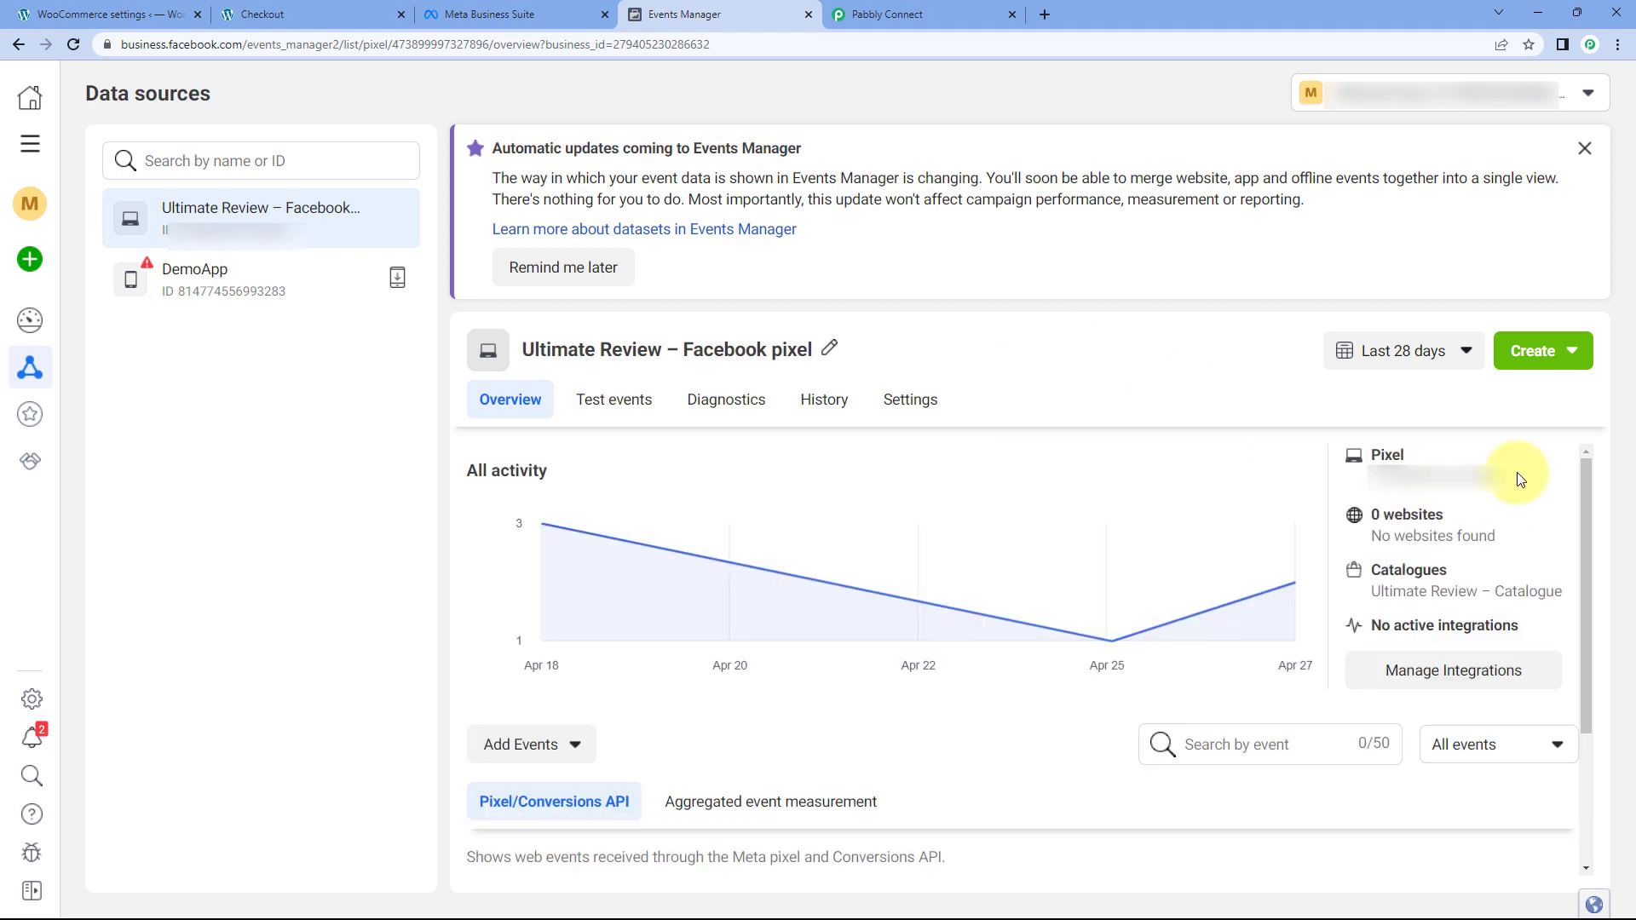
{"action": "left_click_drag", "start_coordinate": [1501, 477], "coordinate": [1373, 490]}
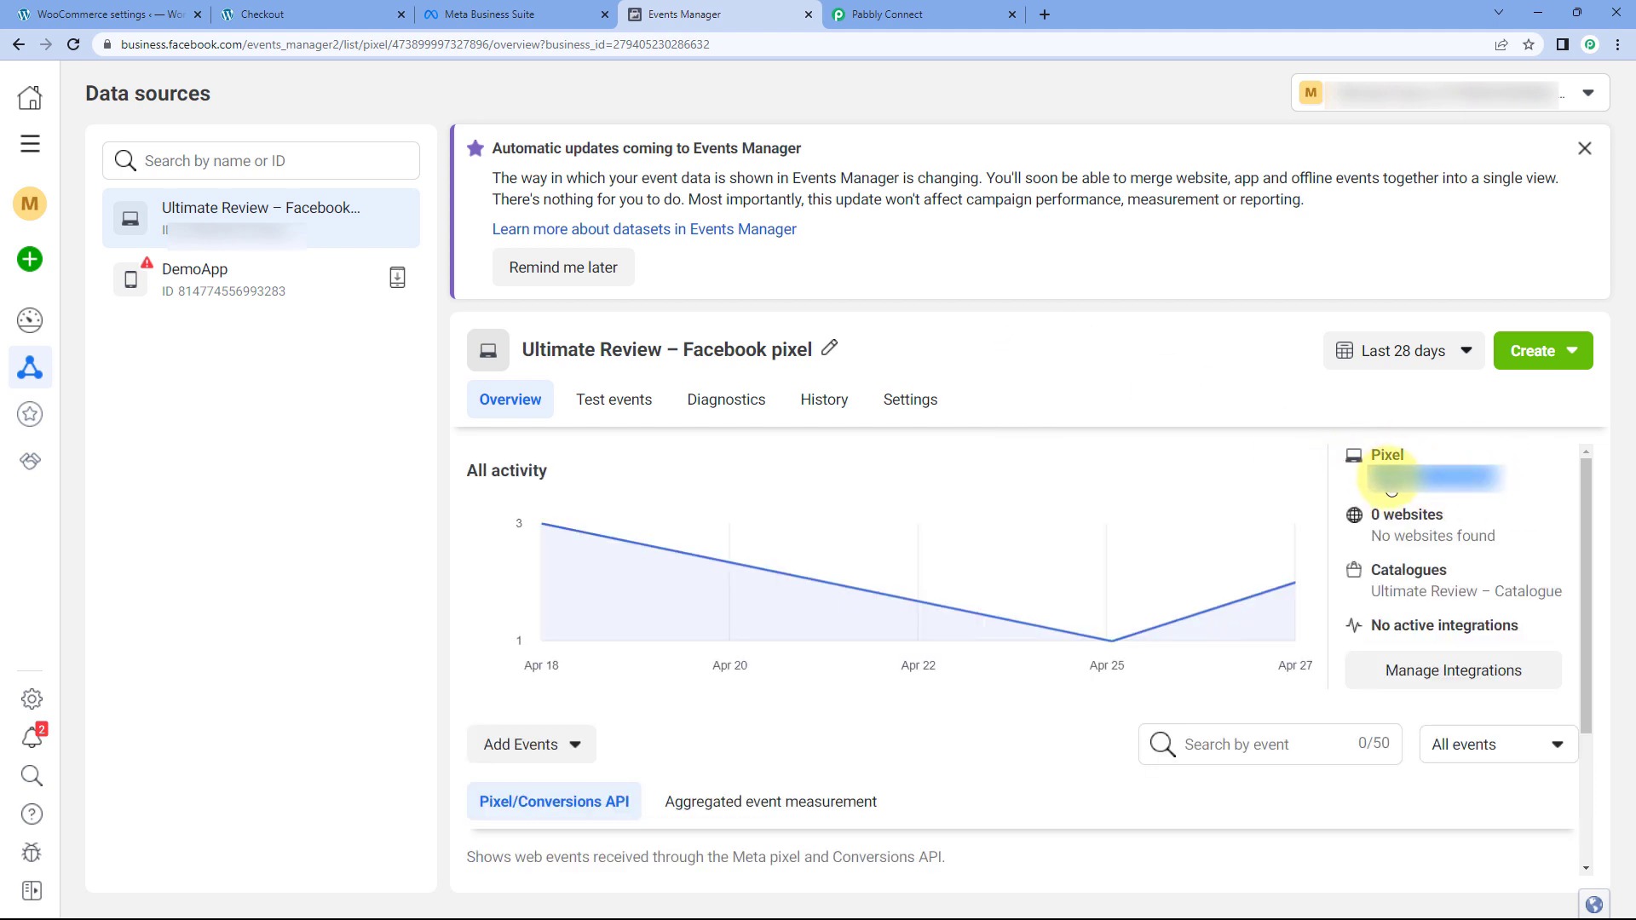
{"action": "right_click", "coordinate": [1385, 484]}
{"action": "left_click", "coordinate": [1277, 495]}
Switch to Pabbly Connect and paste the copied pixel ID into the Facebook Conversions action's Pixel ID field.
{"action": "left_click", "coordinate": [904, 15]}
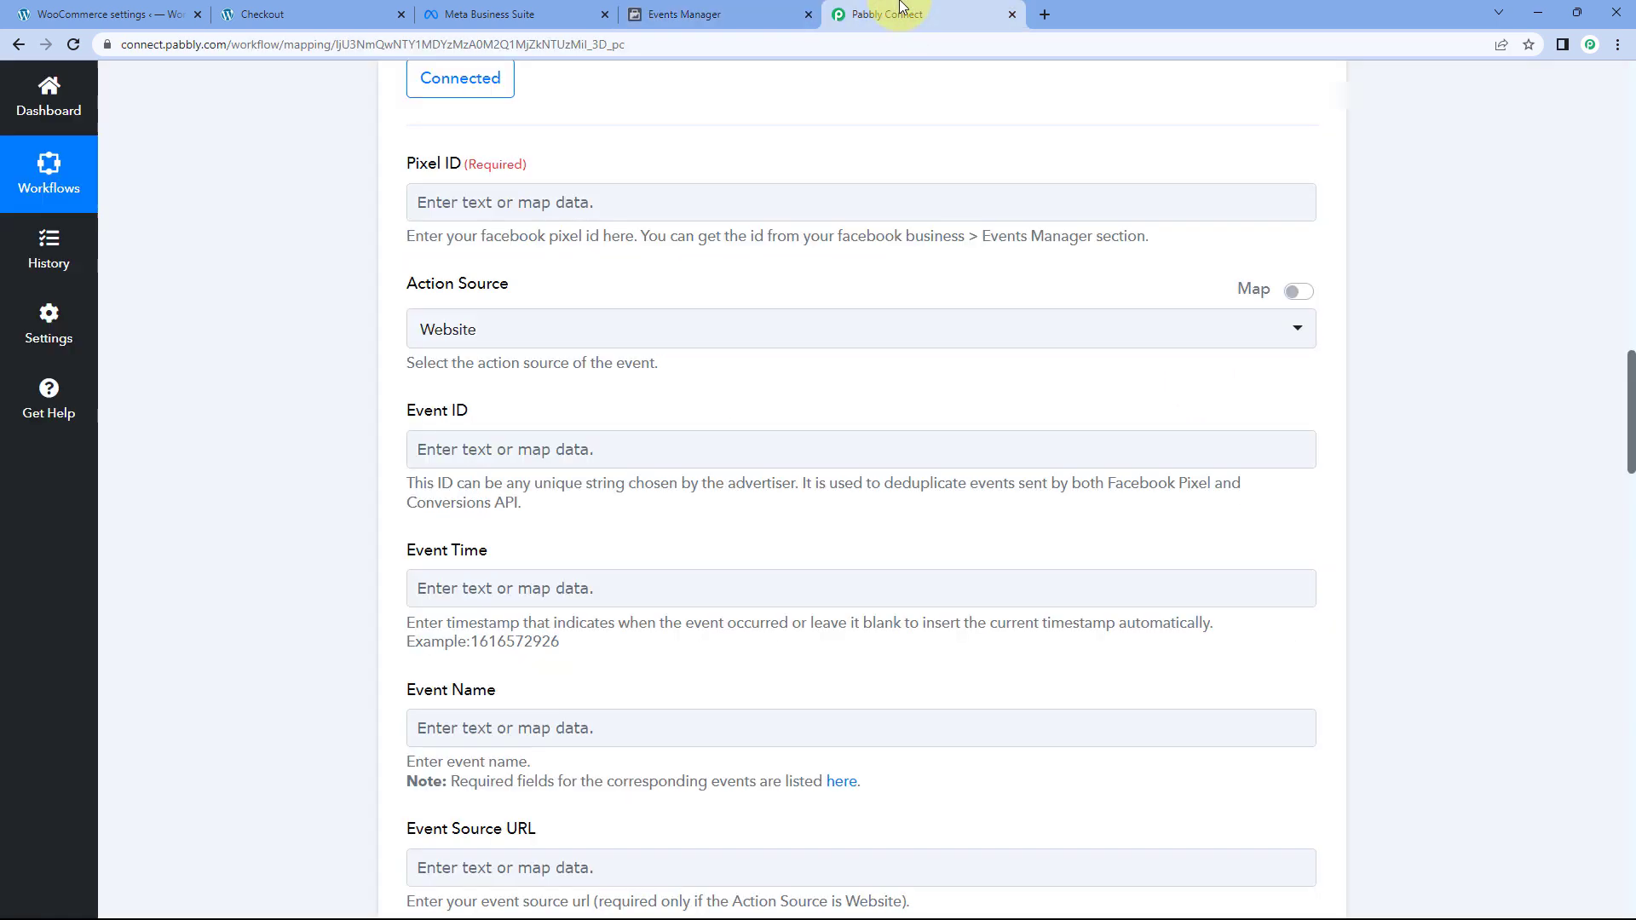
{"action": "key", "text": "ctrl+v"}
{"action": "right_click", "coordinate": [511, 213]}
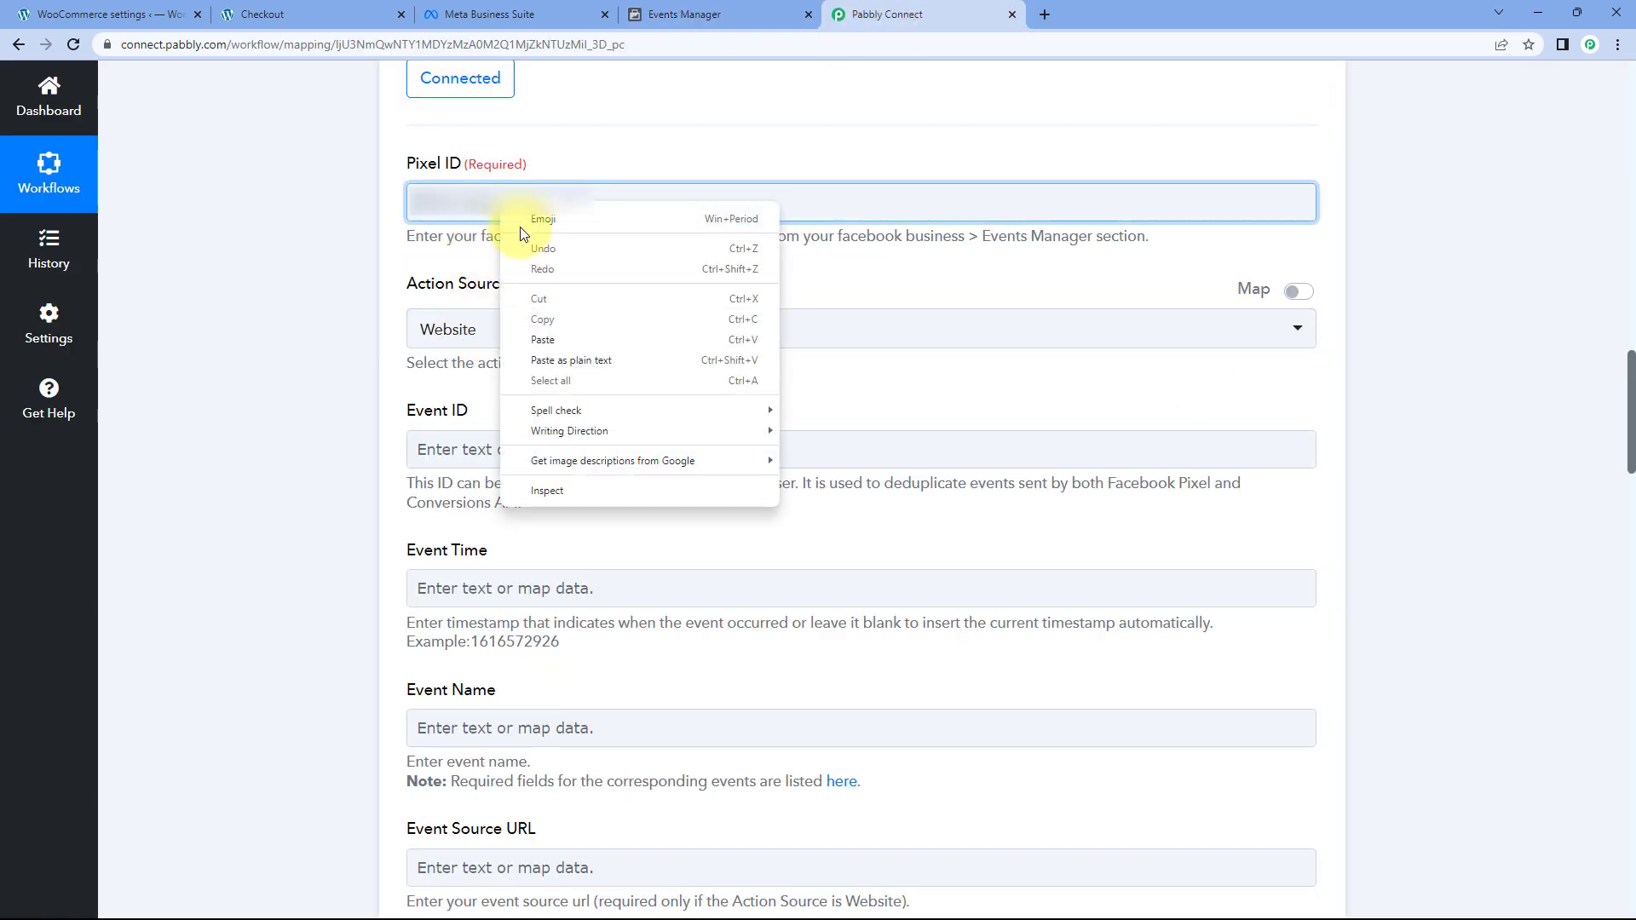
{"action": "left_click", "coordinate": [544, 344]}
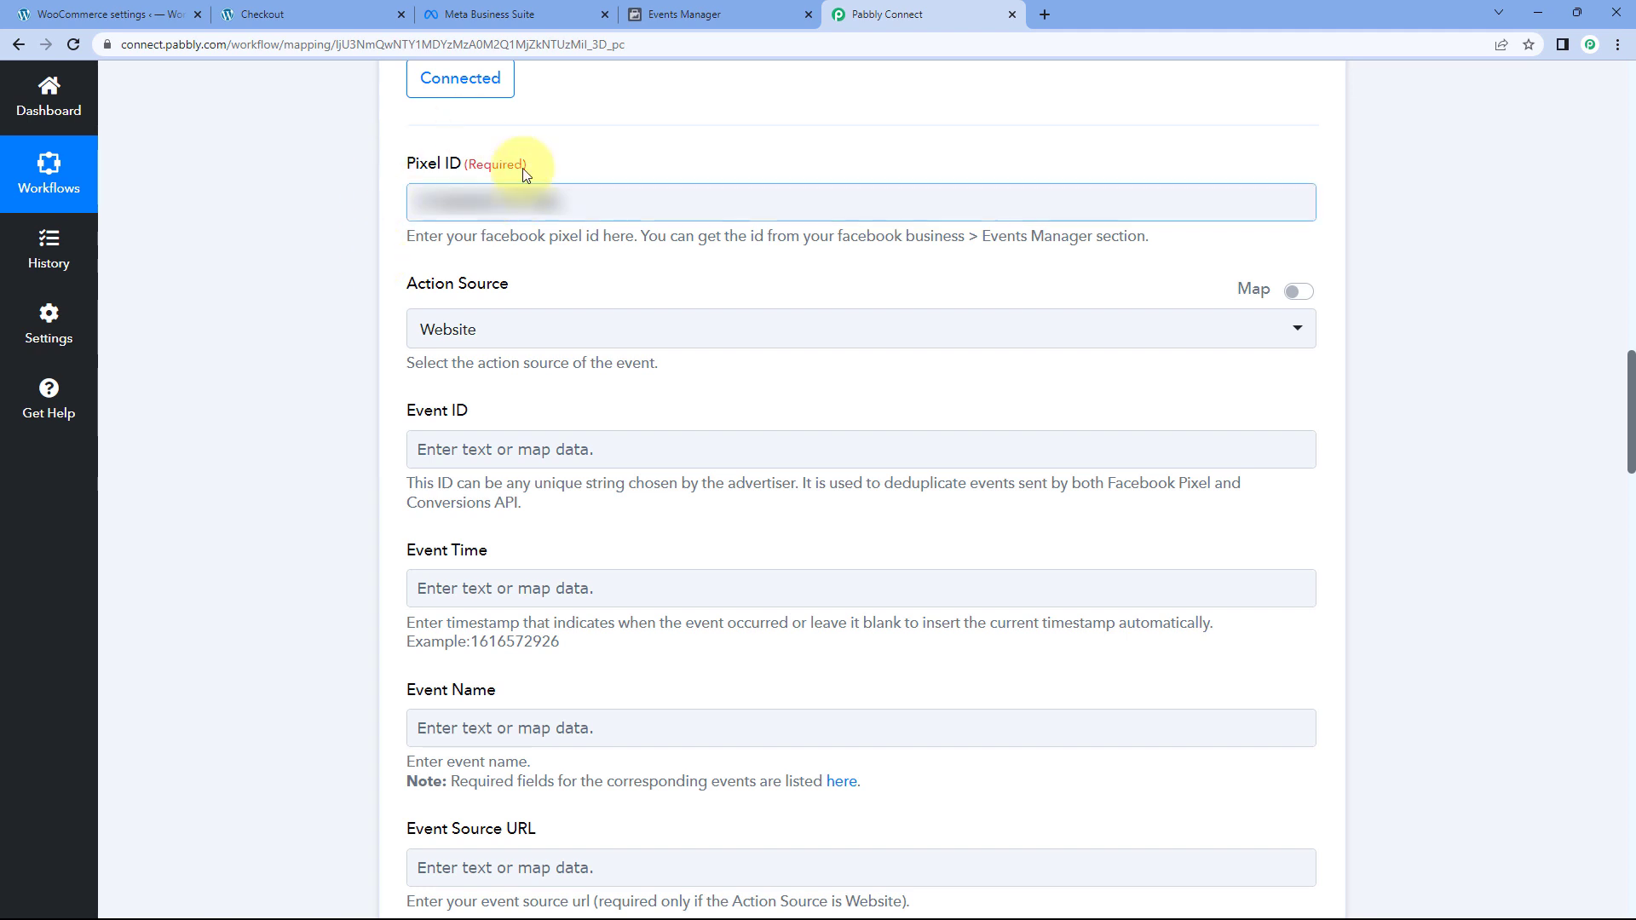
Set the Action Source of the purchase event to Website.
{"action": "scroll", "coordinate": [588, 267], "scroll_direction": "down", "scroll_amount": 1}
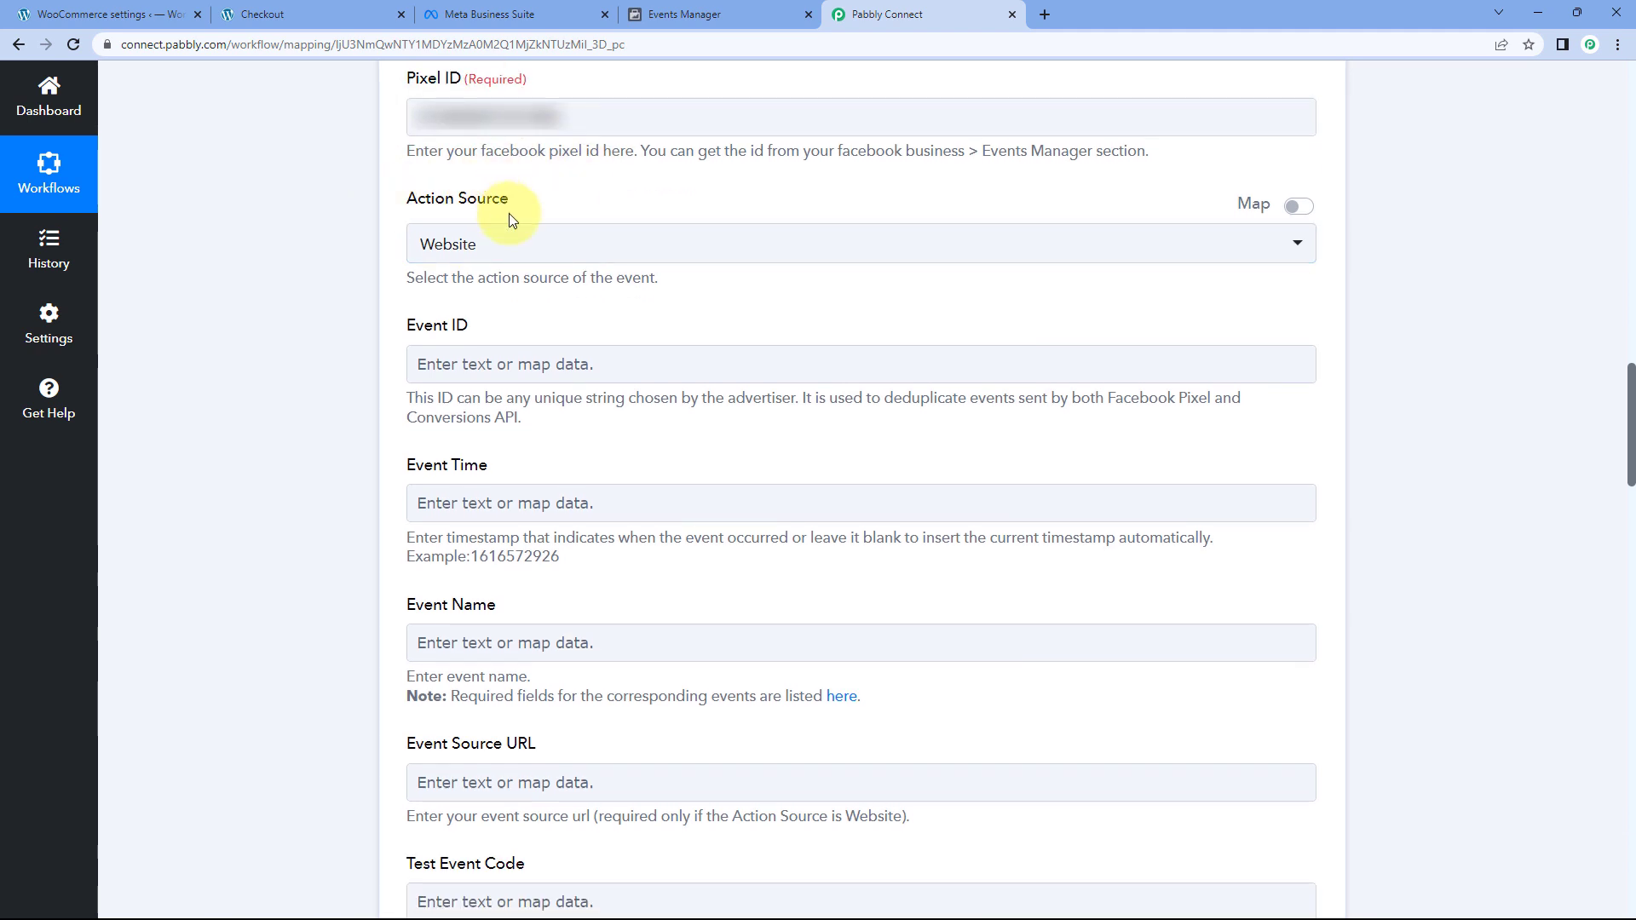
{"action": "left_click", "coordinate": [570, 249]}
{"action": "scroll", "coordinate": [400, 298], "scroll_direction": "down", "scroll_amount": 1}
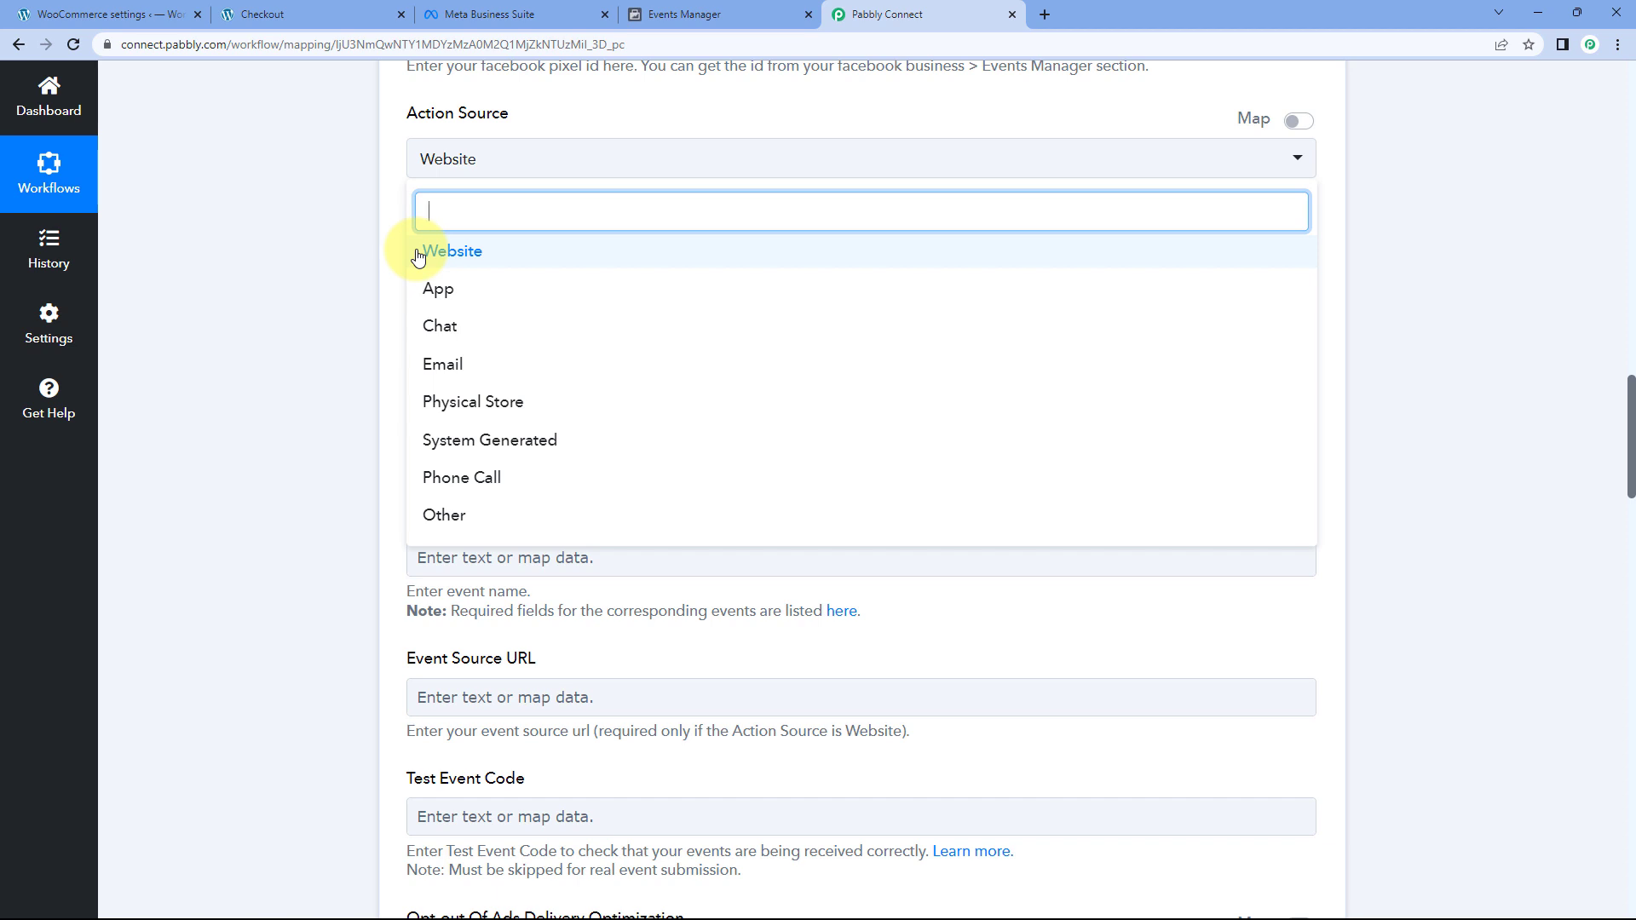
{"action": "left_click", "coordinate": [485, 254]}
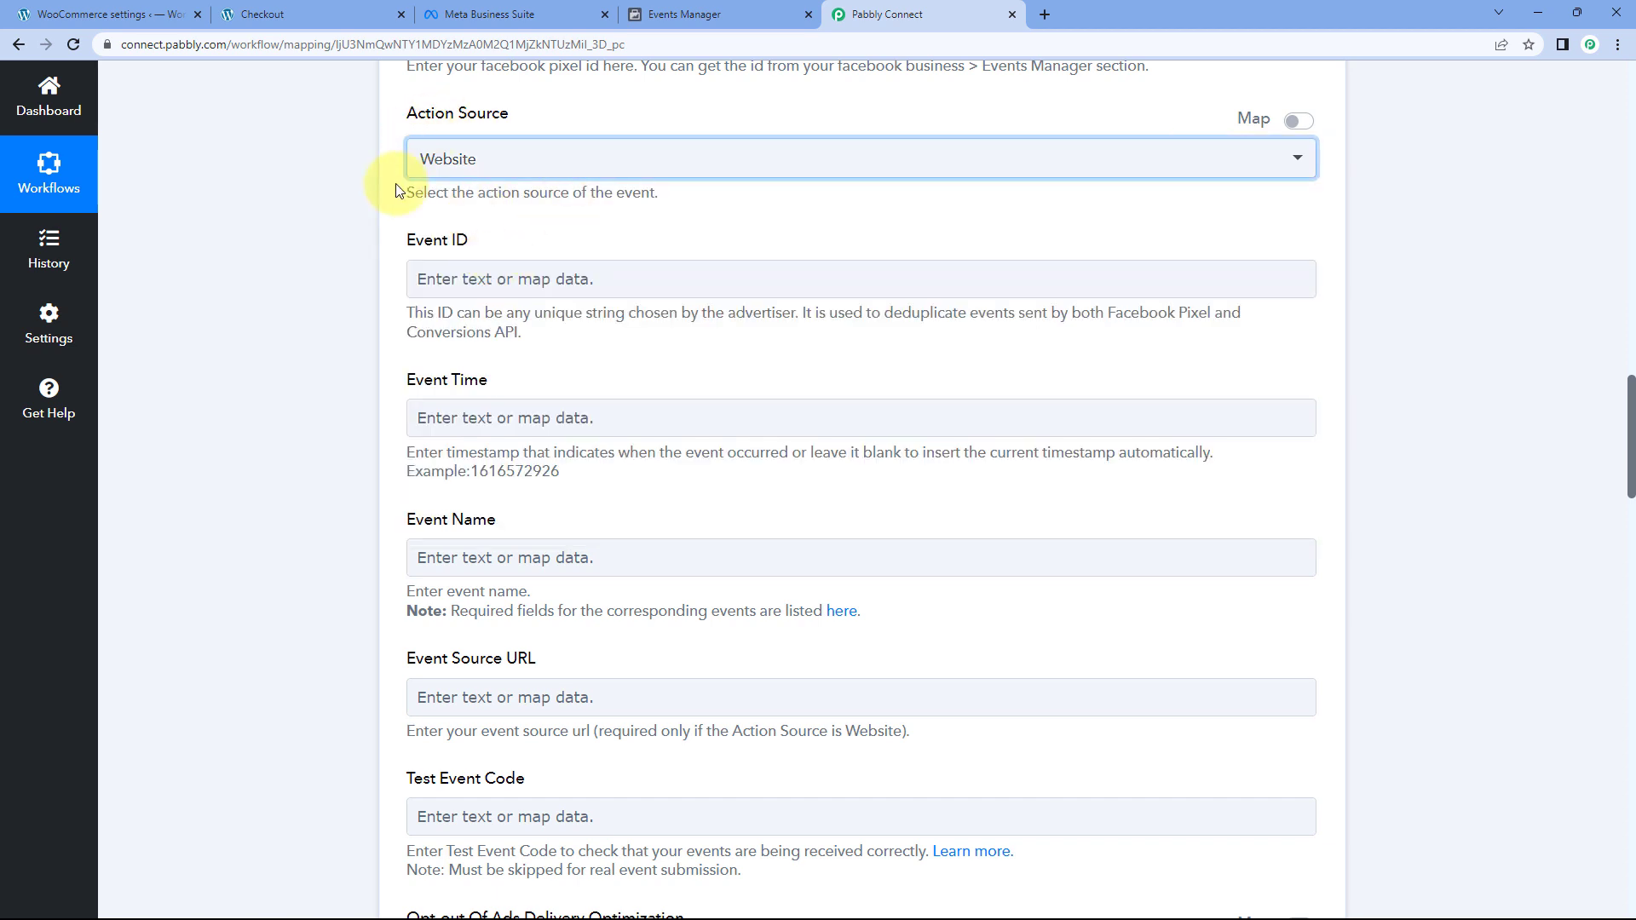
{"action": "left_click", "coordinate": [547, 232]}
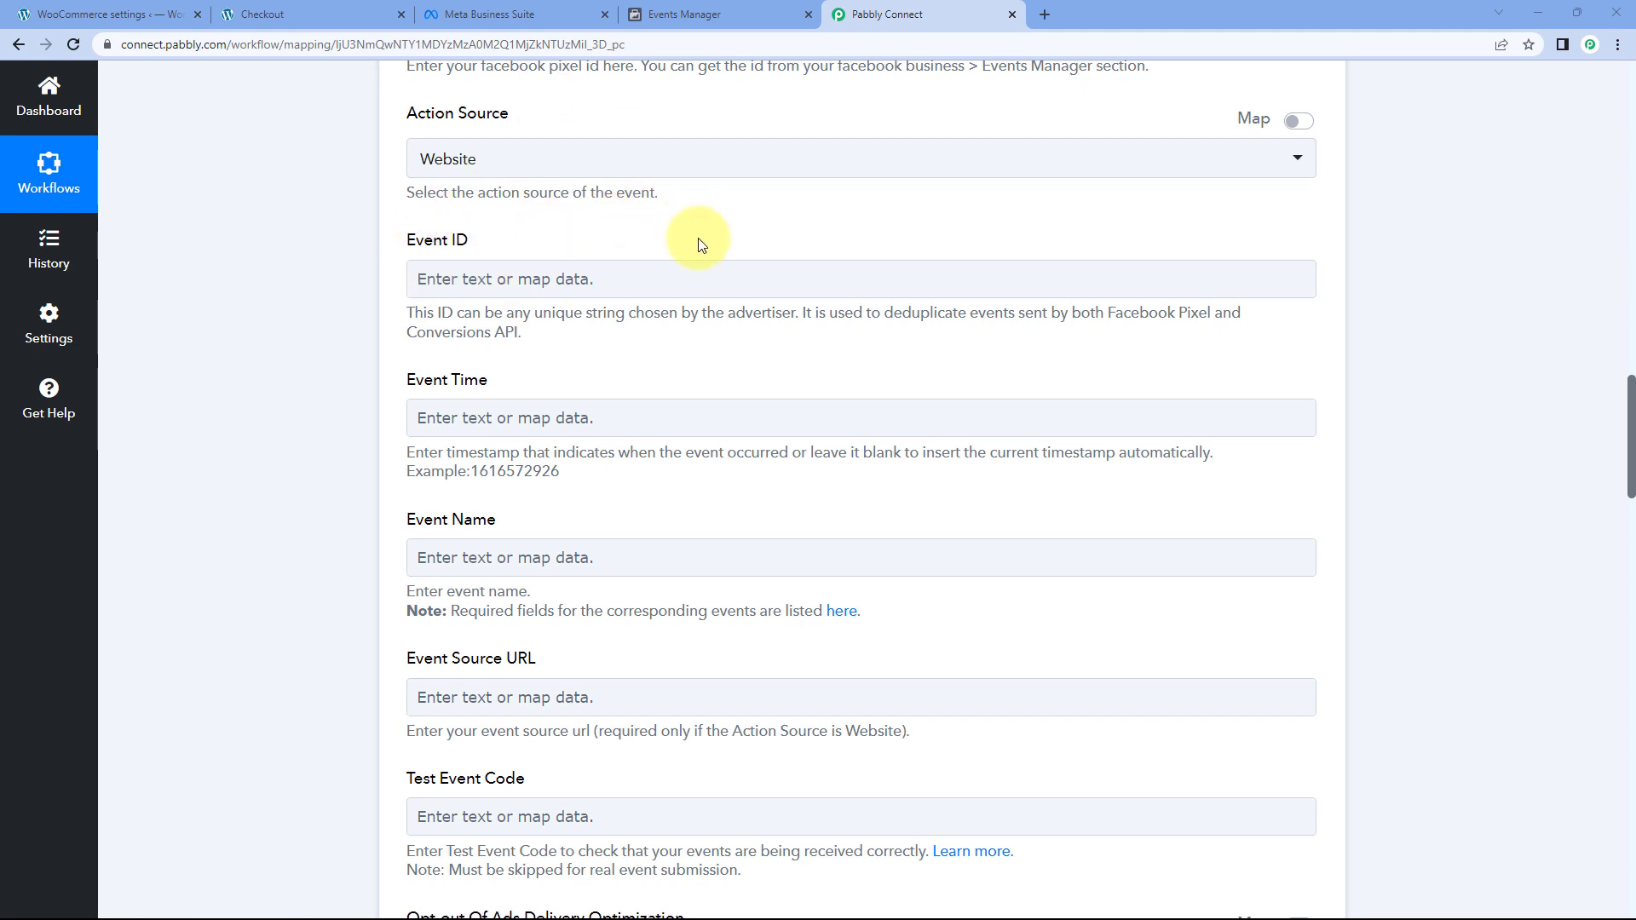
Look through the WooCommerce trigger's received response for the order's Id field.
{"action": "scroll", "coordinate": [738, 288], "scroll_direction": "up", "scroll_amount": 5}
{"action": "scroll", "coordinate": [738, 288], "scroll_direction": "up", "scroll_amount": 10}
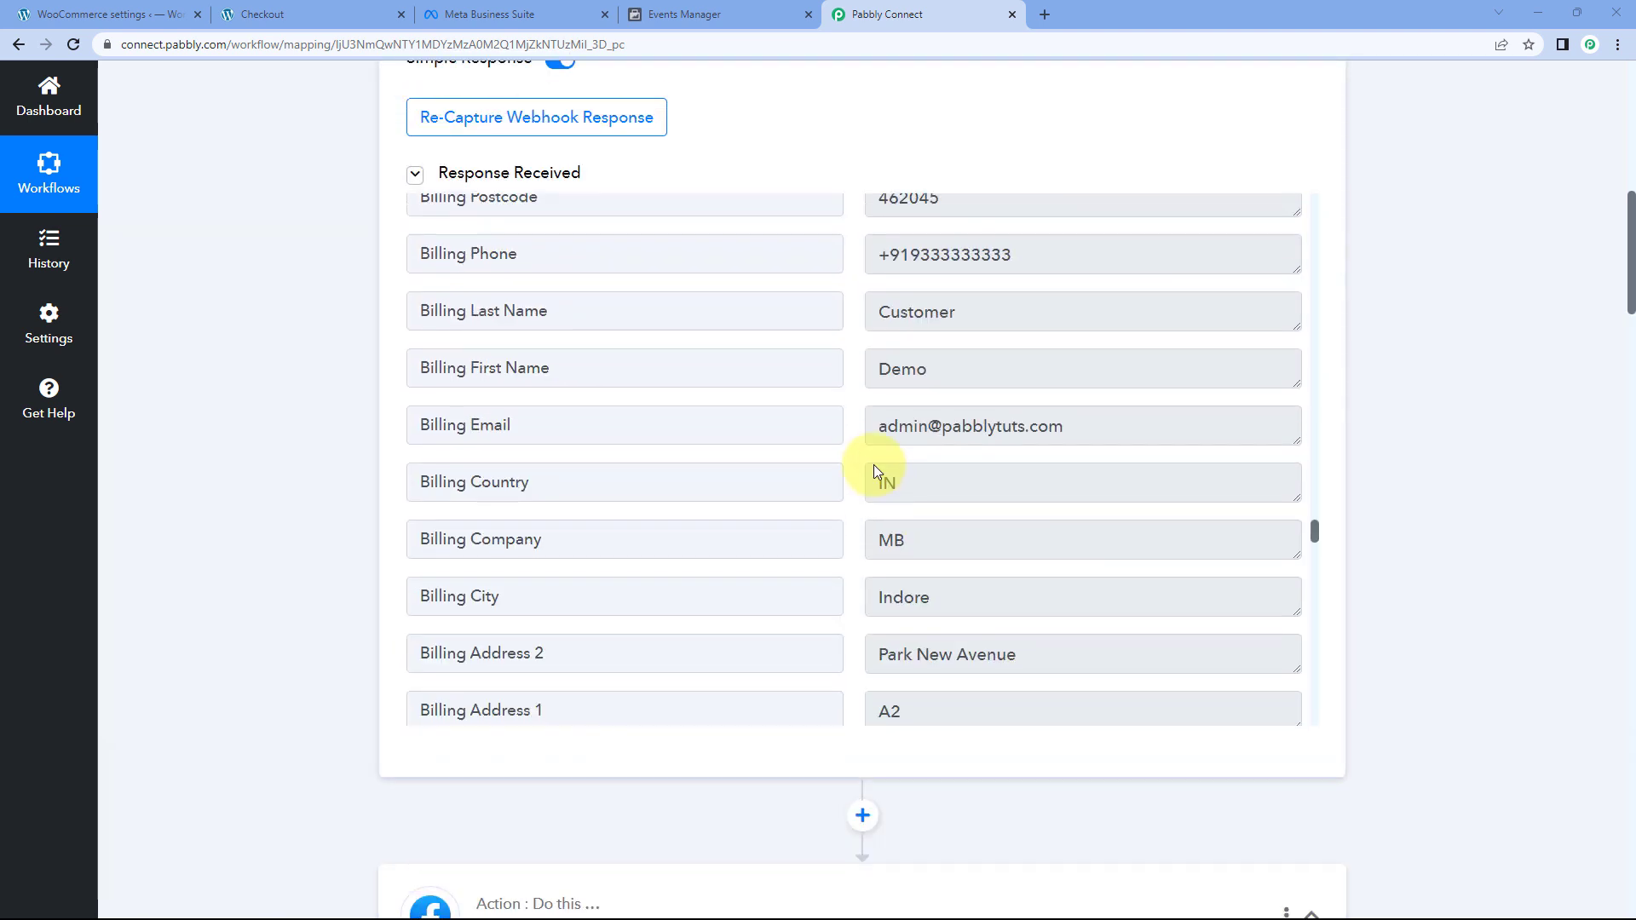
{"action": "scroll", "coordinate": [840, 461], "scroll_direction": "up", "scroll_amount": 10}
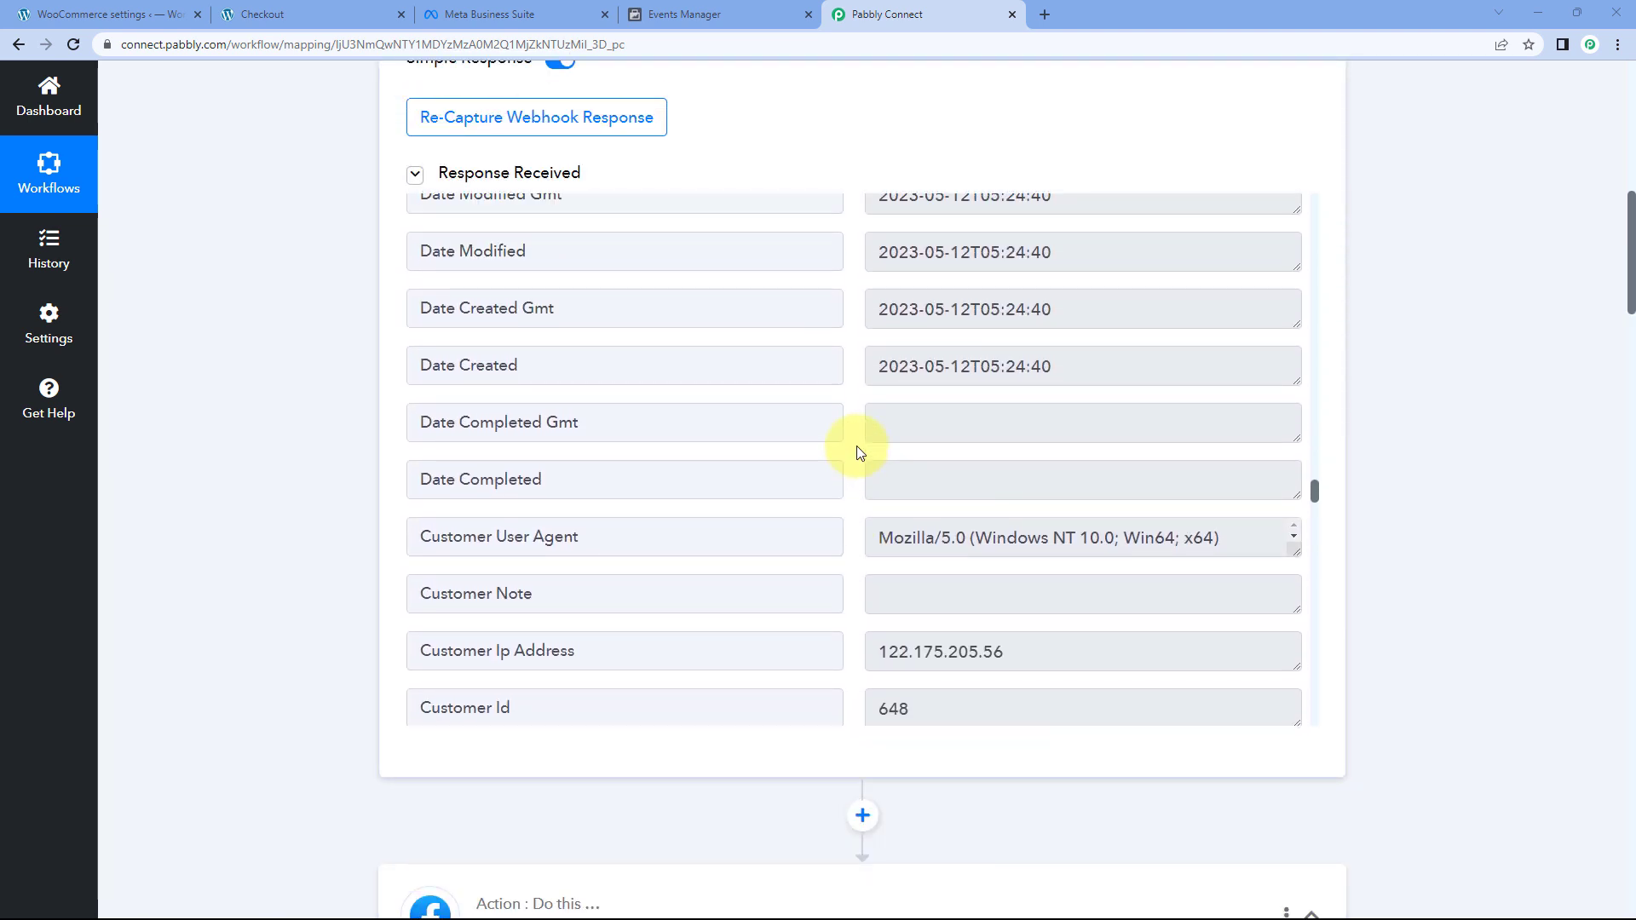
{"action": "scroll", "coordinate": [856, 447], "scroll_direction": "up", "scroll_amount": 4}
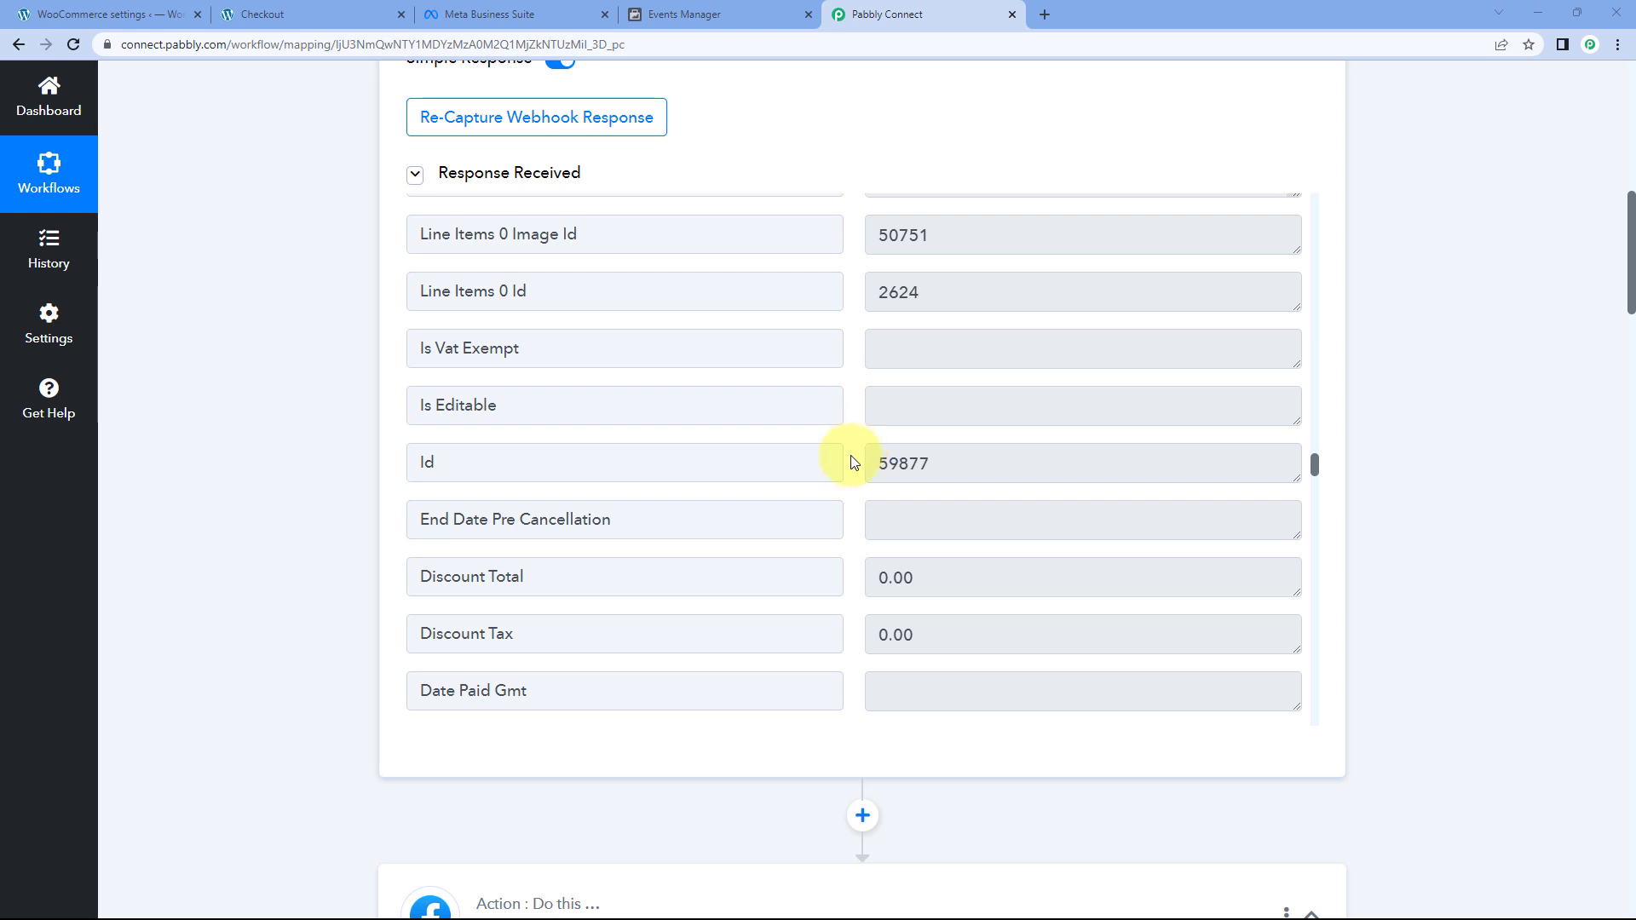
{"action": "left_click_drag", "start_coordinate": [963, 461], "coordinate": [929, 466]}
{"action": "left_click", "coordinate": [854, 458]}
{"action": "left_click", "coordinate": [851, 446]}
{"action": "double_click", "coordinate": [899, 460]}
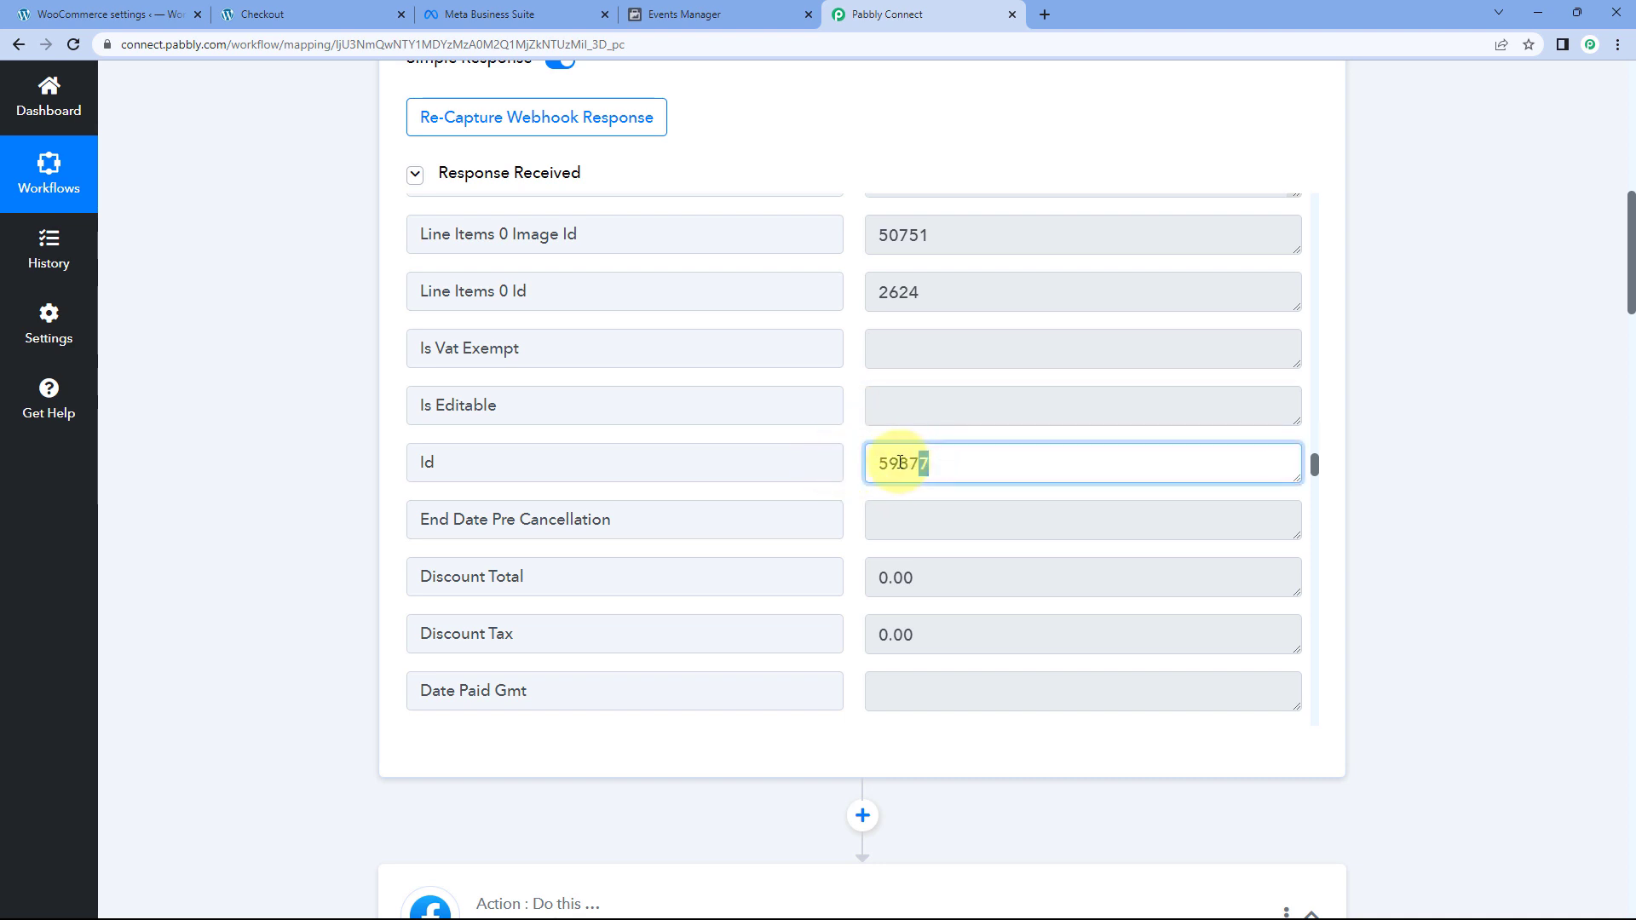
{"action": "left_click", "coordinate": [846, 456]}
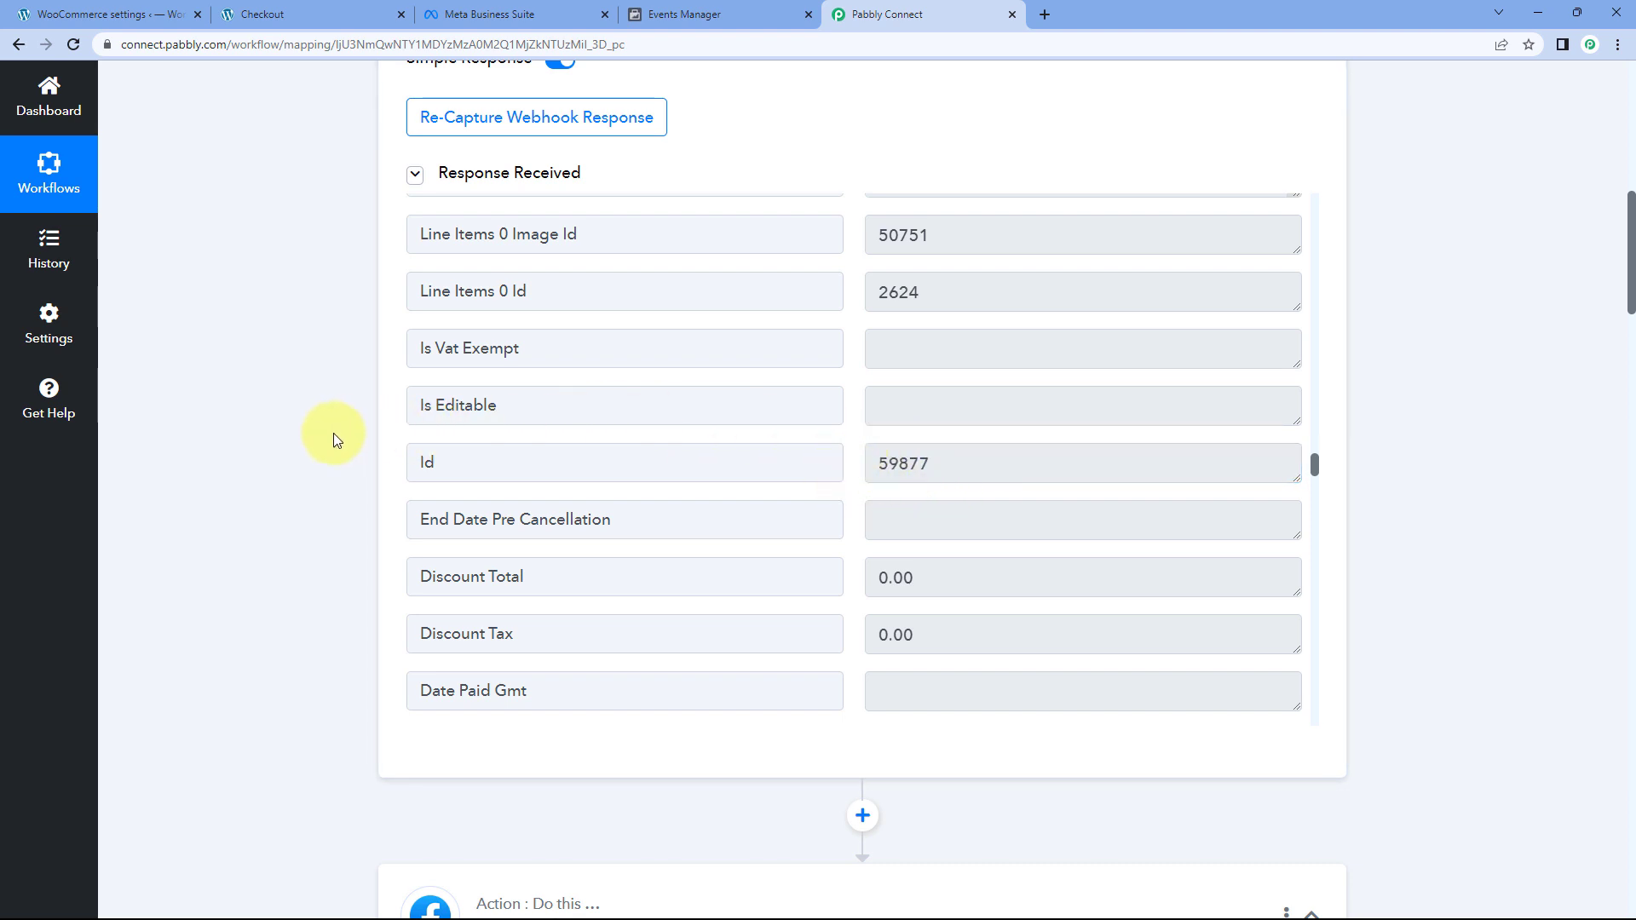
Map the Event ID to the order's Id from the WooCommerce New Order Created data, filtering the fields by ID.
{"action": "scroll", "coordinate": [334, 432], "scroll_direction": "down", "scroll_amount": 15}
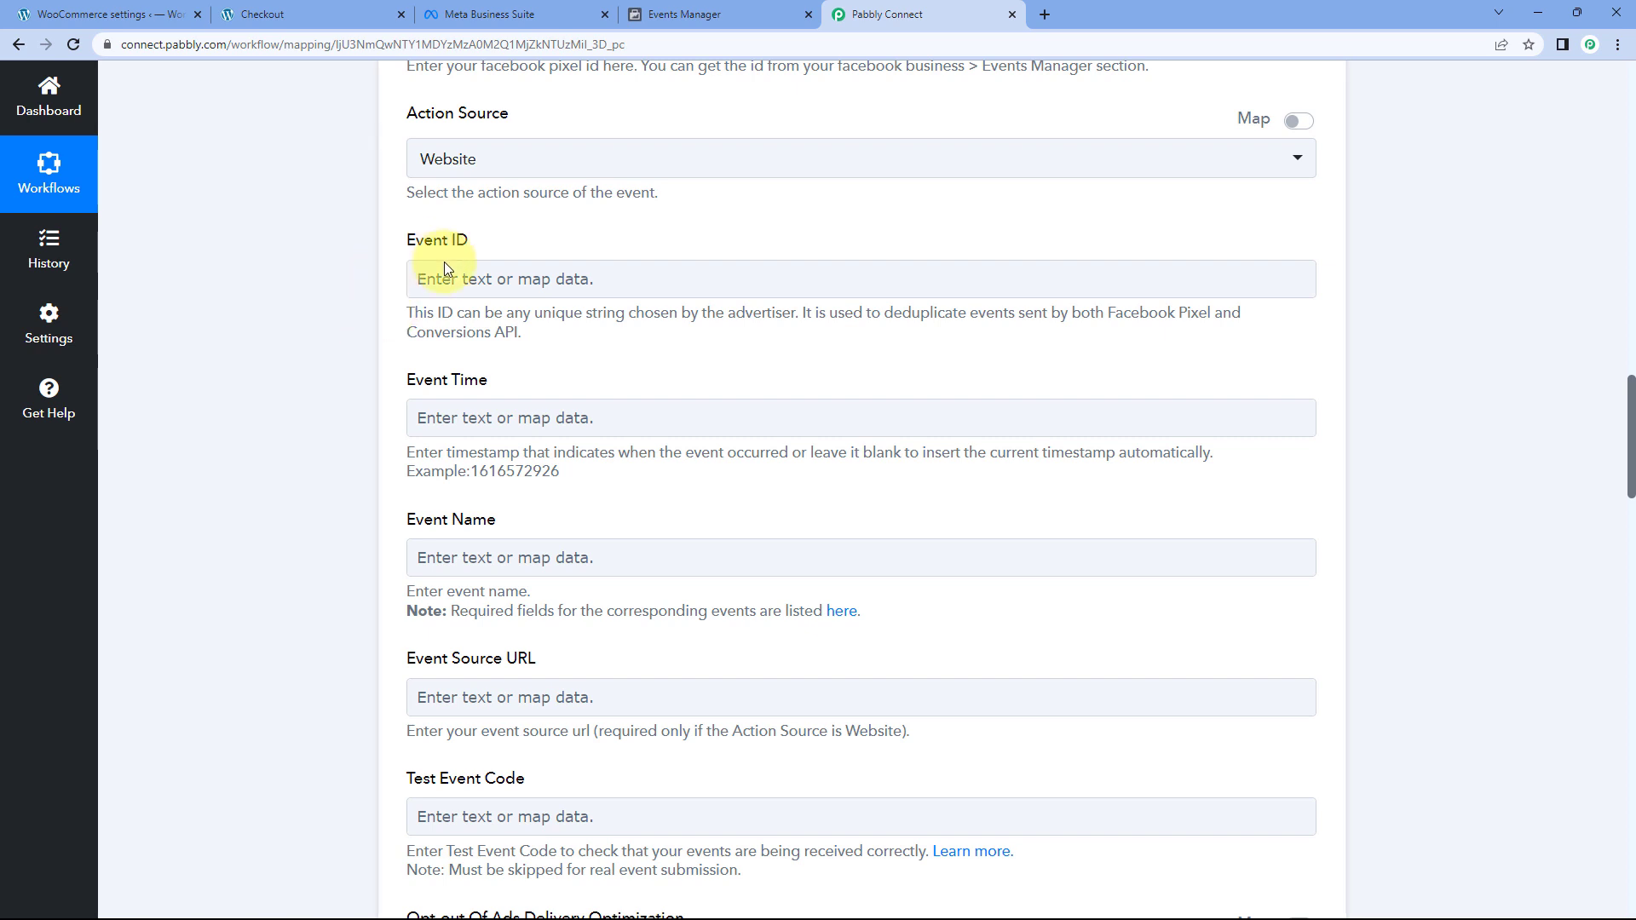
{"action": "left_click", "coordinate": [478, 277]}
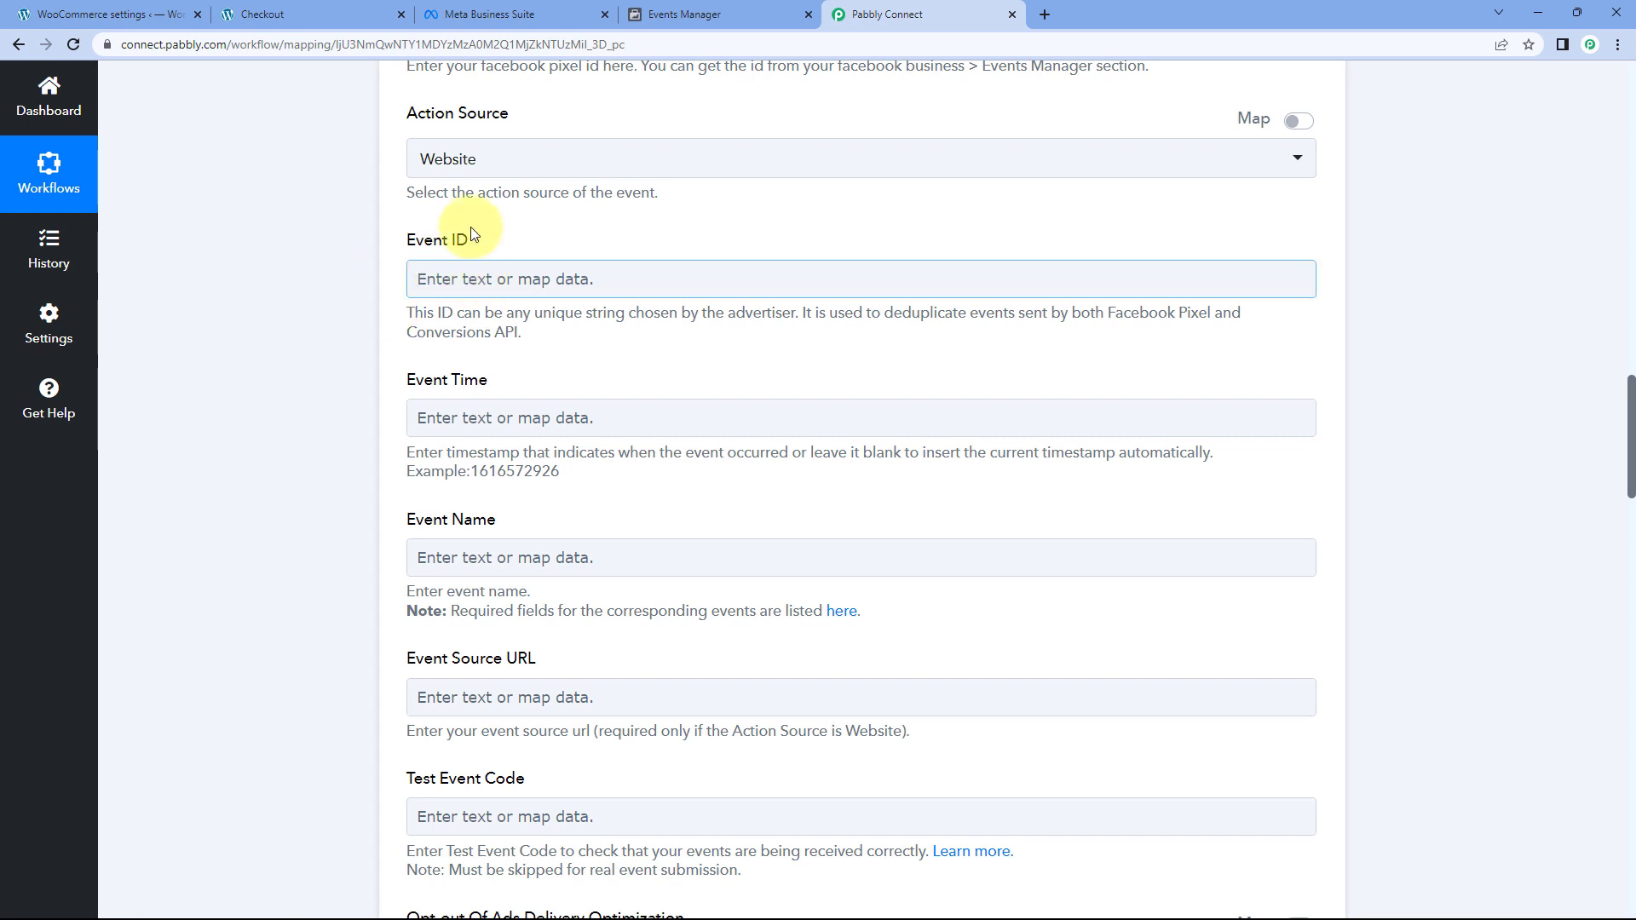
{"action": "left_click", "coordinate": [447, 278]}
{"action": "scroll", "coordinate": [350, 282], "scroll_direction": "down", "scroll_amount": 1}
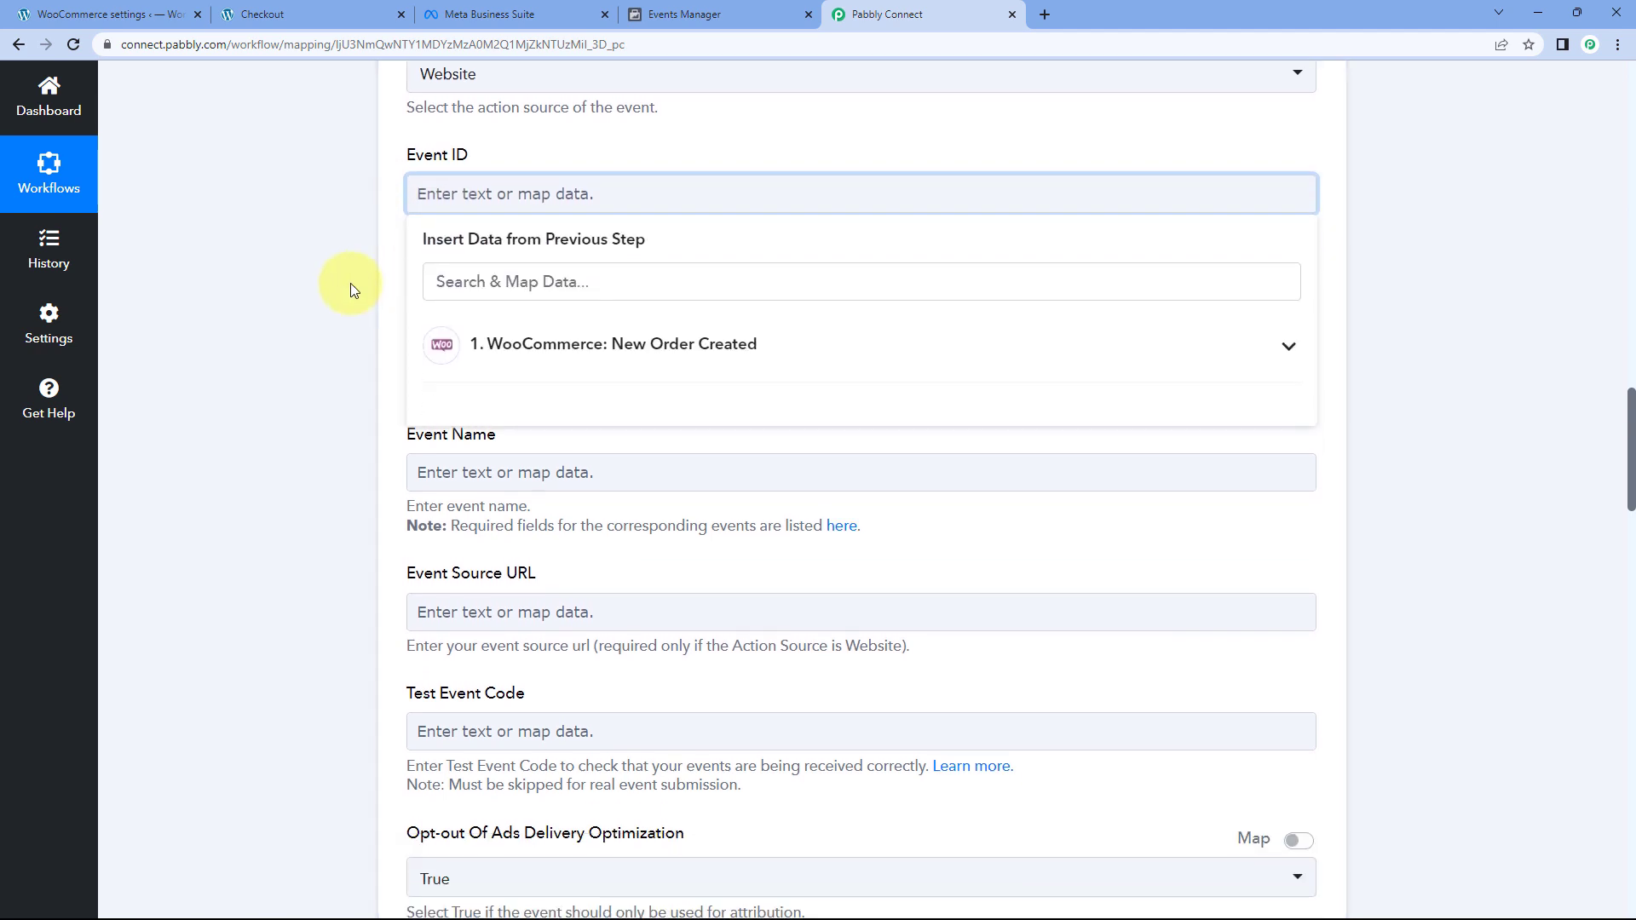
{"action": "left_click", "coordinate": [464, 350]}
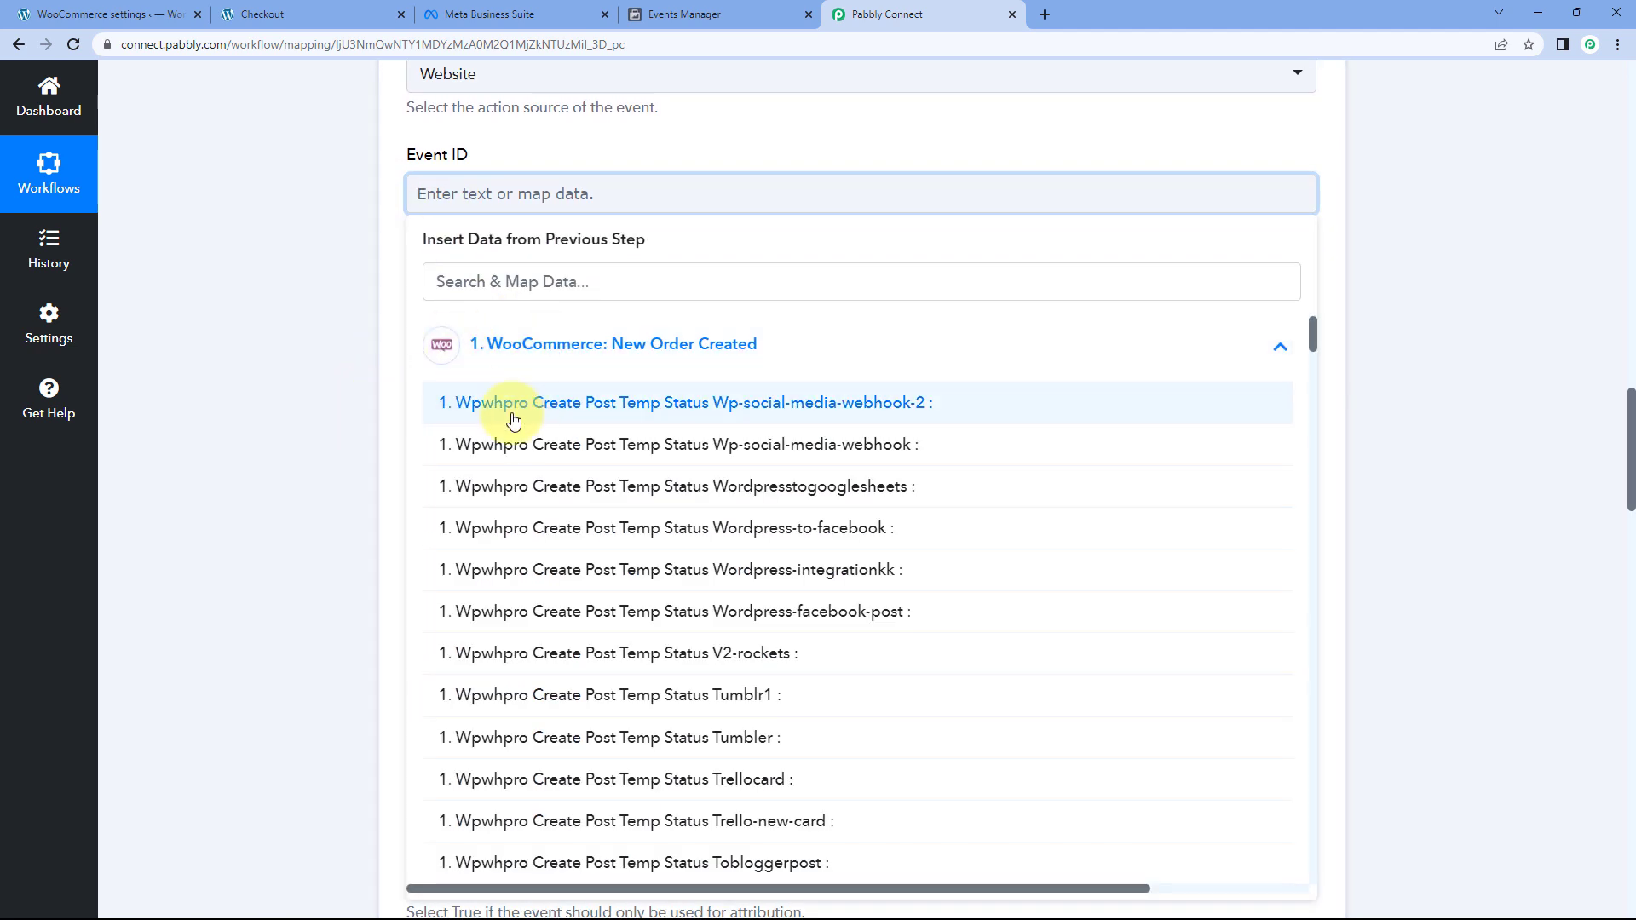
{"action": "scroll", "coordinate": [520, 418], "scroll_direction": "down", "scroll_amount": 9}
{"action": "scroll", "coordinate": [554, 427], "scroll_direction": "down", "scroll_amount": 12}
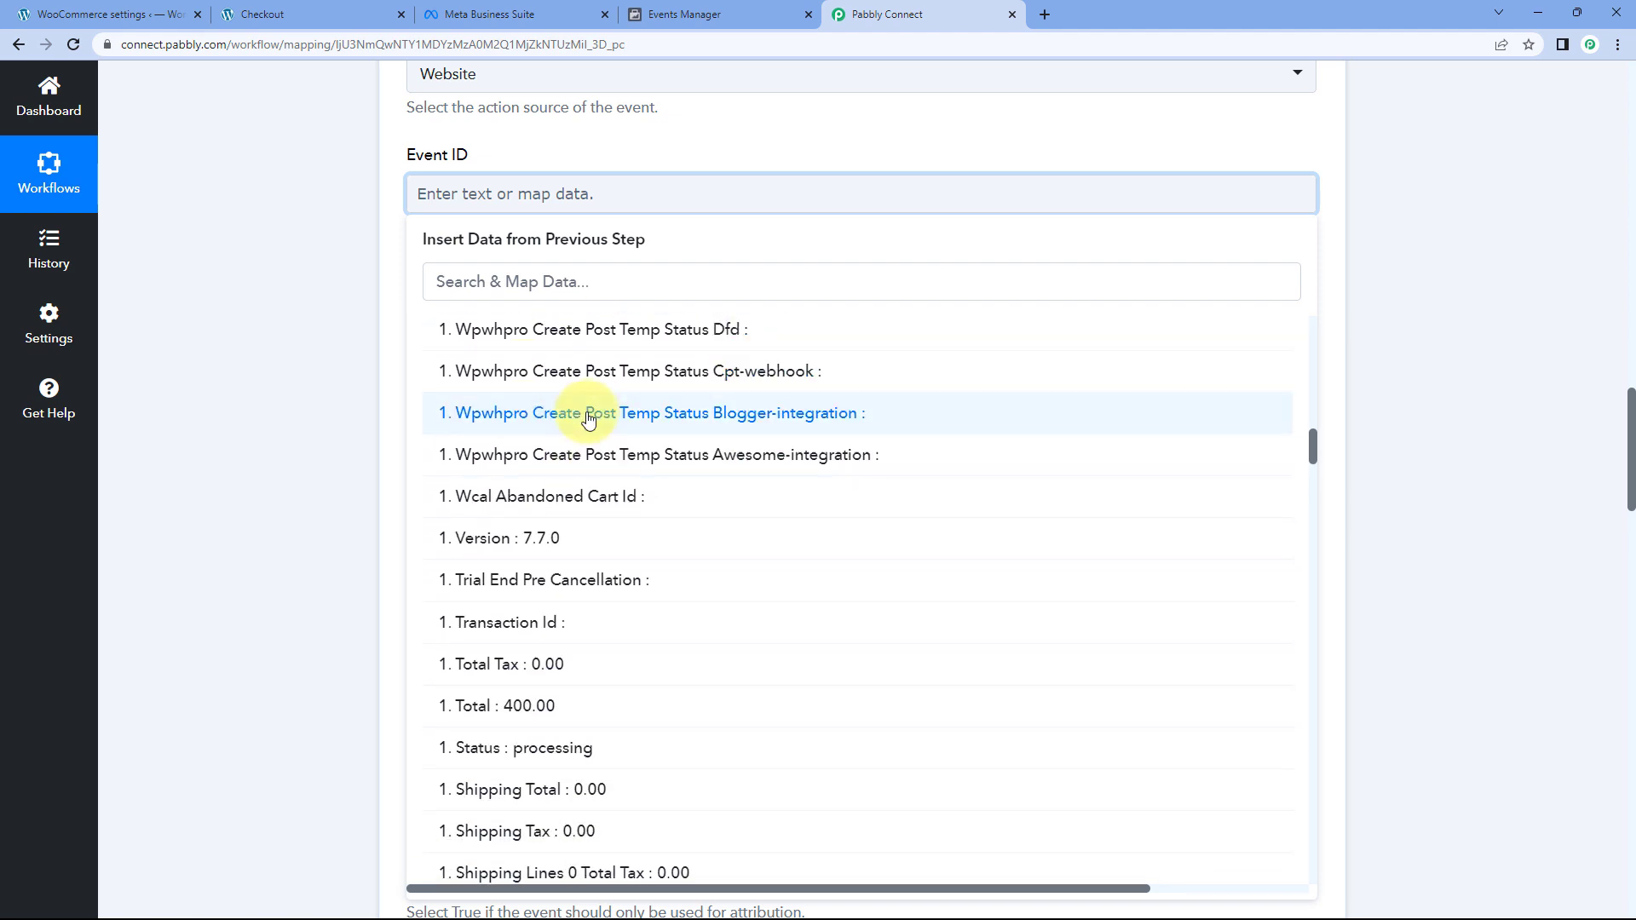
{"action": "scroll", "coordinate": [585, 418], "scroll_direction": "down", "scroll_amount": 10}
{"action": "scroll", "coordinate": [580, 400], "scroll_direction": "down", "scroll_amount": 7}
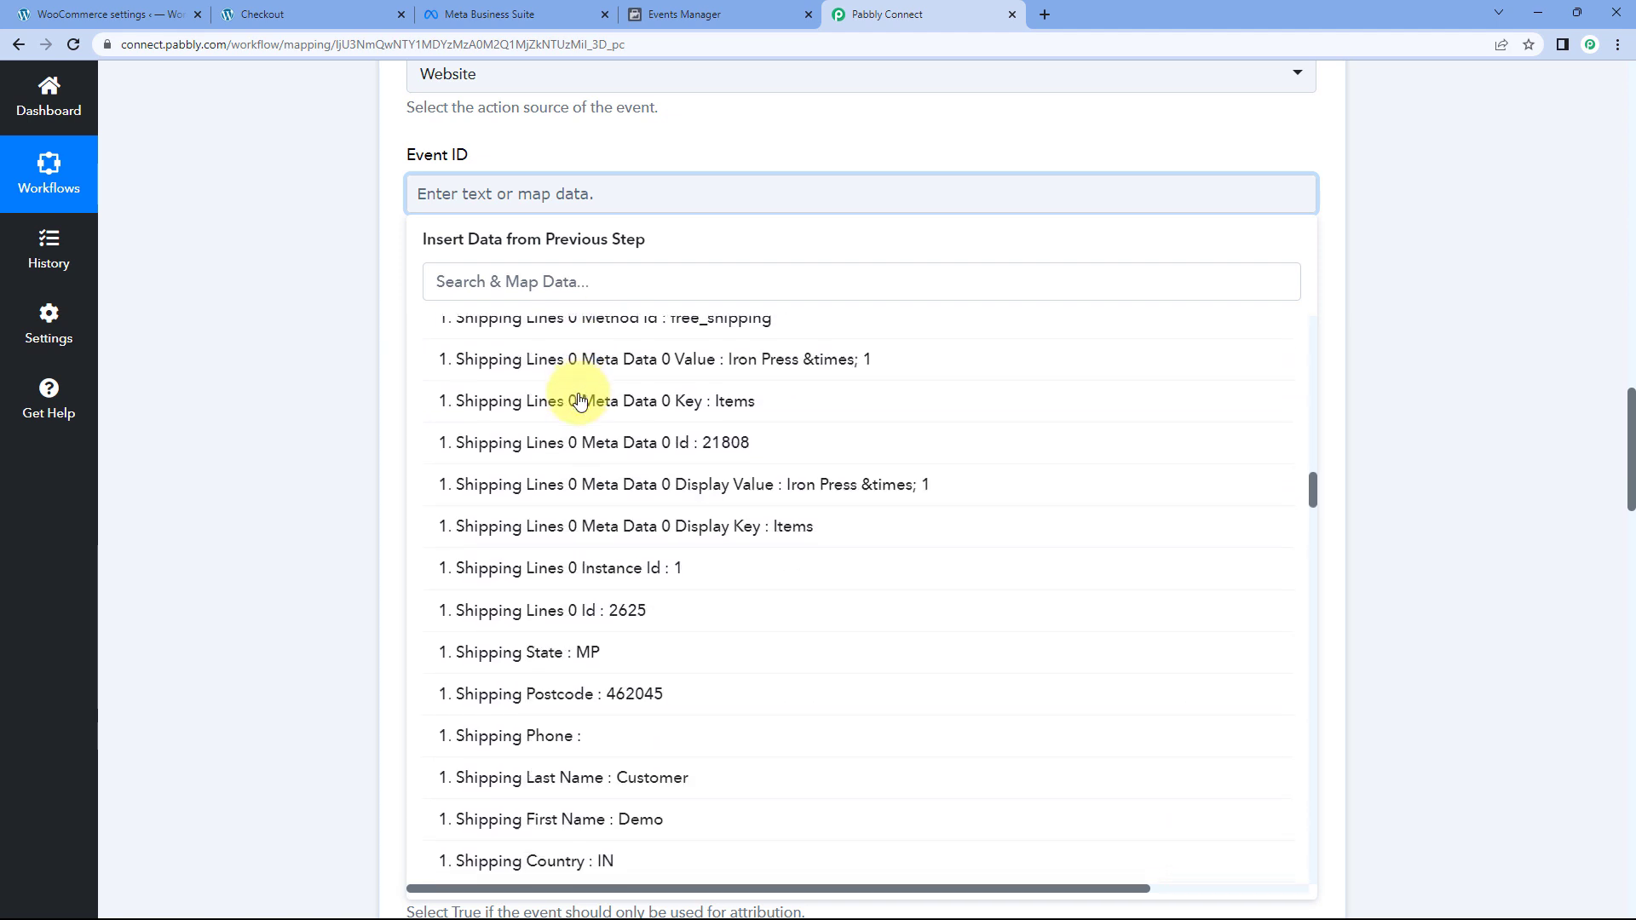
{"action": "scroll", "coordinate": [579, 403], "scroll_direction": "down", "scroll_amount": 6}
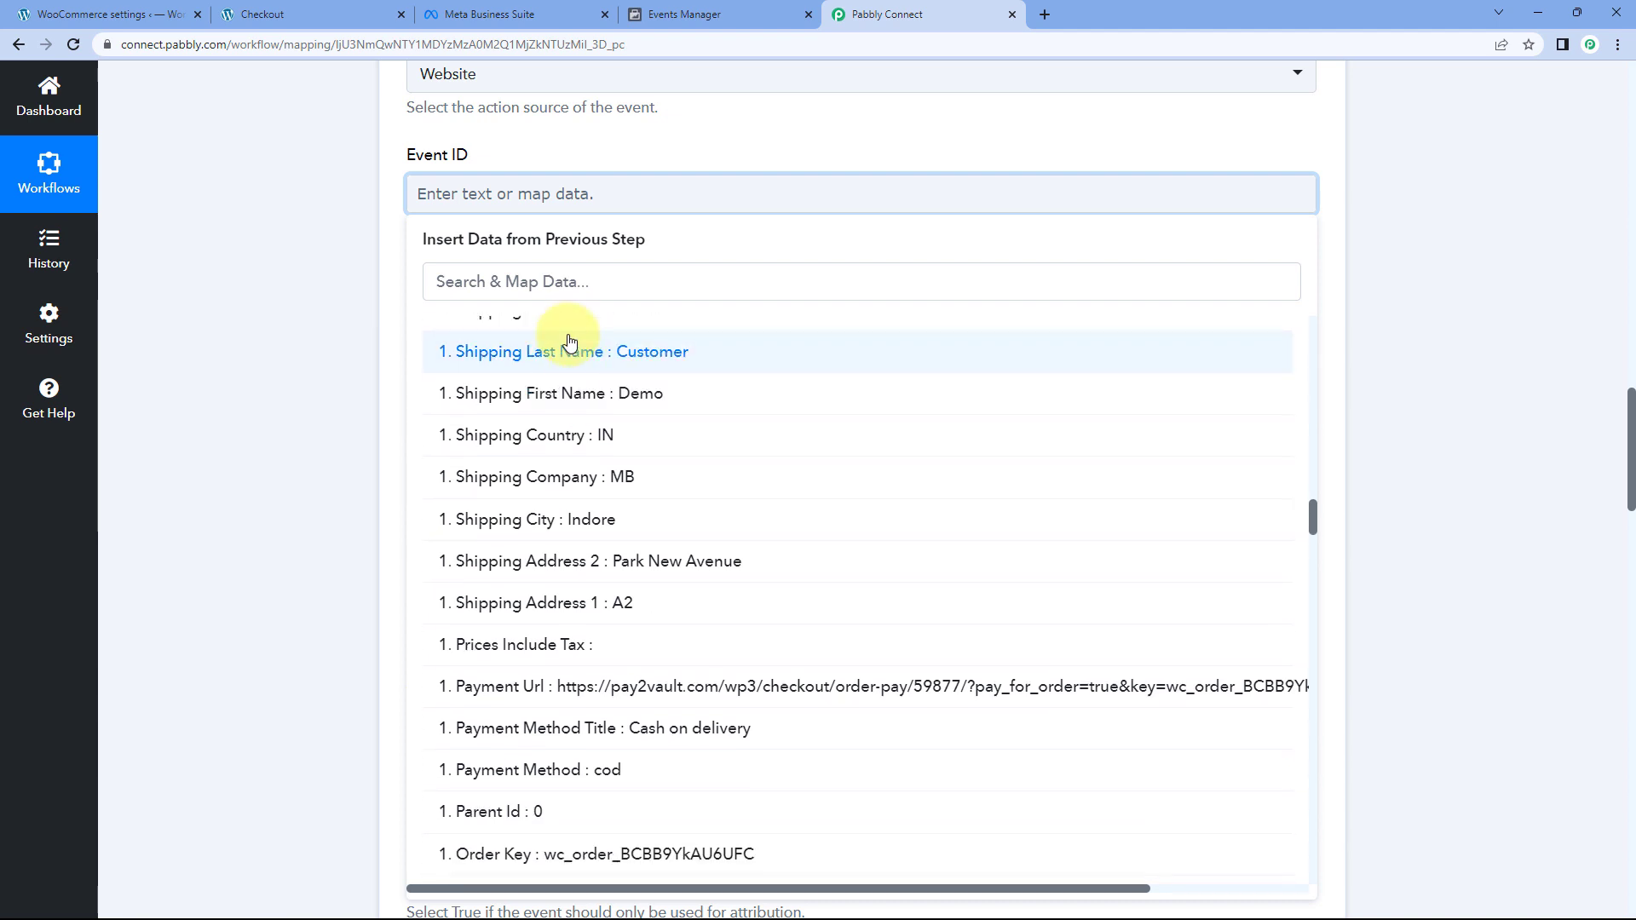
{"action": "left_click", "coordinate": [546, 279]}
{"action": "type", "text": "ID"}
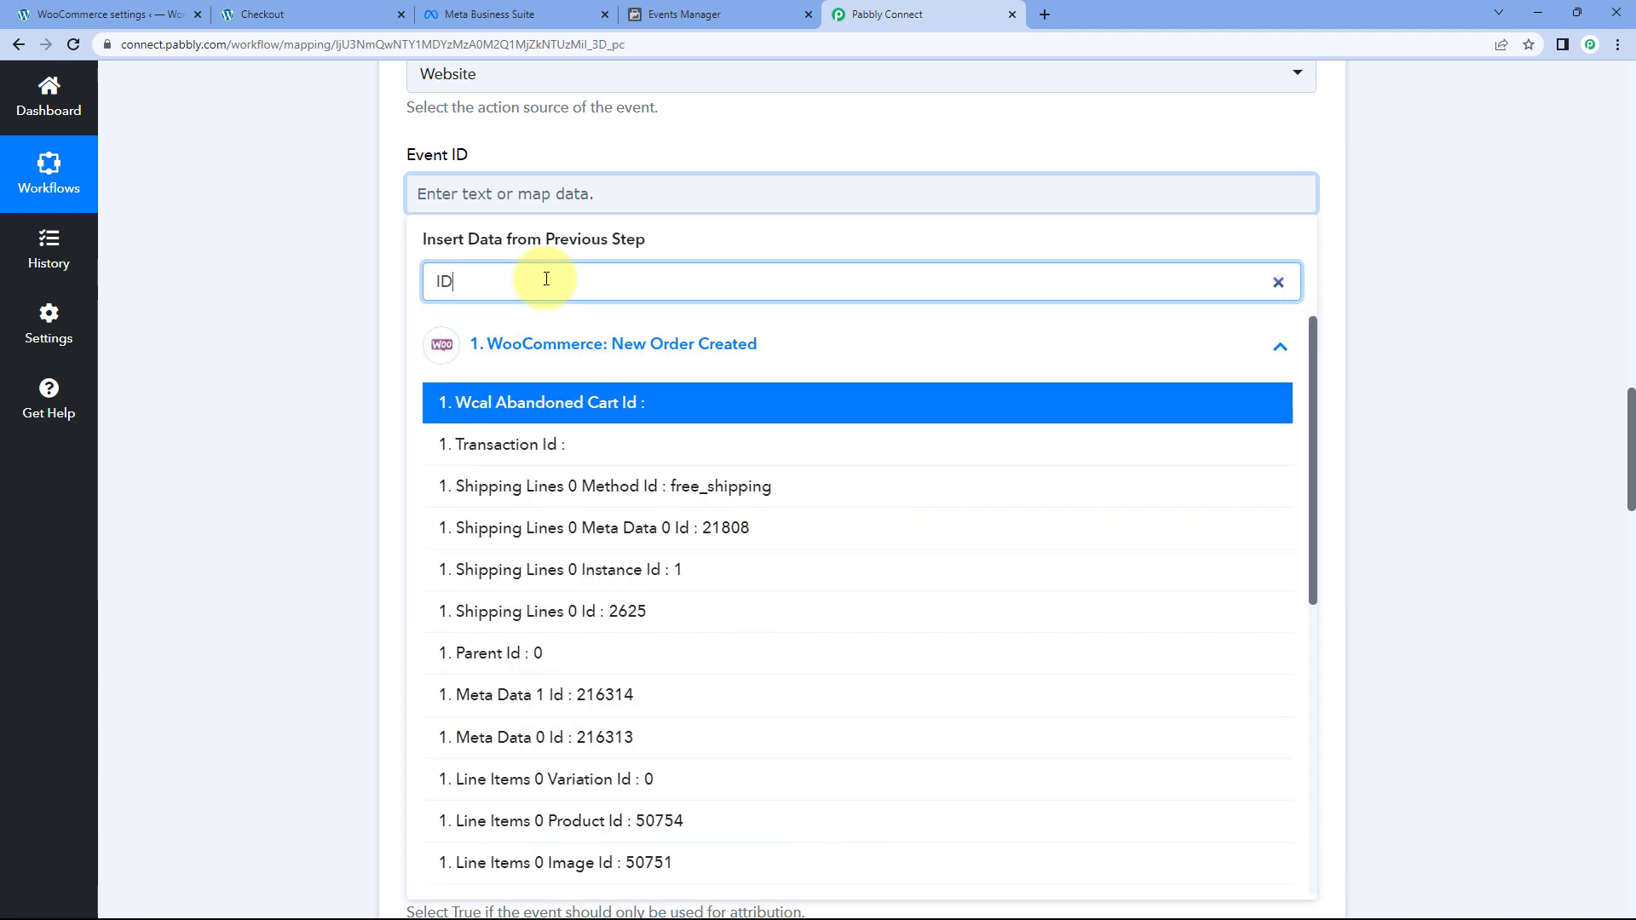
{"action": "scroll", "coordinate": [601, 490], "scroll_direction": "down", "scroll_amount": 3}
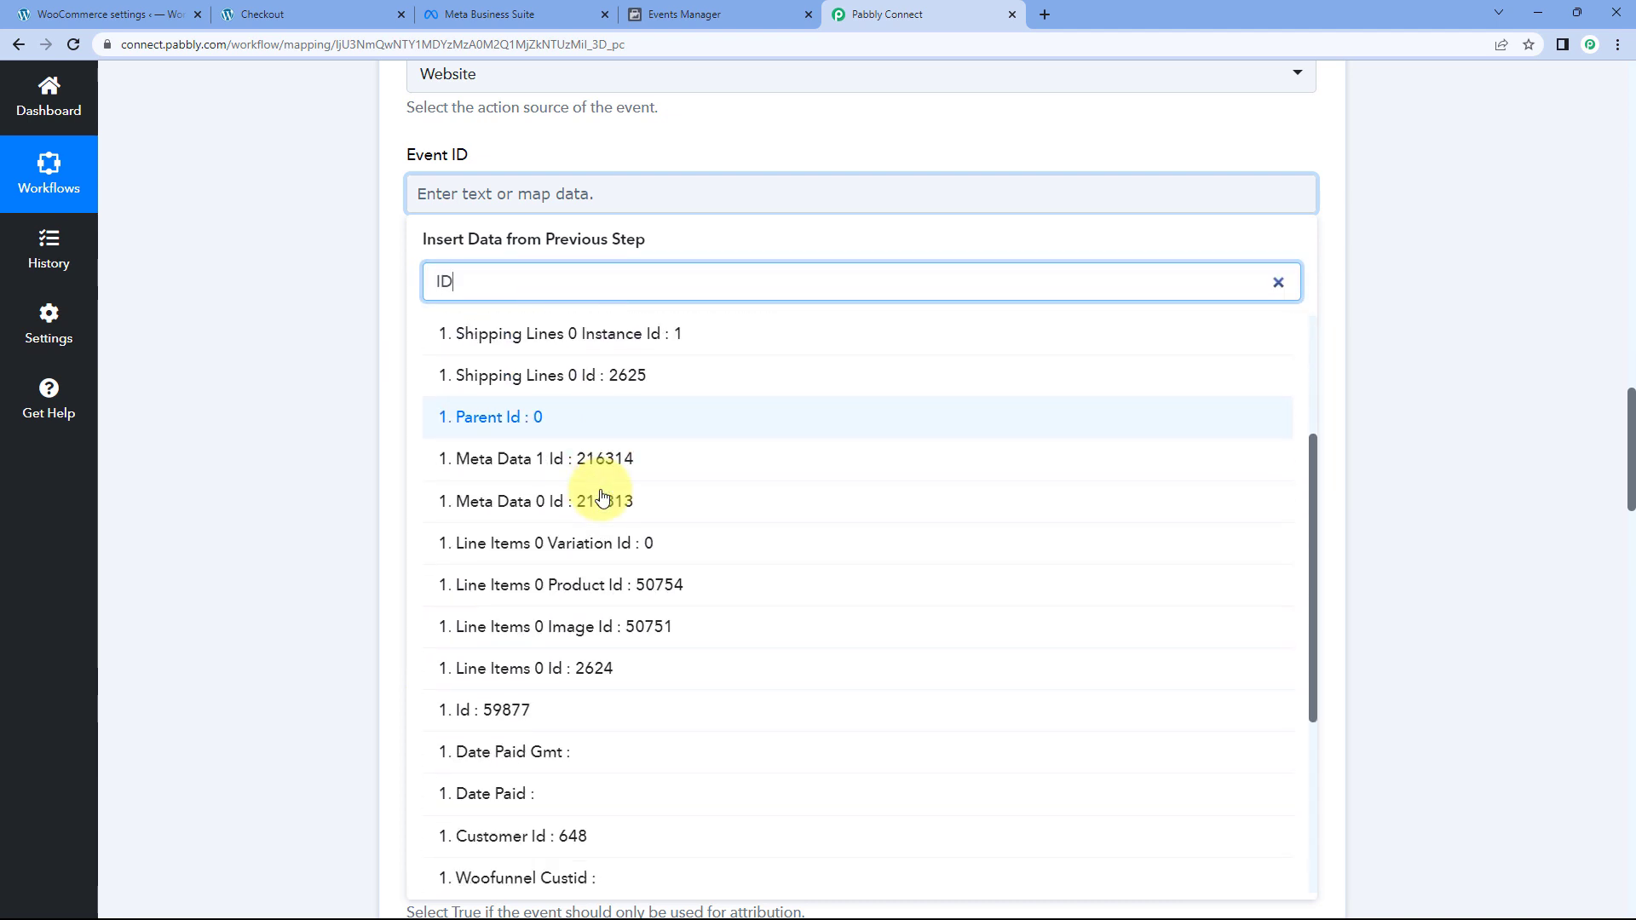
{"action": "scroll", "coordinate": [601, 496], "scroll_direction": "down", "scroll_amount": 1}
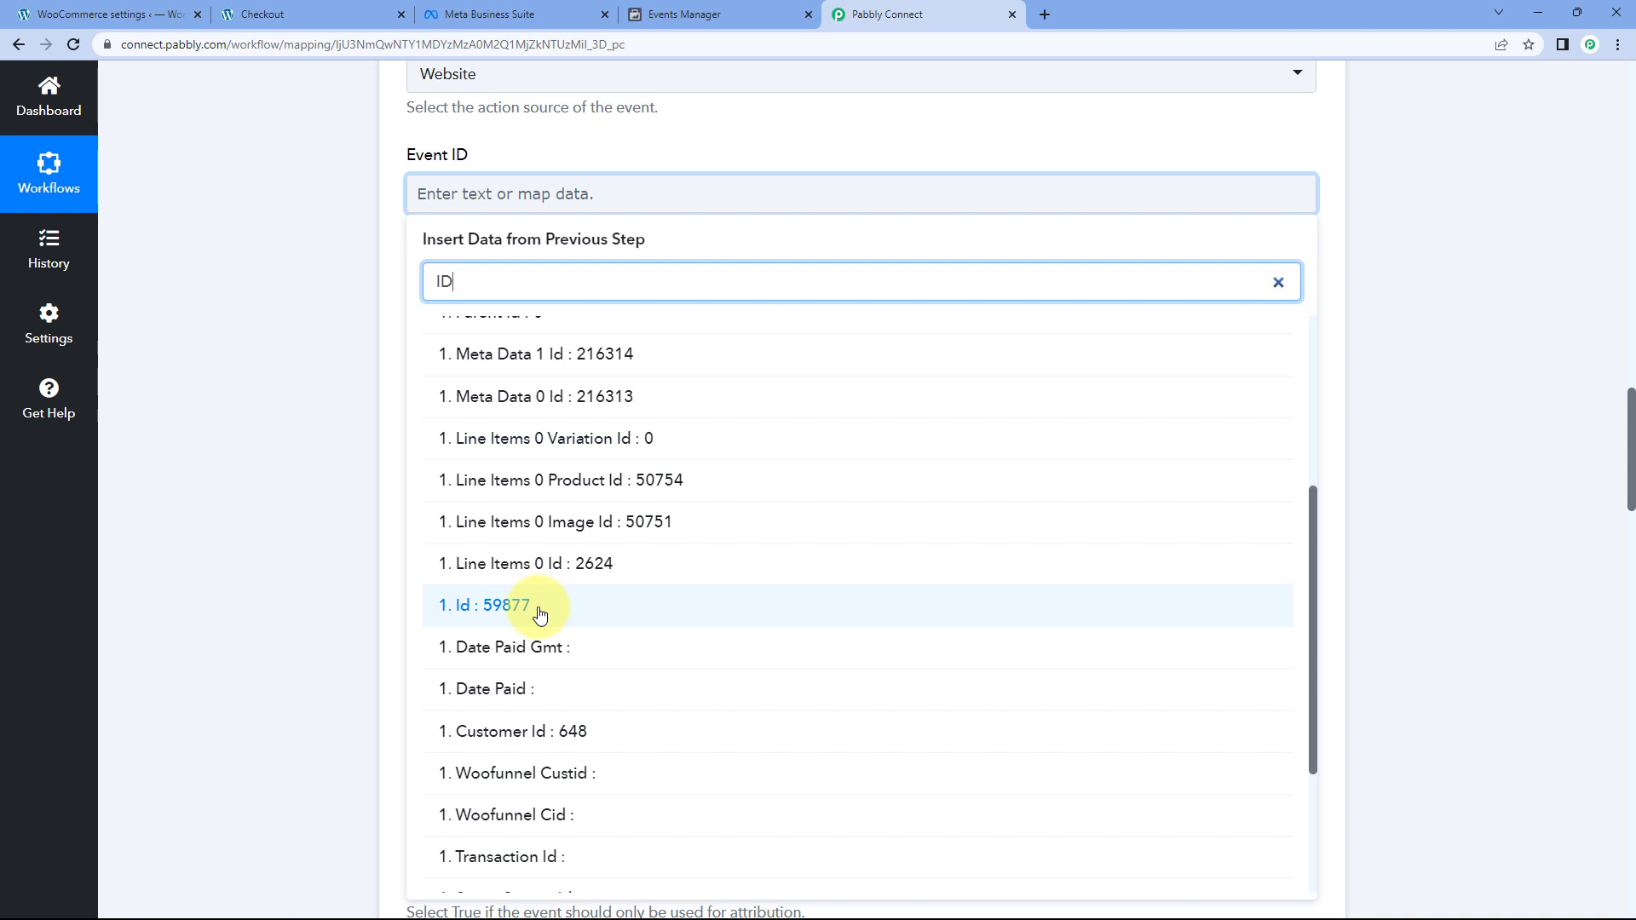
{"action": "left_click", "coordinate": [540, 606]}
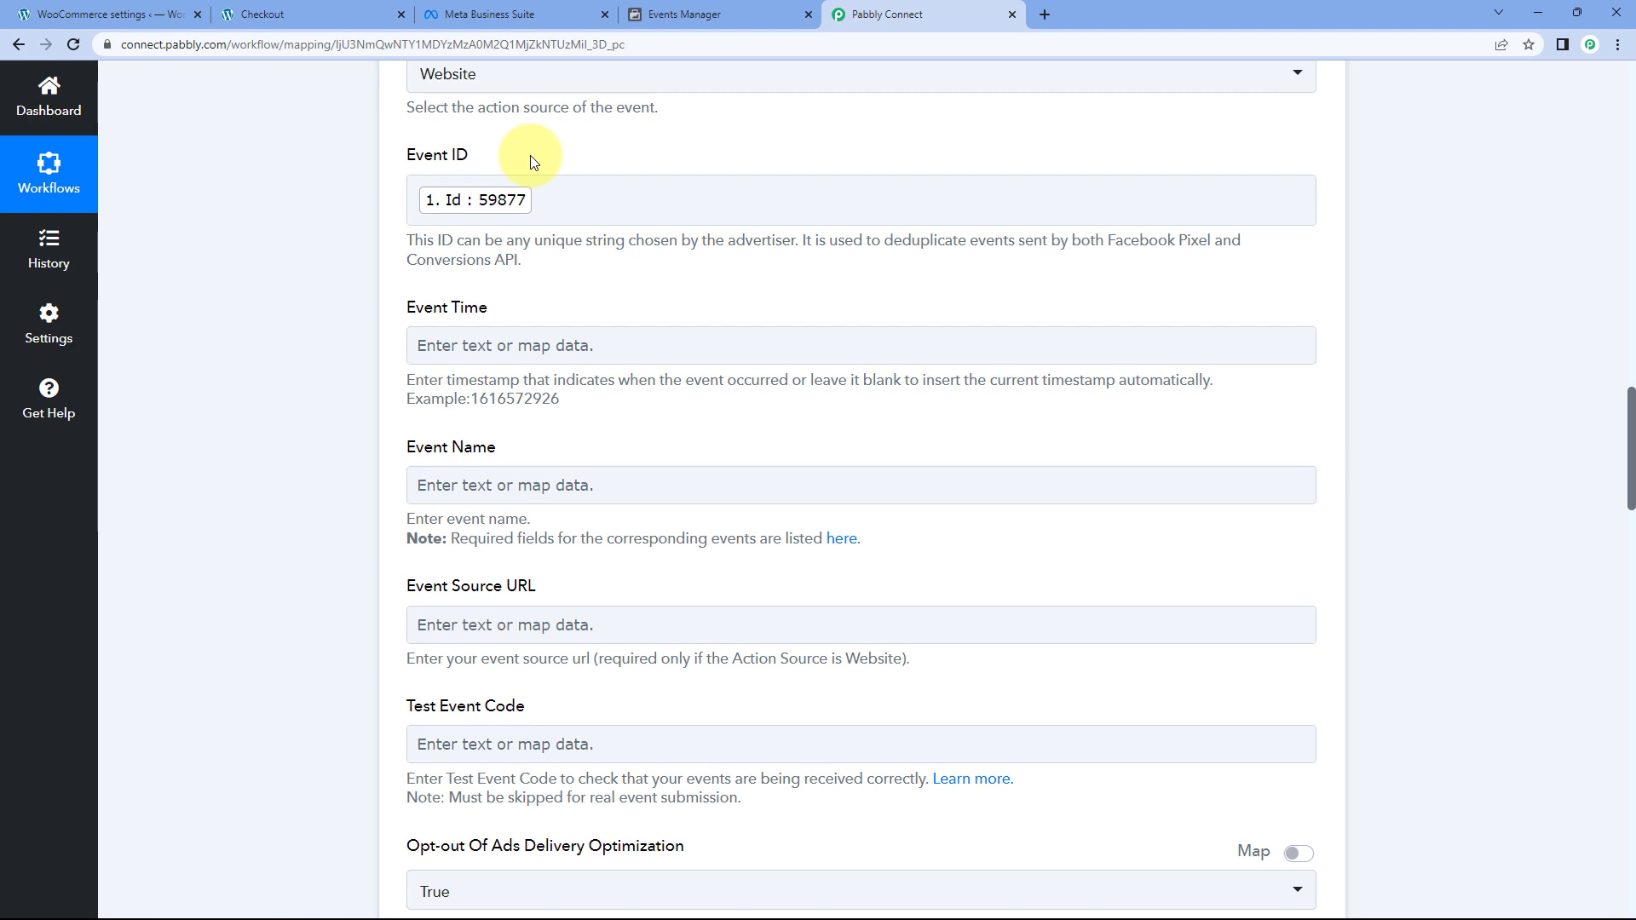
Review the Event Time field, then examine the WooCommerce trigger's received response for the order's creation date and its format.
{"action": "scroll", "coordinate": [537, 247], "scroll_direction": "down", "scroll_amount": 1}
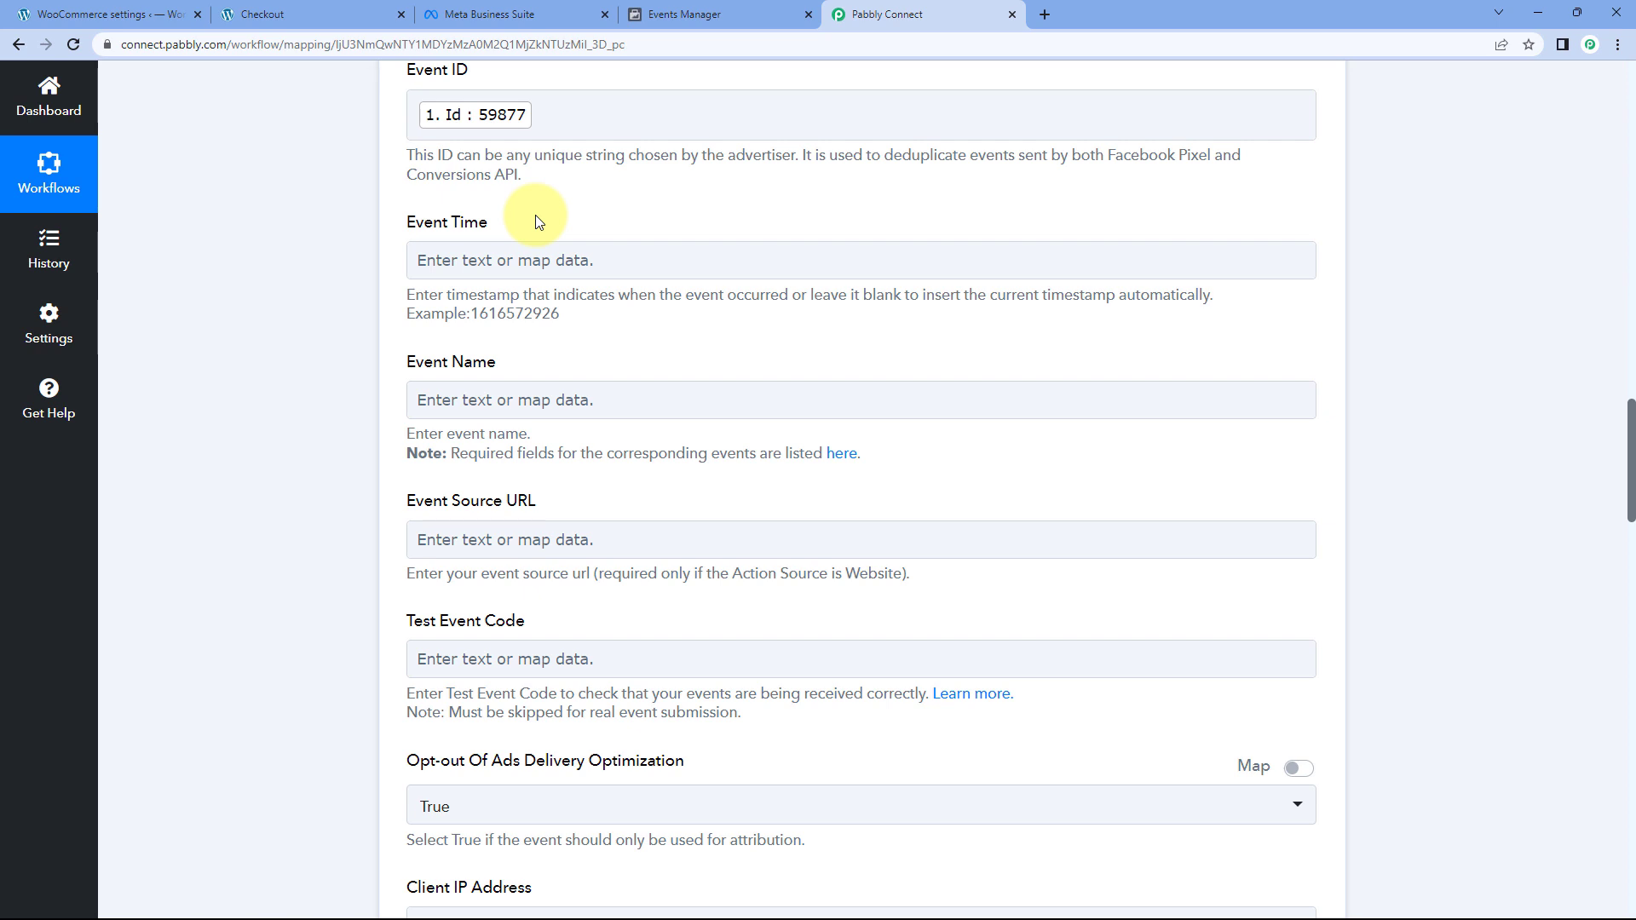
{"action": "scroll", "coordinate": [788, 259], "scroll_direction": "up", "scroll_amount": 5}
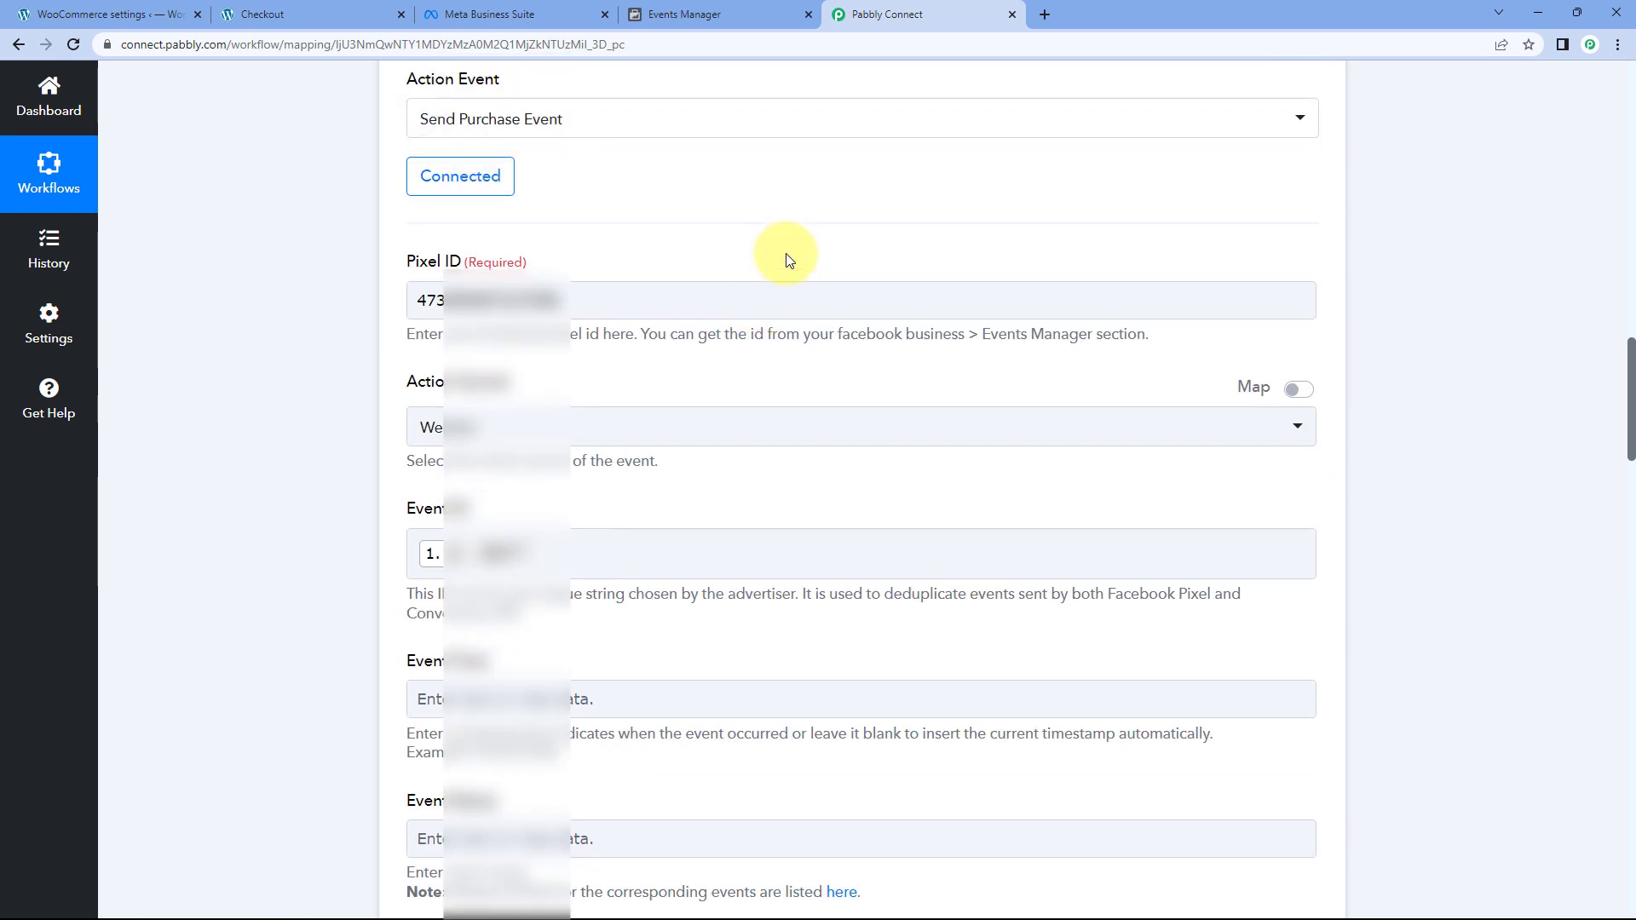
{"action": "scroll", "coordinate": [788, 259], "scroll_direction": "up", "scroll_amount": 10}
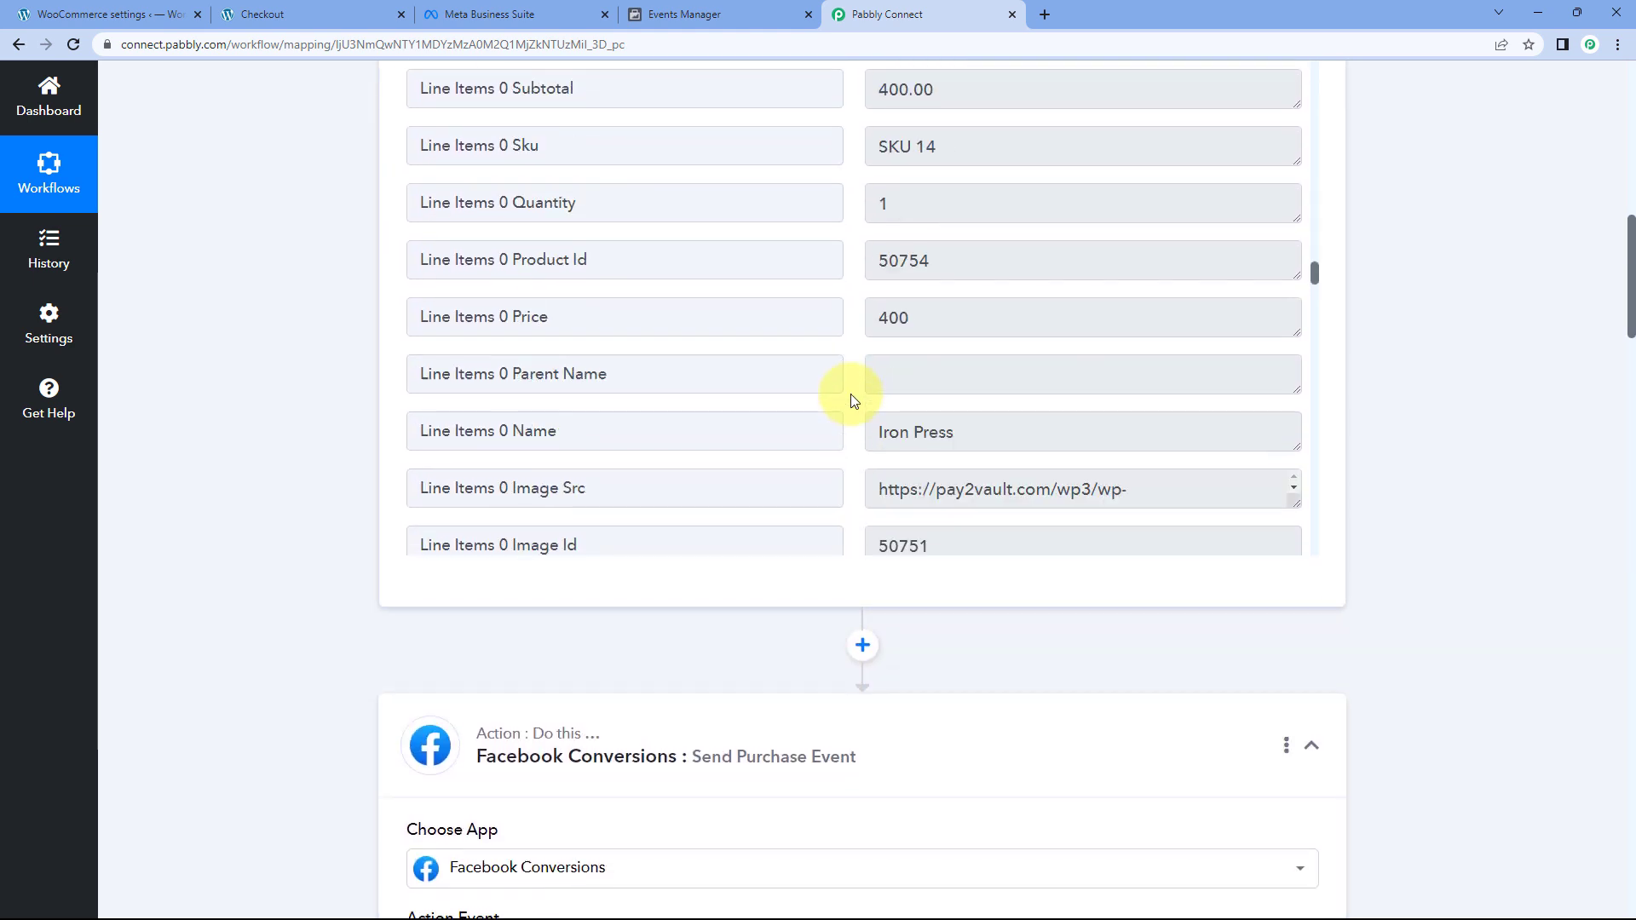
{"action": "scroll", "coordinate": [853, 400], "scroll_direction": "up", "scroll_amount": 10}
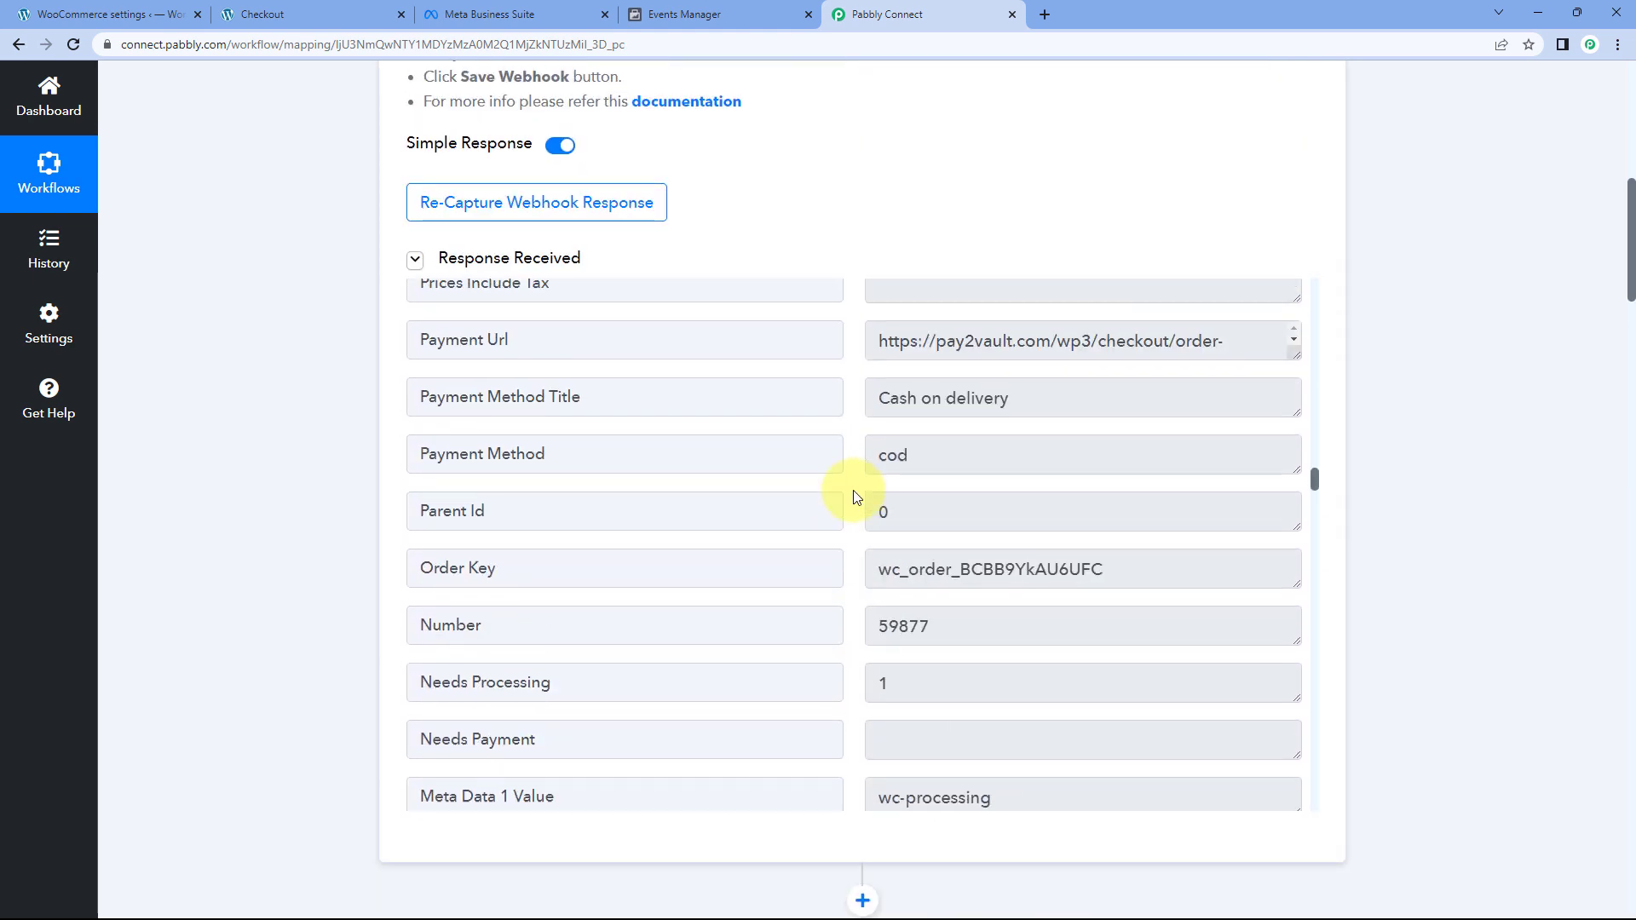
{"action": "scroll", "coordinate": [856, 497], "scroll_direction": "up", "scroll_amount": 10}
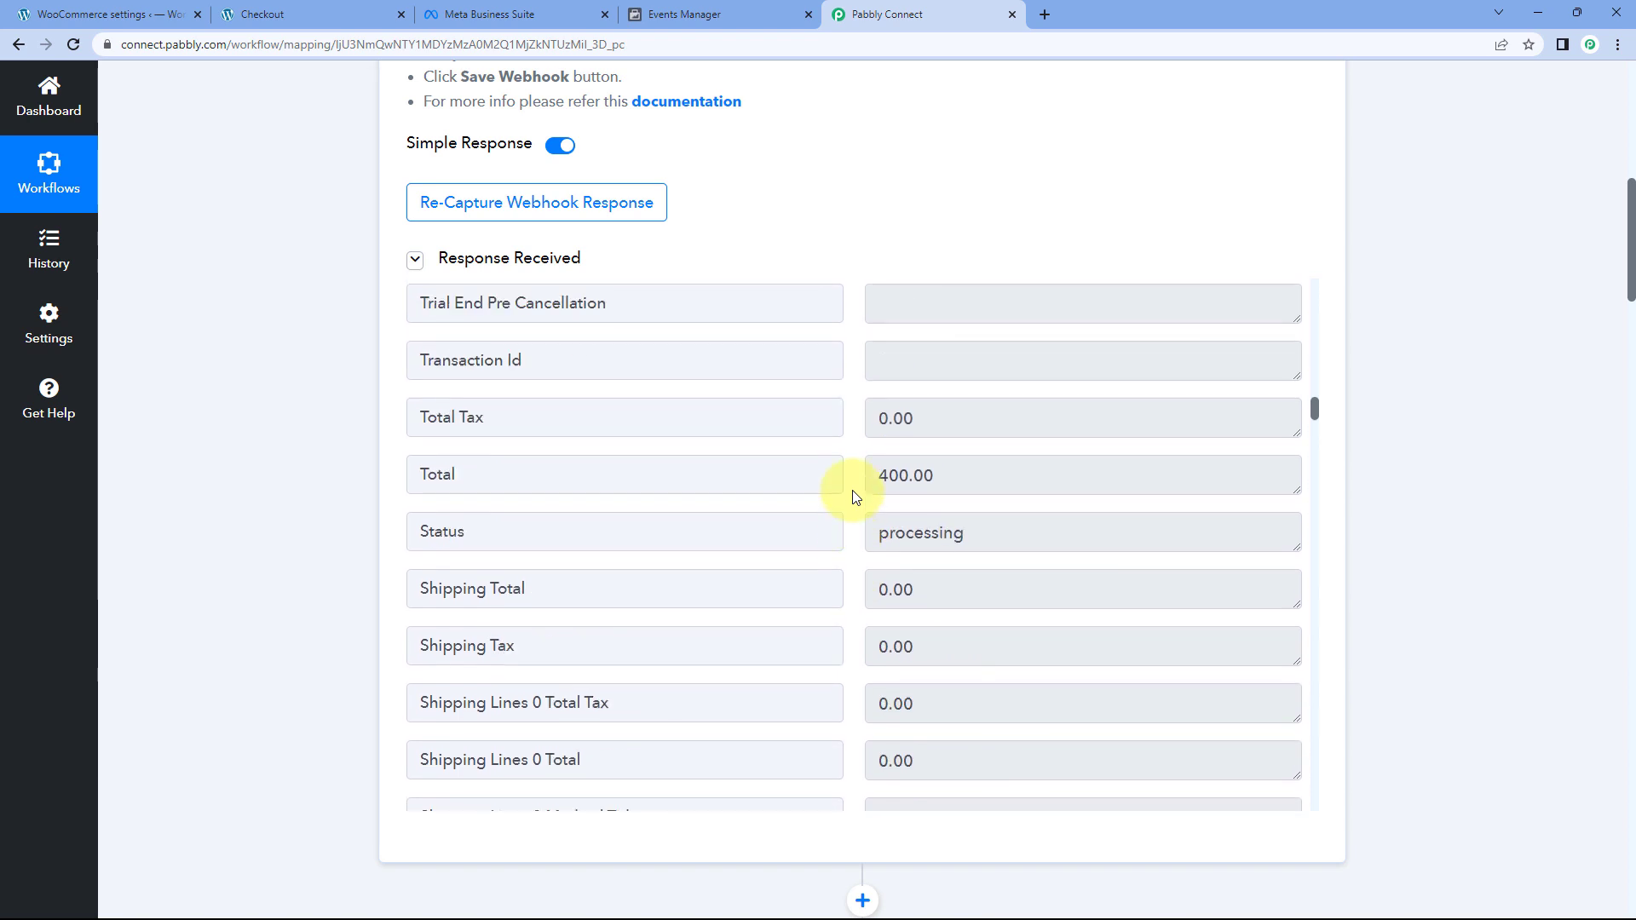
{"action": "scroll", "coordinate": [850, 500], "scroll_direction": "up", "scroll_amount": 5}
{"action": "scroll", "coordinate": [850, 500], "scroll_direction": "down", "scroll_amount": 6}
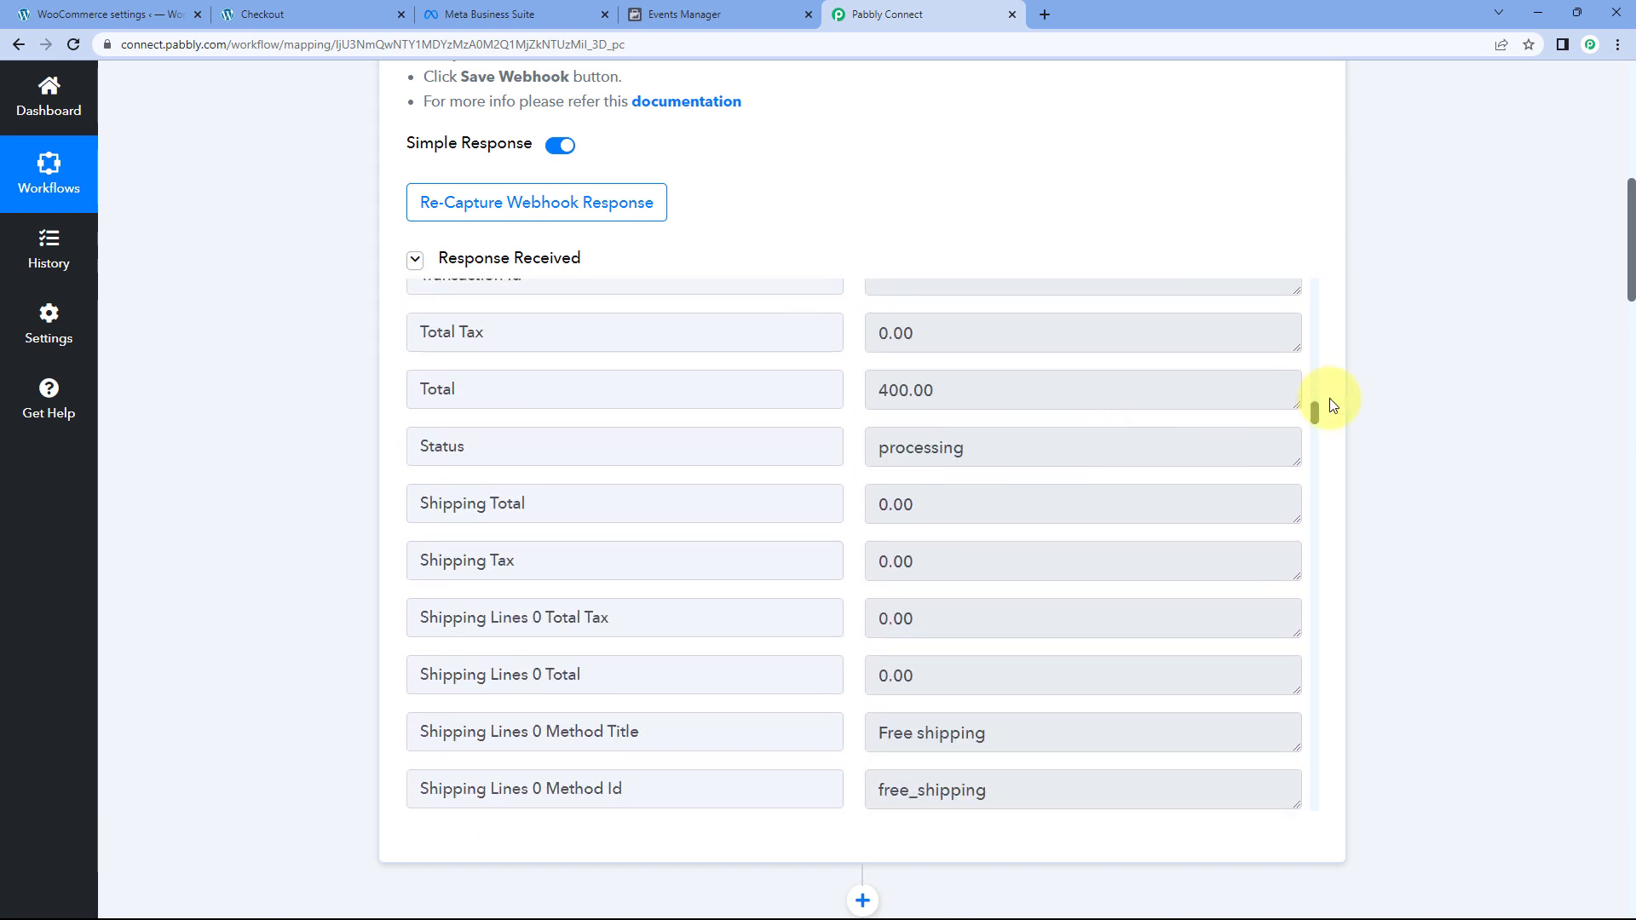
{"action": "left_click_drag", "start_coordinate": [1312, 414], "coordinate": [1278, 782]}
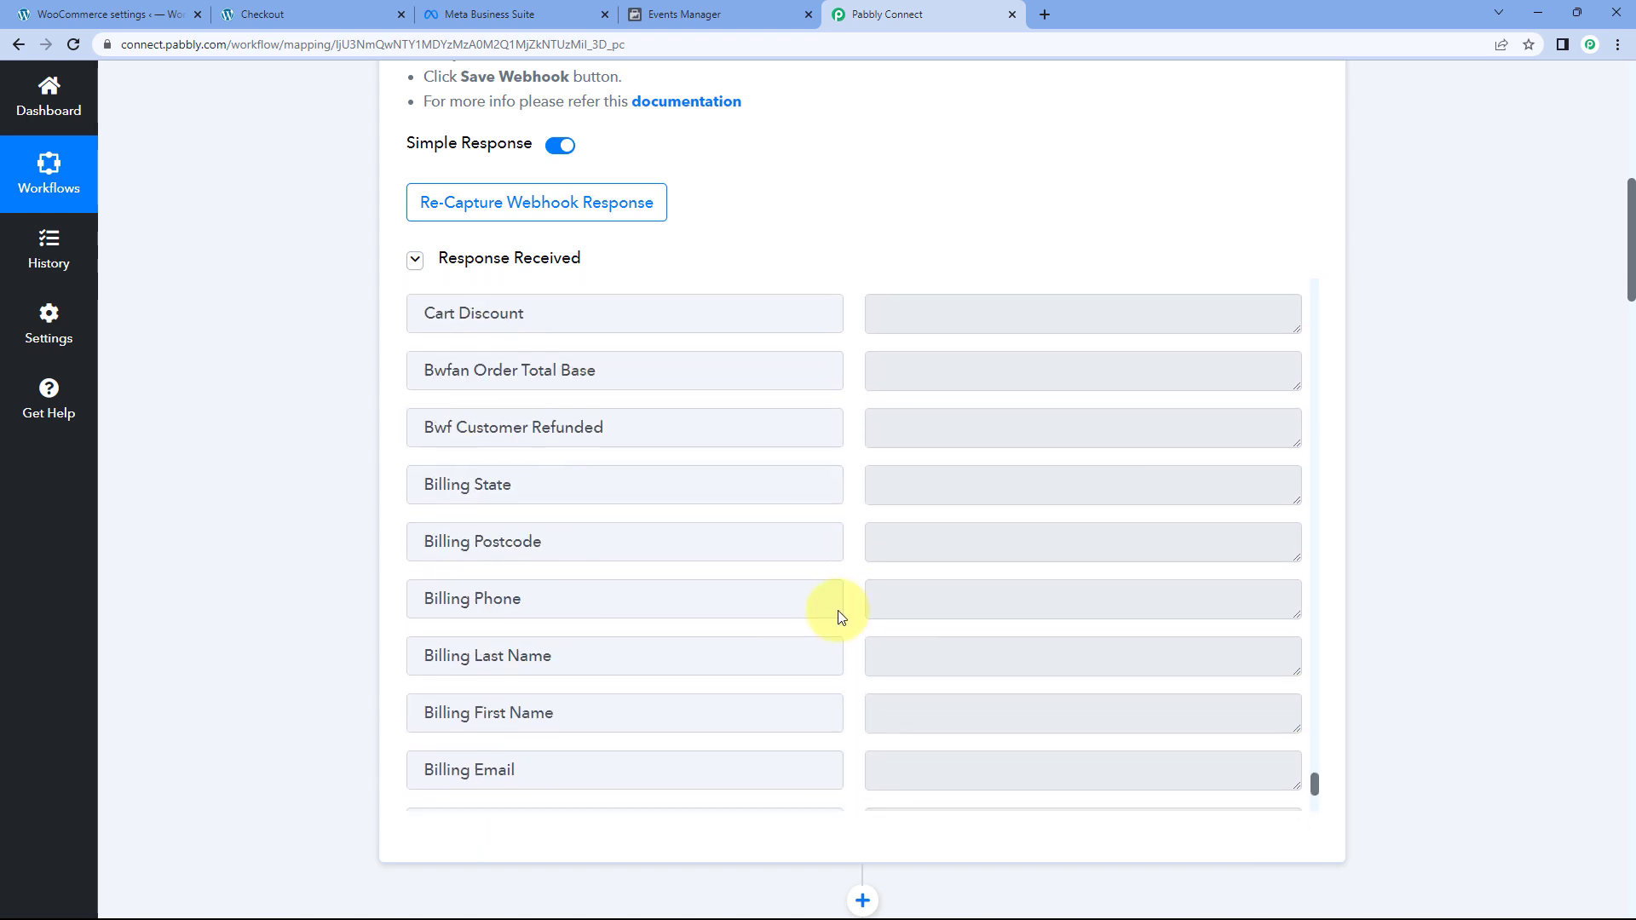
{"action": "scroll", "coordinate": [843, 597], "scroll_direction": "up", "scroll_amount": 10}
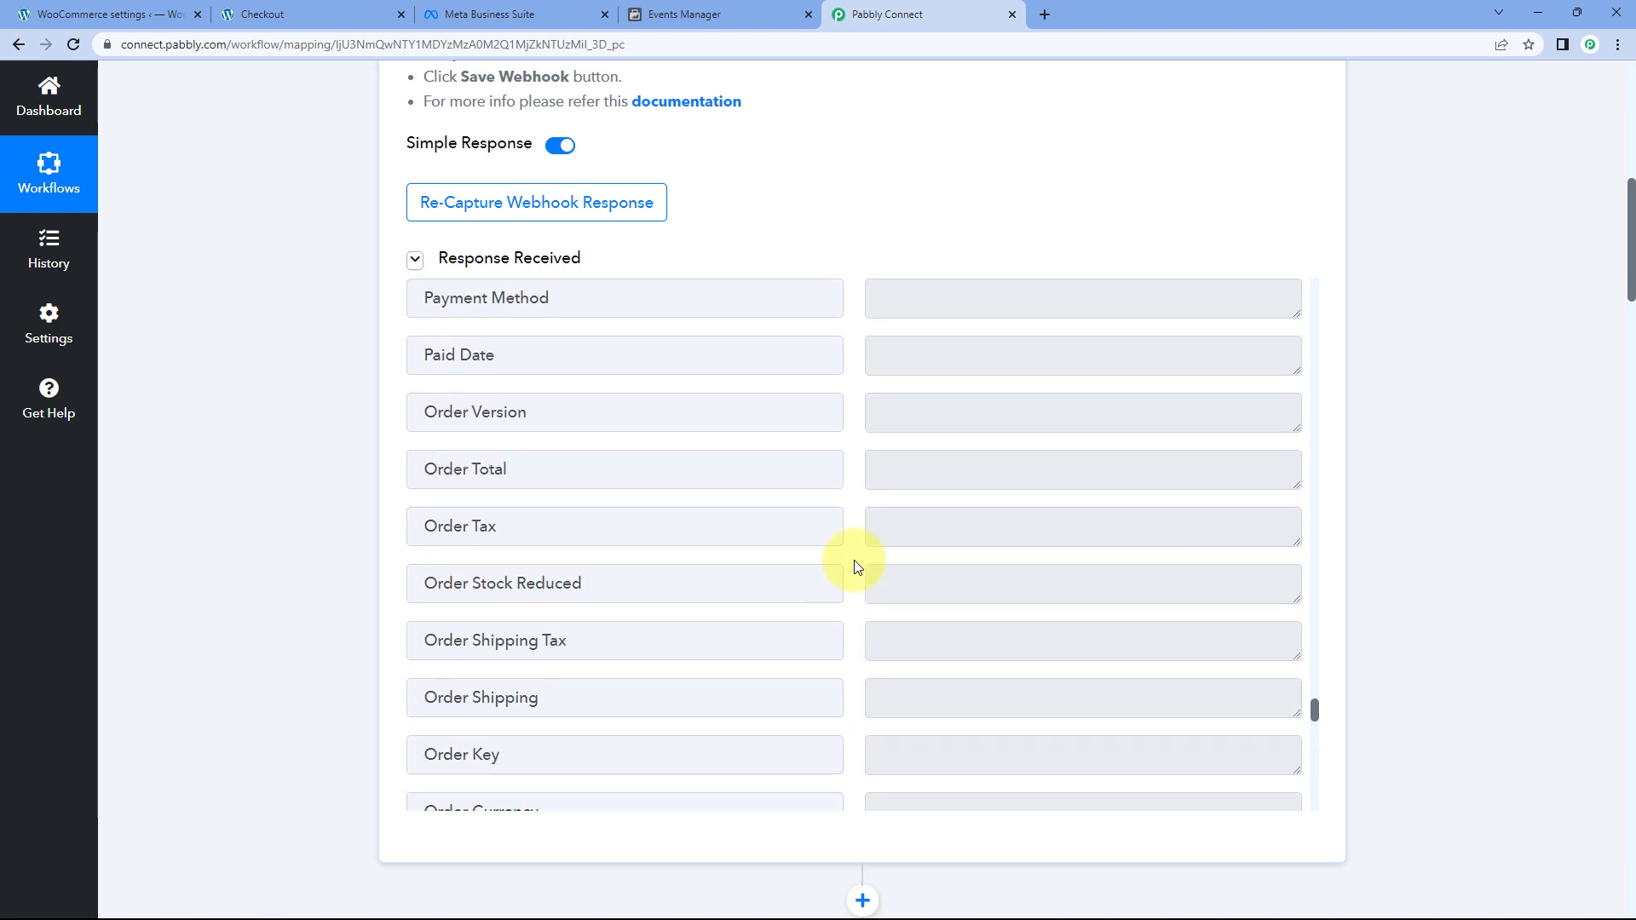
{"action": "scroll", "coordinate": [856, 566], "scroll_direction": "up", "scroll_amount": 10}
{"action": "scroll", "coordinate": [857, 564], "scroll_direction": "up", "scroll_amount": 10}
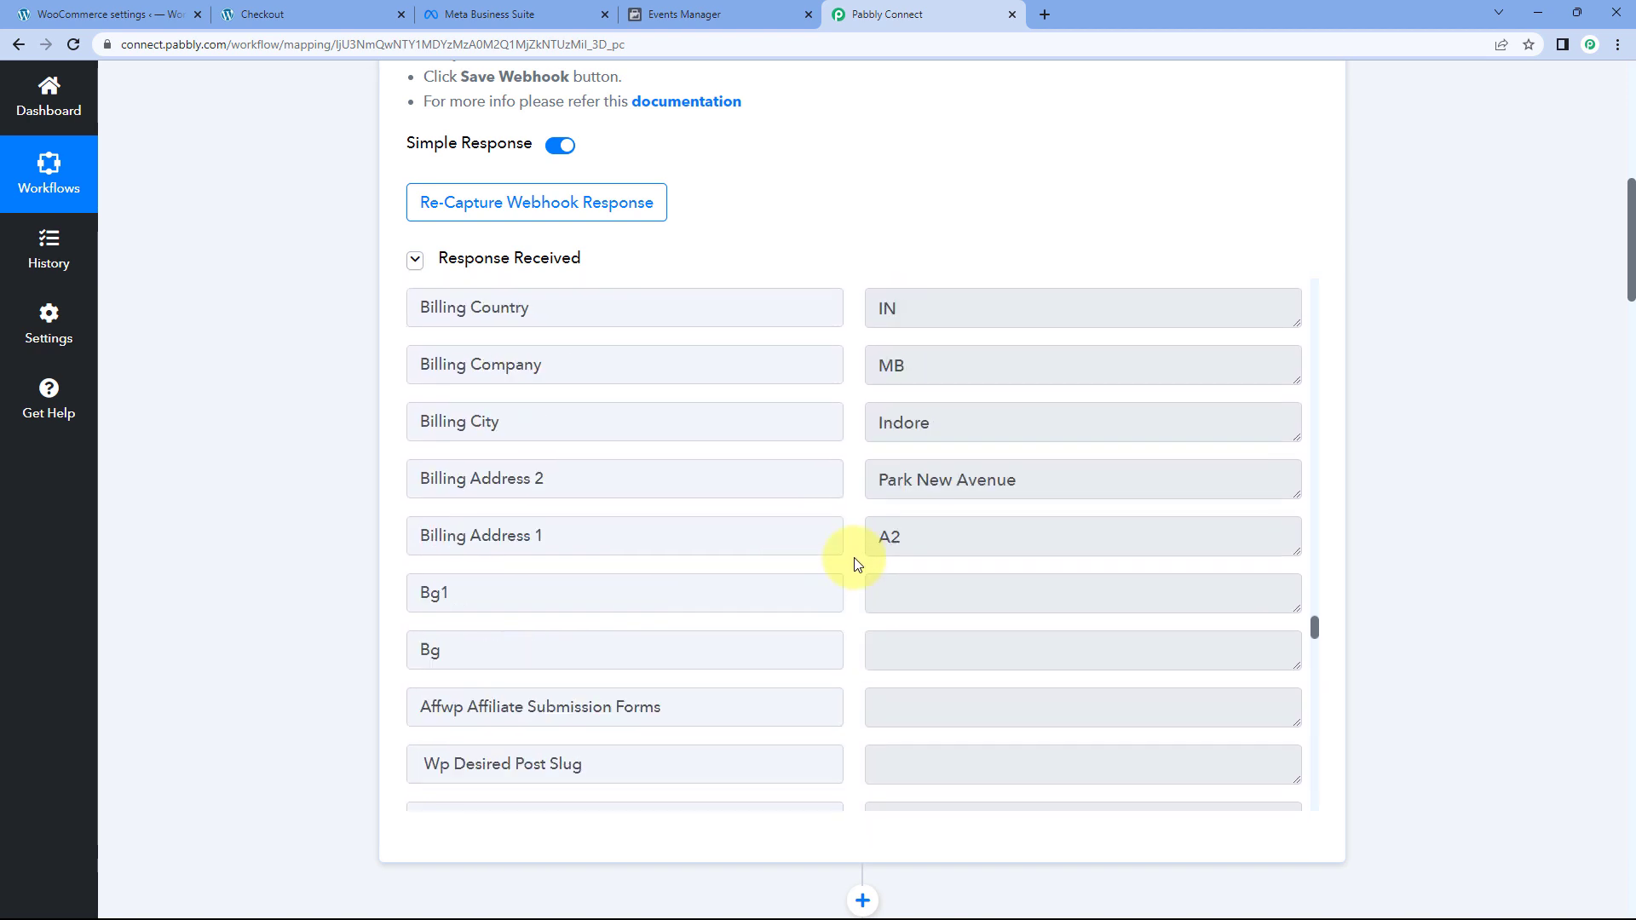
{"action": "scroll", "coordinate": [857, 562], "scroll_direction": "up", "scroll_amount": 10}
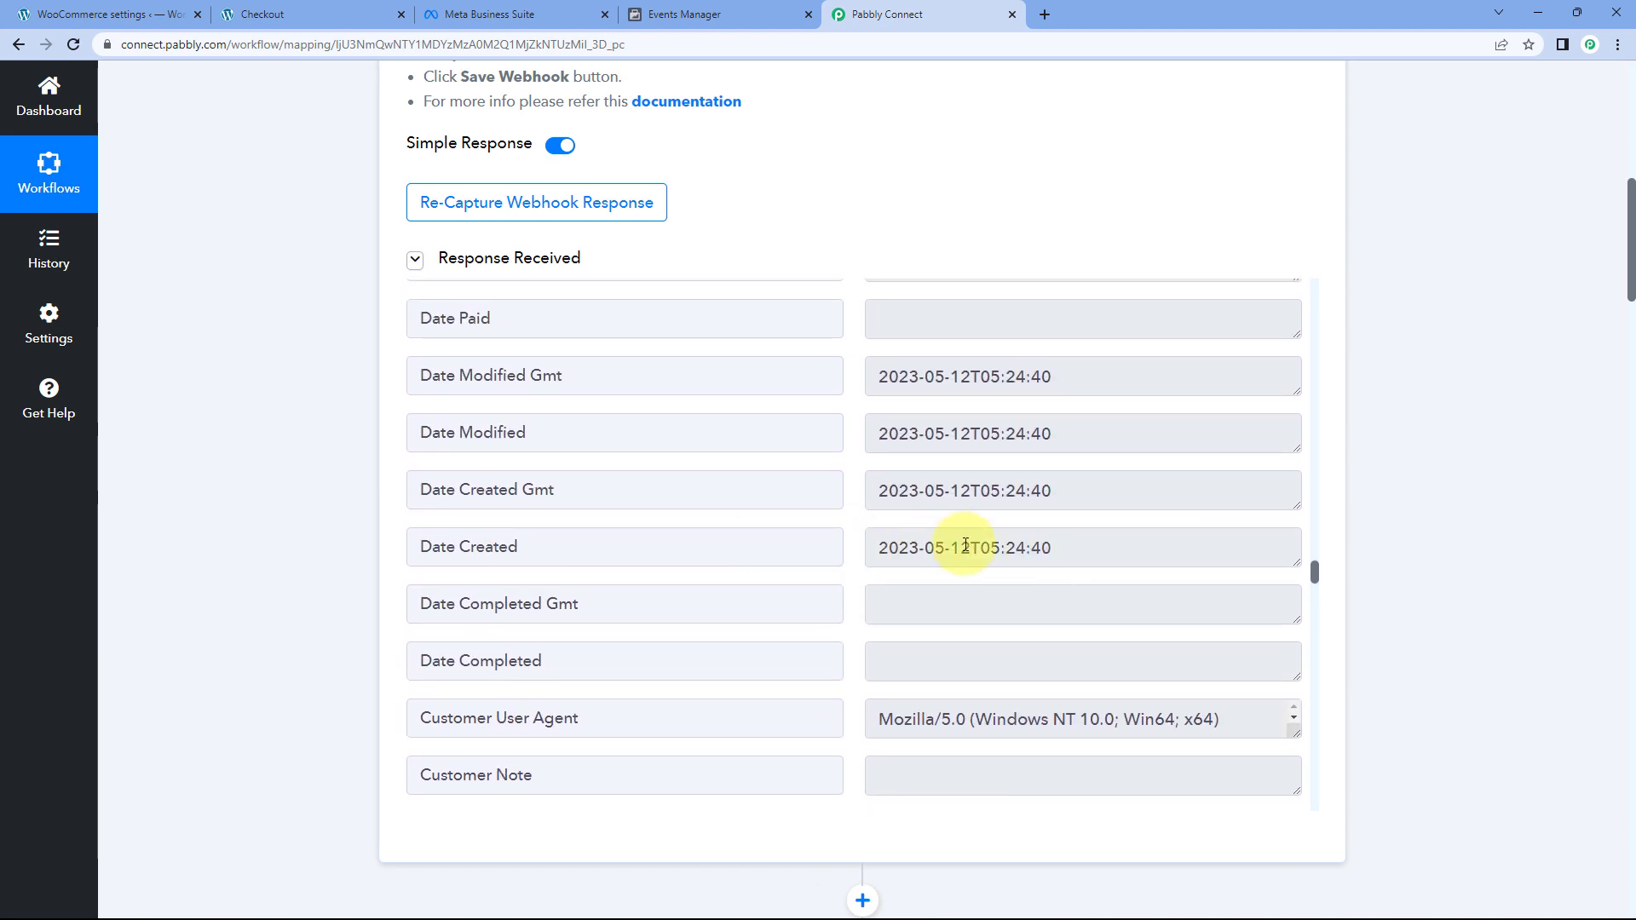
Compare the order's Date Created format in the WooCommerce response with the example timestamp under the Event Time field.
{"action": "left_click_drag", "start_coordinate": [1040, 548], "coordinate": [876, 548]}
{"action": "left_click", "coordinate": [665, 494]}
{"action": "scroll", "coordinate": [295, 510], "scroll_direction": "down", "scroll_amount": 20}
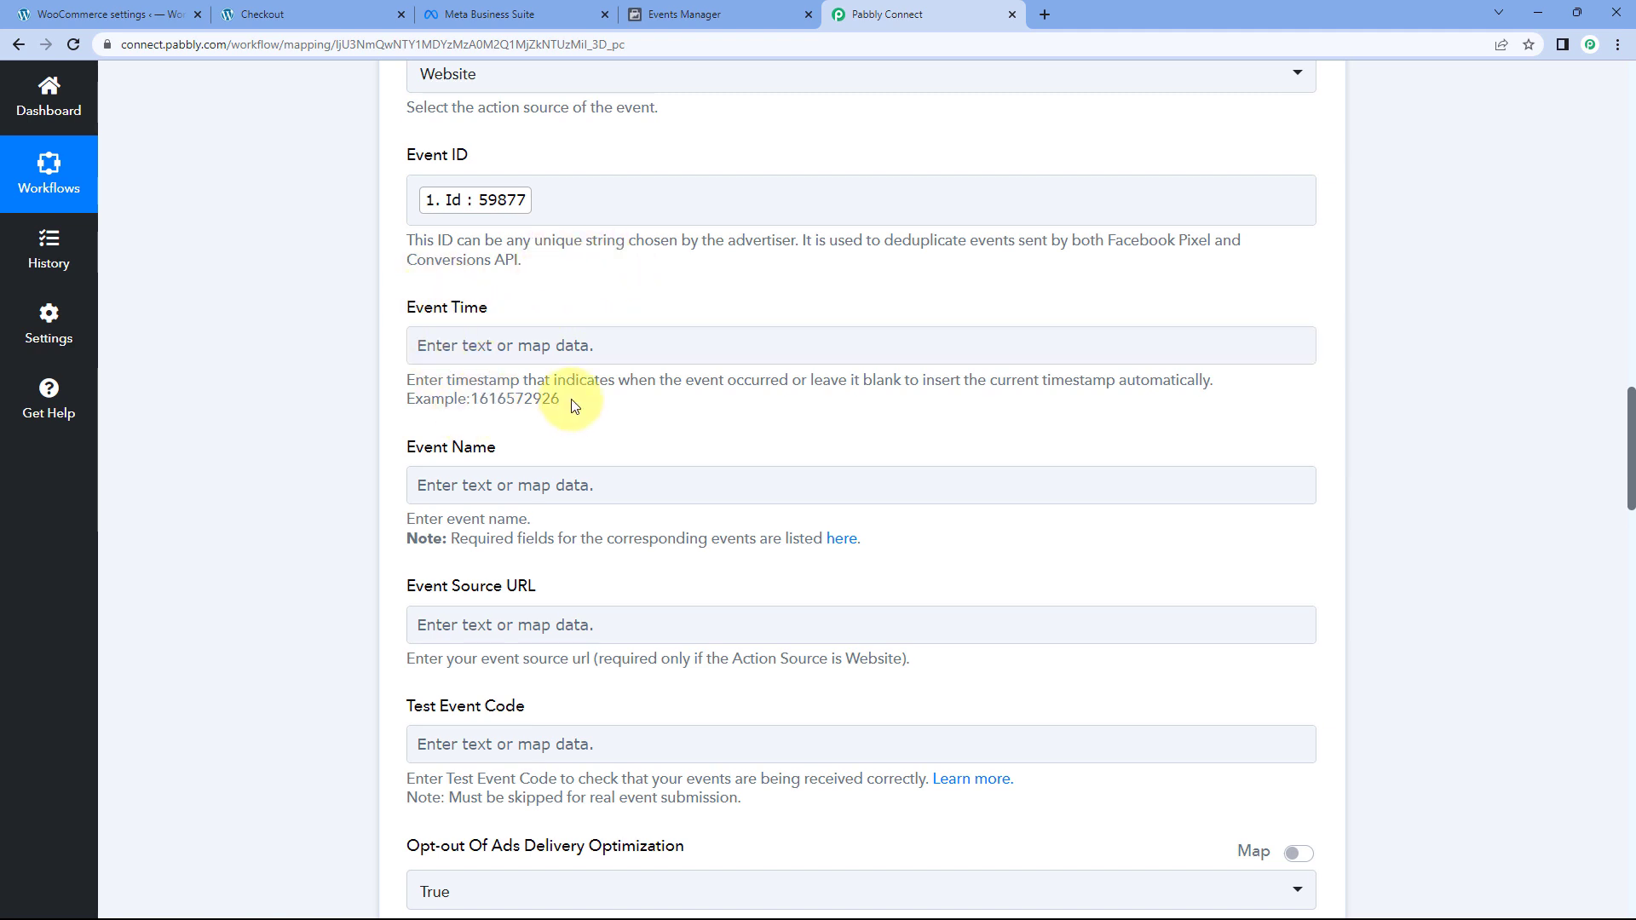
{"action": "left_click_drag", "start_coordinate": [573, 407], "coordinate": [478, 403]}
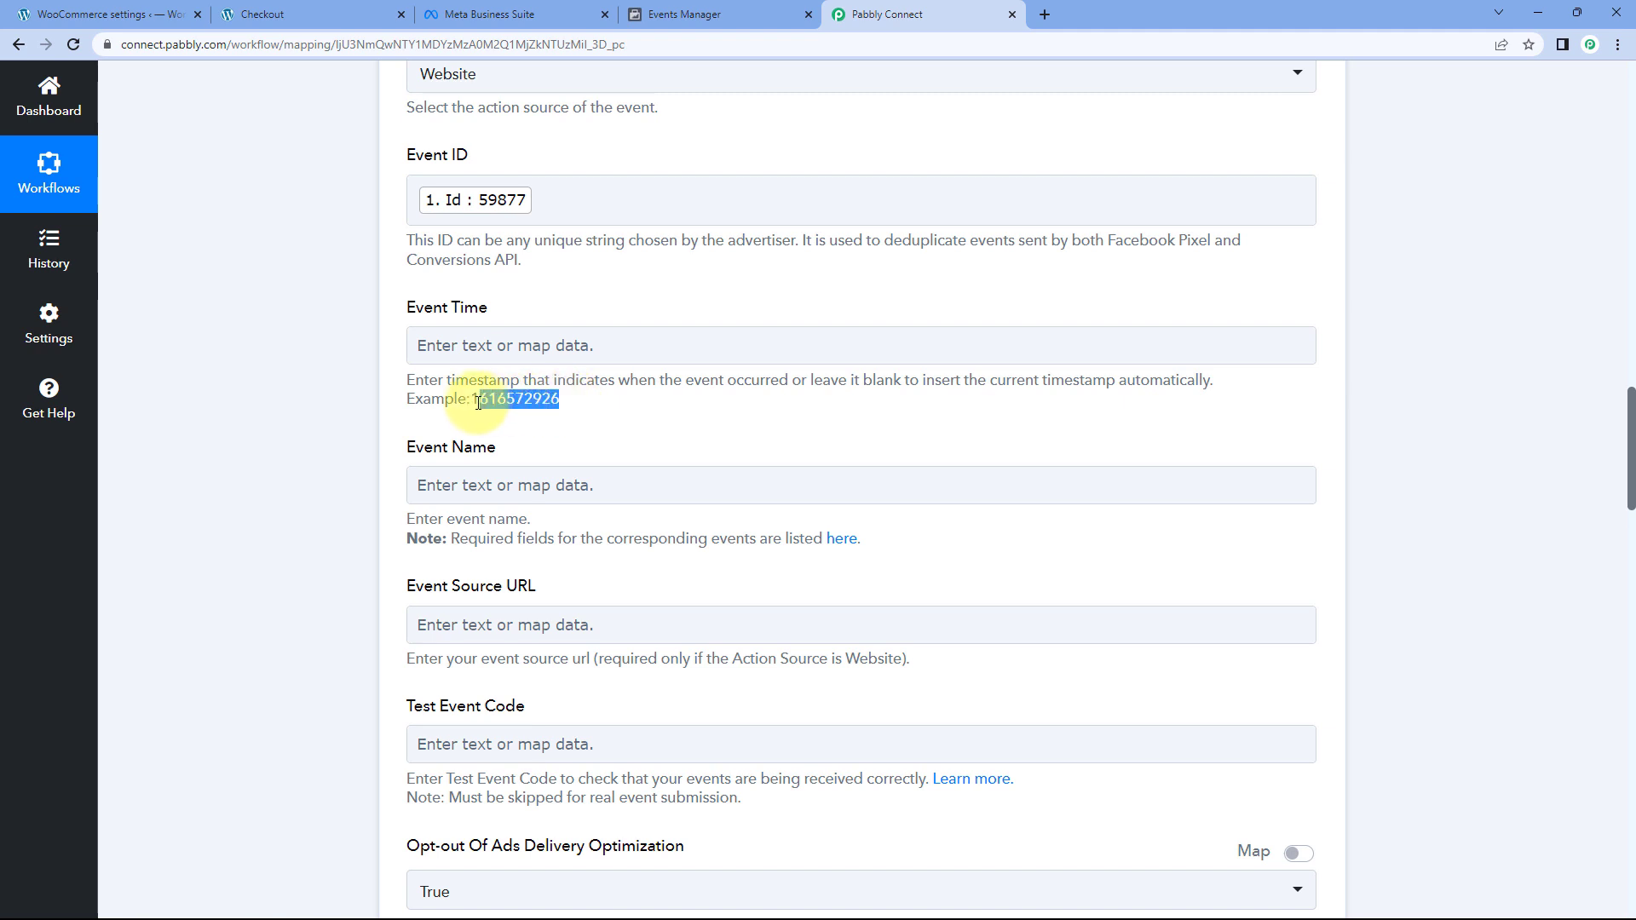
{"action": "left_click", "coordinate": [574, 414]}
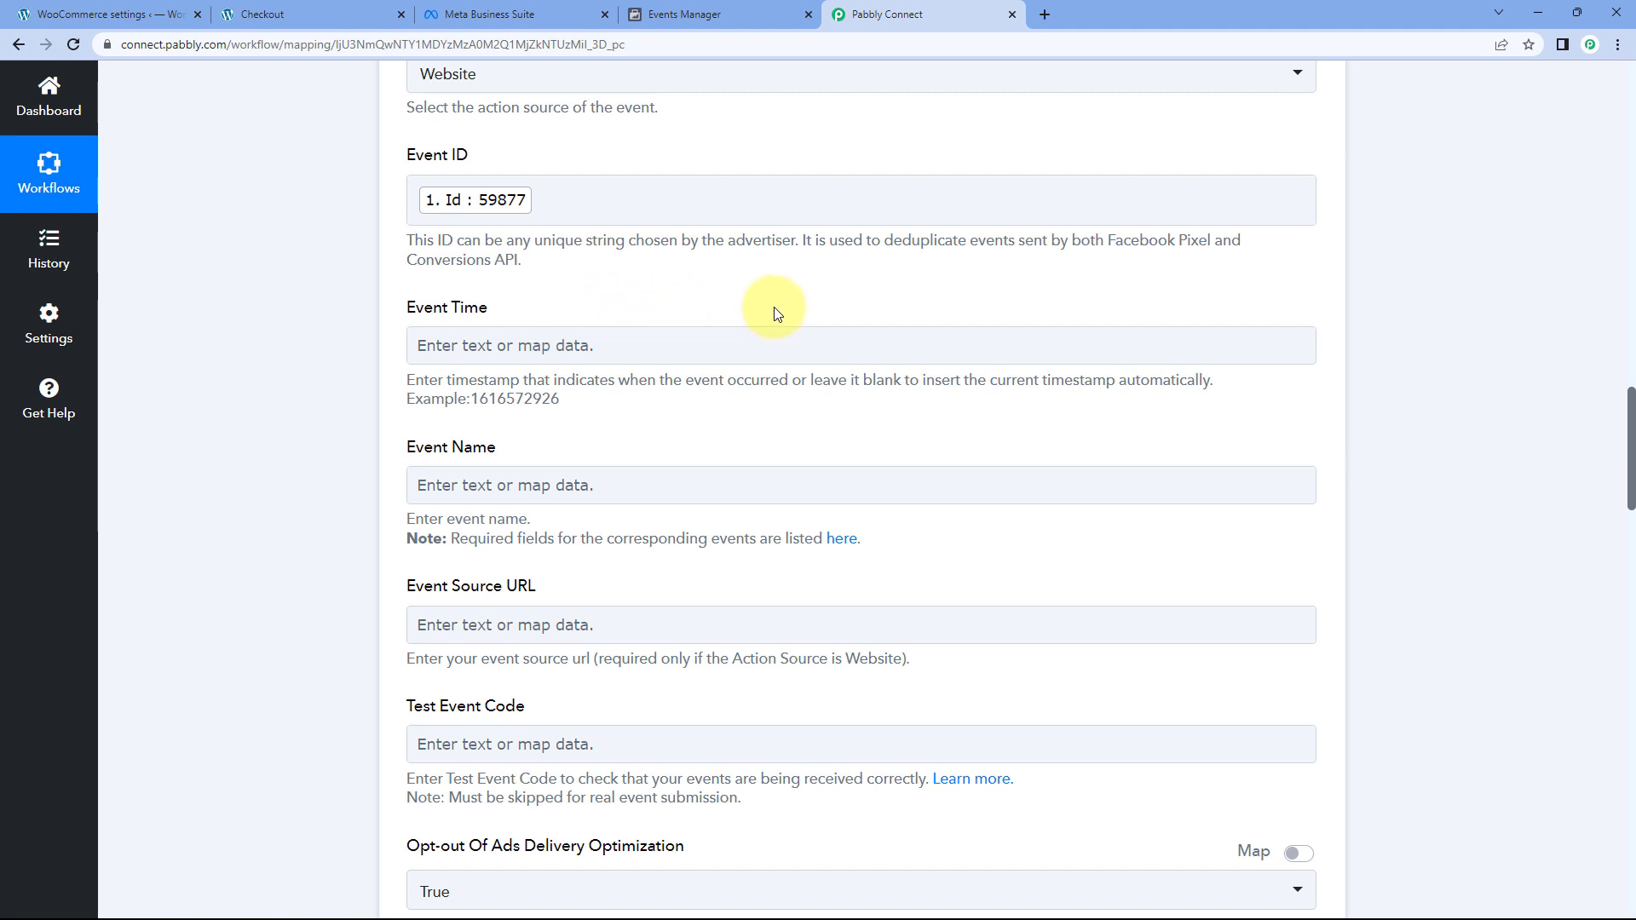
Open the standard events reference linked under the Event Name field and copy the Purchase event name from its table.
{"action": "scroll", "coordinate": [588, 307], "scroll_direction": "down", "scroll_amount": 2}
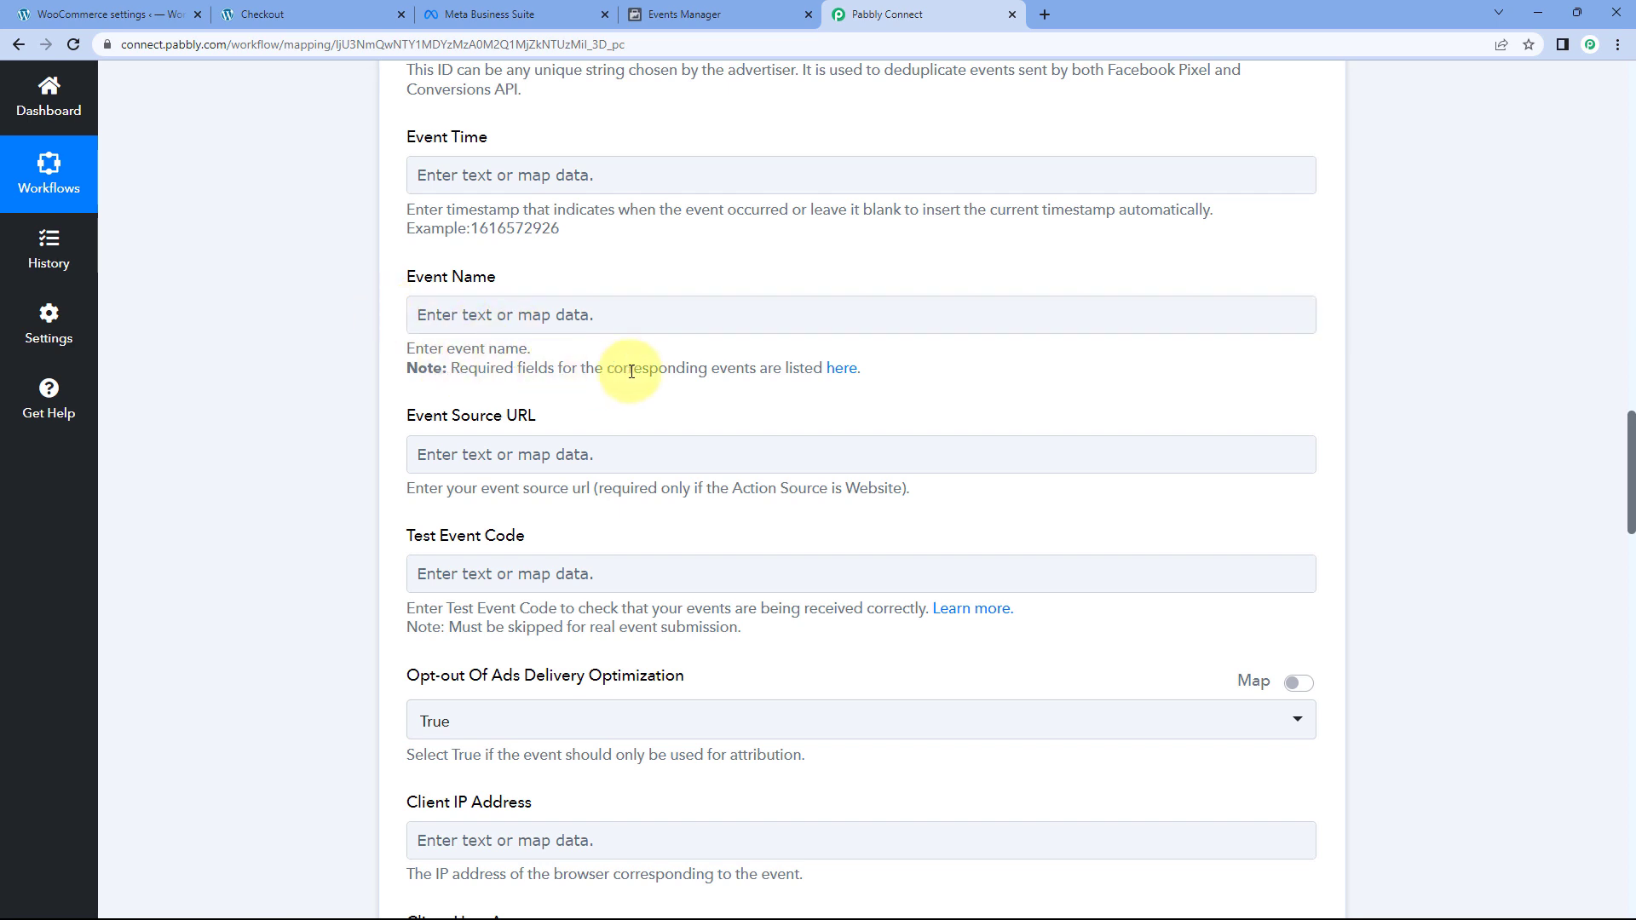
{"action": "left_click", "coordinate": [840, 371]}
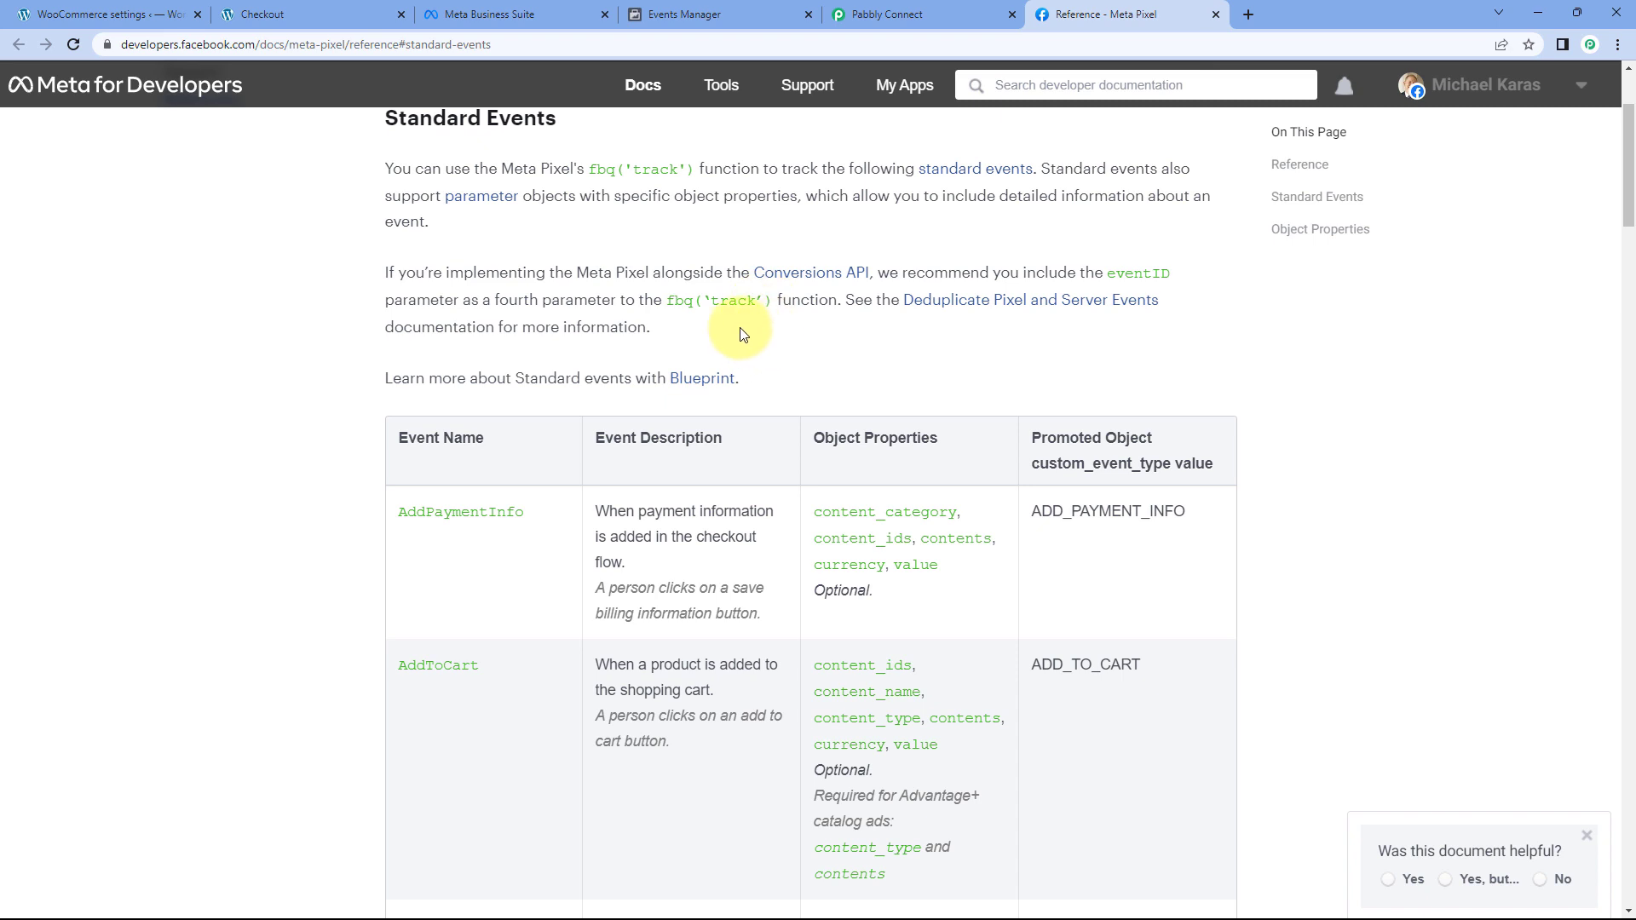
{"action": "scroll", "coordinate": [730, 321], "scroll_direction": "down", "scroll_amount": 3}
{"action": "scroll", "coordinate": [369, 268], "scroll_direction": "down", "scroll_amount": 10}
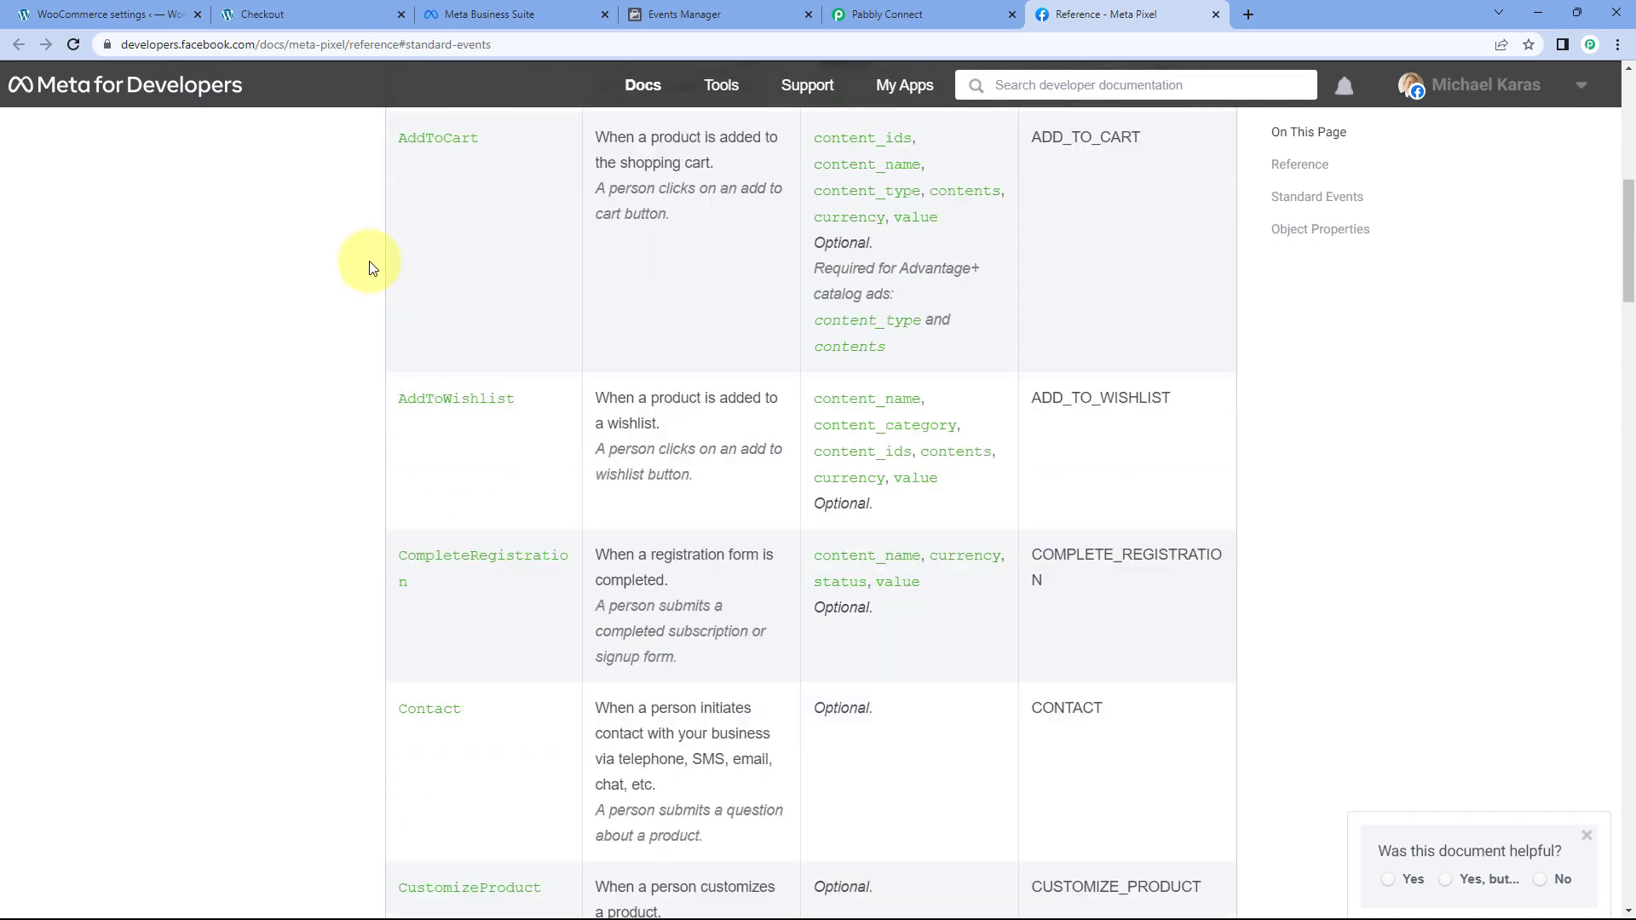
{"action": "scroll", "coordinate": [370, 268], "scroll_direction": "down", "scroll_amount": 6}
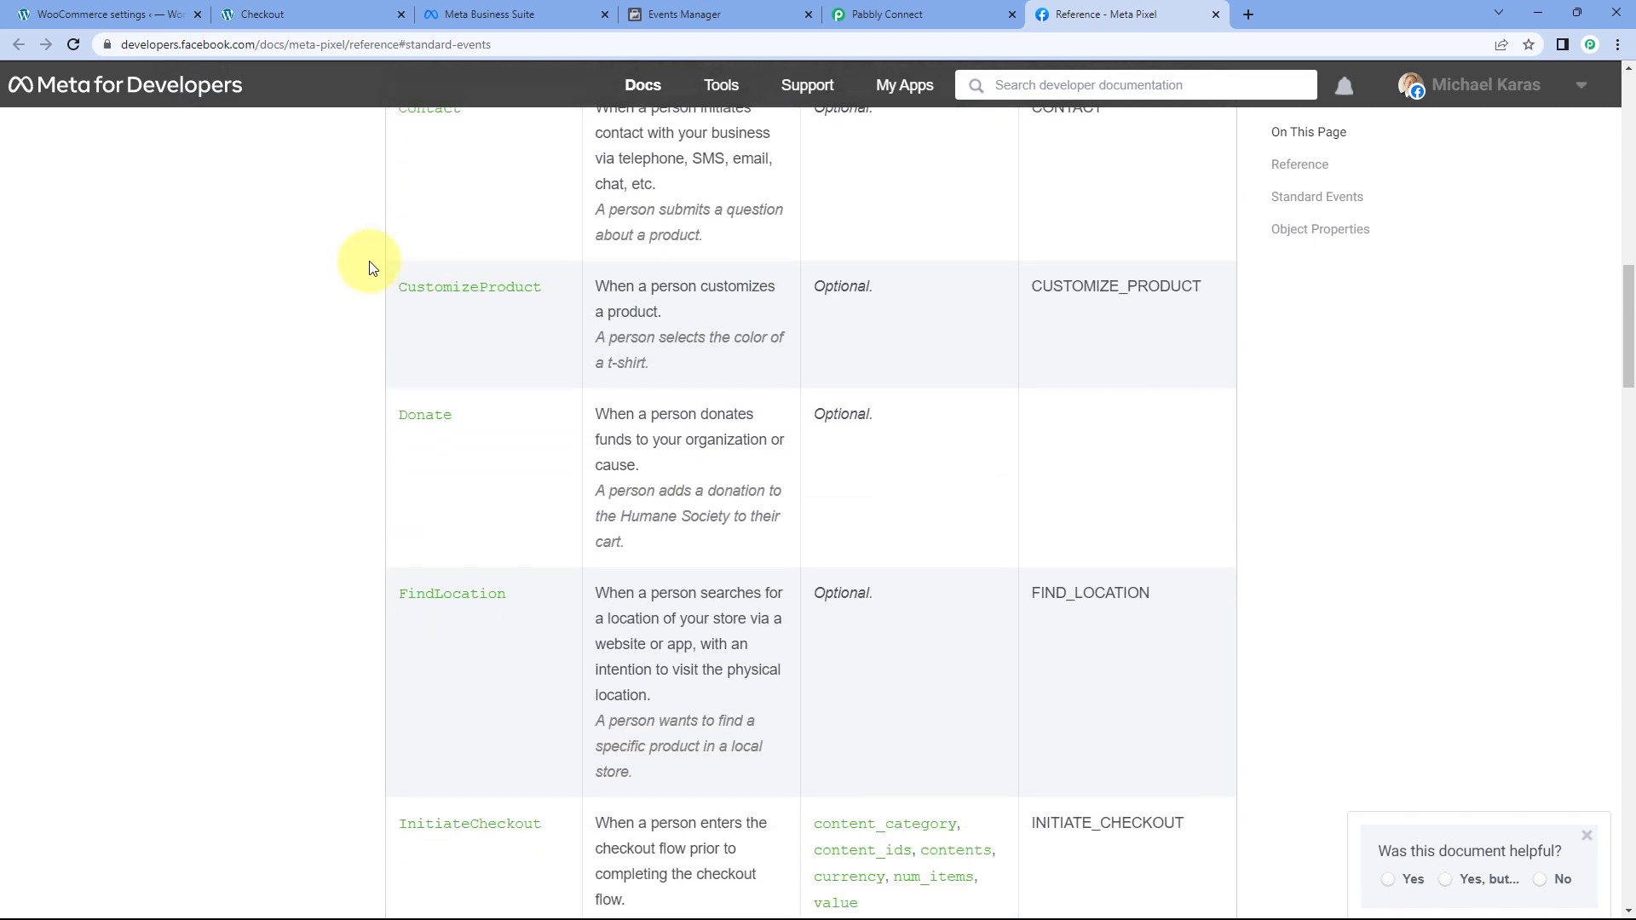
{"action": "scroll", "coordinate": [369, 268], "scroll_direction": "down", "scroll_amount": 5}
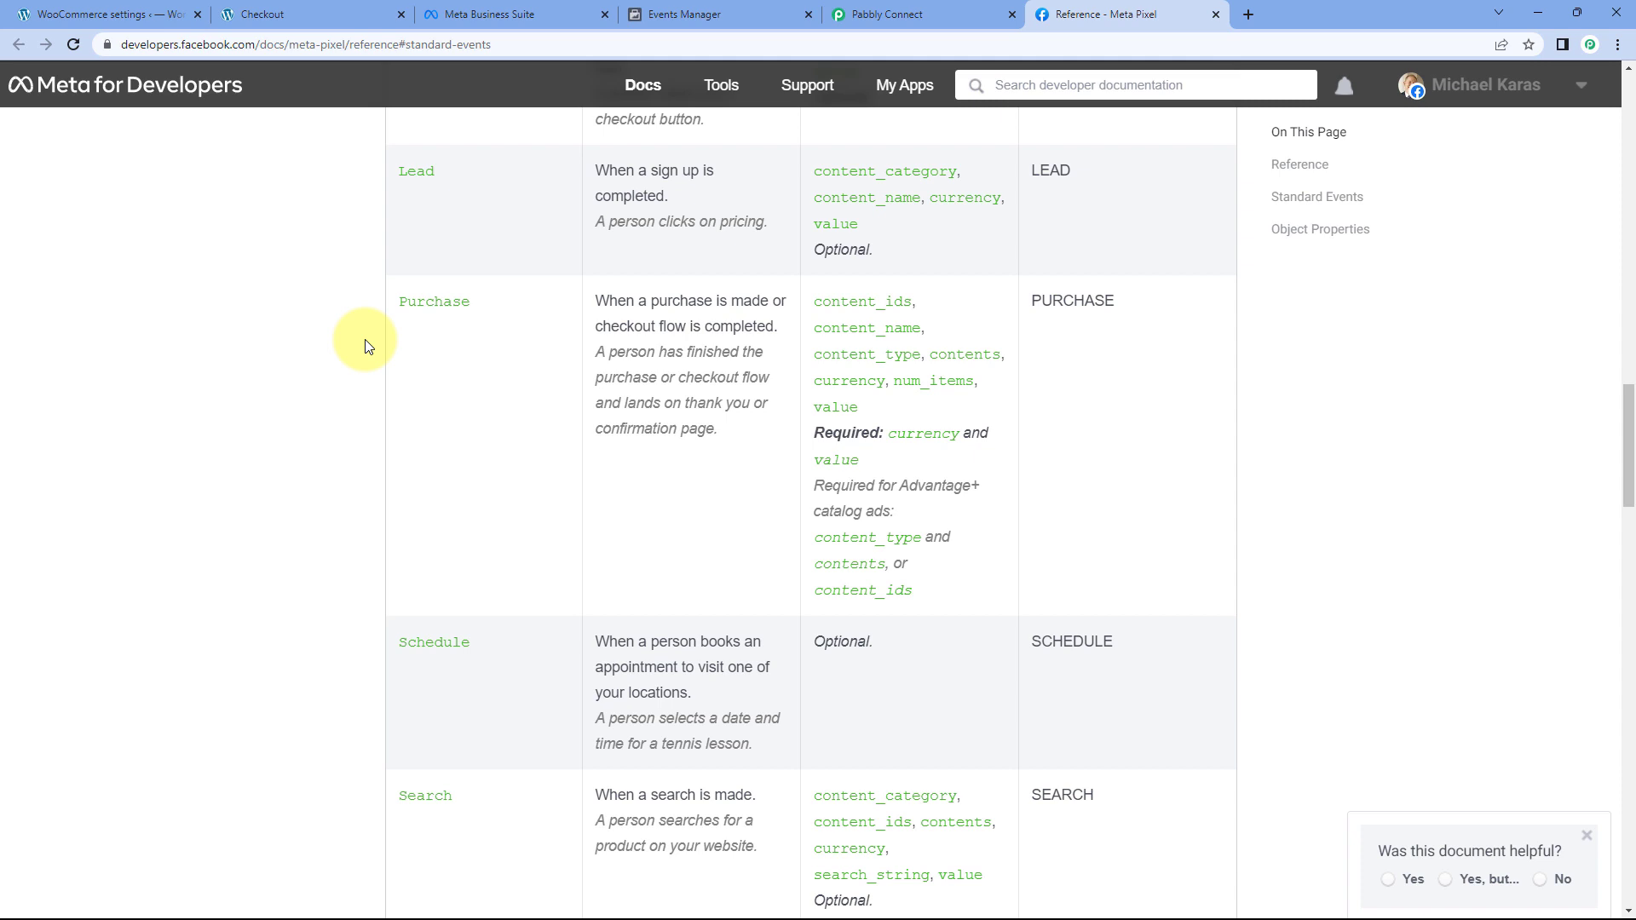
{"action": "left_click_drag", "start_coordinate": [473, 306], "coordinate": [385, 309]}
{"action": "left_click", "coordinate": [452, 308]}
{"action": "double_click", "coordinate": [419, 307]}
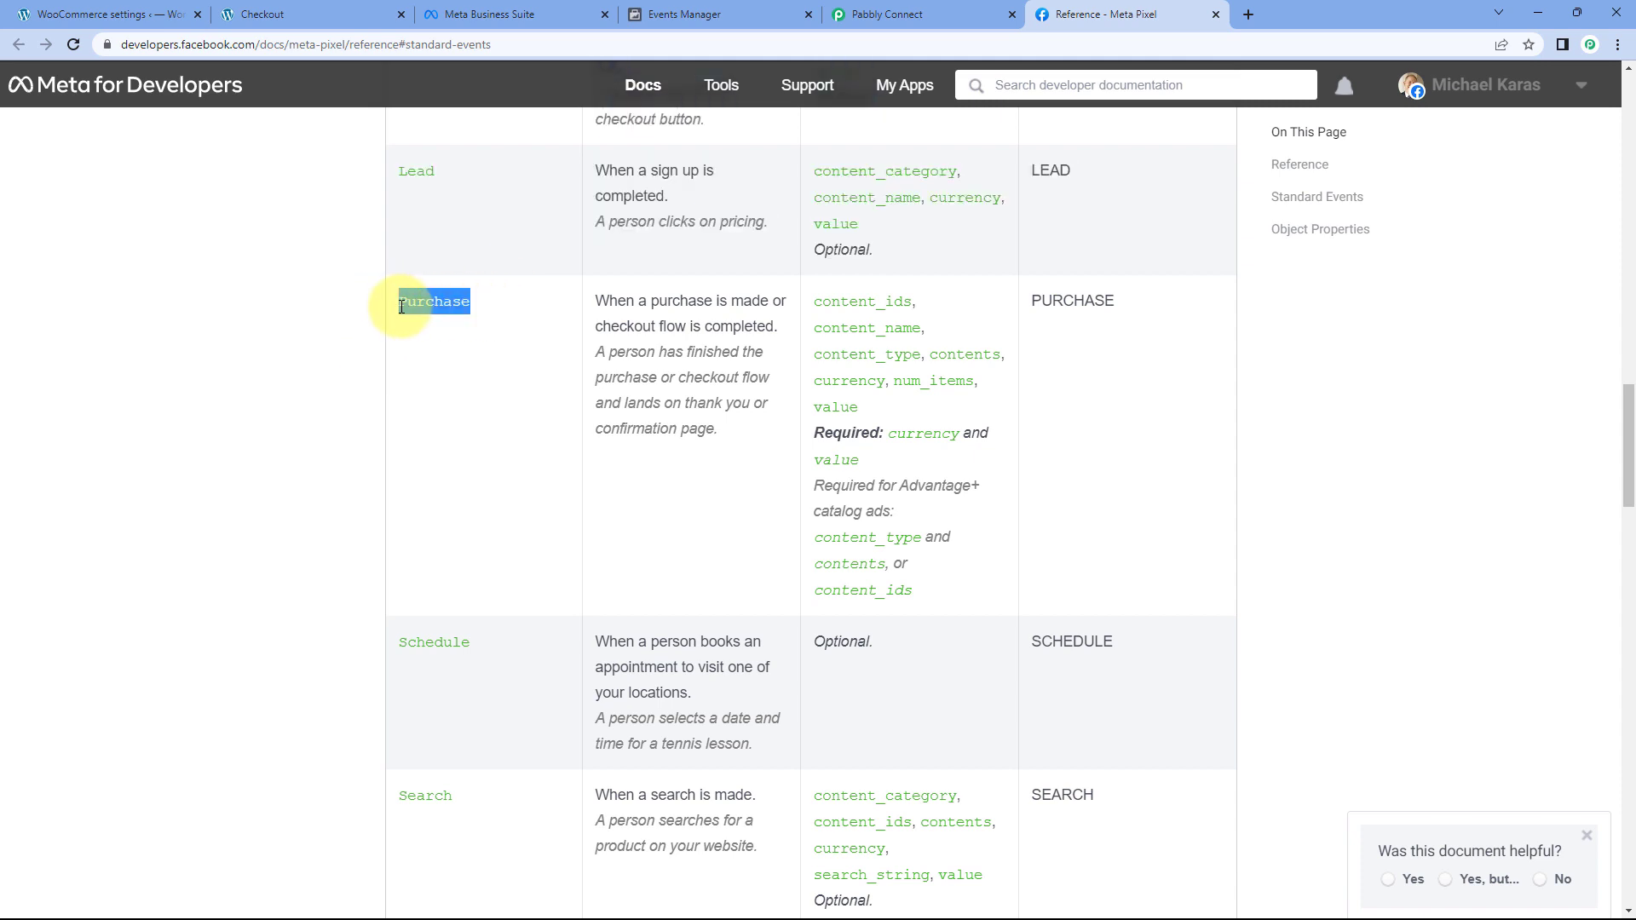
{"action": "right_click", "coordinate": [421, 308]}
{"action": "left_click", "coordinate": [453, 323]}
{"action": "left_click", "coordinate": [539, 321]}
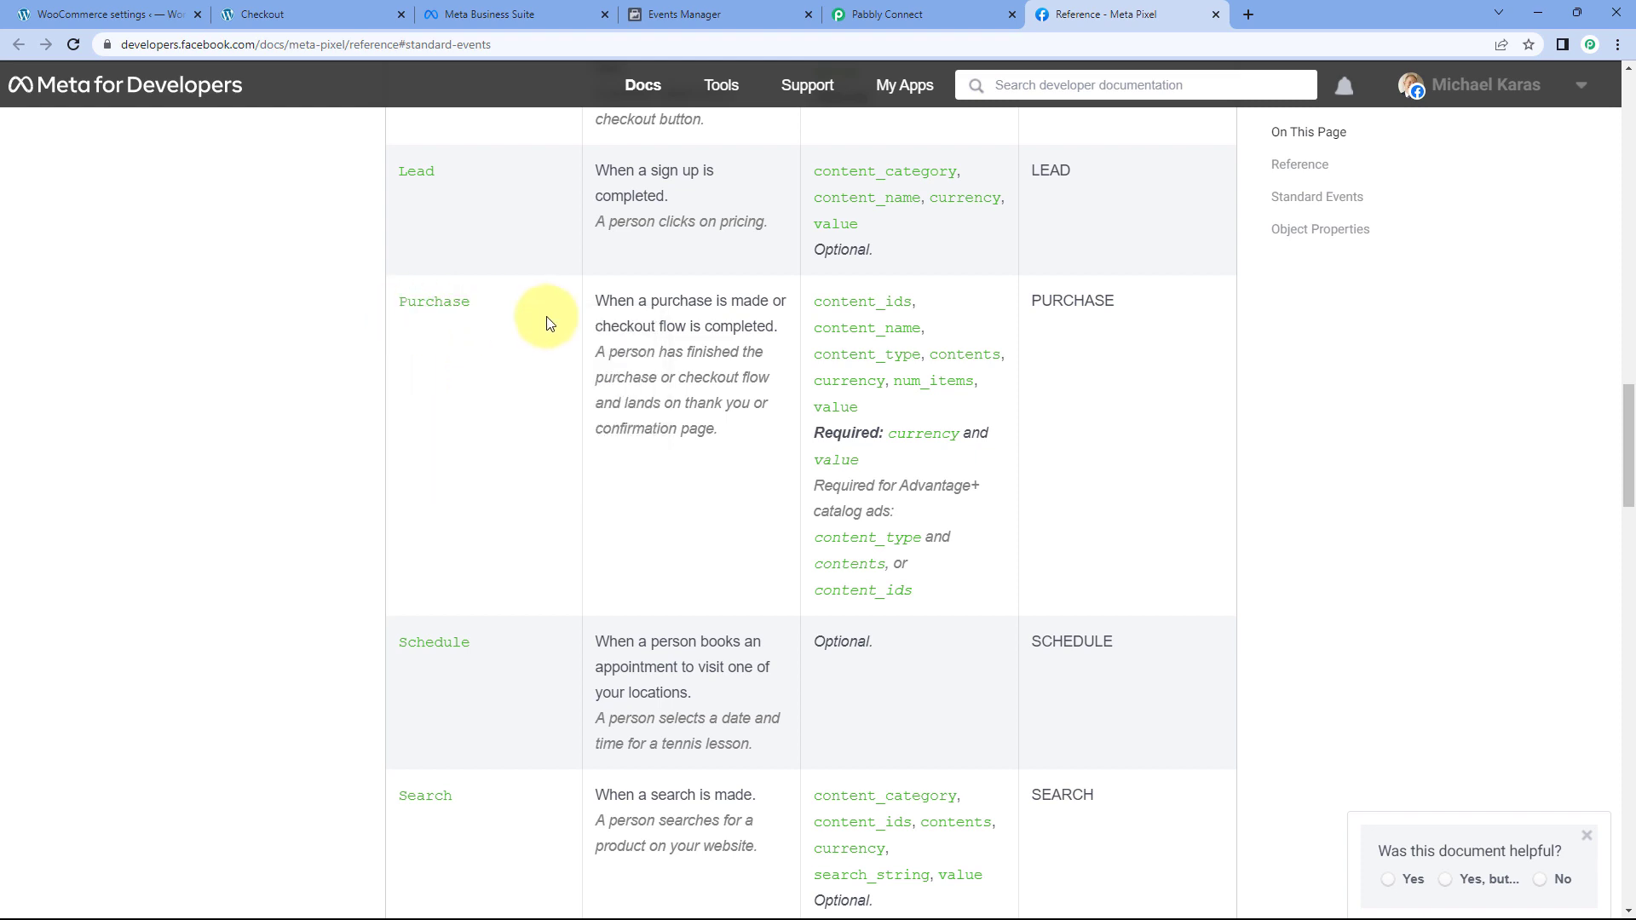
Return to Pabbly Connect and set the Event Name to Purchase.
{"action": "left_click", "coordinate": [825, 18]}
{"action": "left_click", "coordinate": [463, 308]}
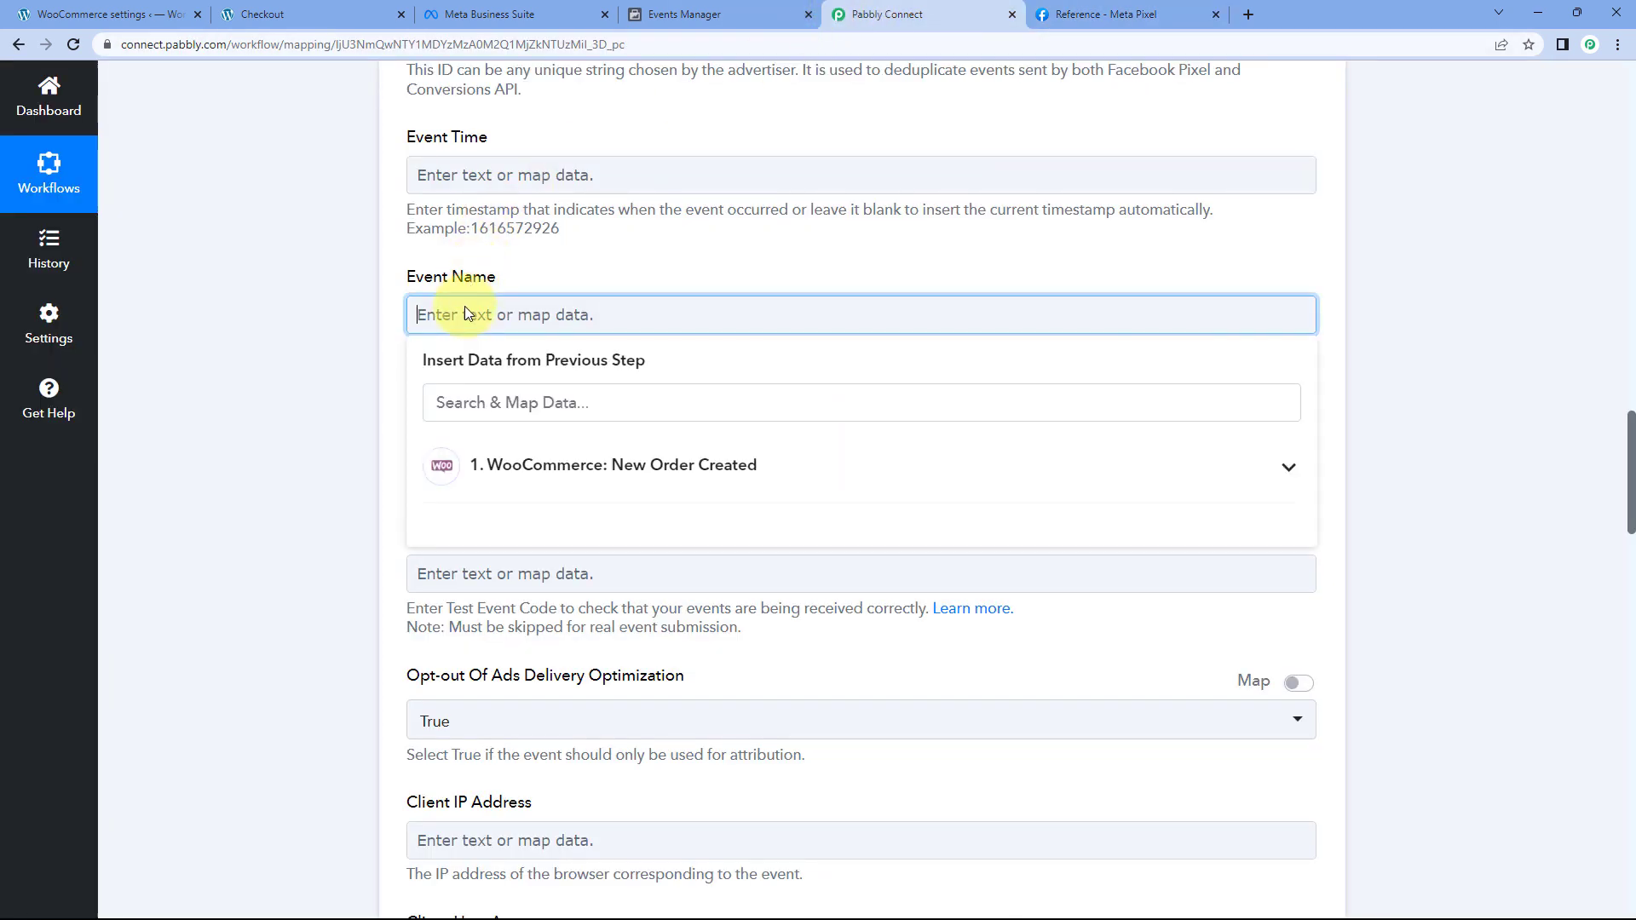
{"action": "right_click", "coordinate": [464, 308]}
{"action": "left_click", "coordinate": [508, 443]}
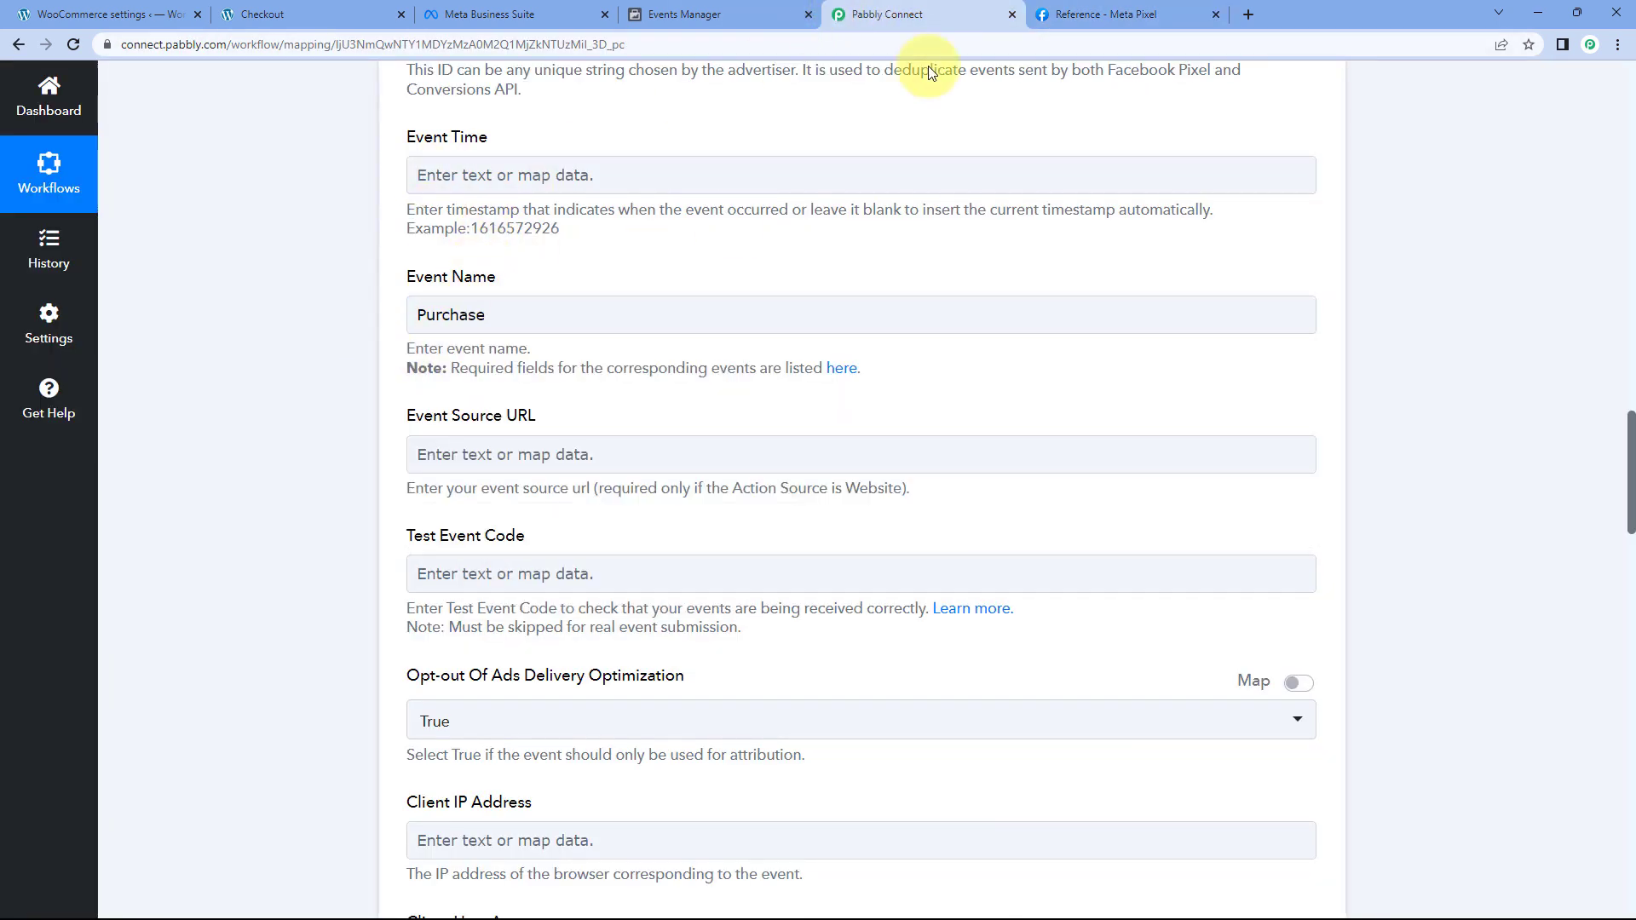
Look through the other standard event names in the Meta Pixel reference, such as AddToCart and AddPaymentInfo, and return to the workflow.
{"action": "left_click", "coordinate": [1099, 15]}
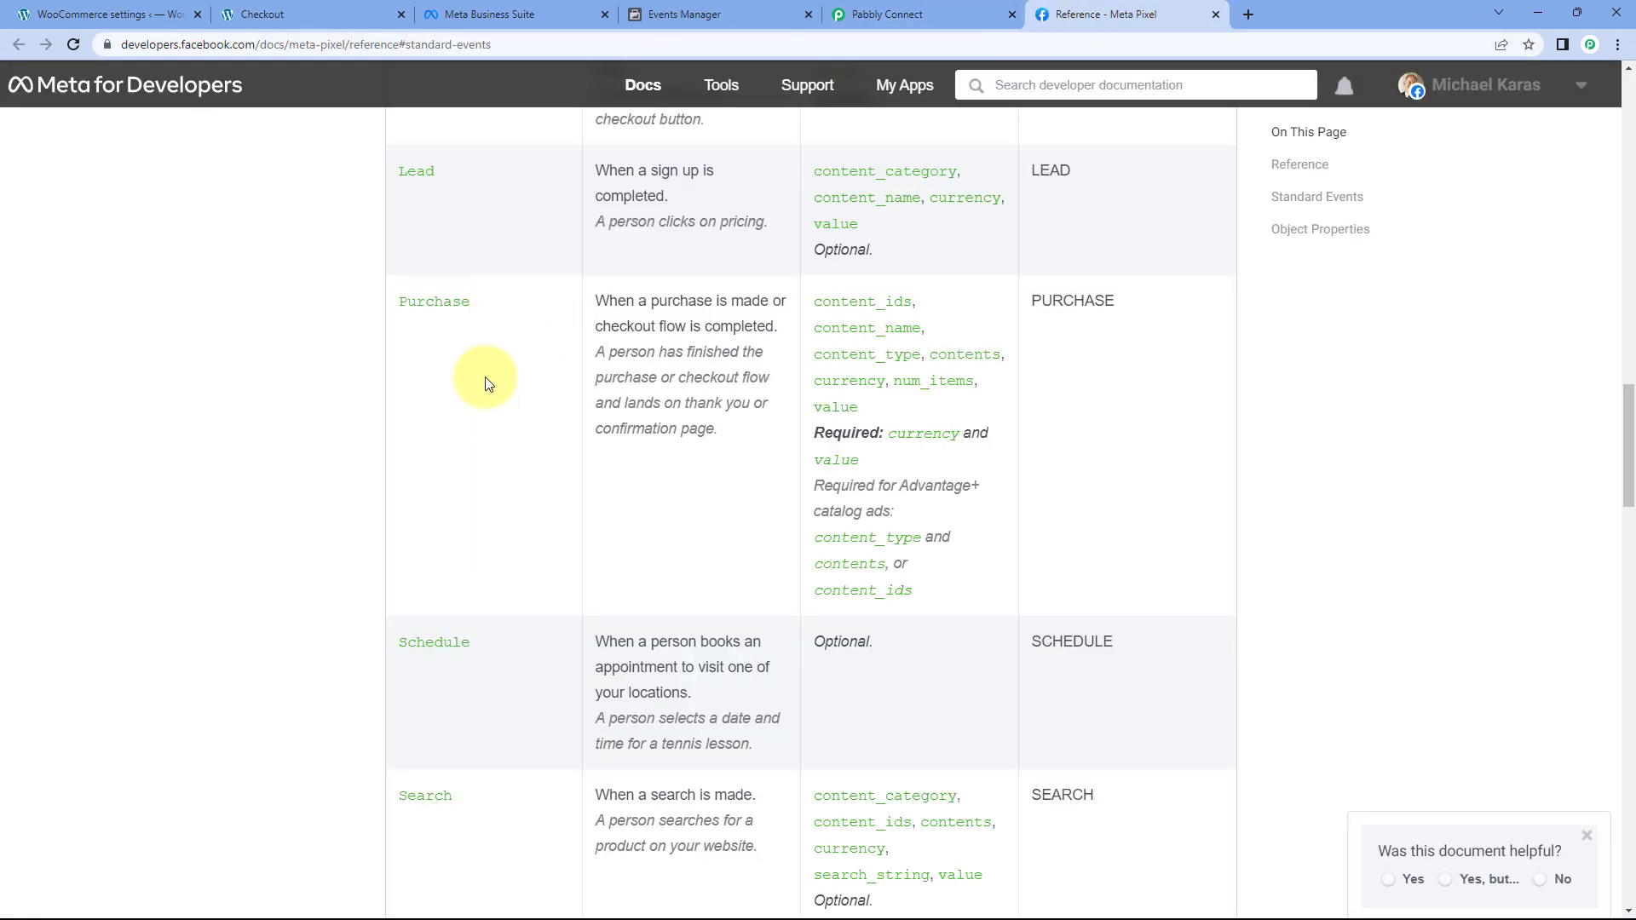
{"action": "scroll", "coordinate": [535, 334], "scroll_direction": "up", "scroll_amount": 10}
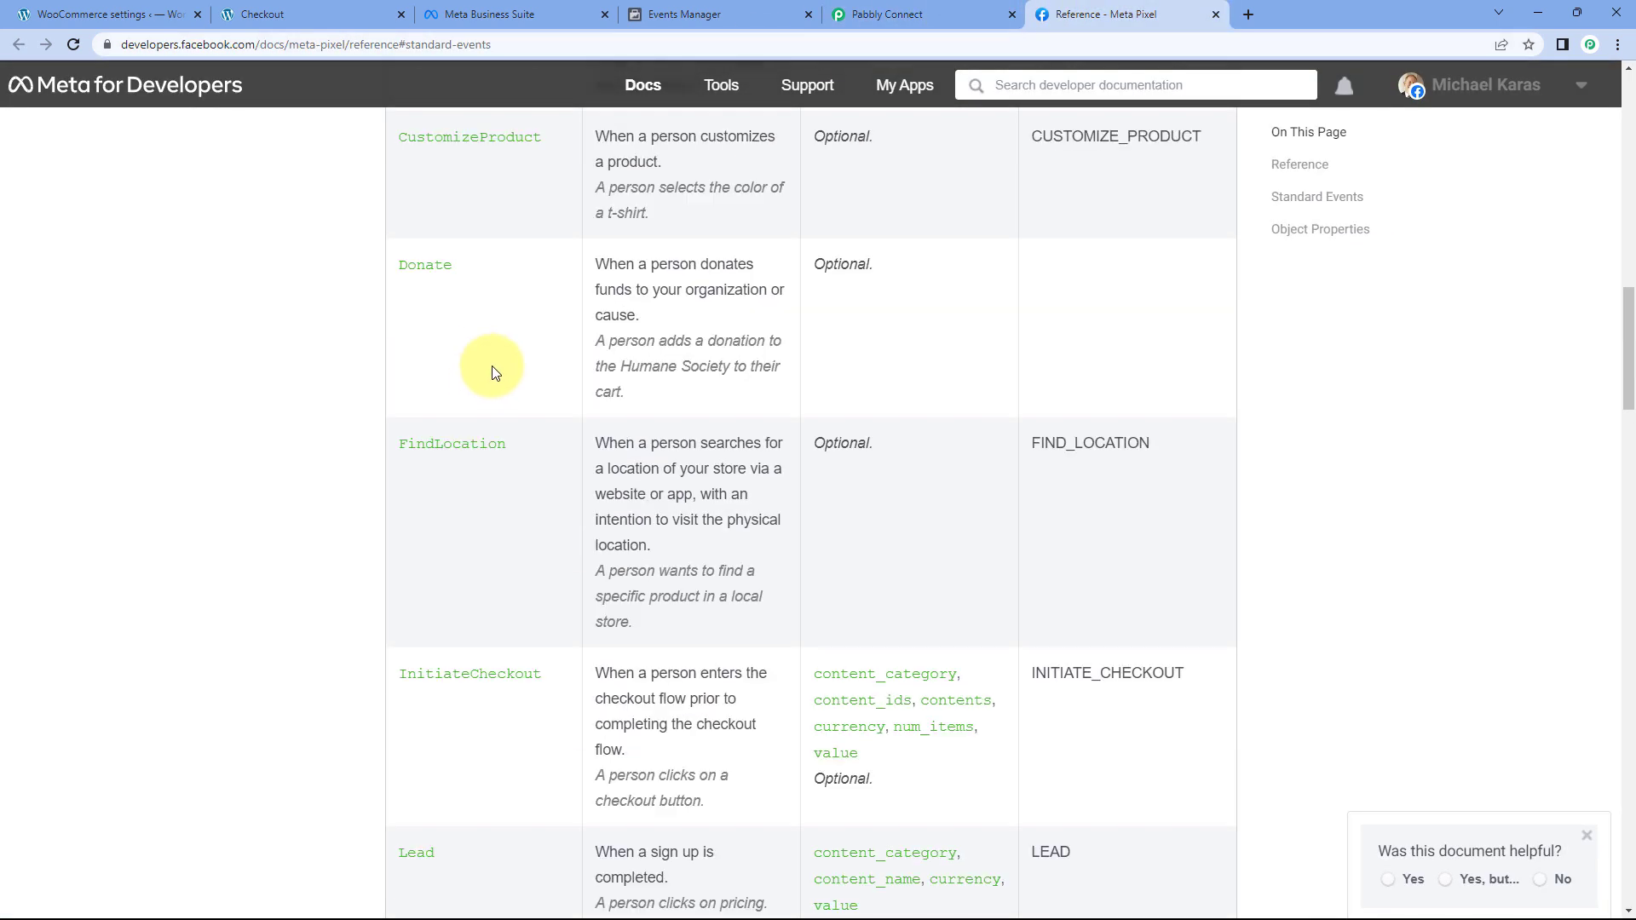
{"action": "scroll", "coordinate": [475, 362], "scroll_direction": "up", "scroll_amount": 7}
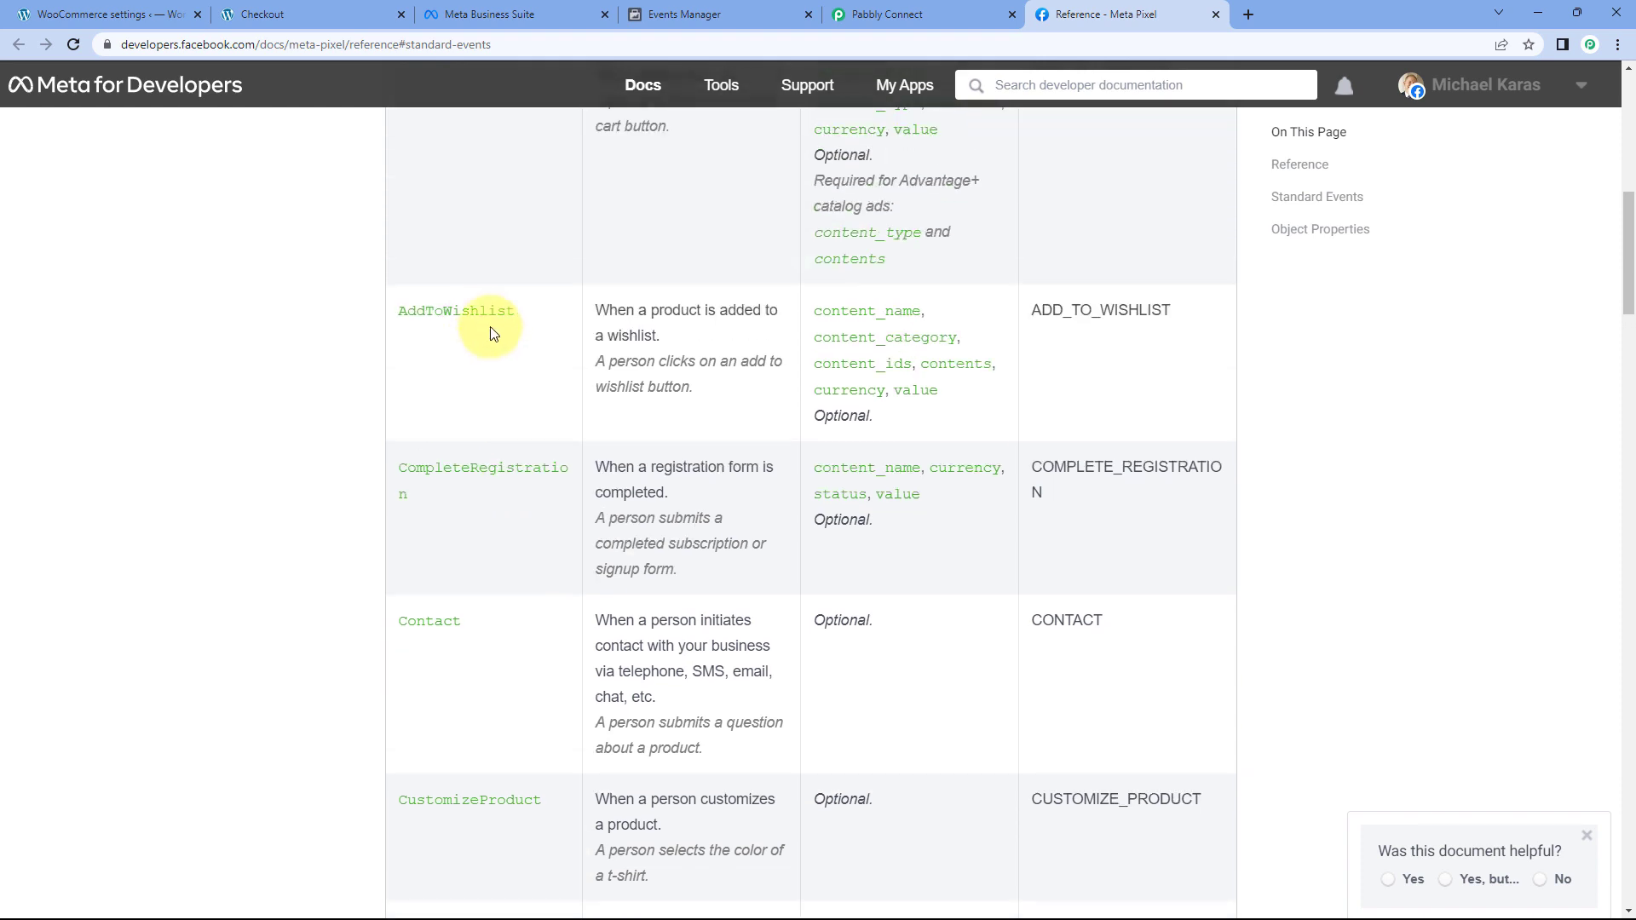
{"action": "scroll", "coordinate": [477, 383], "scroll_direction": "up", "scroll_amount": 1}
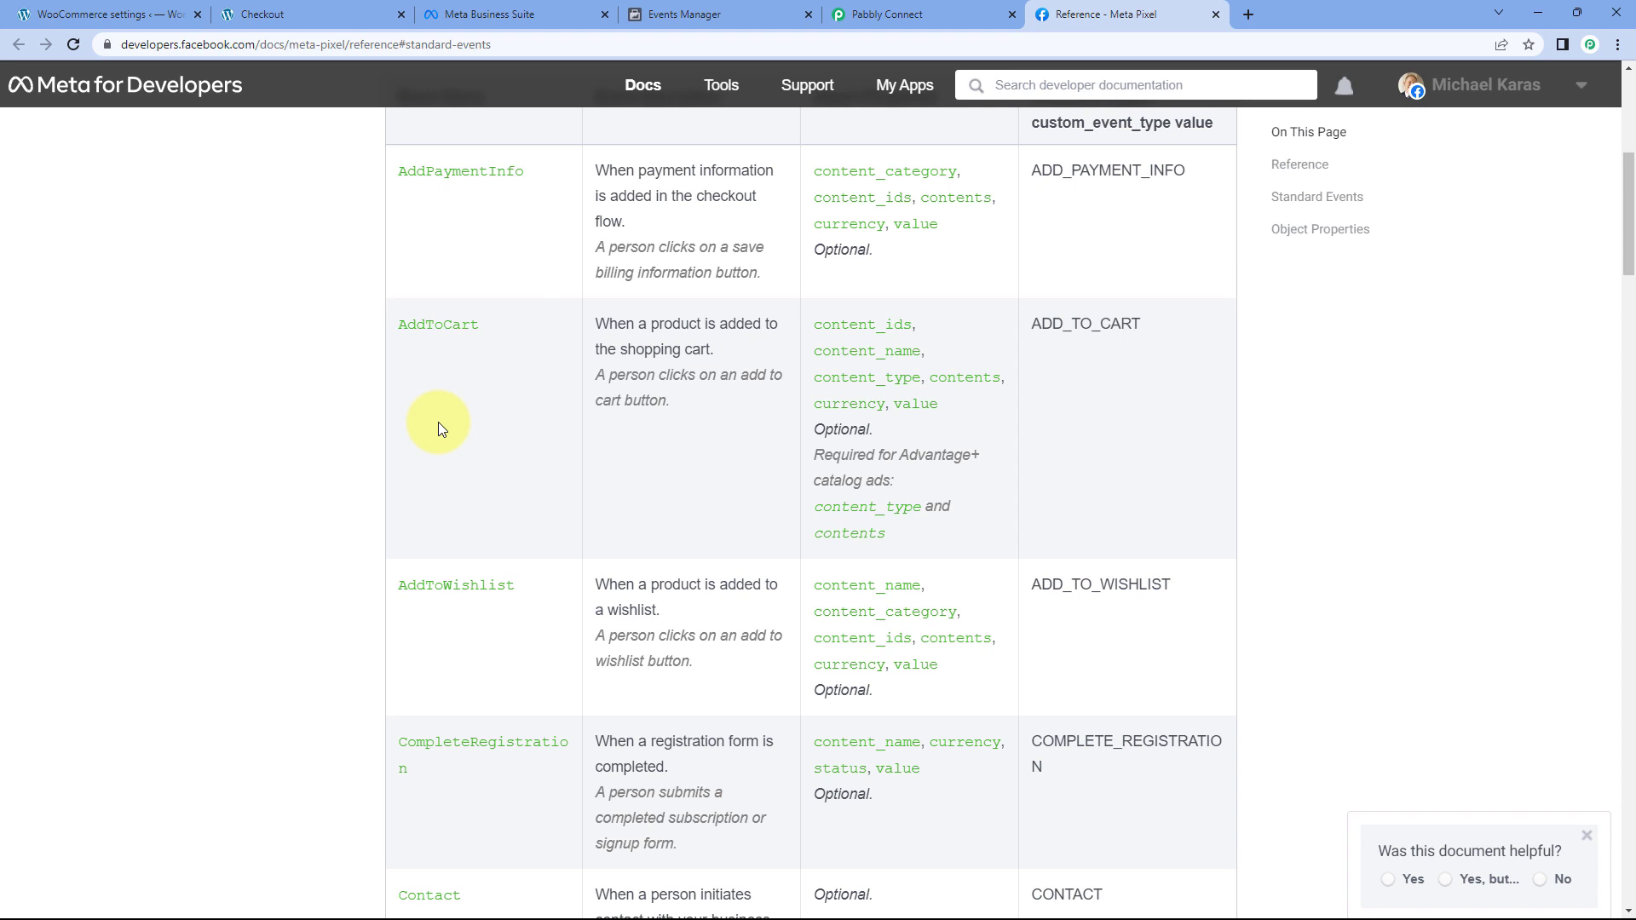
{"action": "left_click", "coordinate": [878, 14]}
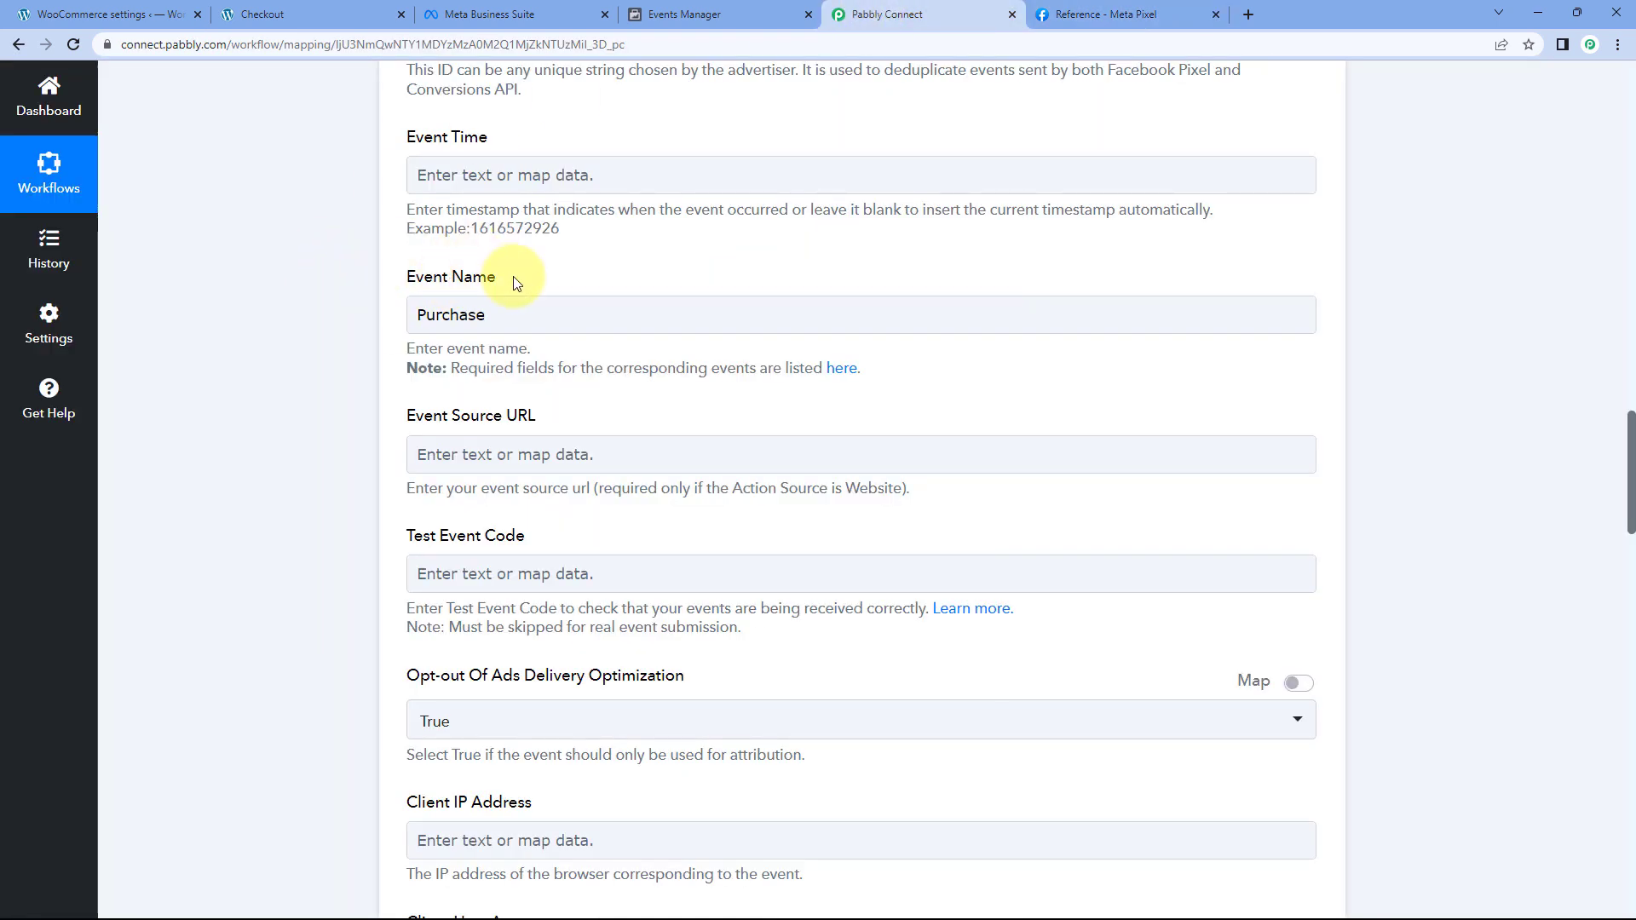
{"action": "scroll", "coordinate": [513, 278], "scroll_direction": "down", "scroll_amount": 2}
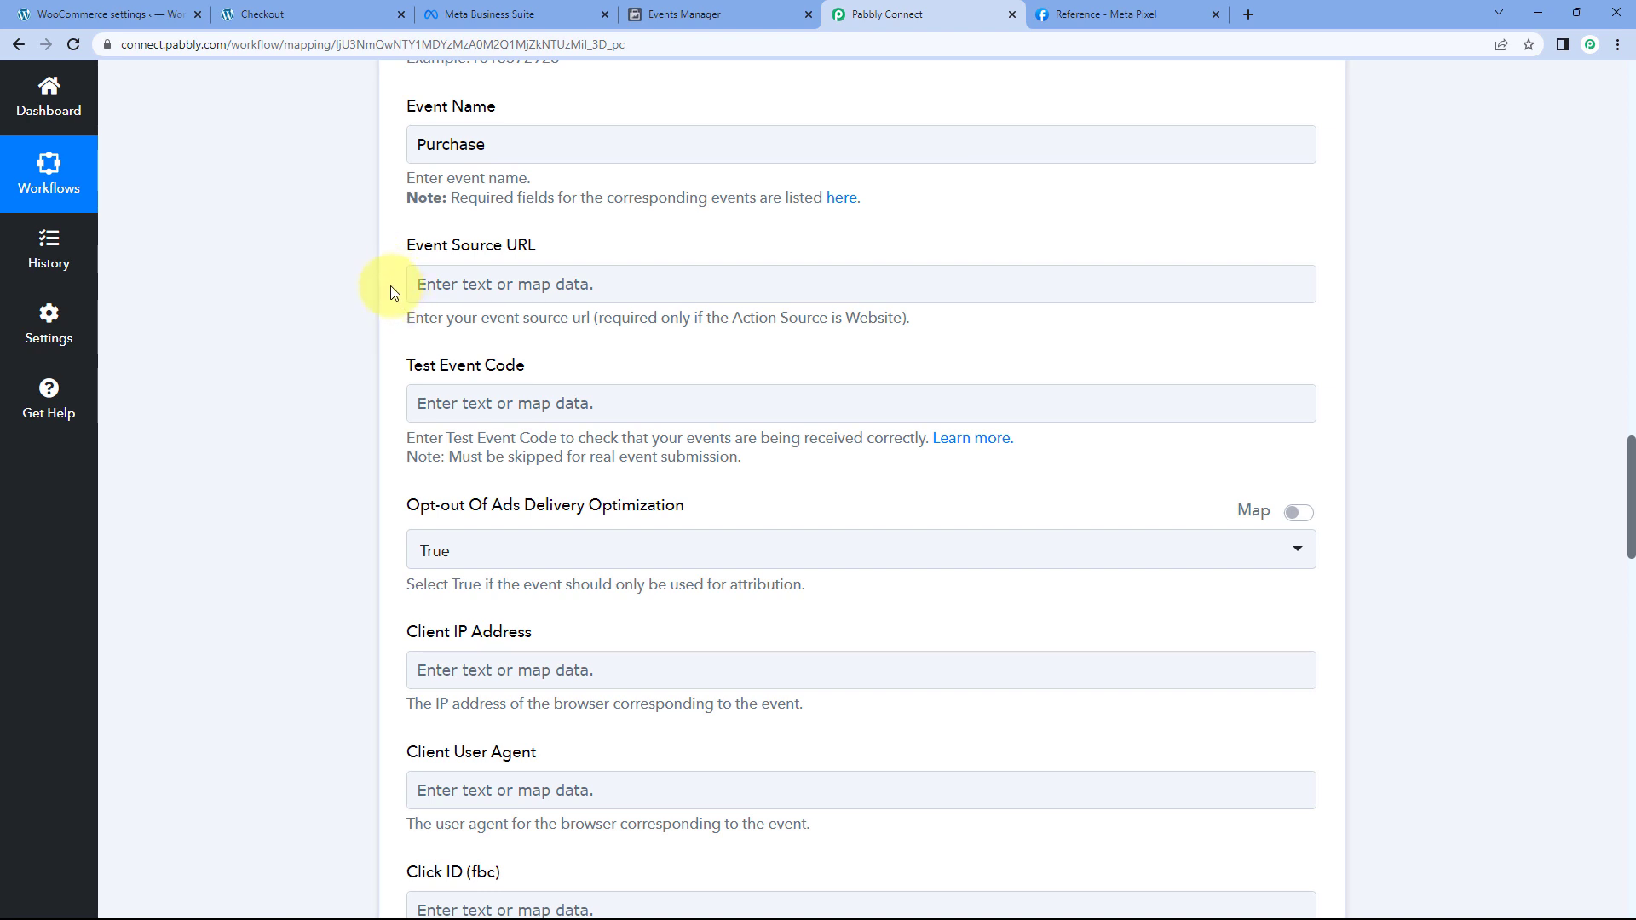
{"action": "scroll", "coordinate": [392, 294], "scroll_direction": "up", "scroll_amount": 7}
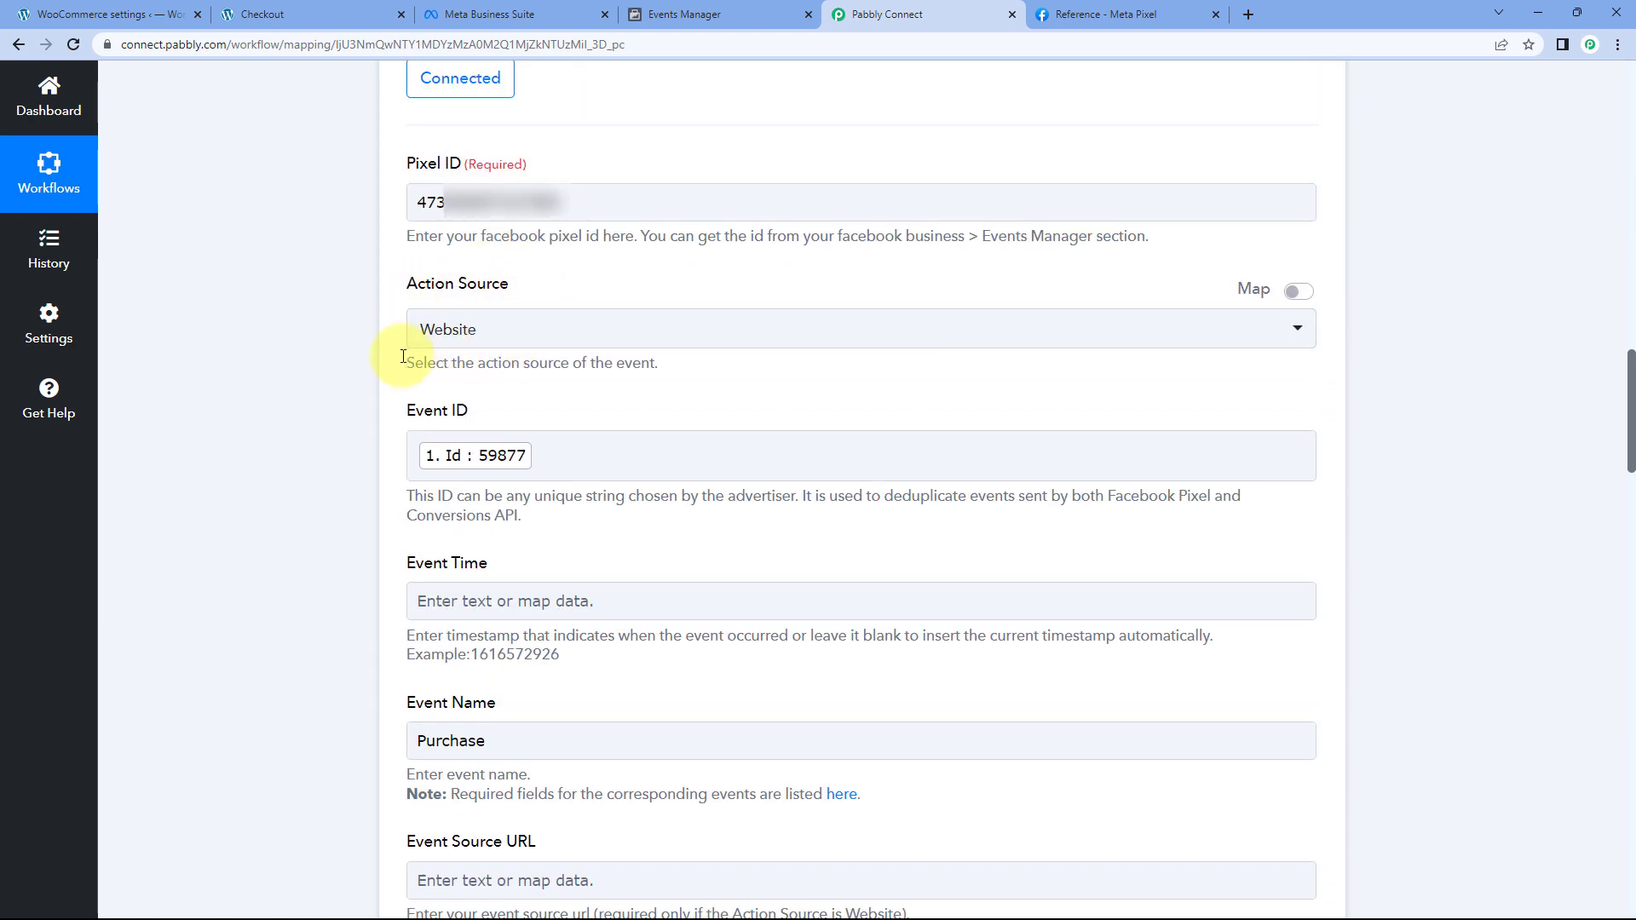
{"action": "scroll", "coordinate": [400, 358], "scroll_direction": "down", "scroll_amount": 8}
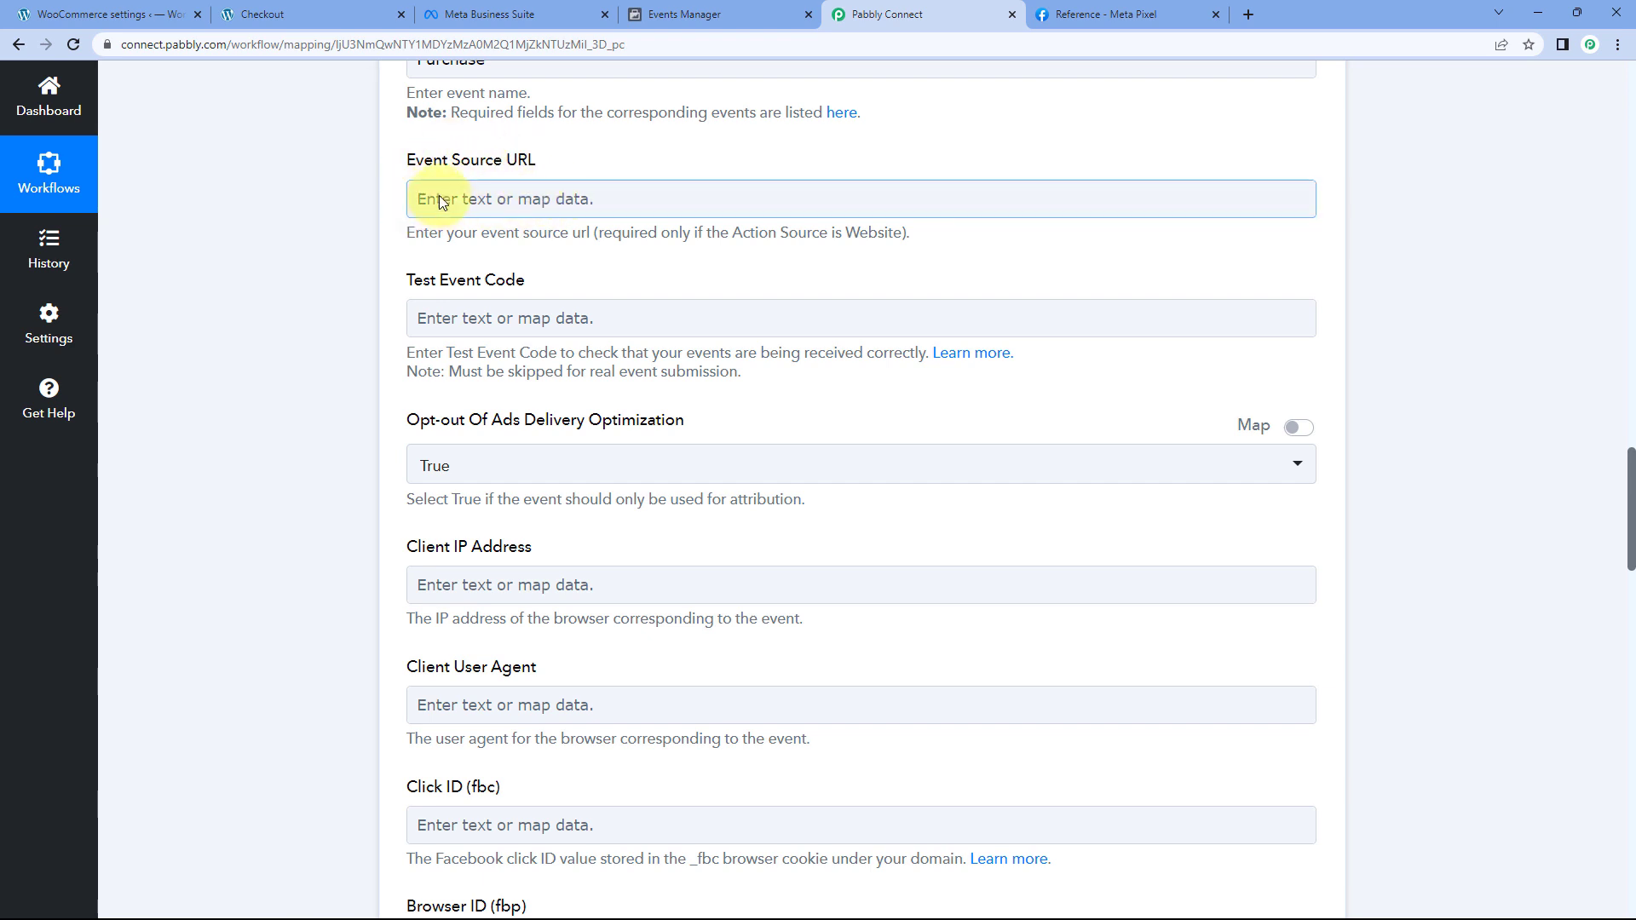
{"action": "left_click", "coordinate": [277, 14]}
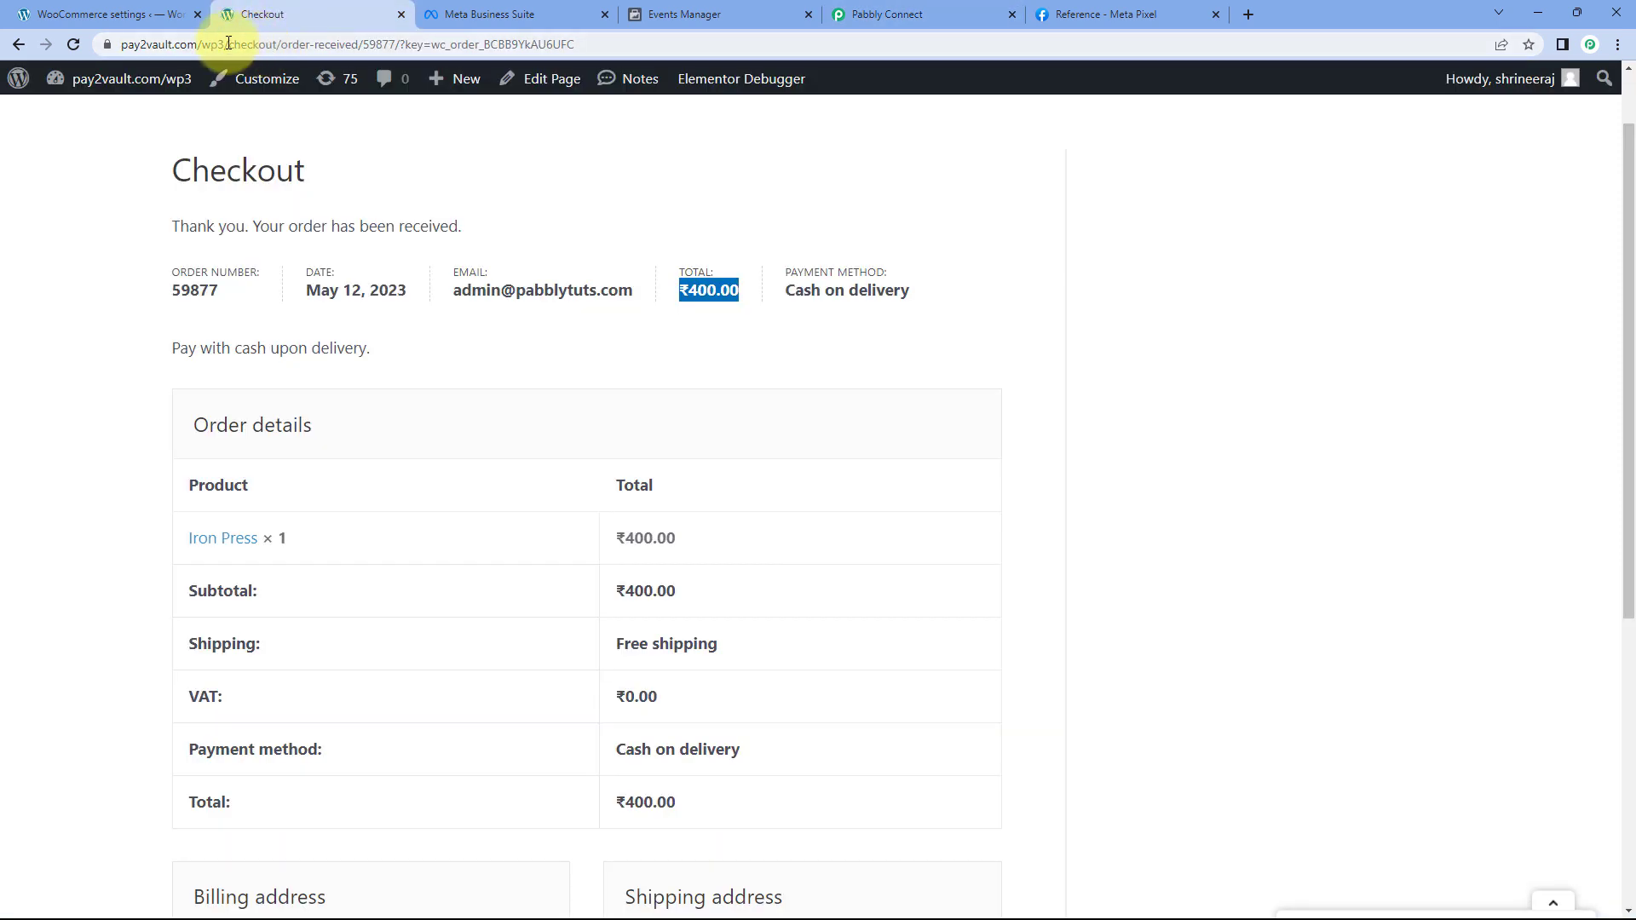
{"action": "left_click_drag", "start_coordinate": [229, 45], "coordinate": [75, 44]}
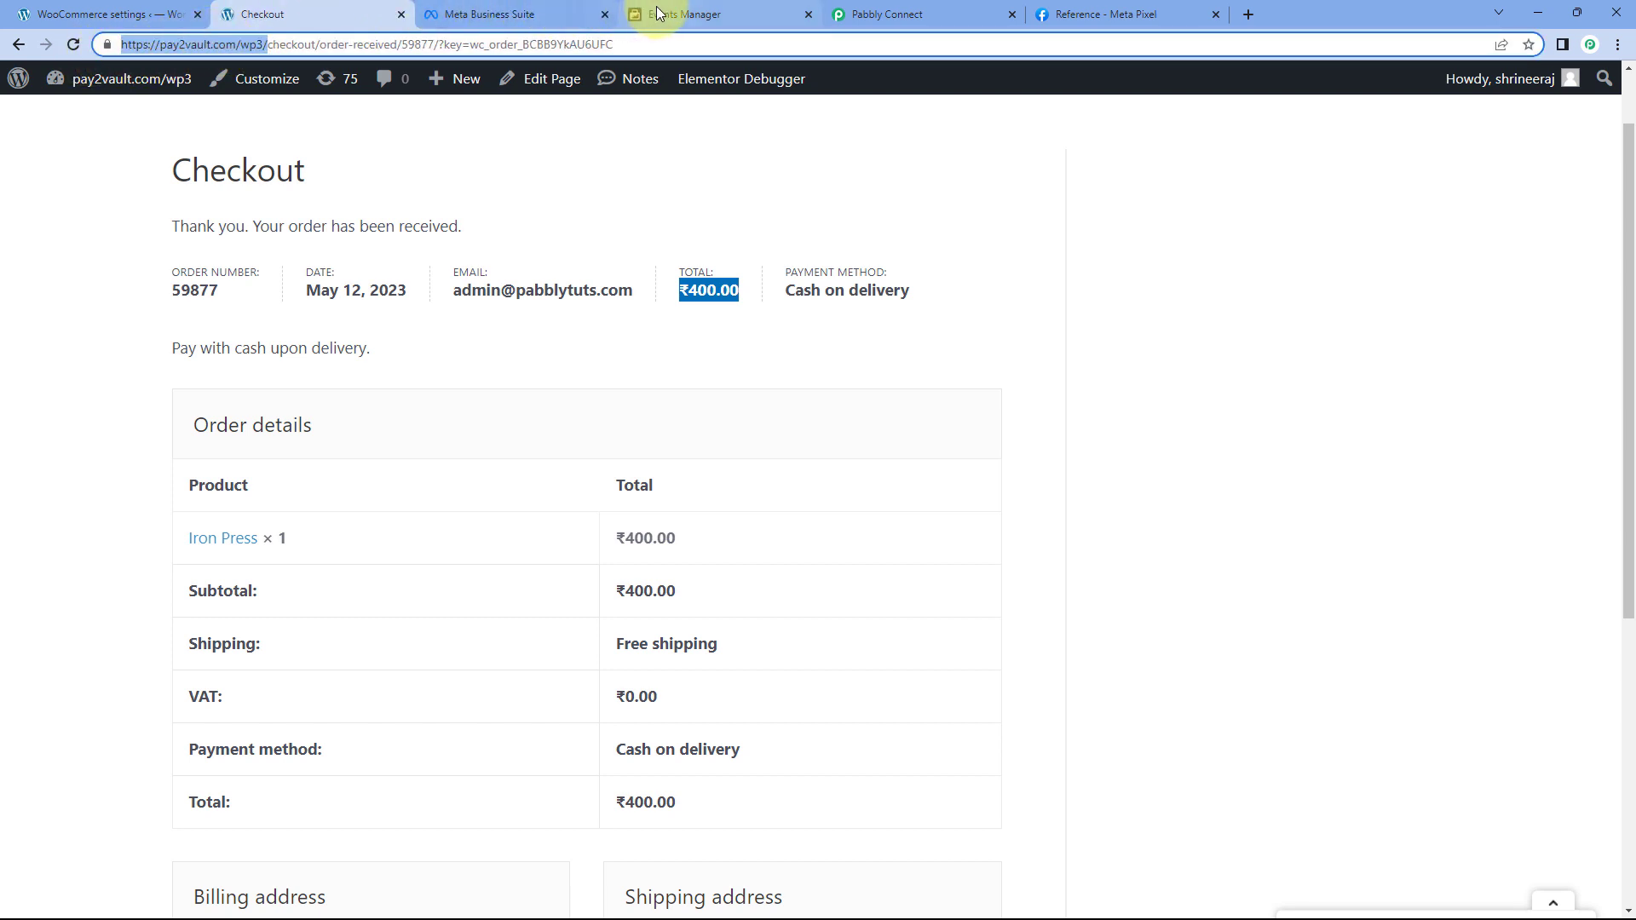
{"action": "left_click", "coordinate": [899, 15]}
{"action": "scroll", "coordinate": [383, 466], "scroll_direction": "down", "scroll_amount": 5}
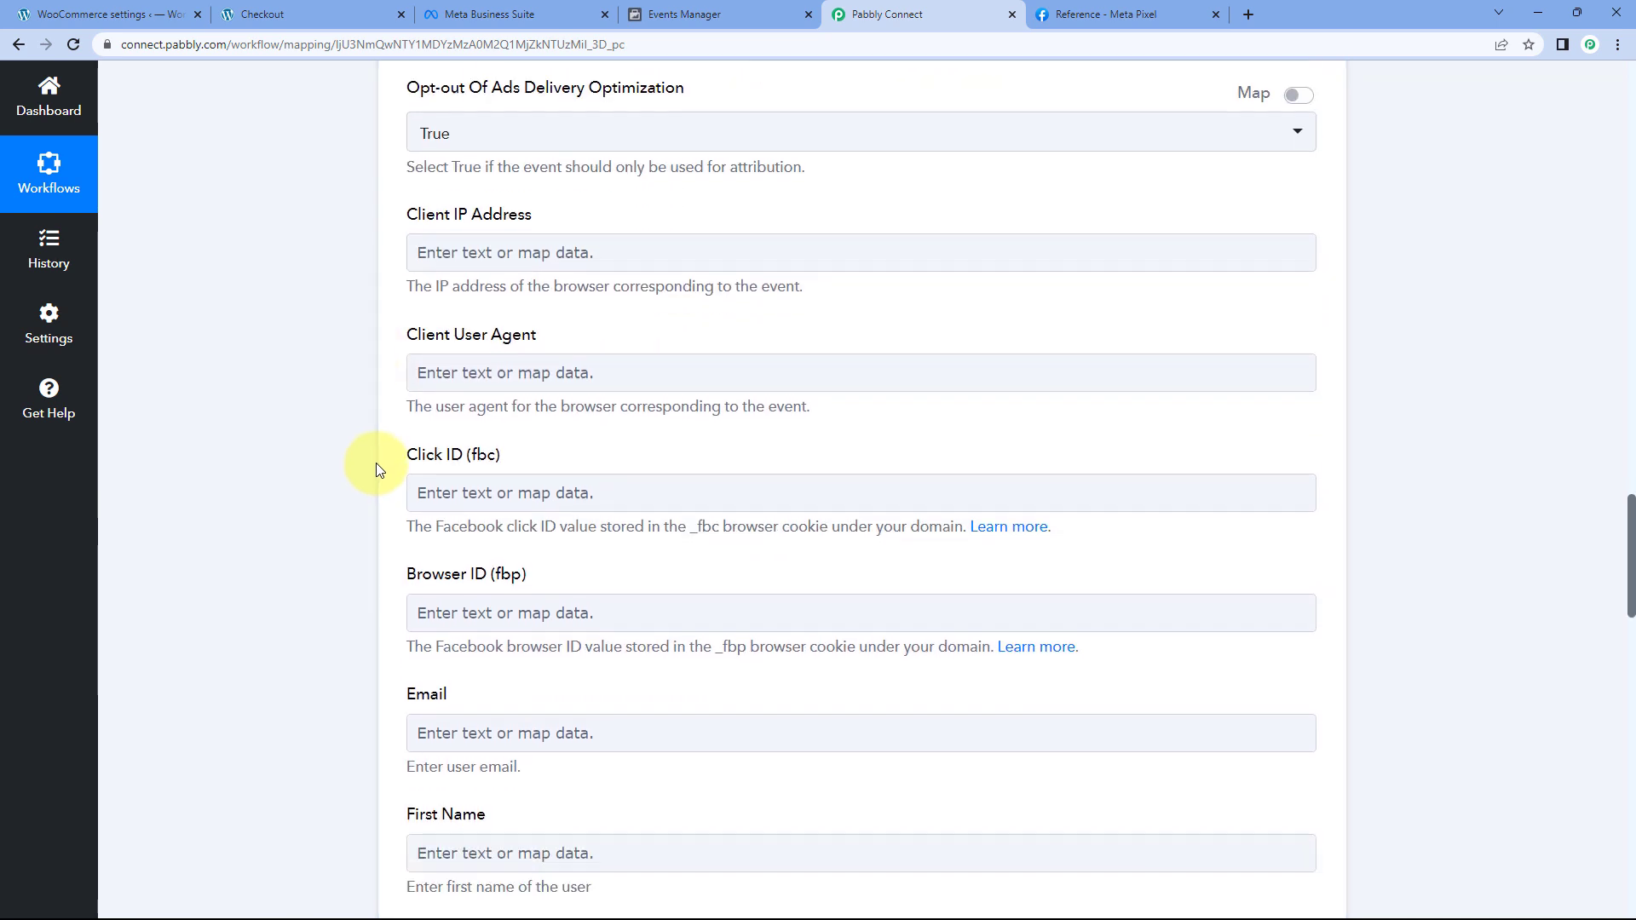
{"action": "scroll", "coordinate": [450, 238], "scroll_direction": "up", "scroll_amount": 5}
{"action": "left_click", "coordinate": [477, 198]}
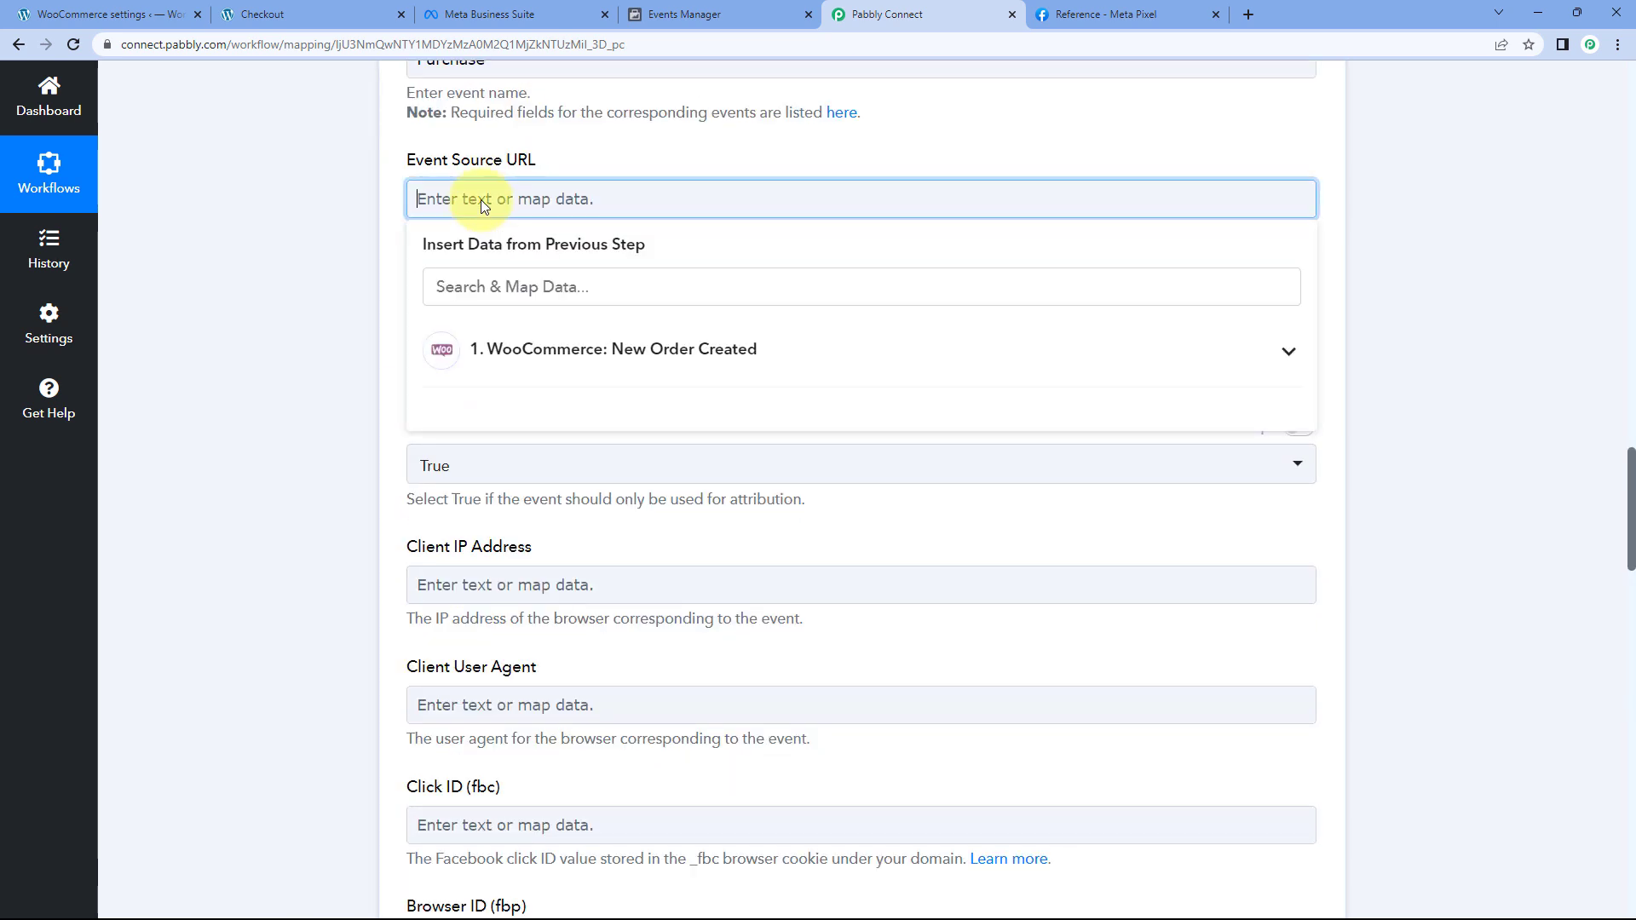
{"action": "key", "text": "ctrl+v"}
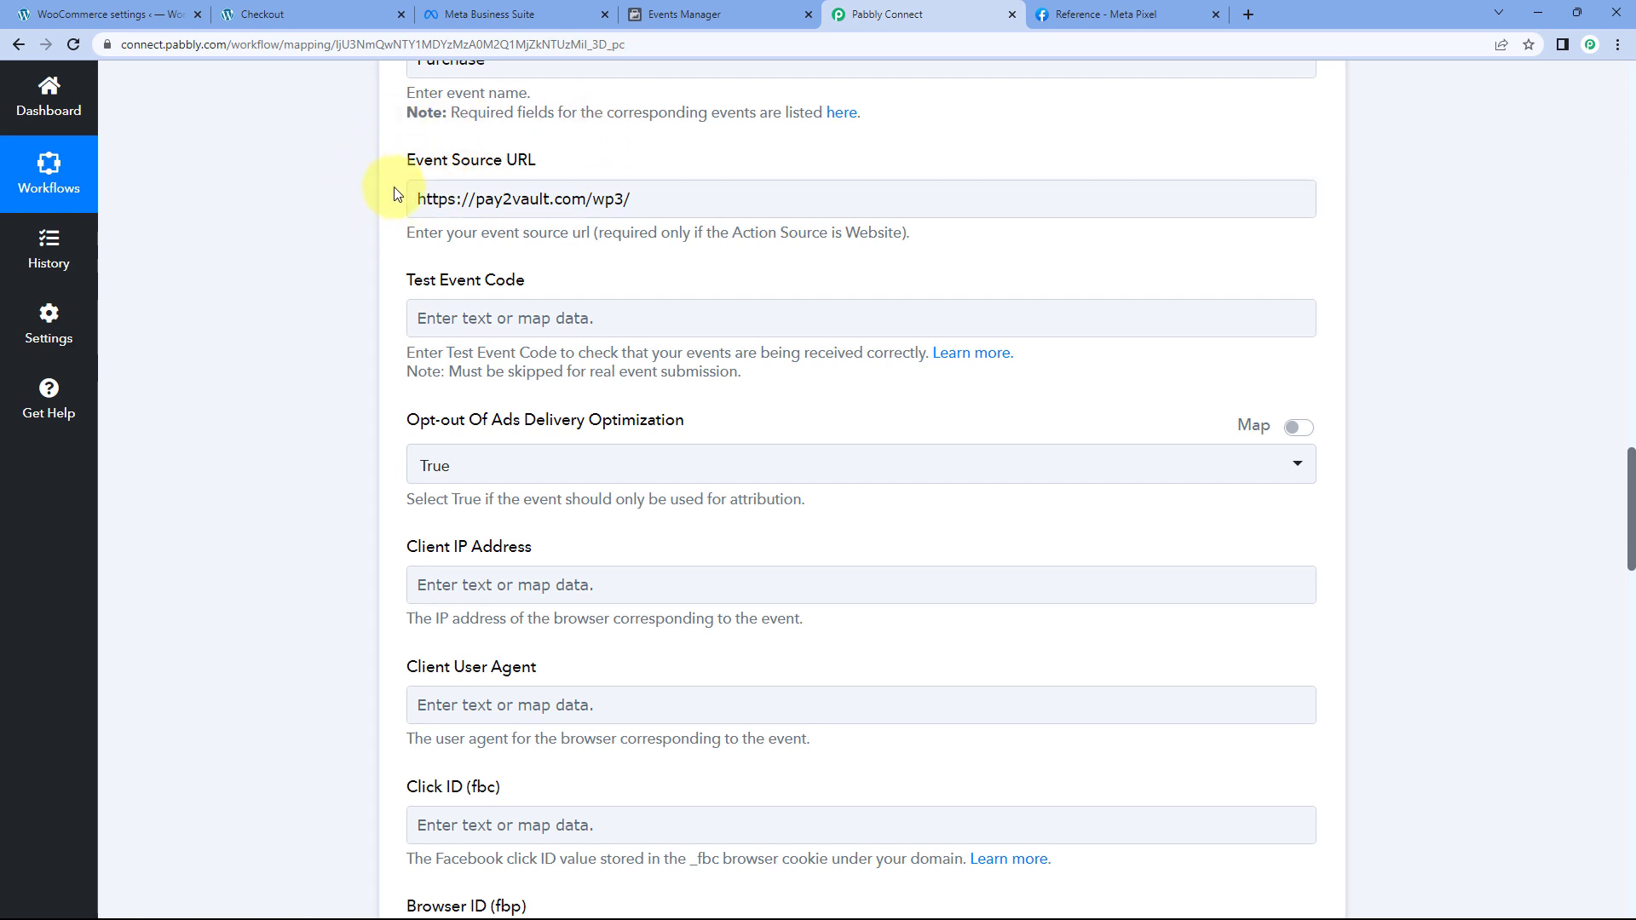
{"action": "left_click", "coordinate": [530, 199]}
{"action": "left_click", "coordinate": [596, 263]}
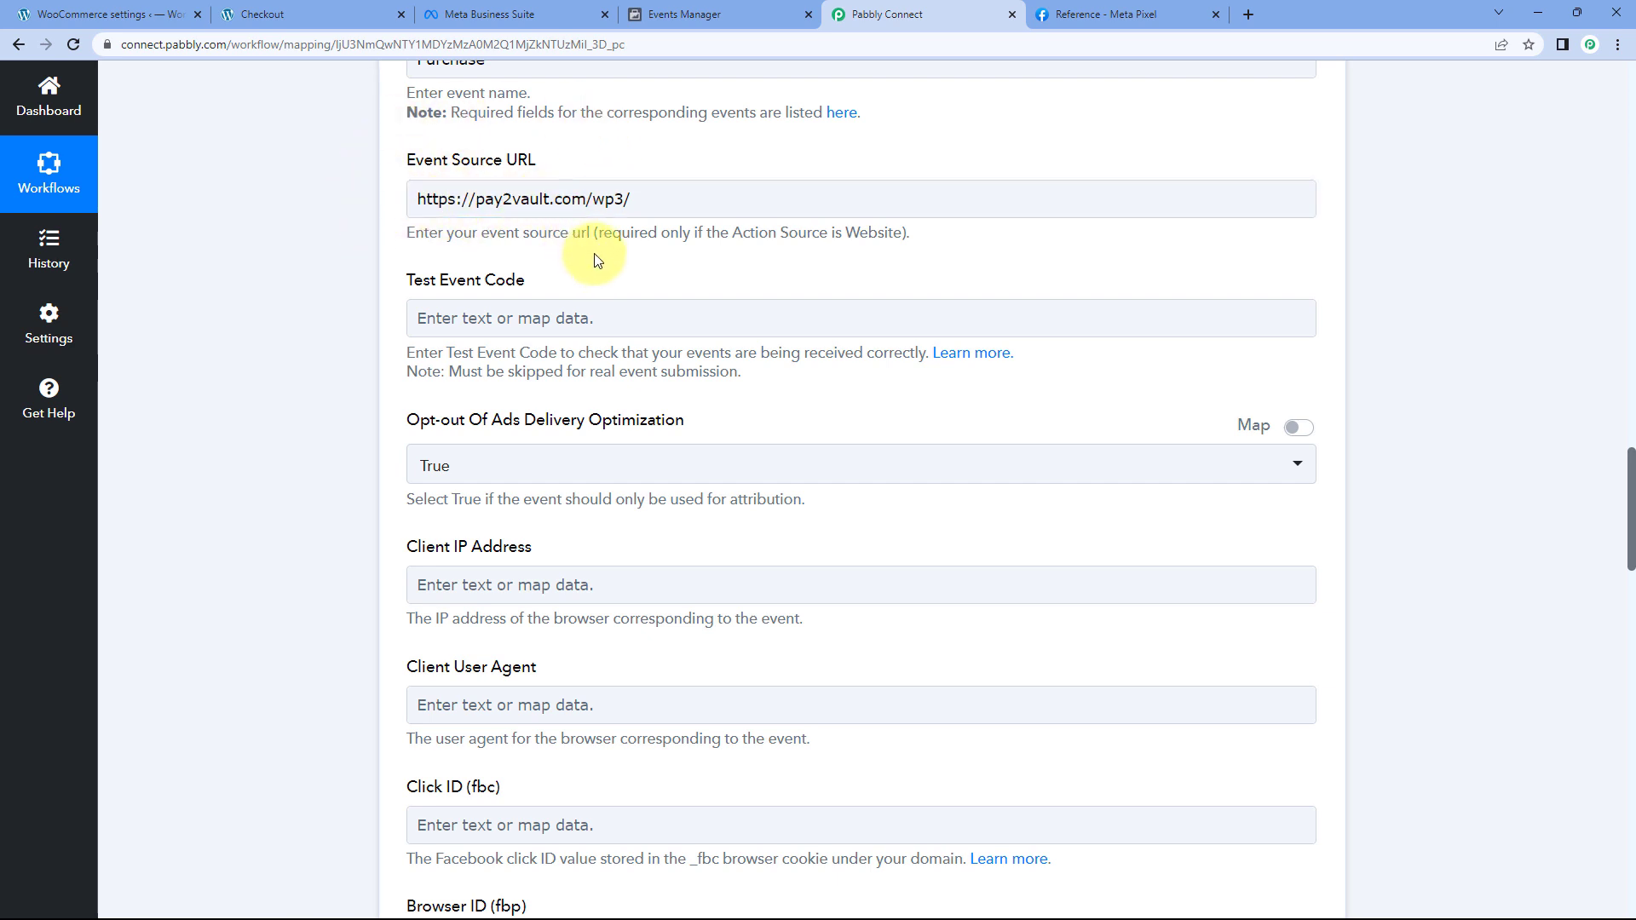
{"action": "left_click", "coordinate": [651, 202]}
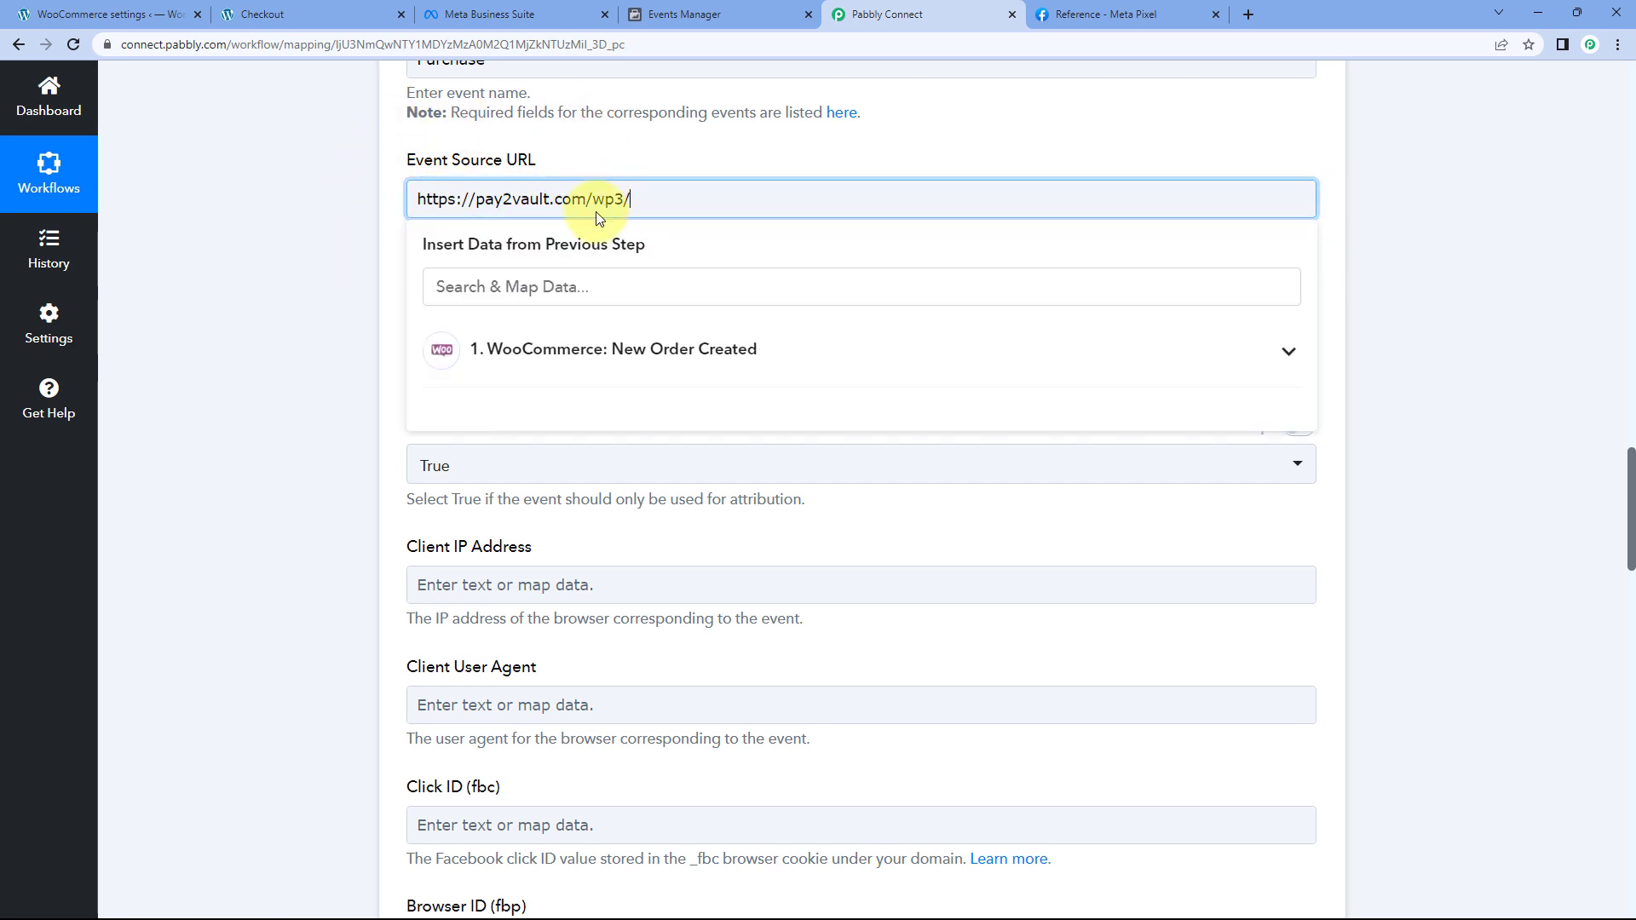
{"action": "left_click", "coordinate": [627, 154]}
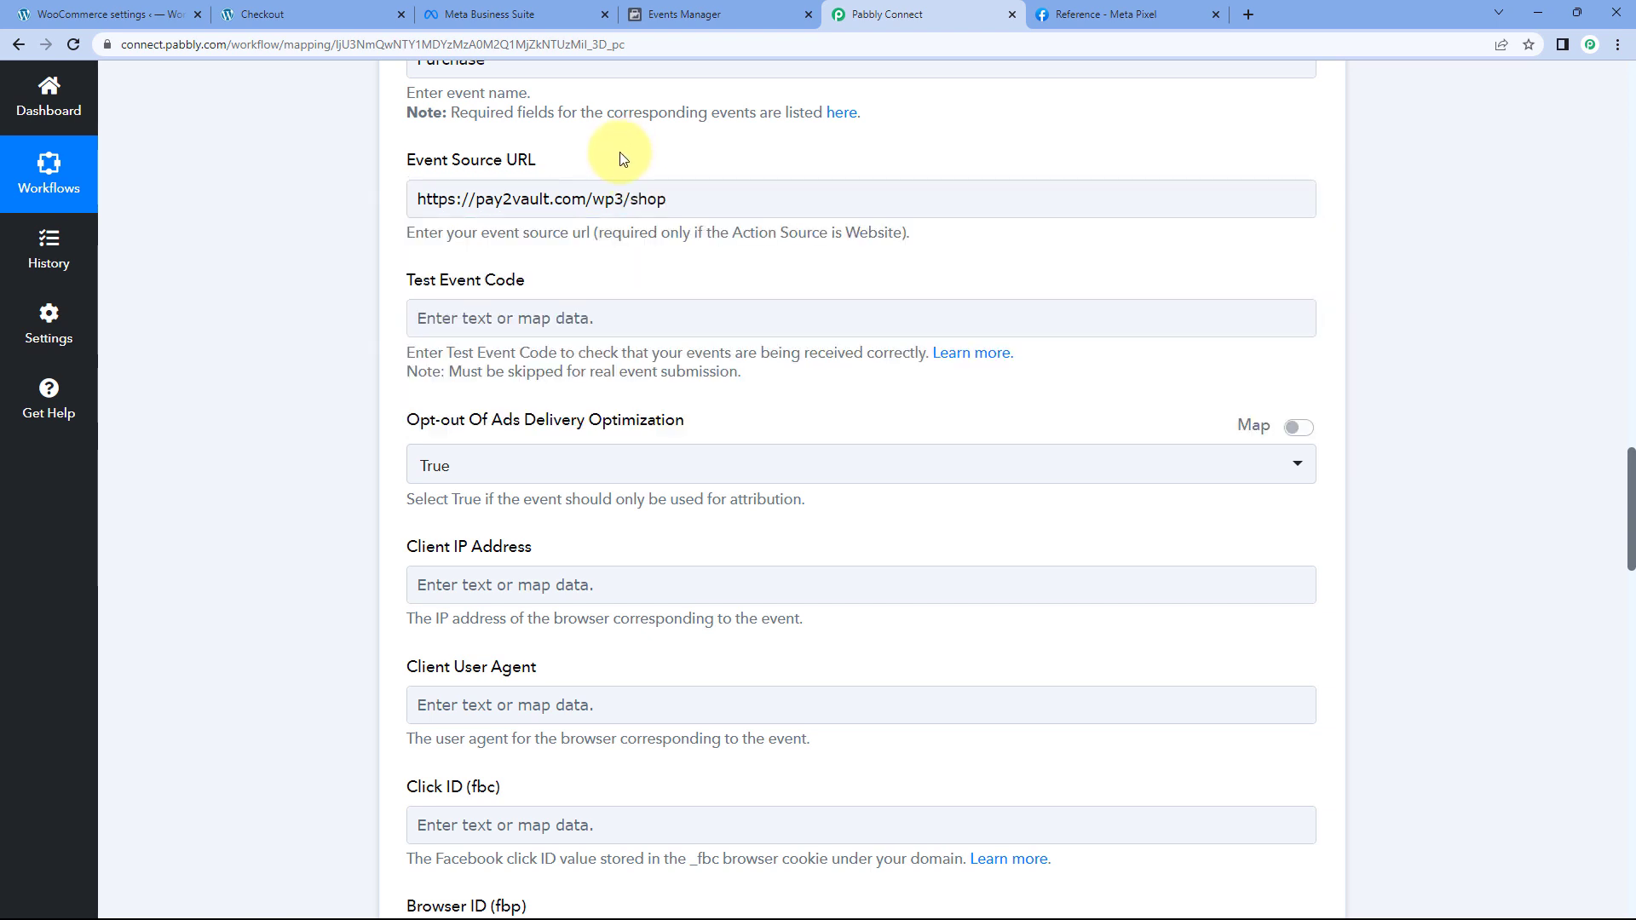
Switch to Events Manager, open the Facebook pixel's Test events and copy the test_event_code given for server events.
{"action": "scroll", "coordinate": [622, 158], "scroll_direction": "down", "scroll_amount": 1}
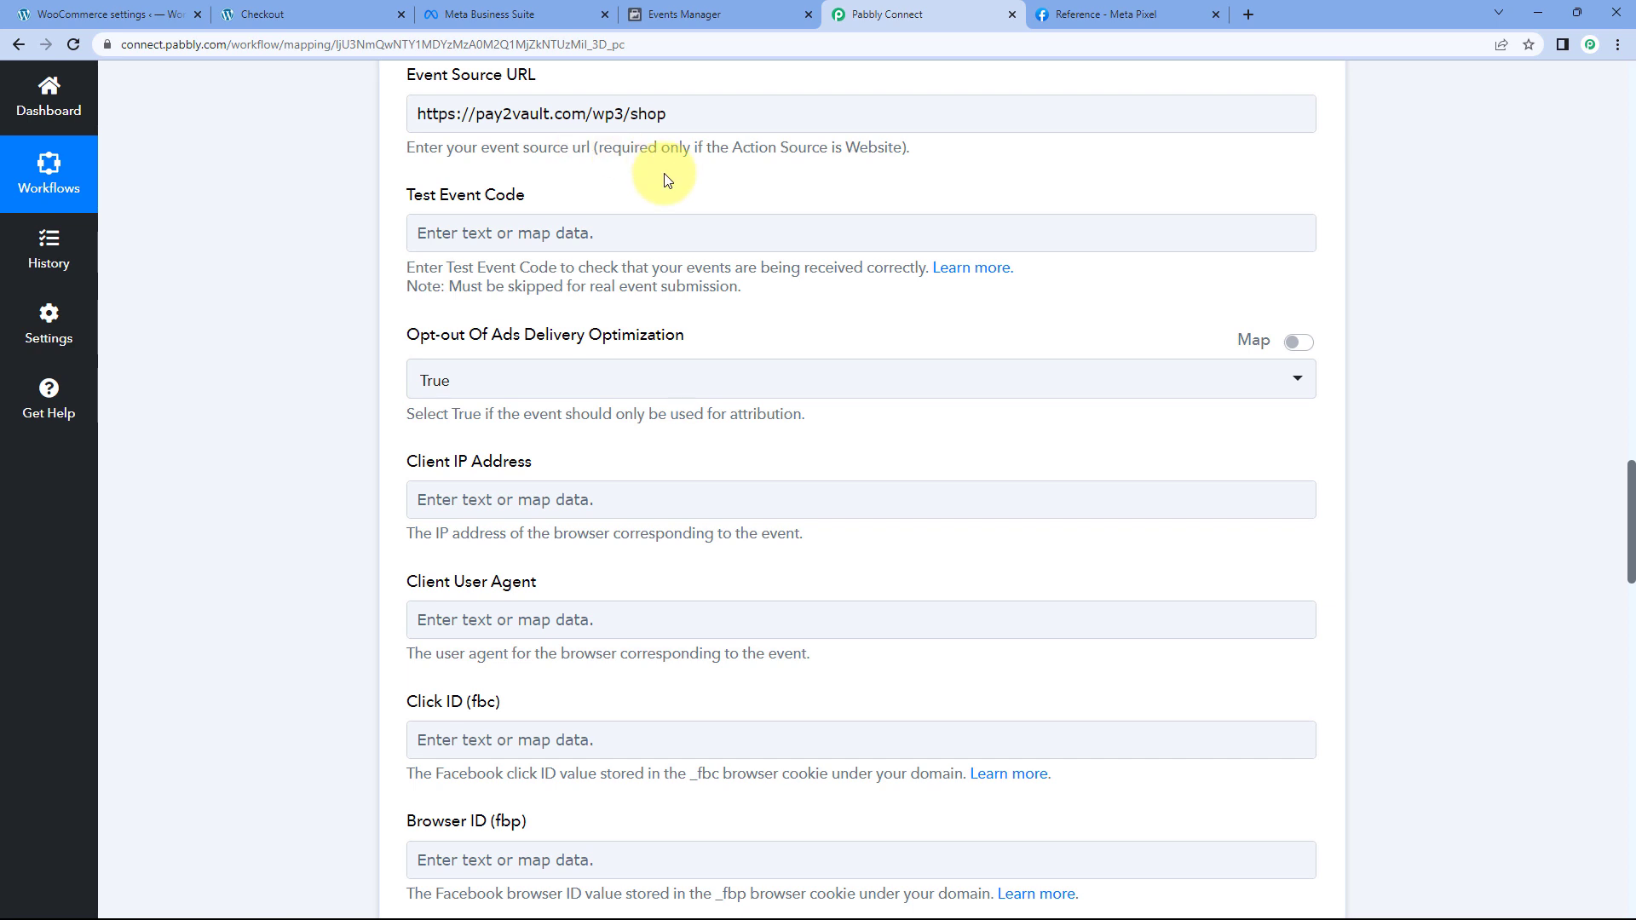
{"action": "scroll", "coordinate": [545, 154], "scroll_direction": "down", "scroll_amount": 1}
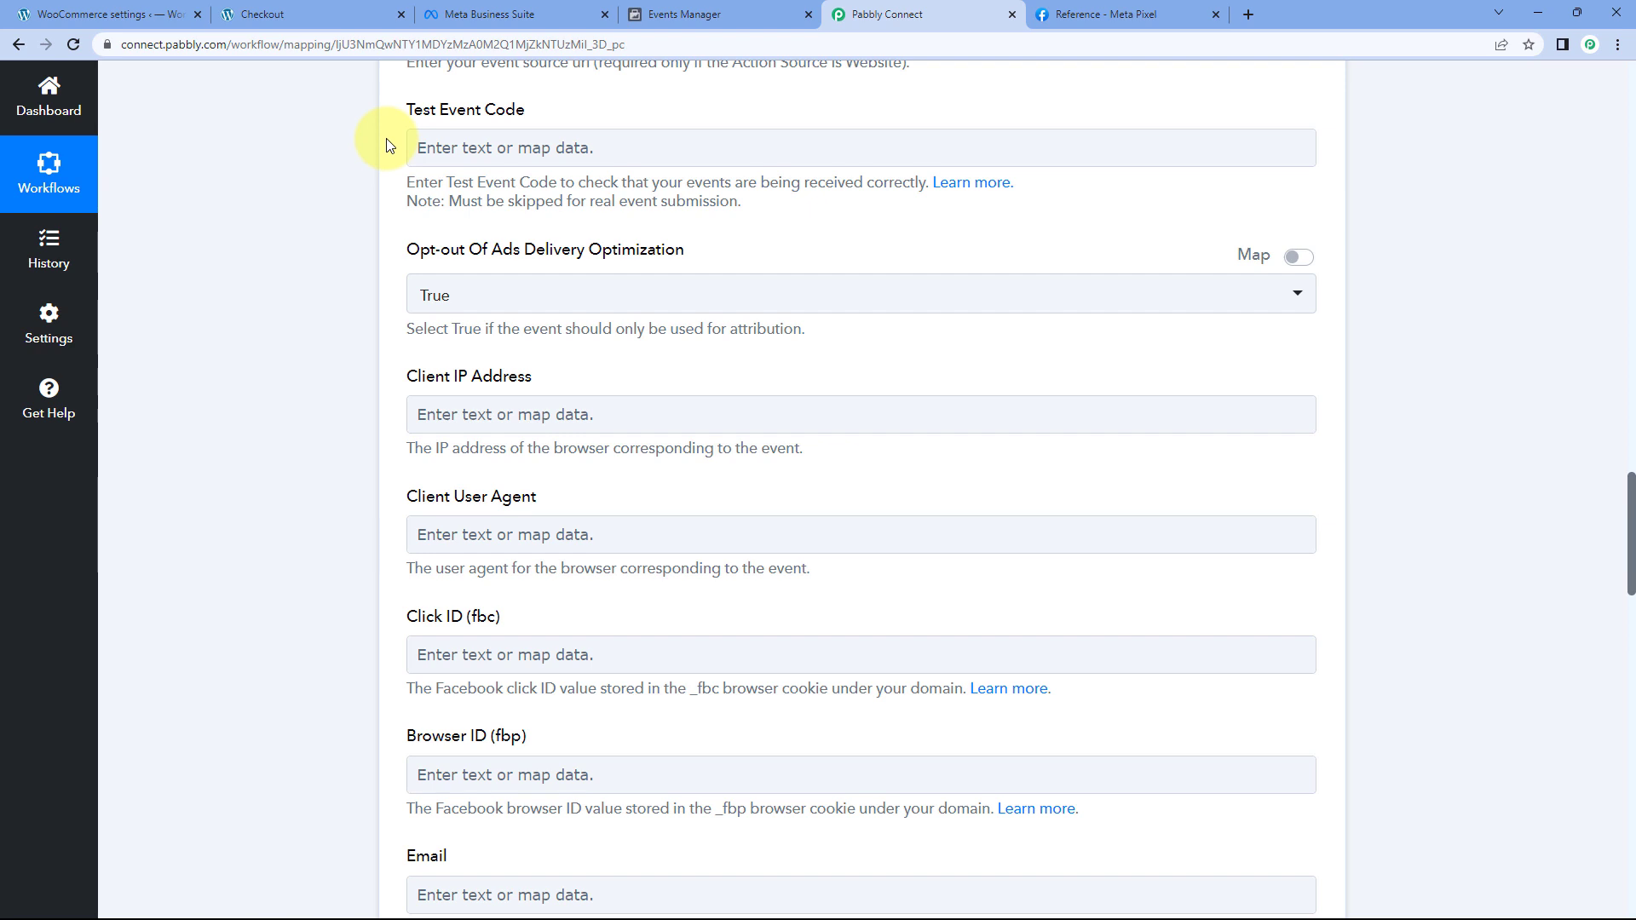
{"action": "left_click", "coordinate": [535, 149]}
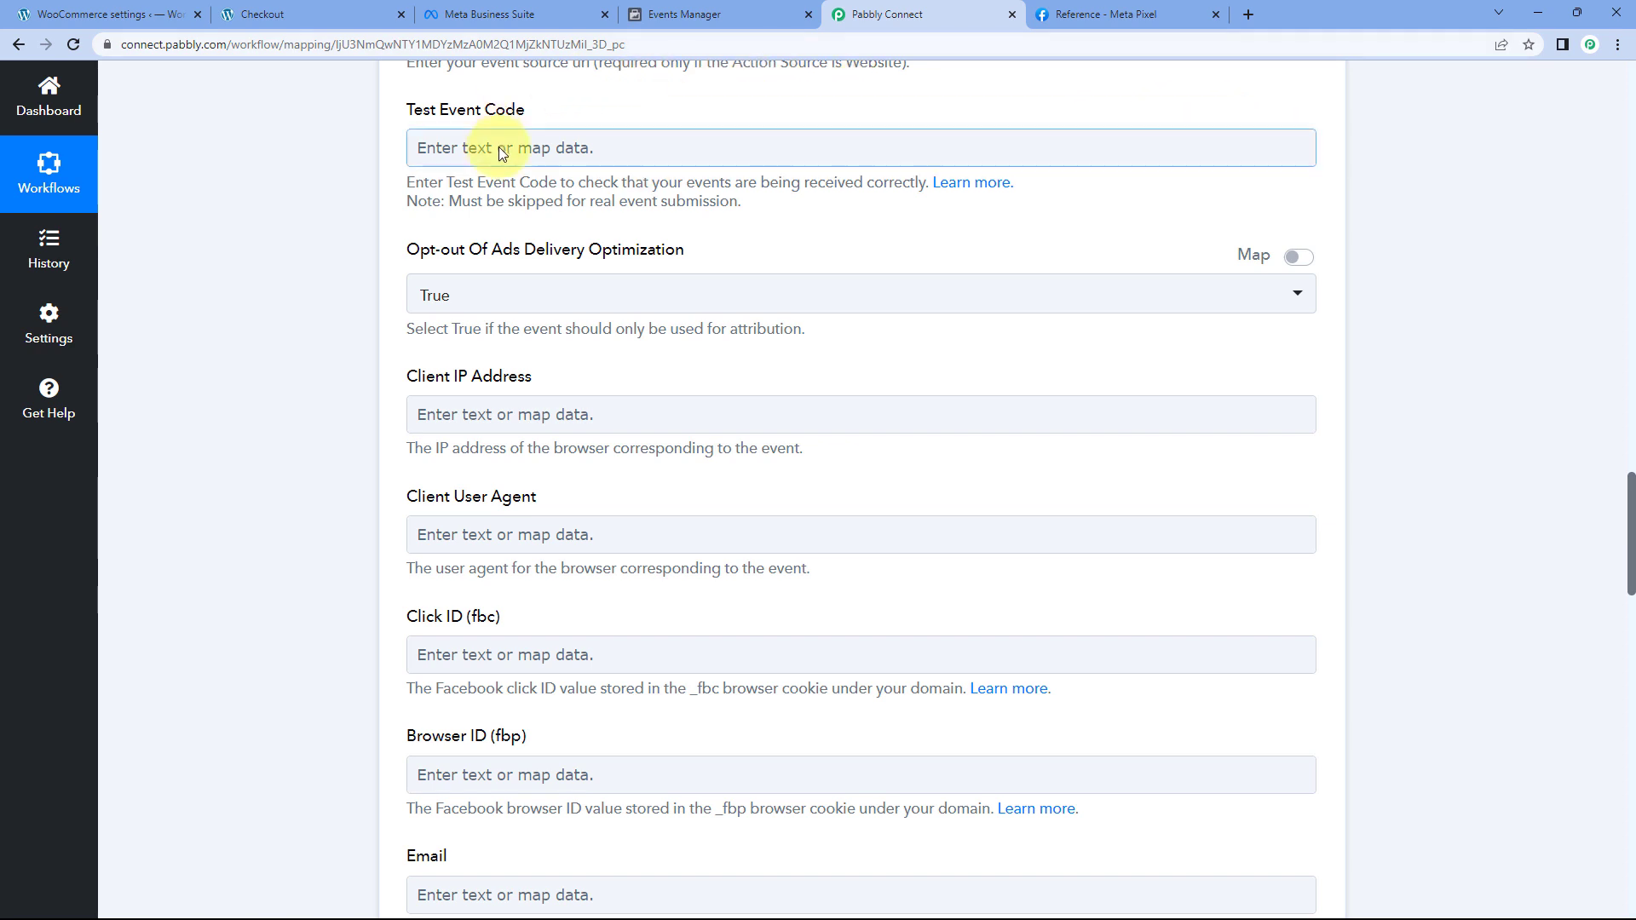
{"action": "scroll", "coordinate": [475, 153], "scroll_direction": "up", "scroll_amount": 1}
{"action": "left_click", "coordinate": [556, 242]}
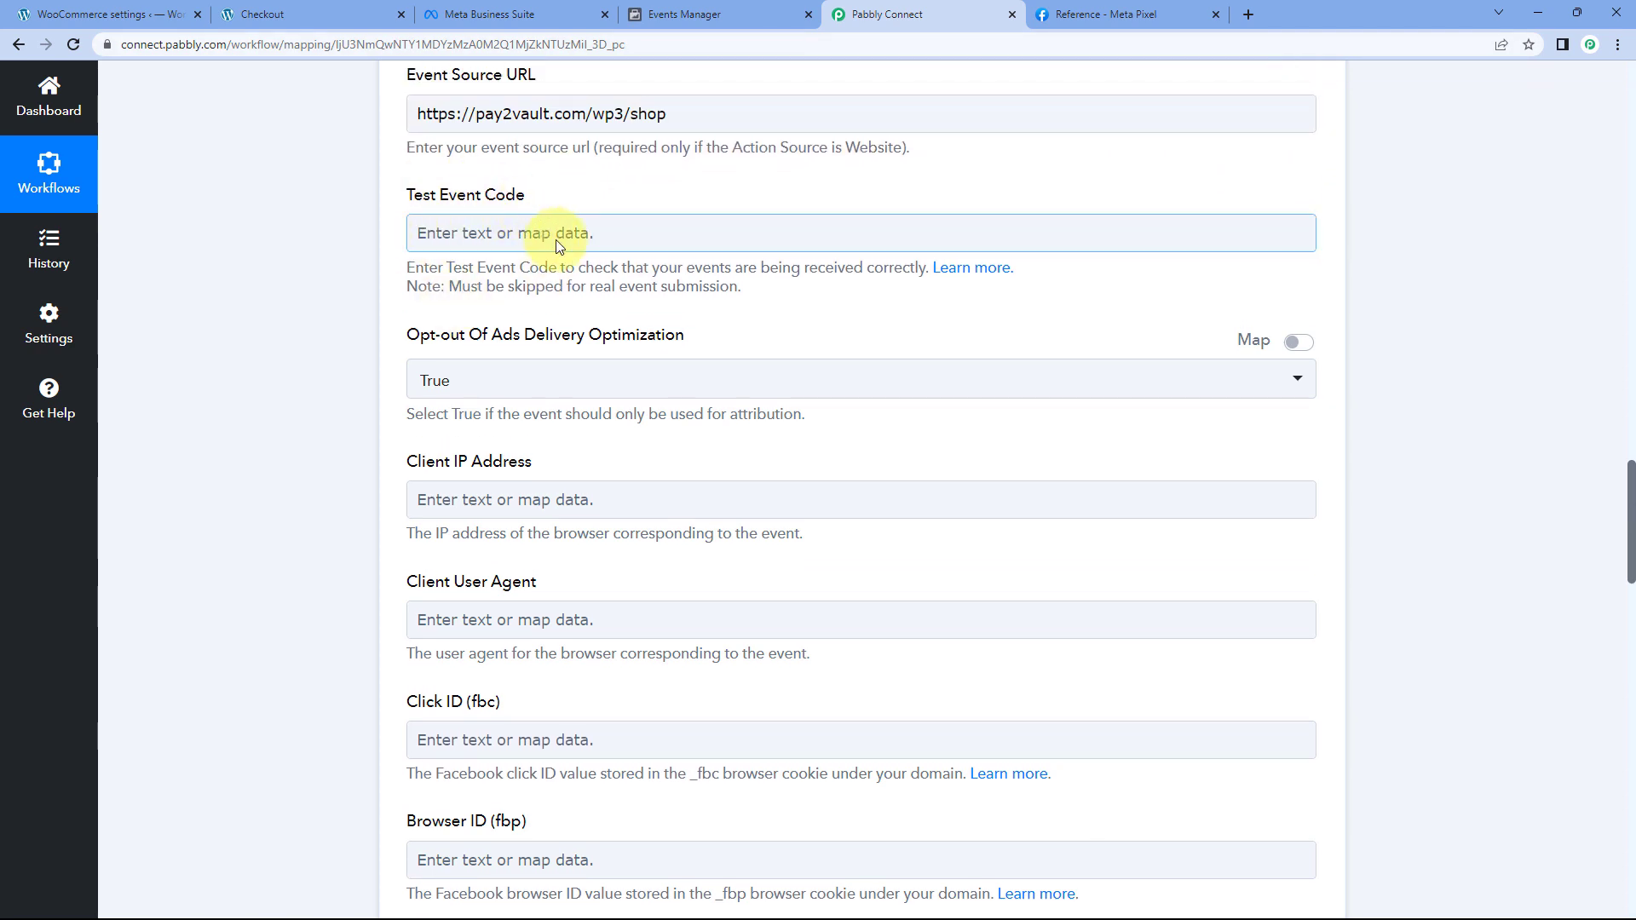
{"action": "left_click", "coordinate": [610, 195]}
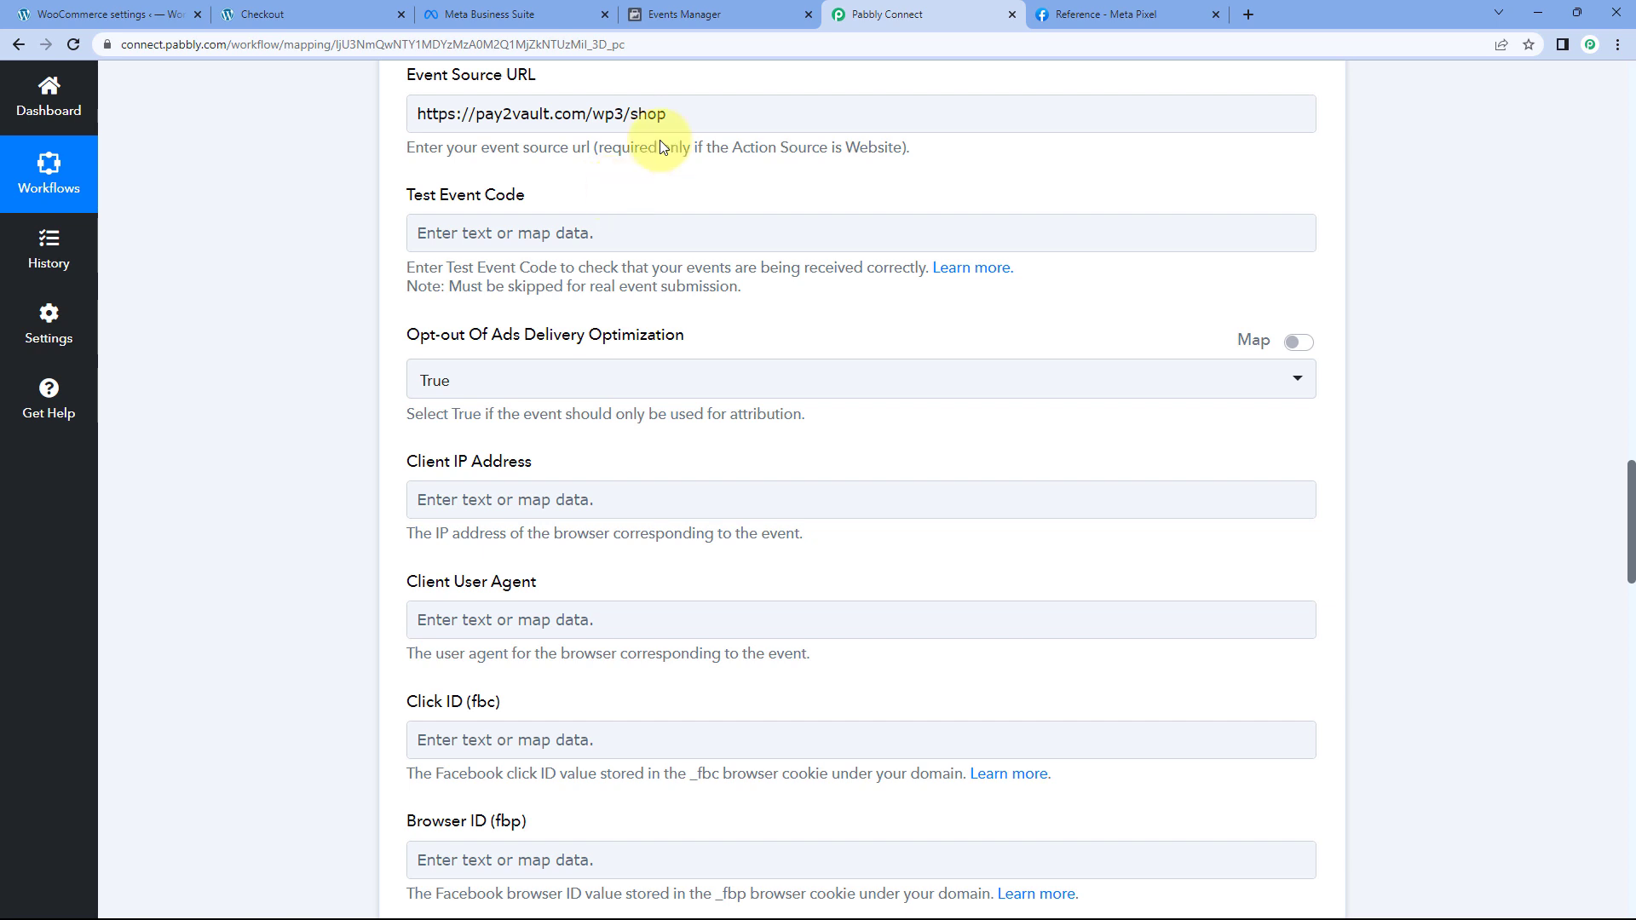
{"action": "left_click", "coordinate": [748, 12]}
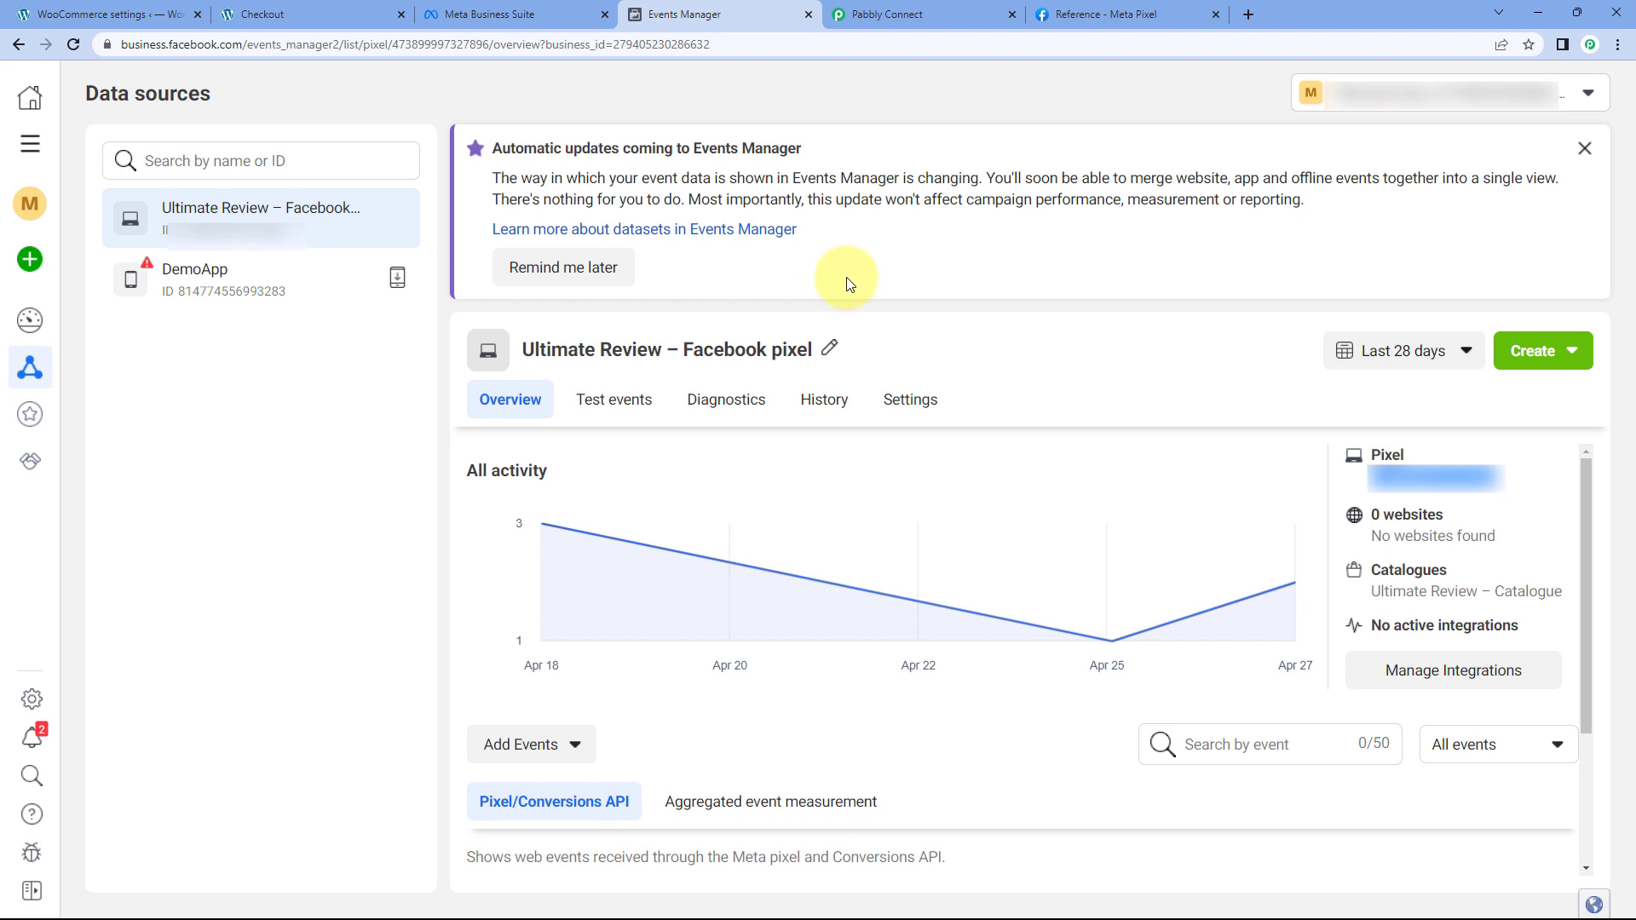
{"action": "left_click", "coordinate": [618, 407]}
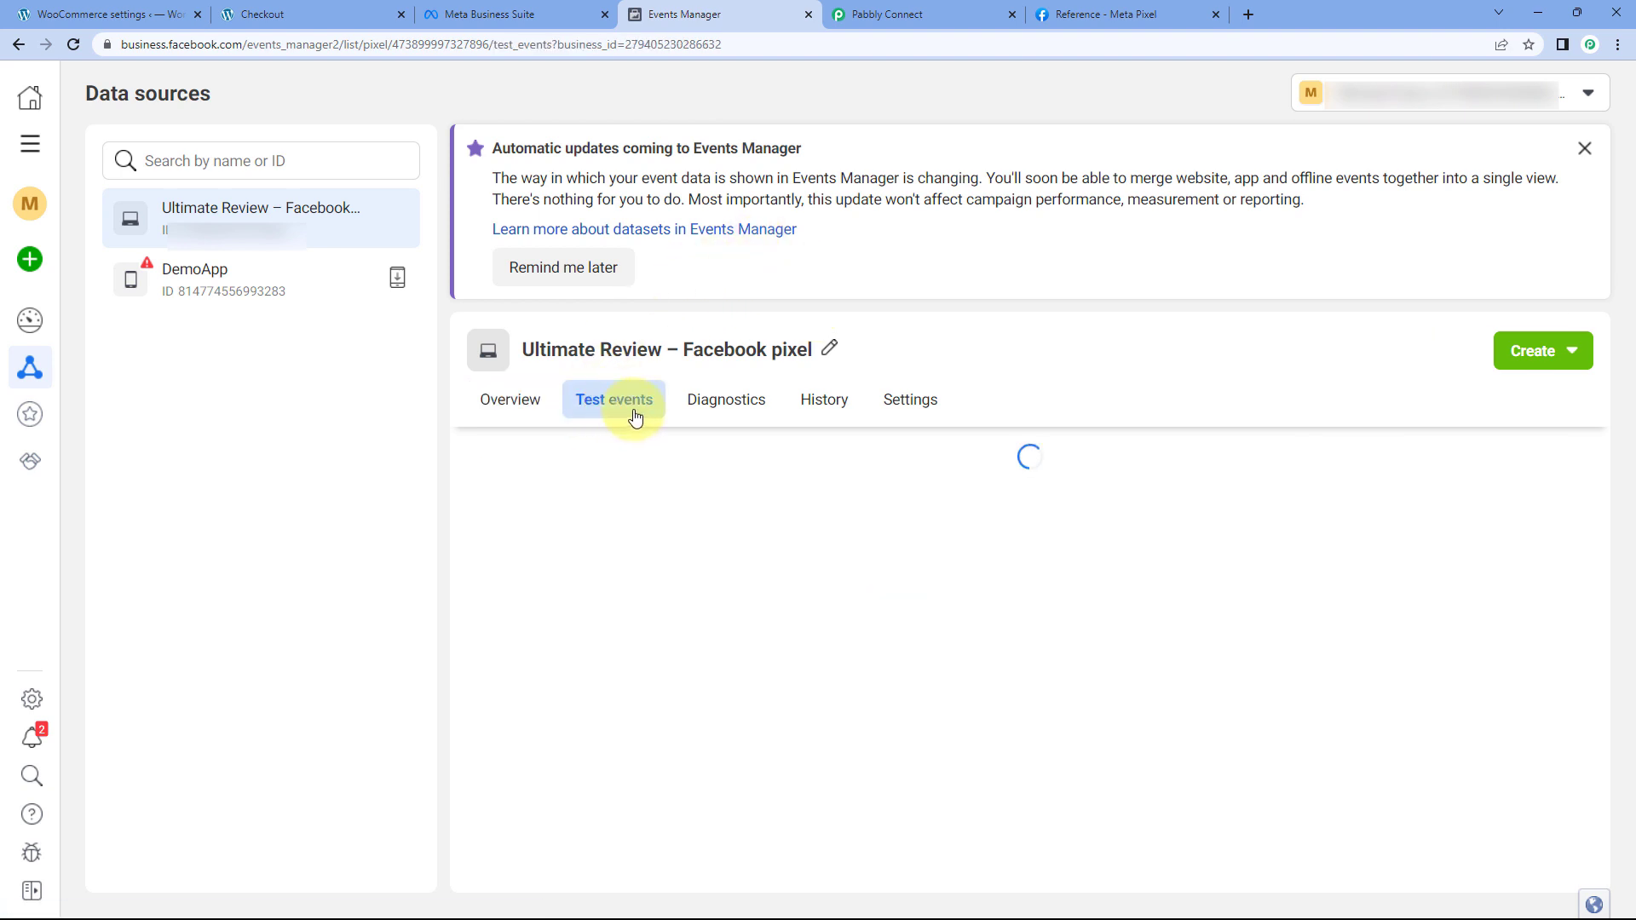
{"action": "scroll", "coordinate": [656, 442], "scroll_direction": "down", "scroll_amount": 3}
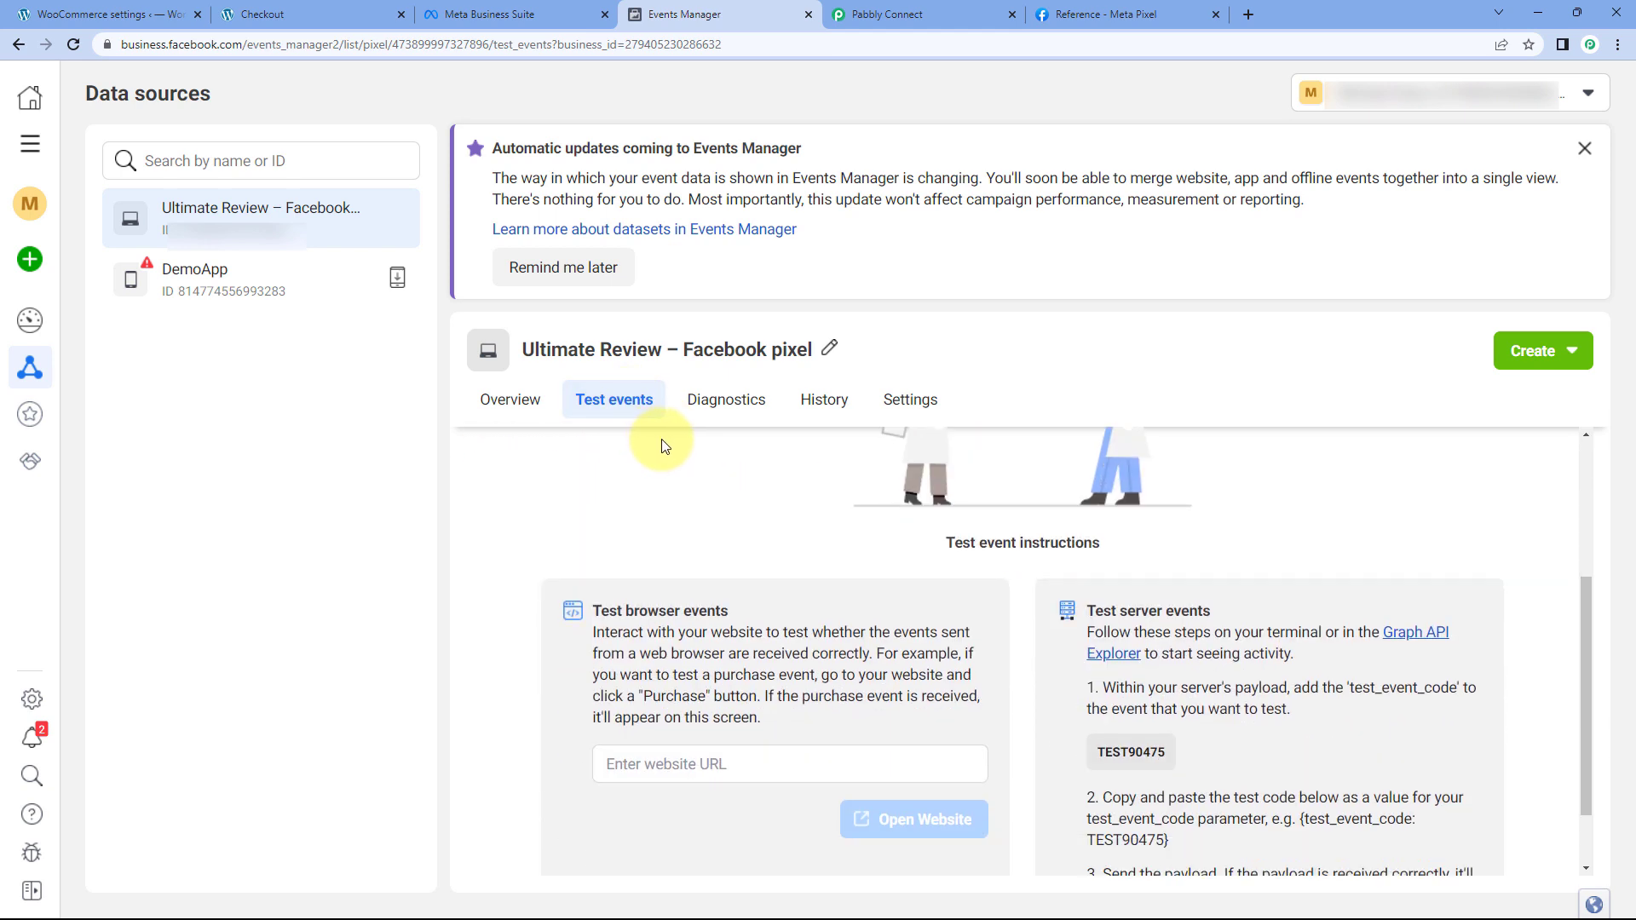
{"action": "scroll", "coordinate": [666, 447], "scroll_direction": "down", "scroll_amount": 1}
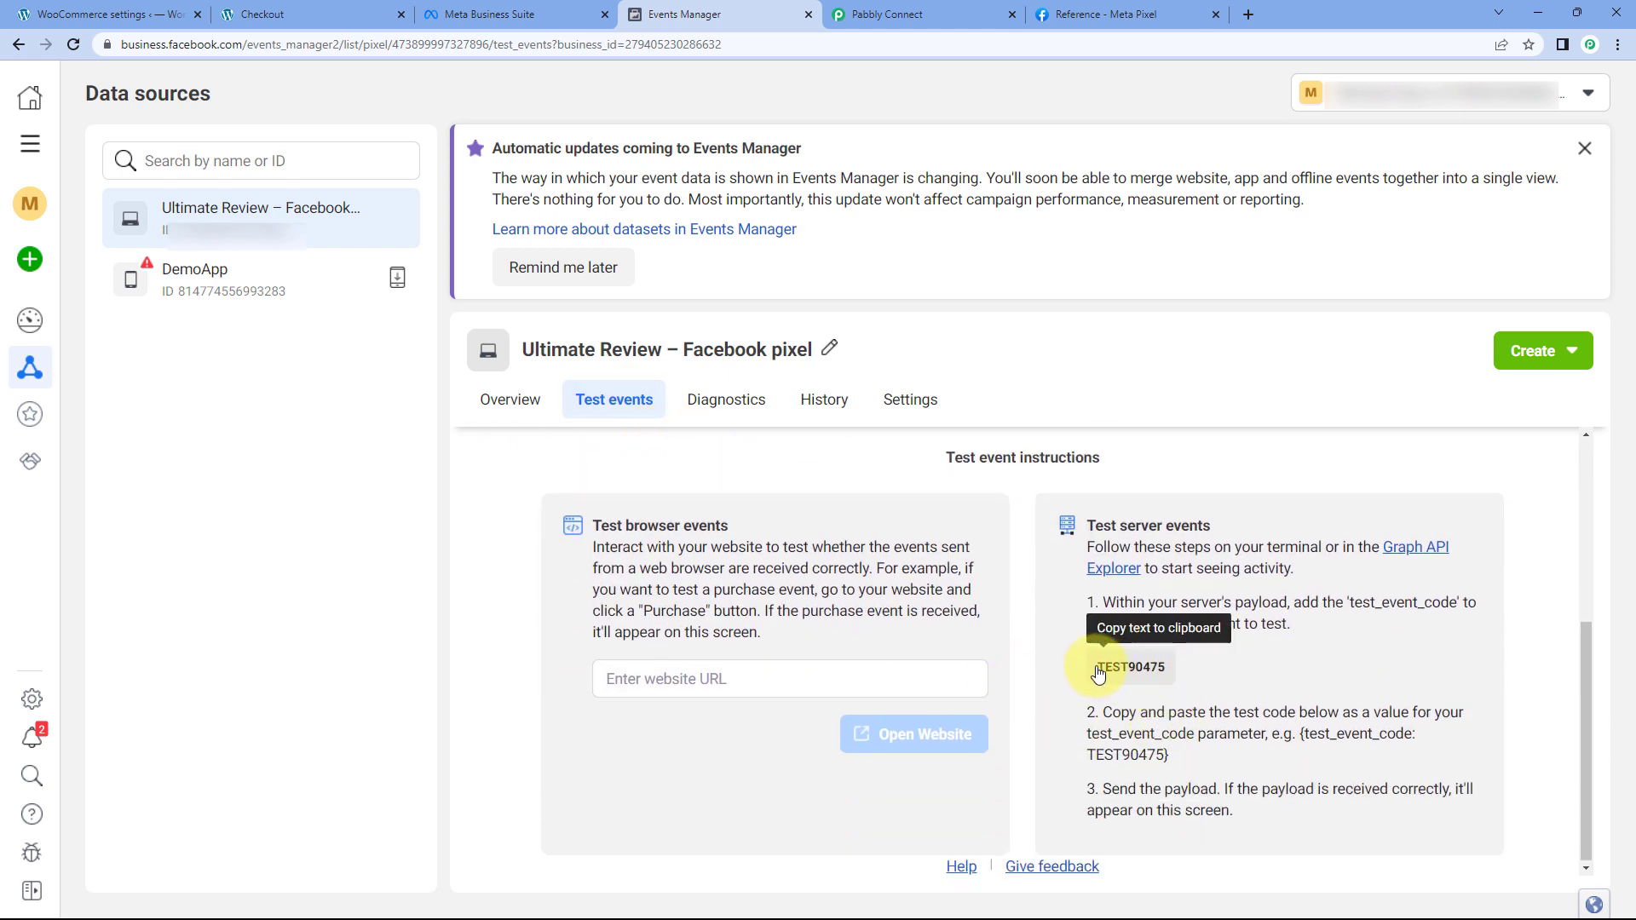
{"action": "left_click", "coordinate": [1124, 669]}
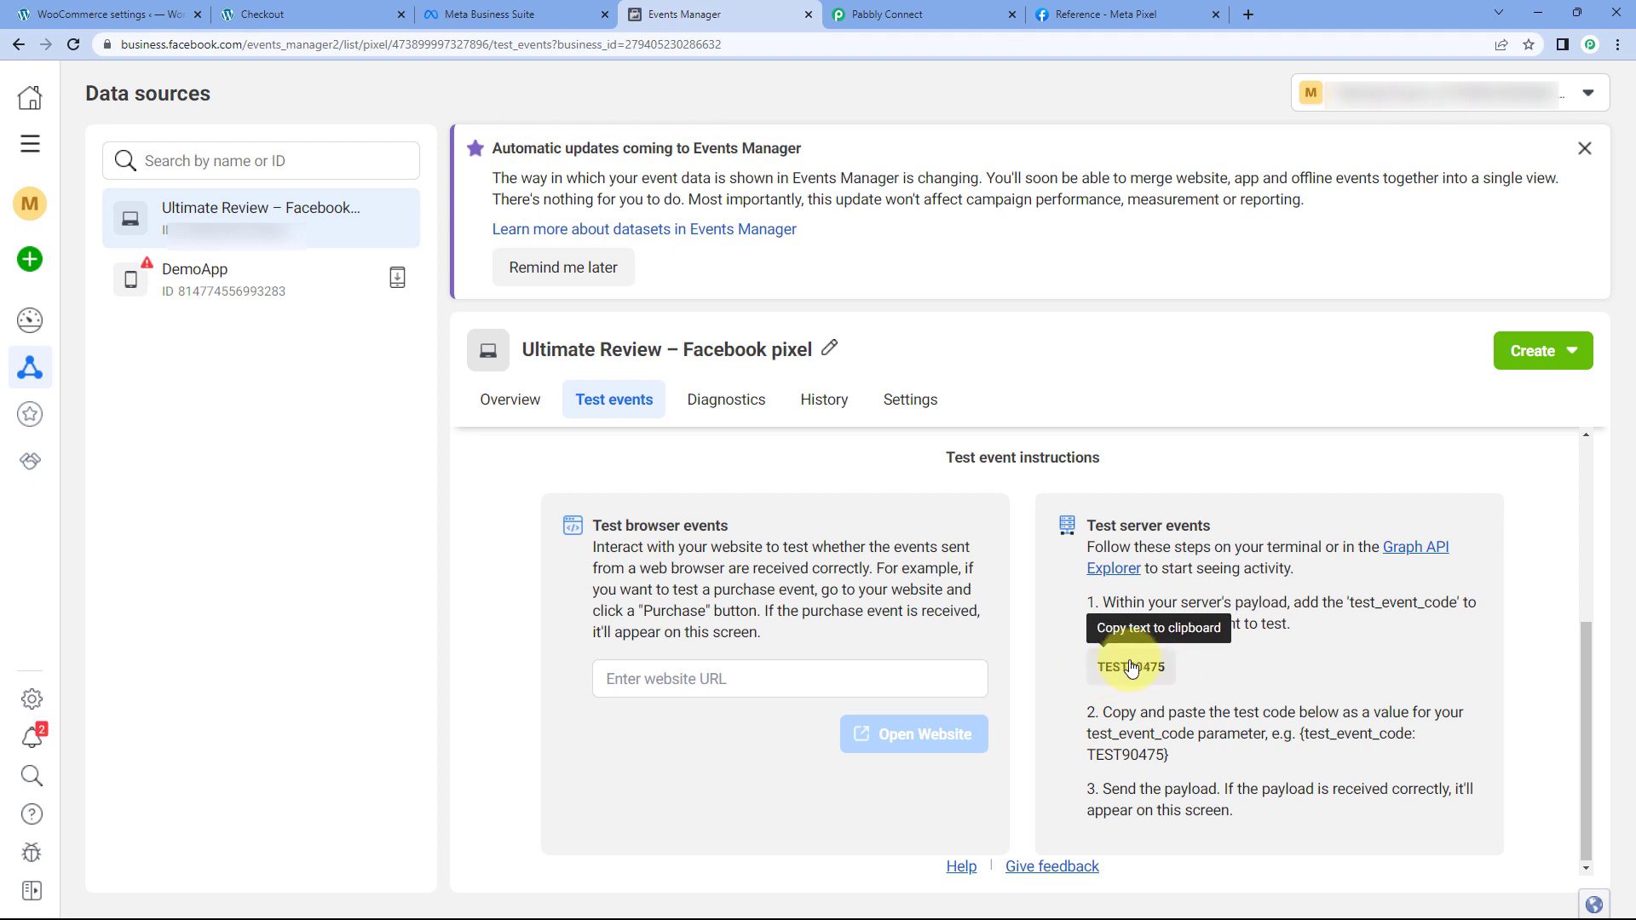
Return to Pabbly Connect and paste TEST90475 as the Test Event Code.
{"action": "left_click", "coordinate": [927, 14]}
{"action": "left_click", "coordinate": [503, 230]}
{"action": "right_click", "coordinate": [510, 232]}
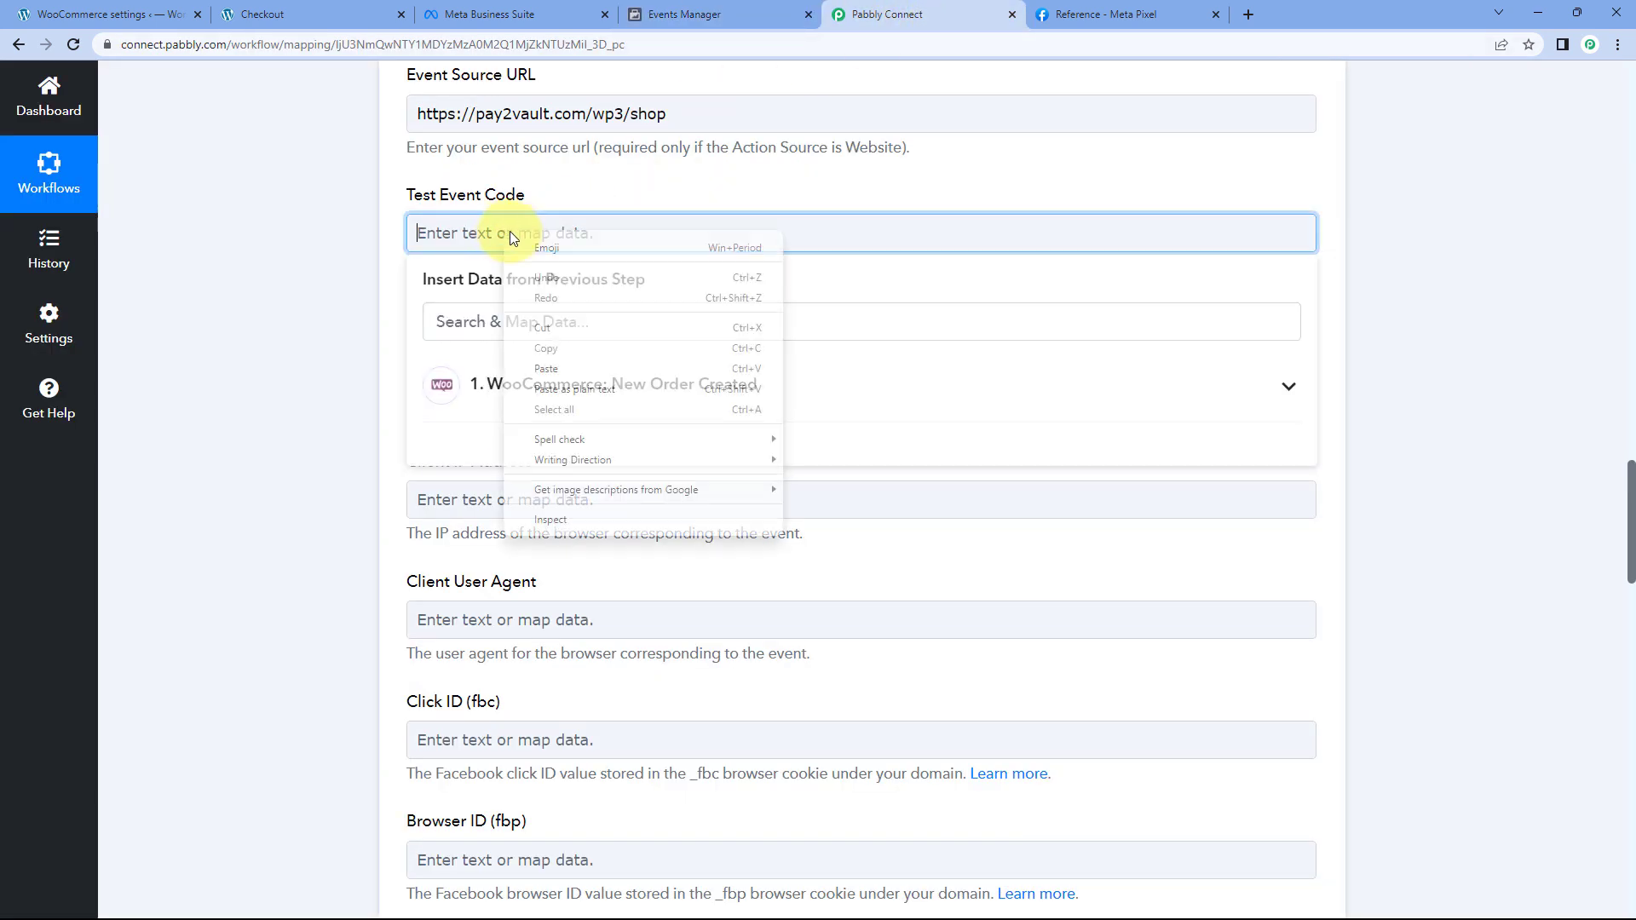
{"action": "left_click", "coordinate": [554, 370]}
{"action": "left_click", "coordinate": [602, 183]}
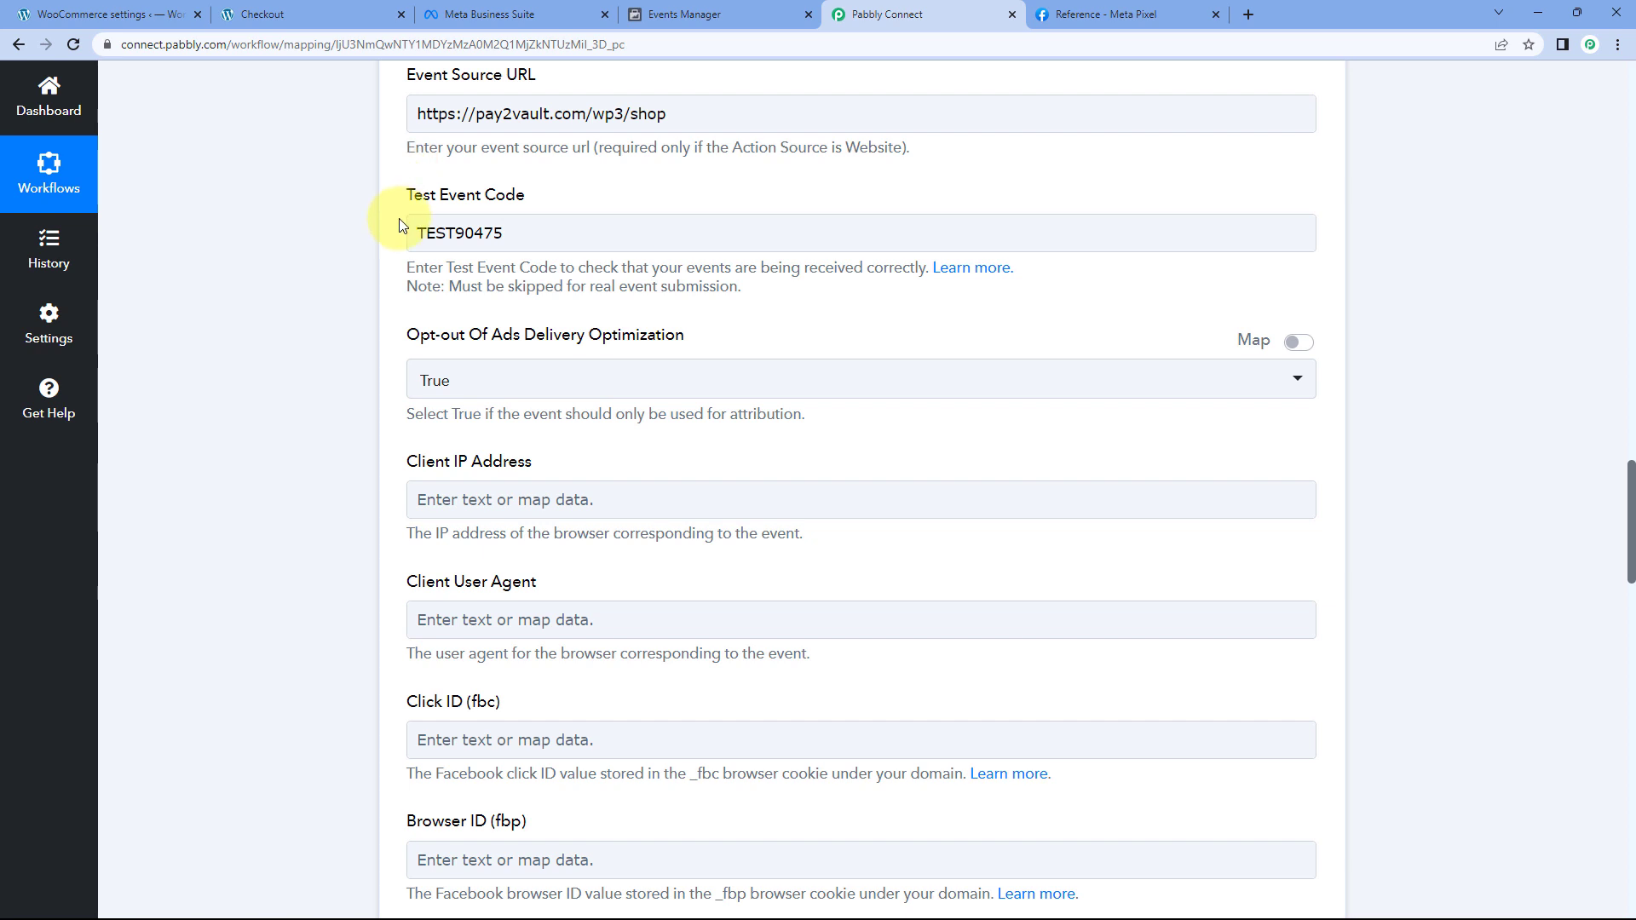
Set Opt-out Of Ads Delivery Optimization to False.
{"action": "scroll", "coordinate": [456, 221], "scroll_direction": "down", "scroll_amount": 1}
{"action": "scroll", "coordinate": [452, 205], "scroll_direction": "down", "scroll_amount": 1}
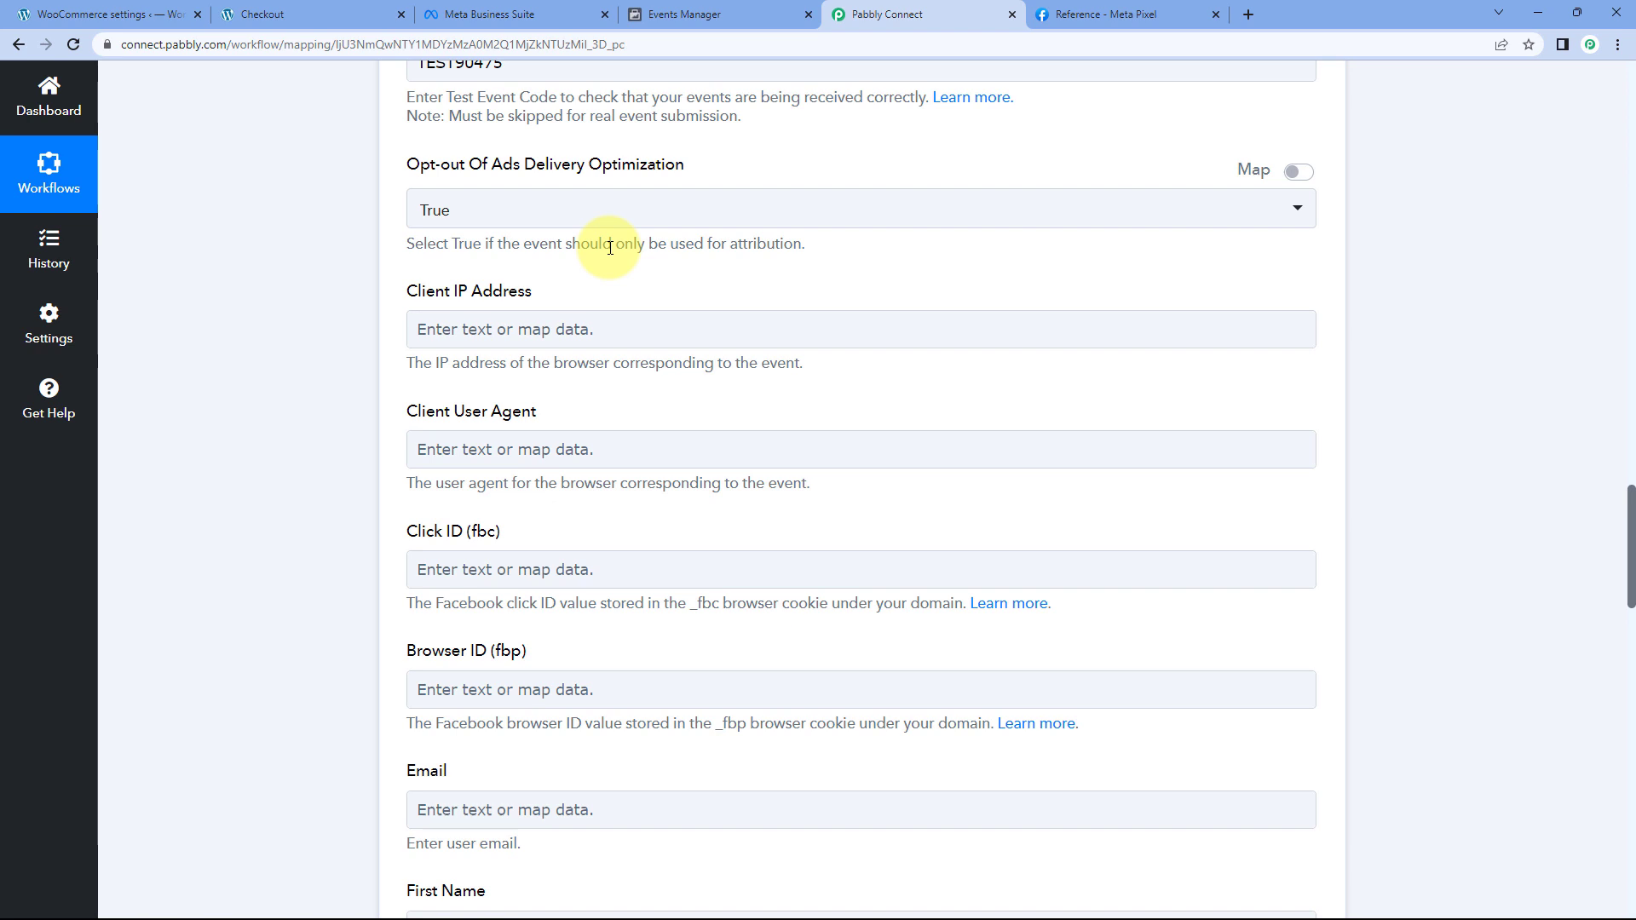
{"action": "left_click", "coordinate": [584, 208]}
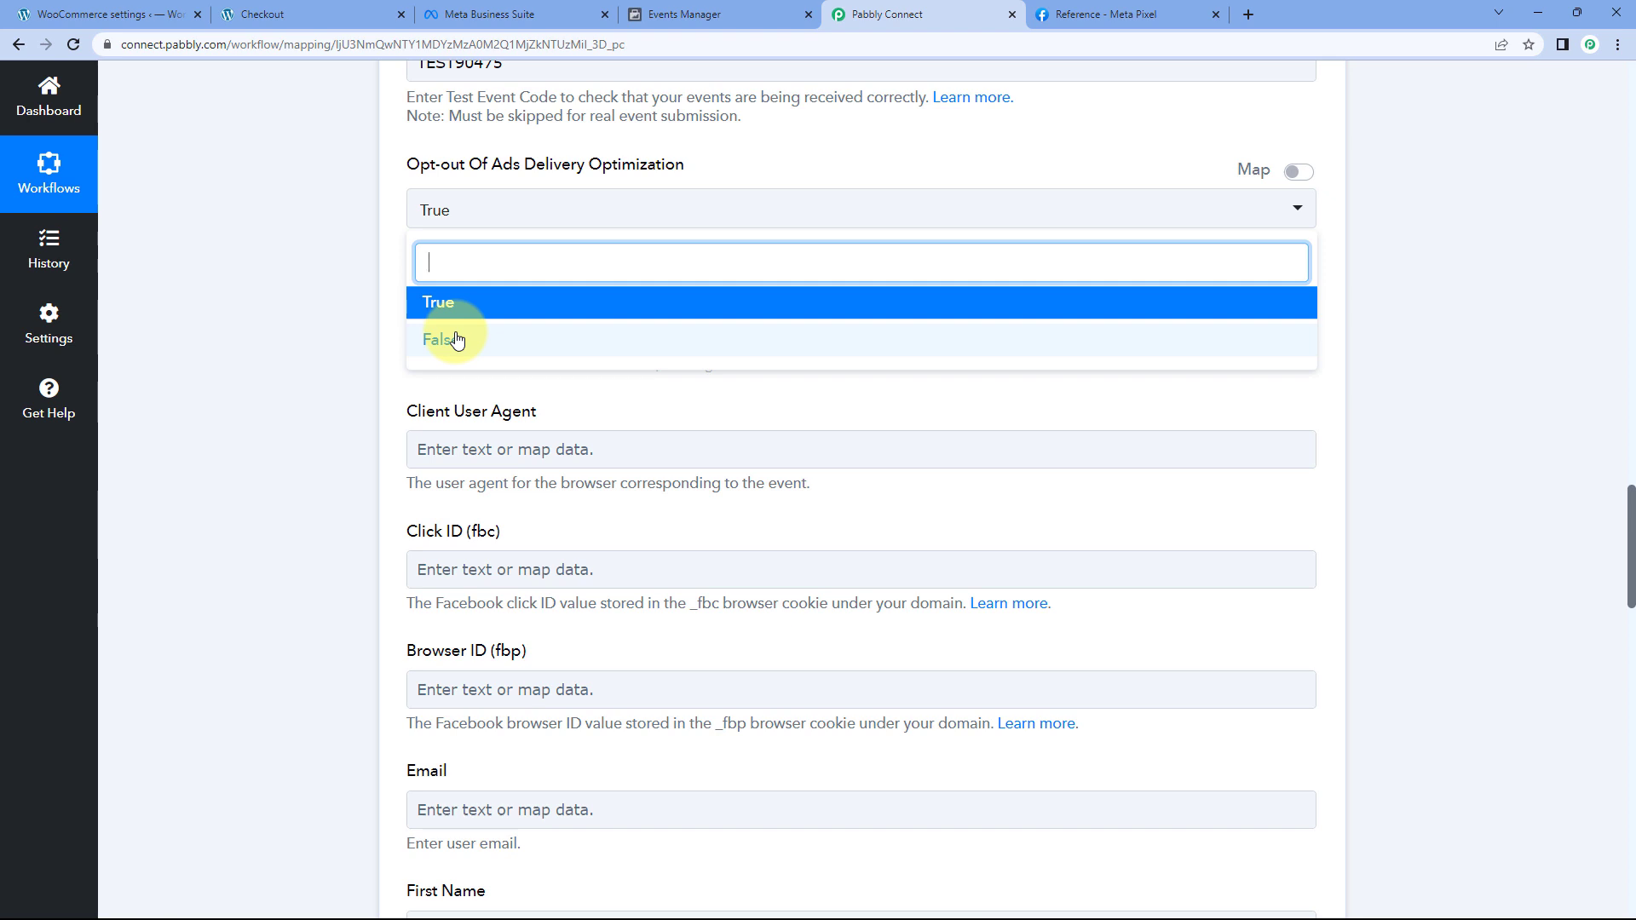
{"action": "left_click", "coordinate": [456, 339]}
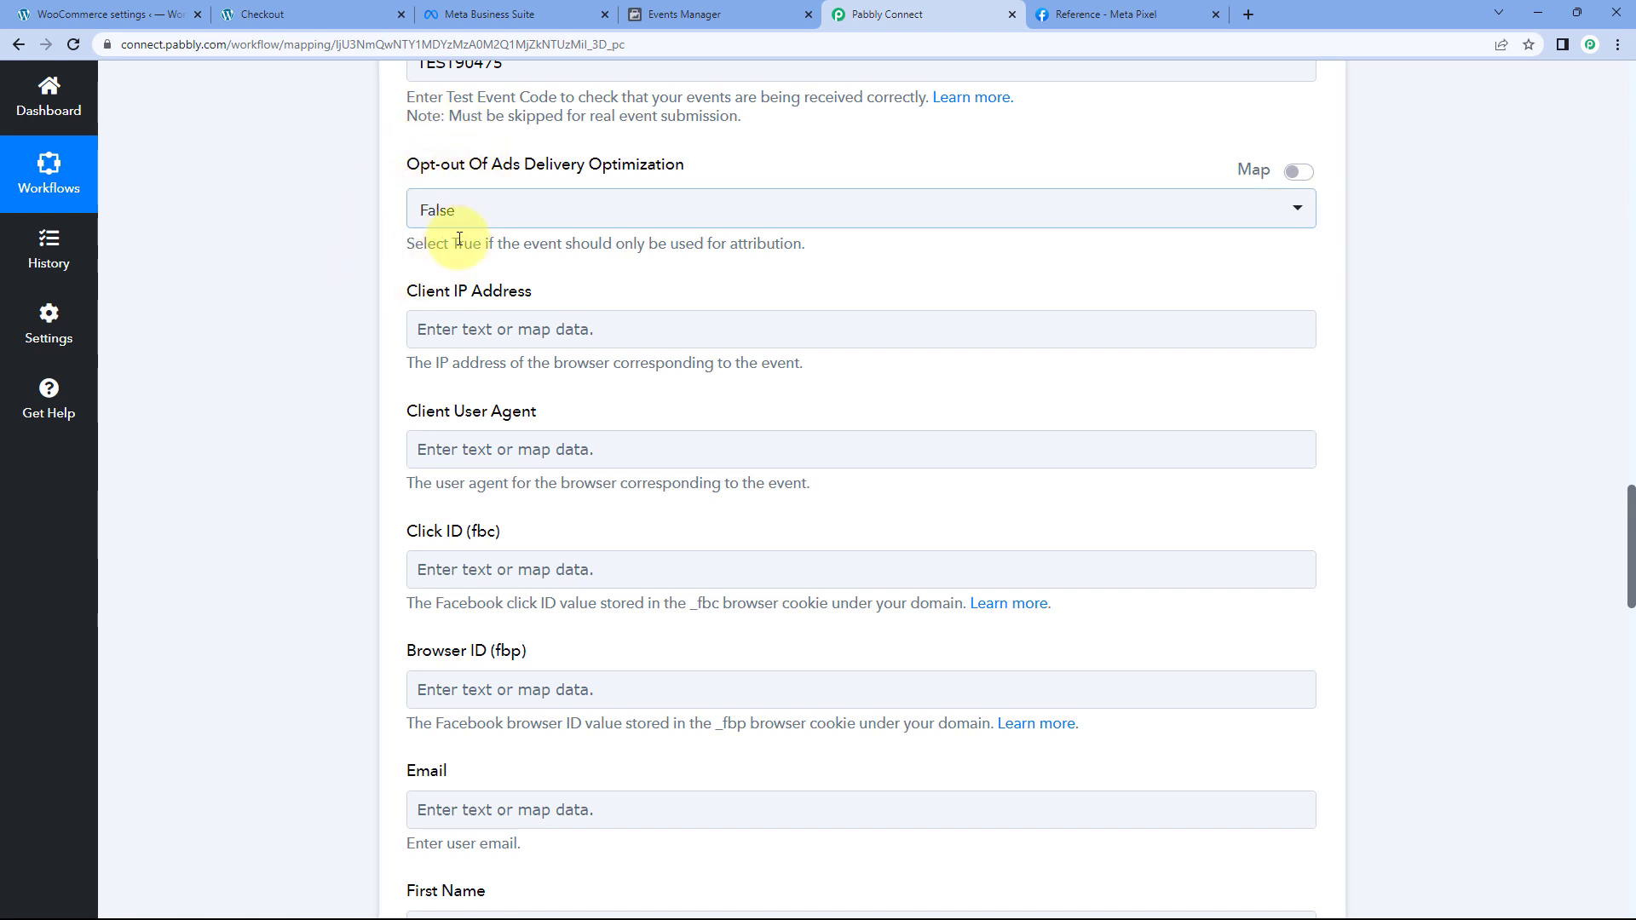
Look through the customer data fields of the Facebook action, from Client IP Address and Click ID to phone number and address details.
{"action": "scroll", "coordinate": [459, 242], "scroll_direction": "down", "scroll_amount": 1}
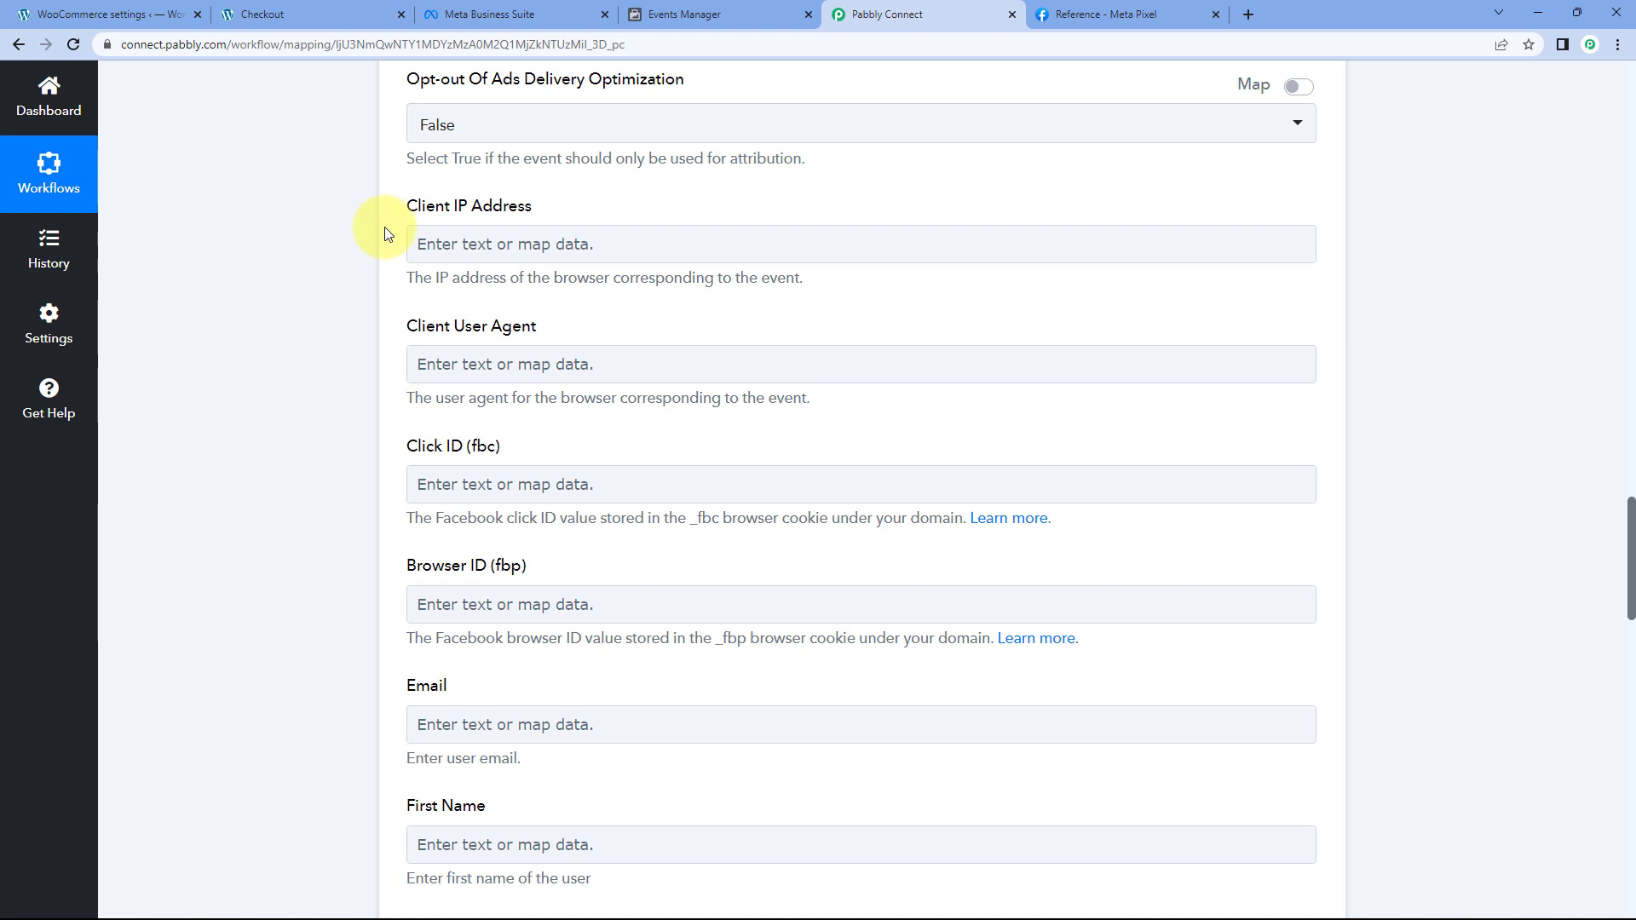
{"action": "scroll", "coordinate": [460, 213], "scroll_direction": "down", "scroll_amount": 1}
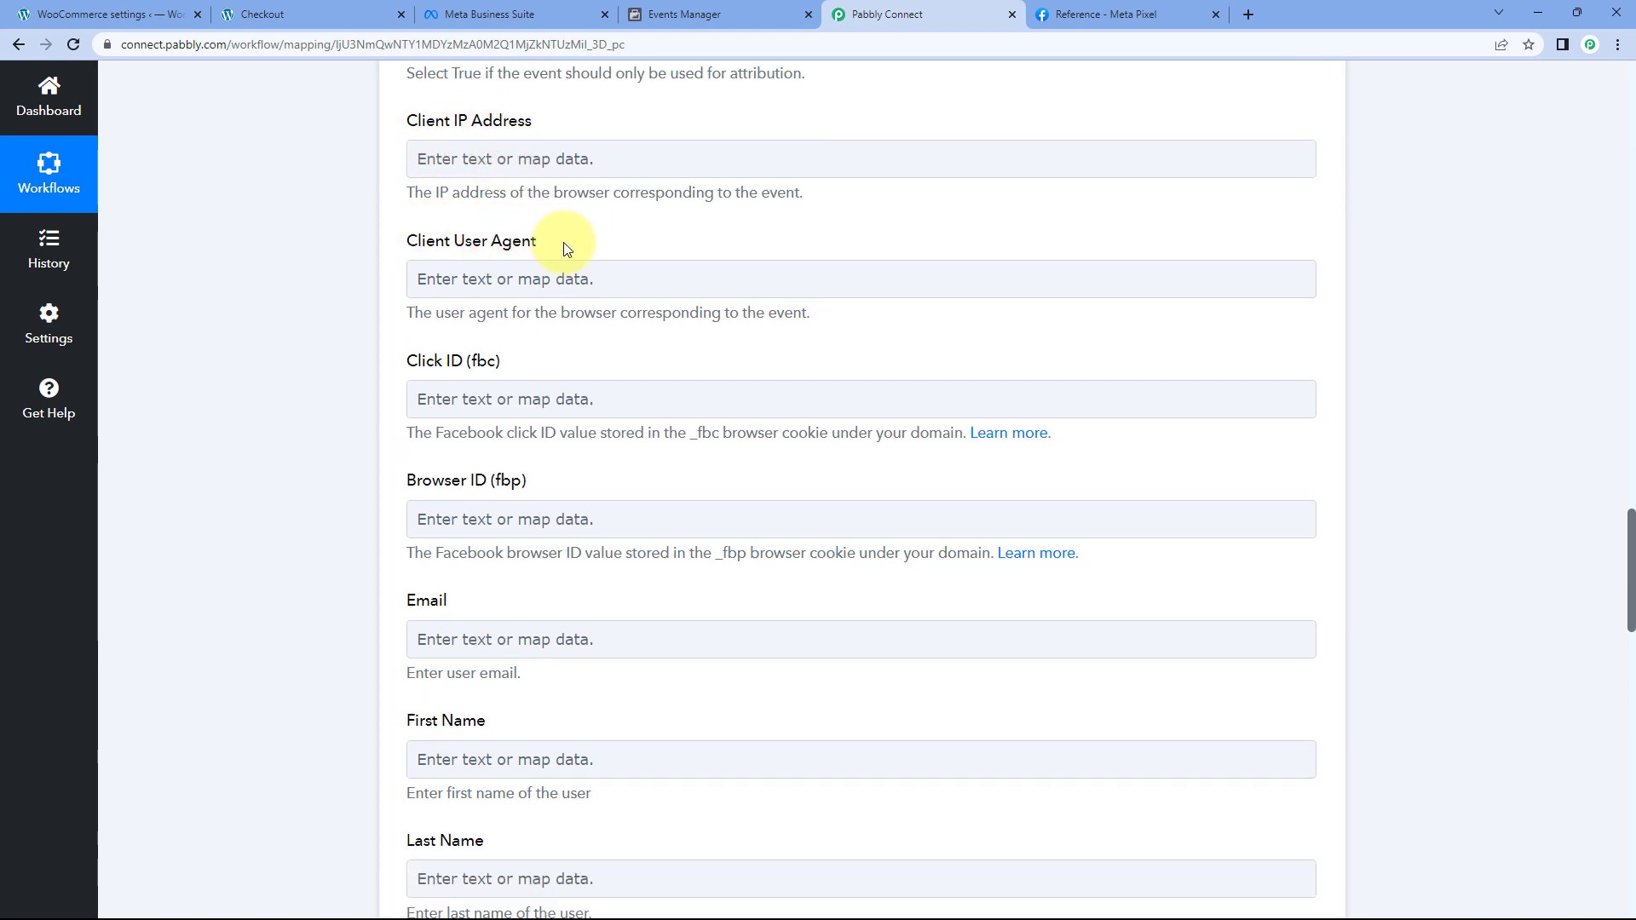
{"action": "scroll", "coordinate": [546, 243], "scroll_direction": "down", "scroll_amount": 2}
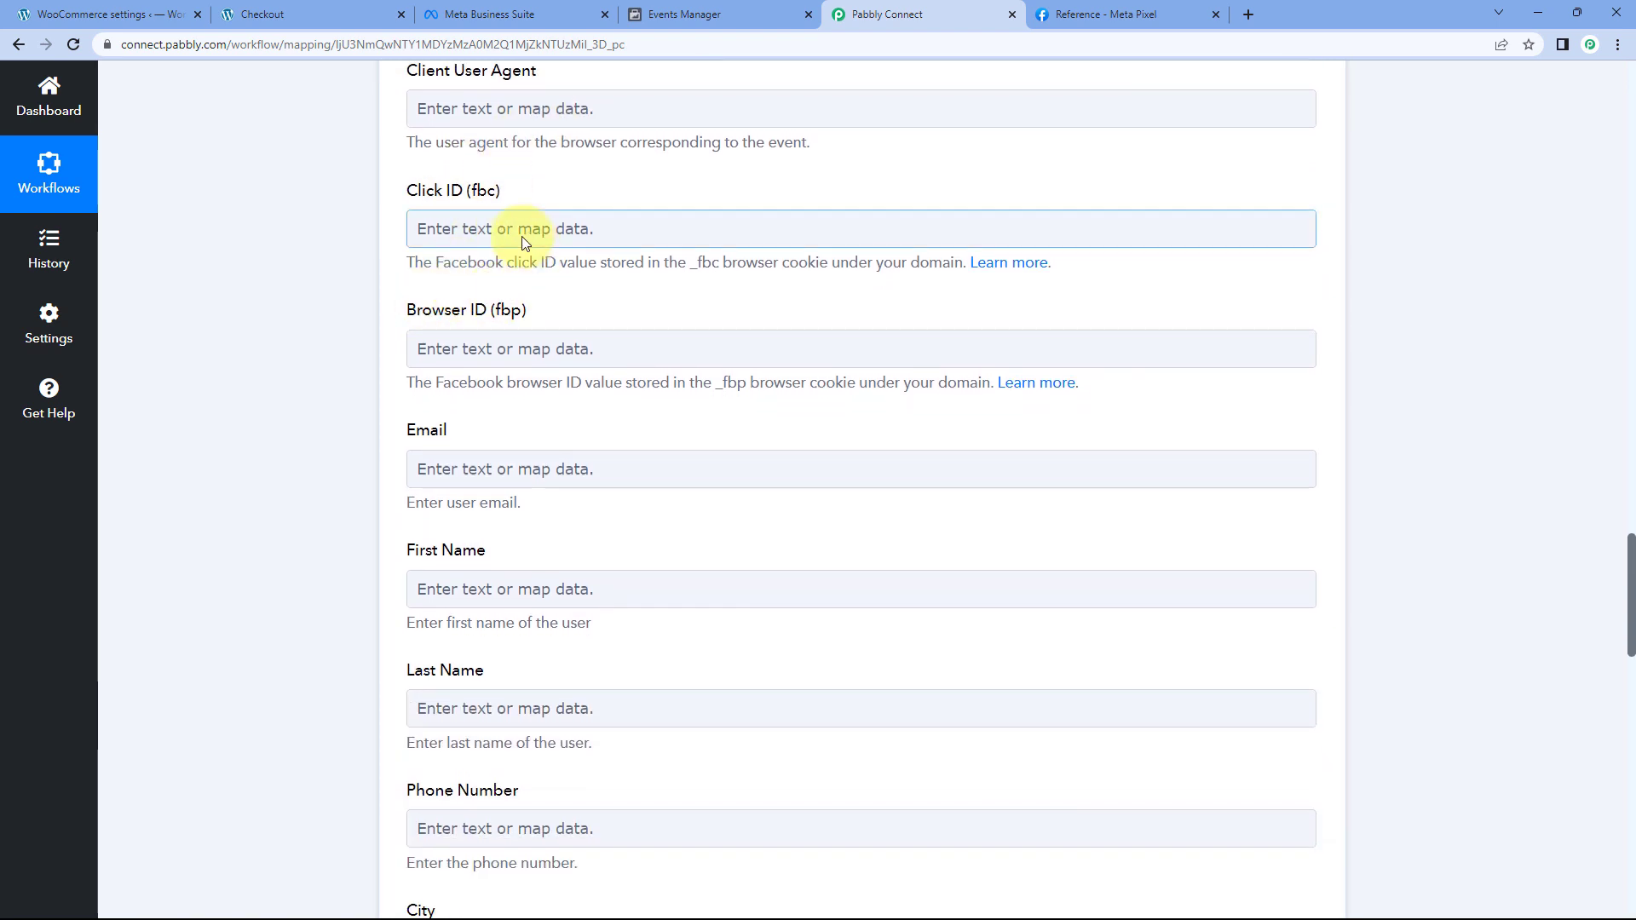
{"action": "scroll", "coordinate": [511, 247], "scroll_direction": "up", "scroll_amount": 2}
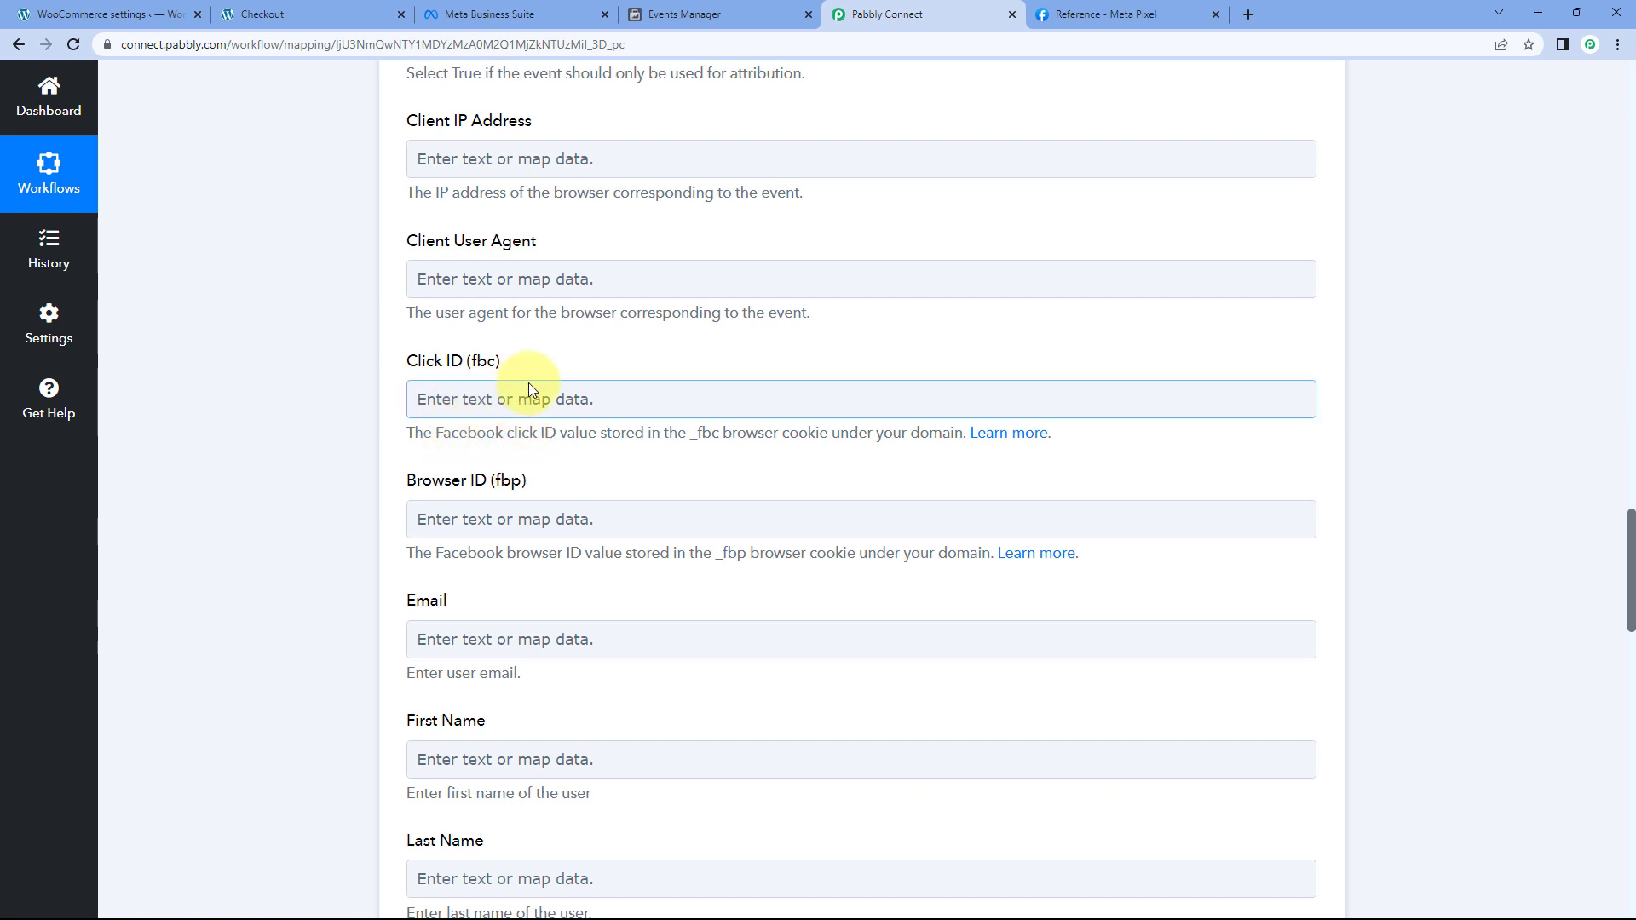
{"action": "scroll", "coordinate": [528, 389], "scroll_direction": "down", "scroll_amount": 3}
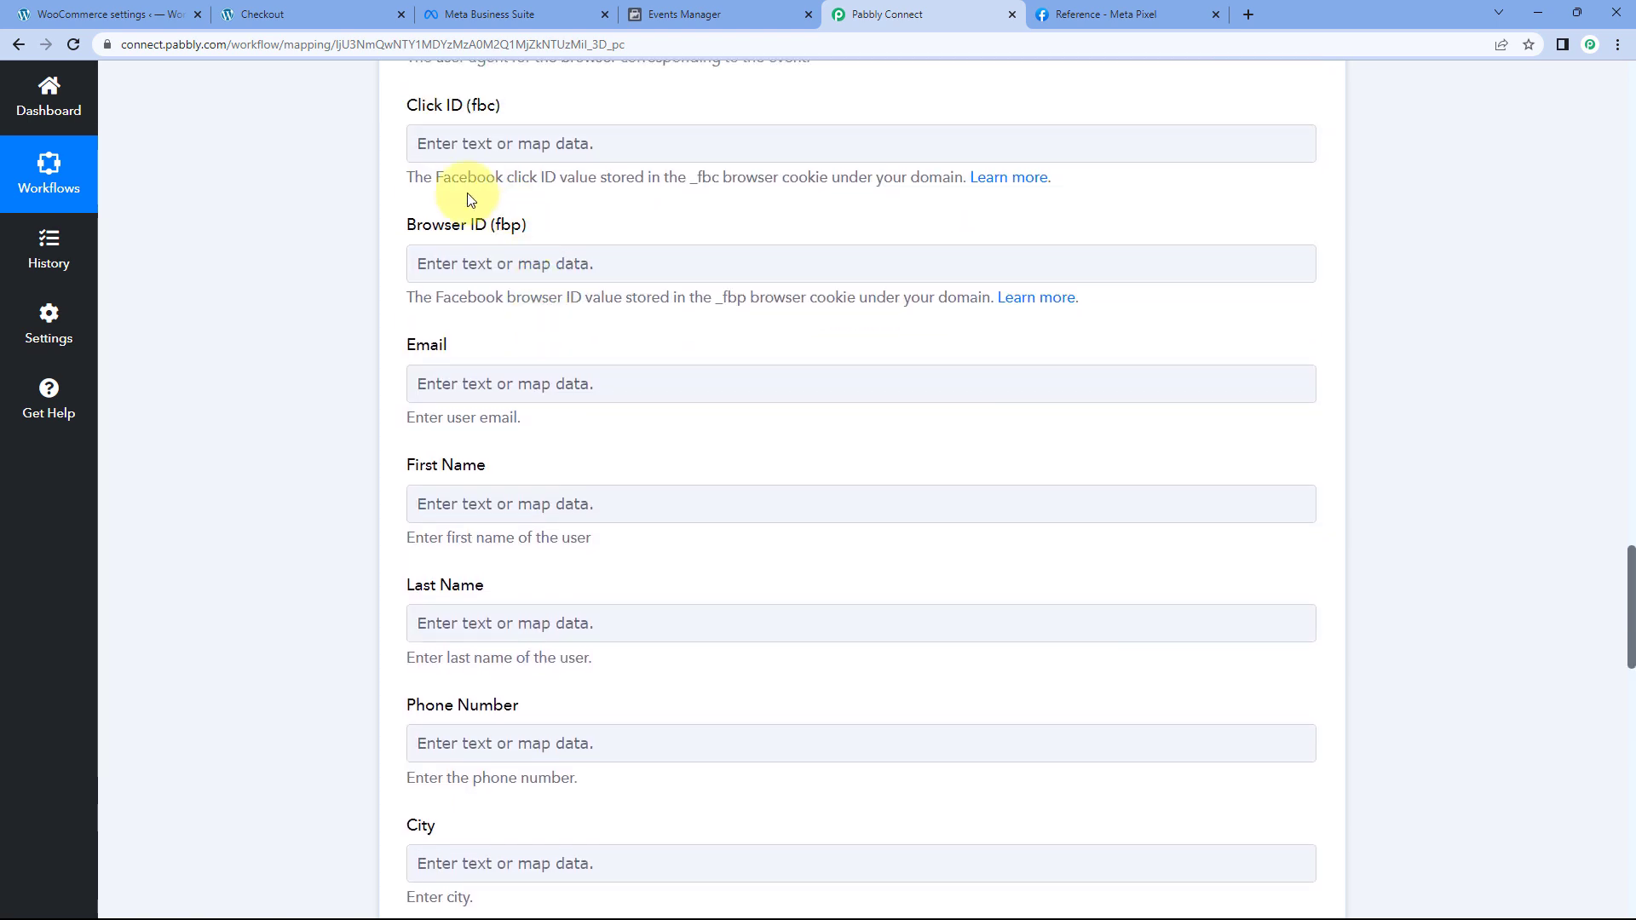
{"action": "scroll", "coordinate": [472, 199], "scroll_direction": "down", "scroll_amount": 3}
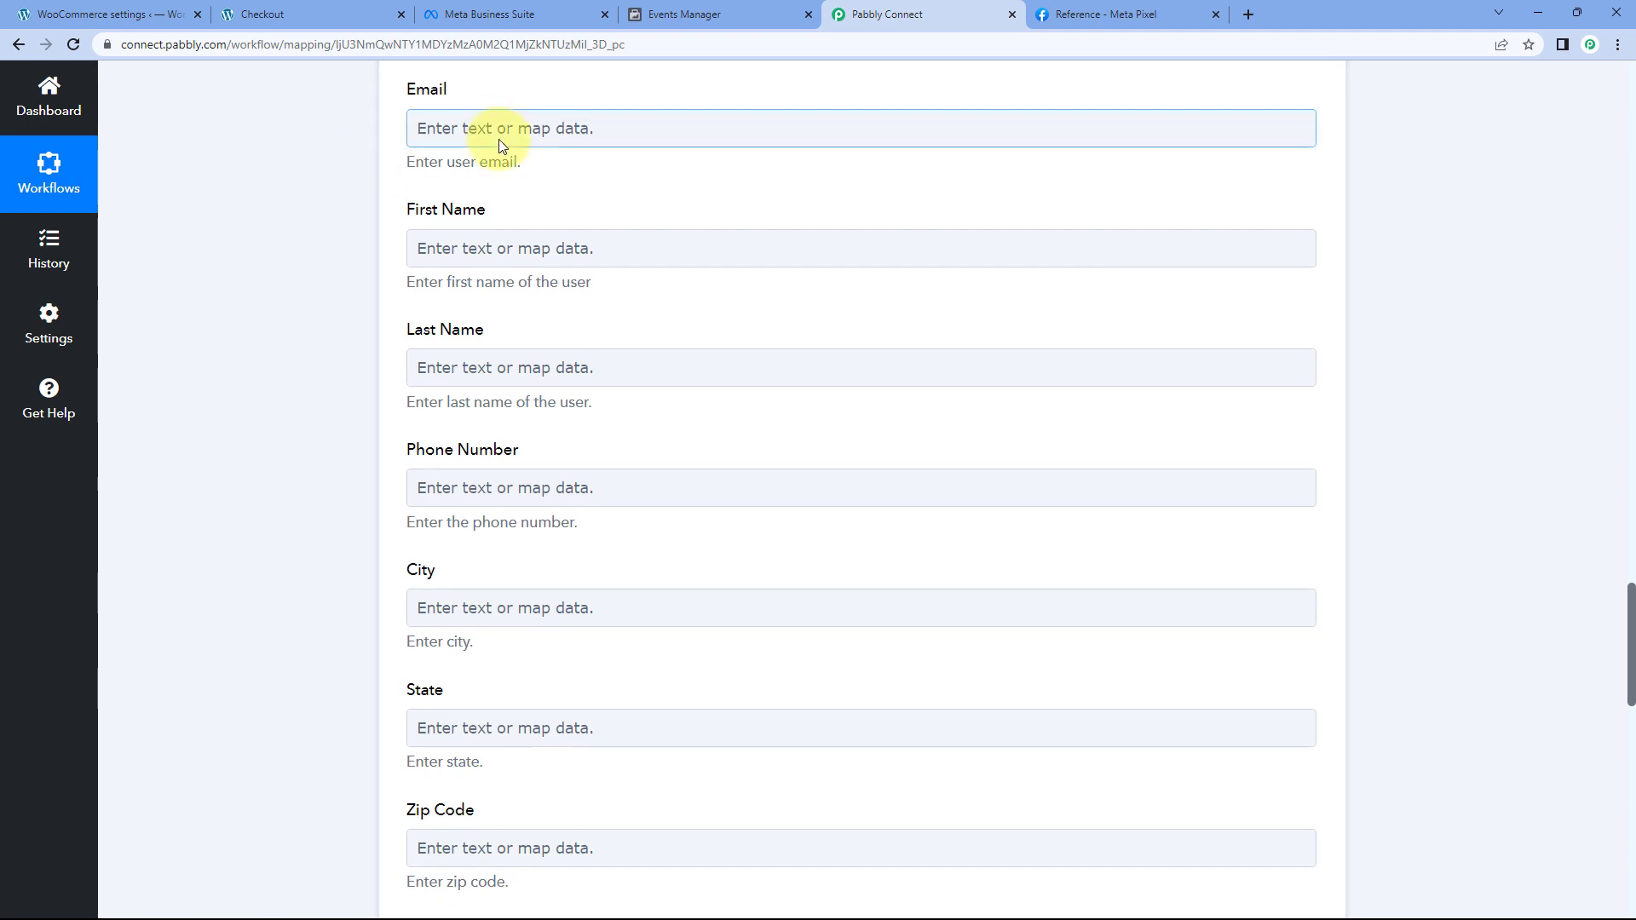
{"action": "scroll", "coordinate": [489, 464], "scroll_direction": "down", "scroll_amount": 1}
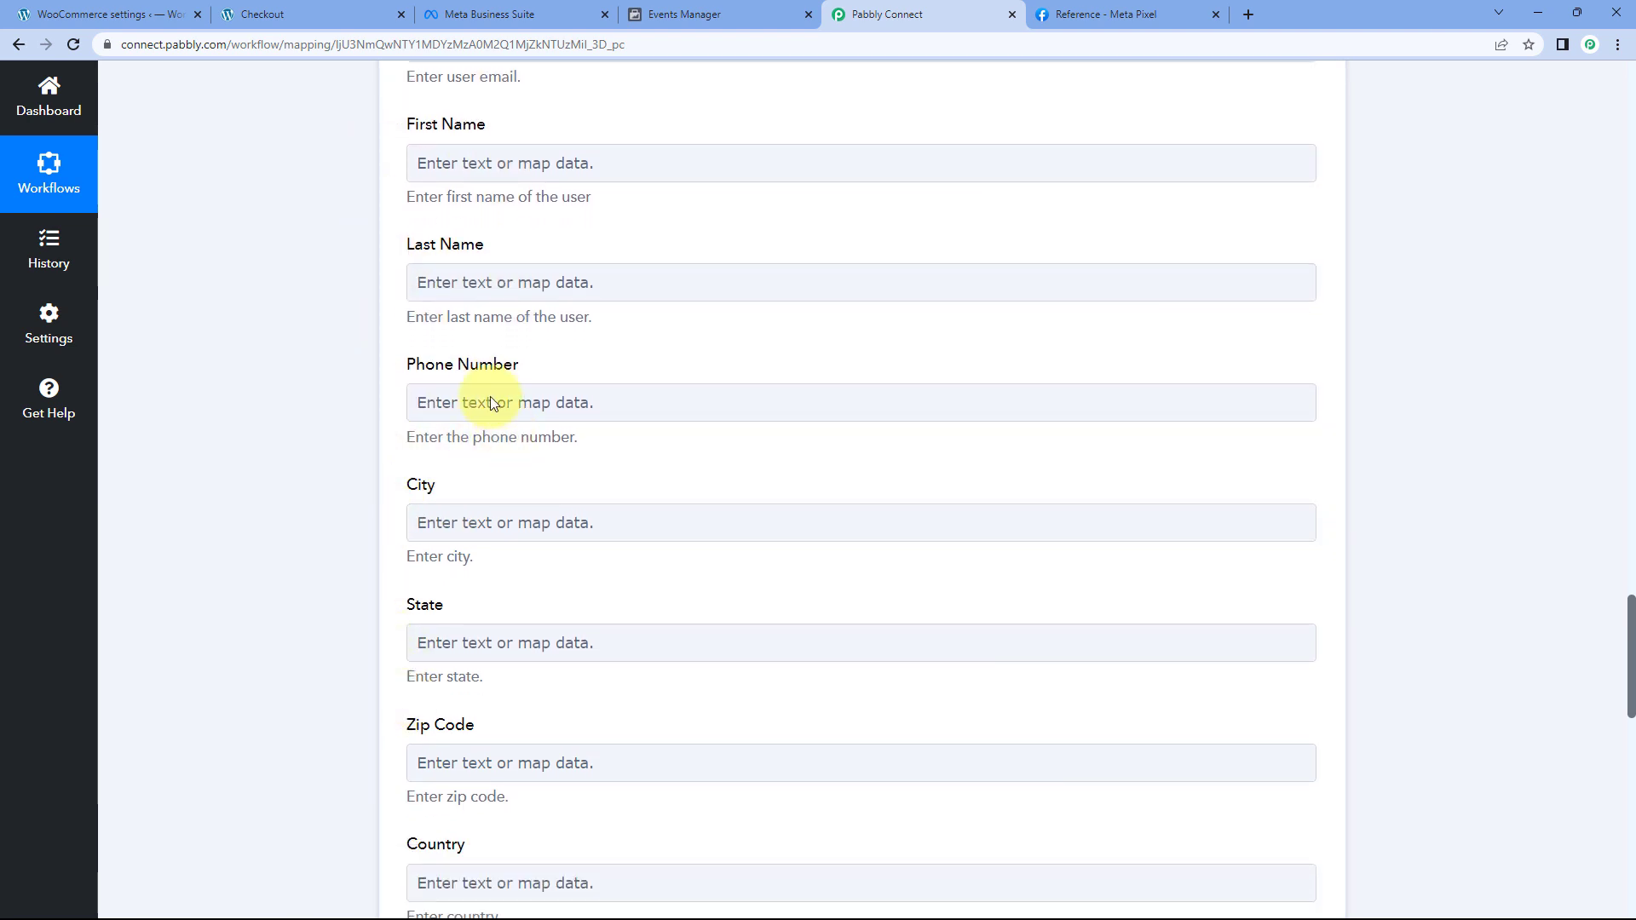
{"action": "scroll", "coordinate": [502, 328], "scroll_direction": "up", "scroll_amount": 1}
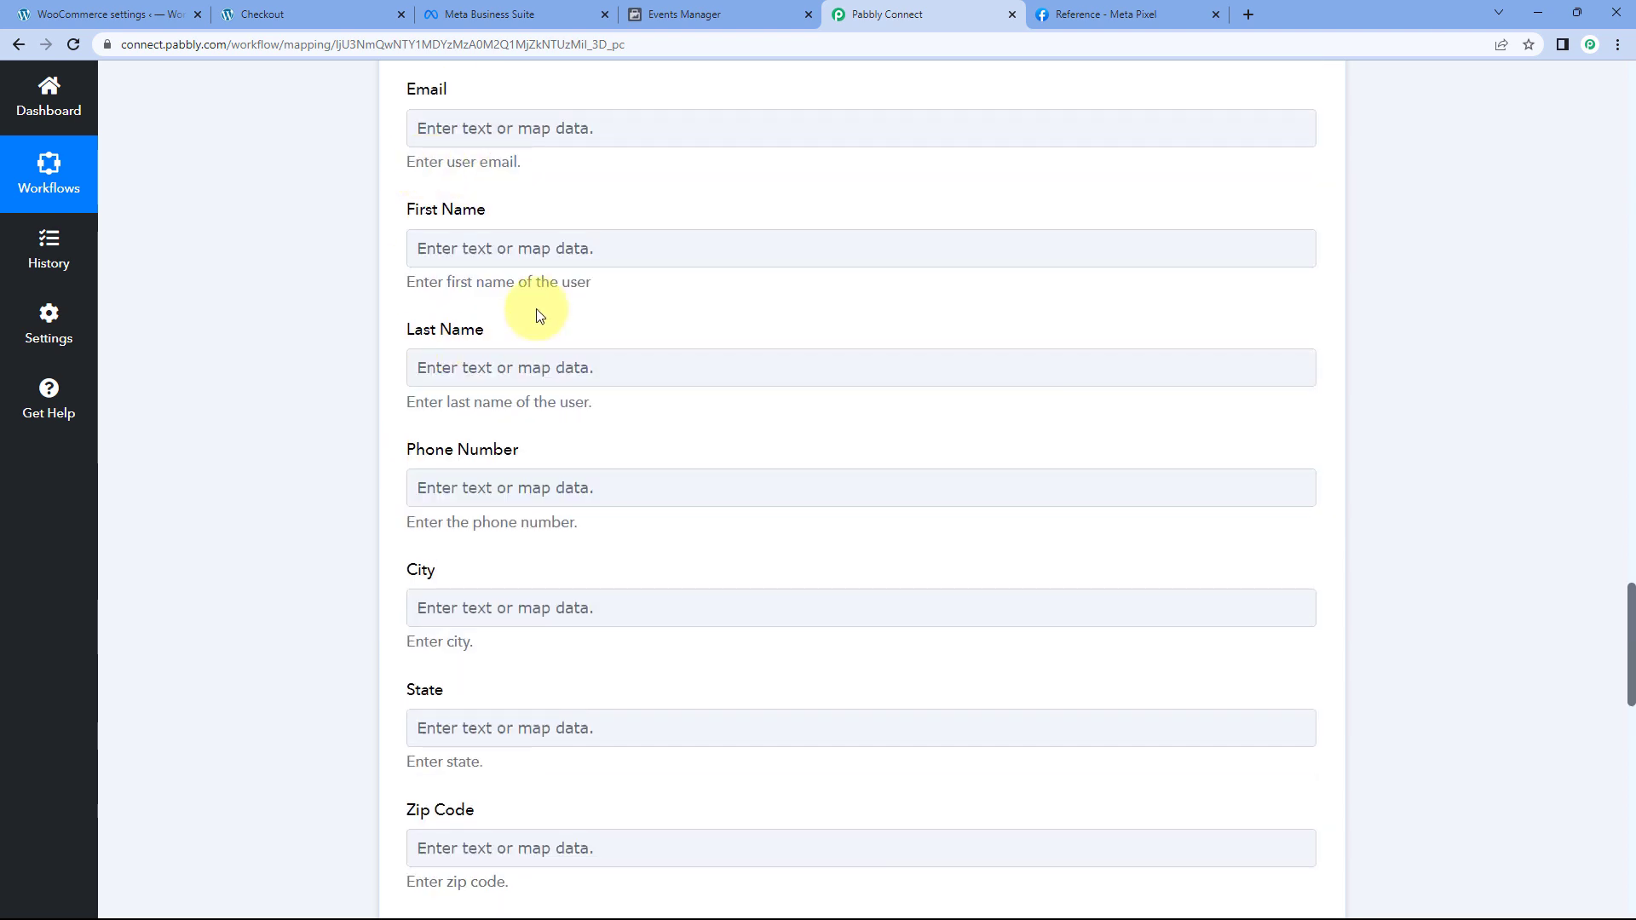
{"action": "scroll", "coordinate": [545, 175], "scroll_direction": "up", "scroll_amount": 1}
{"action": "scroll", "coordinate": [467, 193], "scroll_direction": "down", "scroll_amount": 1}
Check the customer's details on the Checkout page, then review the billing data in the WooCommerce response captured in Pabbly Connect.
{"action": "left_click", "coordinate": [350, 7]}
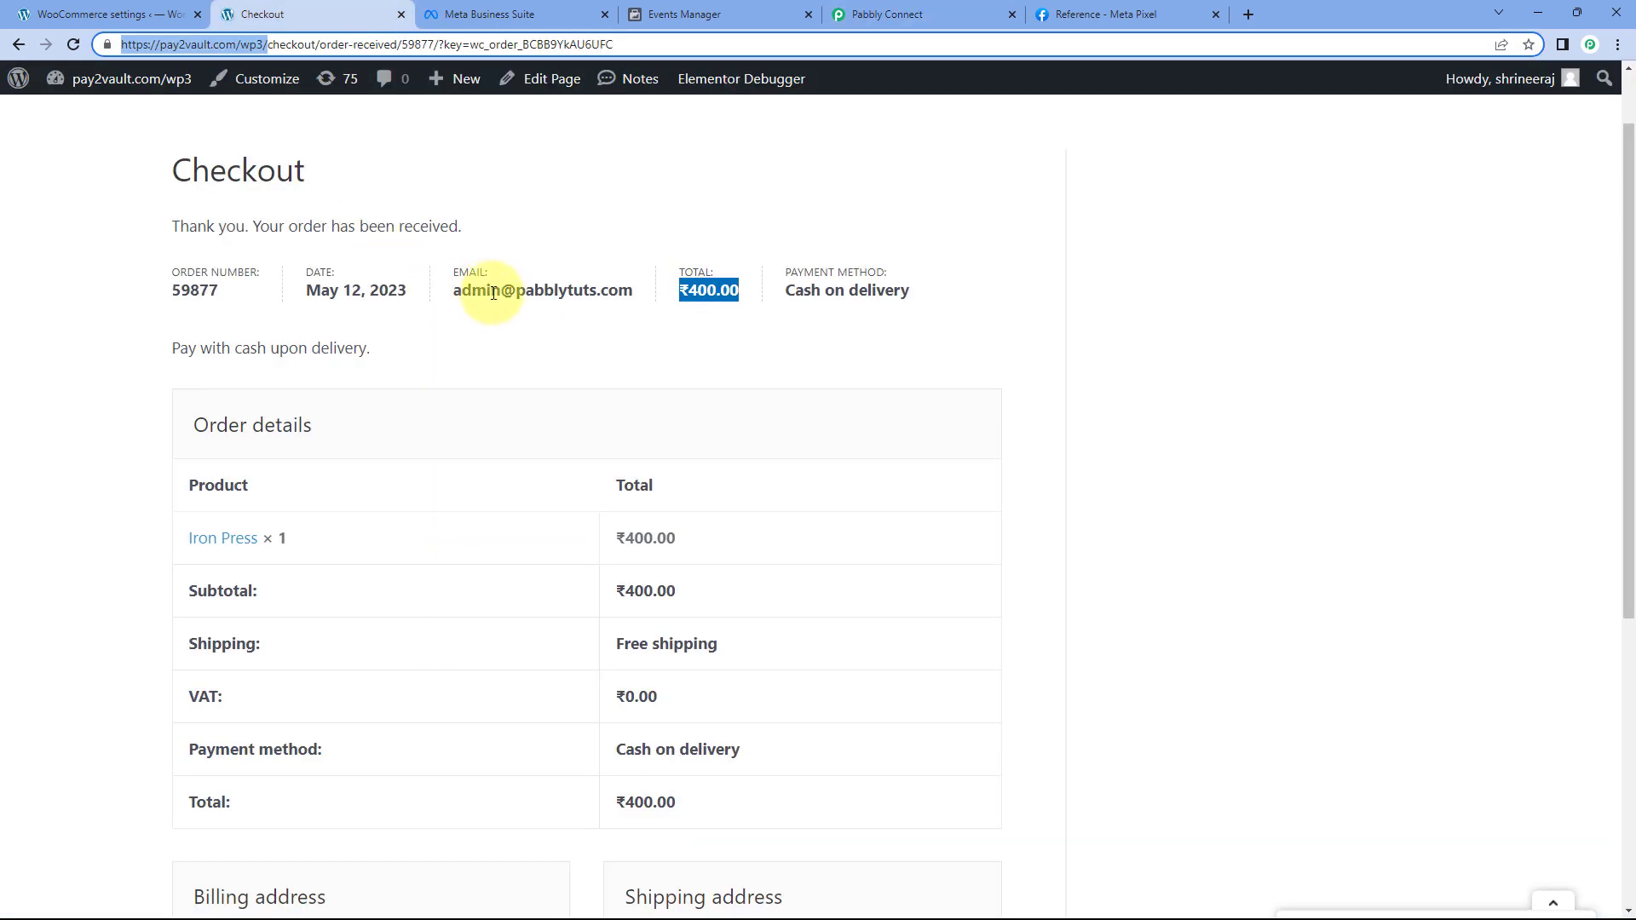
{"action": "left_click", "coordinate": [861, 14]}
{"action": "scroll", "coordinate": [671, 368], "scroll_direction": "up", "scroll_amount": 3}
{"action": "scroll", "coordinate": [672, 368], "scroll_direction": "up", "scroll_amount": 15}
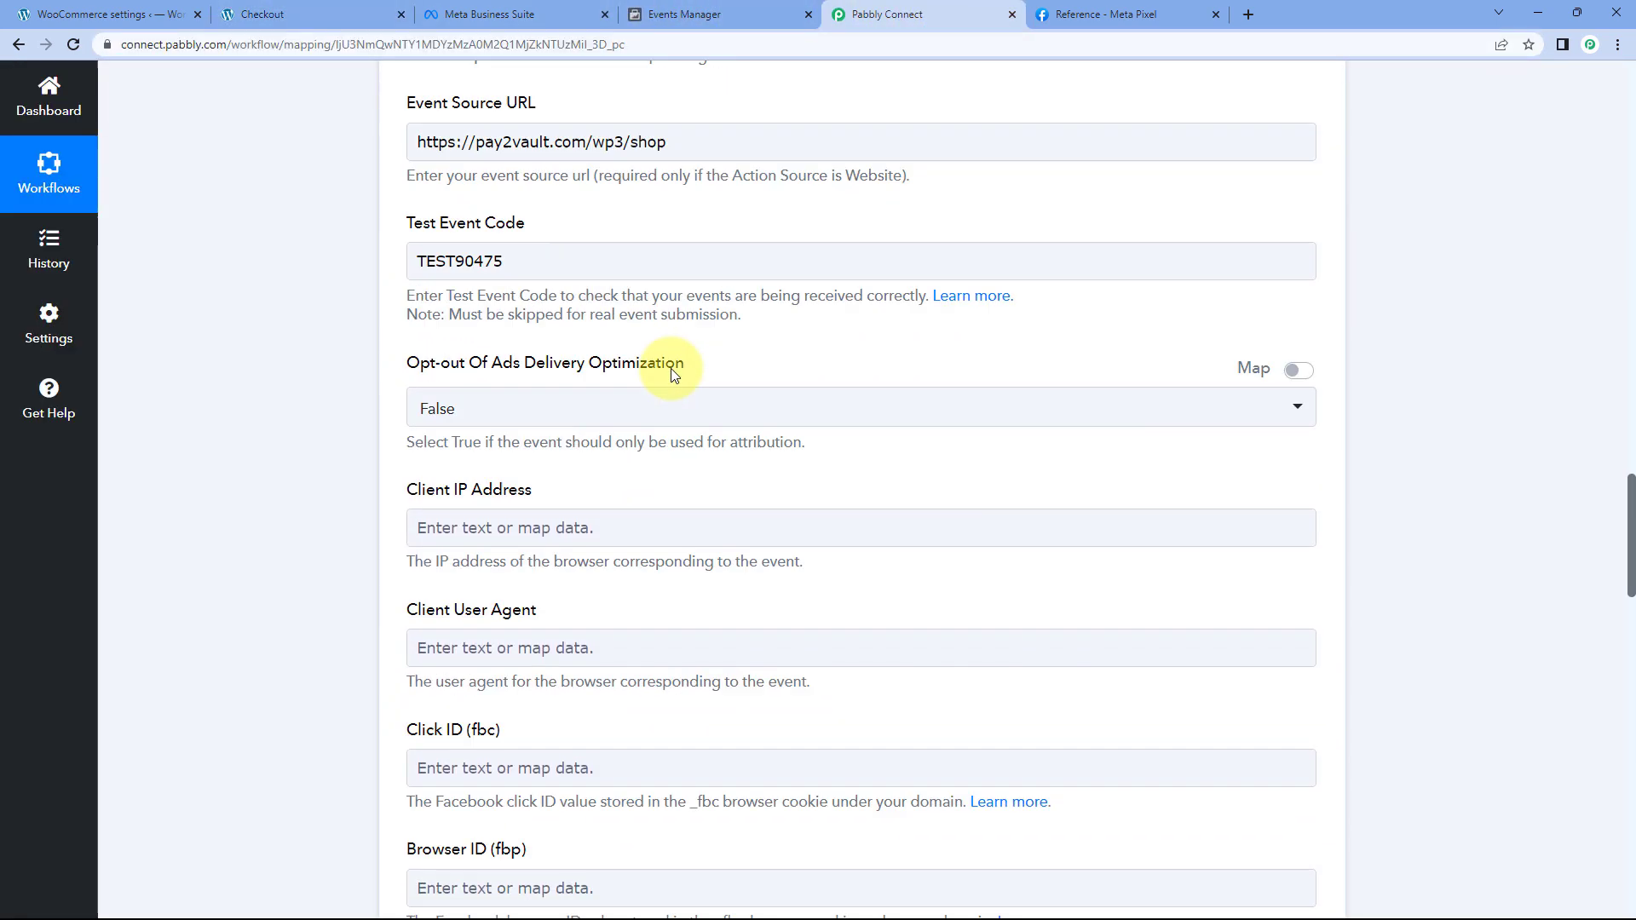
{"action": "scroll", "coordinate": [821, 460], "scroll_direction": "up", "scroll_amount": 3}
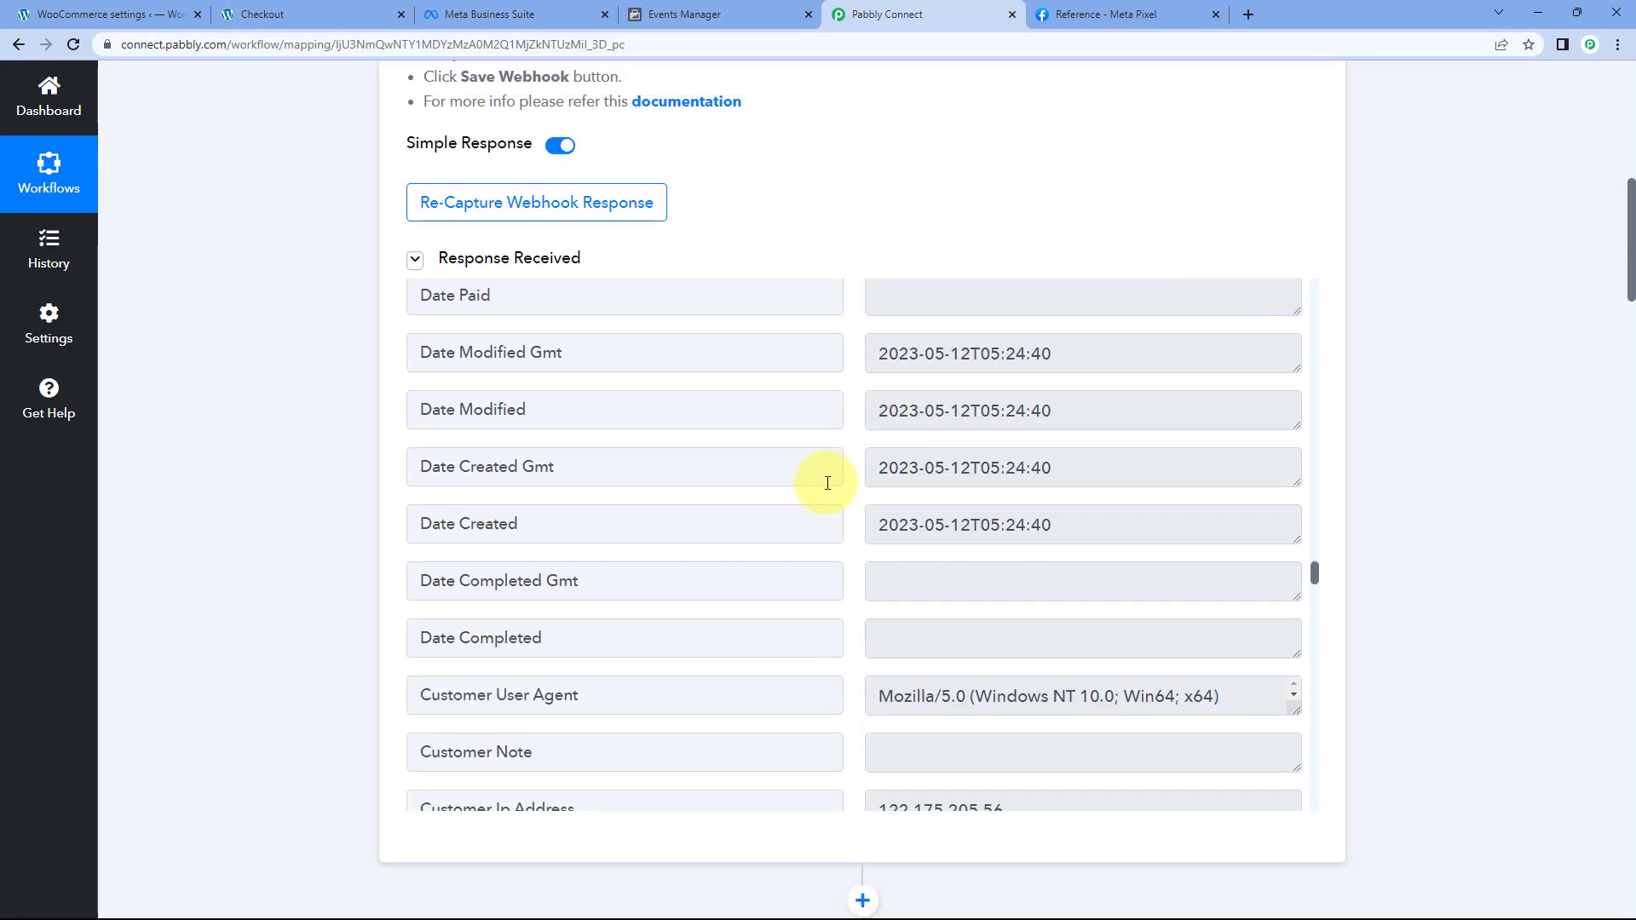
{"action": "scroll", "coordinate": [829, 478], "scroll_direction": "down", "scroll_amount": 10}
{"action": "scroll", "coordinate": [861, 490], "scroll_direction": "down", "scroll_amount": 5}
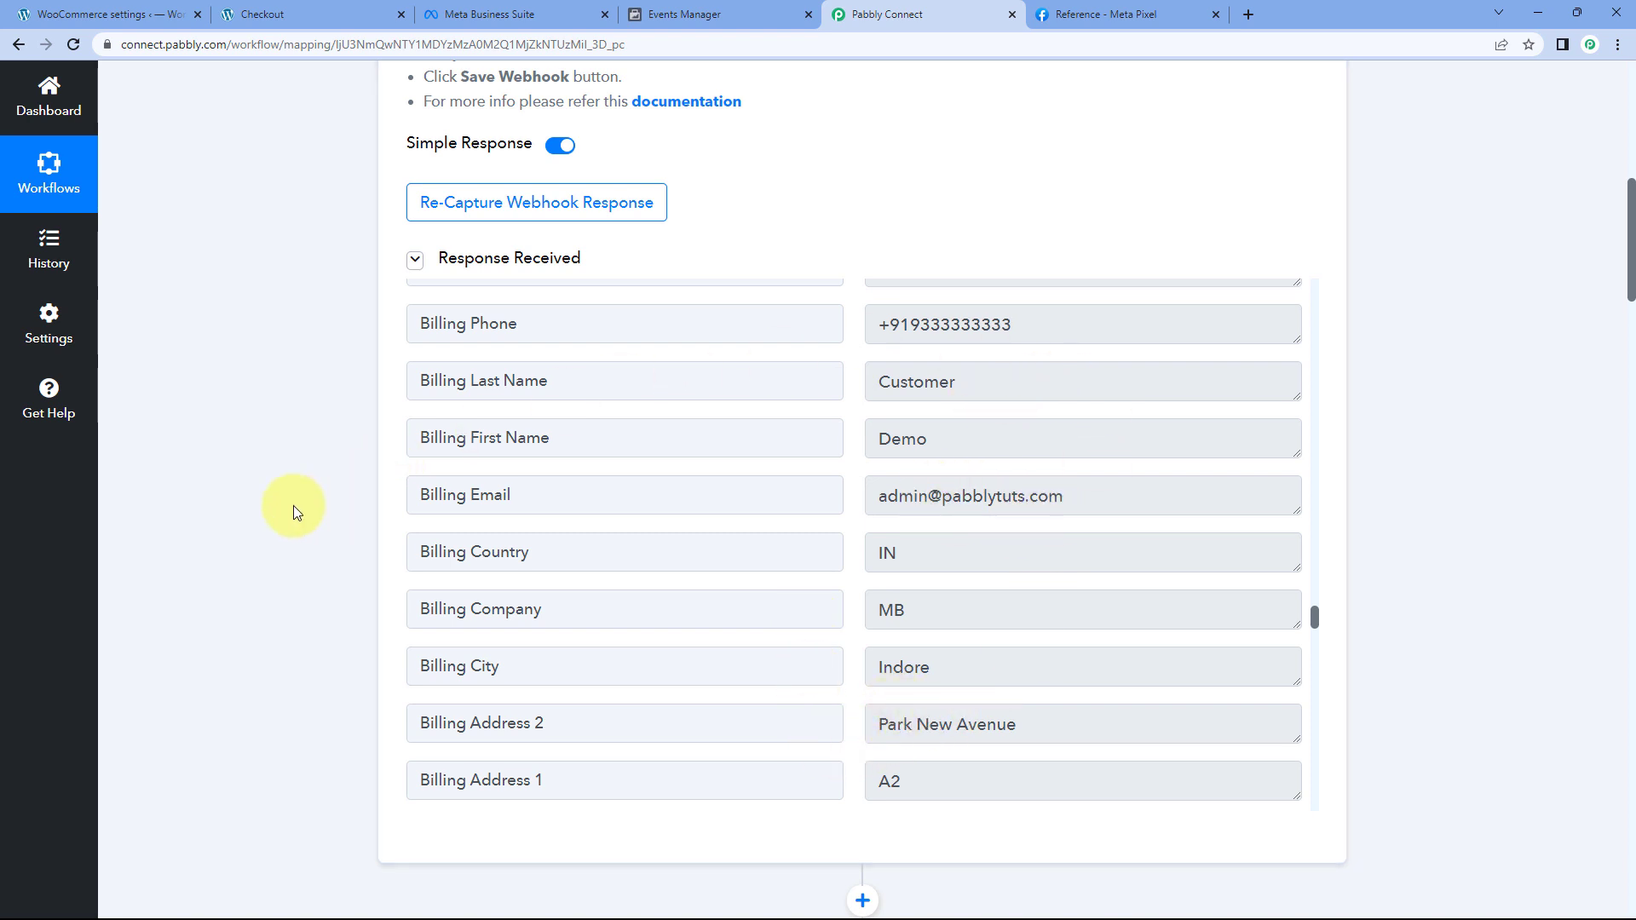
Map the Email field of the Facebook action to Billing Email from the WooCommerce New Order Created data.
{"action": "scroll", "coordinate": [293, 504], "scroll_direction": "down", "scroll_amount": 15}
{"action": "scroll", "coordinate": [293, 504], "scroll_direction": "down", "scroll_amount": 6}
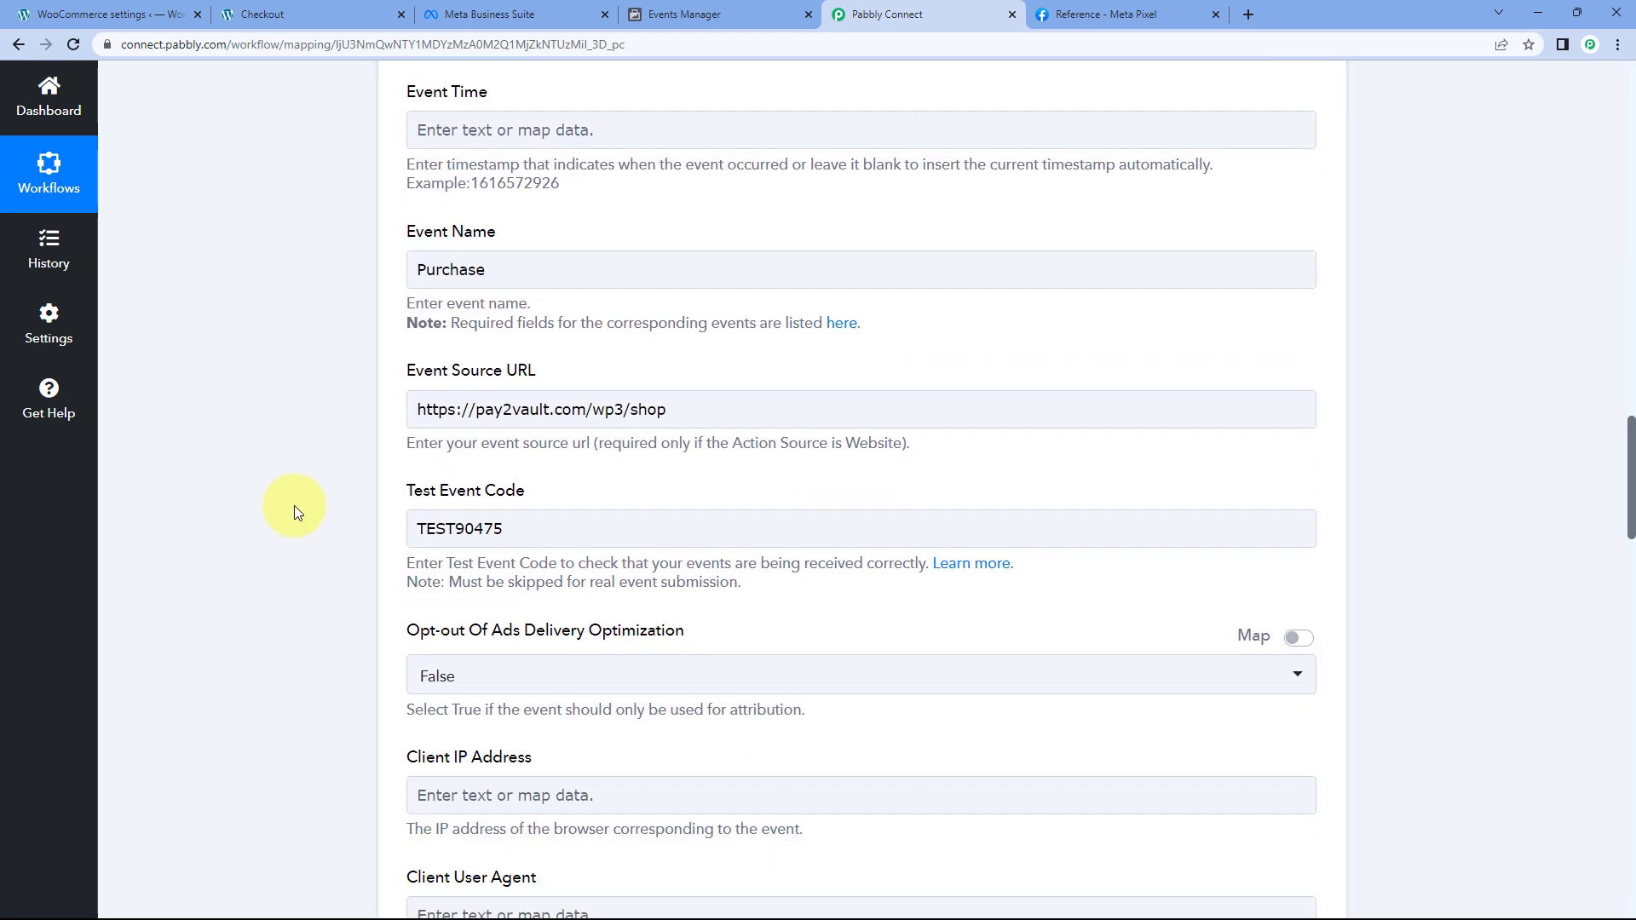
{"action": "scroll", "coordinate": [312, 436], "scroll_direction": "down", "scroll_amount": 10}
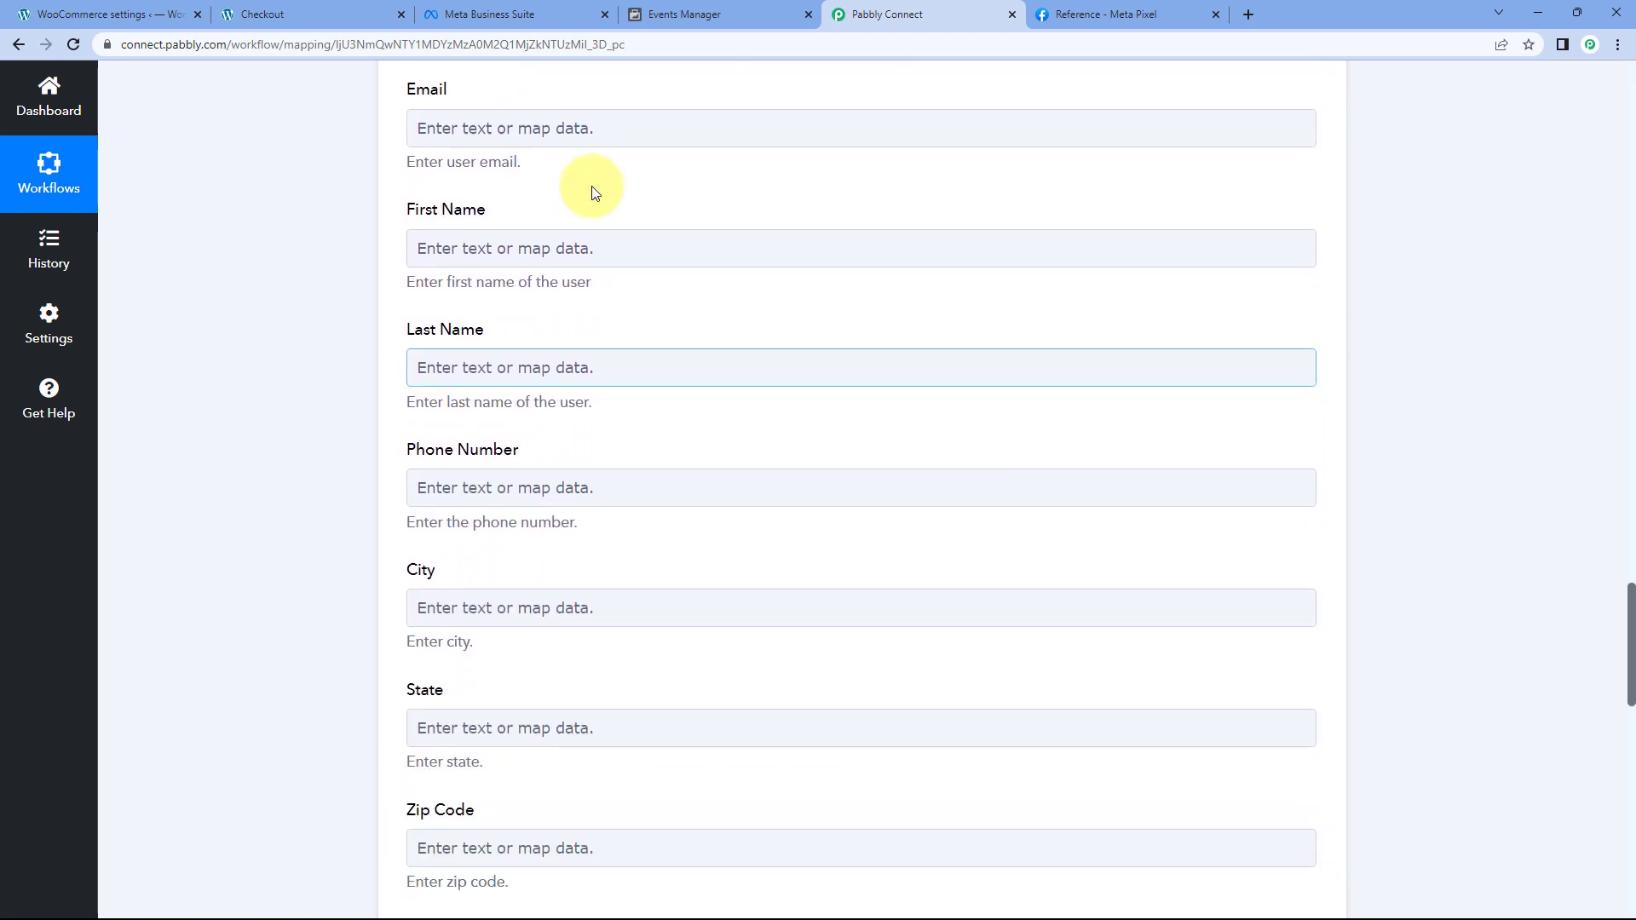
{"action": "left_click", "coordinate": [529, 128]}
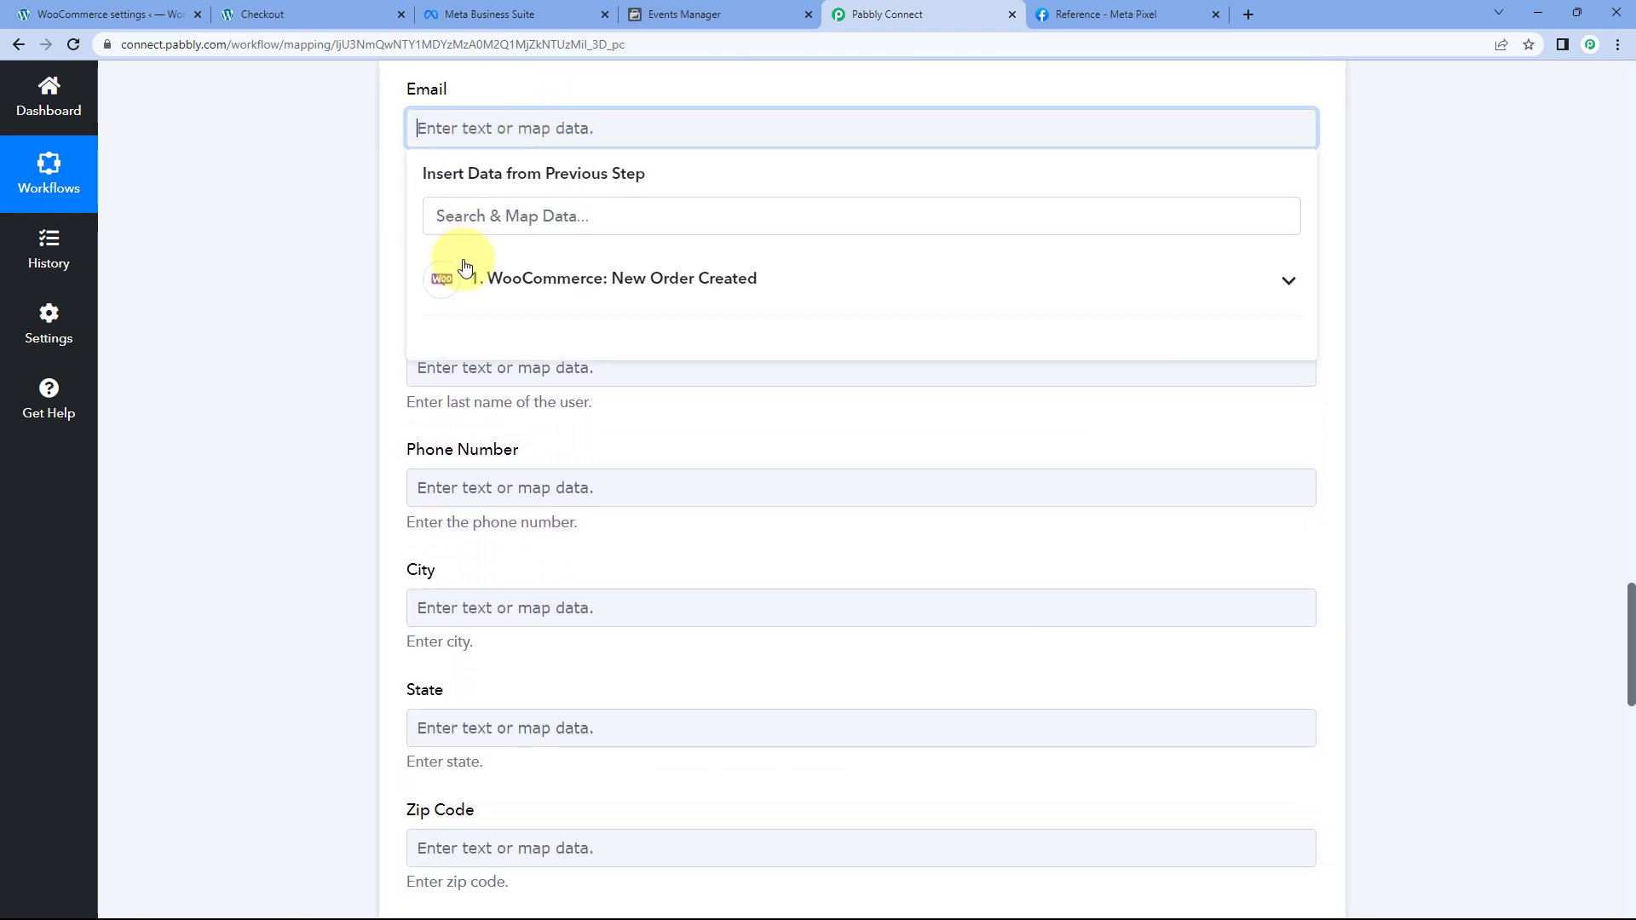
{"action": "left_click", "coordinate": [463, 265]}
{"action": "left_click", "coordinate": [531, 215]}
{"action": "type", "text": "Email"}
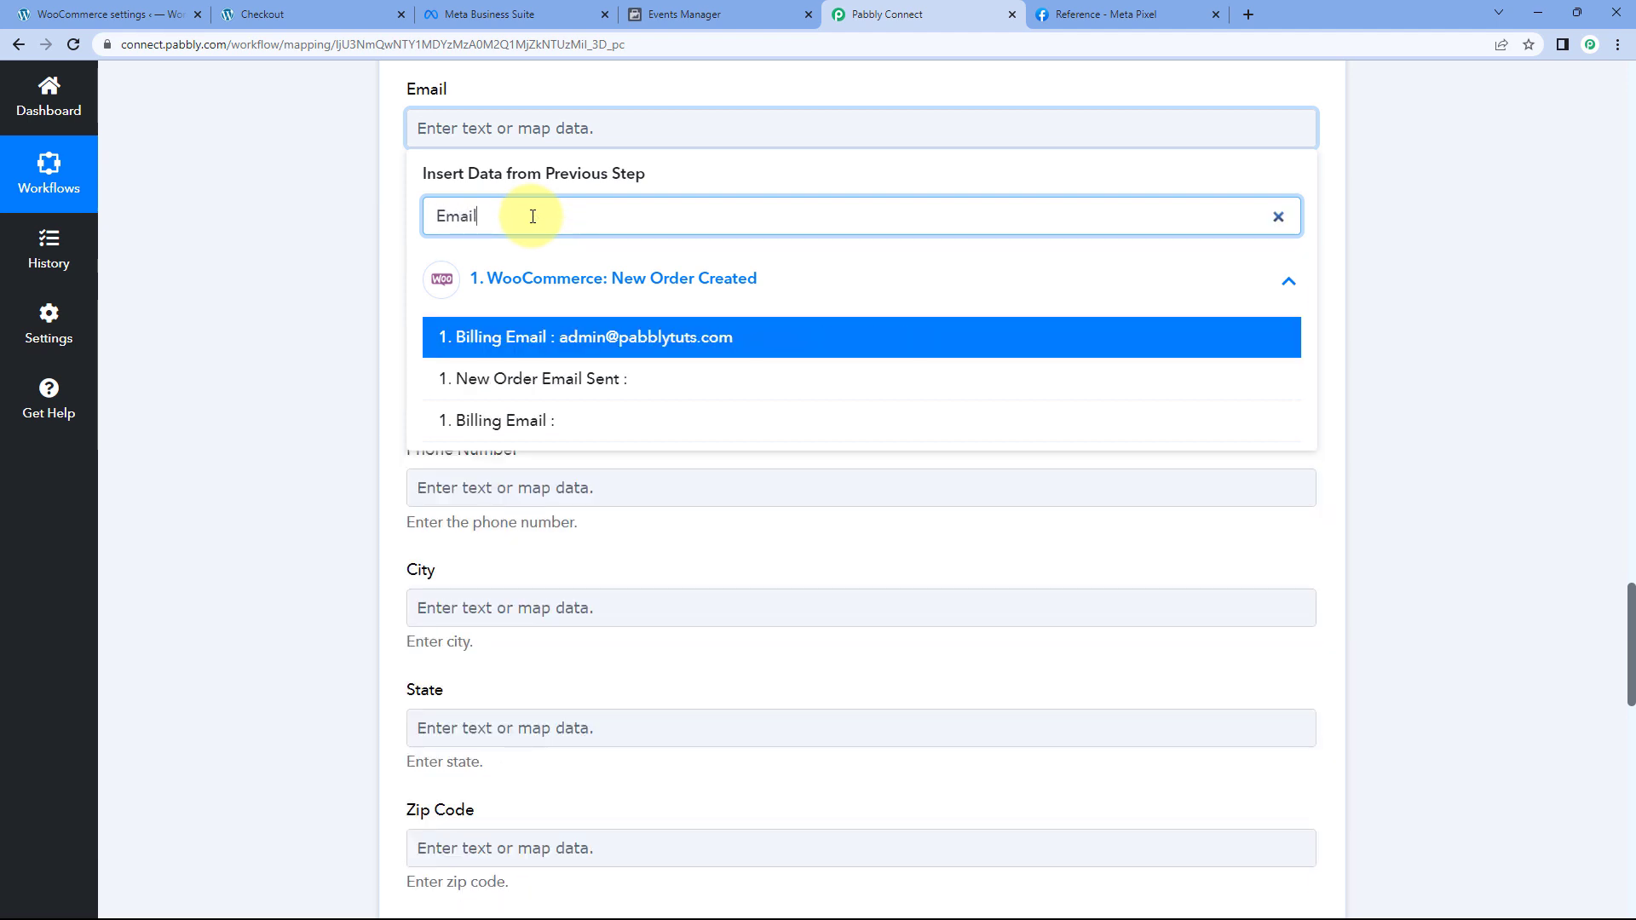
{"action": "left_click", "coordinate": [566, 337]}
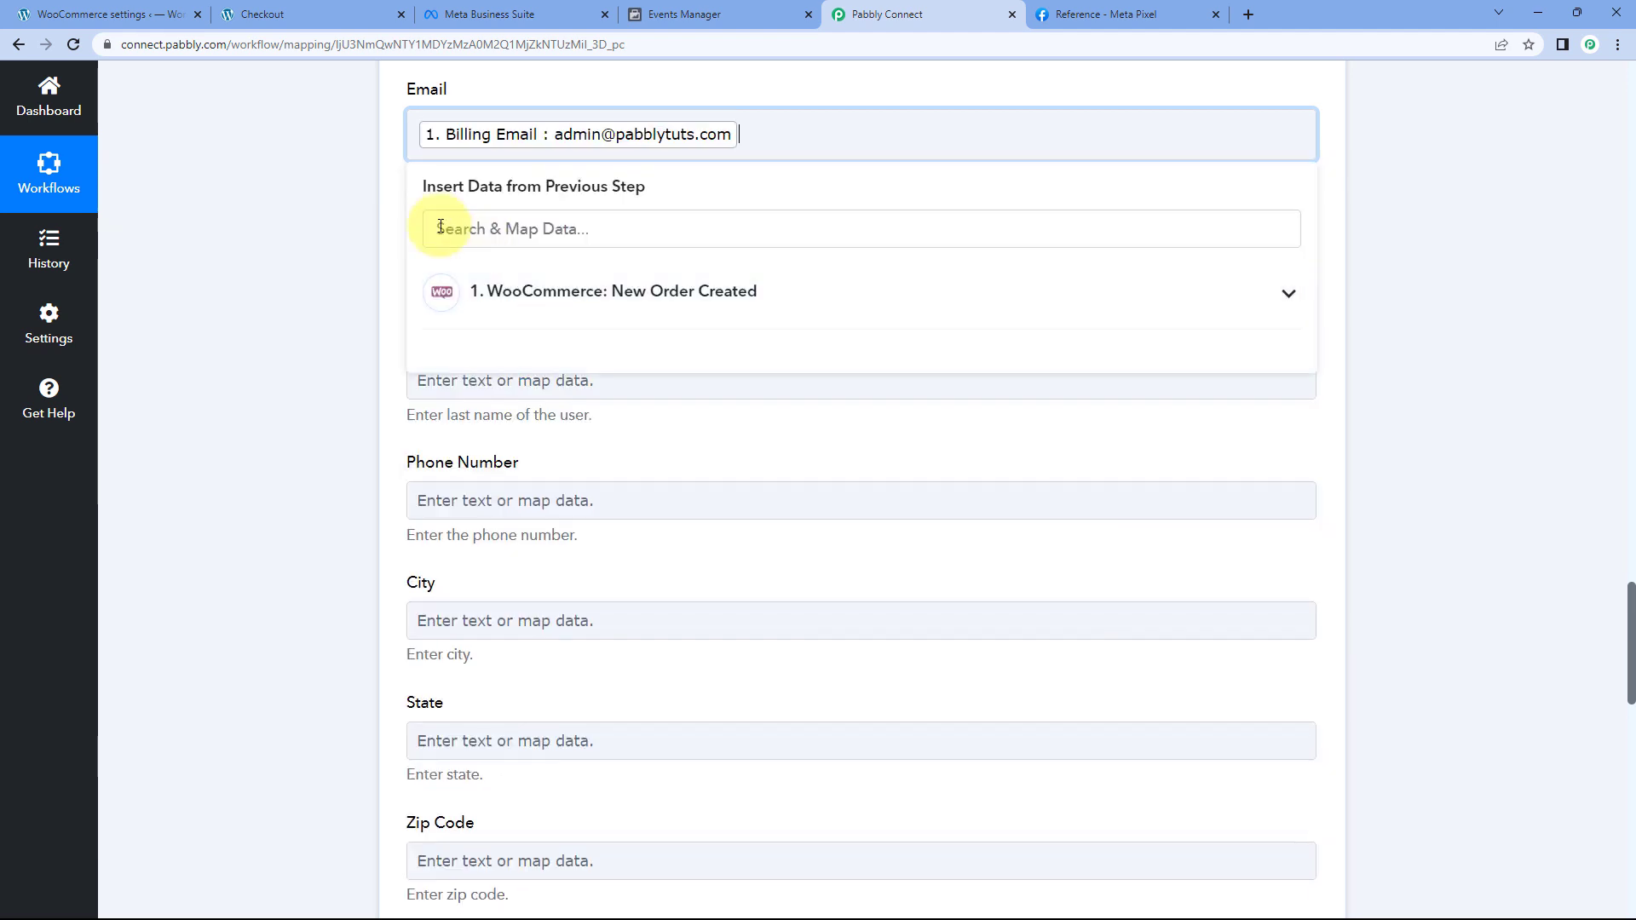
{"action": "left_click", "coordinate": [365, 225]}
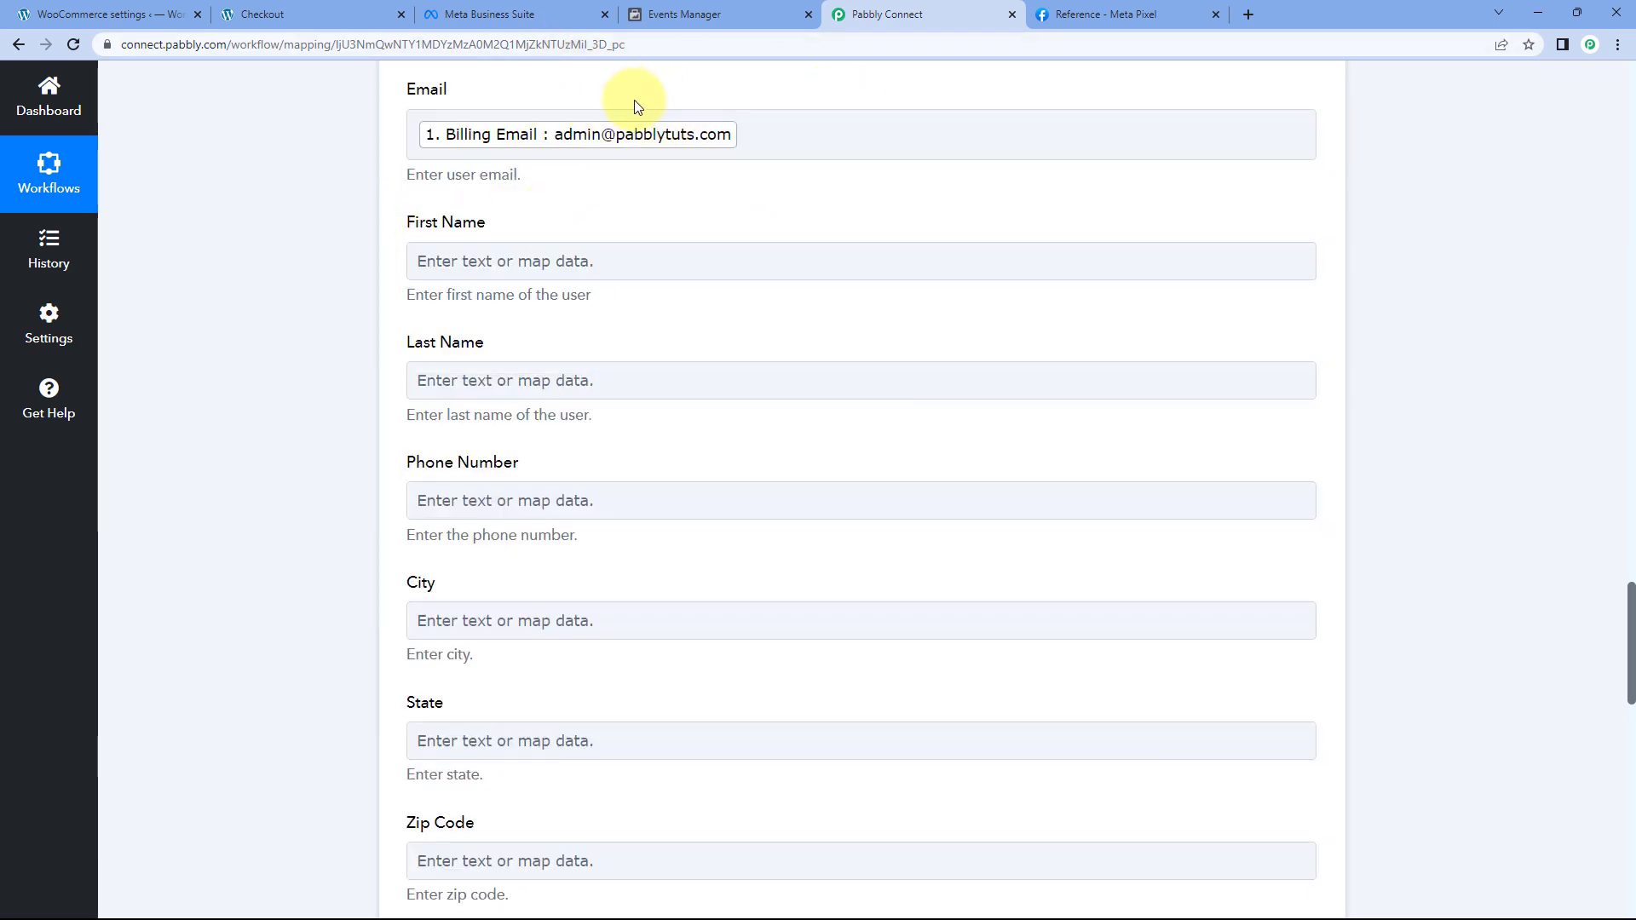
Map the First Name field to Billing First Name from the WooCommerce New Order Created data.
{"action": "left_click", "coordinate": [507, 264]}
{"action": "left_click", "coordinate": [505, 361]}
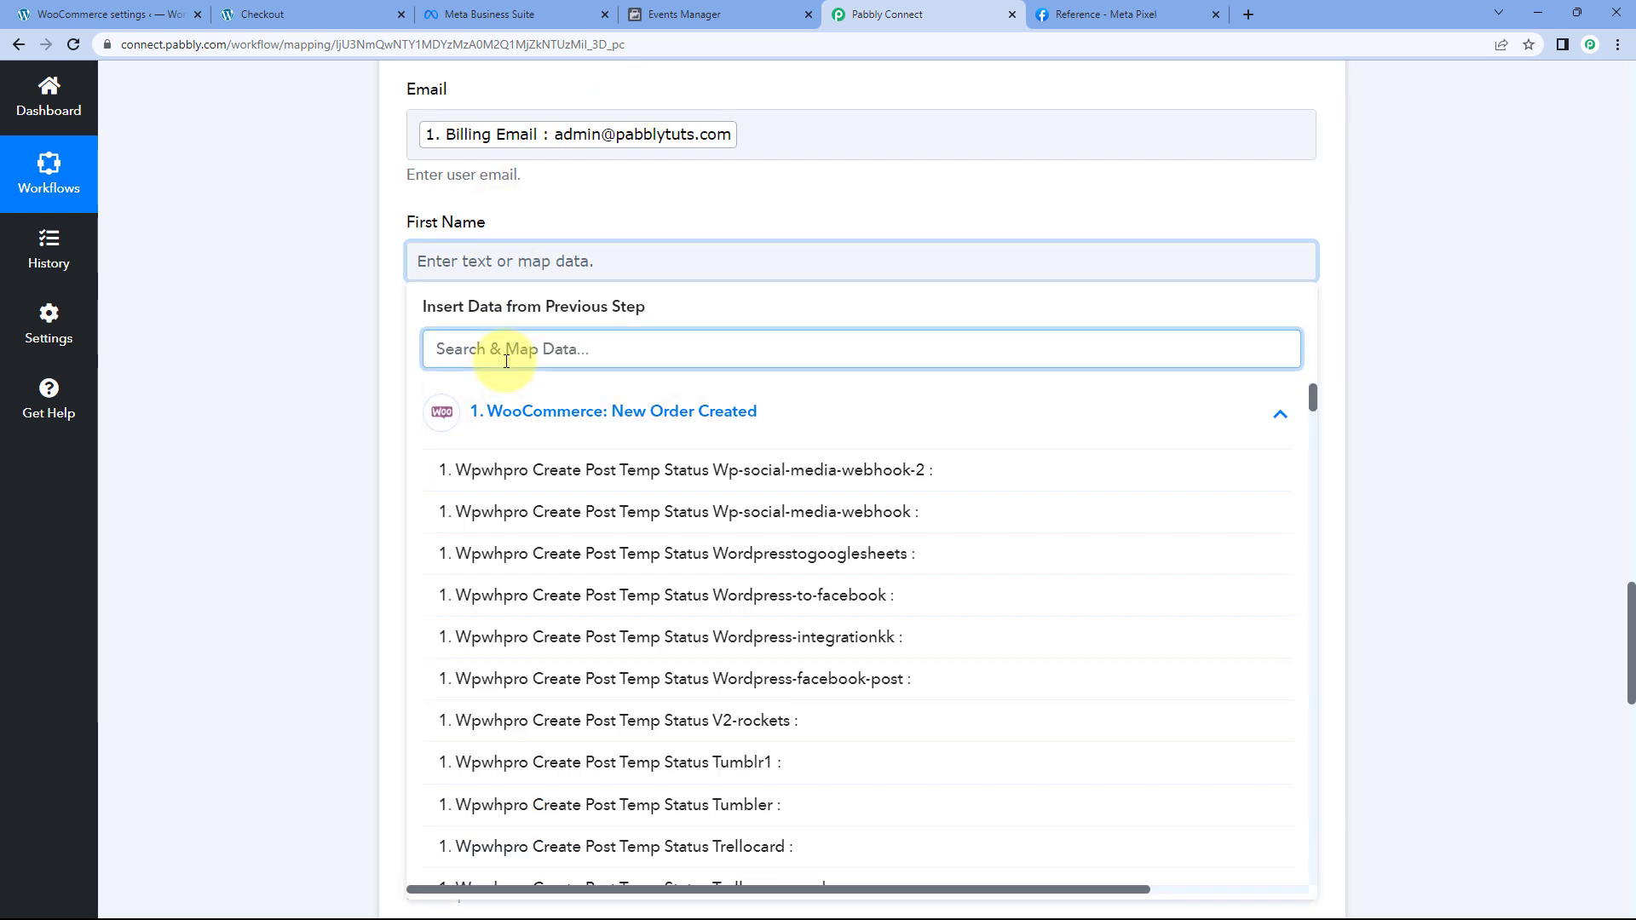
{"action": "type", "text": "Name"}
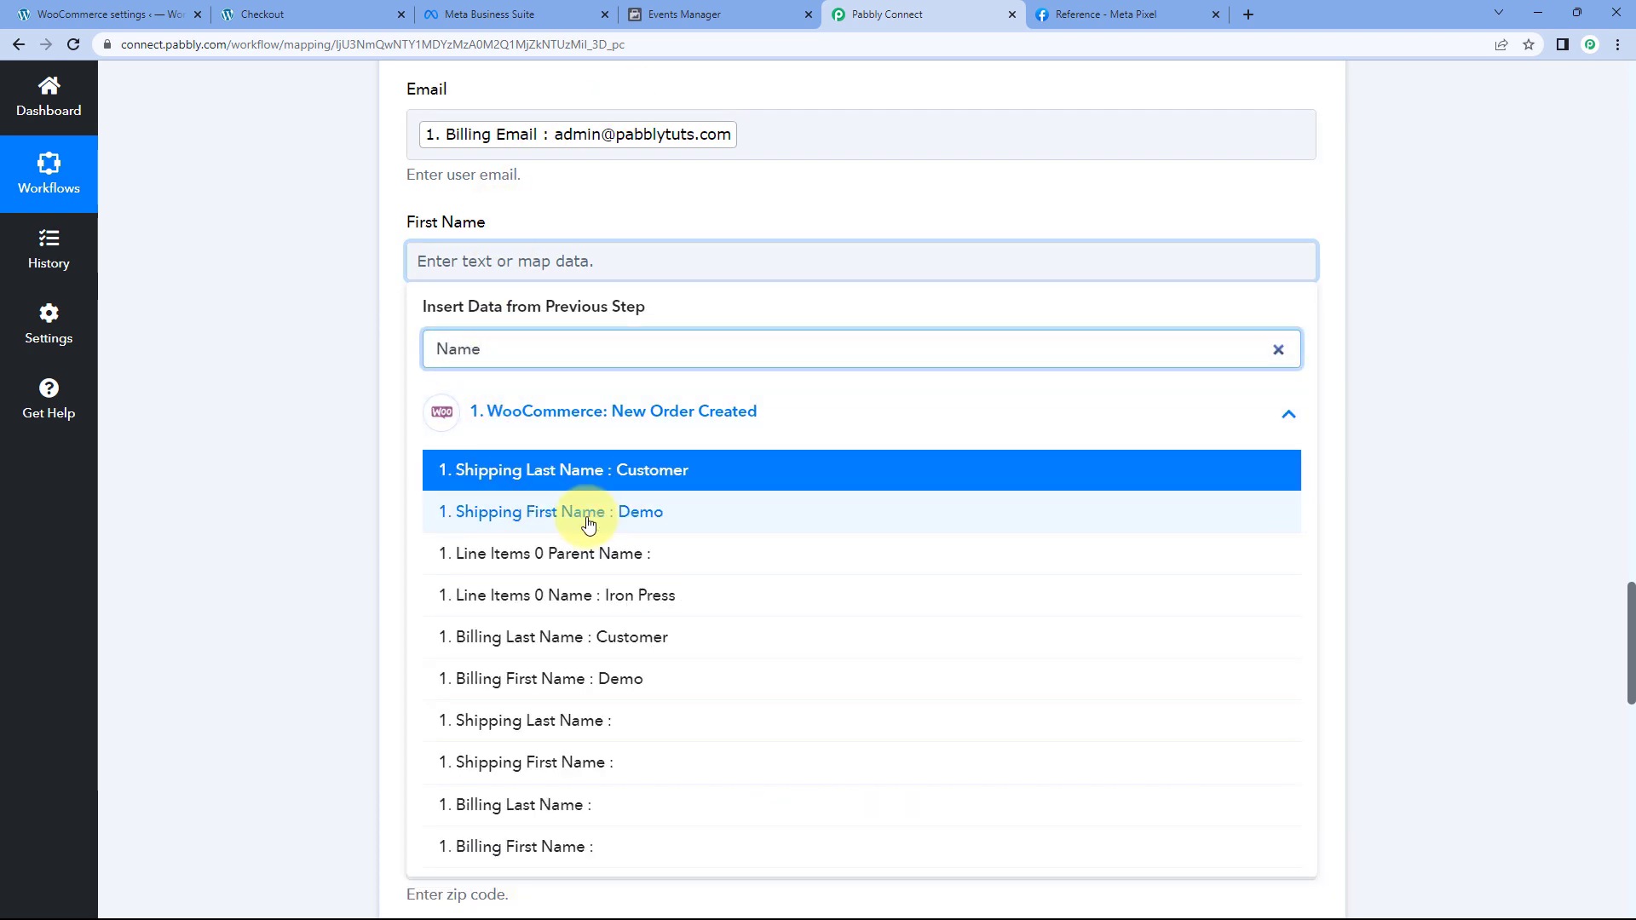
{"action": "left_click", "coordinate": [573, 679]}
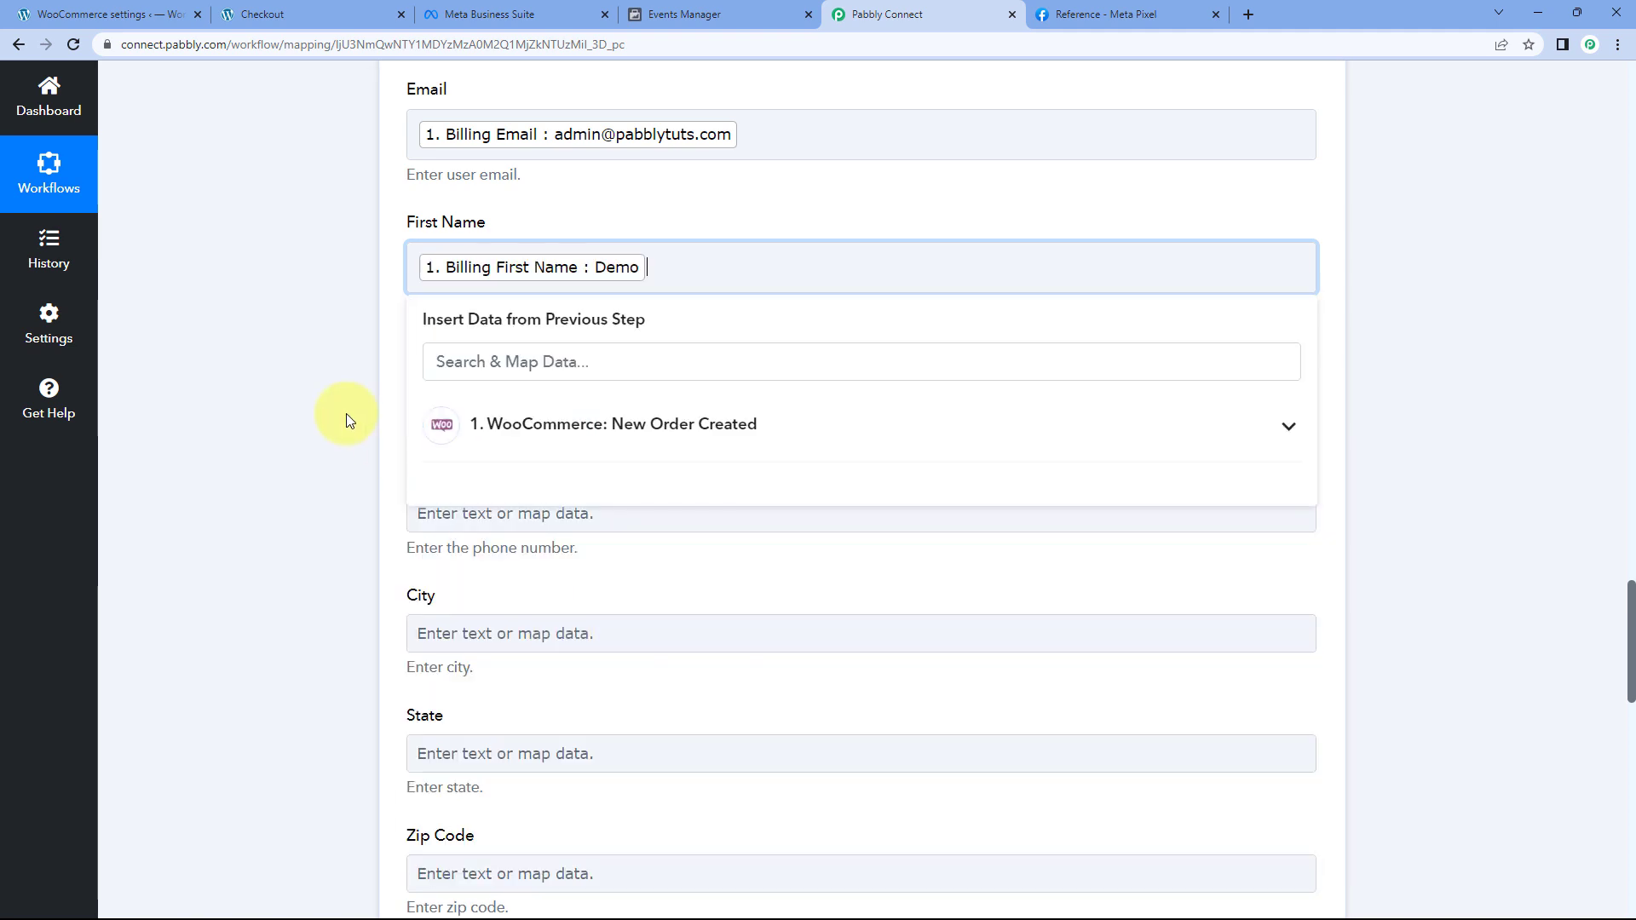
{"action": "left_click", "coordinate": [346, 417]}
Map the Last Name field to Billing Last Name from the WooCommerce New Order Created data.
{"action": "scroll", "coordinate": [346, 410], "scroll_direction": "down", "scroll_amount": 1}
{"action": "left_click", "coordinate": [482, 312]}
{"action": "left_click", "coordinate": [516, 460]}
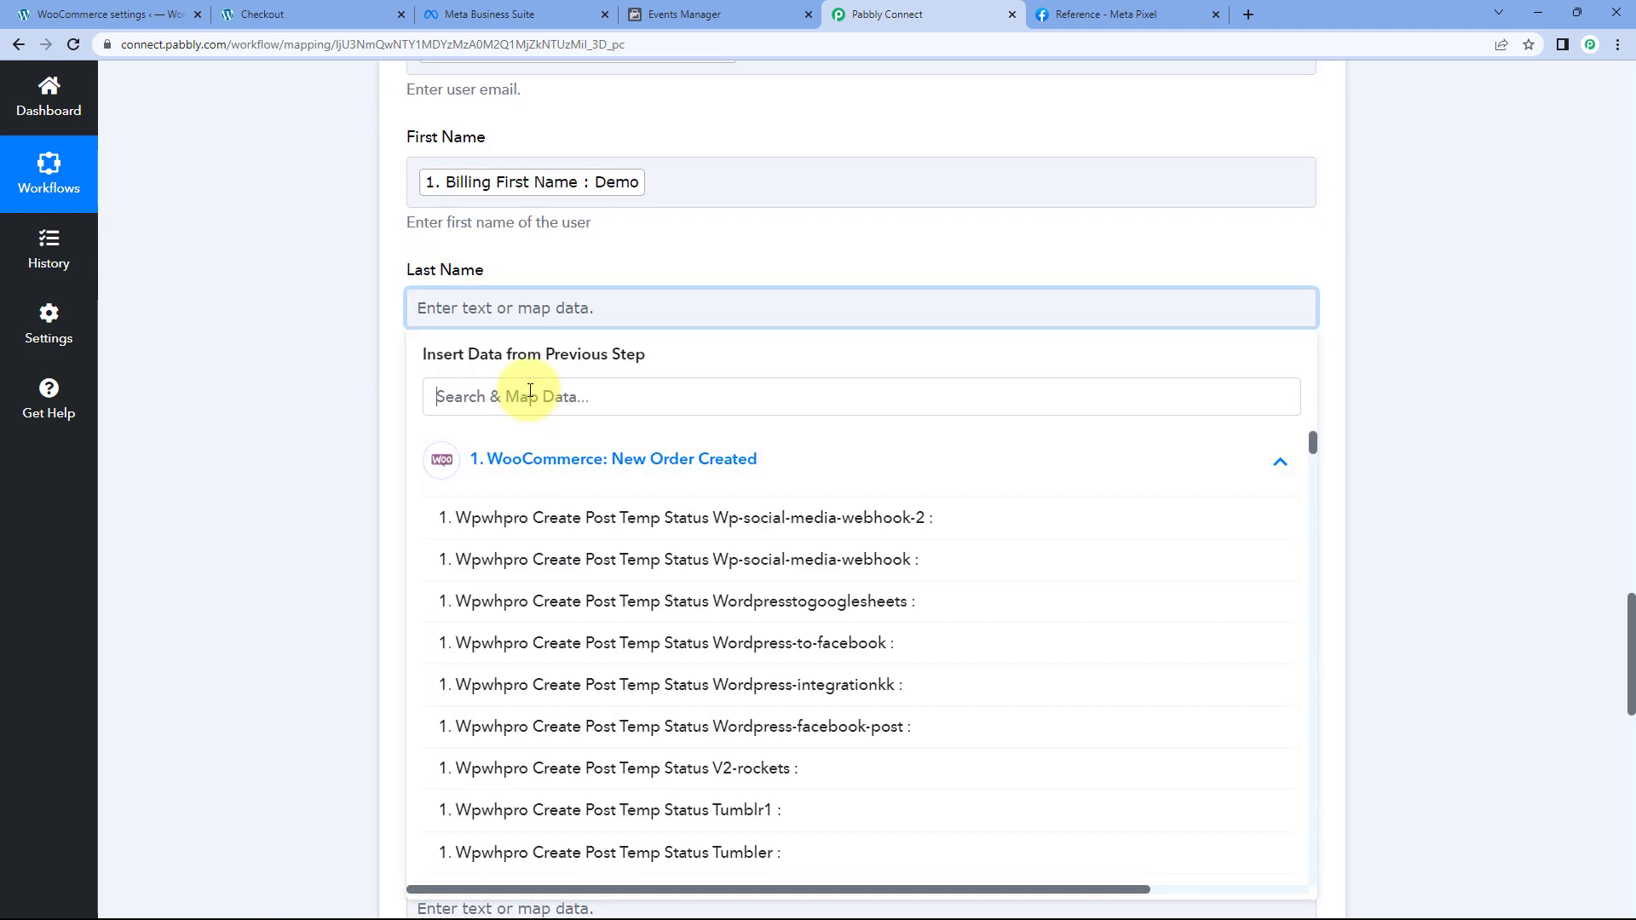
{"action": "left_click", "coordinate": [530, 393]}
{"action": "type", "text": "Last"}
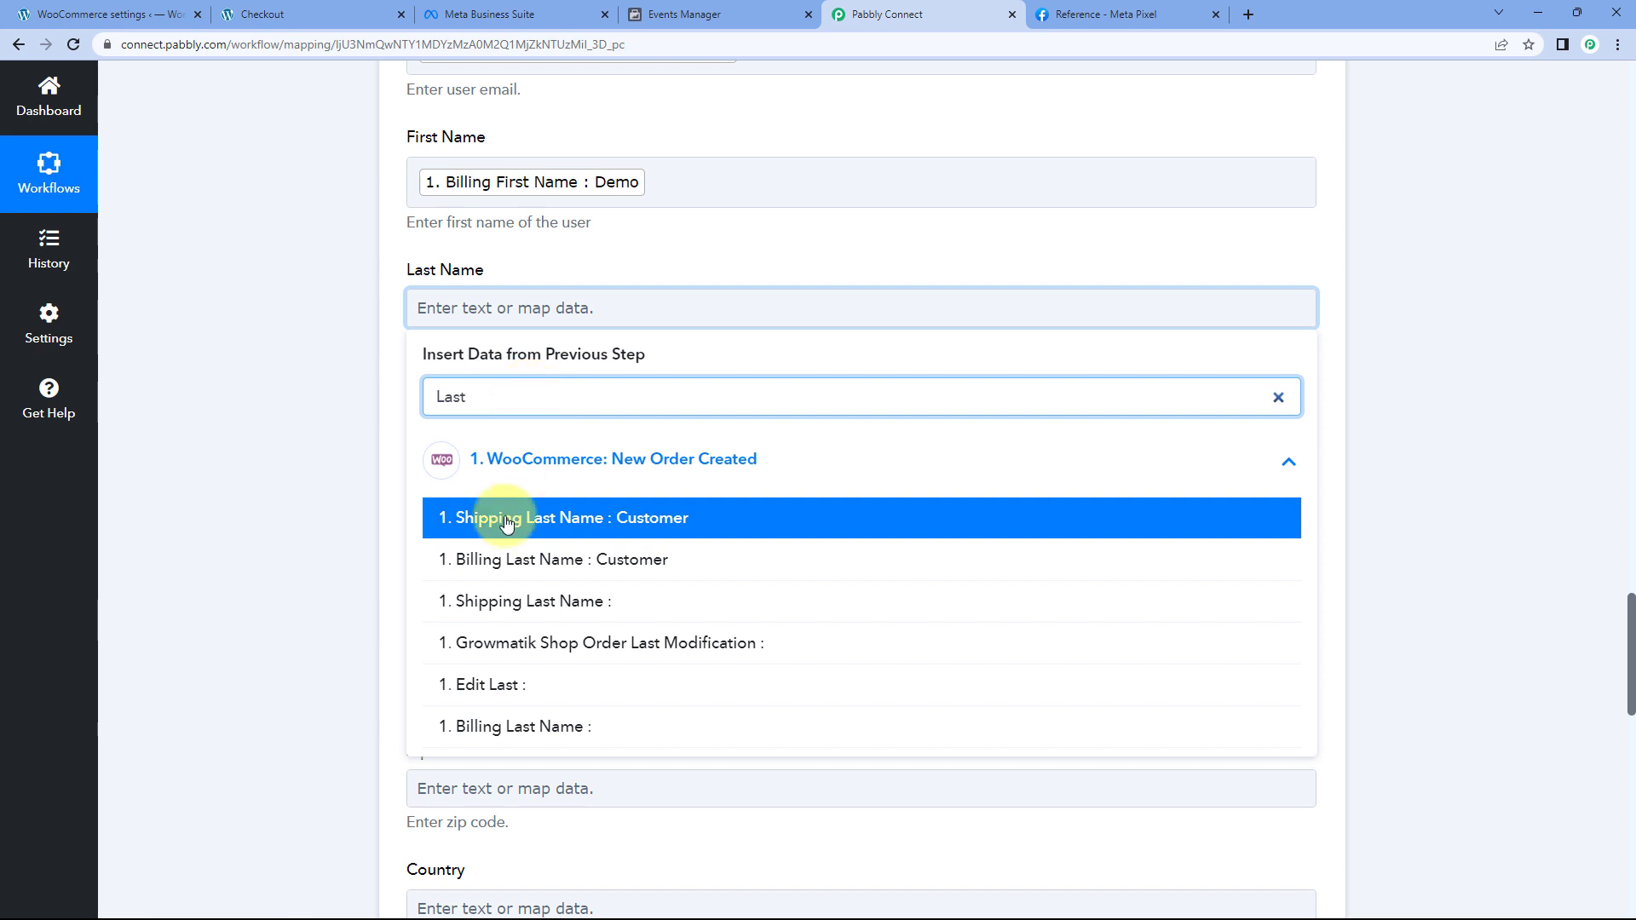
{"action": "left_click", "coordinate": [598, 562]}
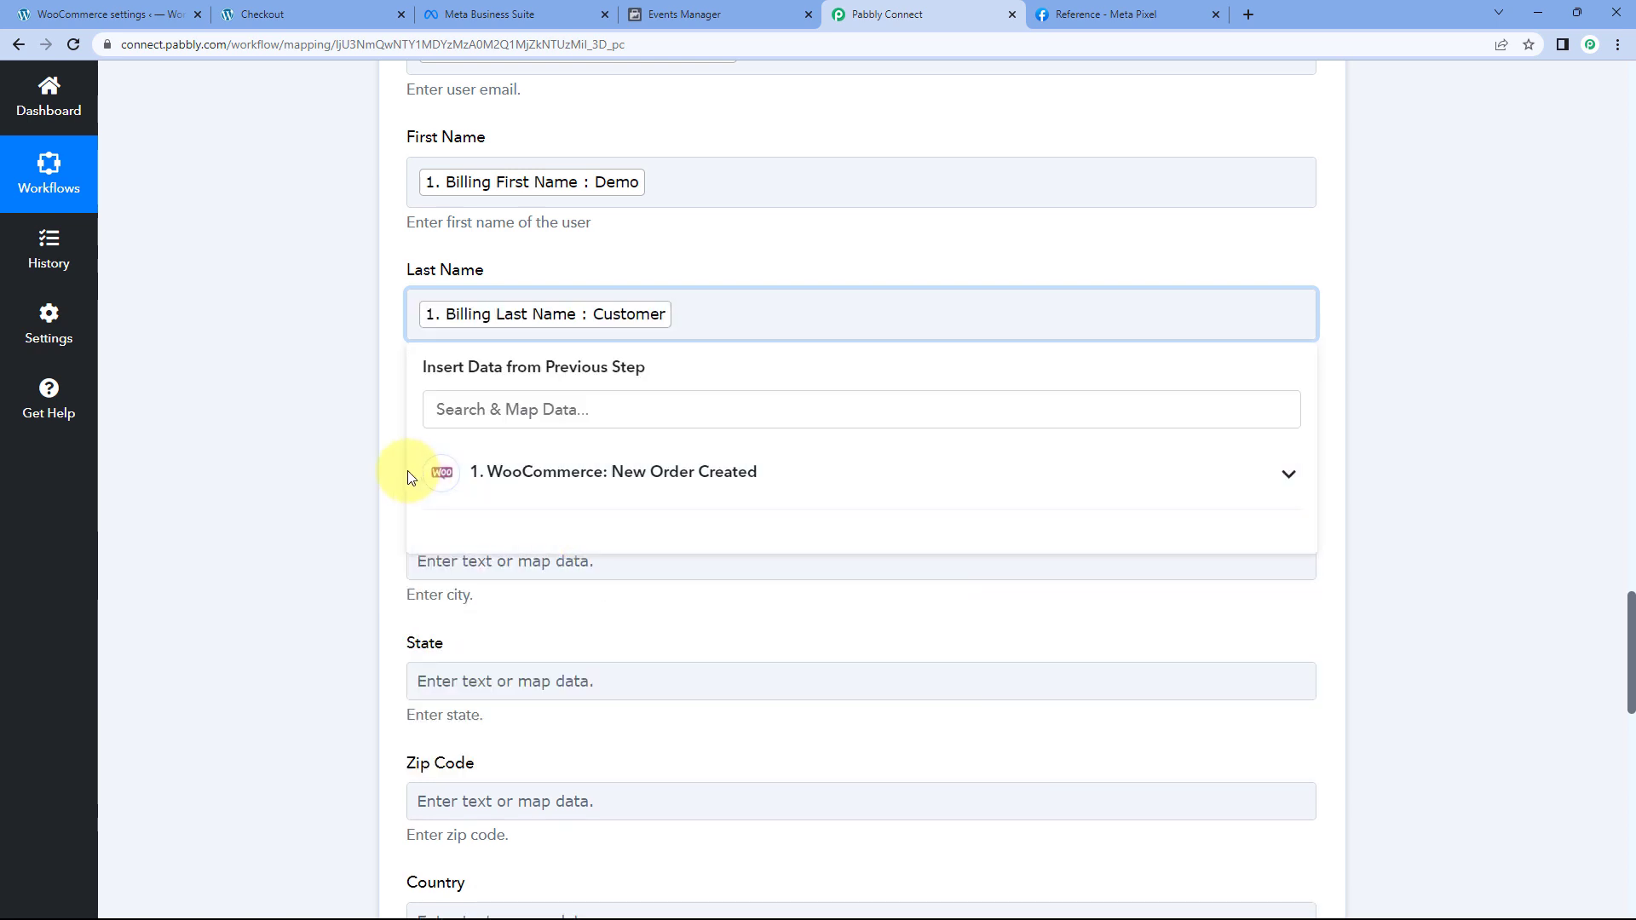
{"action": "left_click", "coordinate": [375, 462]}
Map the Phone Number field to the filled Billing Phone entry from the WooCommerce order data.
{"action": "scroll", "coordinate": [365, 457], "scroll_direction": "down", "scroll_amount": 2}
{"action": "left_click", "coordinate": [499, 269]}
{"action": "left_click", "coordinate": [512, 421]}
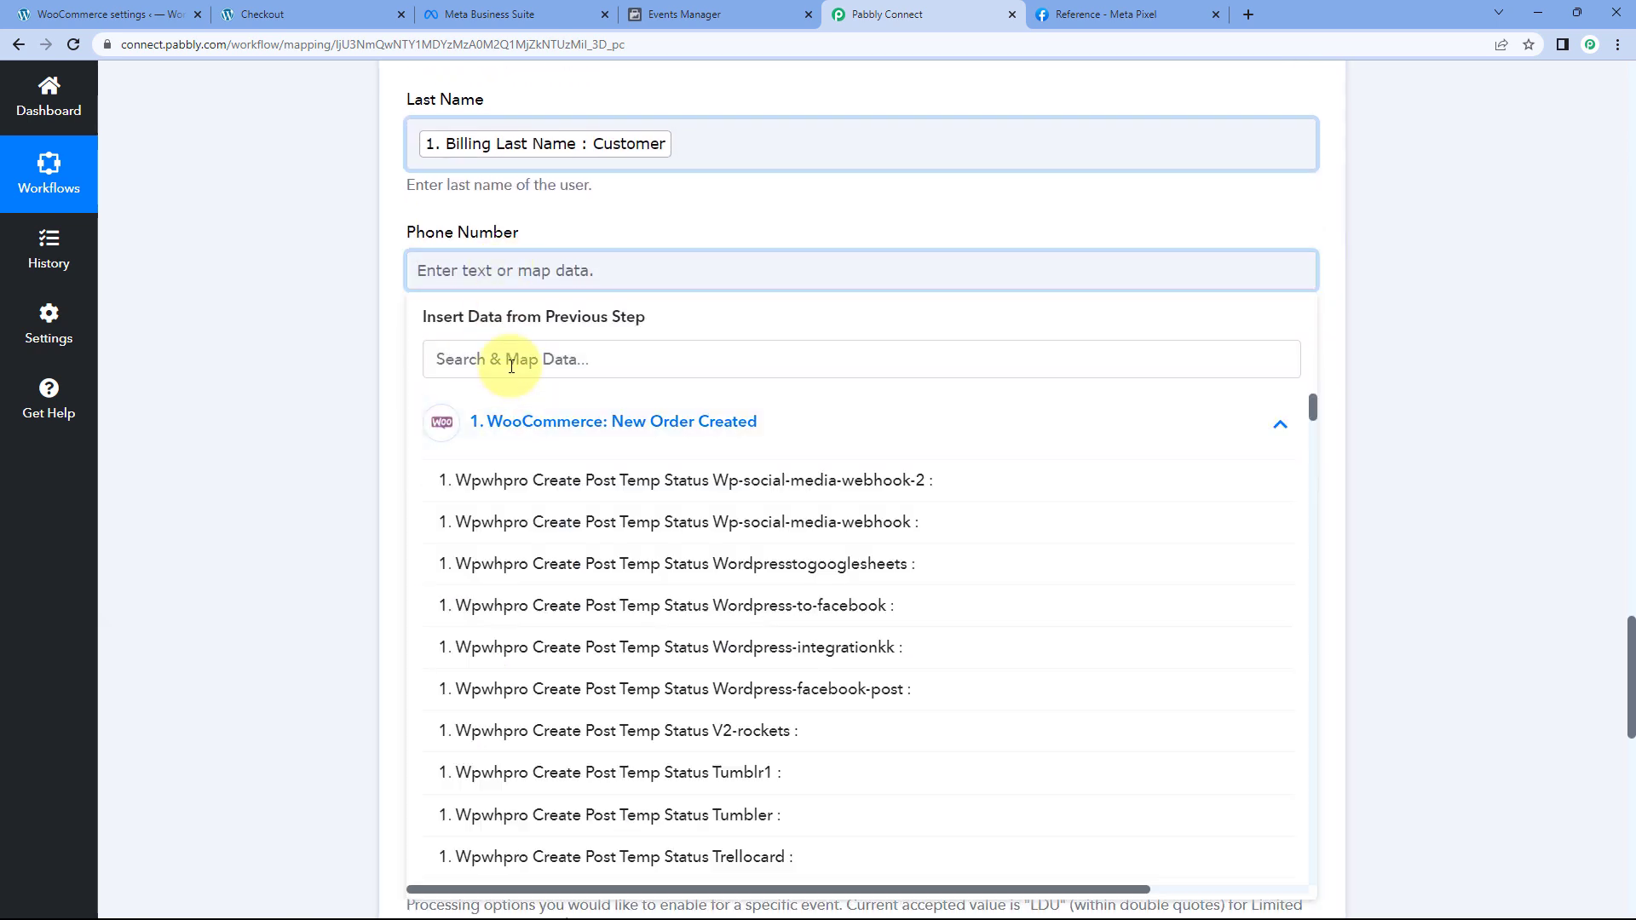
{"action": "left_click", "coordinate": [511, 366]}
{"action": "type", "text": "Phon"}
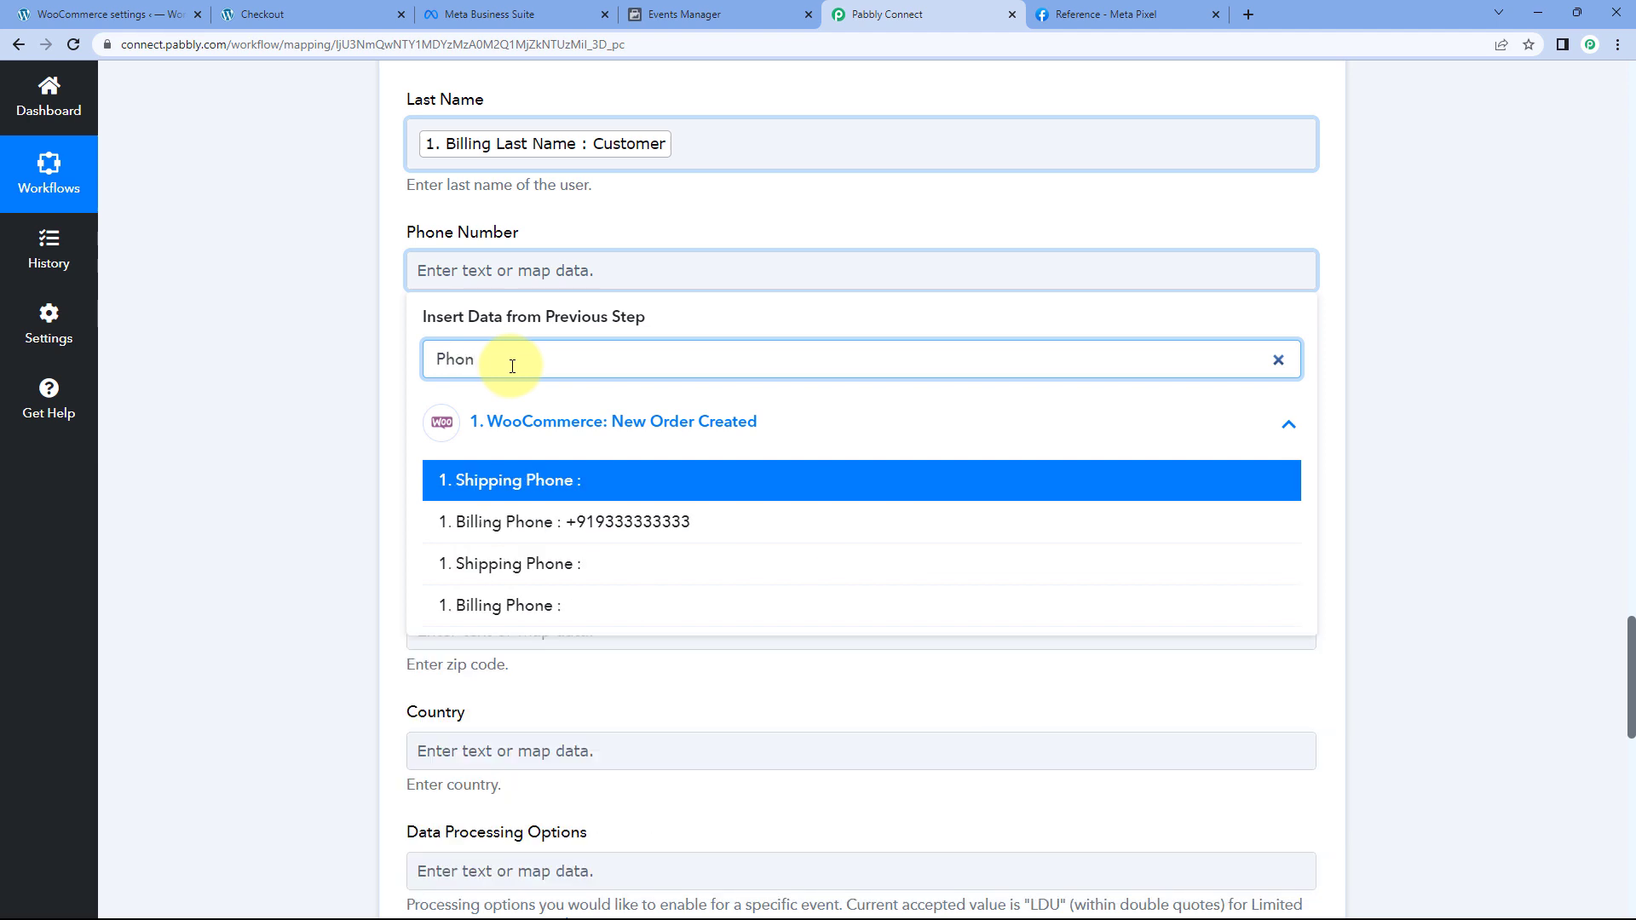
{"action": "left_click", "coordinate": [529, 522]}
{"action": "left_click", "coordinate": [354, 375]}
Map the City field to the filled Billing City entry from the WooCommerce order data.
{"action": "scroll", "coordinate": [354, 375], "scroll_direction": "down", "scroll_amount": 1}
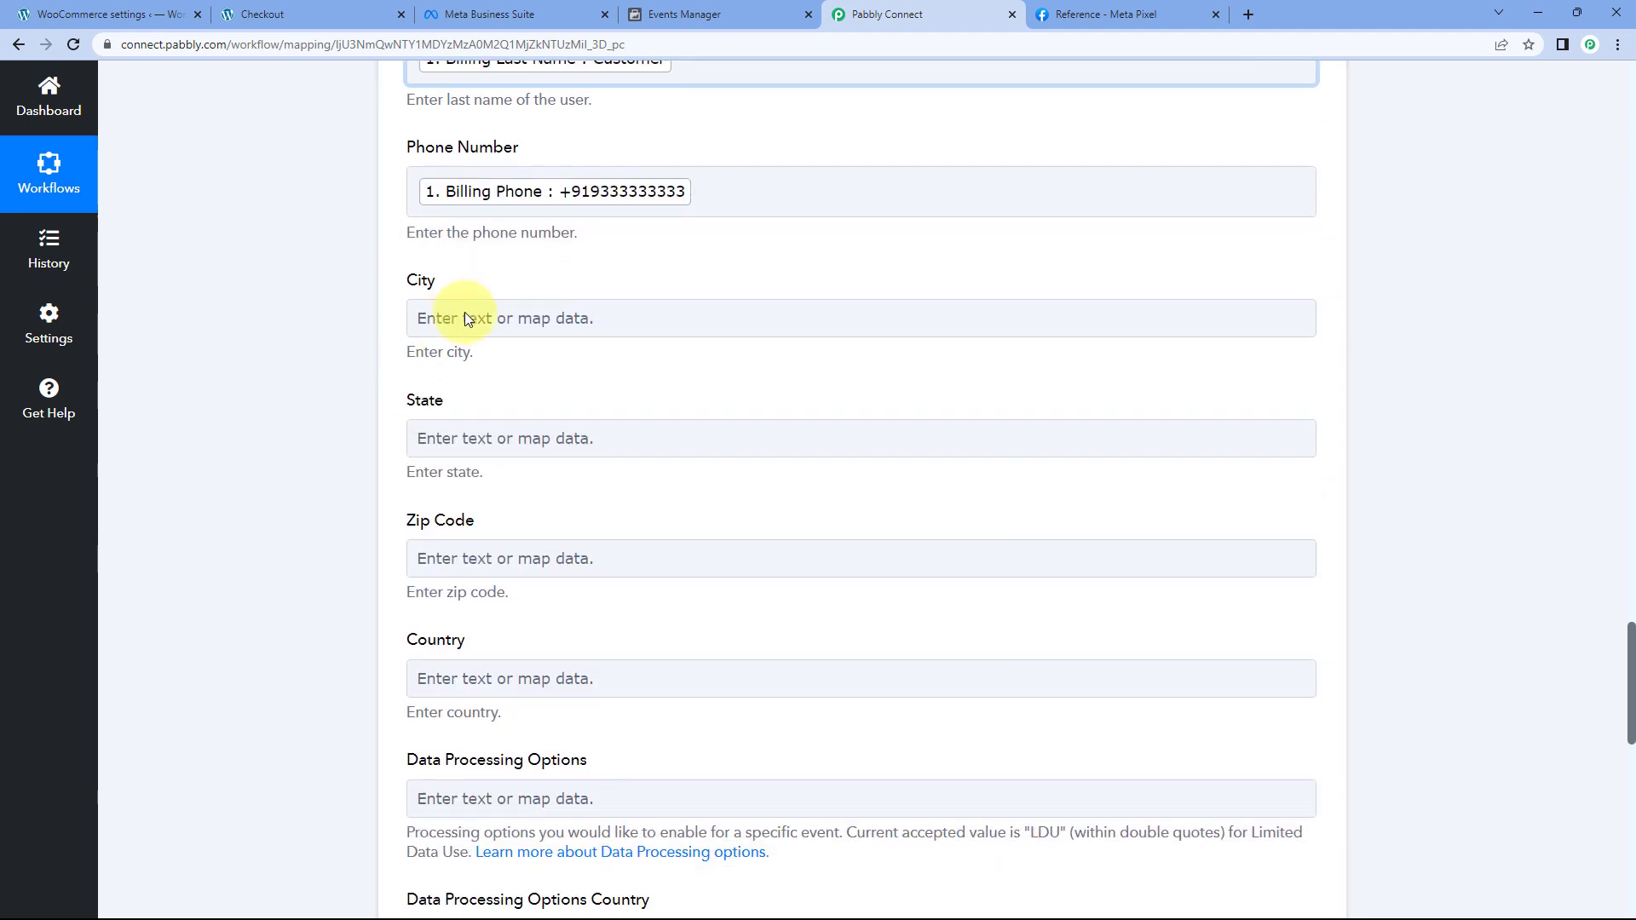
{"action": "left_click", "coordinate": [466, 319]}
{"action": "left_click", "coordinate": [506, 409]}
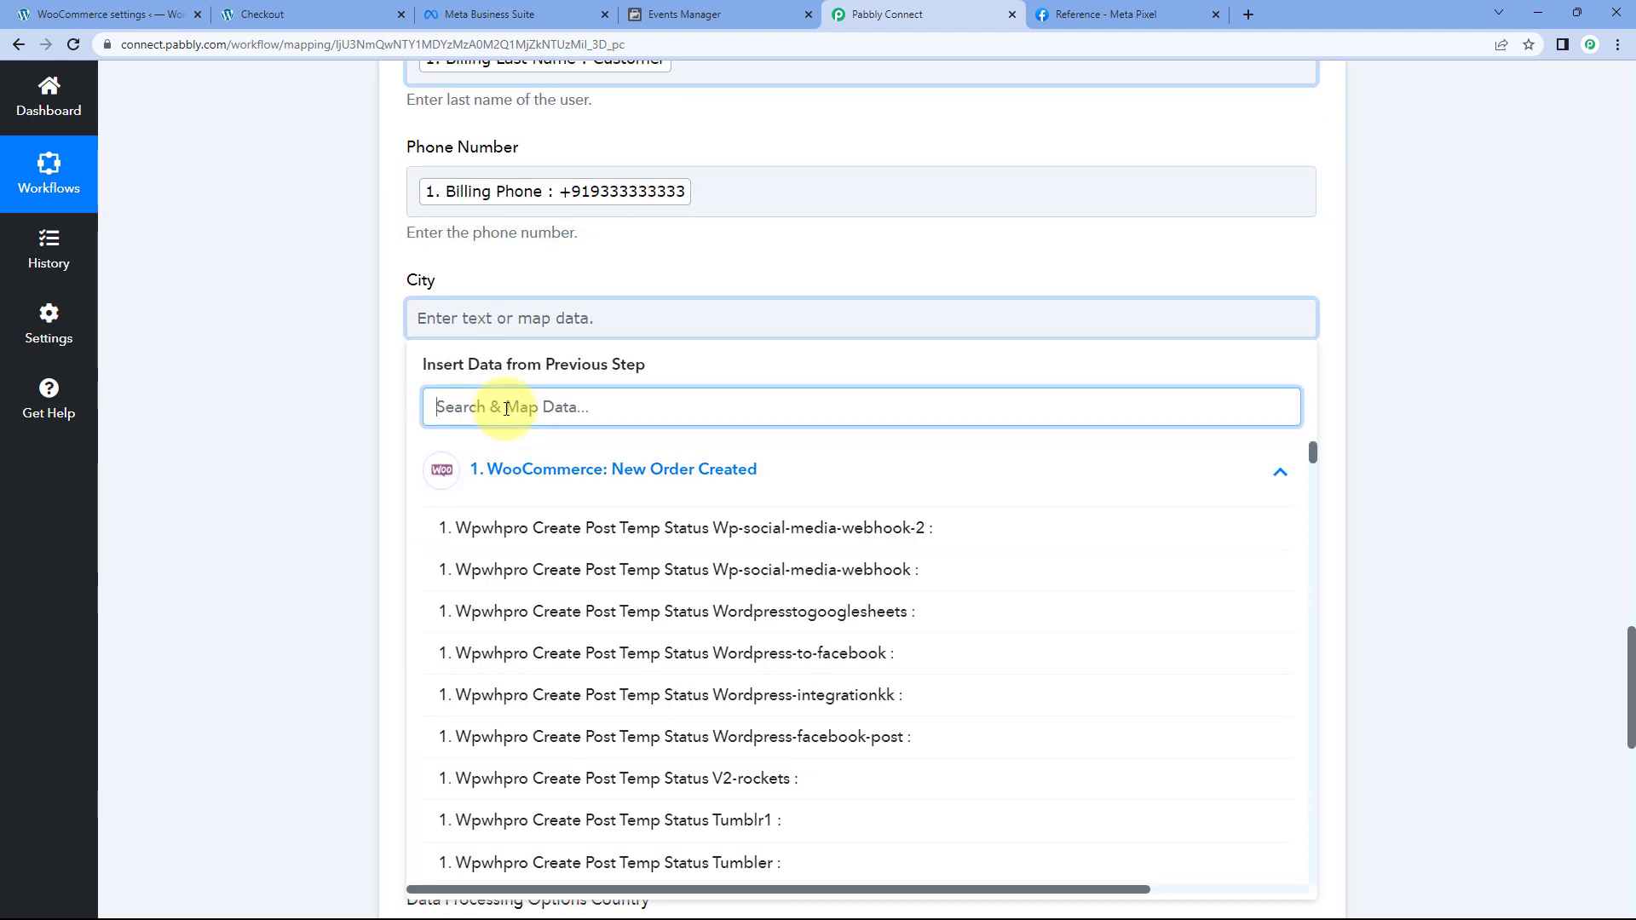
{"action": "type", "text": "City"}
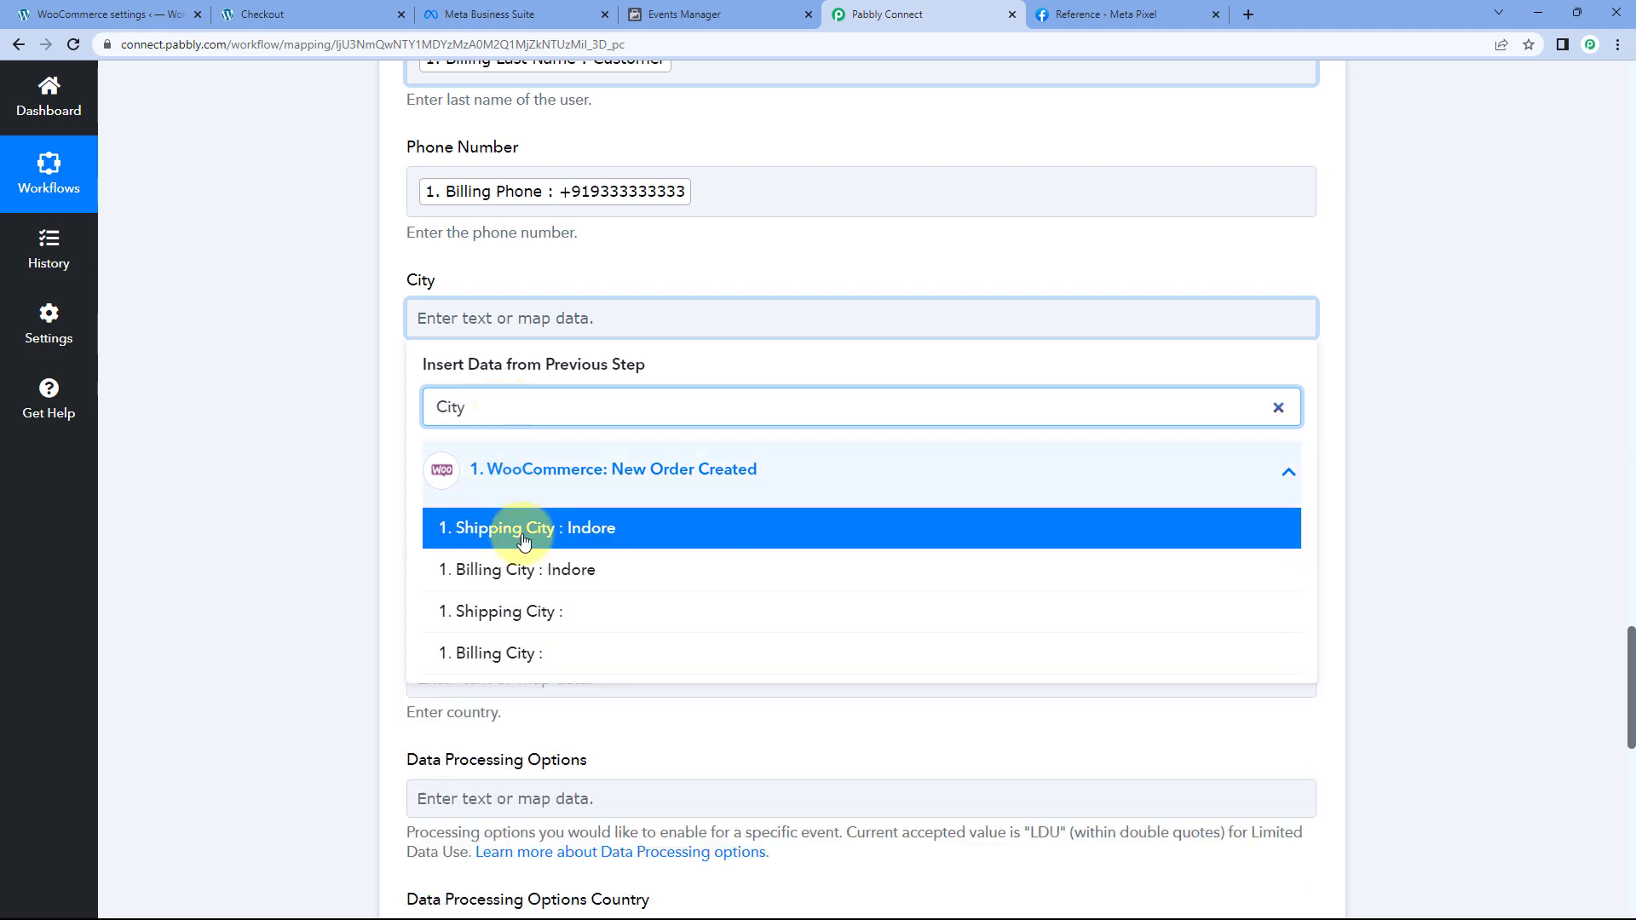
{"action": "left_click", "coordinate": [550, 567]}
{"action": "left_click", "coordinate": [331, 397]}
Look through the remaining address and data processing fields, and read Meta's linked documentation on Data Processing Options.
{"action": "scroll", "coordinate": [375, 366], "scroll_direction": "down", "scroll_amount": 3}
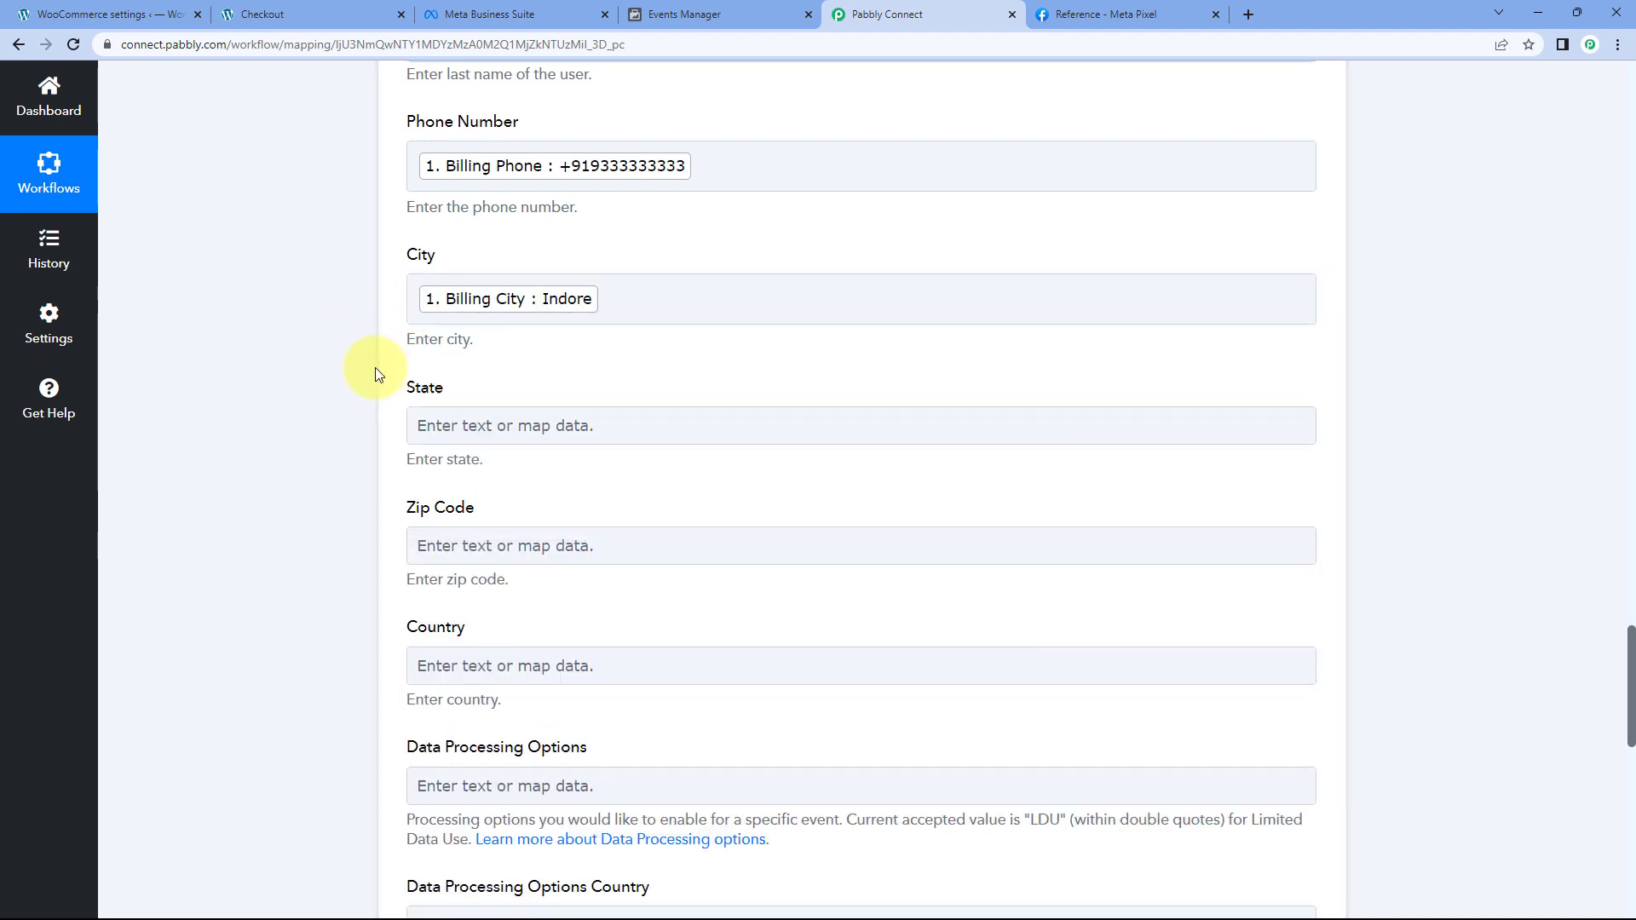
{"action": "scroll", "coordinate": [374, 346], "scroll_direction": "down", "scroll_amount": 1}
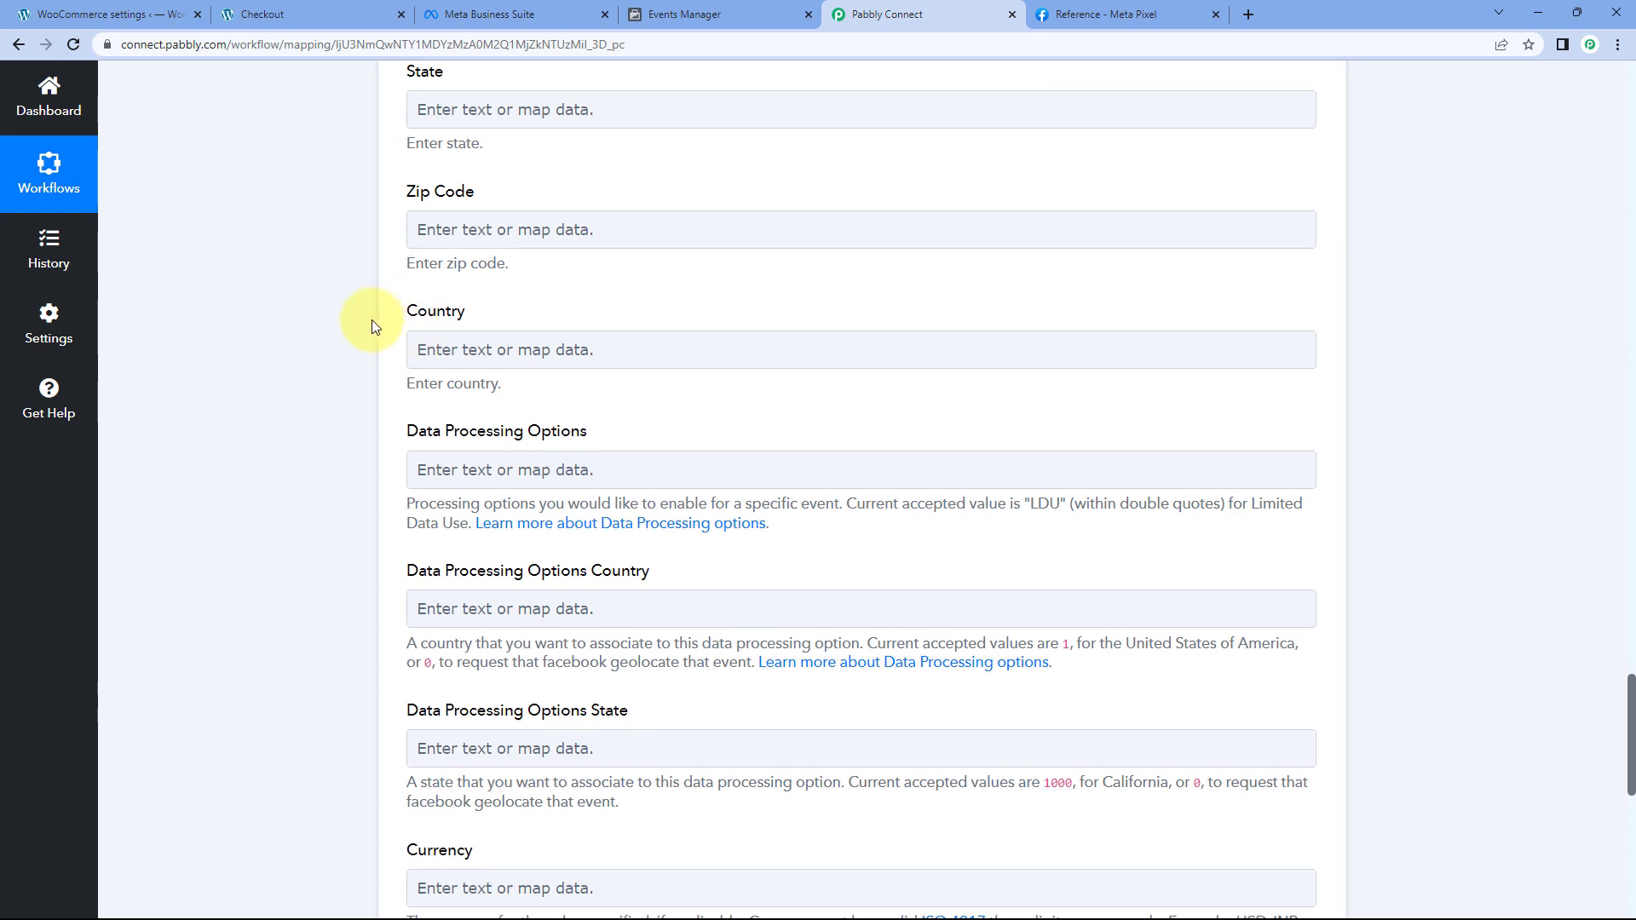
{"action": "scroll", "coordinate": [374, 299], "scroll_direction": "up", "scroll_amount": 1}
{"action": "scroll", "coordinate": [376, 279], "scroll_direction": "up", "scroll_amount": 1}
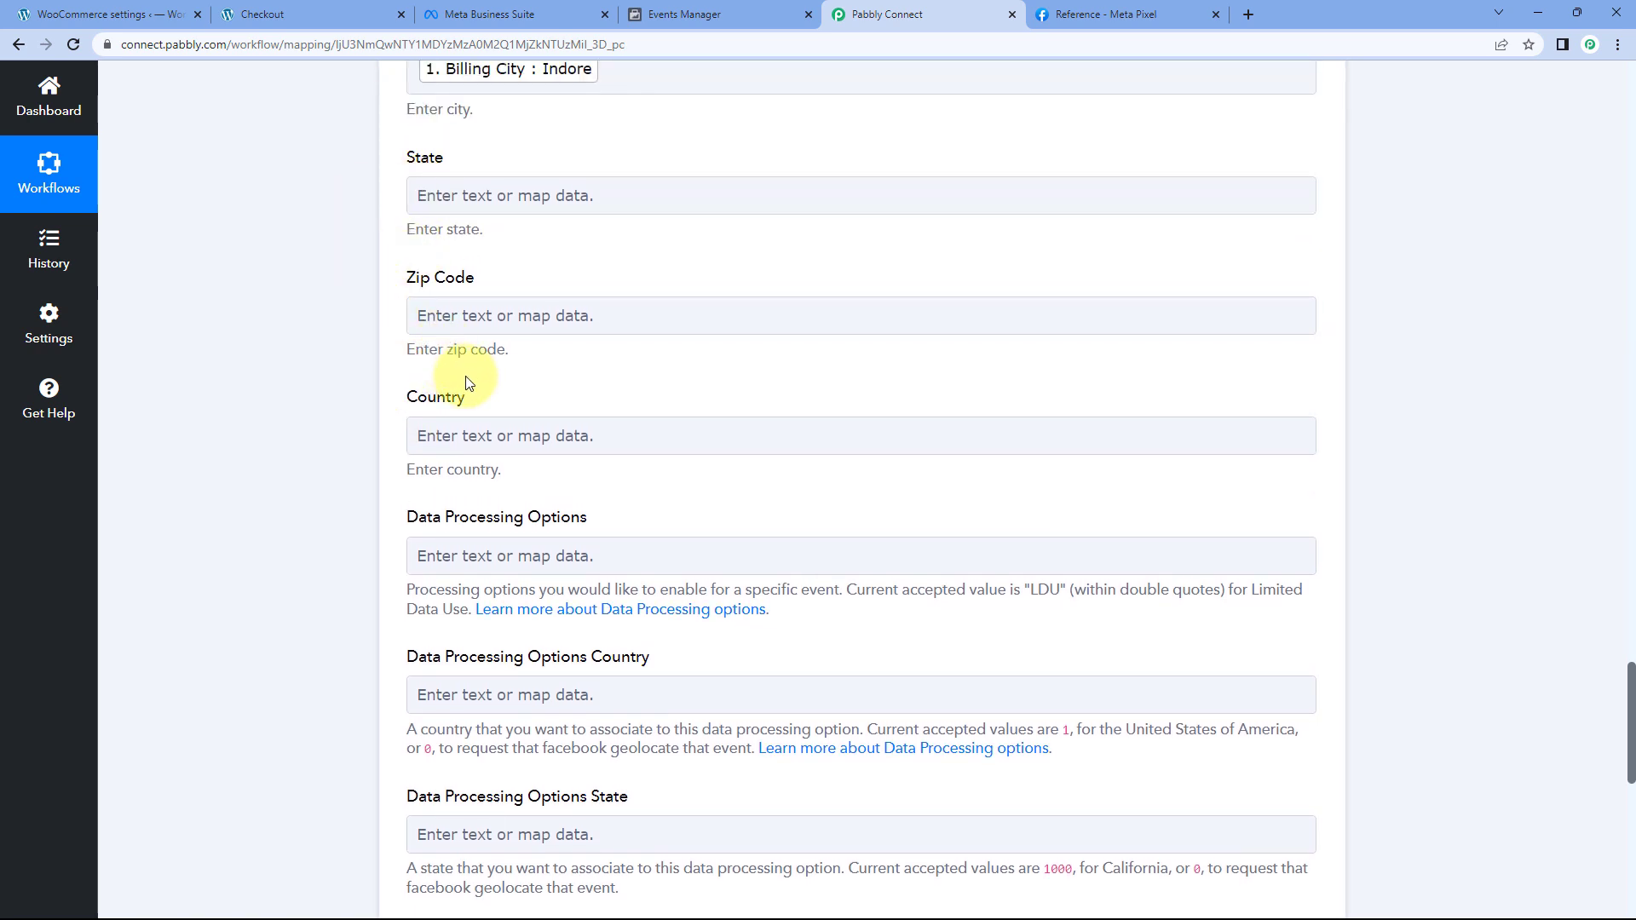
{"action": "scroll", "coordinate": [349, 366], "scroll_direction": "down", "scroll_amount": 4}
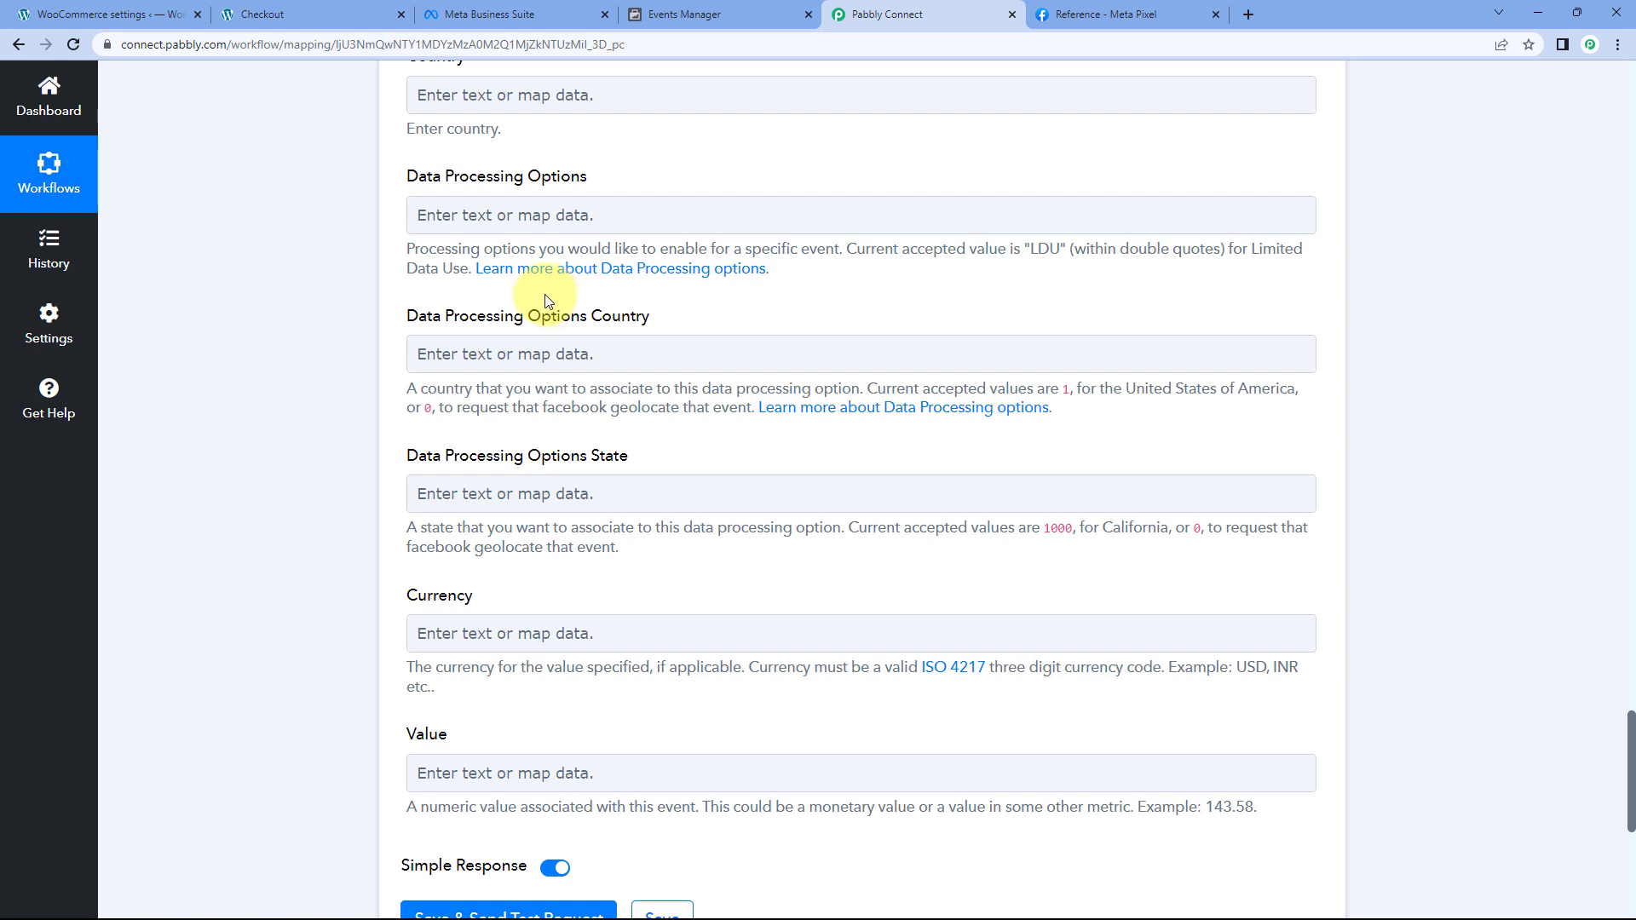
{"action": "left_click", "coordinate": [664, 269]}
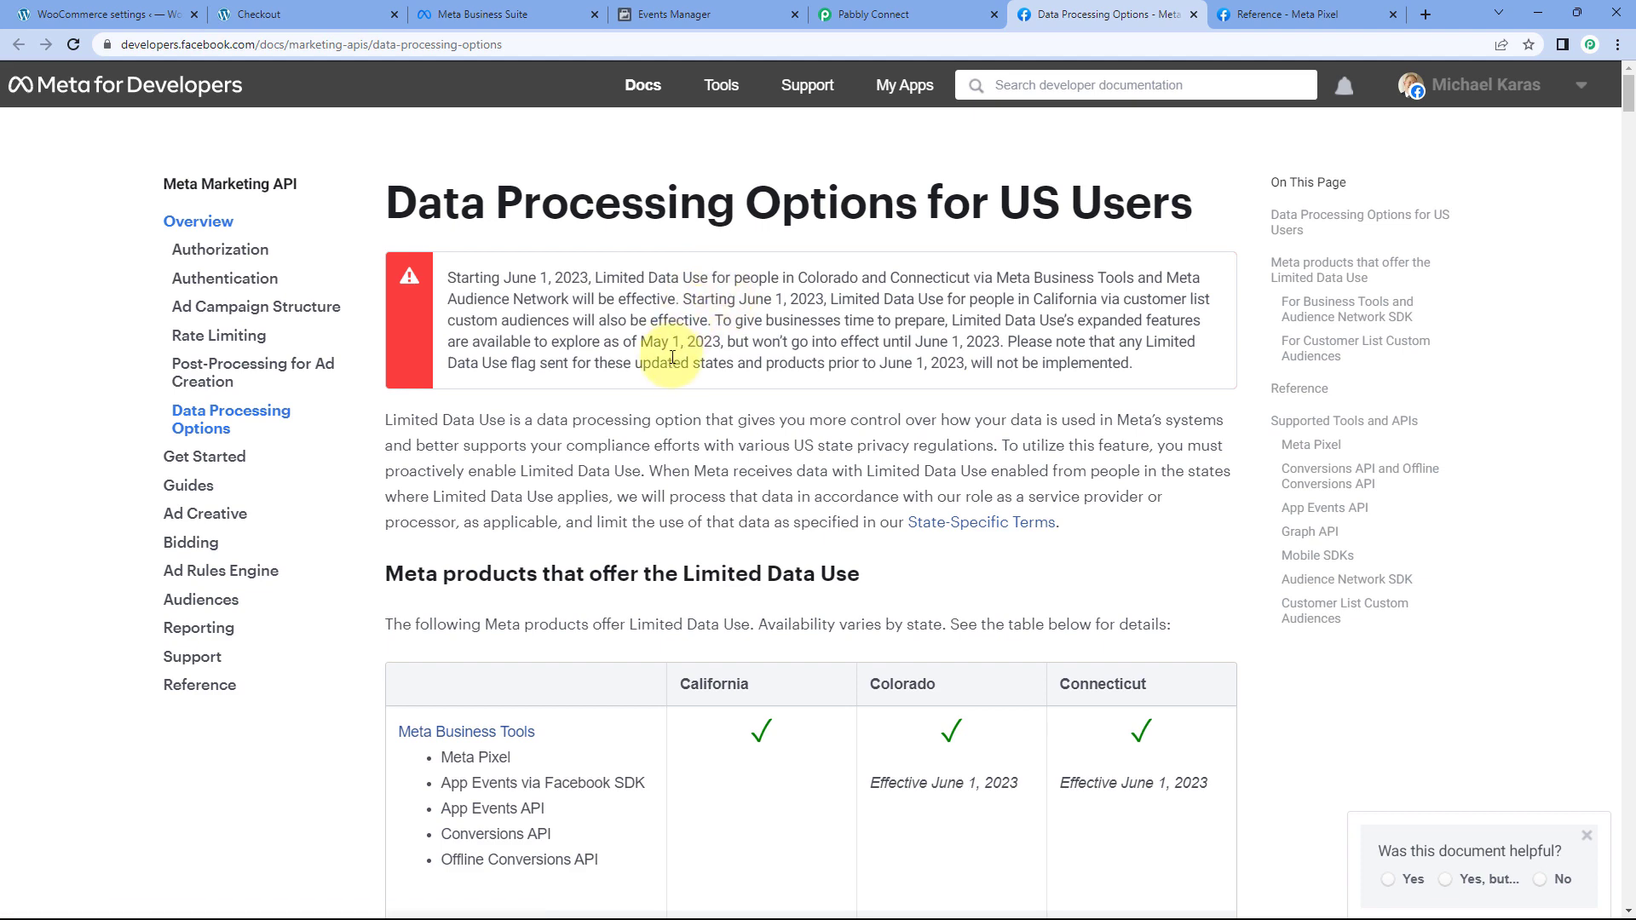
{"action": "scroll", "coordinate": [669, 323], "scroll_direction": "down", "scroll_amount": 5}
{"action": "scroll", "coordinate": [671, 364], "scroll_direction": "down", "scroll_amount": 6}
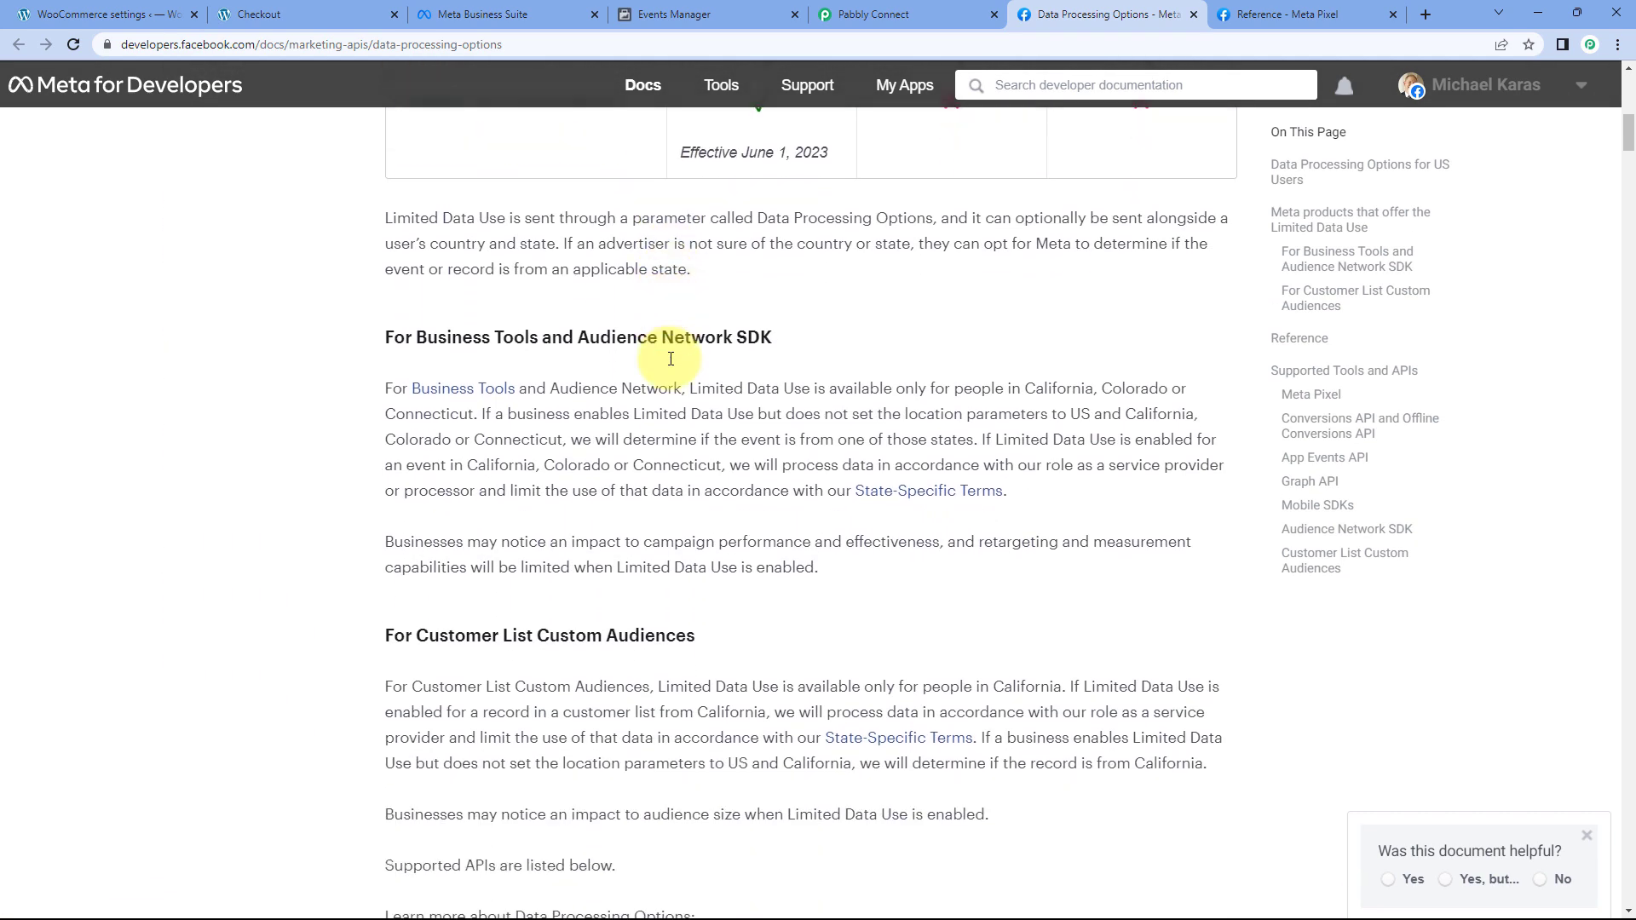
{"action": "left_click", "coordinate": [1195, 21]}
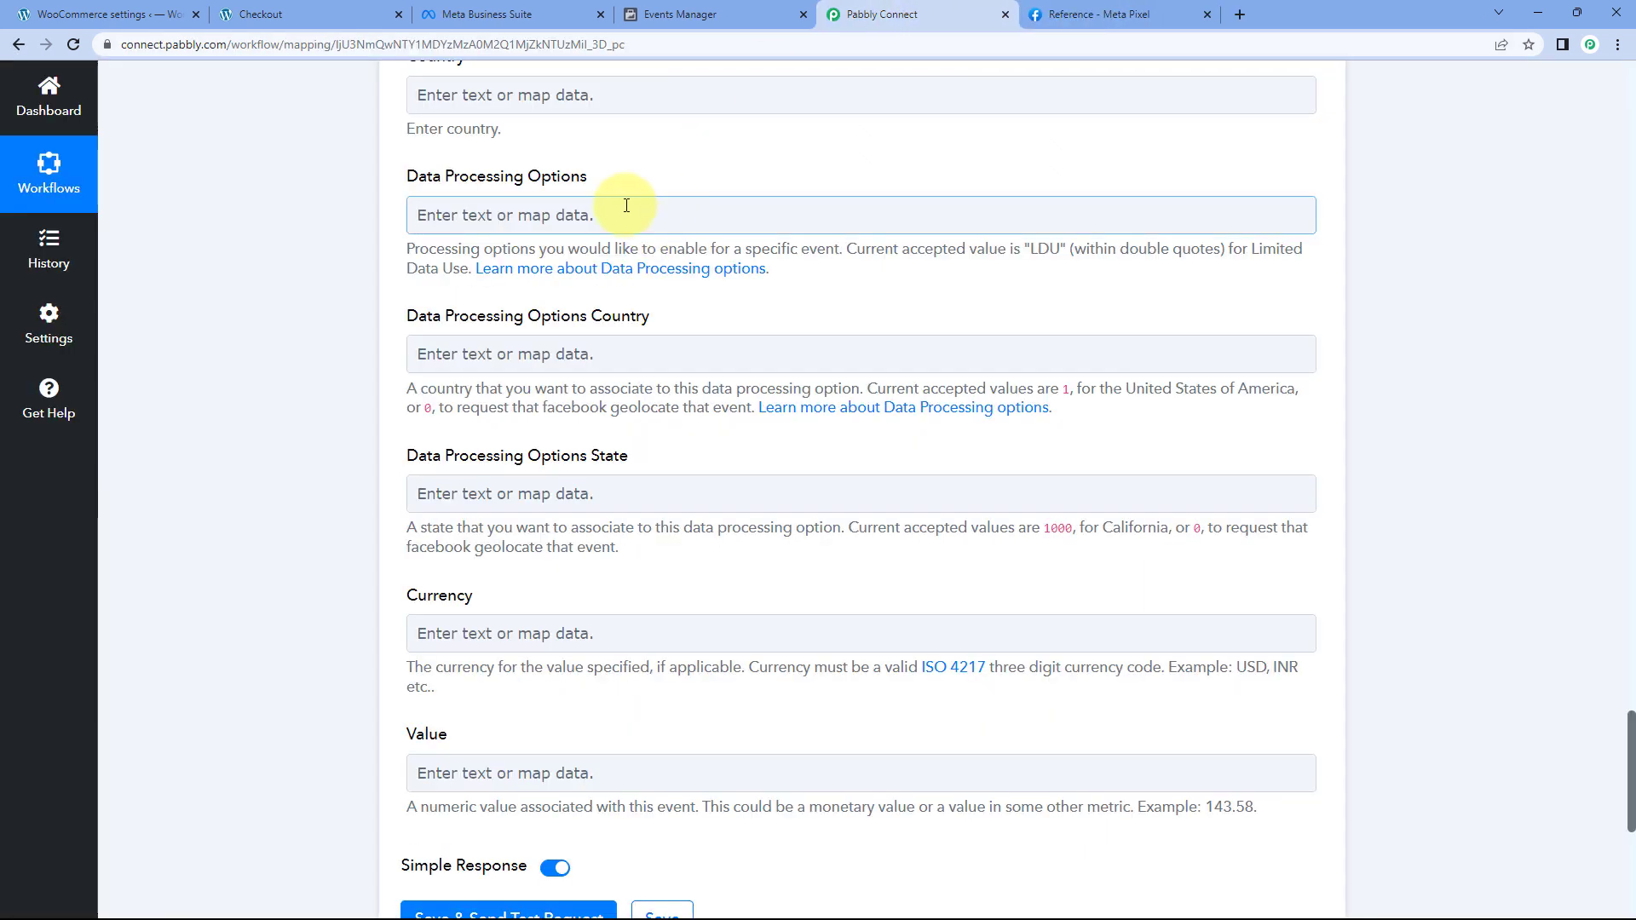
Map the Currency field of the Facebook action to Currency (INR) from the WooCommerce order data.
{"action": "scroll", "coordinate": [566, 456], "scroll_direction": "down", "scroll_amount": 3}
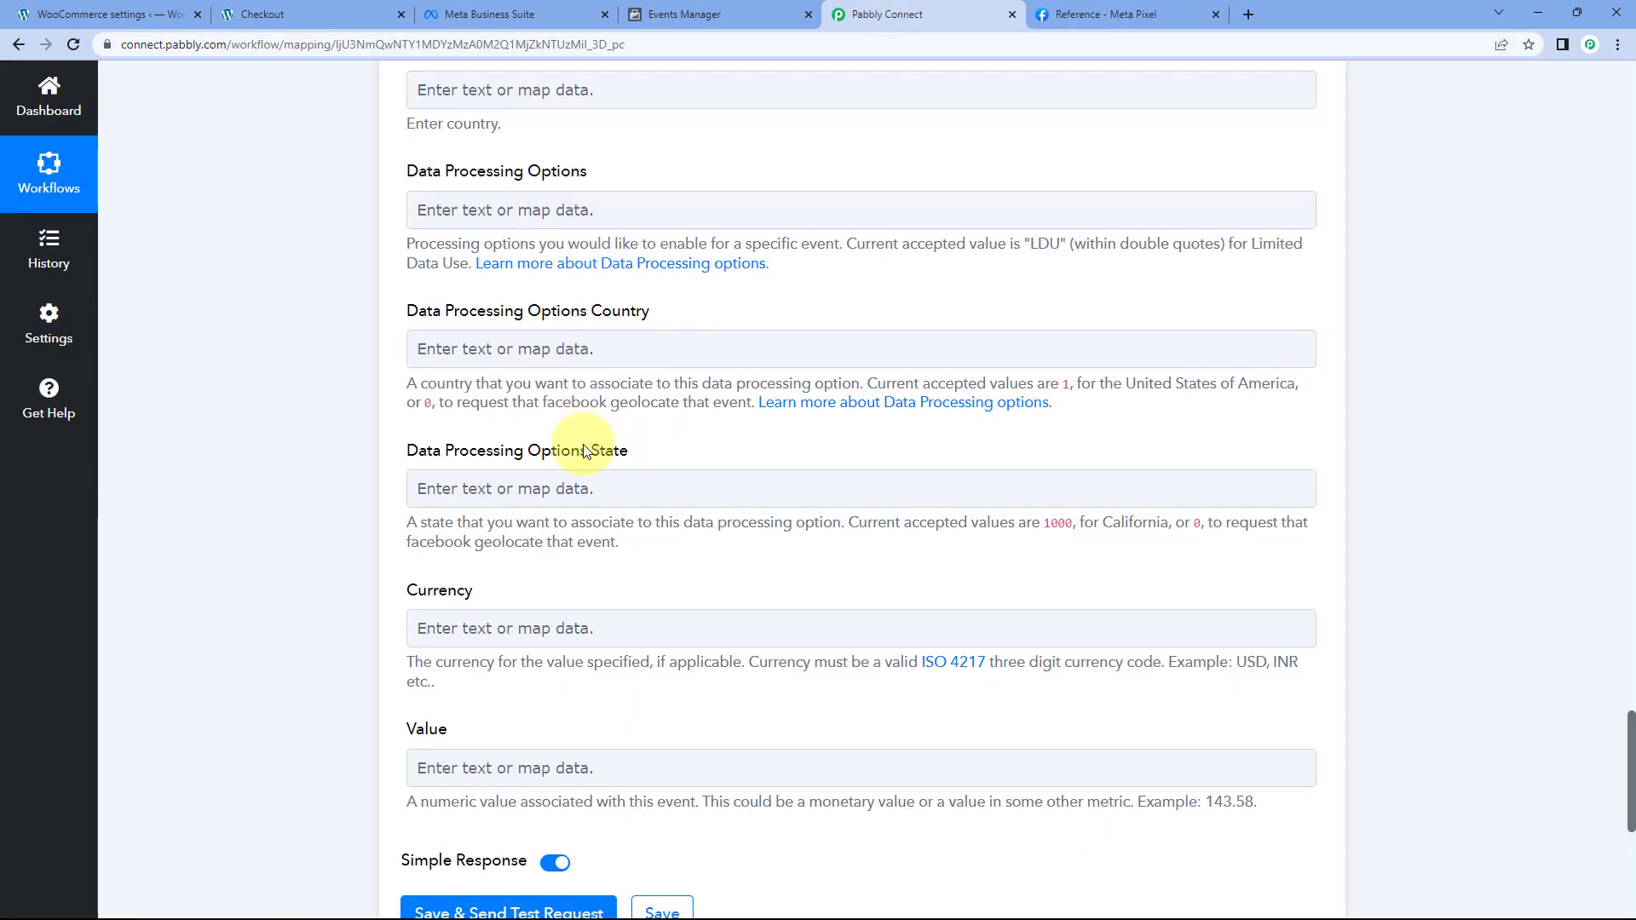
{"action": "scroll", "coordinate": [384, 269], "scroll_direction": "down", "scroll_amount": 1}
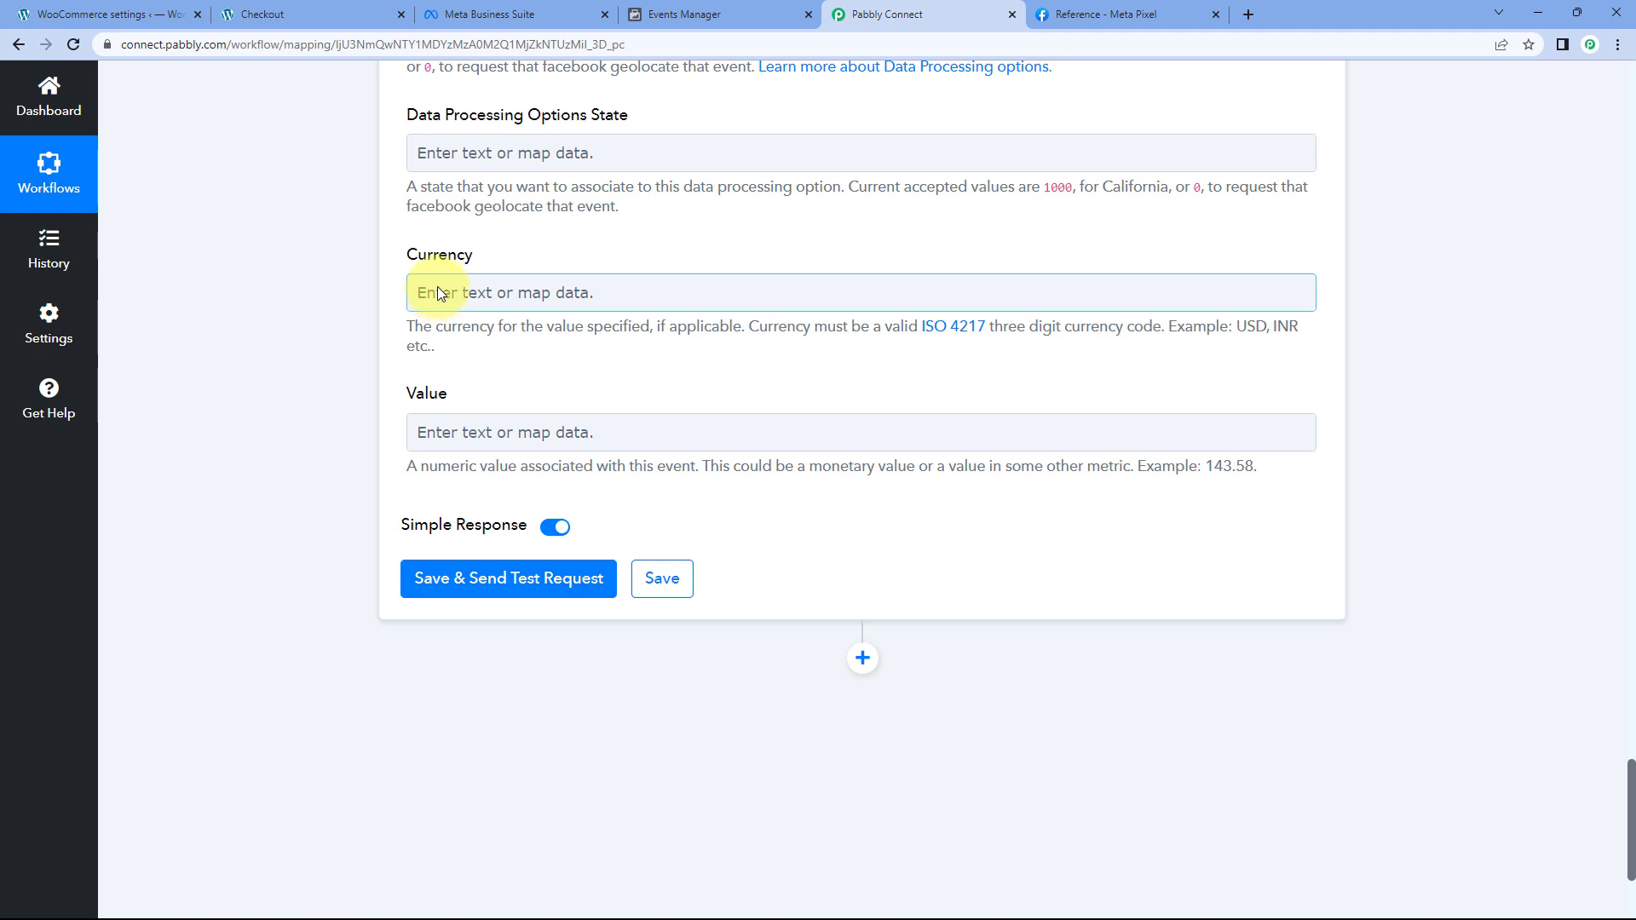
{"action": "left_click", "coordinate": [465, 292]}
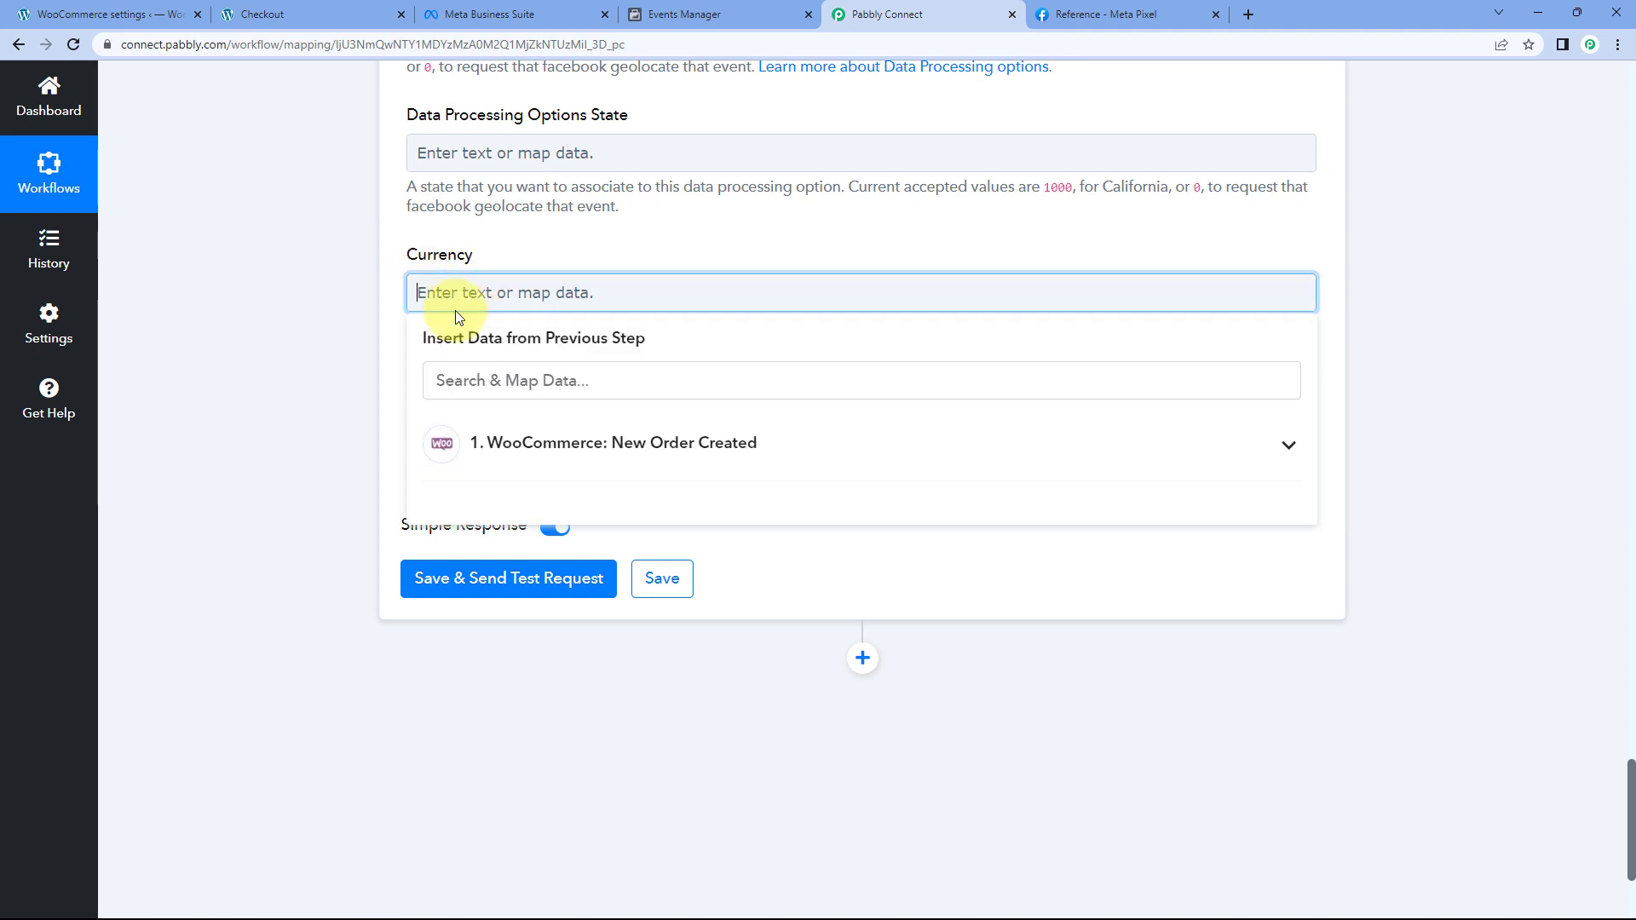
{"action": "left_click", "coordinate": [497, 451]}
{"action": "left_click", "coordinate": [503, 380]}
{"action": "type", "text": "C"}
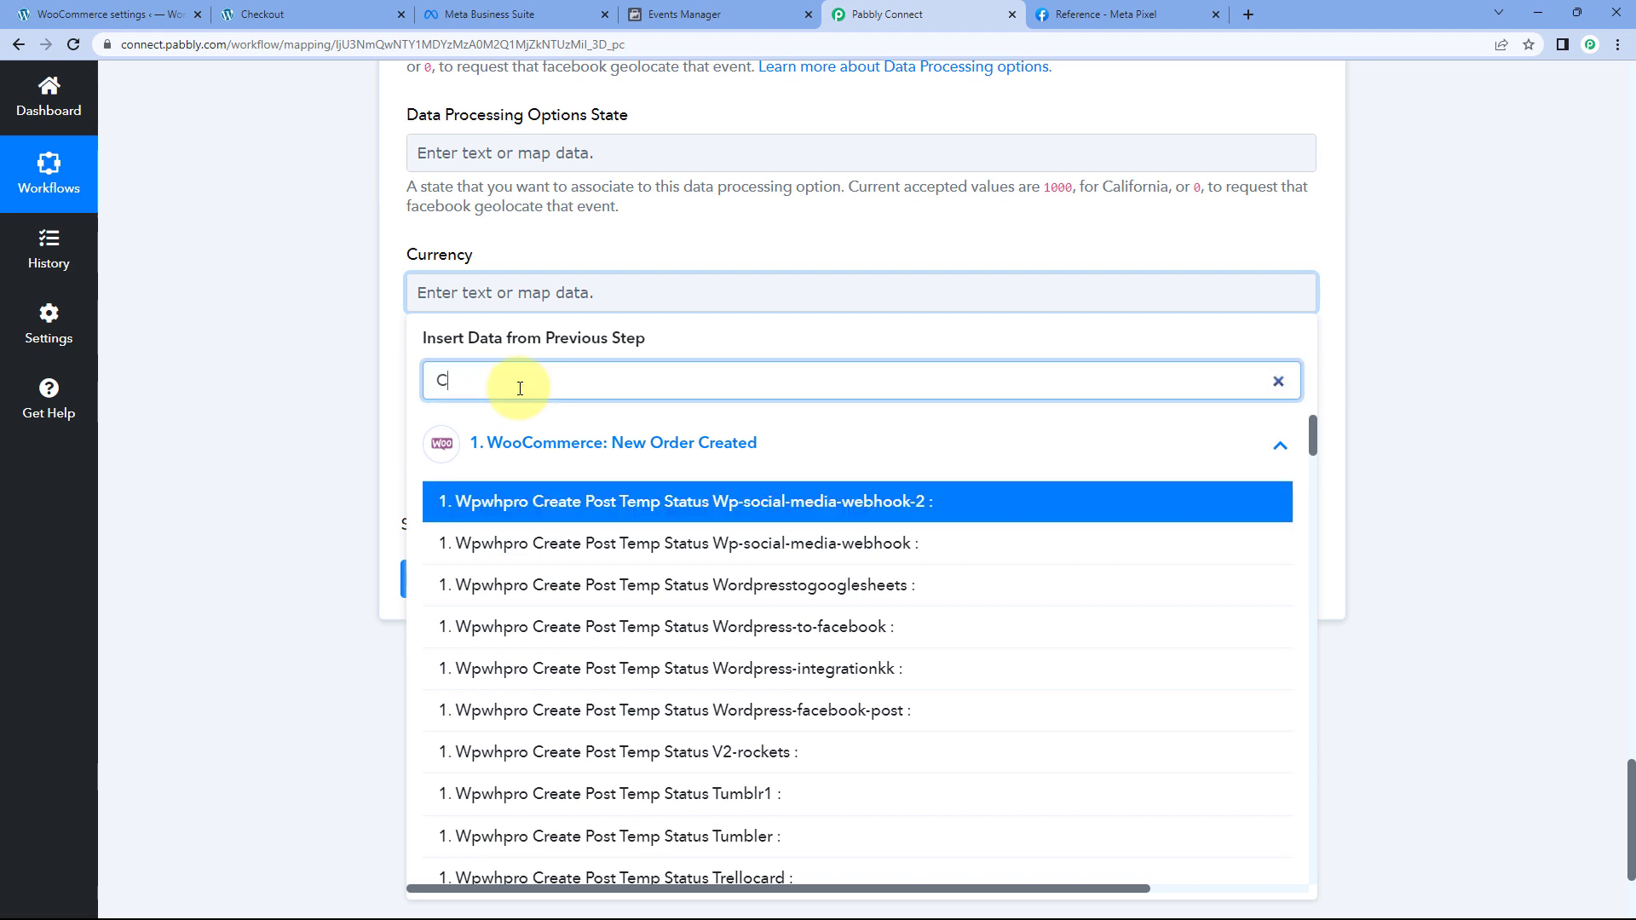
{"action": "type", "text": "u"}
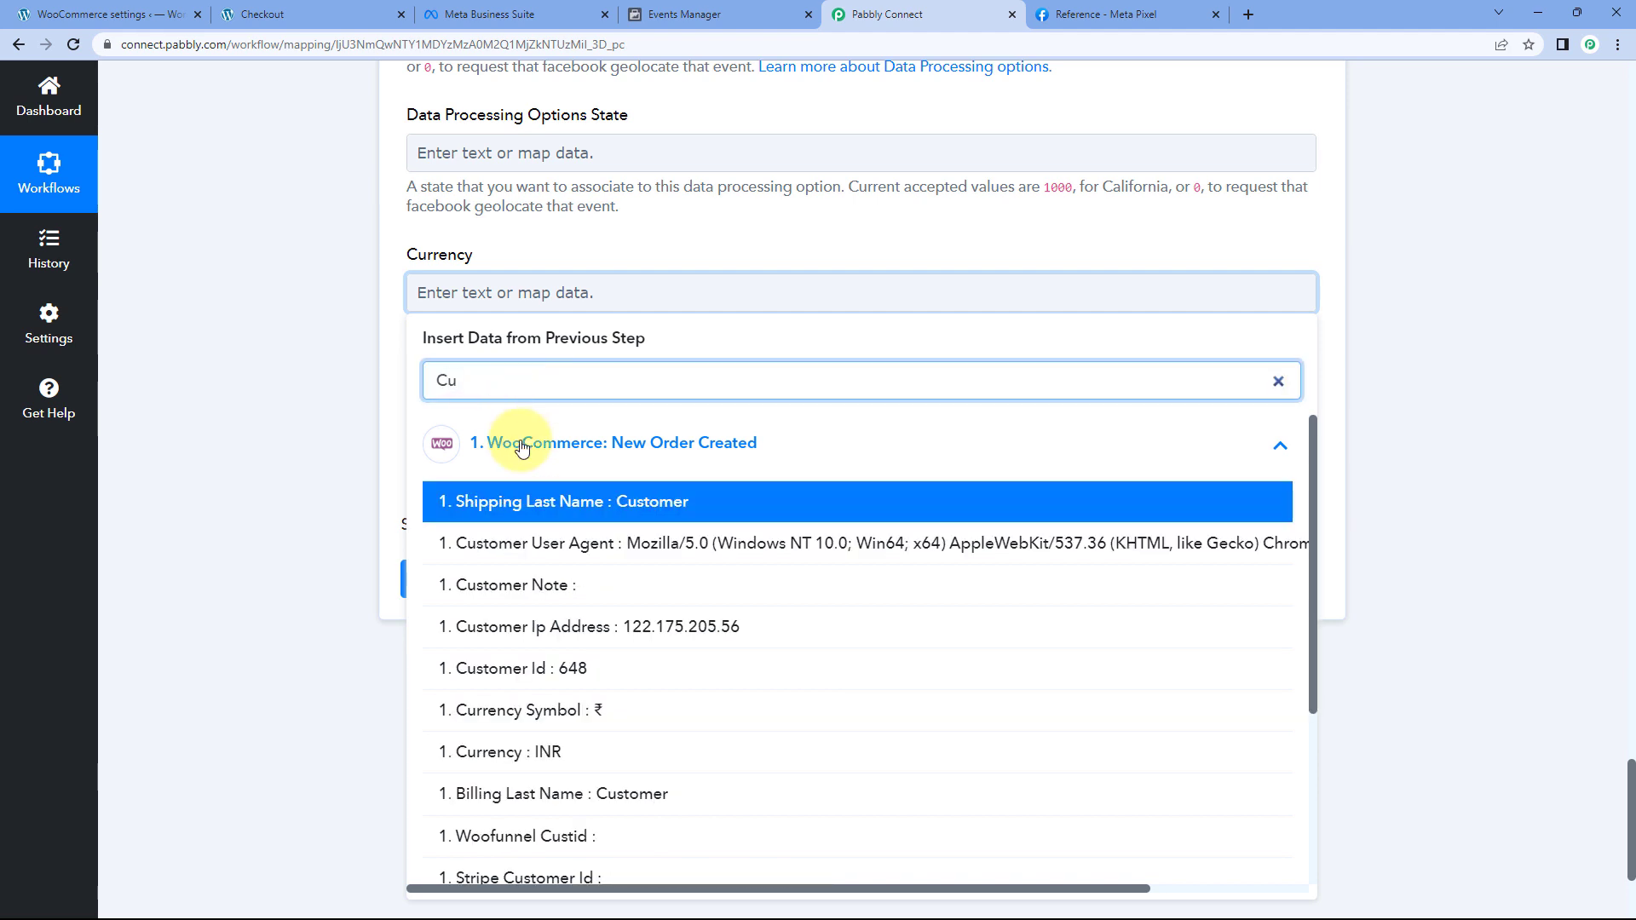
{"action": "scroll", "coordinate": [506, 677], "scroll_direction": "down", "scroll_amount": 1}
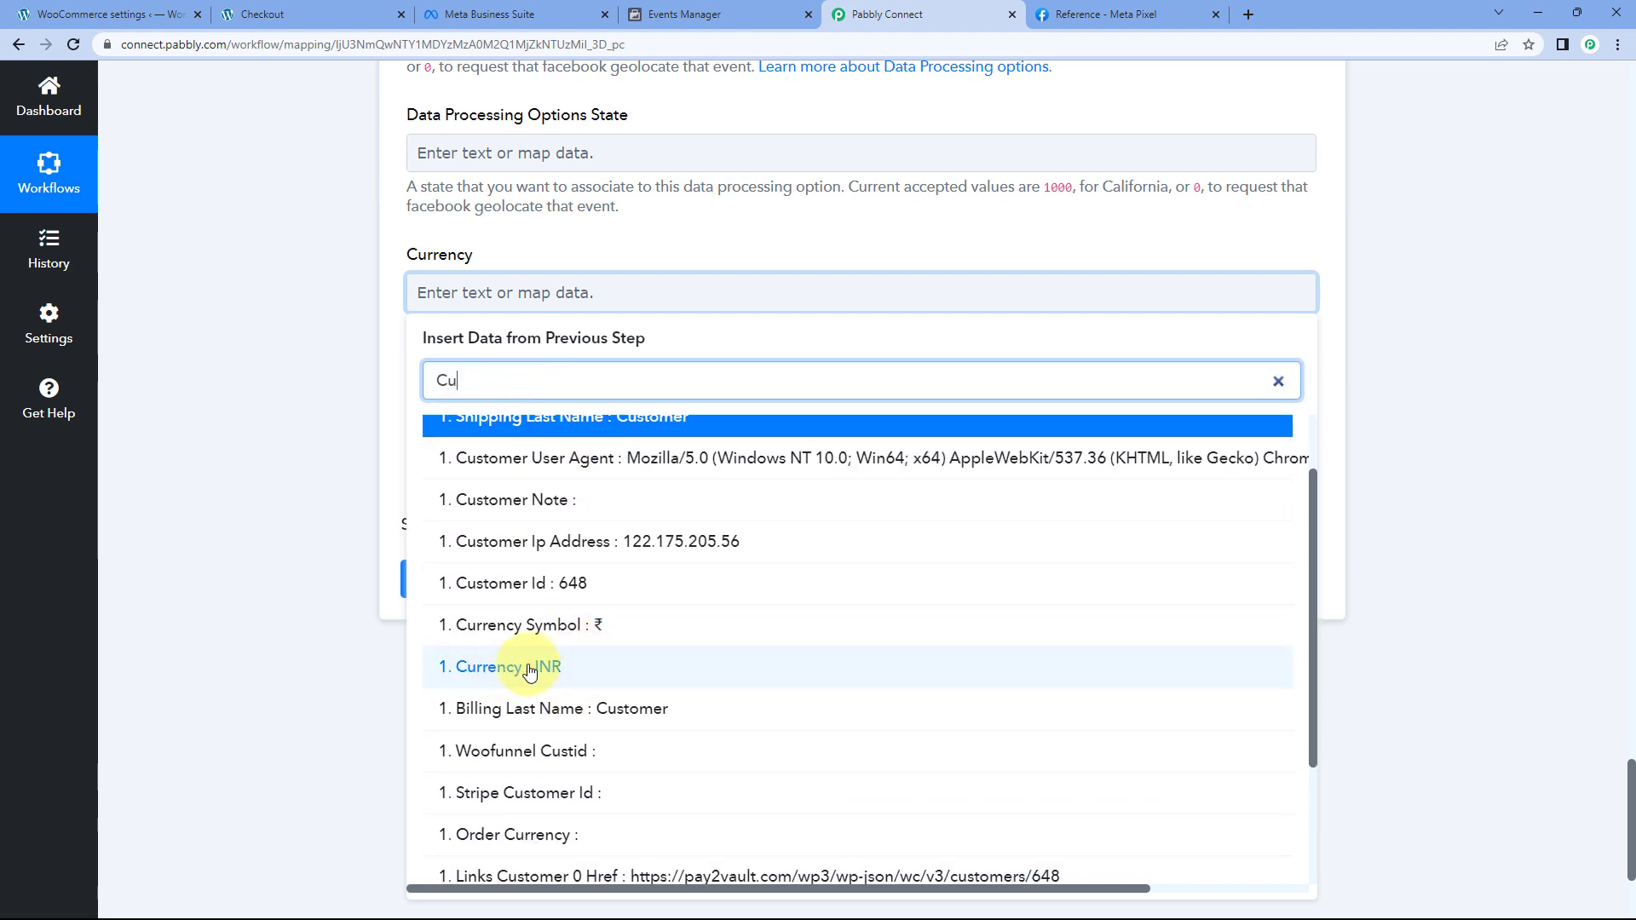
{"action": "left_click", "coordinate": [529, 670]}
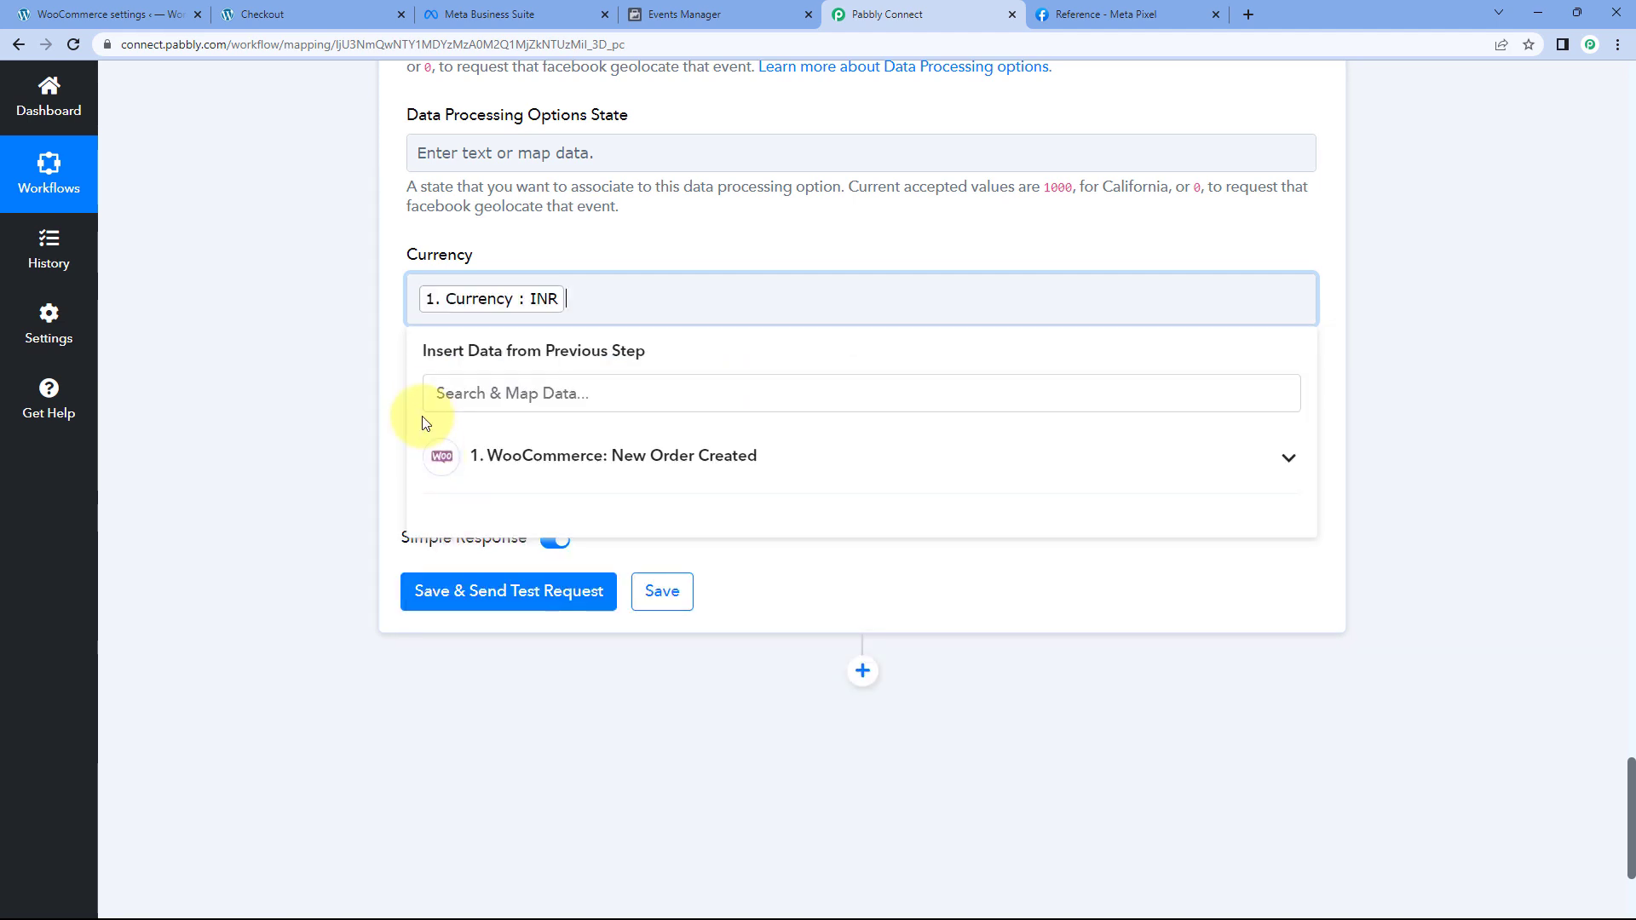
{"action": "left_click", "coordinate": [390, 375]}
Map the Value field of the Facebook action to the order's Total (400.00) from the WooCommerce data.
{"action": "left_click", "coordinate": [468, 458]}
{"action": "left_click", "coordinate": [460, 535]}
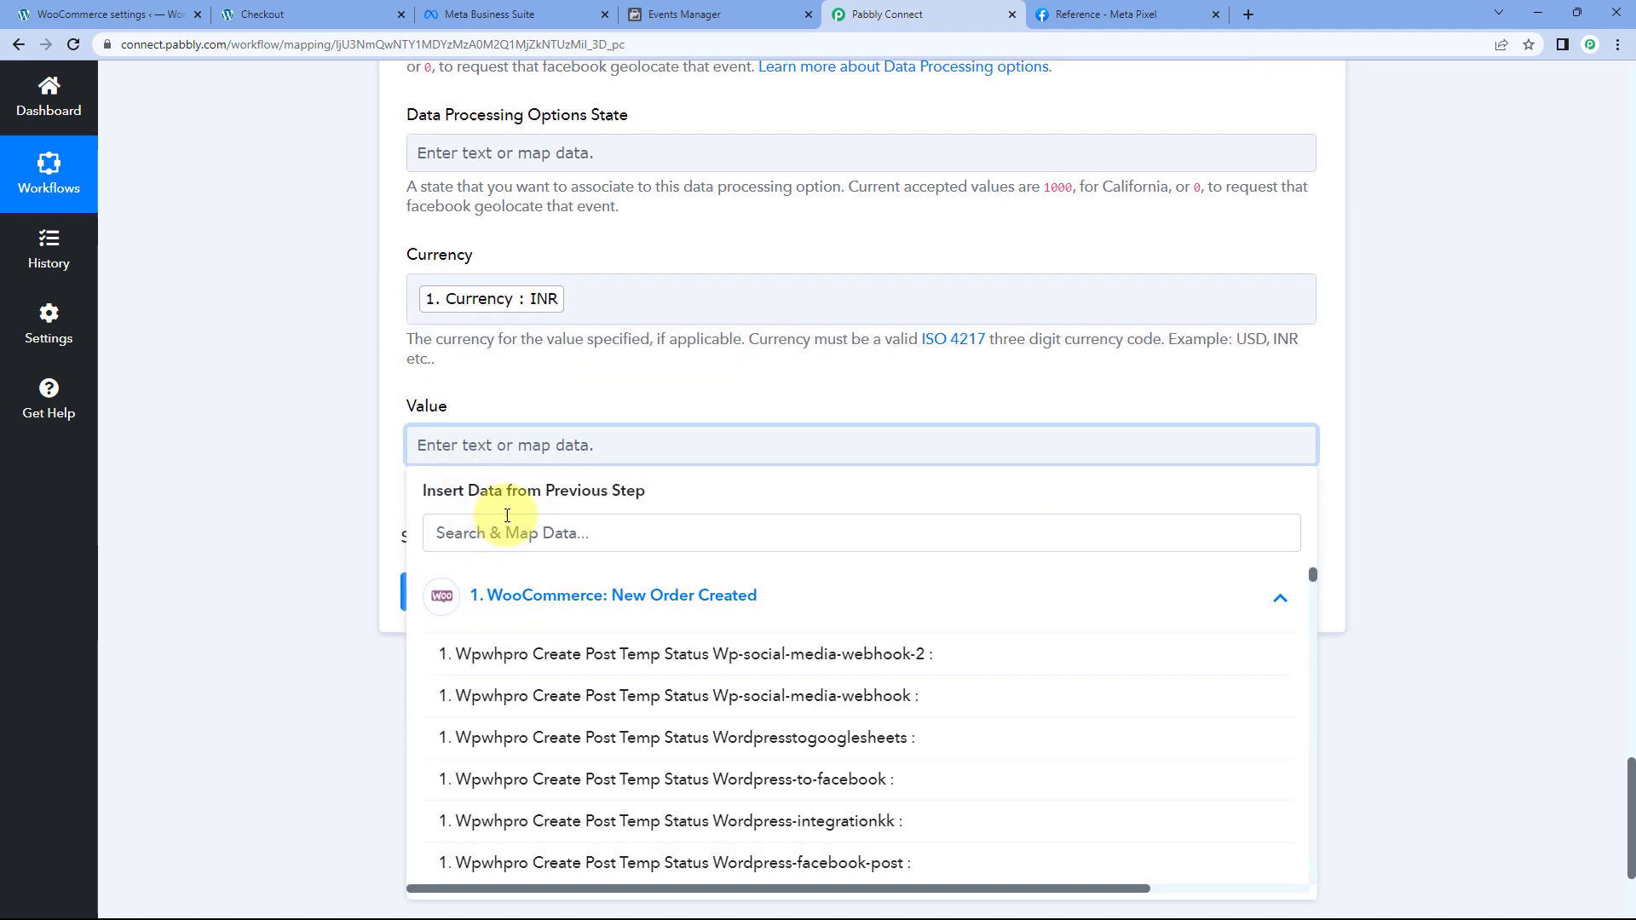
{"action": "type", "text": "Am"}
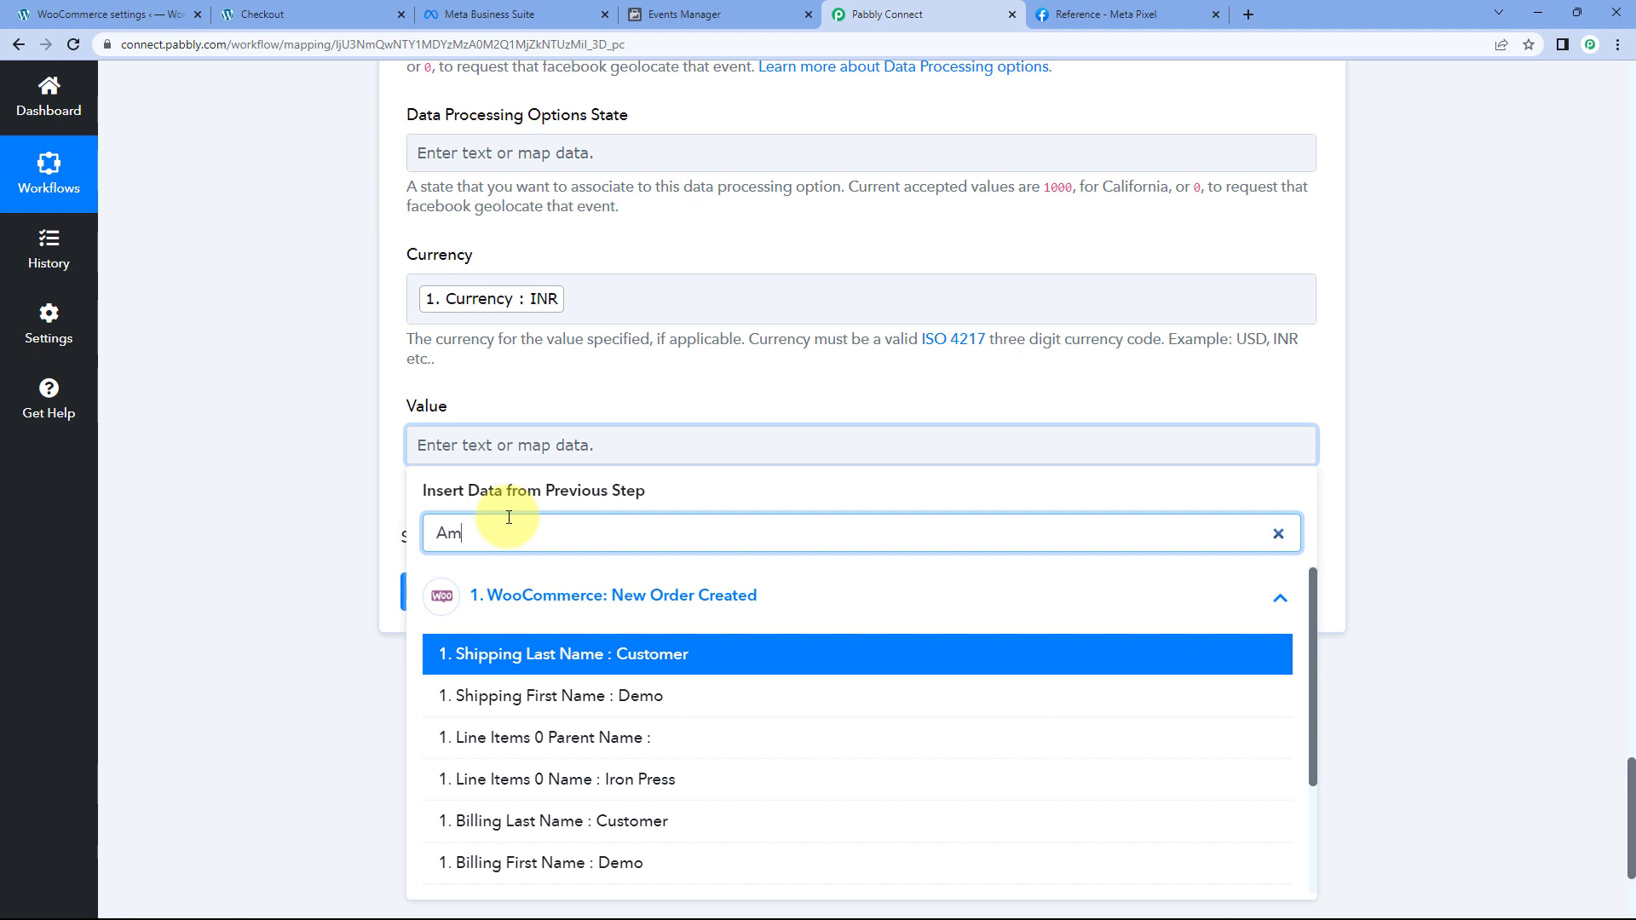
{"action": "key", "text": "BackSpace"}
{"action": "key", "text": "BackSpace"}
{"action": "type", "text": "Tot"}
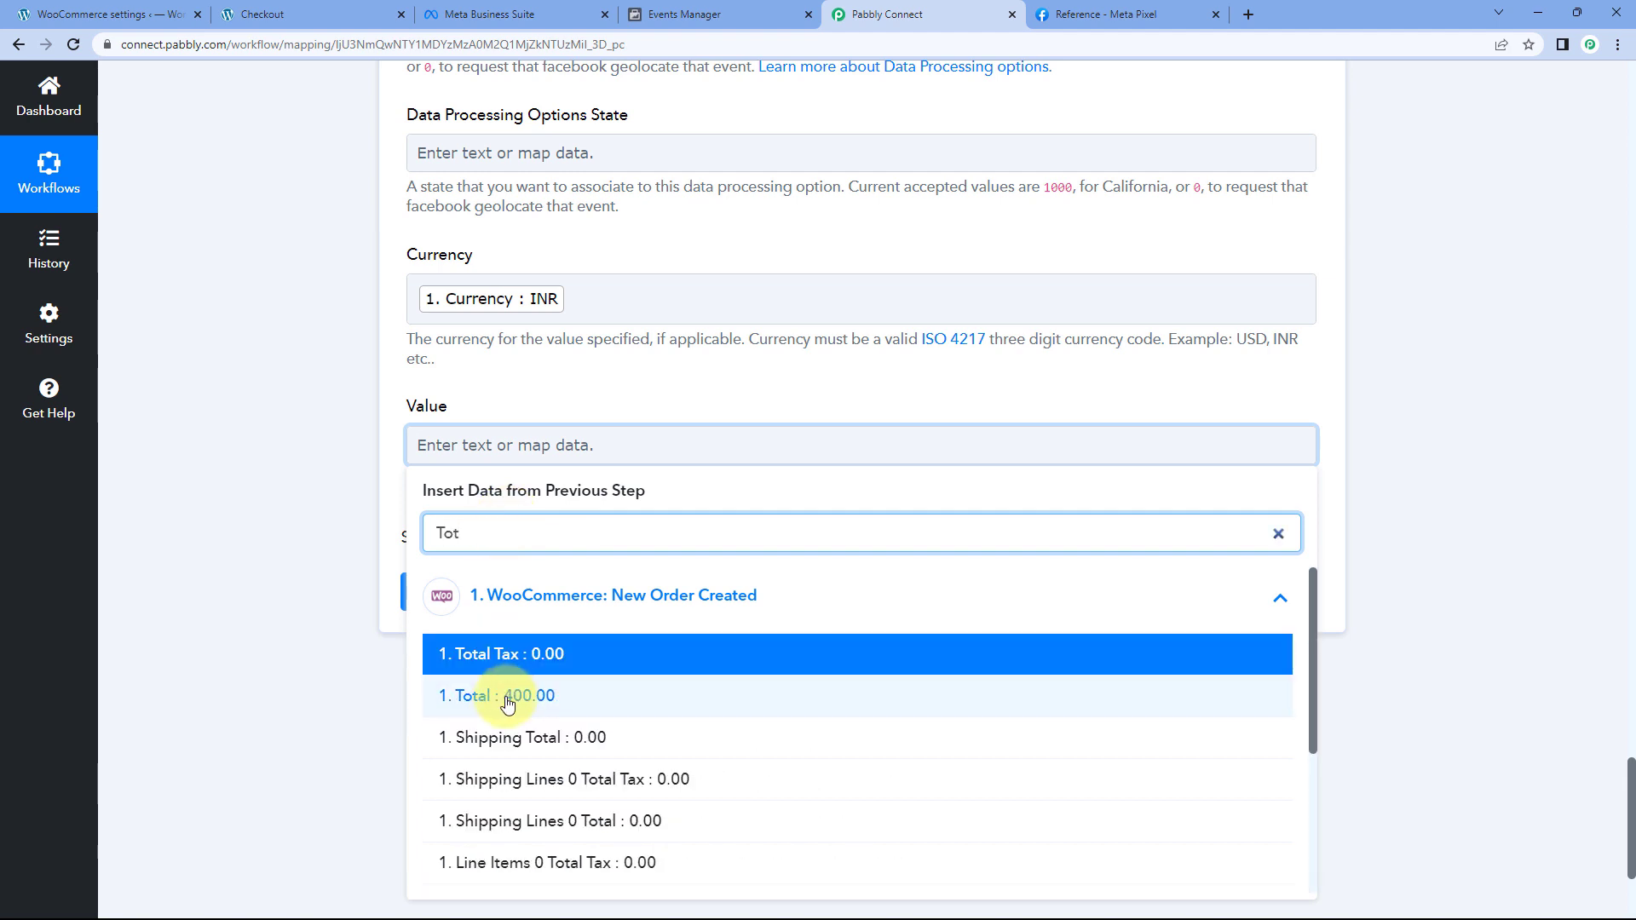
{"action": "left_click", "coordinate": [506, 705]}
{"action": "left_click", "coordinate": [464, 372]}
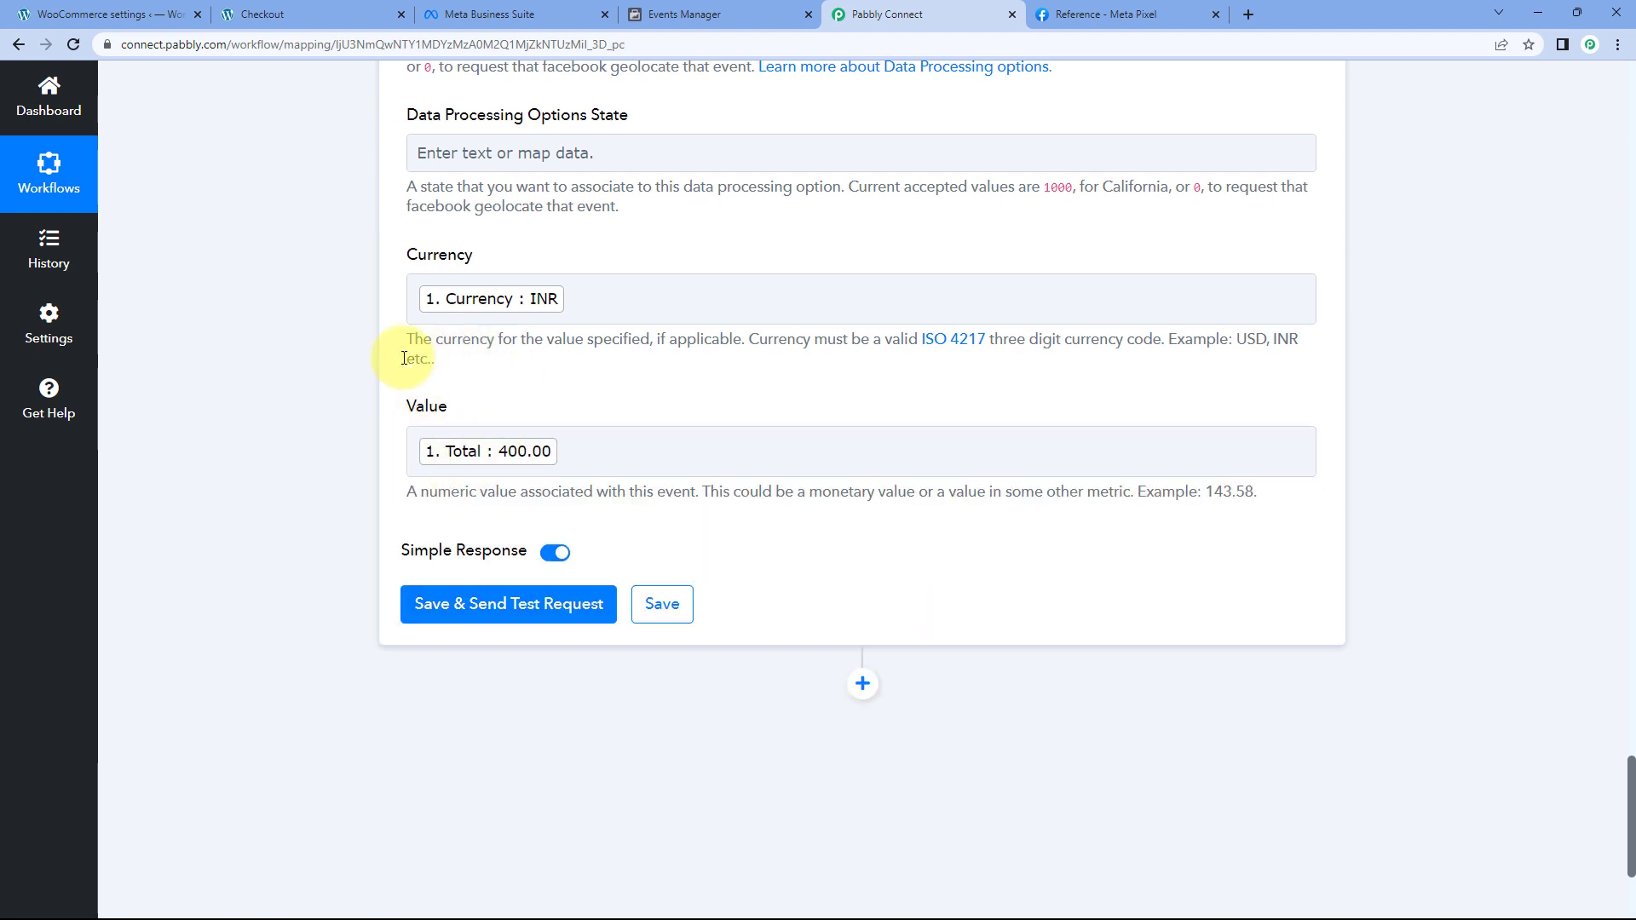
Review the mapped fields of the Facebook action, then save it and send a test request.
{"action": "scroll", "coordinate": [700, 329], "scroll_direction": "up", "scroll_amount": 15}
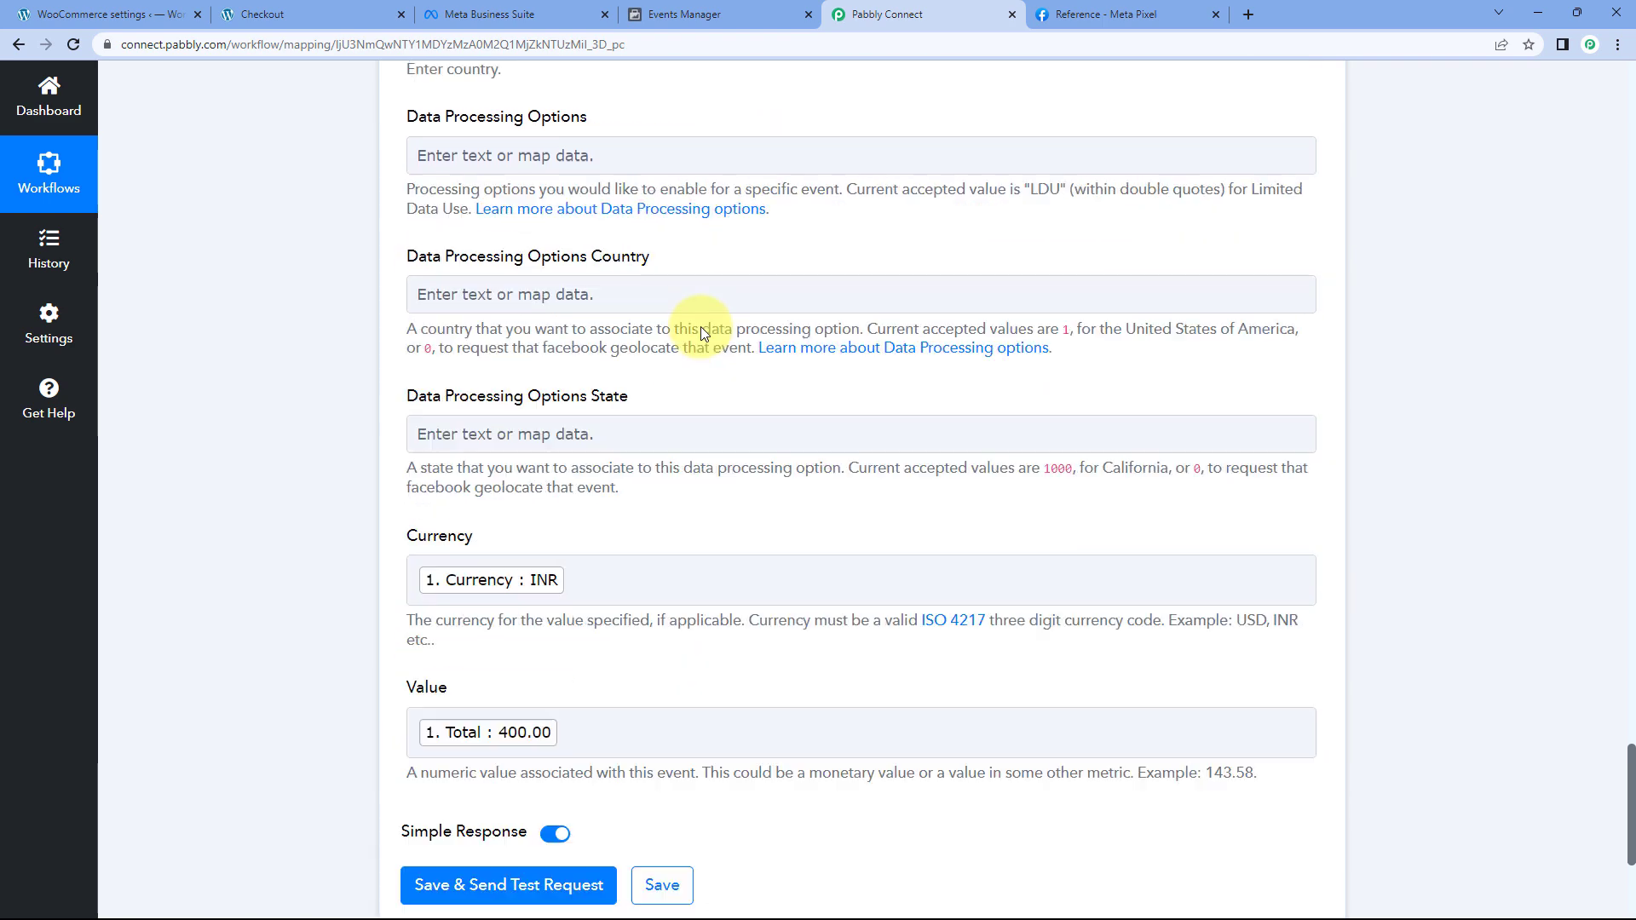
{"action": "scroll", "coordinate": [704, 332], "scroll_direction": "up", "scroll_amount": 12}
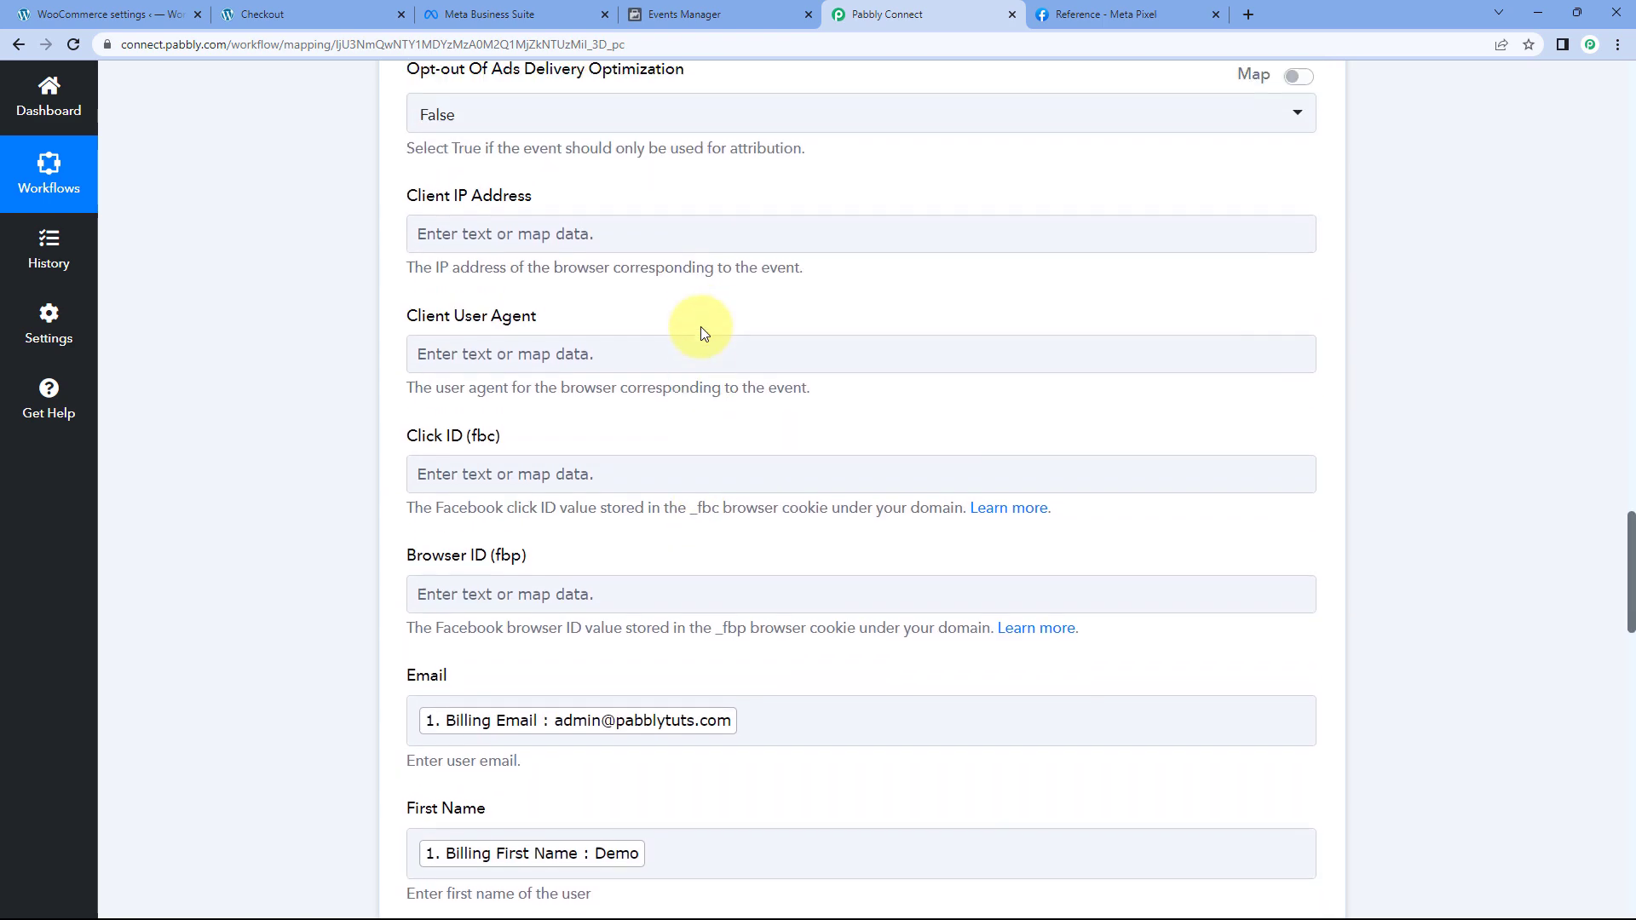
{"action": "scroll", "coordinate": [700, 332], "scroll_direction": "down", "scroll_amount": 11}
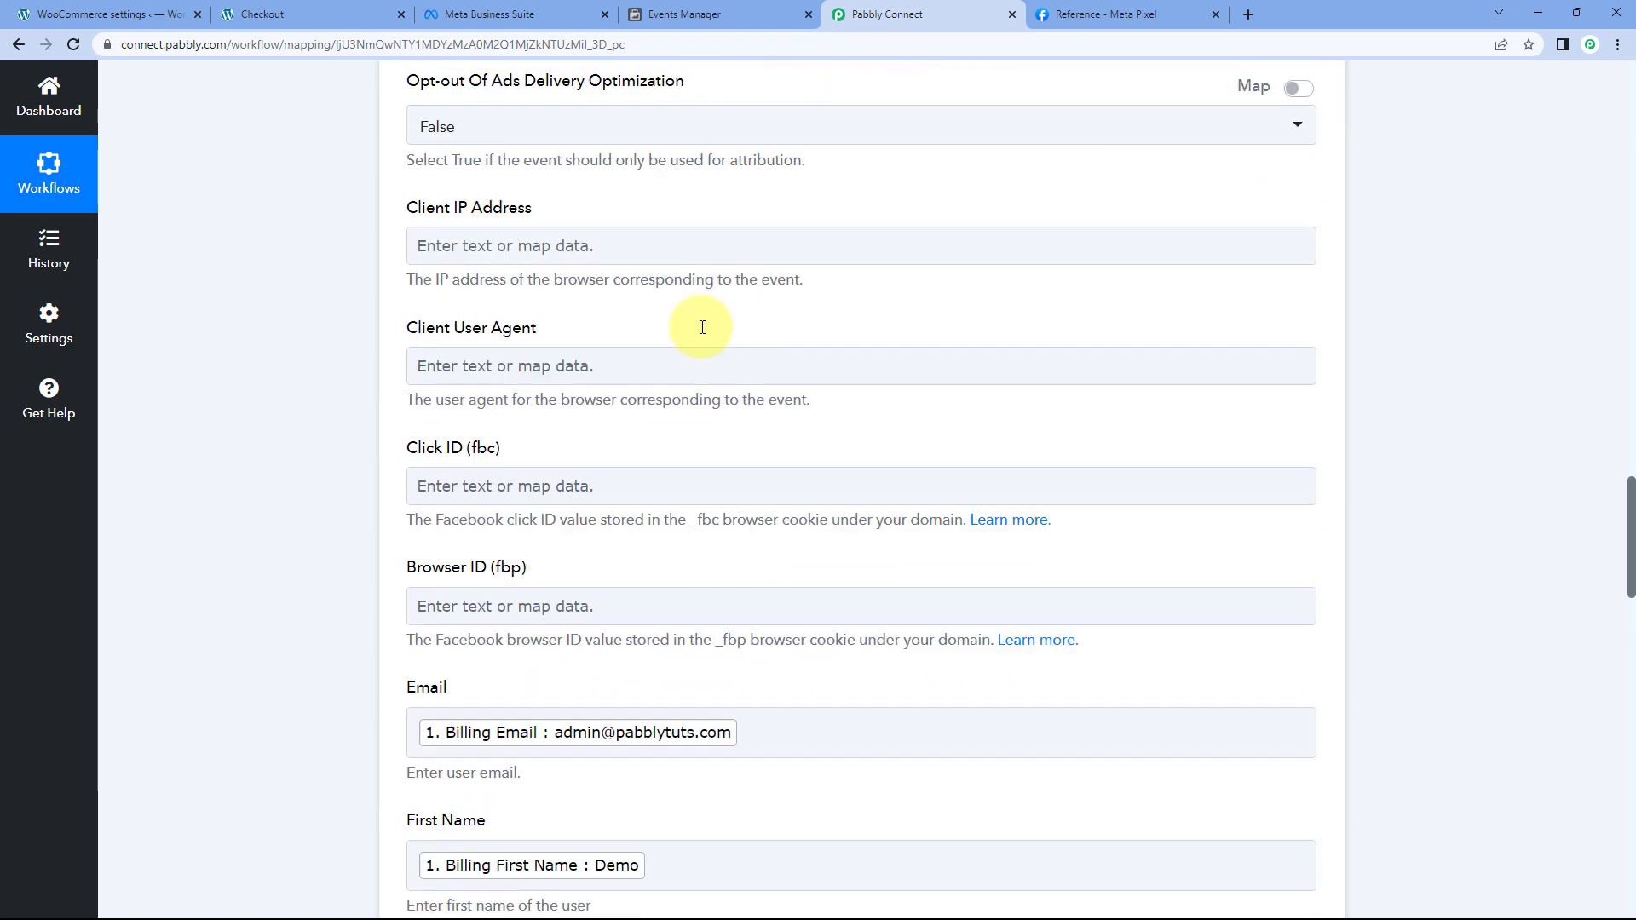
{"action": "scroll", "coordinate": [701, 328], "scroll_direction": "down", "scroll_amount": 18}
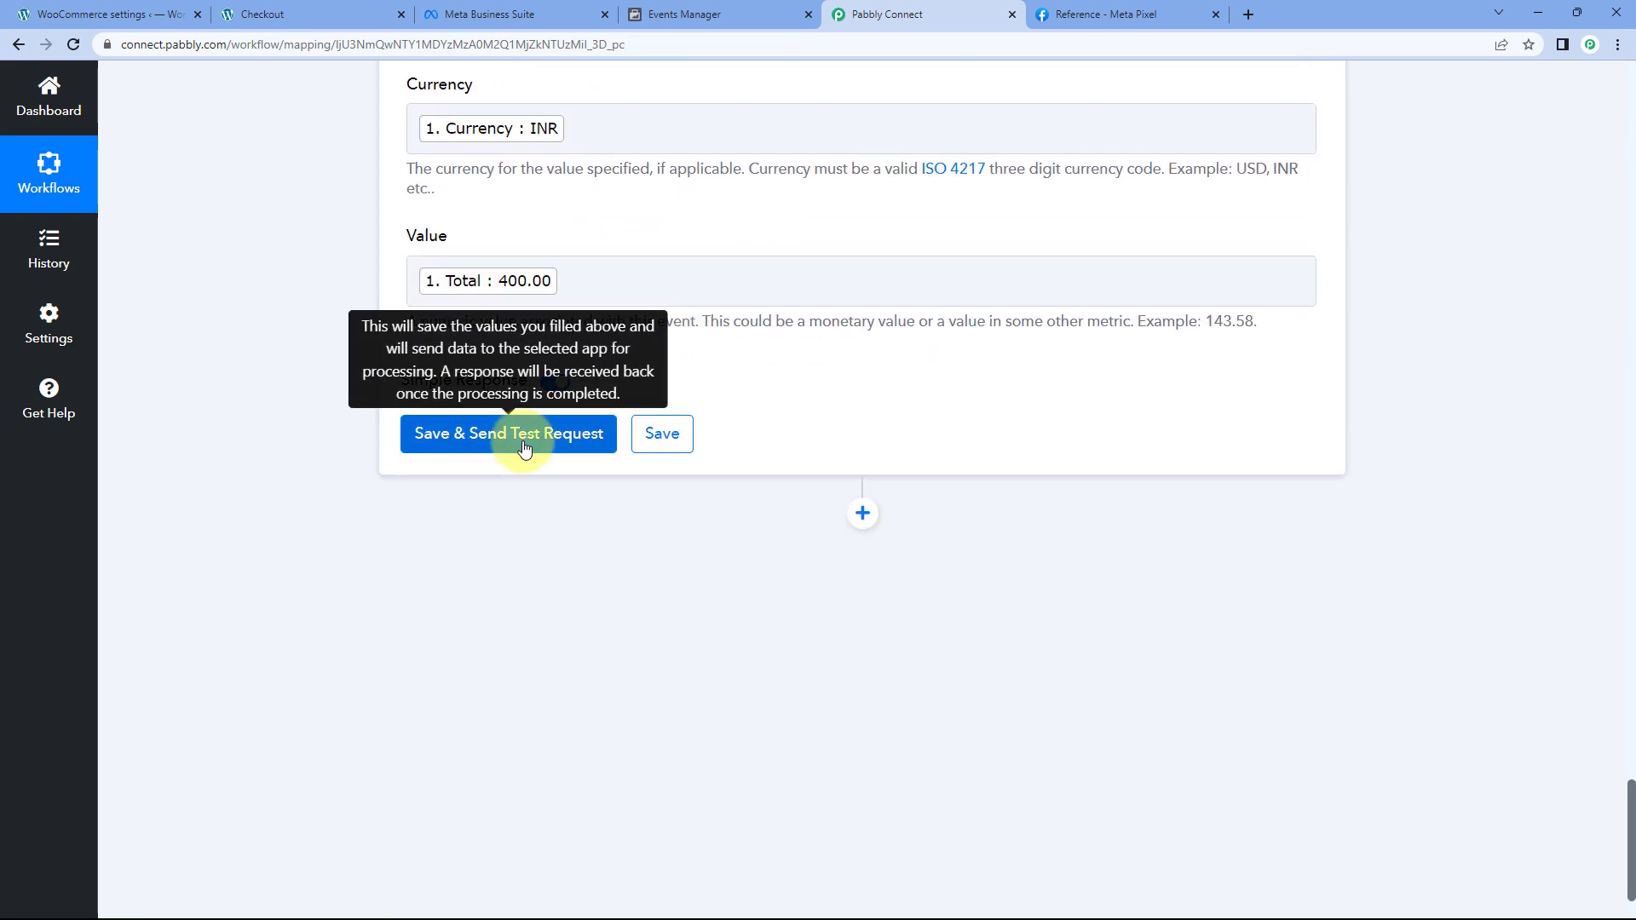
{"action": "left_click", "coordinate": [521, 440]}
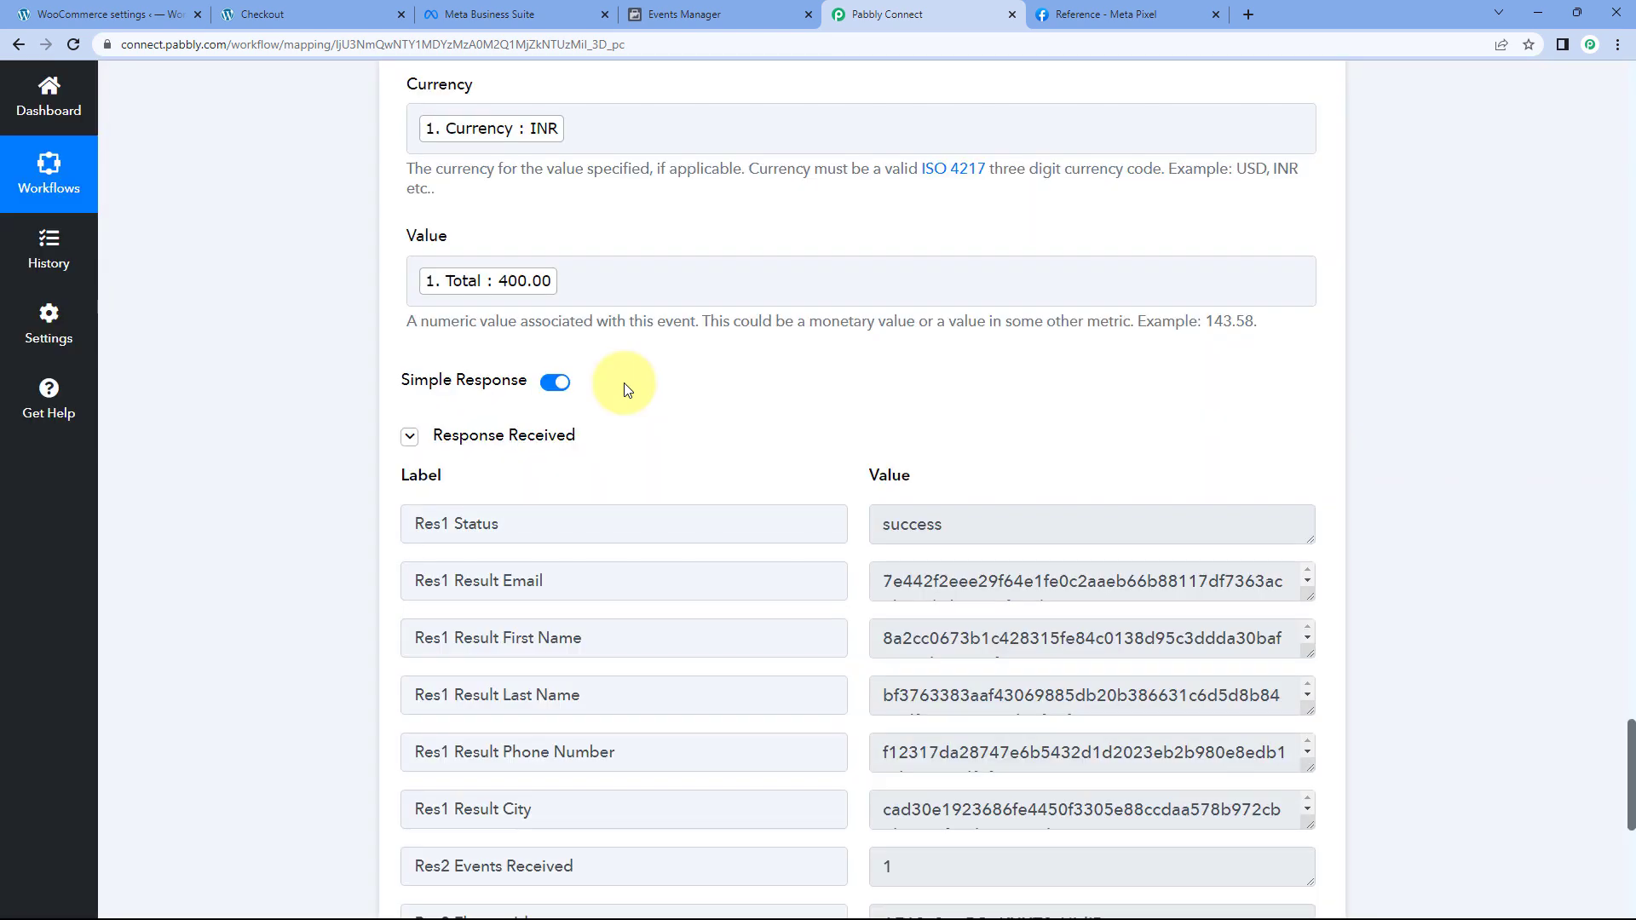
{"action": "scroll", "coordinate": [558, 387], "scroll_direction": "down", "scroll_amount": 1}
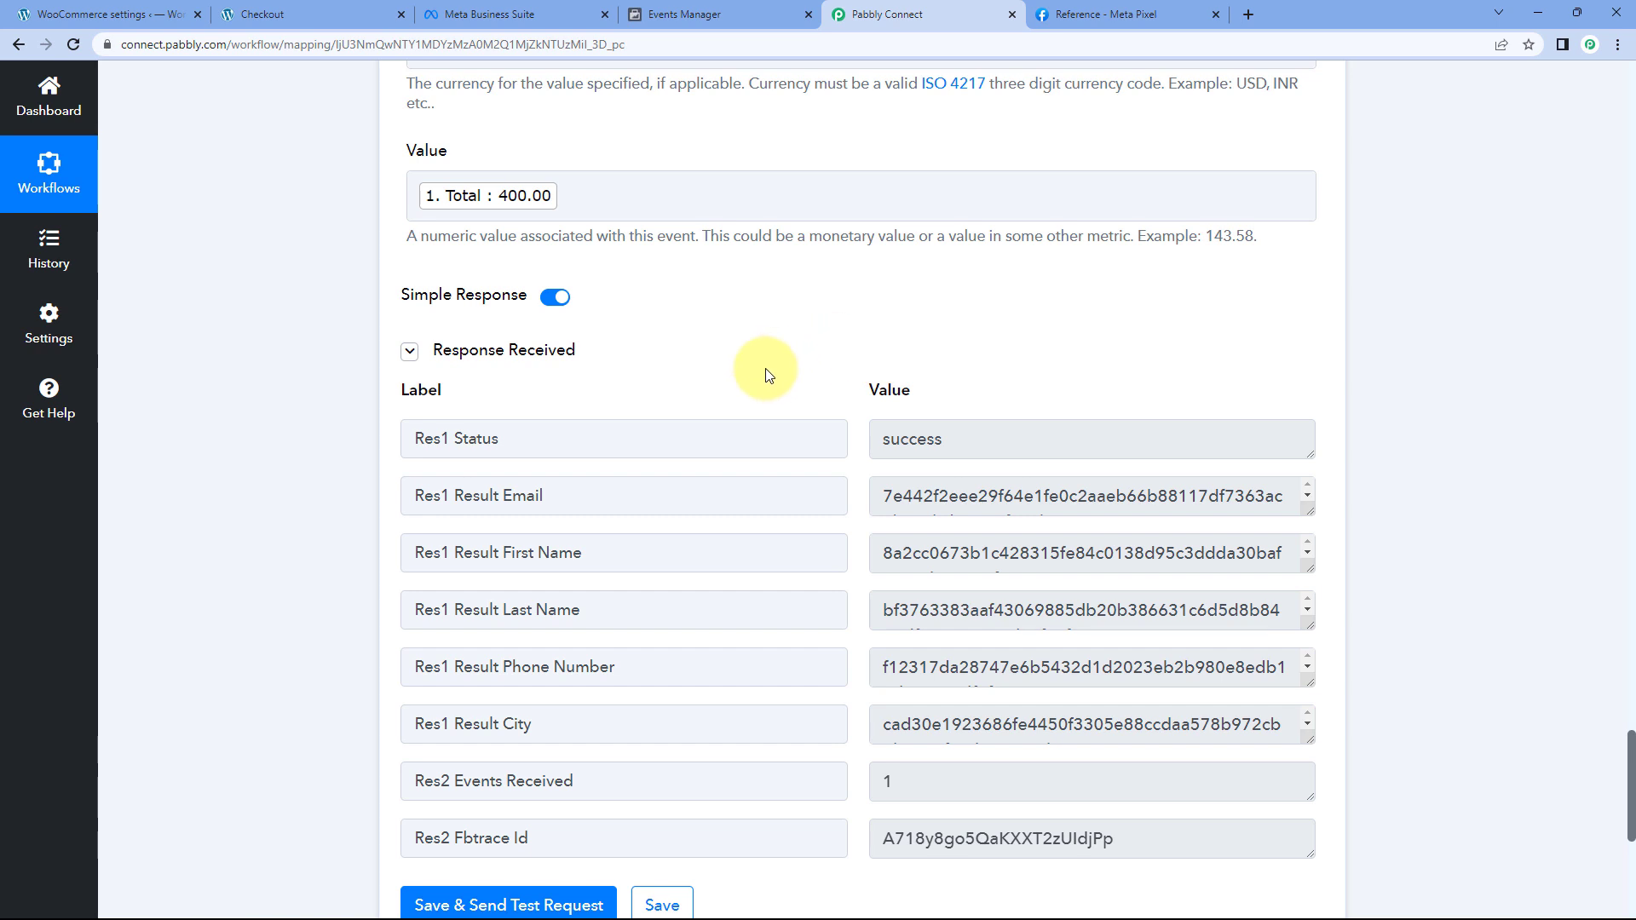
Review the Facebook action's mapped fields up to the Pixel ID and Test Event Code, comparing them with the order on the checkout page.
{"action": "scroll", "coordinate": [765, 375], "scroll_direction": "up", "scroll_amount": 15}
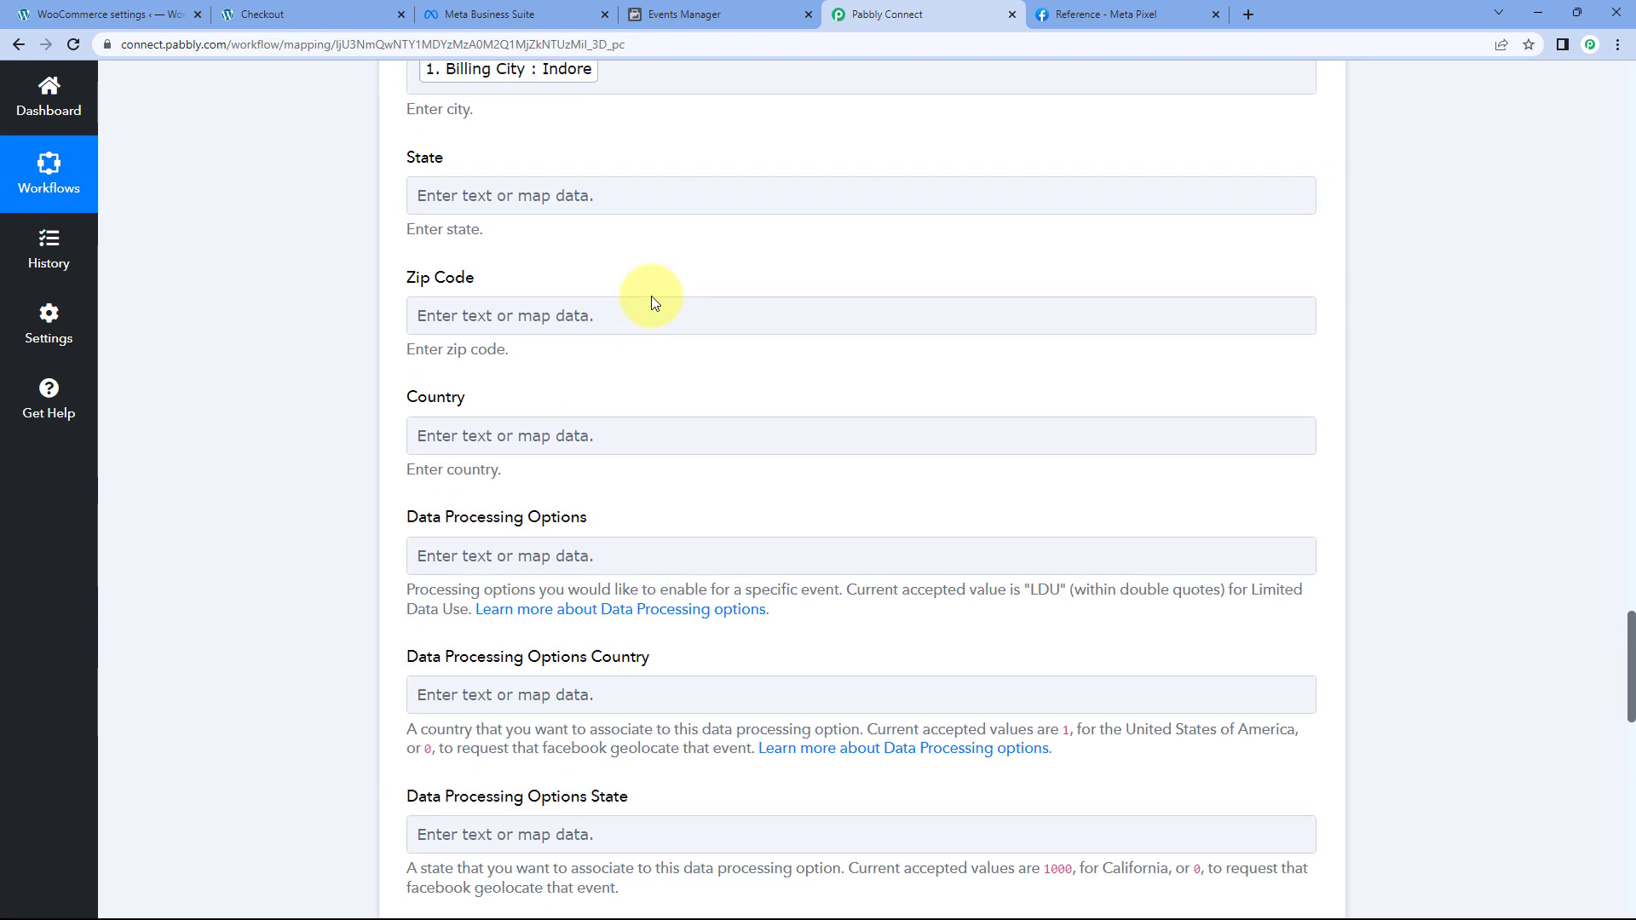
{"action": "scroll", "coordinate": [652, 301], "scroll_direction": "up", "scroll_amount": 3}
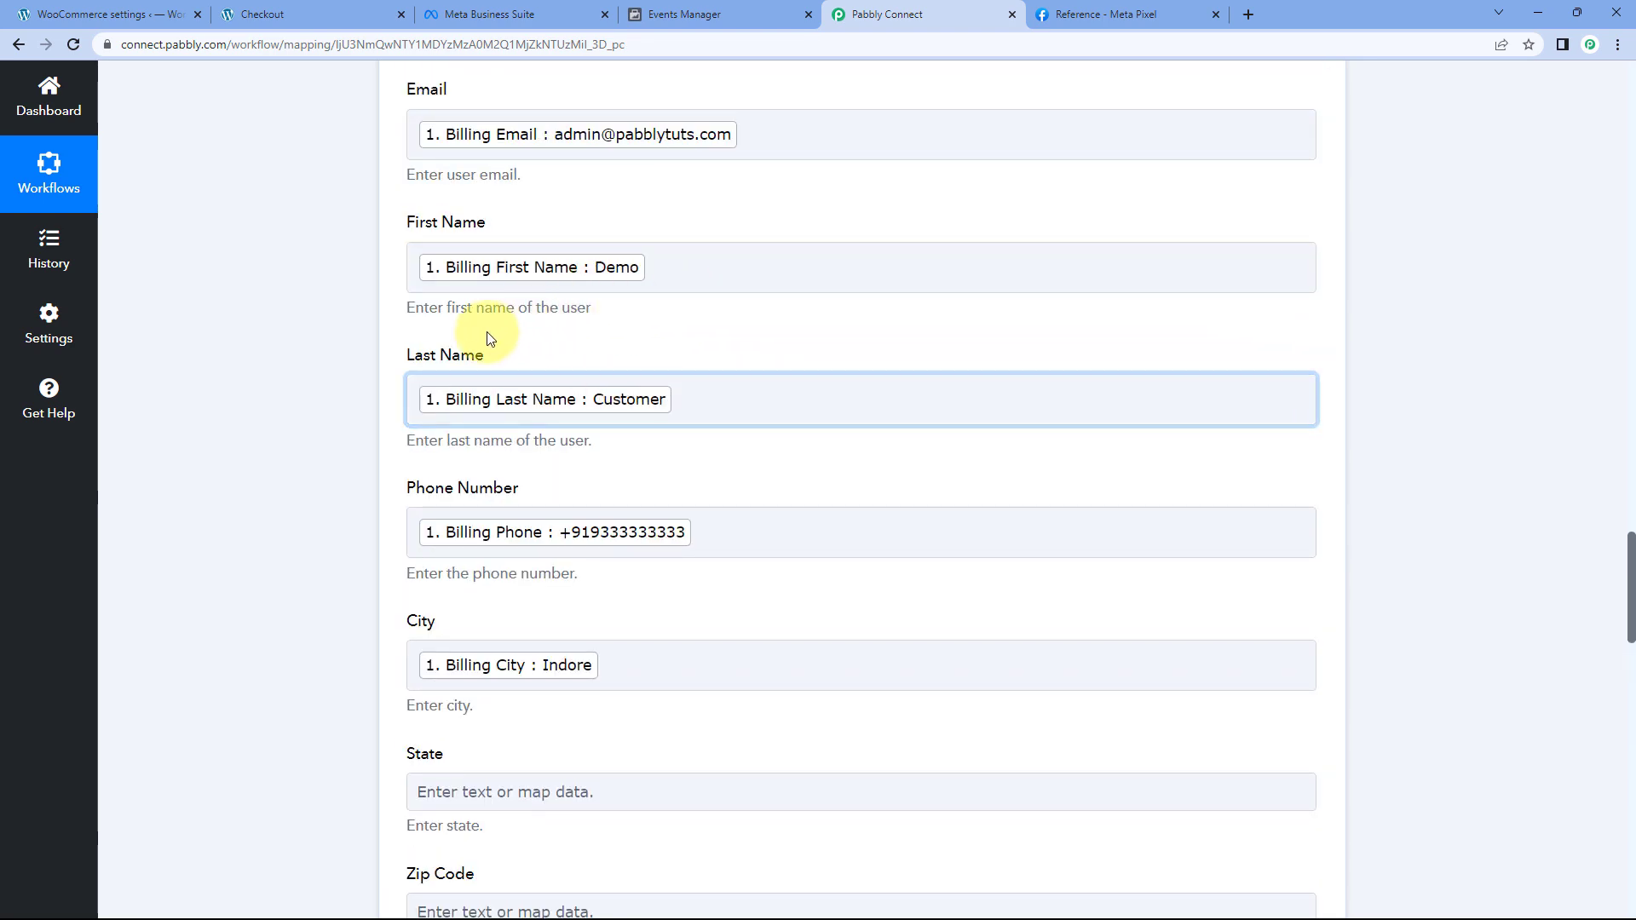
{"action": "scroll", "coordinate": [383, 341], "scroll_direction": "up", "scroll_amount": 5}
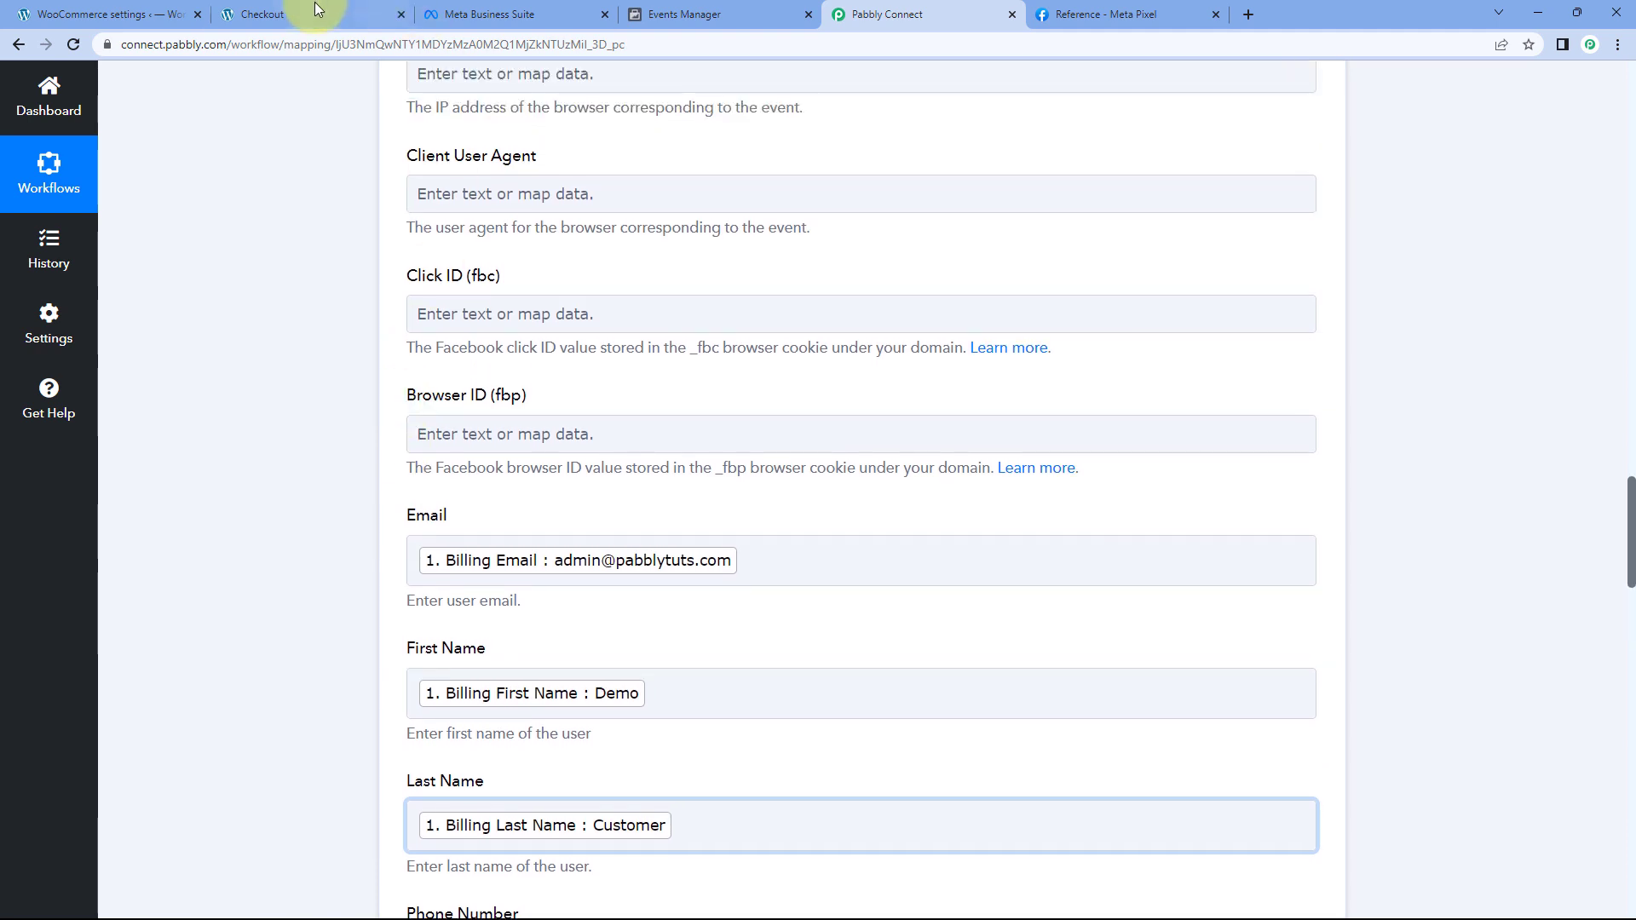
{"action": "left_click", "coordinate": [329, 10]}
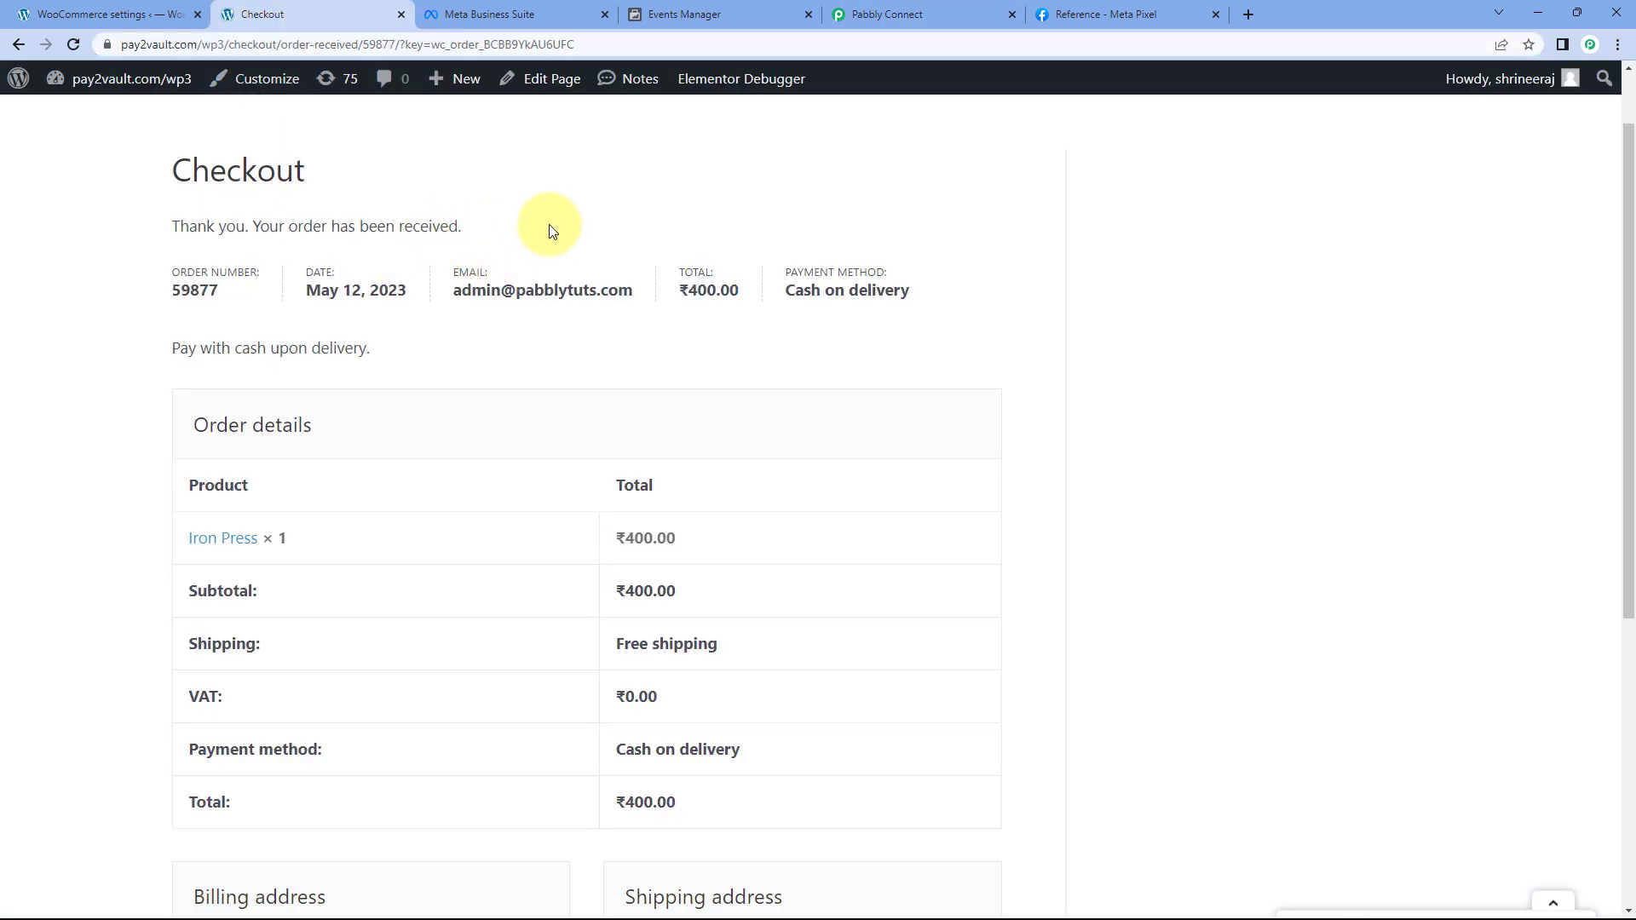
{"action": "left_click", "coordinate": [873, 17]}
{"action": "scroll", "coordinate": [621, 310], "scroll_direction": "up", "scroll_amount": 7}
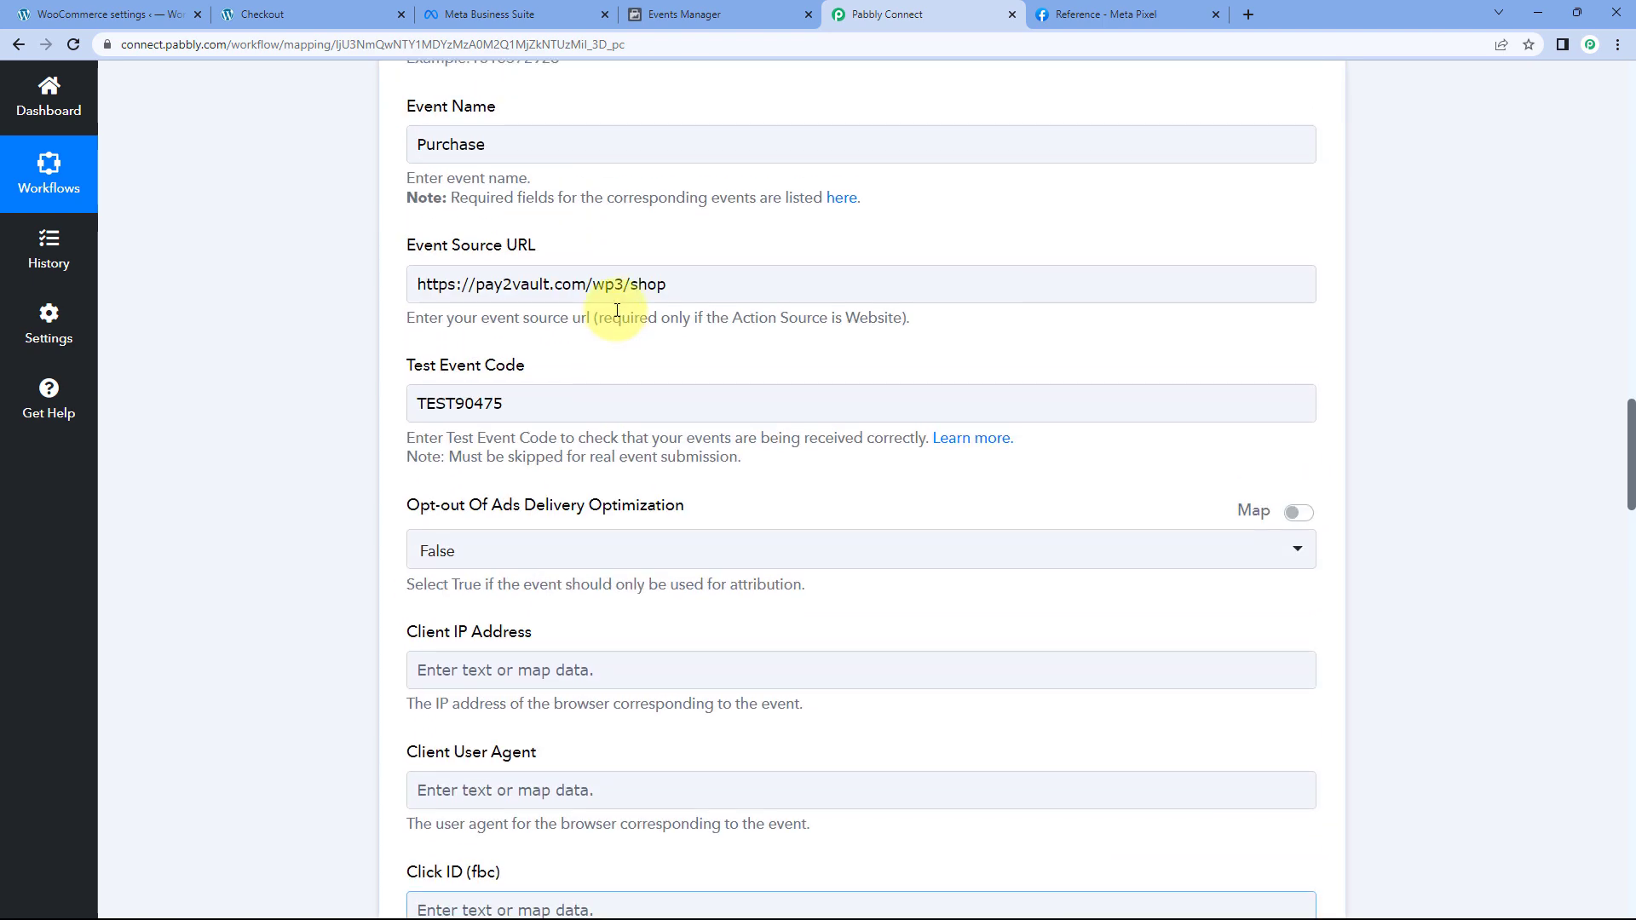
{"action": "scroll", "coordinate": [619, 317], "scroll_direction": "up", "scroll_amount": 5}
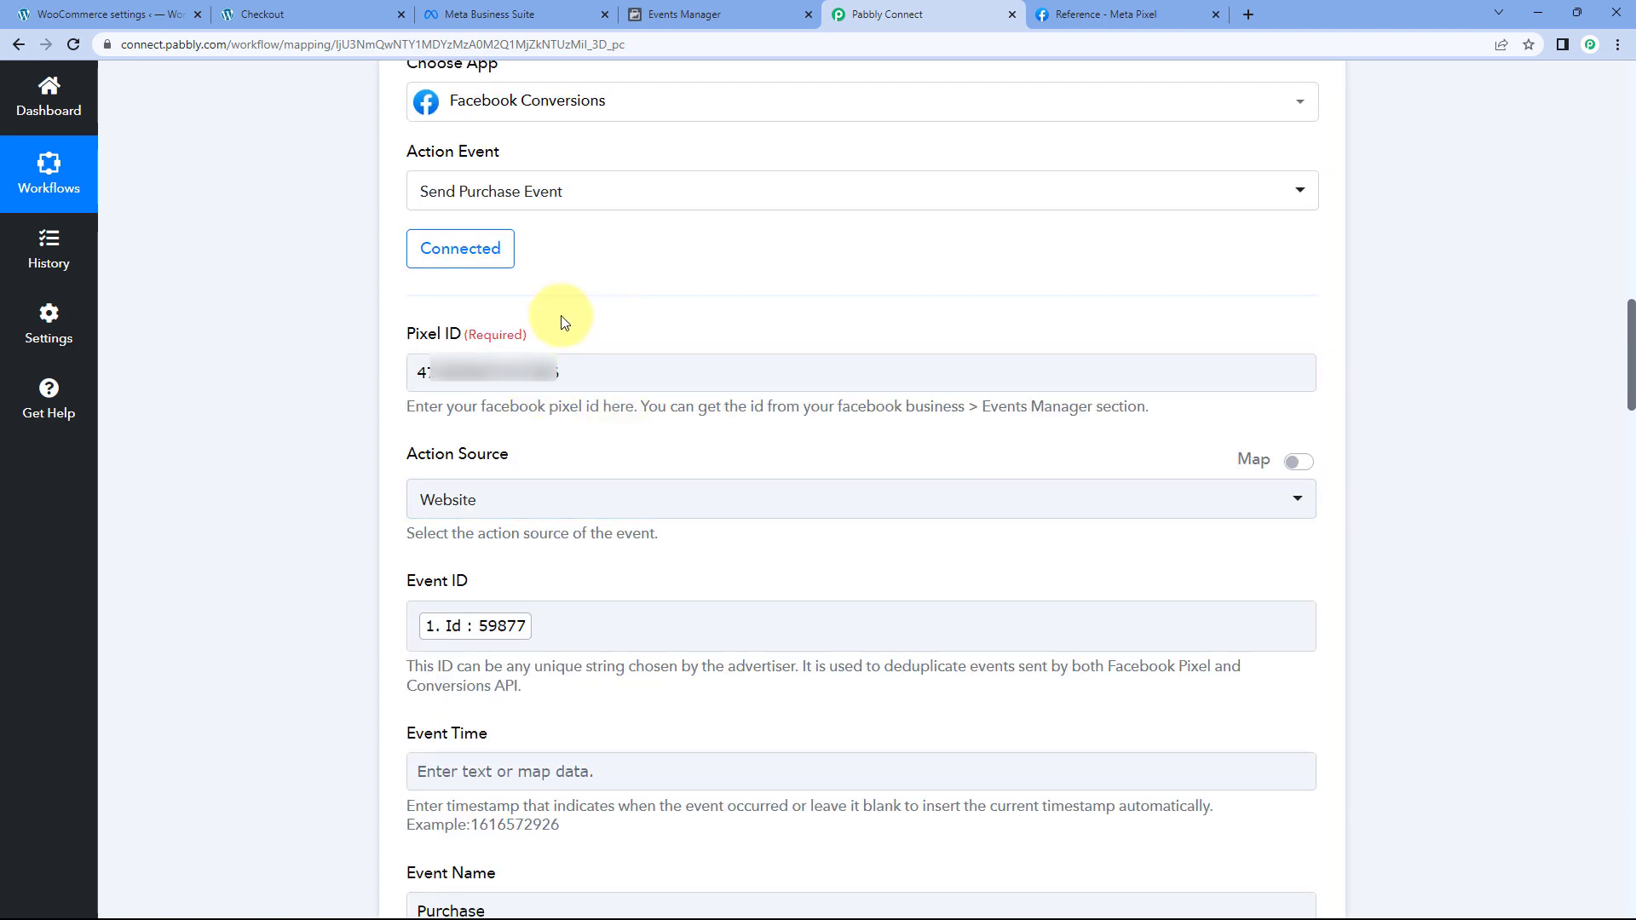
{"action": "scroll", "coordinate": [561, 322], "scroll_direction": "down", "scroll_amount": 9}
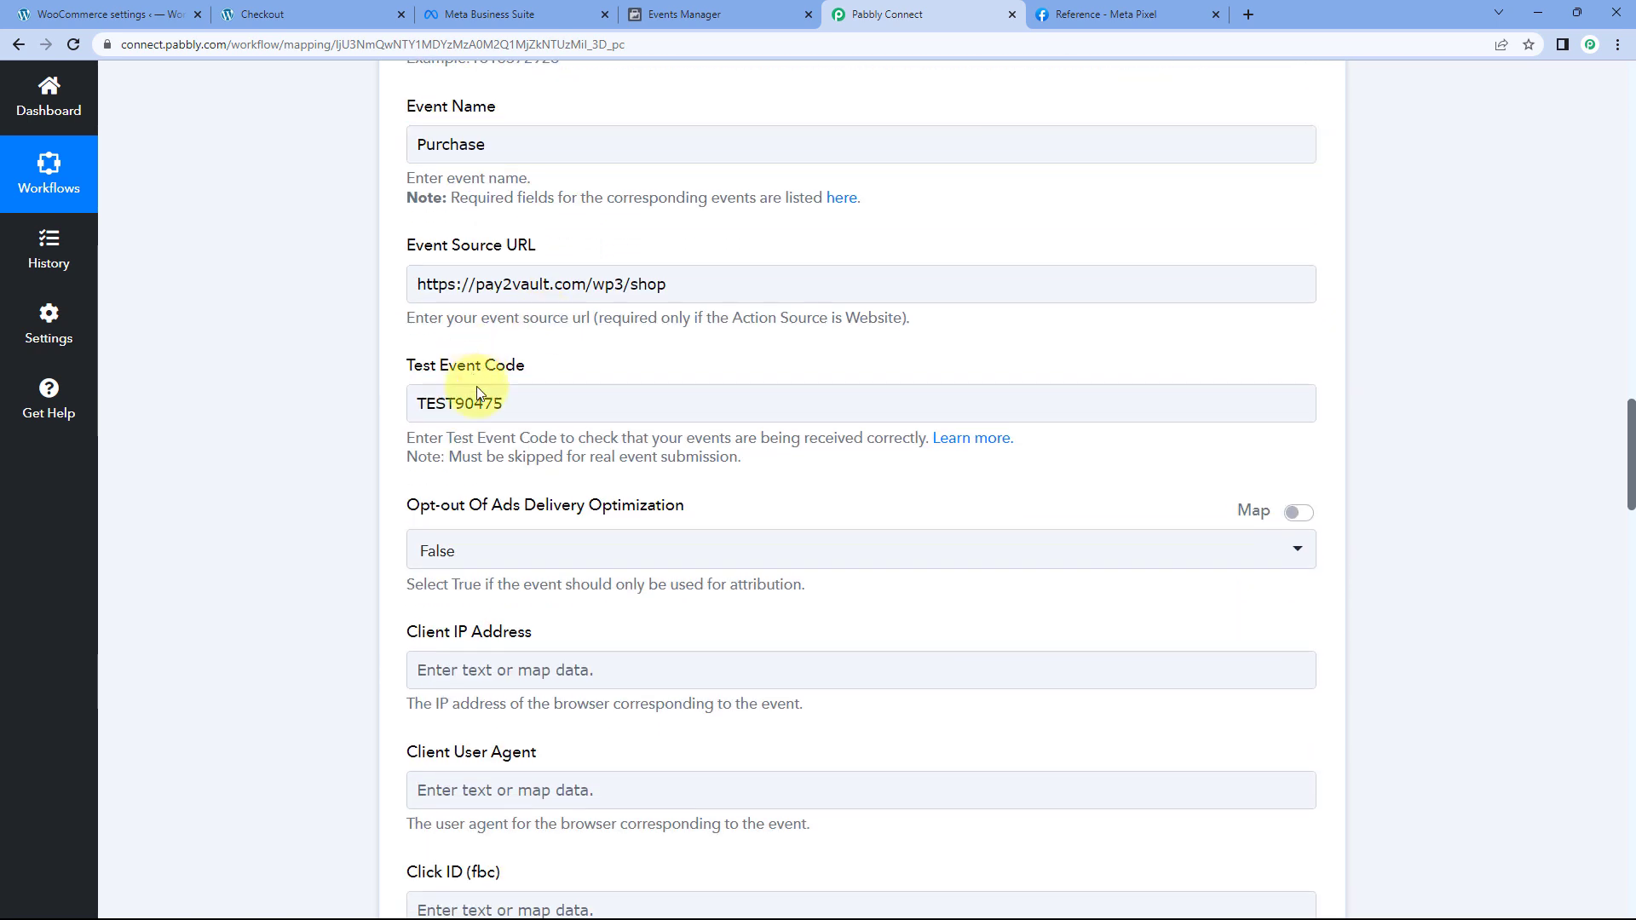
{"action": "left_click", "coordinate": [457, 373]}
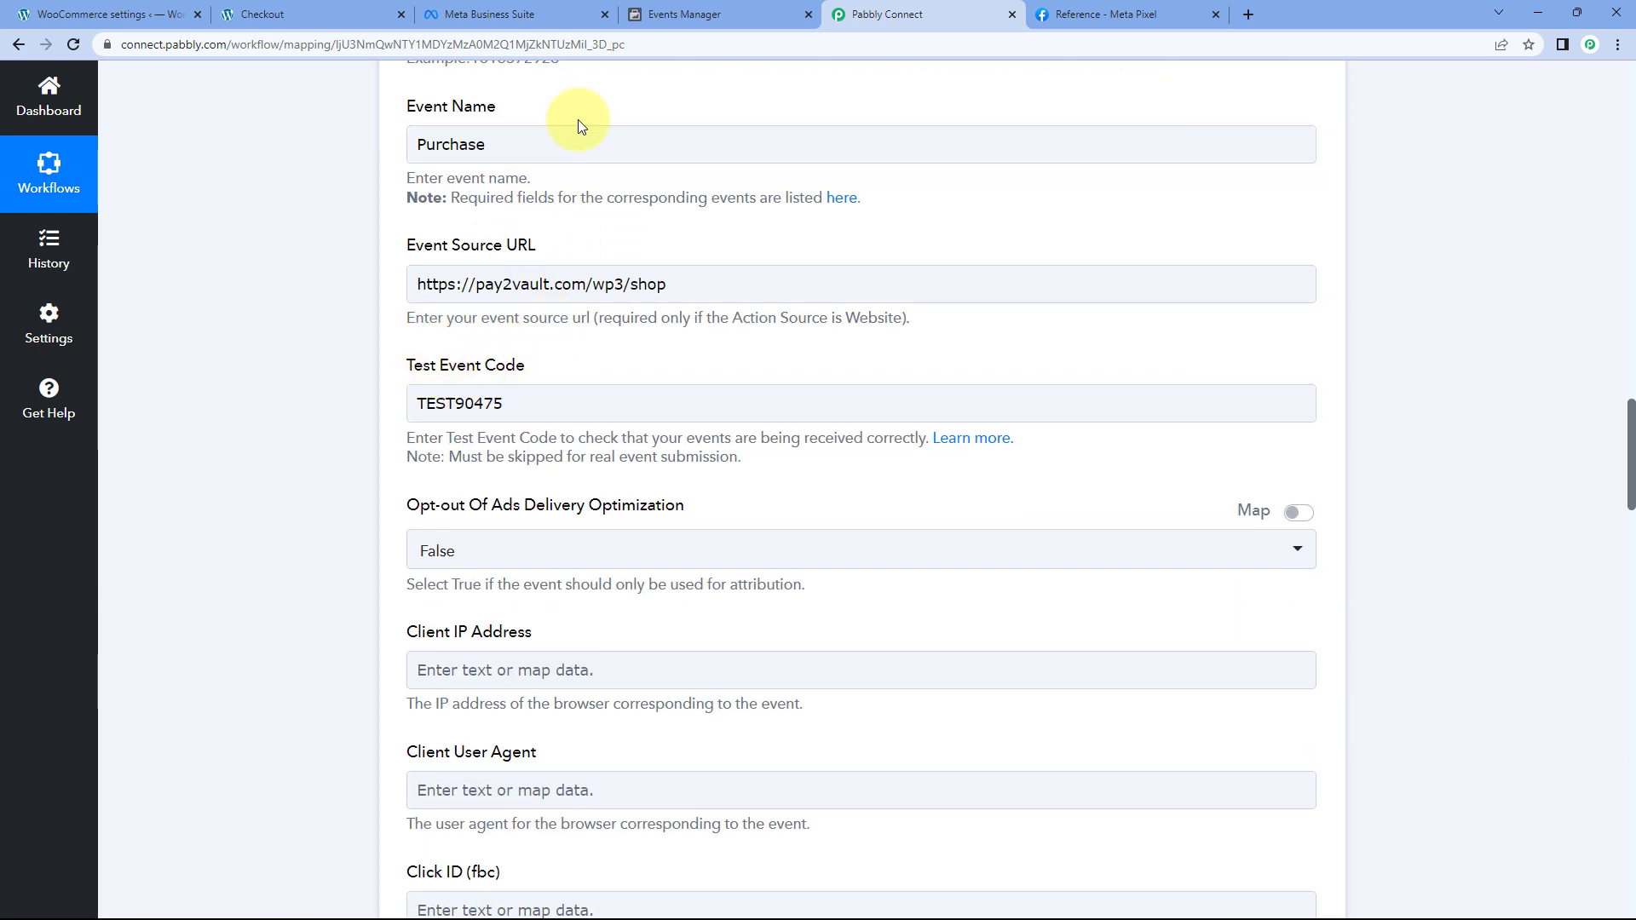
In Events Manager, expand the received Purchase test event and examine its URL, event ID, value, currency and user data keys.
{"action": "left_click", "coordinate": [729, 15]}
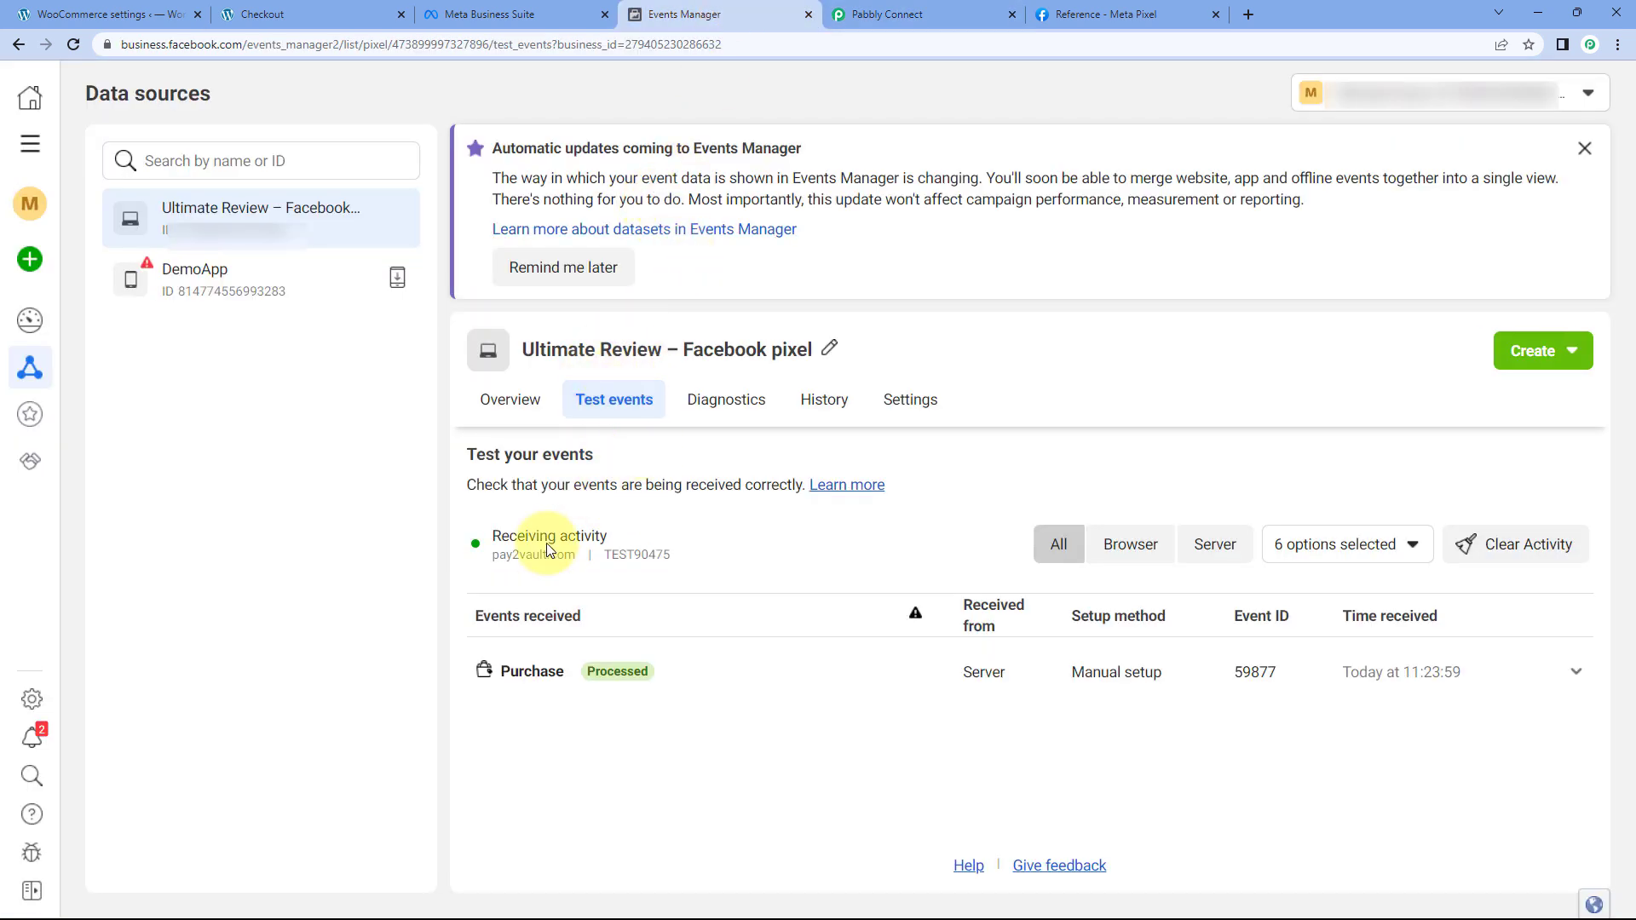
{"action": "left_click", "coordinate": [565, 679]}
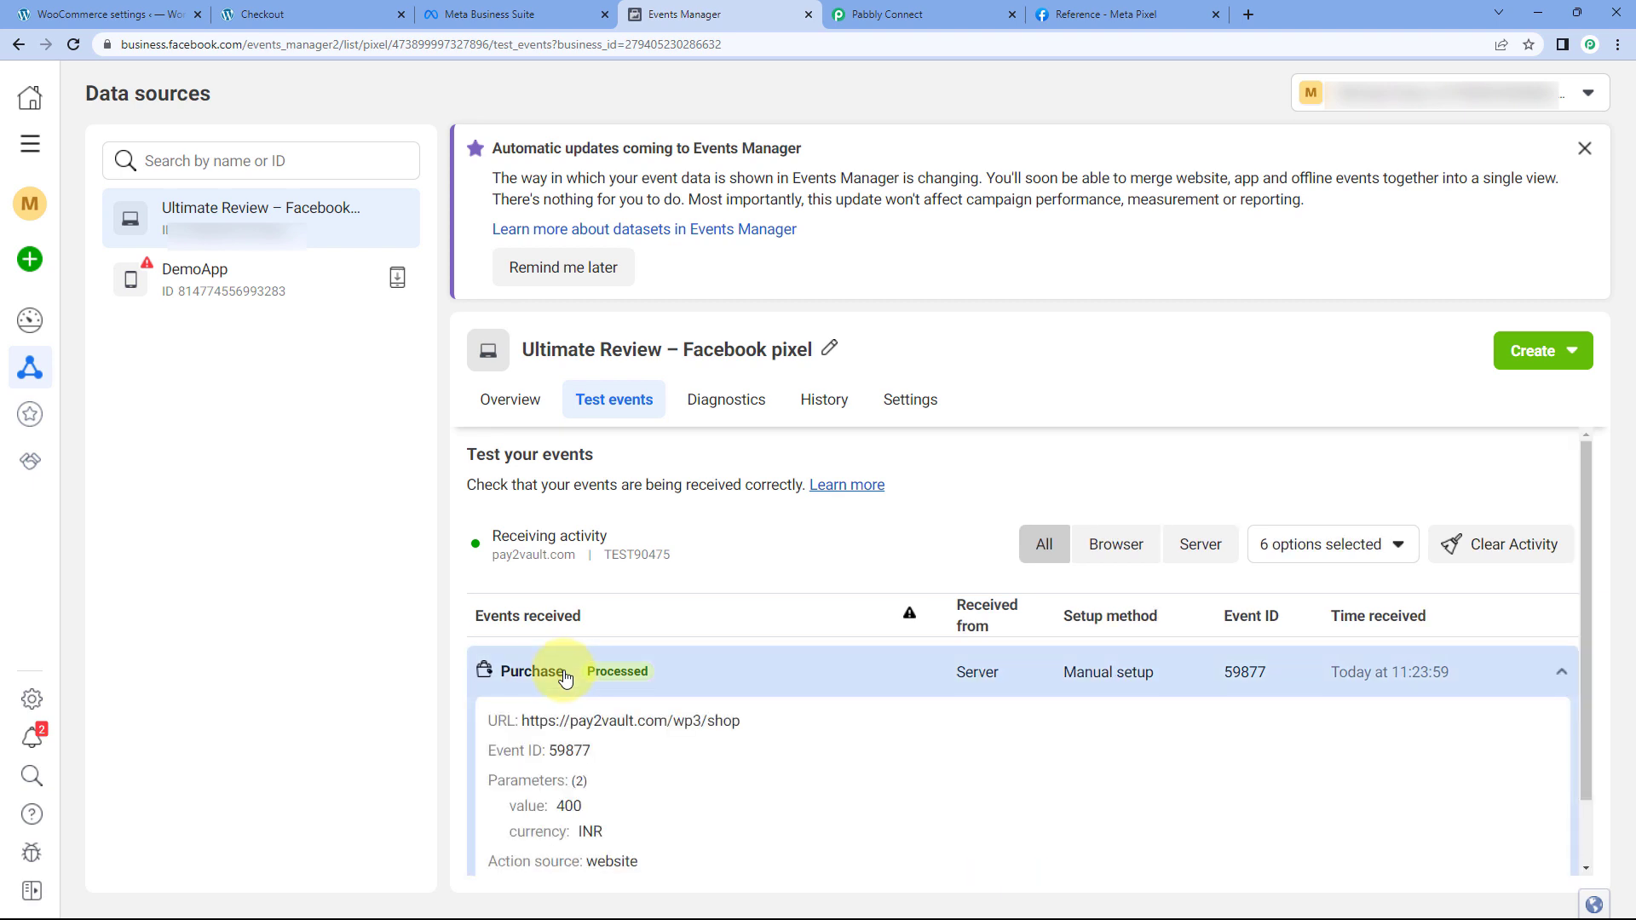
{"action": "scroll", "coordinate": [522, 650], "scroll_direction": "down", "scroll_amount": 1}
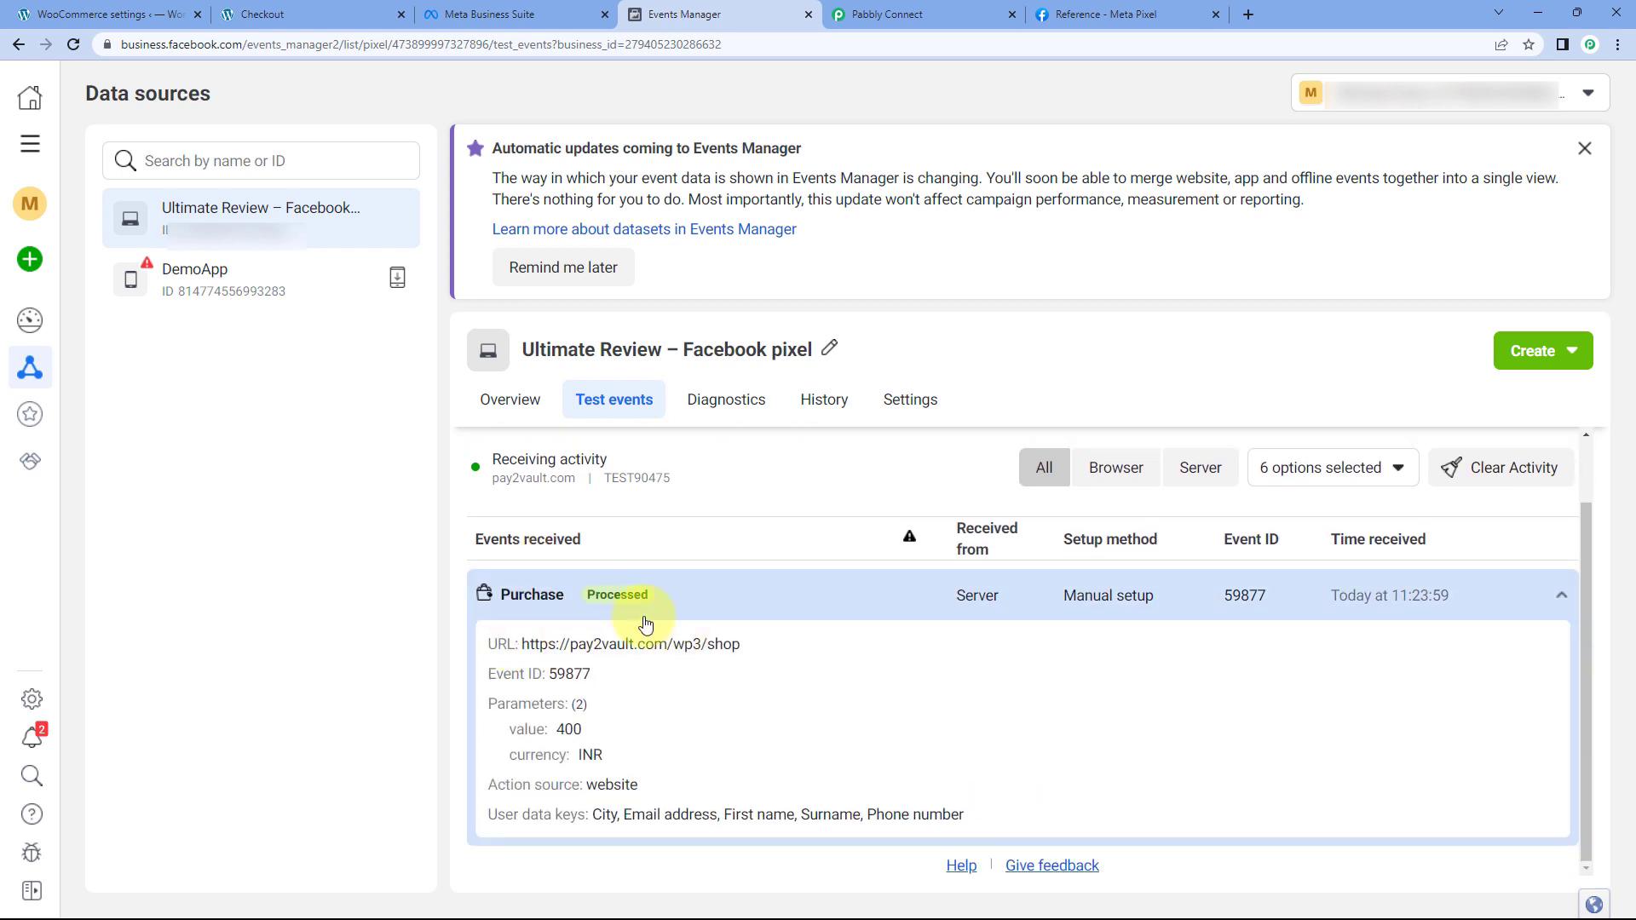
{"action": "left_click_drag", "start_coordinate": [764, 643], "coordinate": [549, 678]}
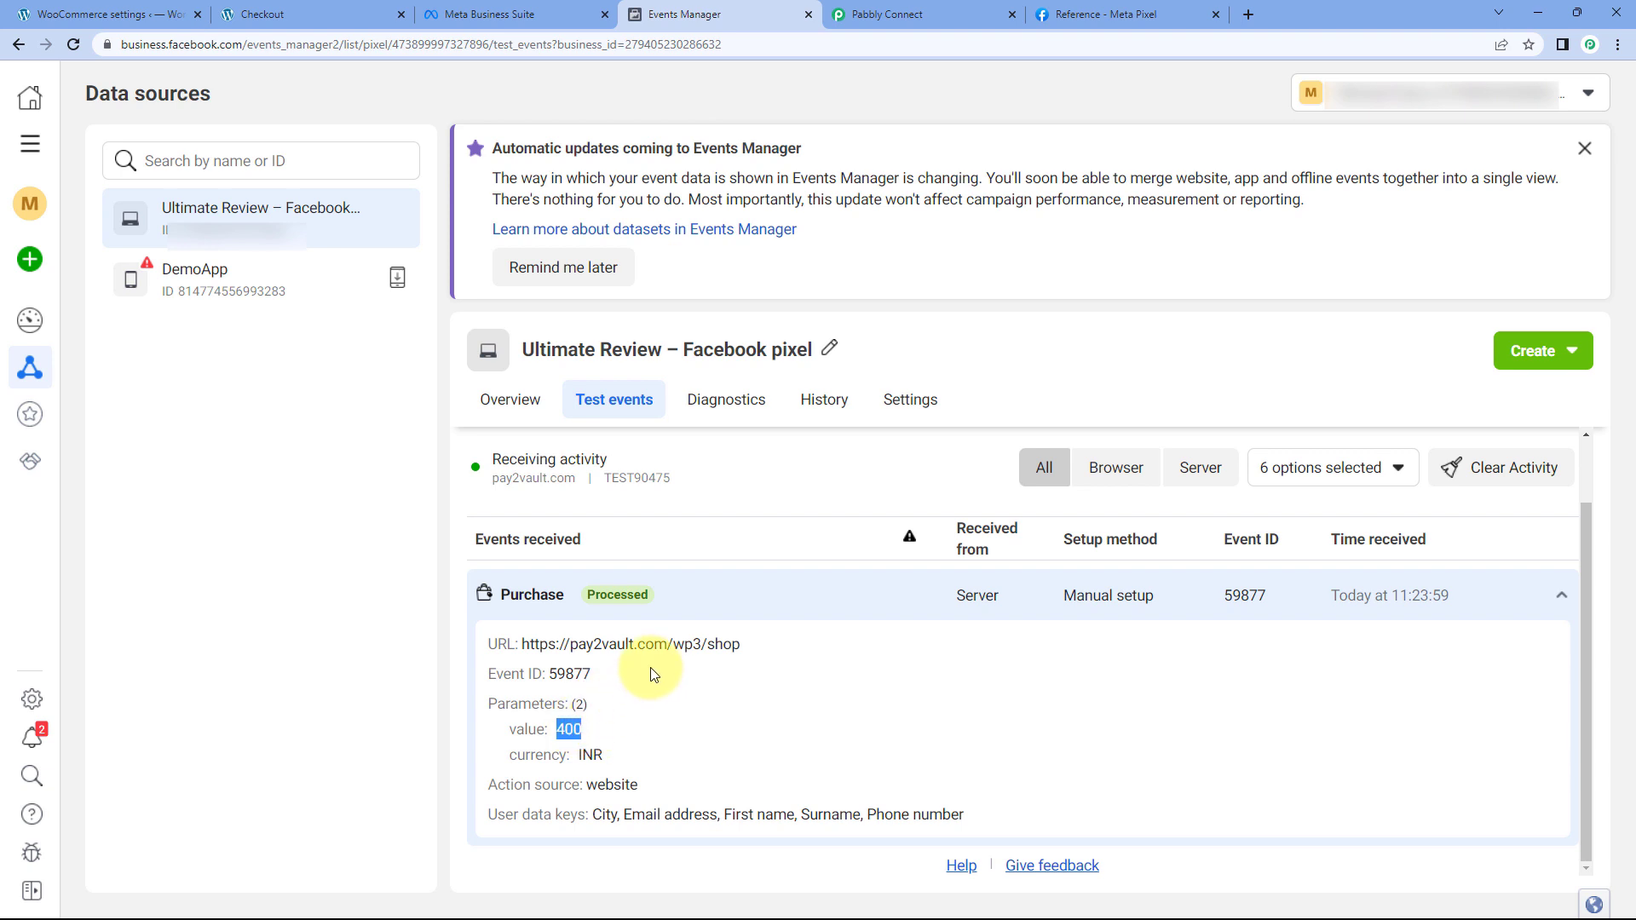
{"action": "left_click_drag", "start_coordinate": [603, 755], "coordinate": [595, 753]}
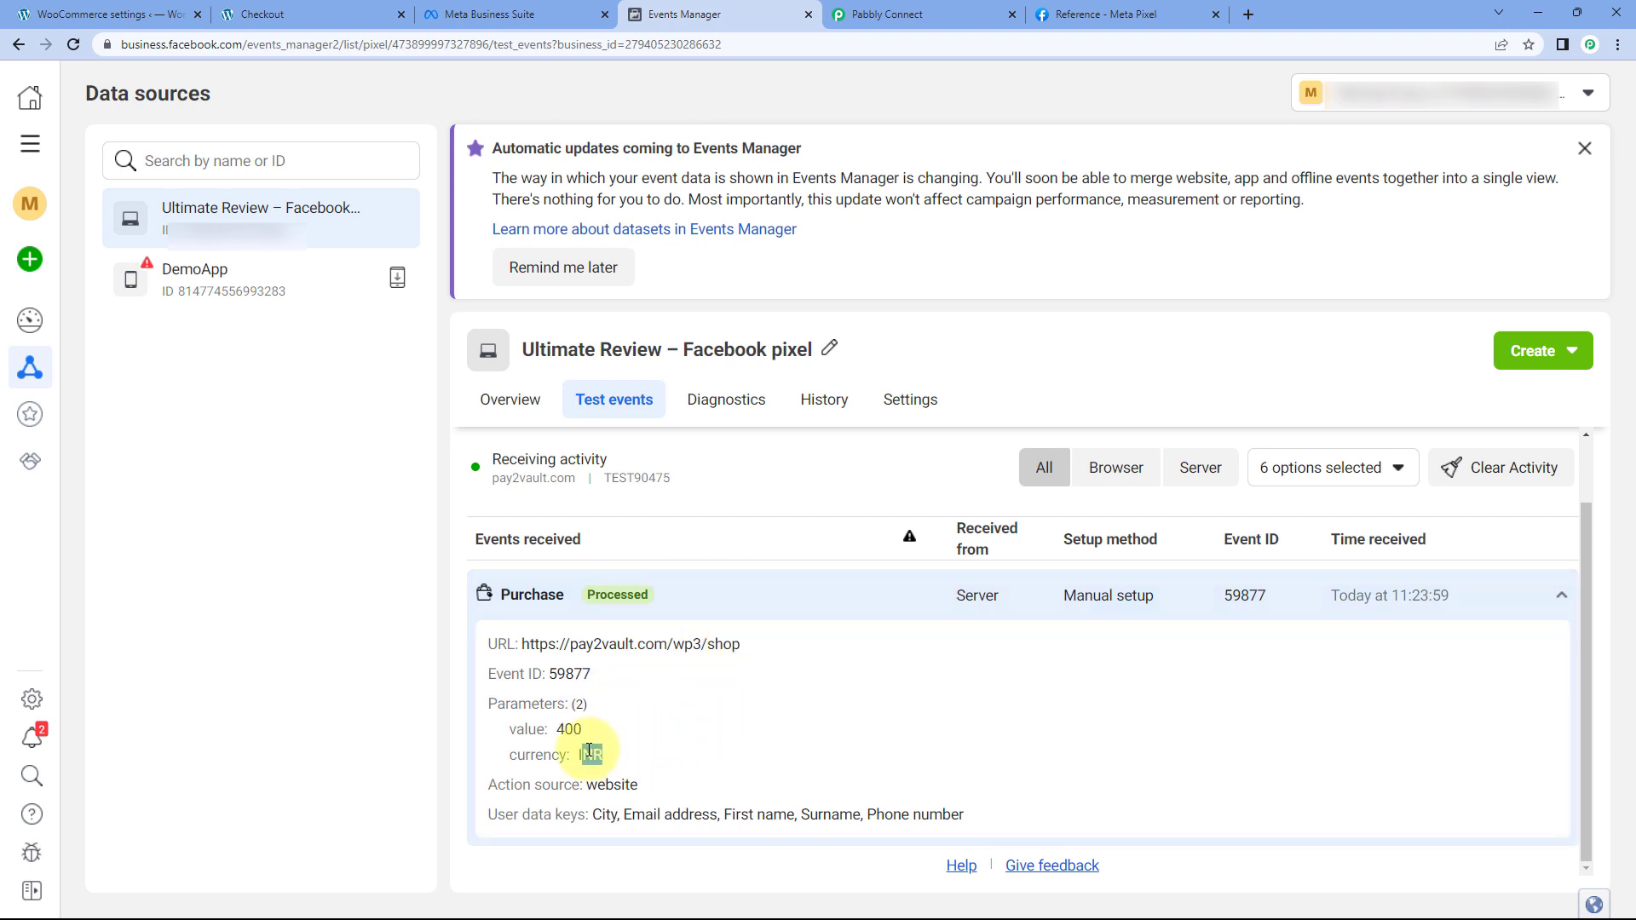
{"action": "left_click", "coordinate": [910, 11]}
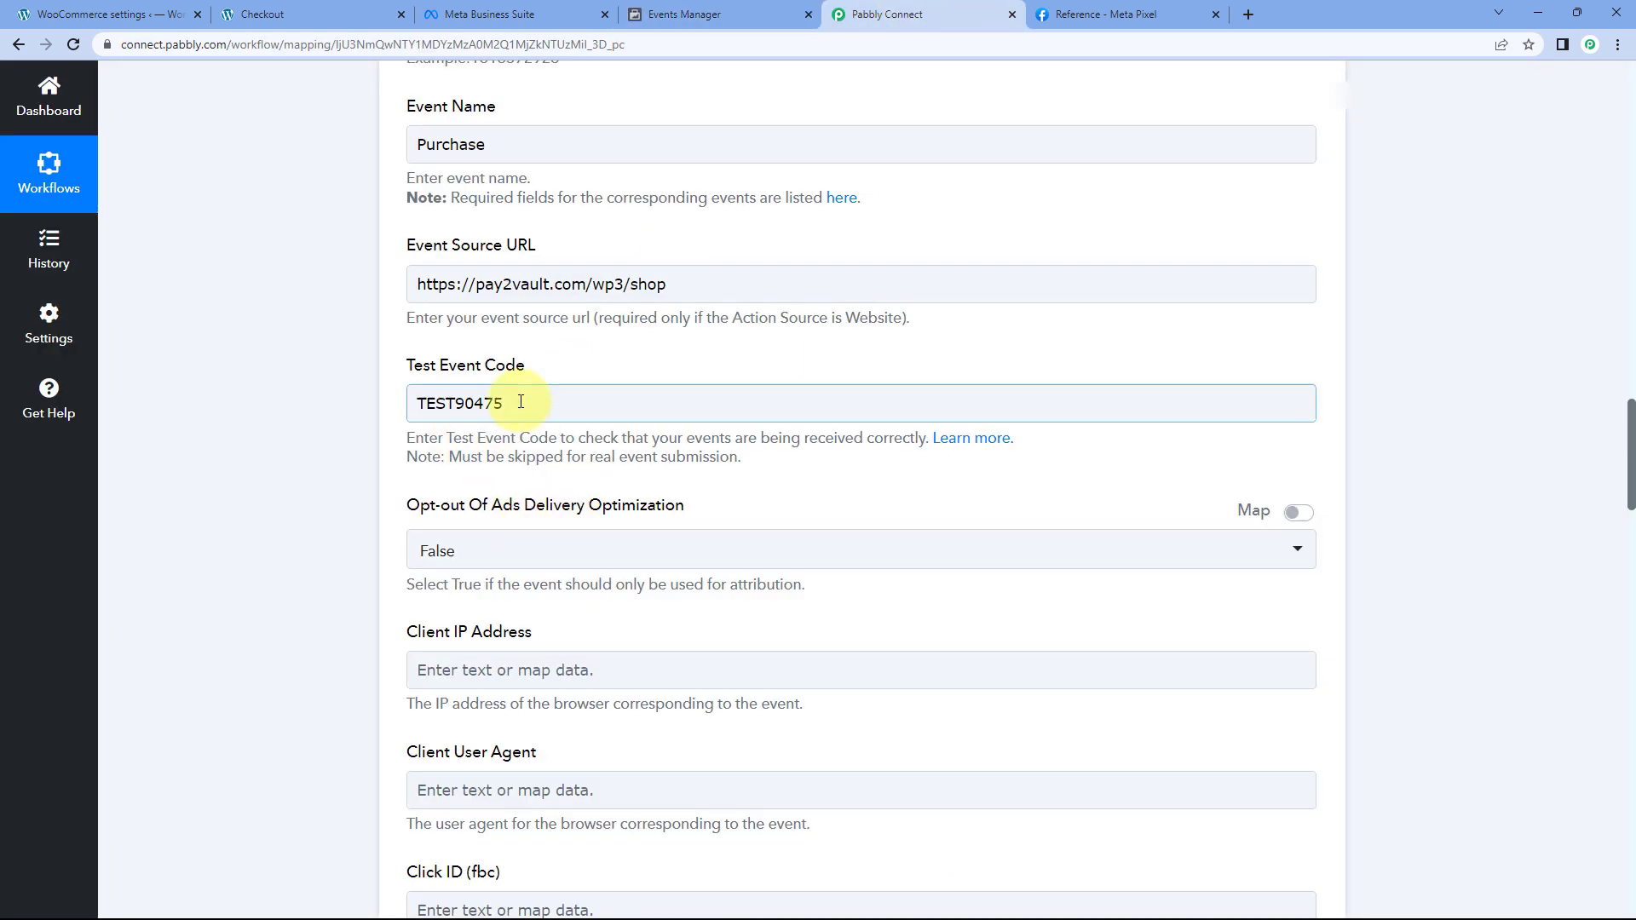
{"action": "left_click", "coordinate": [690, 14]}
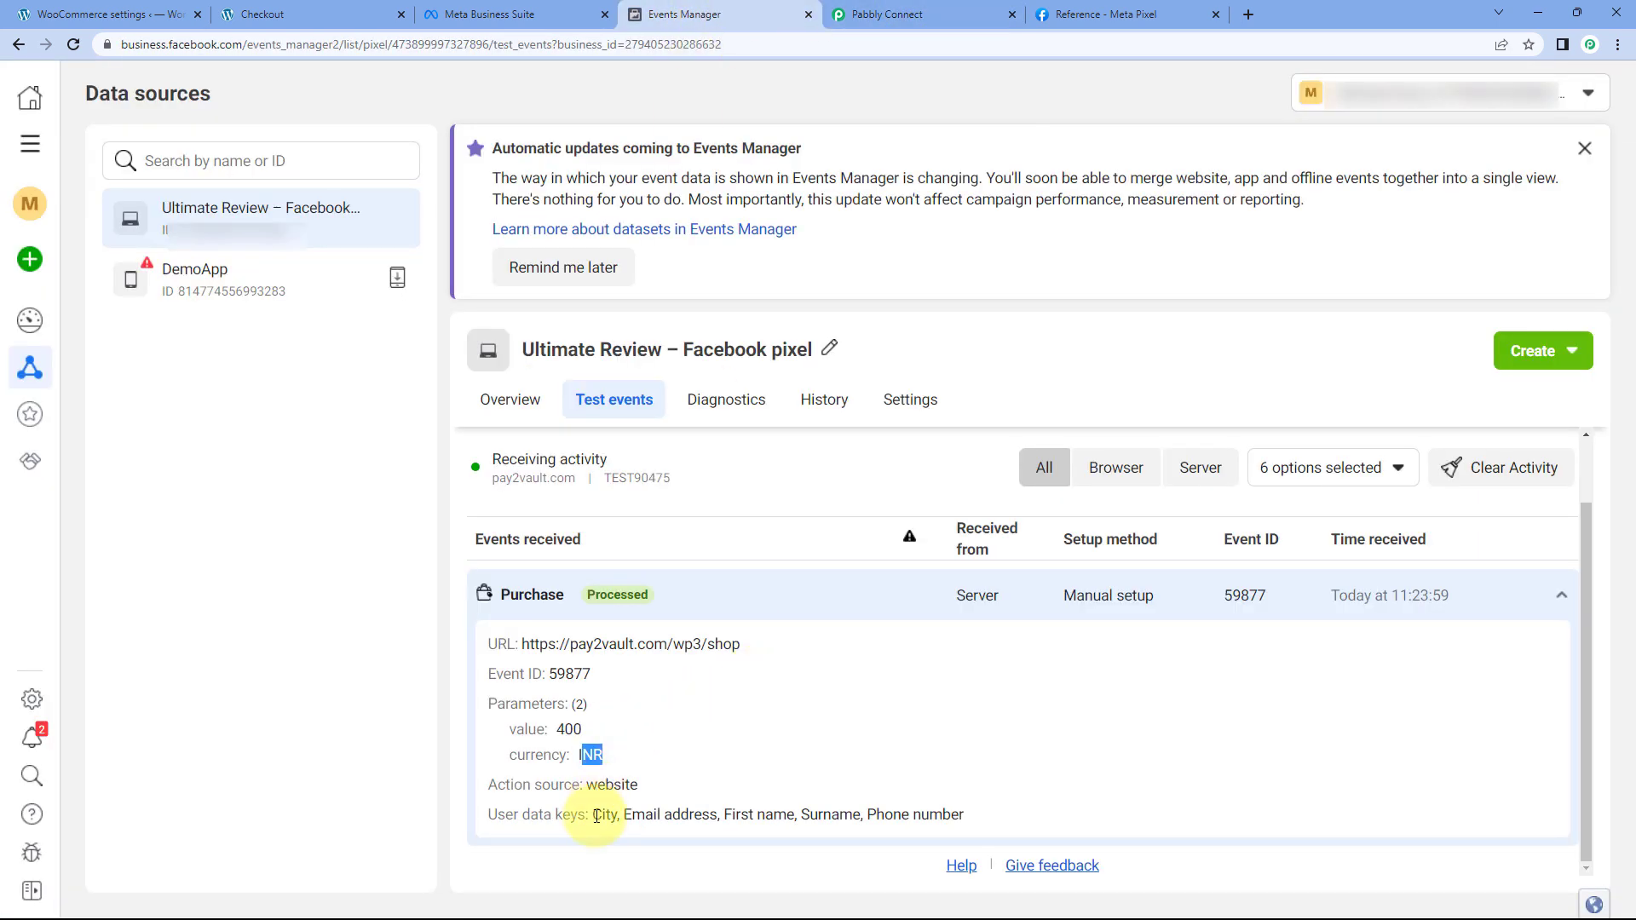
{"action": "left_click_drag", "start_coordinate": [592, 814], "coordinate": [959, 811]}
{"action": "left_click", "coordinate": [875, 786]}
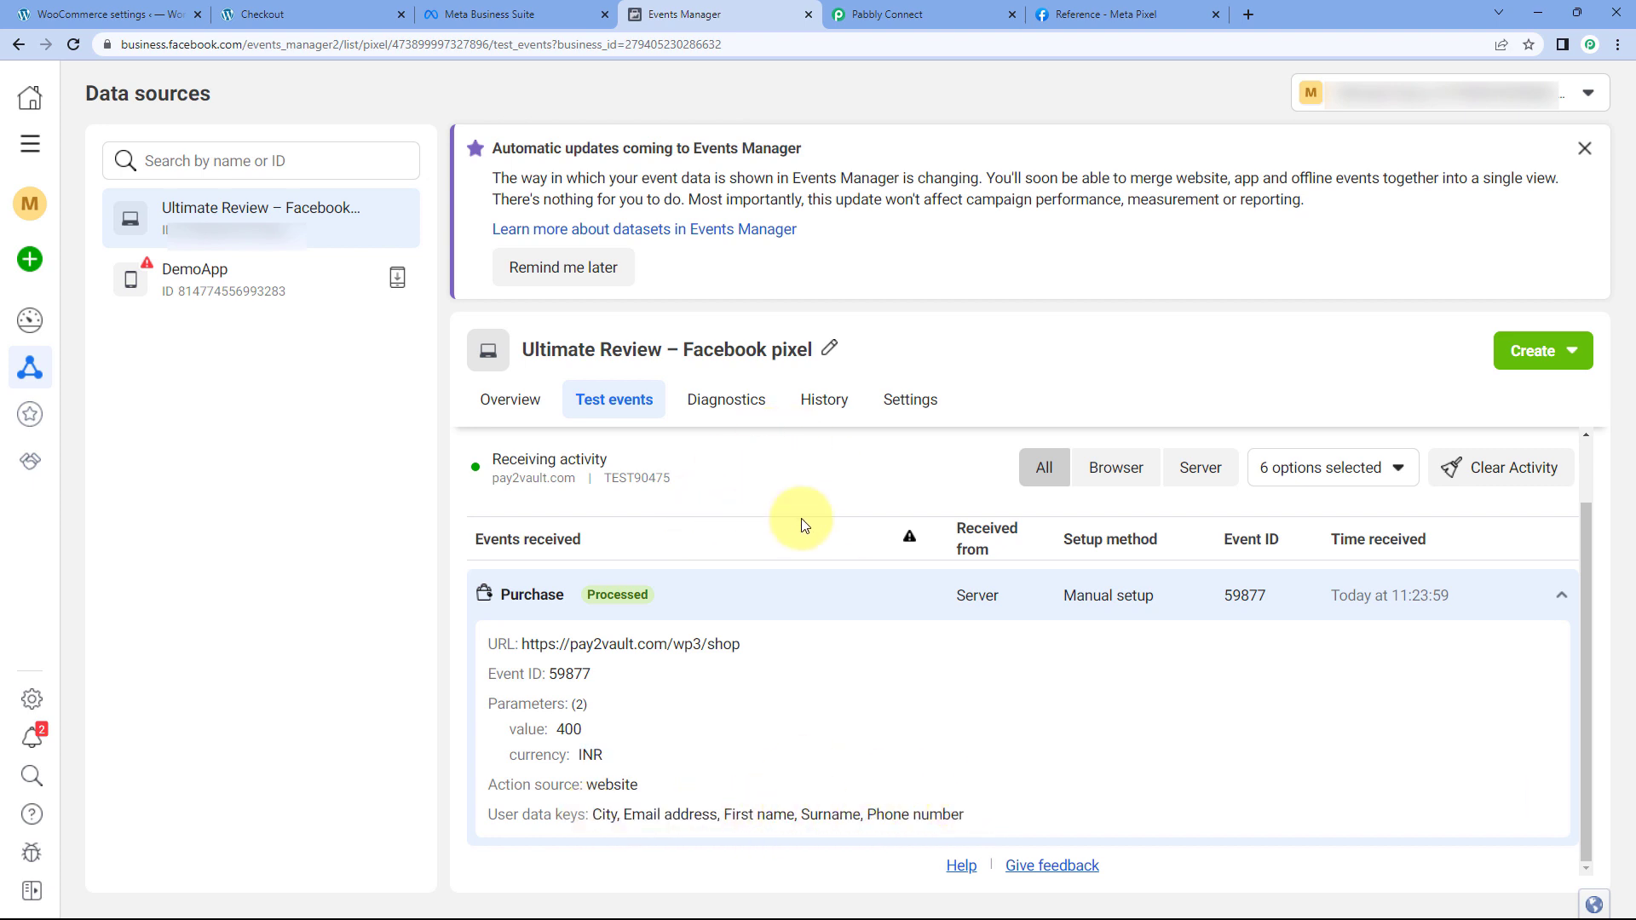
Return to the Pabbly Connect workflow and collapse its trigger and action steps, with a brief look back at the test event in Events Manager.
{"action": "left_click", "coordinate": [957, 7]}
{"action": "scroll", "coordinate": [1343, 331], "scroll_direction": "up", "scroll_amount": 10}
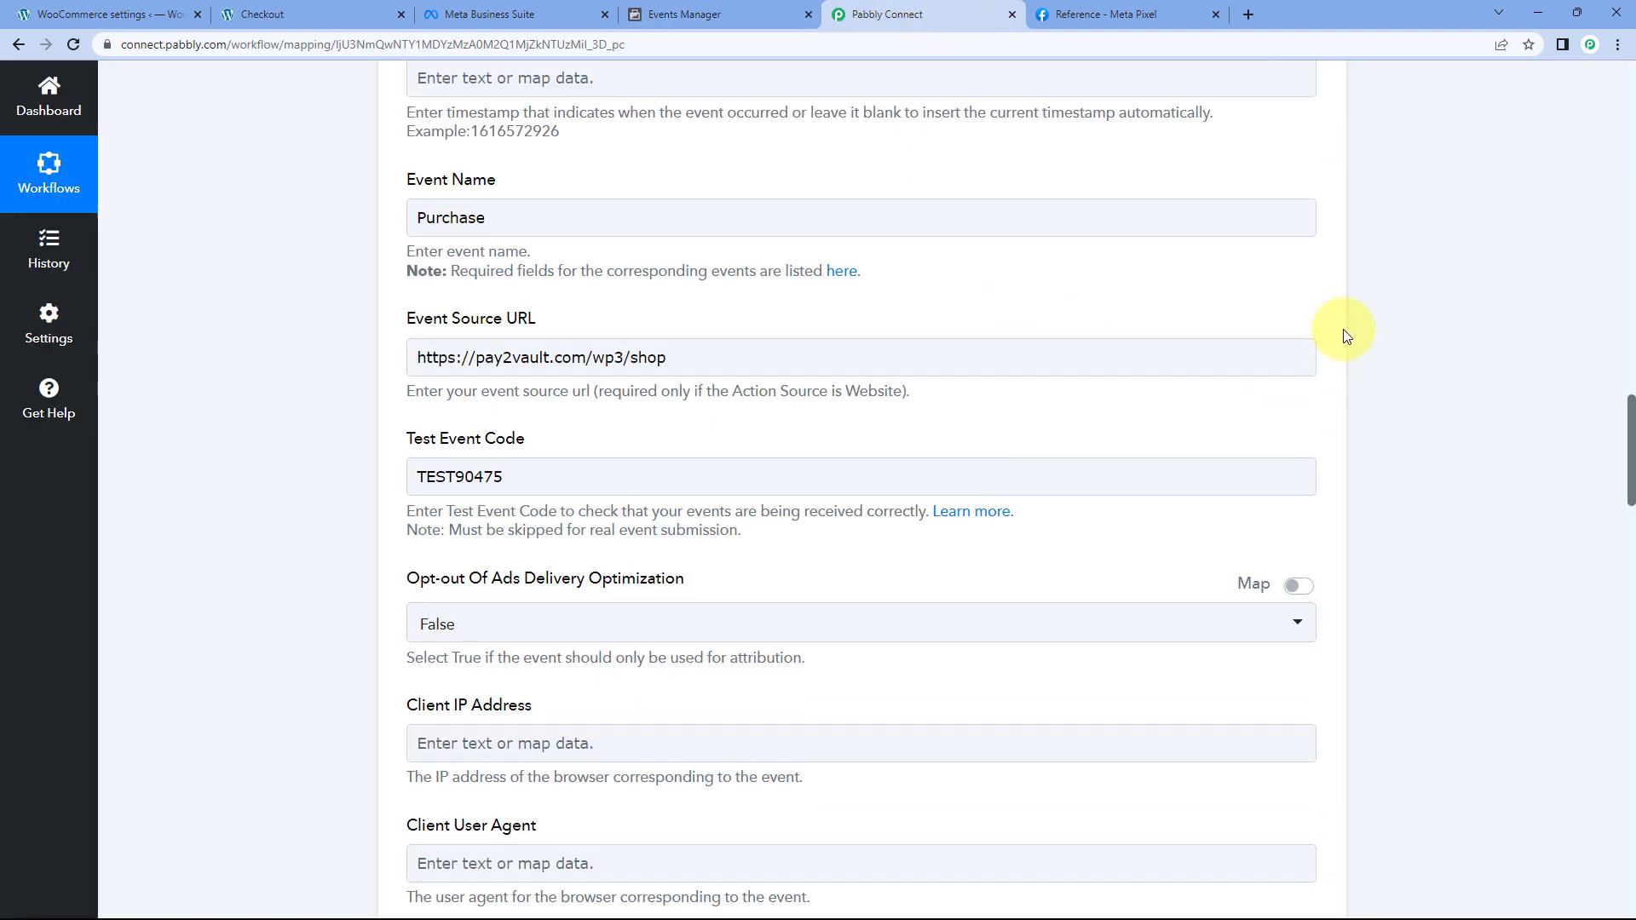
{"action": "scroll", "coordinate": [1343, 332], "scroll_direction": "up", "scroll_amount": 10}
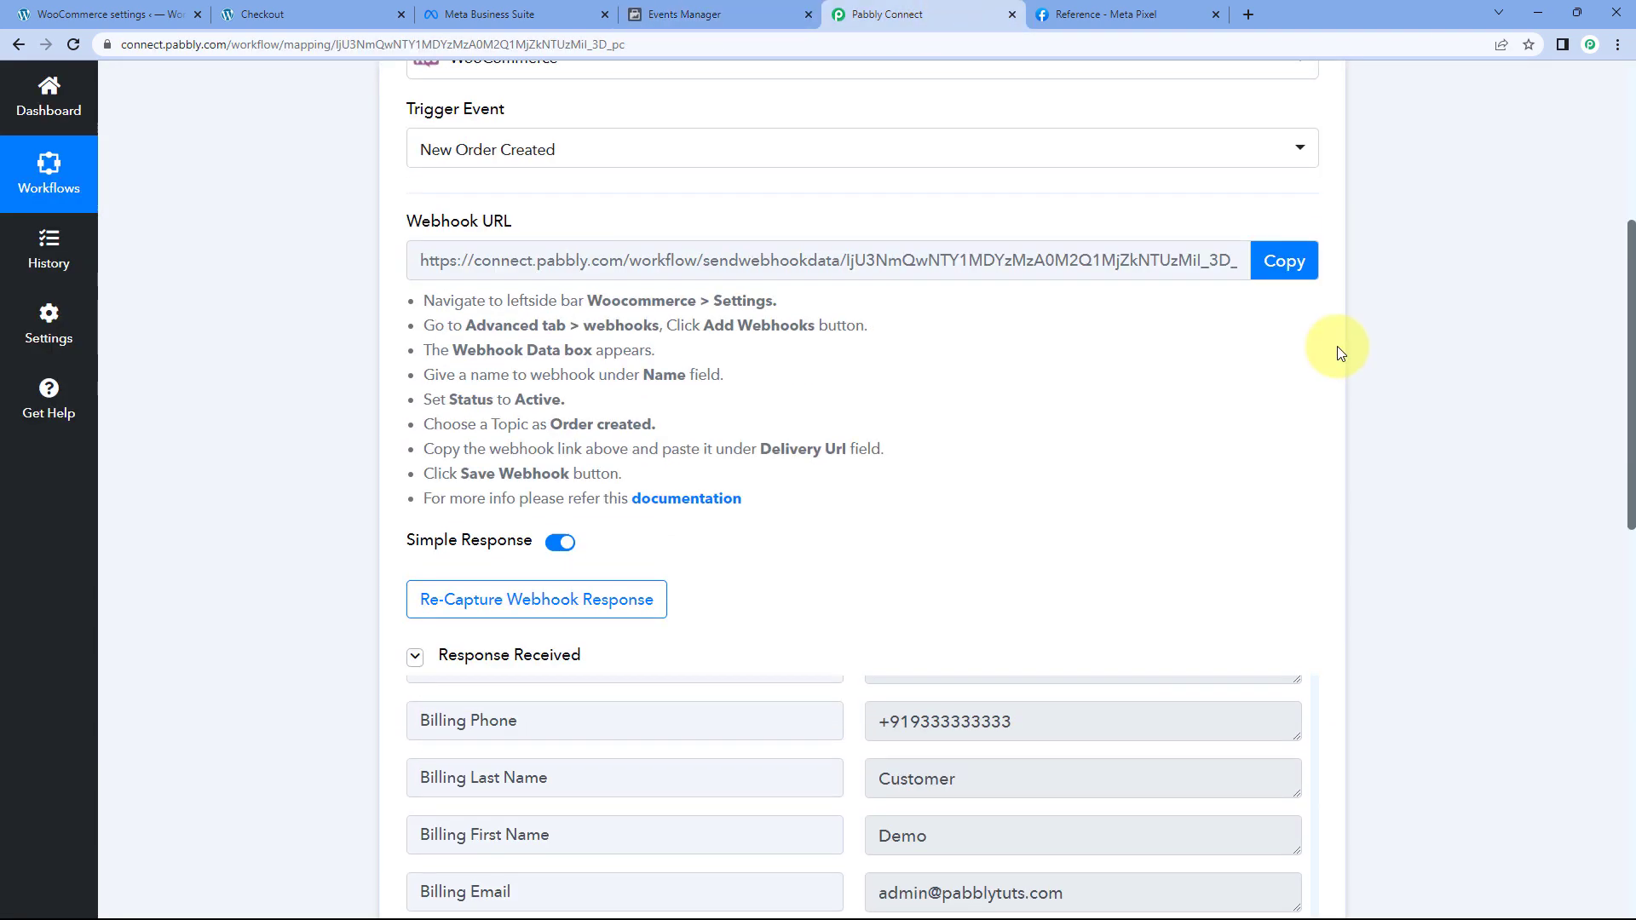
{"action": "scroll", "coordinate": [1336, 352], "scroll_direction": "up", "scroll_amount": 5}
{"action": "left_click", "coordinate": [1312, 359]}
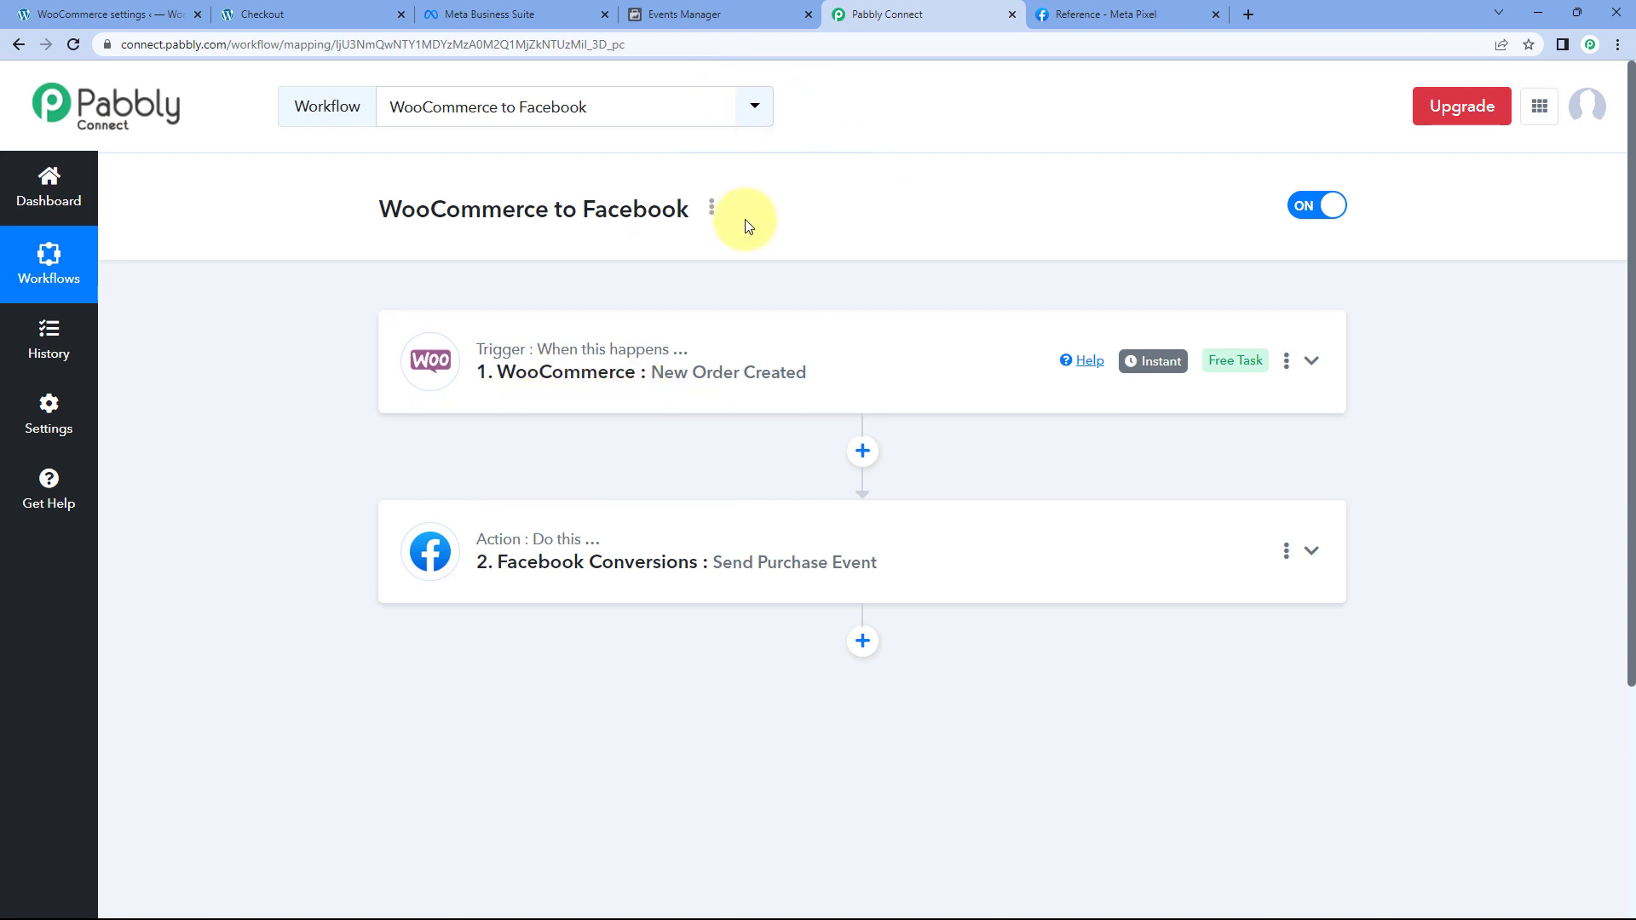
{"action": "left_click", "coordinate": [732, 10]}
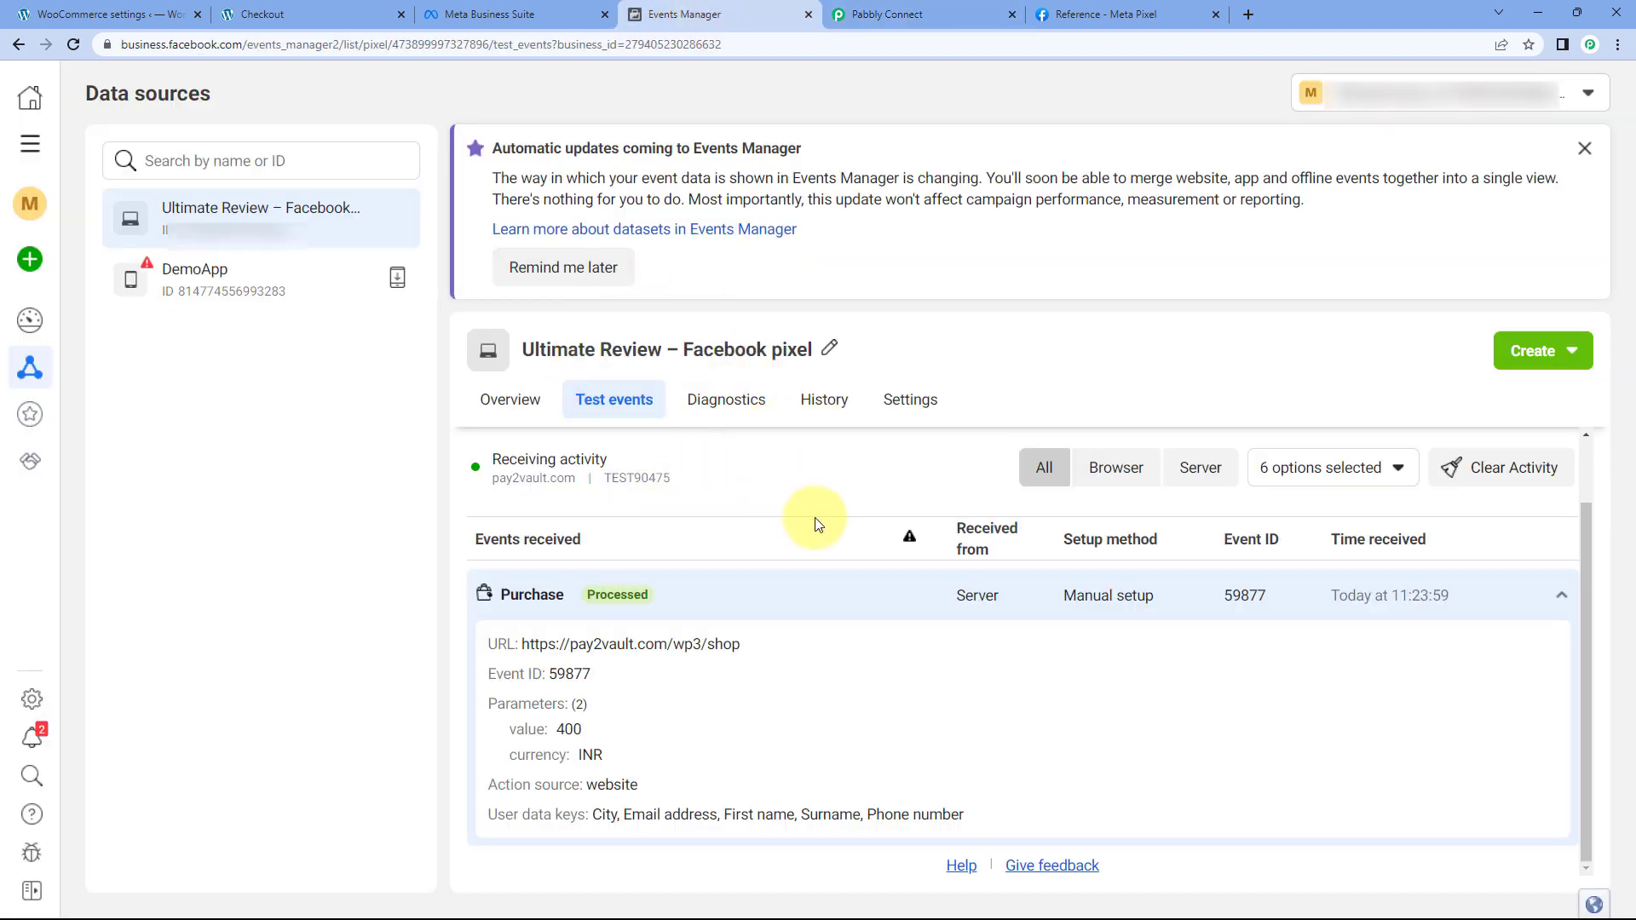
{"action": "left_click", "coordinate": [895, 13]}
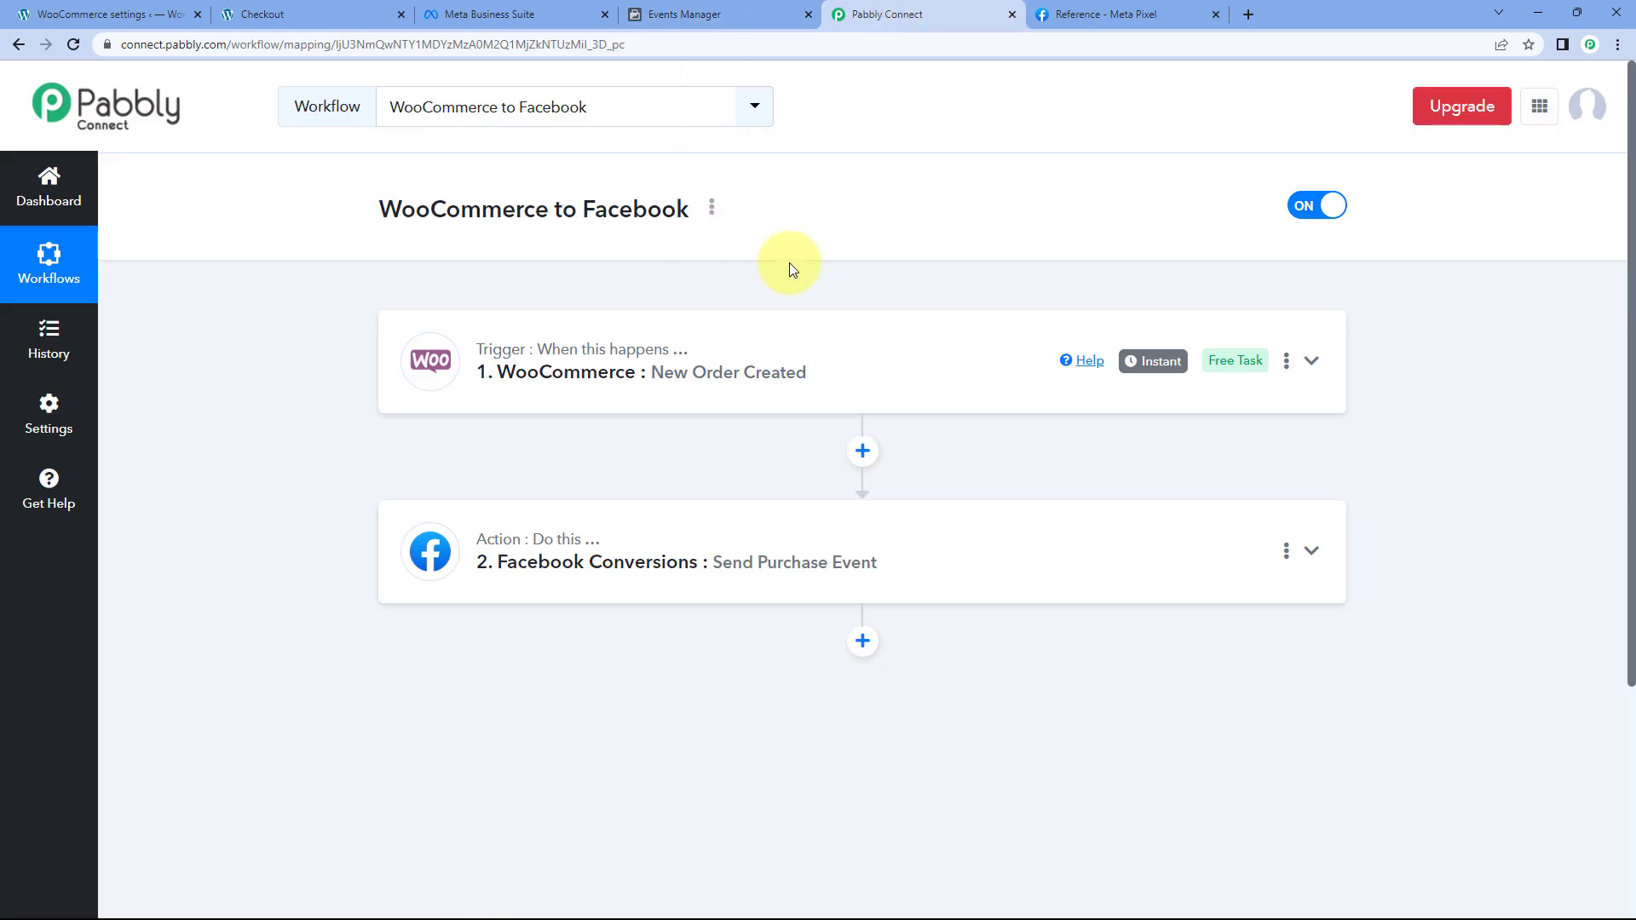
Go back from the store's order confirmation to the Shop page and add Pixel Mobile to the cart.
{"action": "left_click", "coordinate": [351, 5]}
{"action": "mouse_move", "coordinate": [34, 81]}
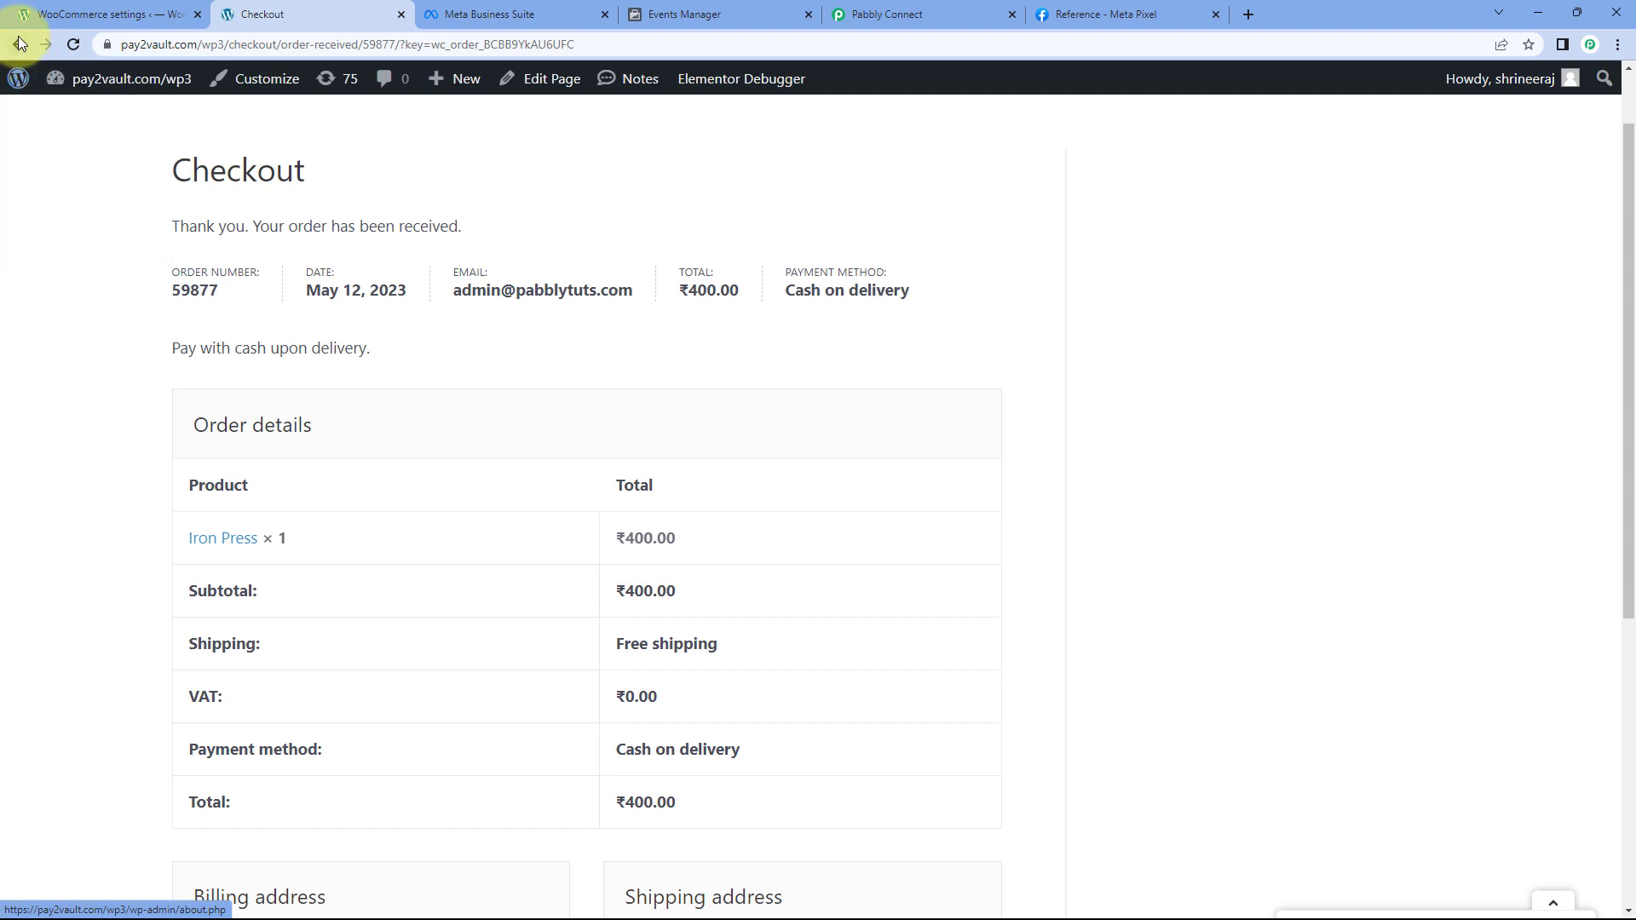
{"action": "left_click", "coordinate": [19, 44]}
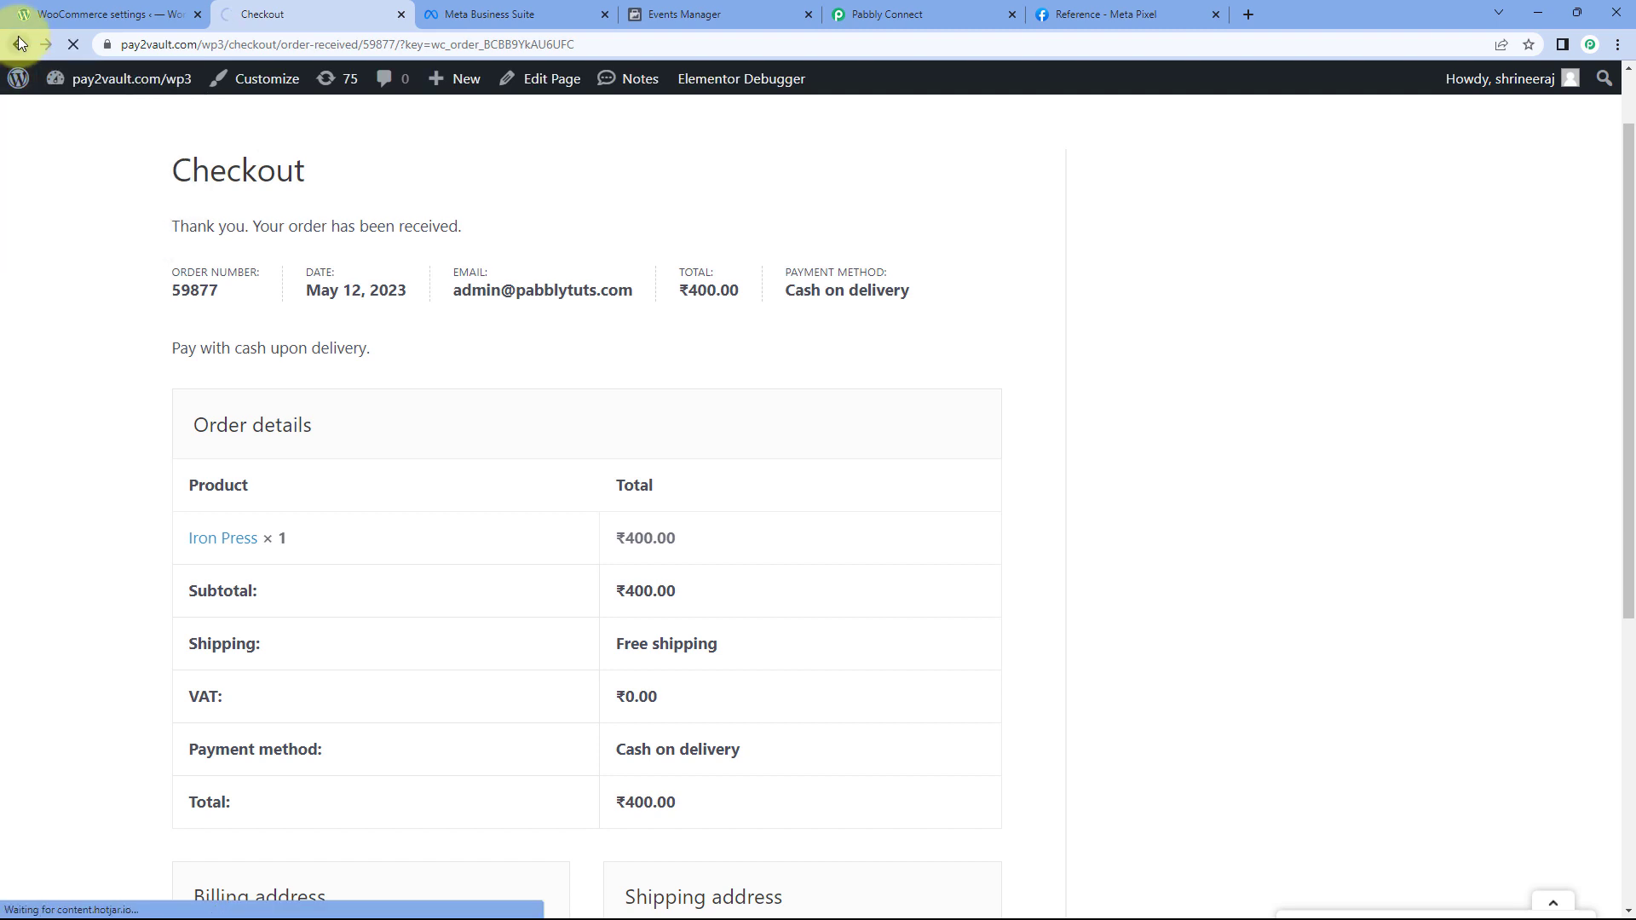
{"action": "left_click", "coordinate": [19, 43]}
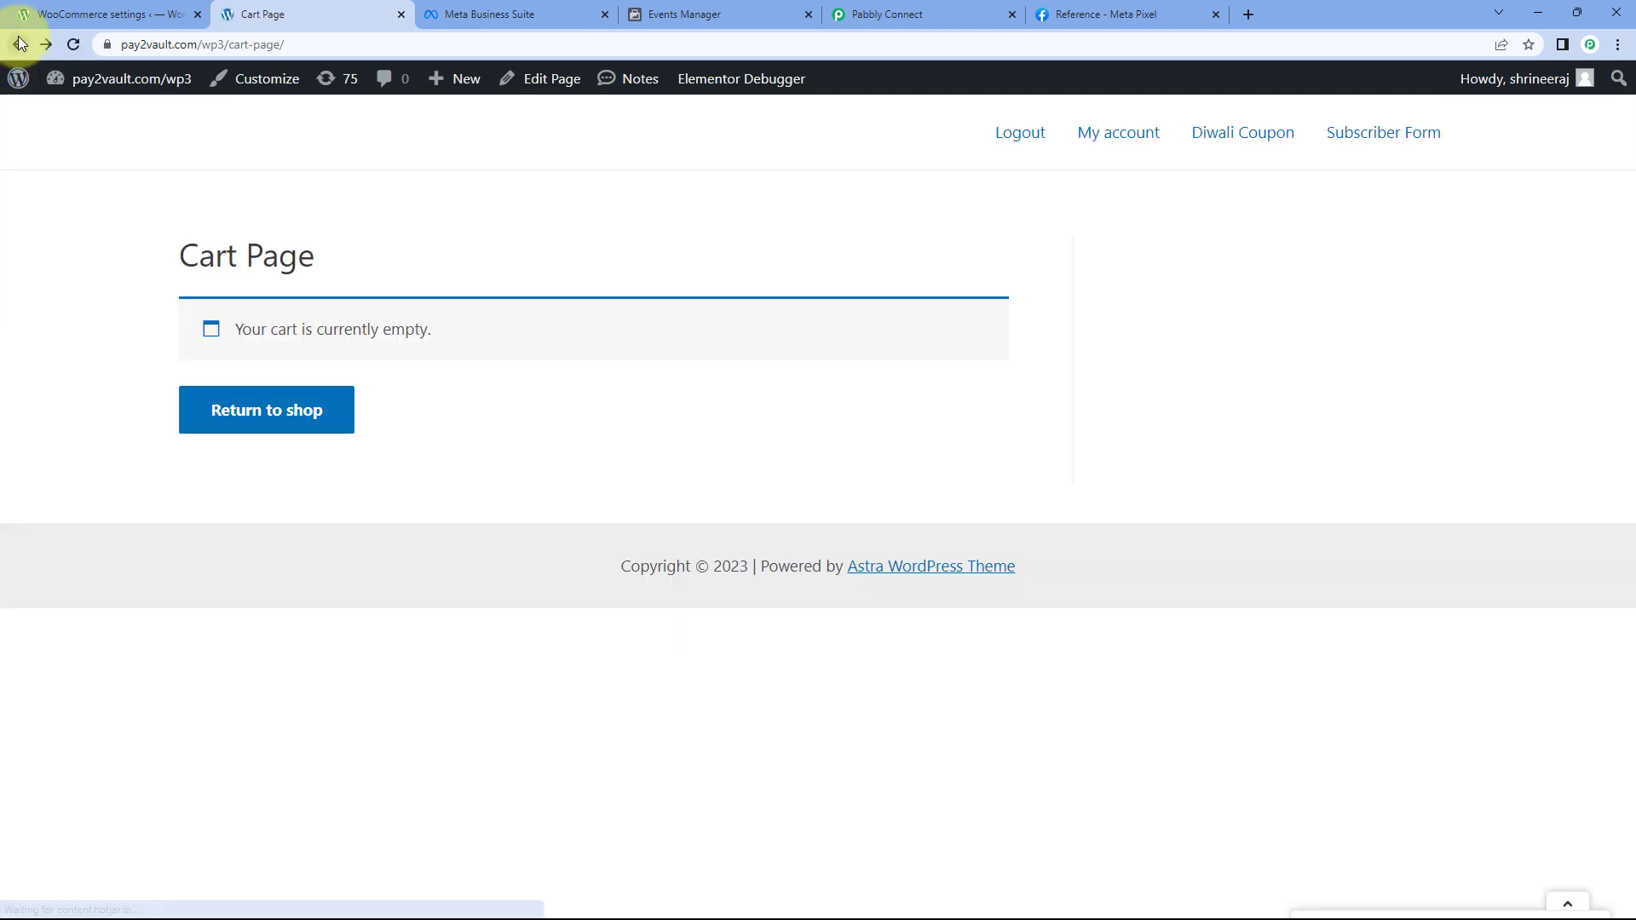
{"action": "scroll", "coordinate": [158, 322], "scroll_direction": "down", "scroll_amount": 2}
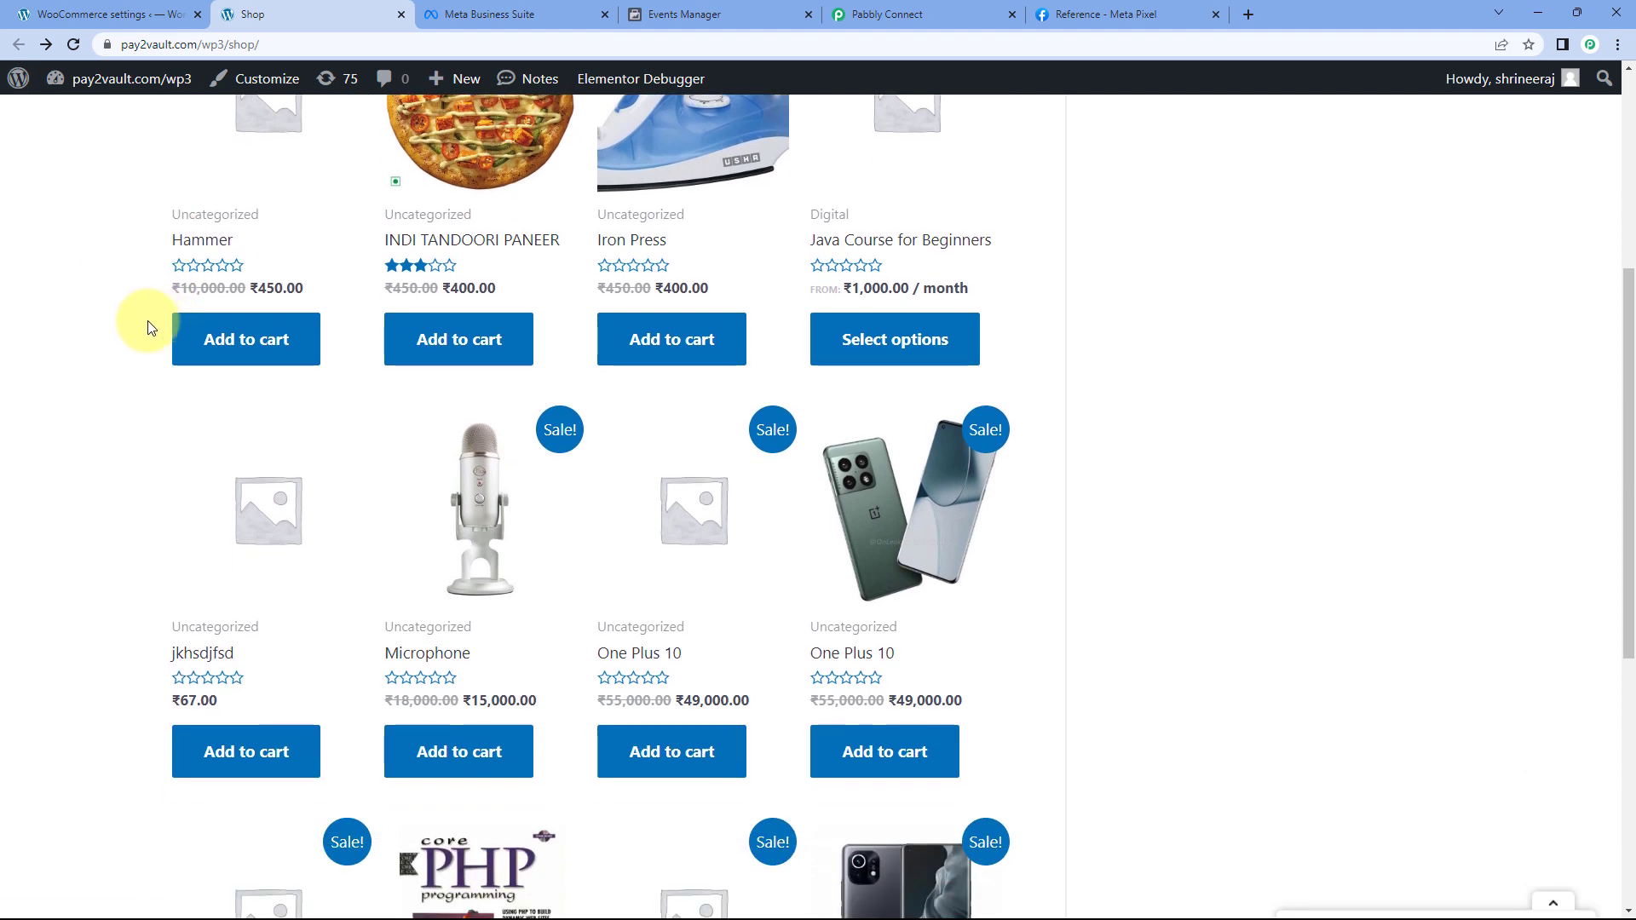
{"action": "scroll", "coordinate": [141, 332], "scroll_direction": "down", "scroll_amount": 6}
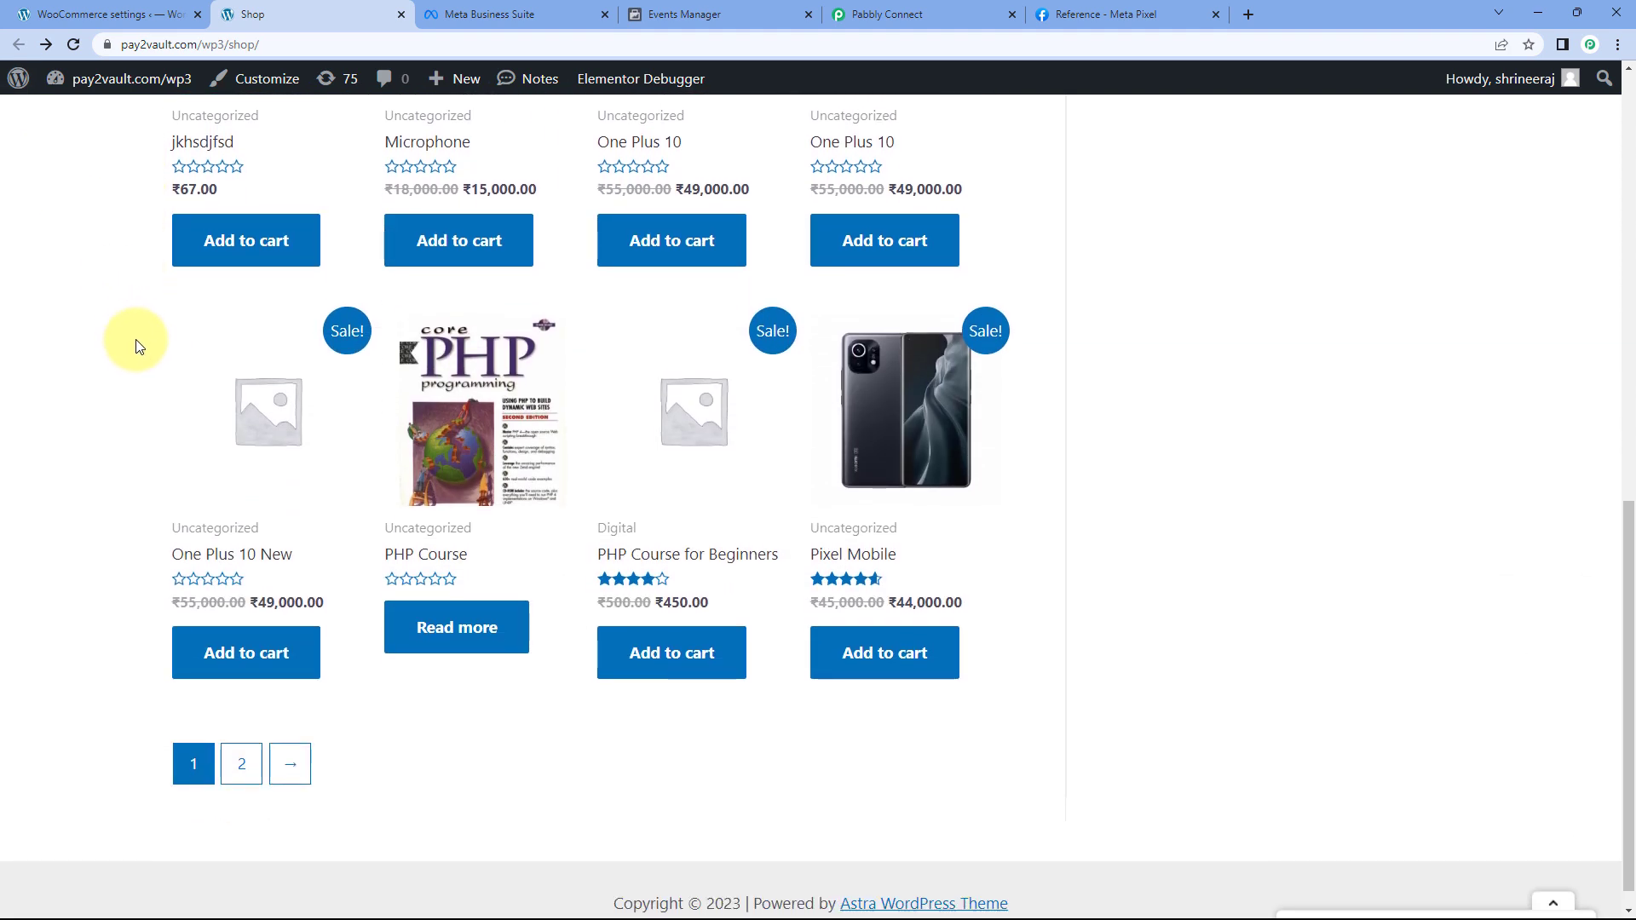
{"action": "scroll", "coordinate": [170, 400], "scroll_direction": "down", "scroll_amount": 1}
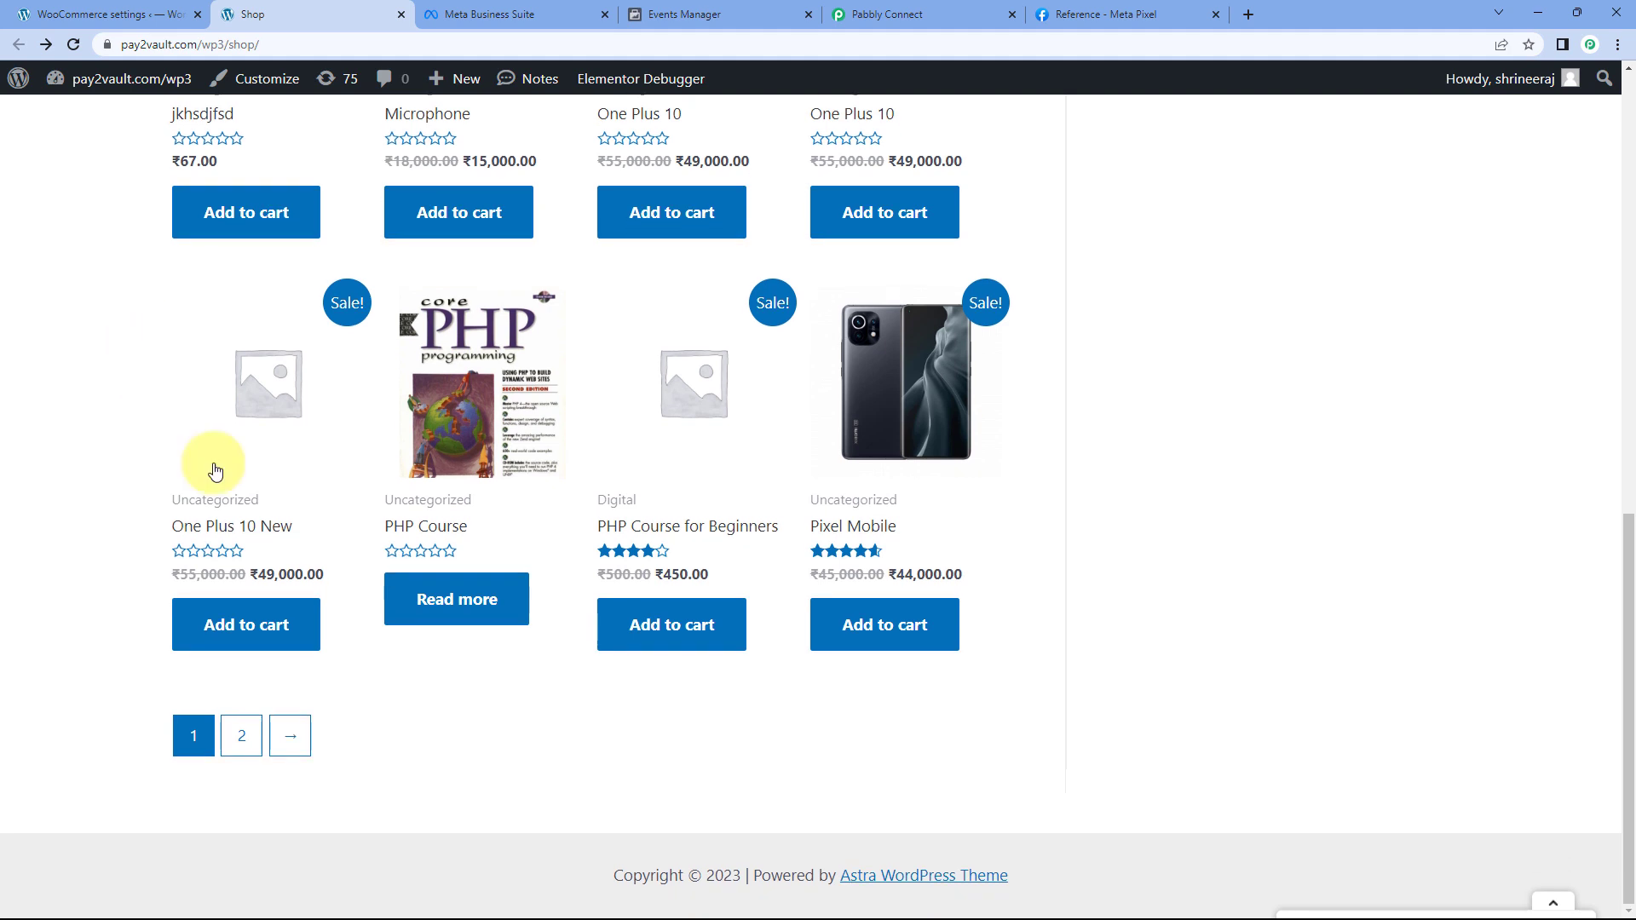
{"action": "left_click", "coordinate": [880, 637]}
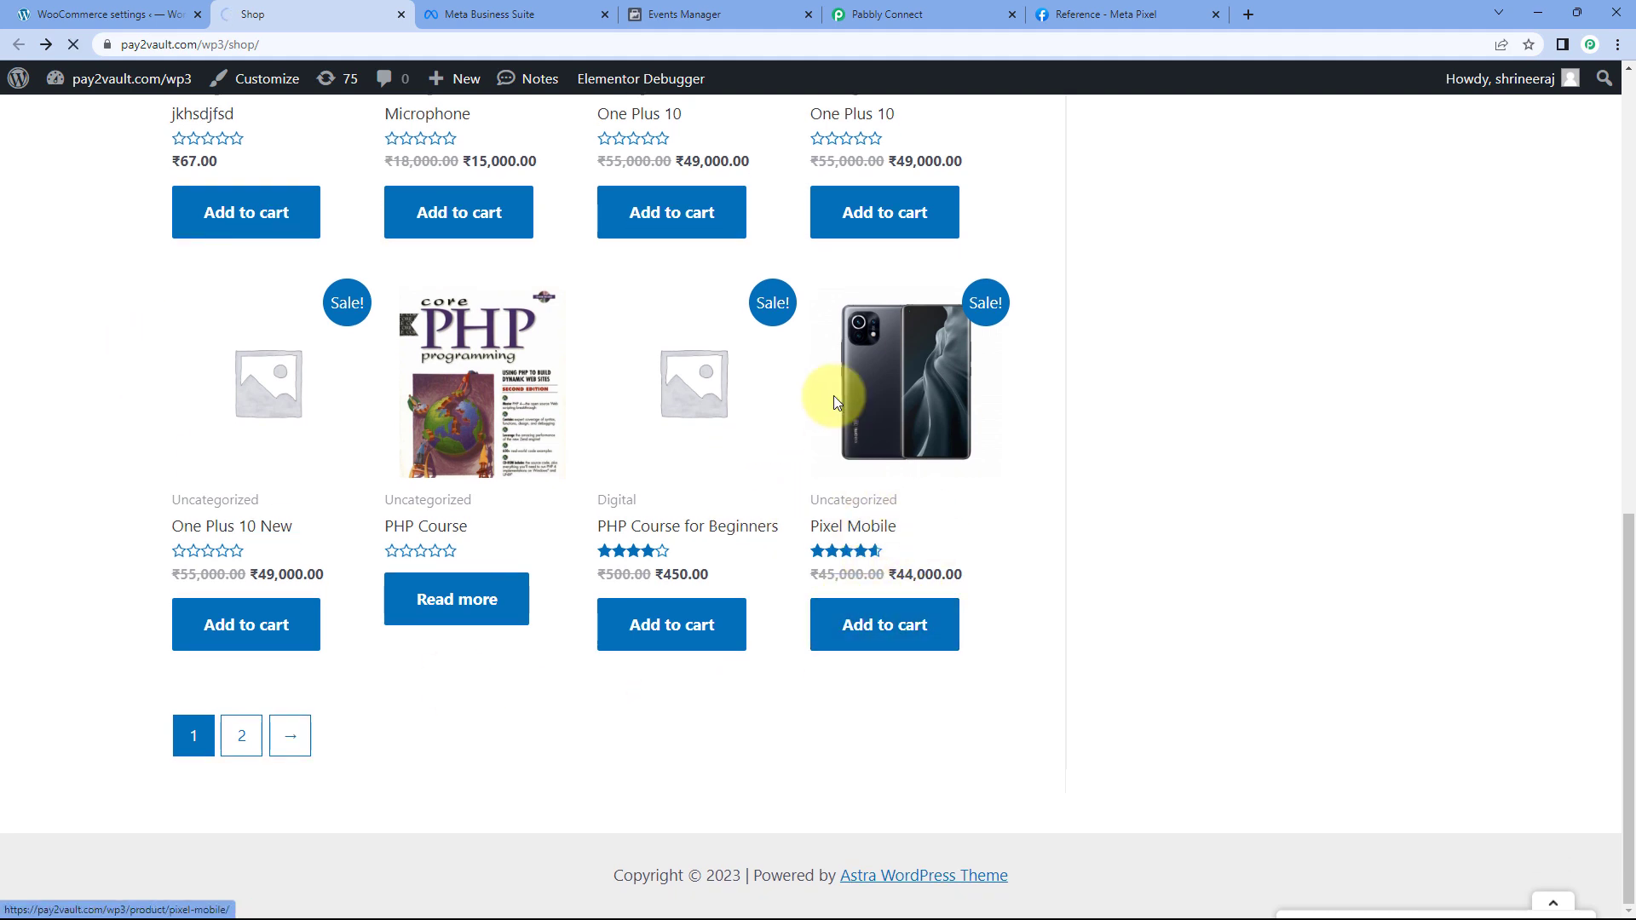
Proceed from the cart to checkout and check the Pixel Mobile order's total.
{"action": "scroll", "coordinate": [959, 478], "scroll_direction": "down", "scroll_amount": 4}
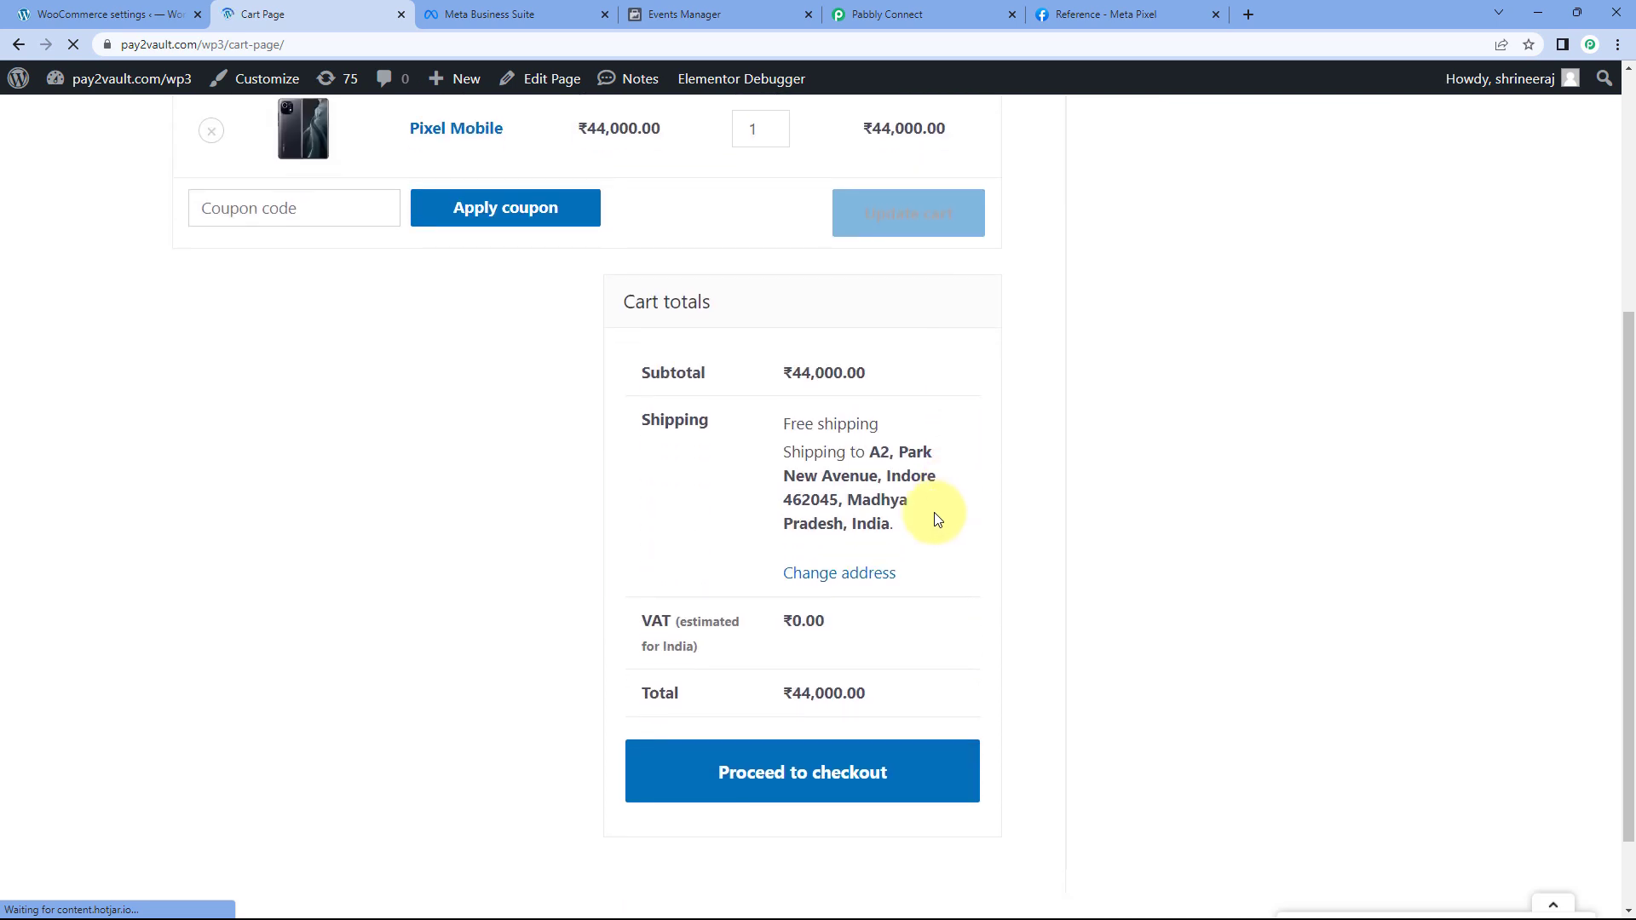
{"action": "left_click", "coordinate": [825, 771]}
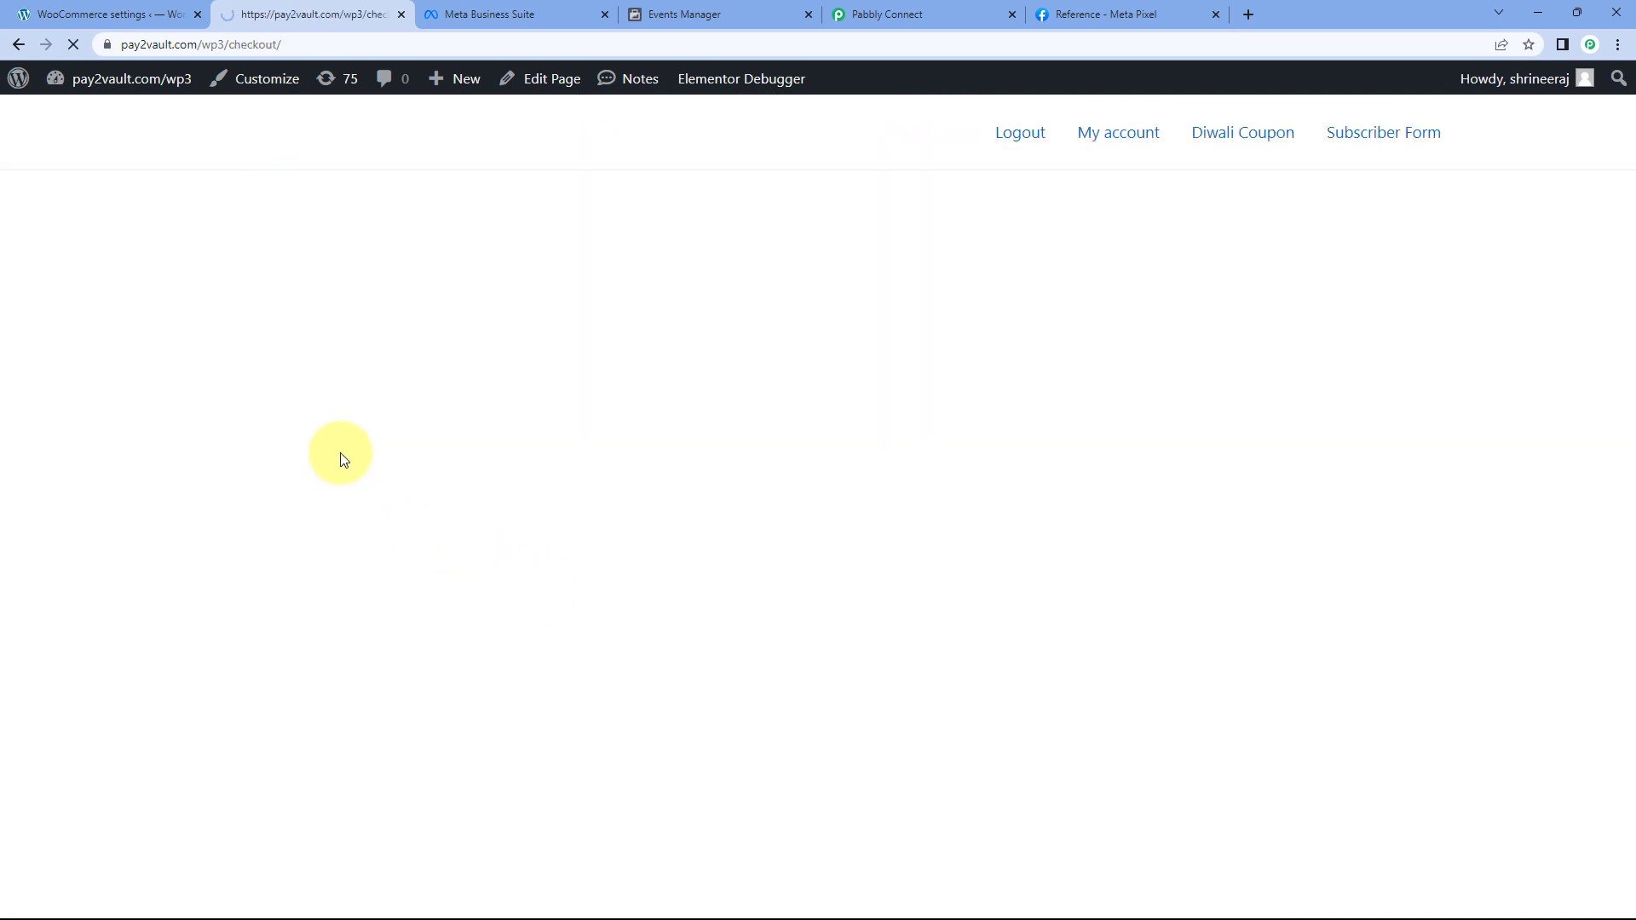
{"action": "scroll", "coordinate": [332, 447], "scroll_direction": "down", "scroll_amount": 2}
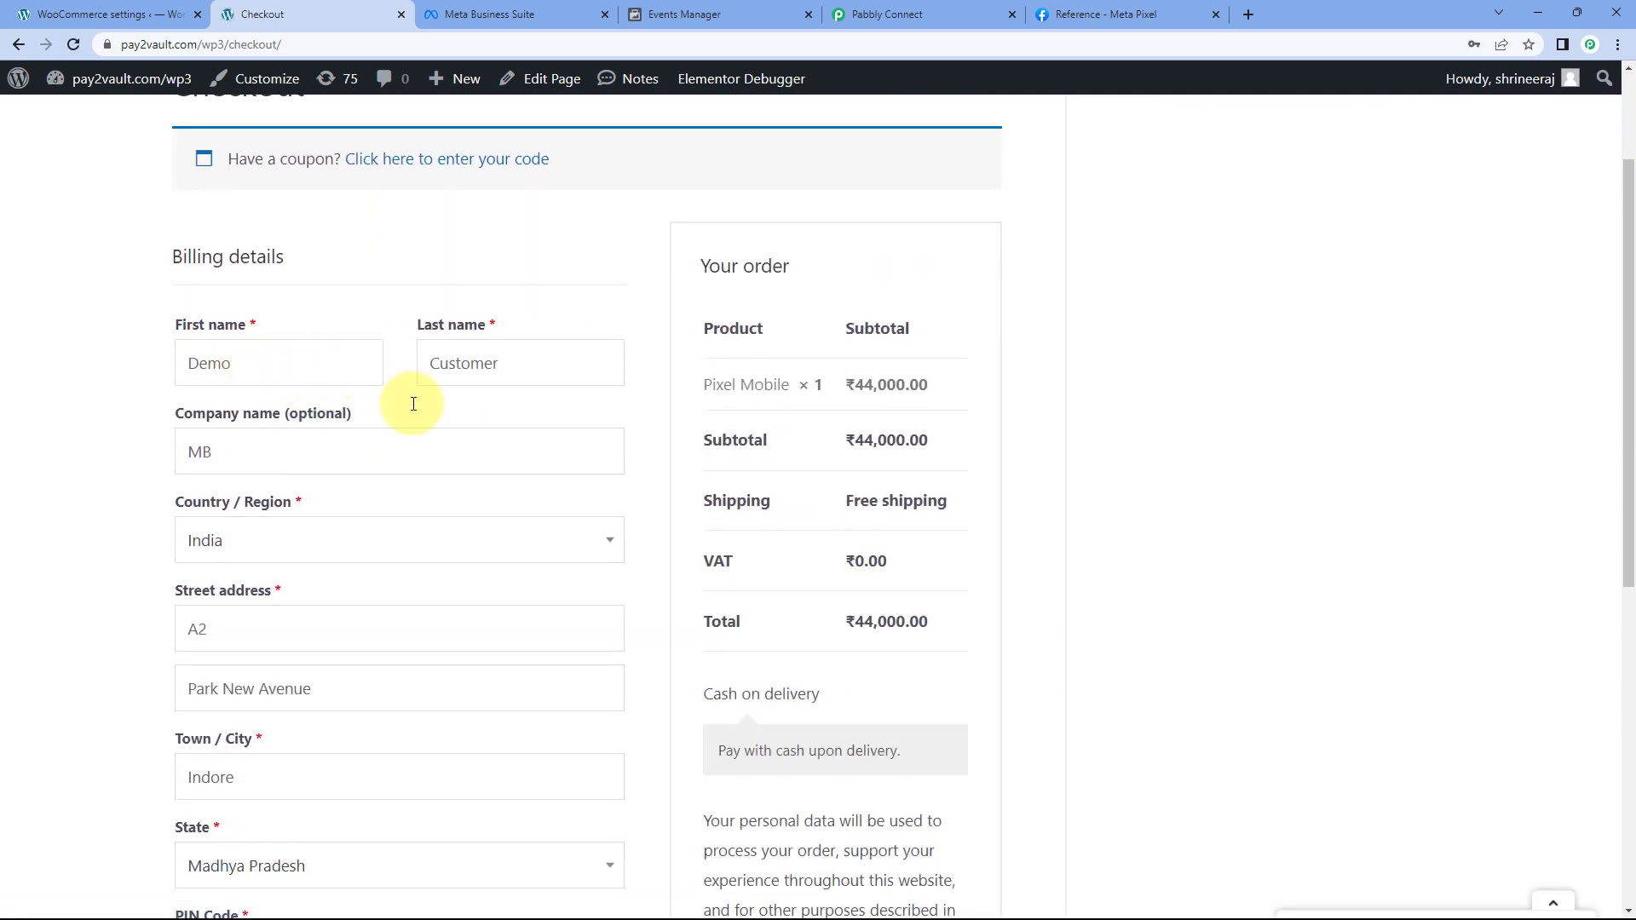
{"action": "left_click_drag", "start_coordinate": [853, 624], "coordinate": [924, 624]}
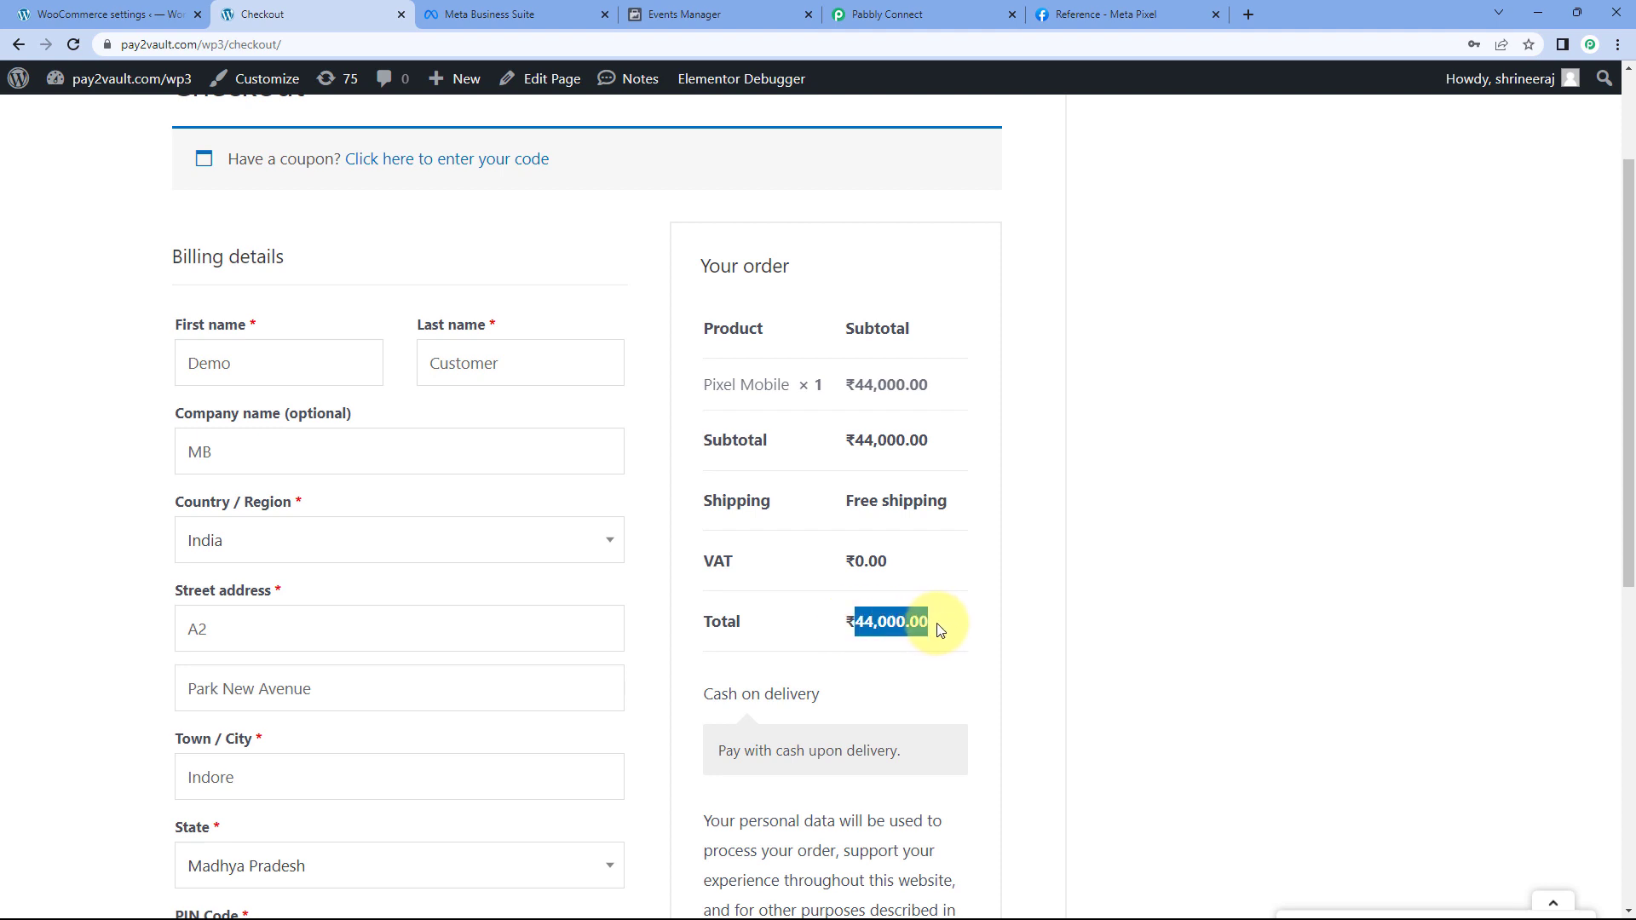
{"action": "left_click", "coordinate": [863, 632]}
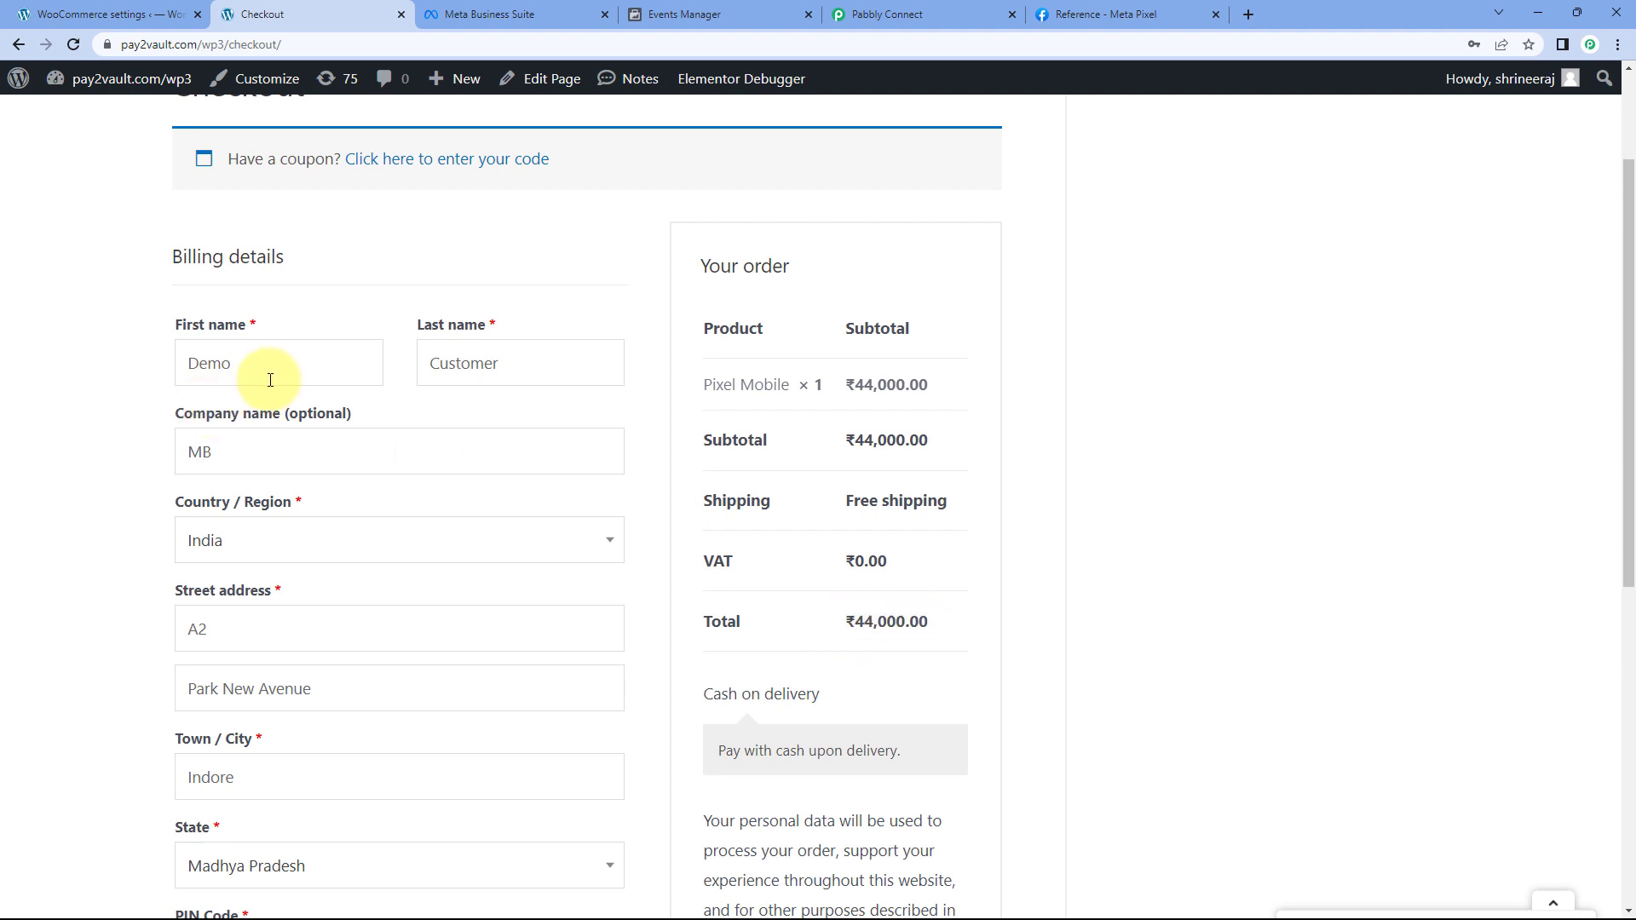
Replace the first and last name in the checkout billing details with the test customer's name.
{"action": "left_click_drag", "start_coordinate": [267, 372], "coordinate": [25, 409]}
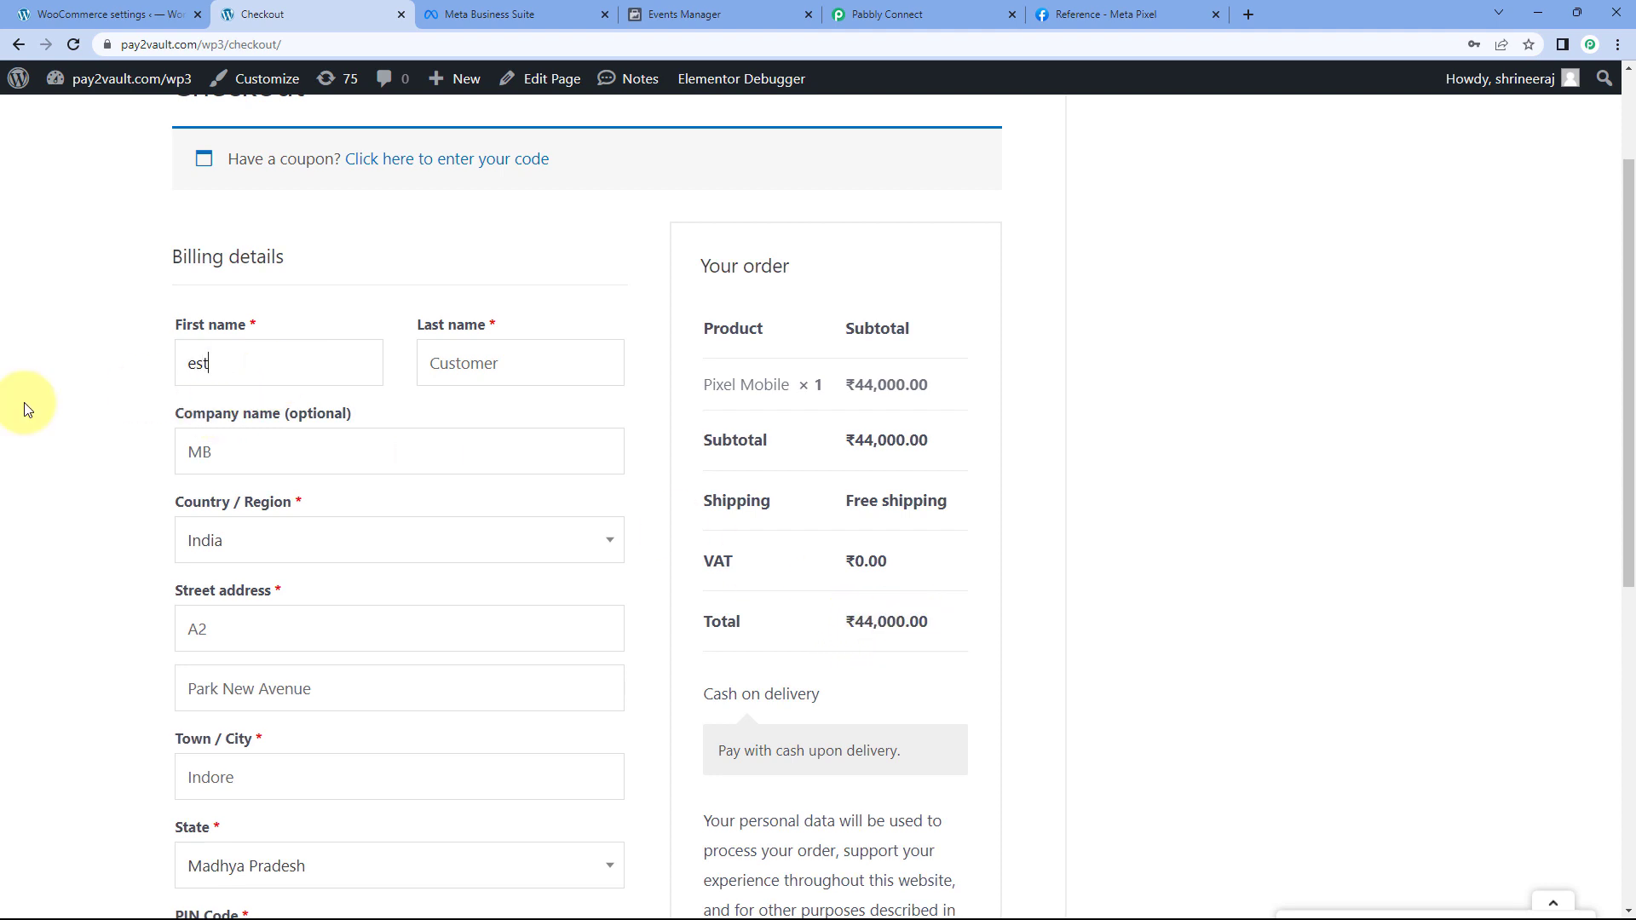
{"action": "type", "text": "Test"}
{"action": "key", "text": "Tab"}
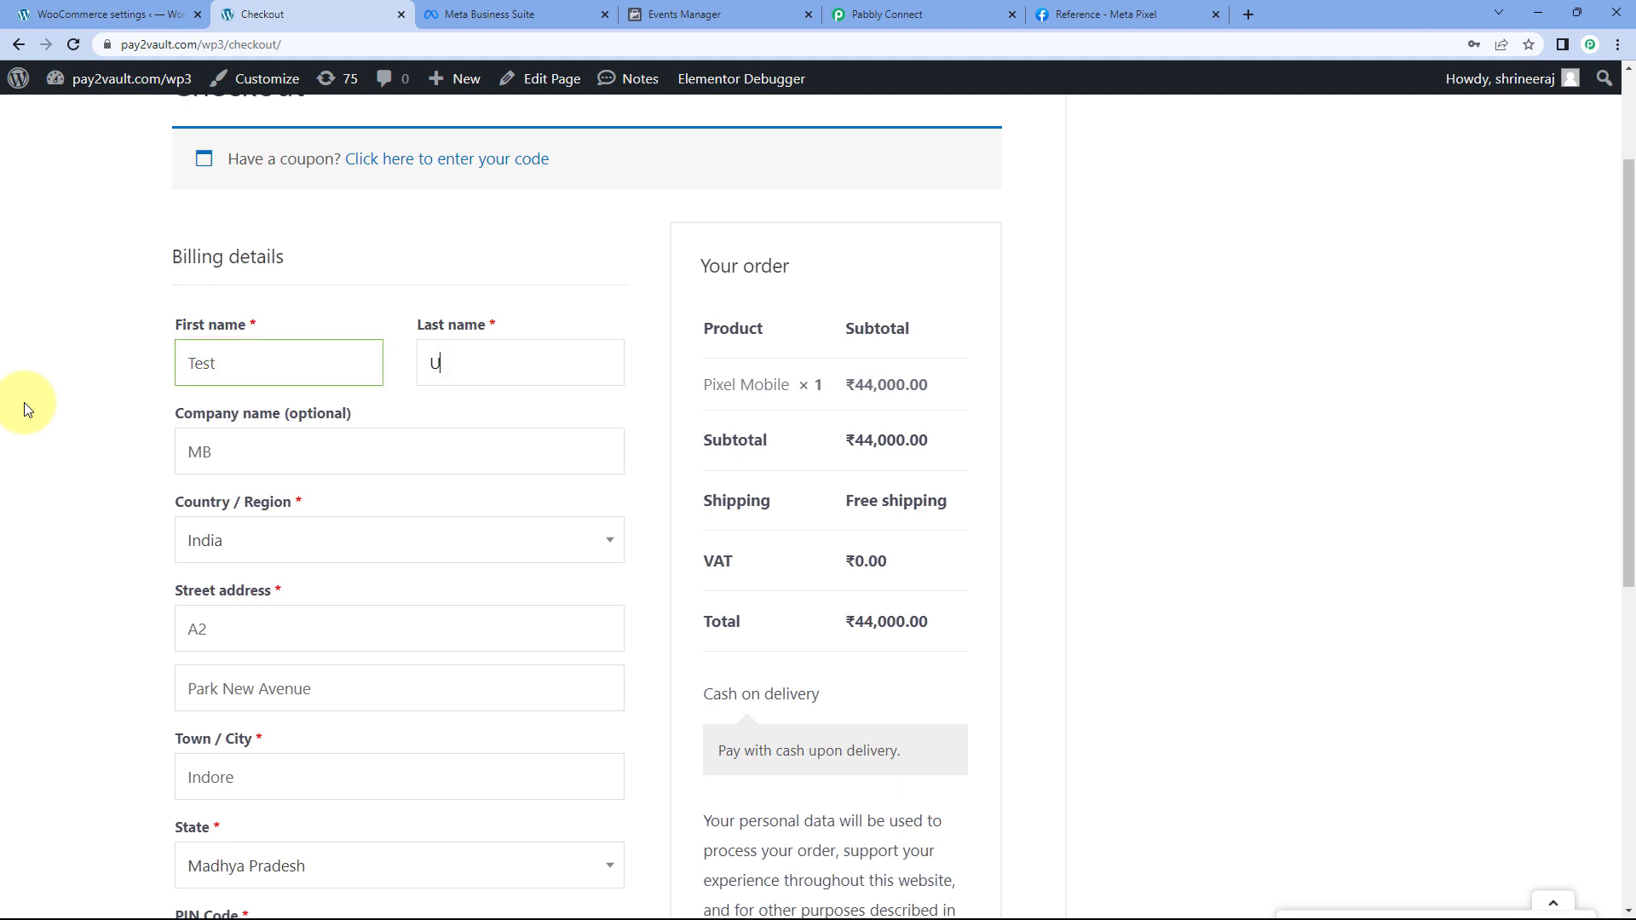
Replace the billing phone number and email address with the test customer's contact details.
{"action": "scroll", "coordinate": [274, 446], "scroll_direction": "down", "scroll_amount": 4}
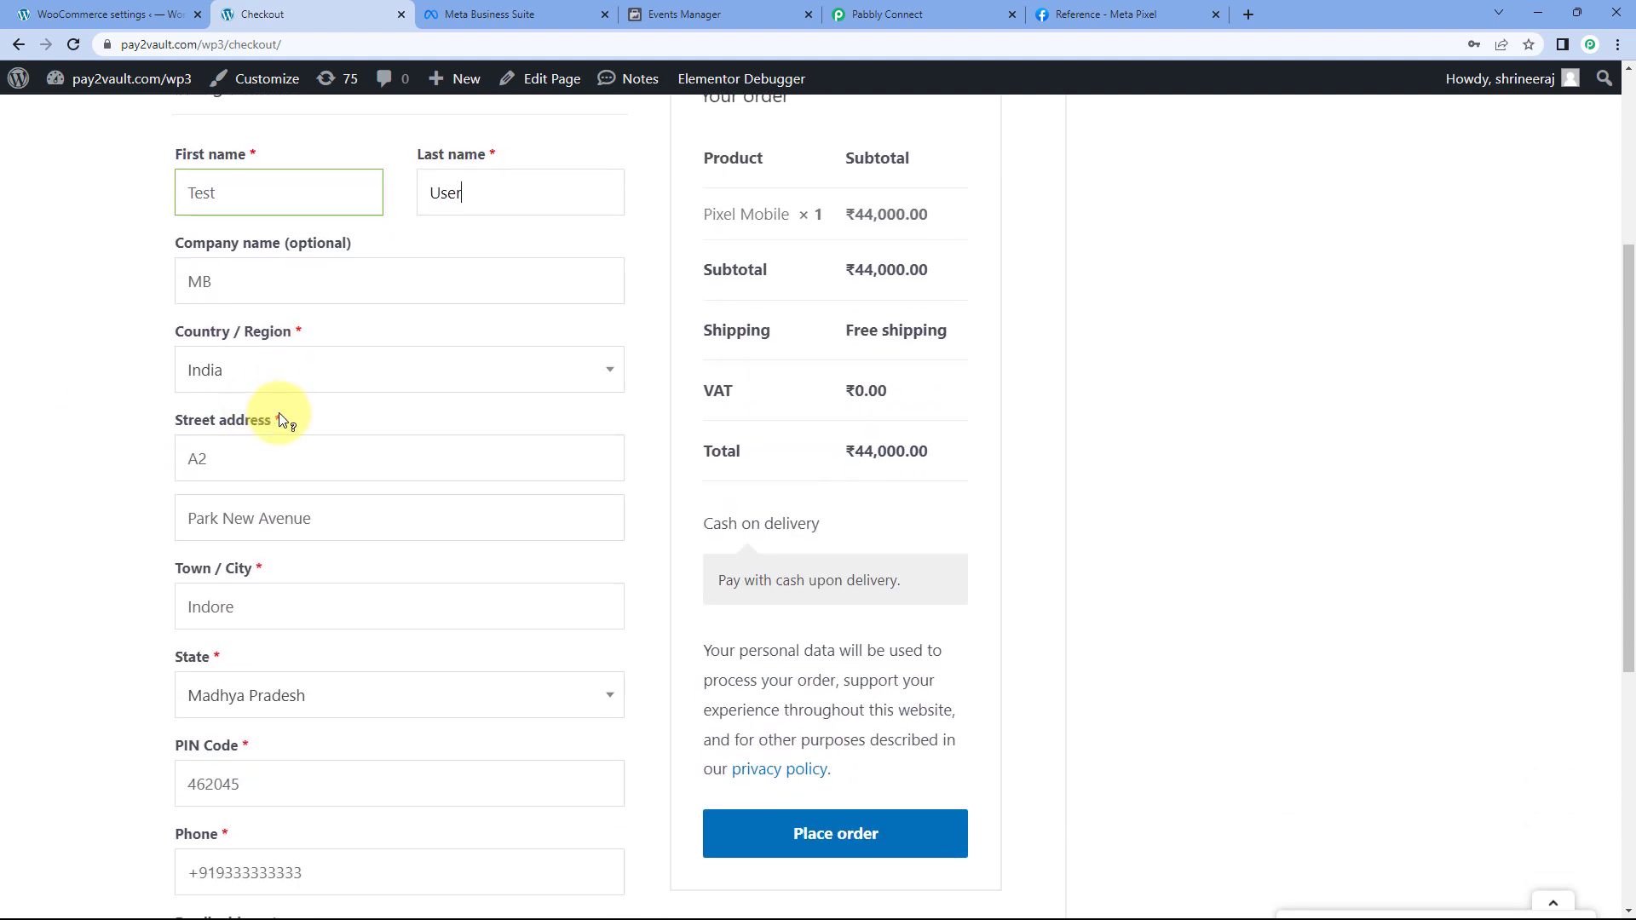
{"action": "left_click_drag", "start_coordinate": [303, 702], "coordinate": [216, 702]}
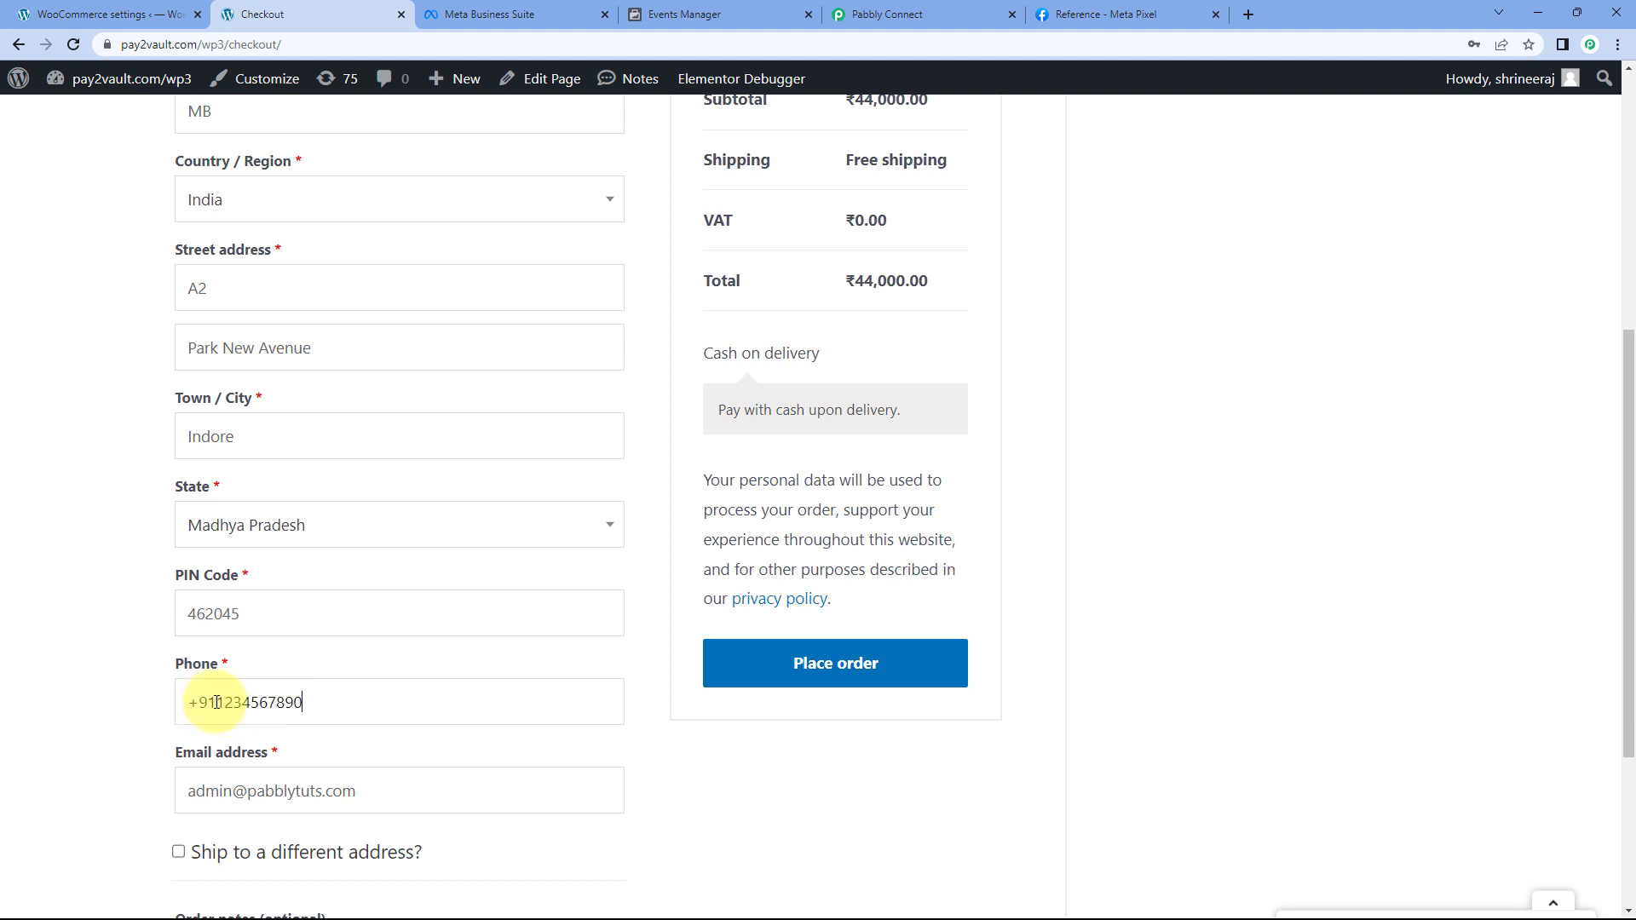
{"action": "double_click", "coordinate": [209, 792]}
{"action": "type", "text": "demo"}
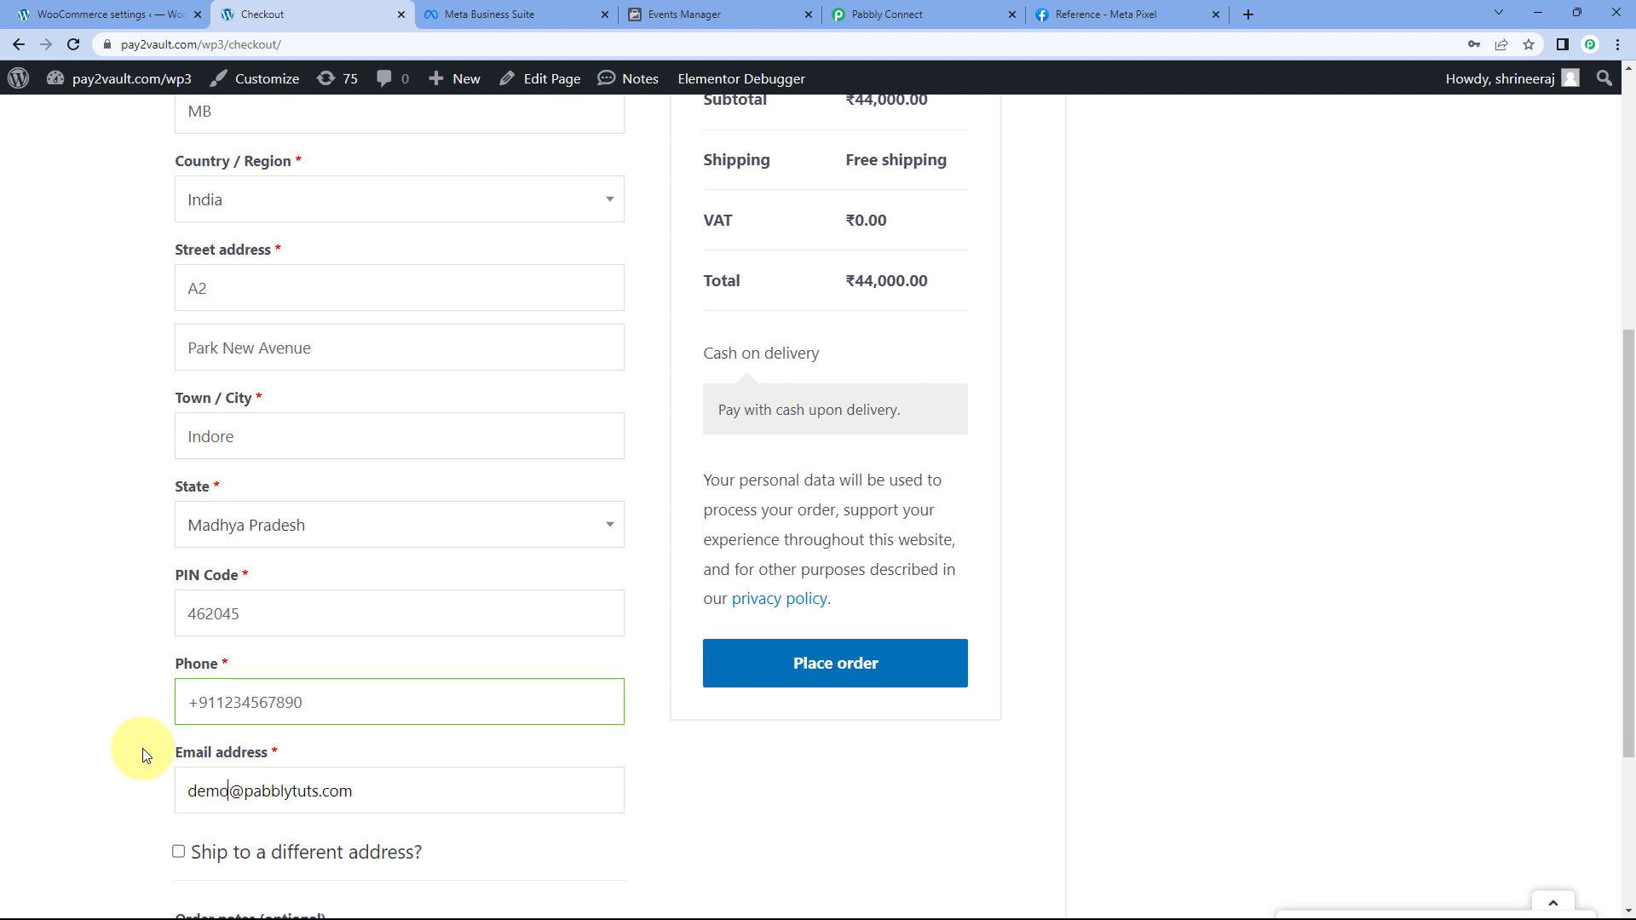
{"action": "left_click", "coordinate": [145, 755]}
Review the billing details and place the Pixel Mobile order with cash on delivery.
{"action": "scroll", "coordinate": [587, 221], "scroll_direction": "up", "scroll_amount": 2}
{"action": "scroll", "coordinate": [641, 332], "scroll_direction": "down", "scroll_amount": 1}
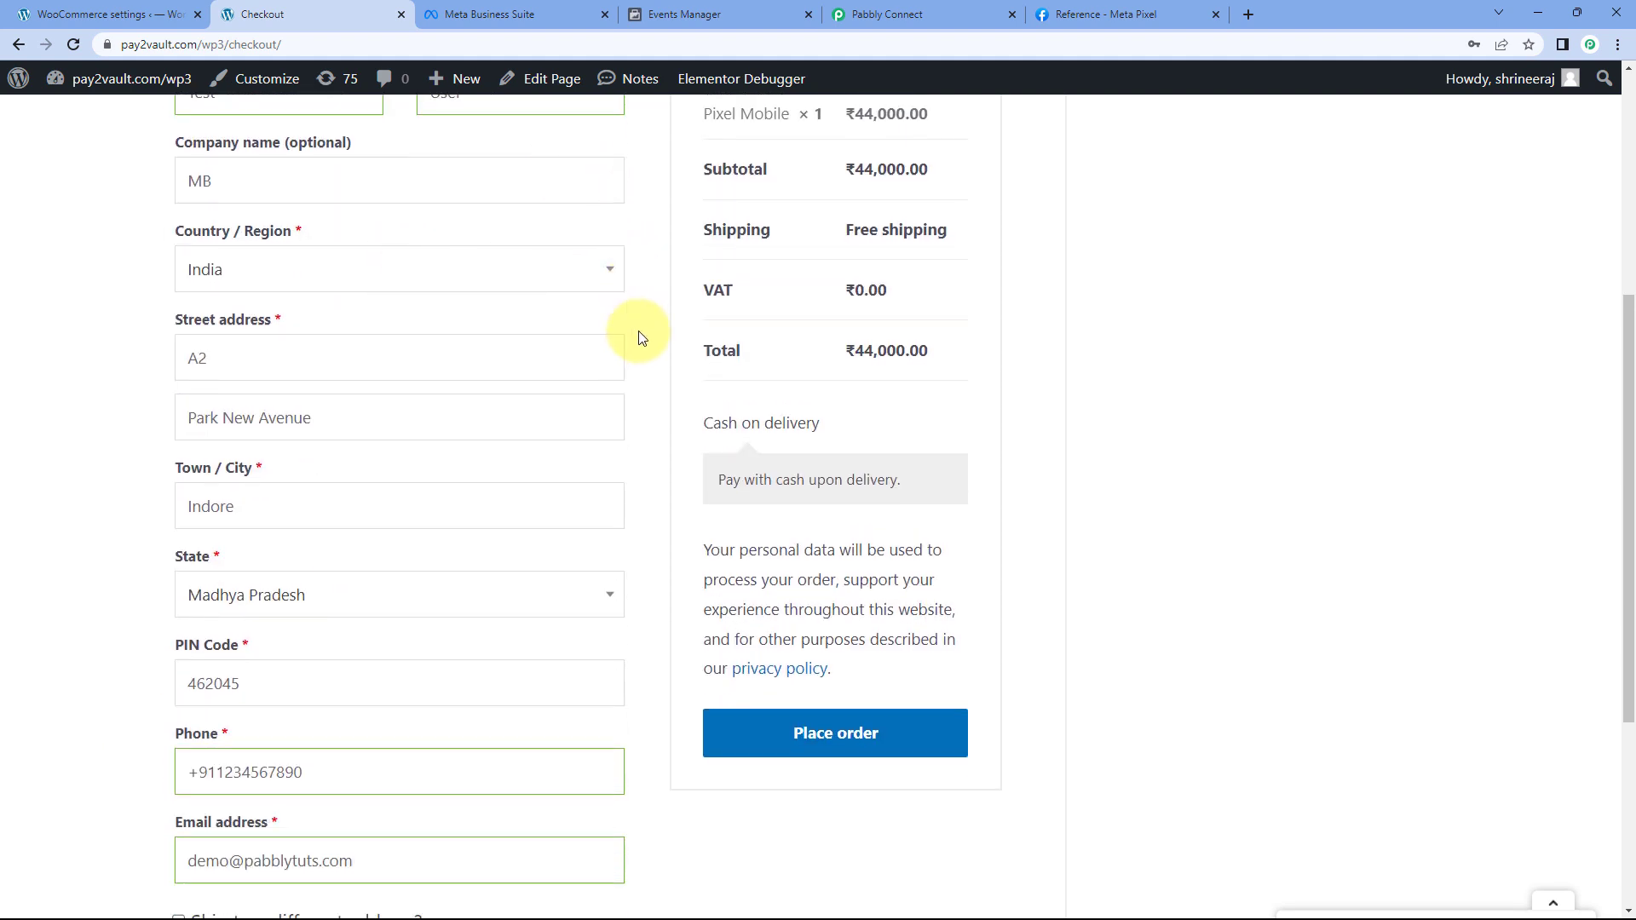
{"action": "scroll", "coordinate": [641, 338], "scroll_direction": "down", "scroll_amount": 2}
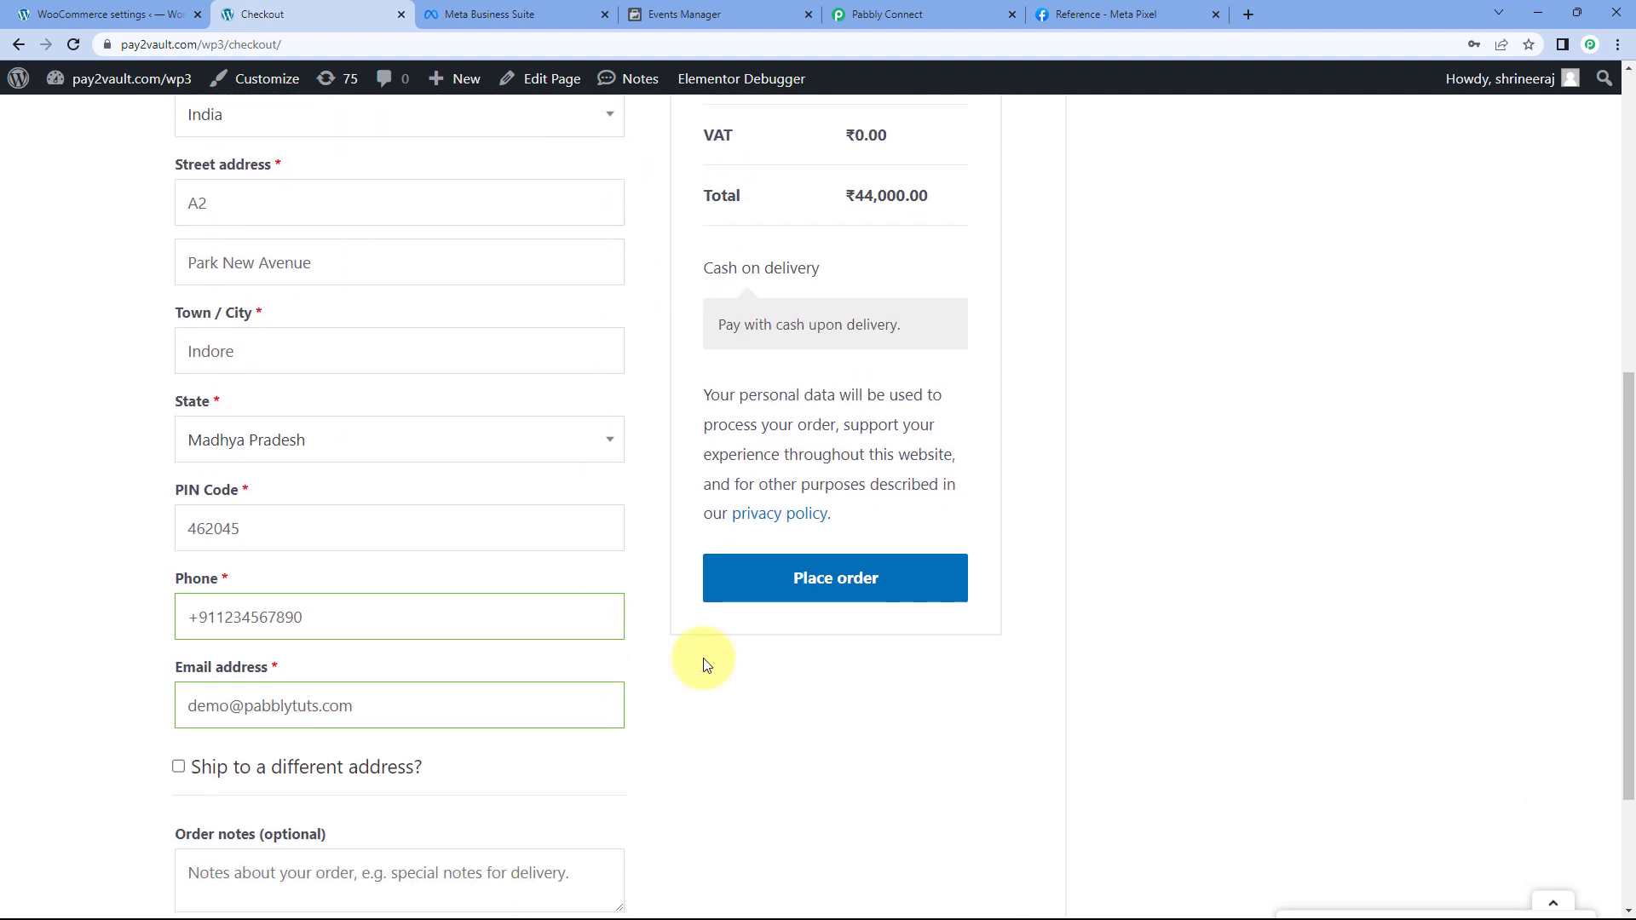
{"action": "left_click", "coordinate": [916, 589]}
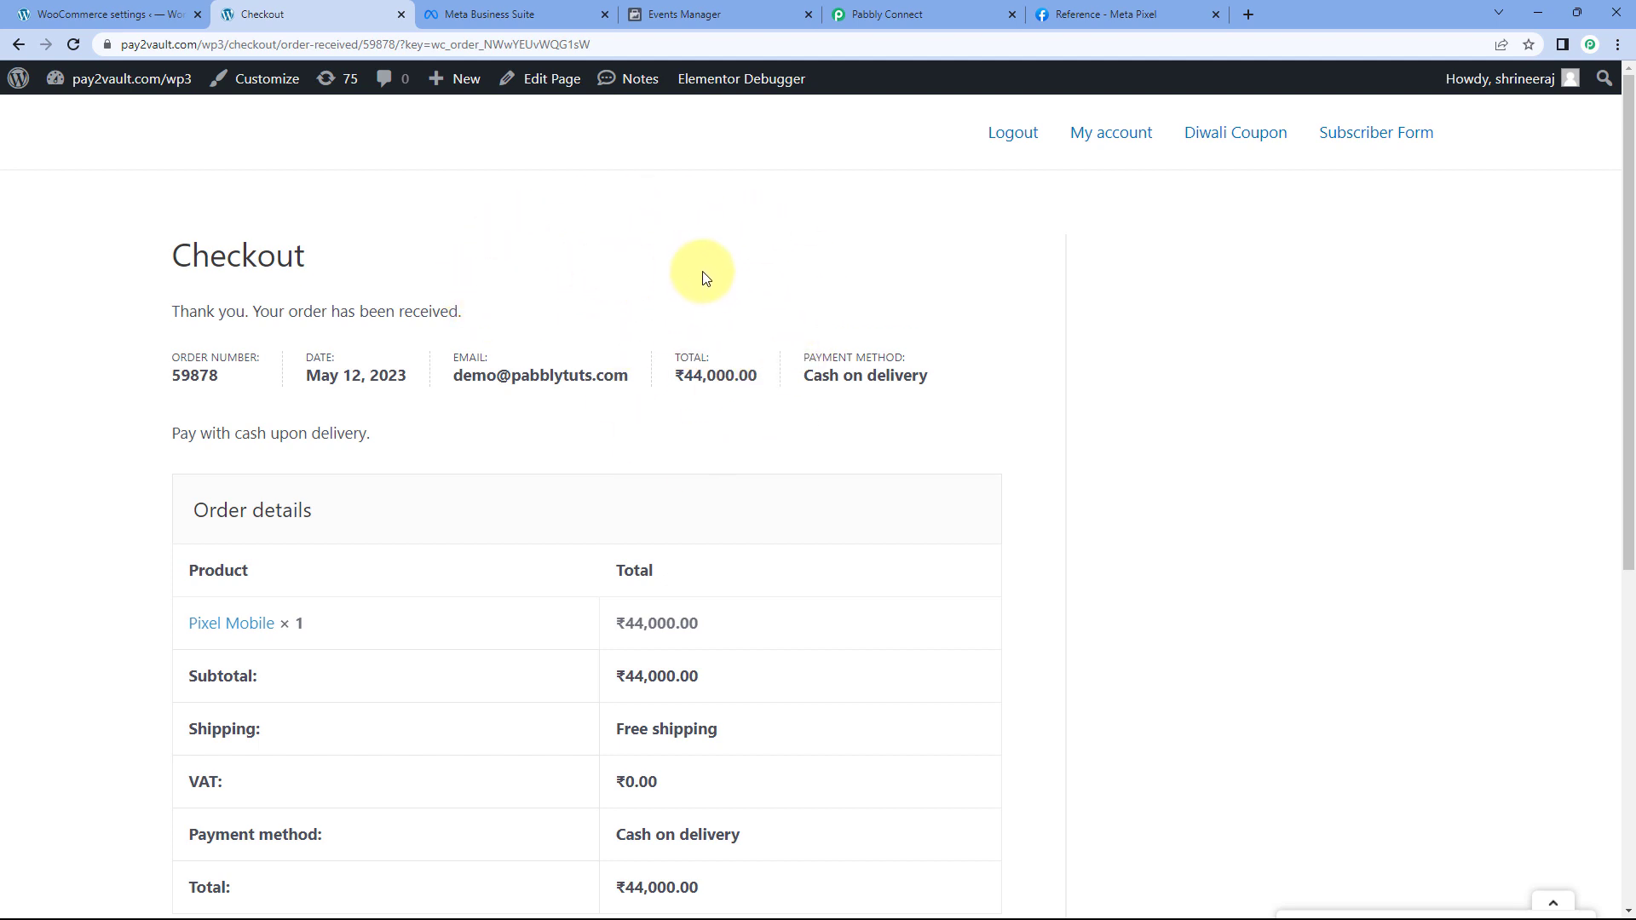
Return to Events Manager after a brief look at the Pabbly Connect workflow, collapse the earlier Purchase test event and reload the page.
{"action": "left_click", "coordinate": [899, 8]}
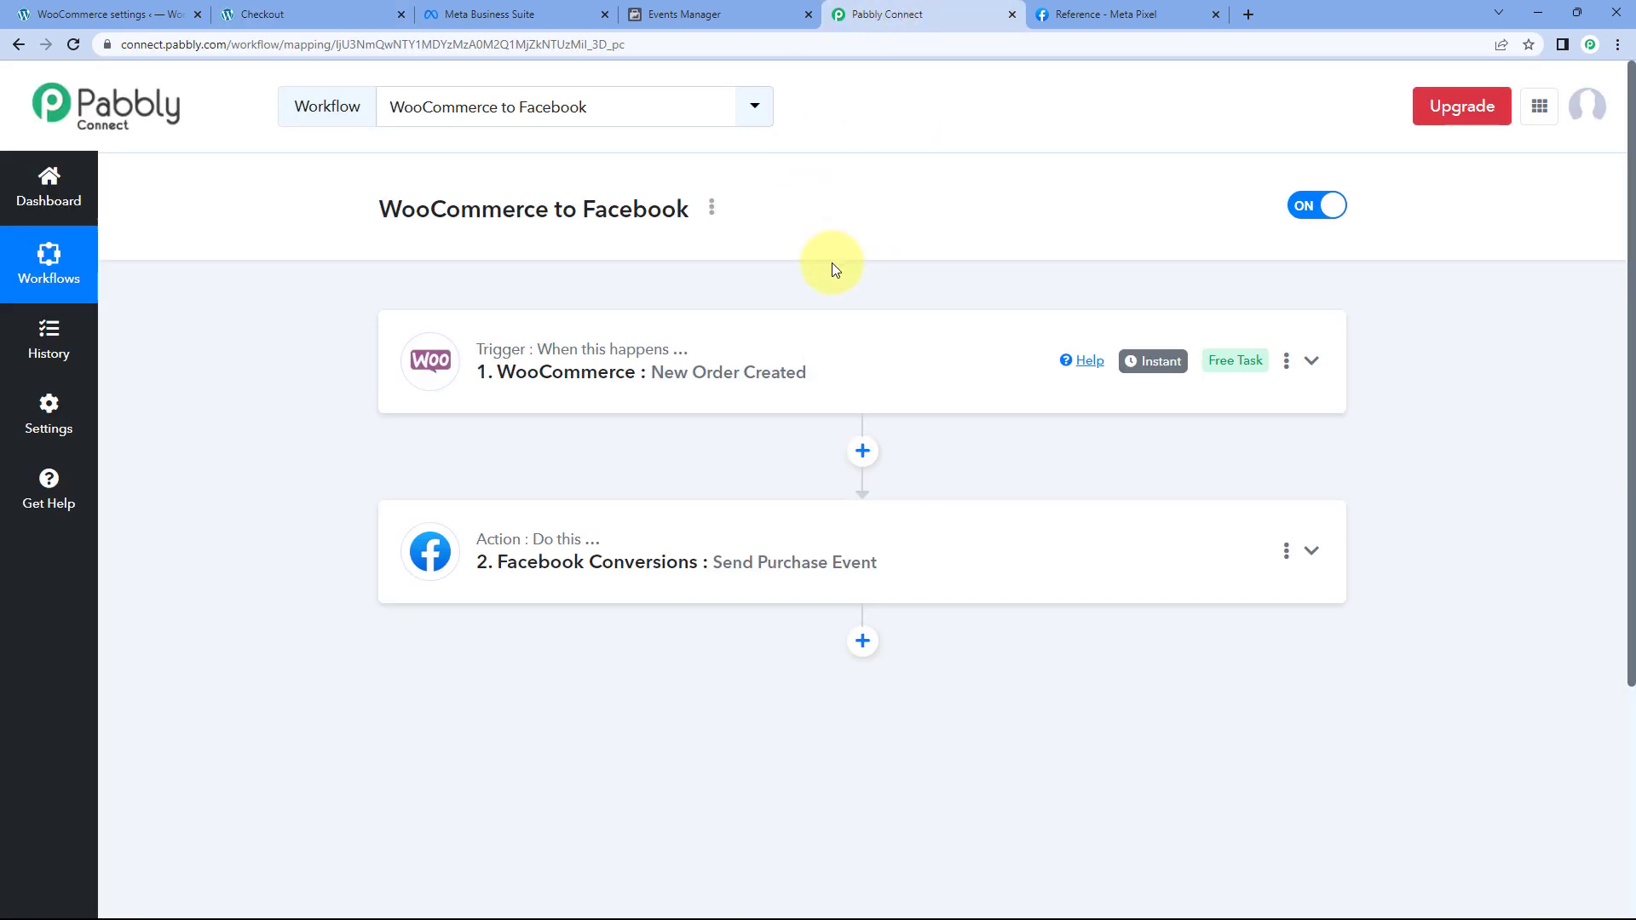
{"action": "left_click", "coordinate": [743, 12]}
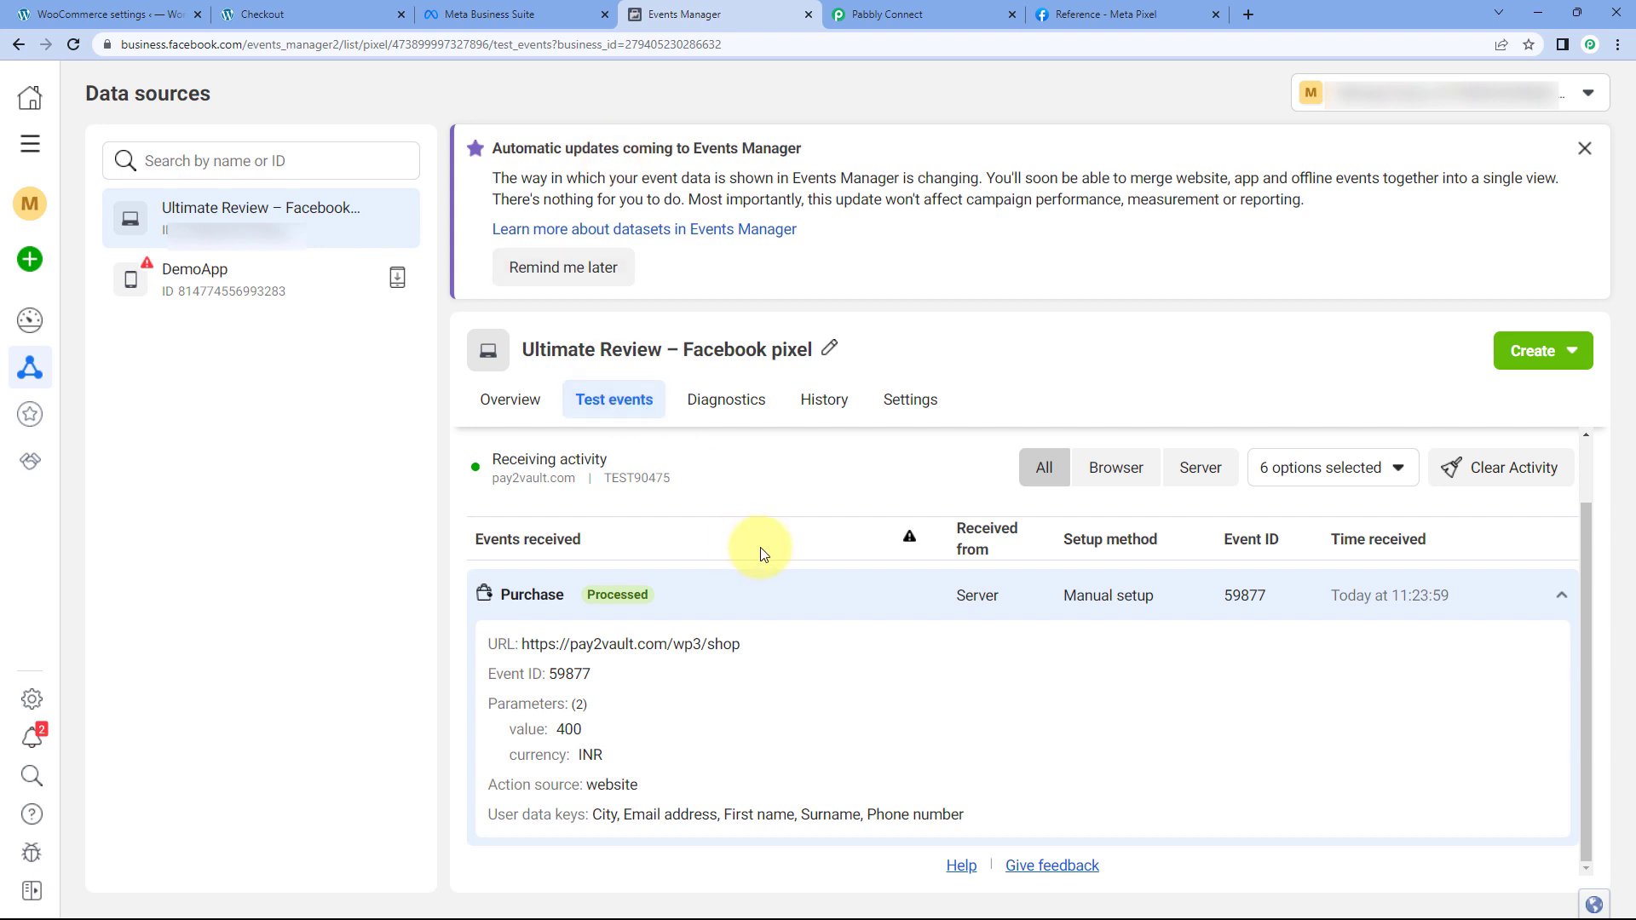
{"action": "left_click", "coordinate": [763, 591]}
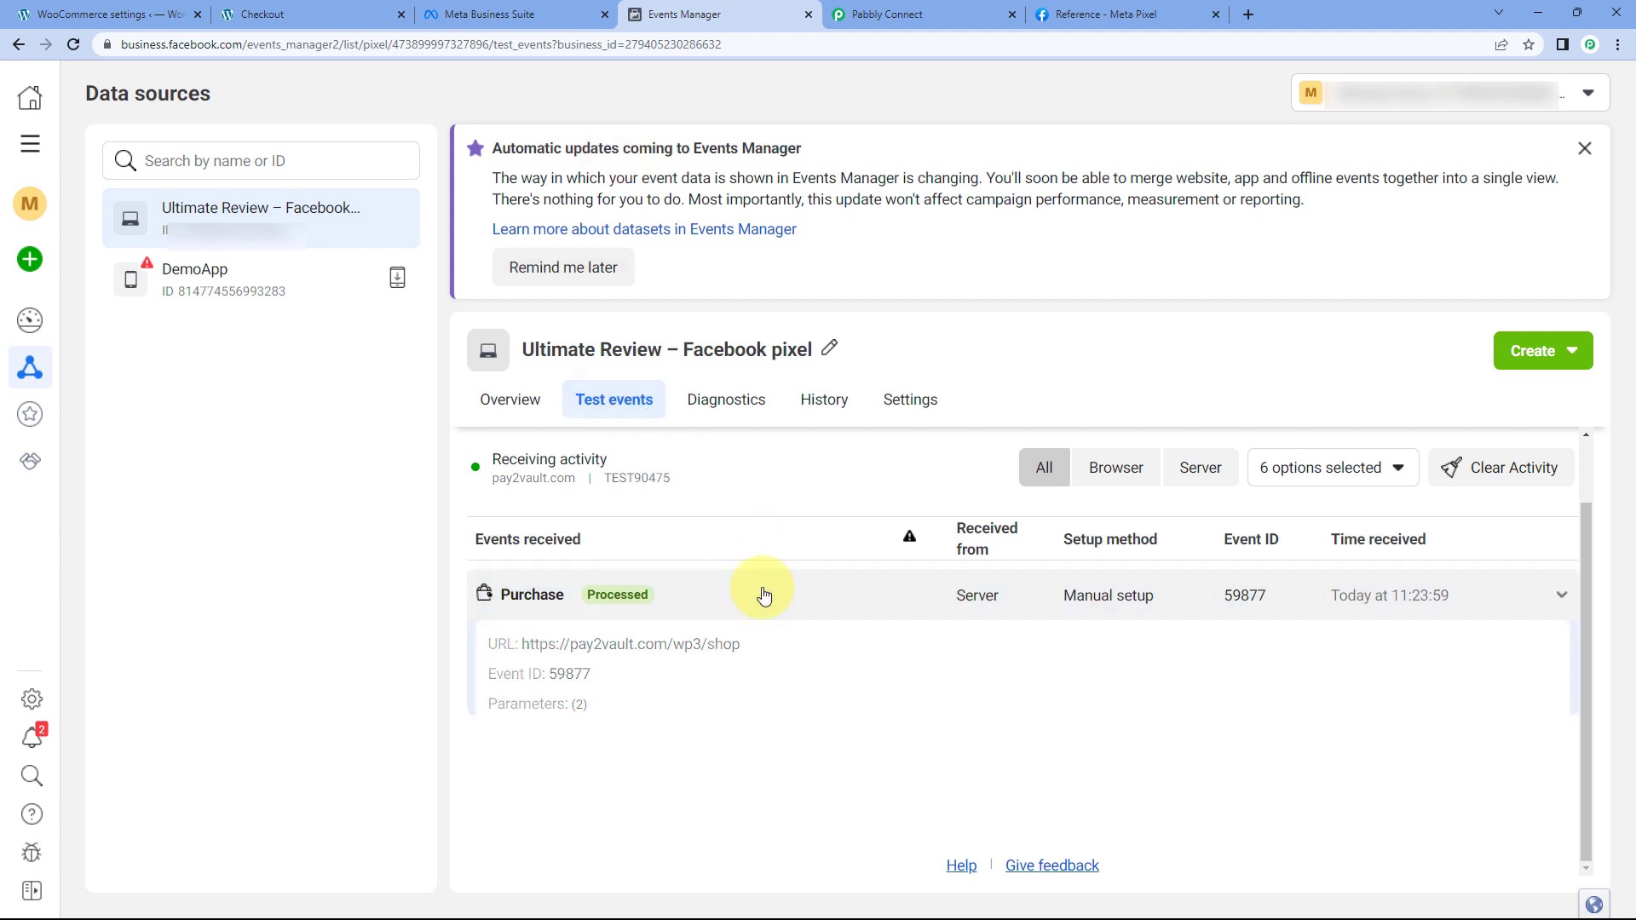
{"action": "left_click", "coordinate": [74, 44]}
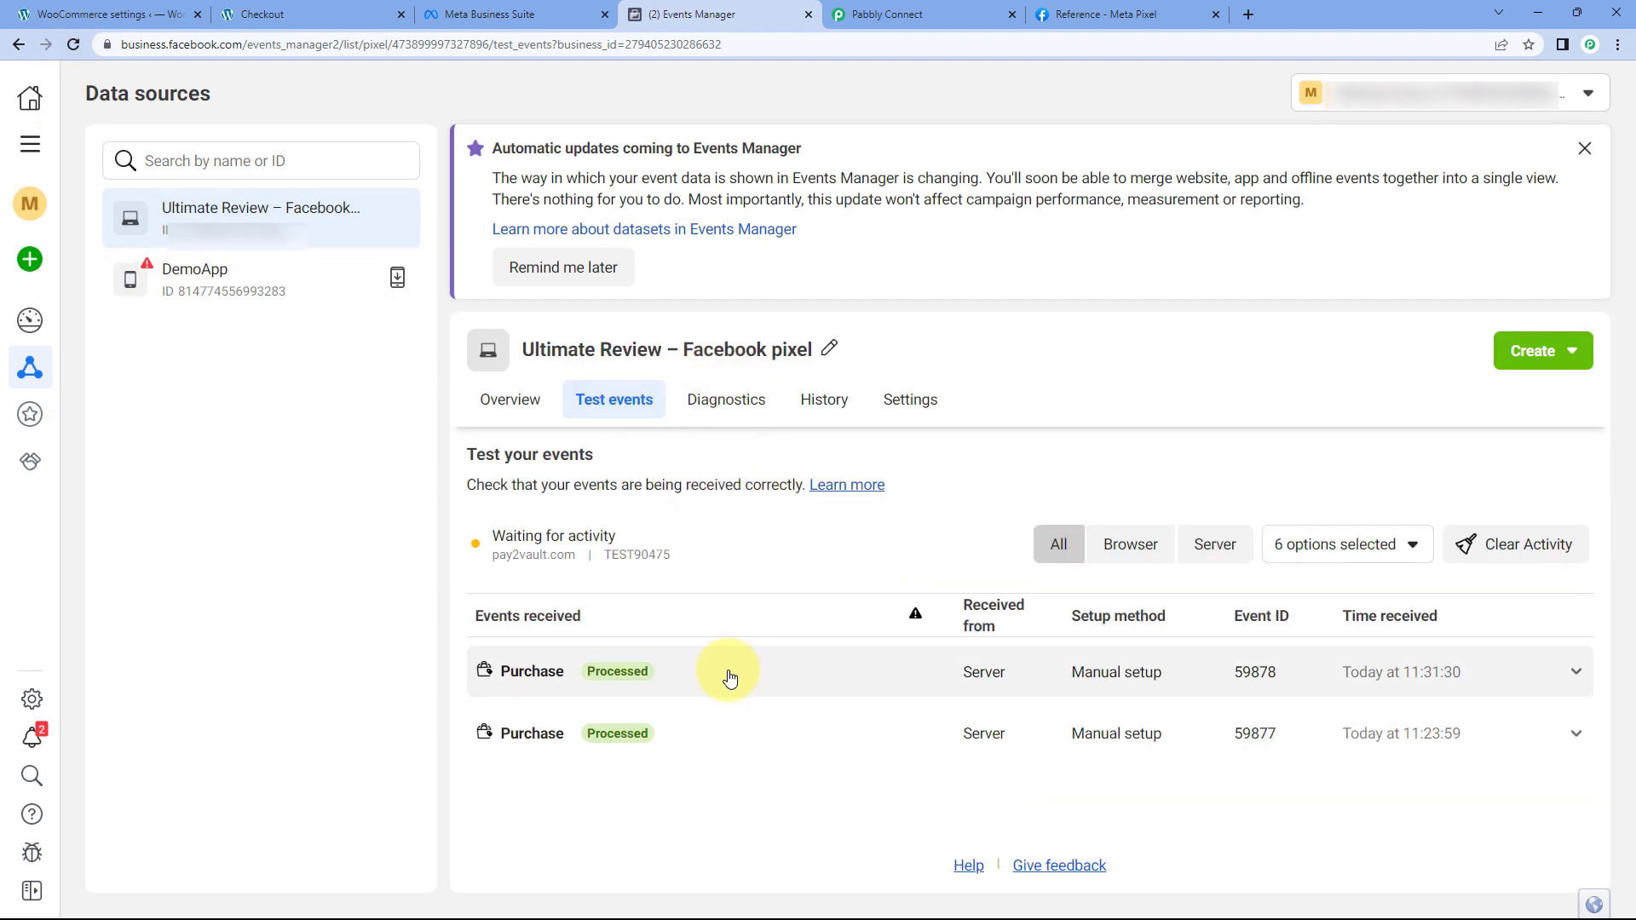
Expand the newest Purchase test event and compare its event ID with the order number on the store's confirmation page.
{"action": "left_click", "coordinate": [724, 672]}
{"action": "scroll", "coordinate": [739, 576], "scroll_direction": "down", "scroll_amount": 2}
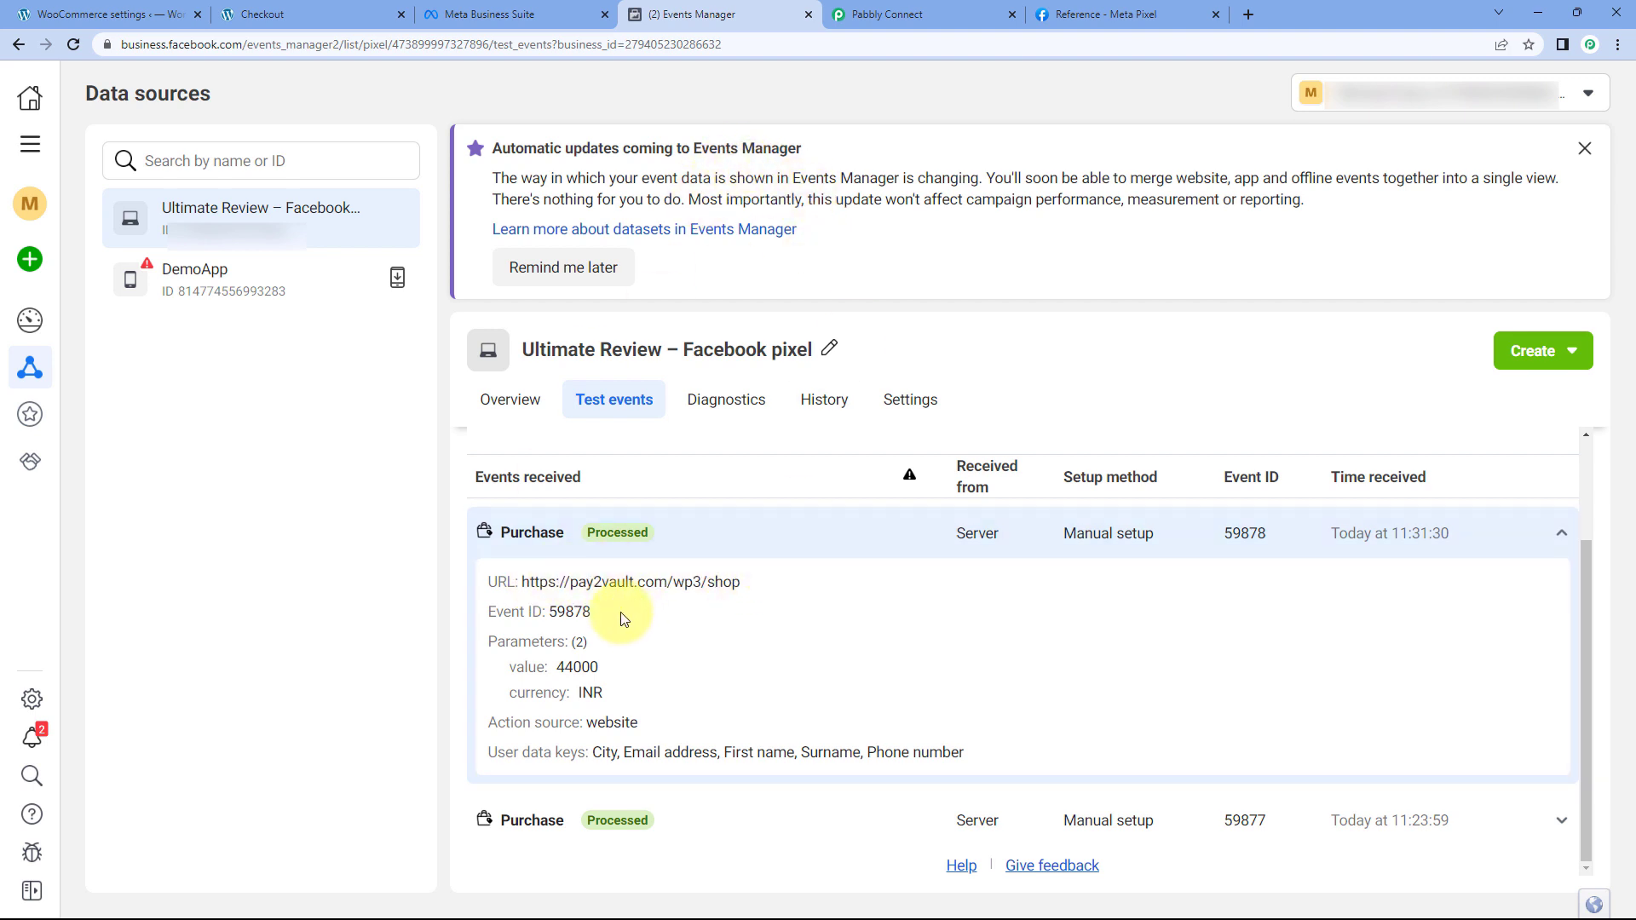
{"action": "left_click_drag", "start_coordinate": [625, 619], "coordinate": [550, 612]}
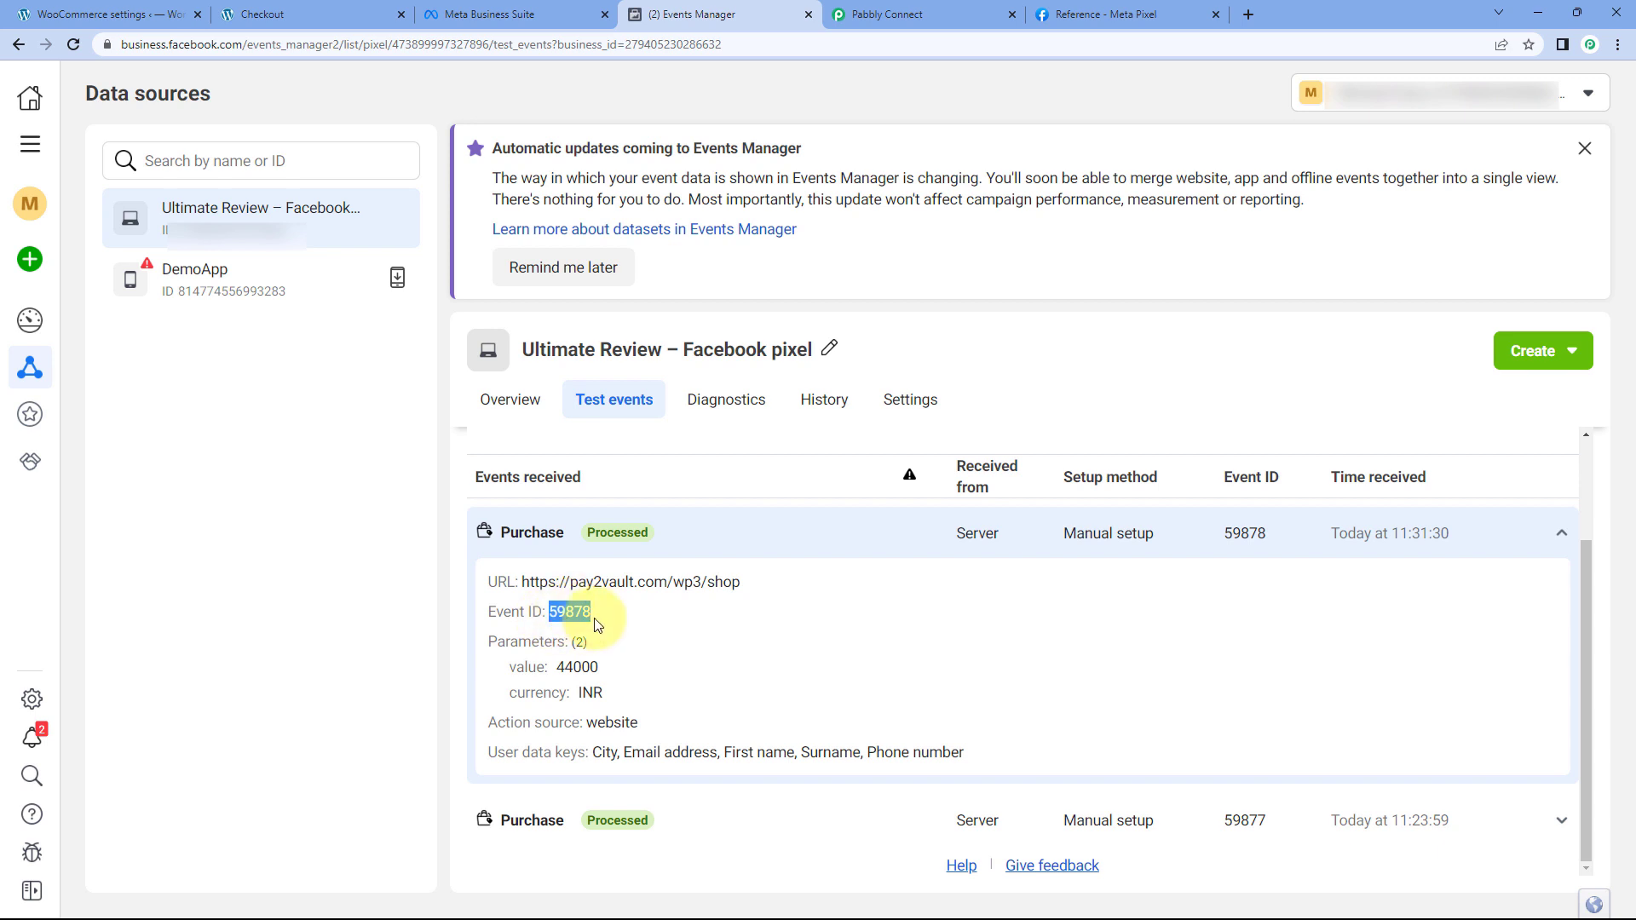
{"action": "left_click", "coordinate": [260, 14]}
{"action": "left_click", "coordinate": [230, 379]}
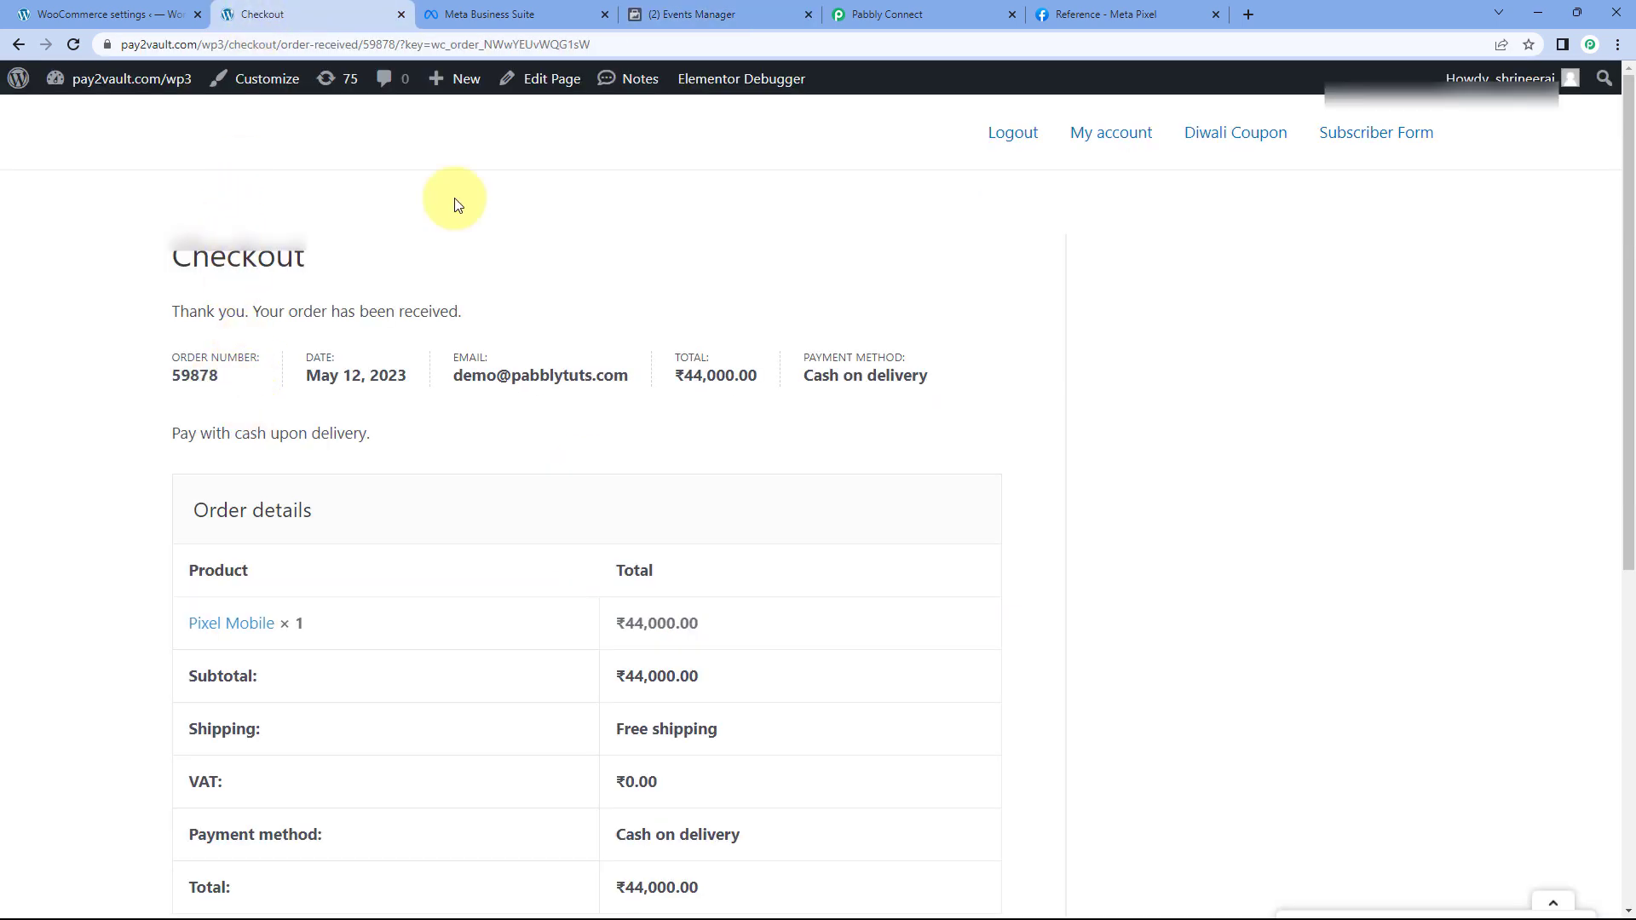
Back in Events Manager, examine the newest Purchase event's value, currency, action source and user data keys.
{"action": "left_click", "coordinate": [713, 14]}
{"action": "left_click_drag", "start_coordinate": [603, 667], "coordinate": [586, 723]}
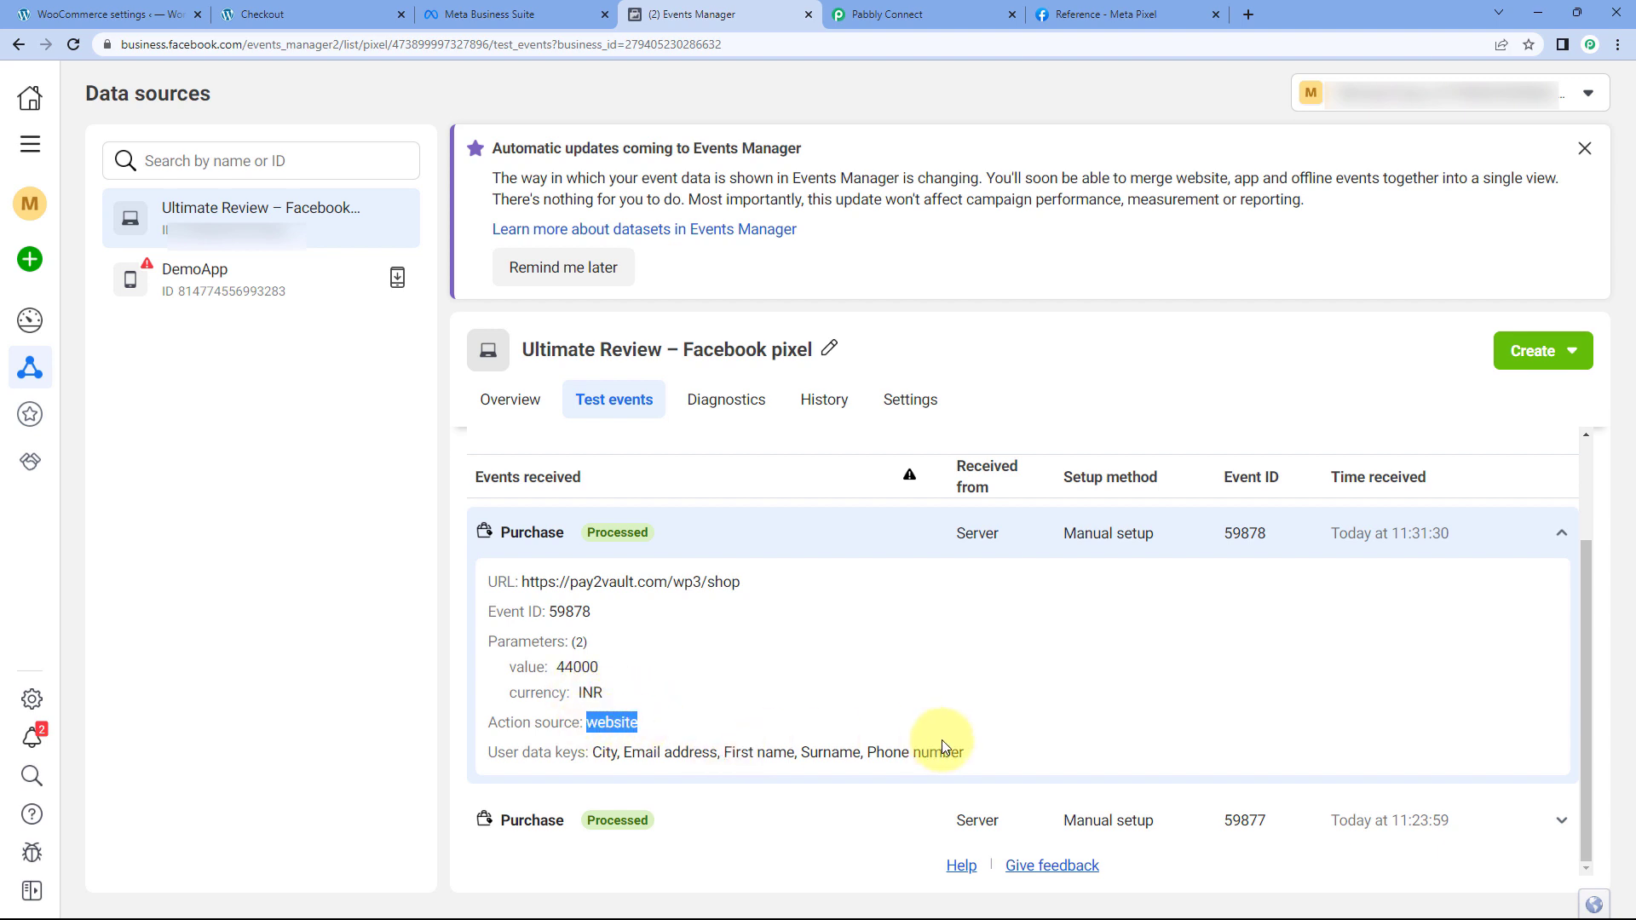
{"action": "left_click_drag", "start_coordinate": [991, 758], "coordinate": [591, 750]}
{"action": "left_click", "coordinate": [750, 686]}
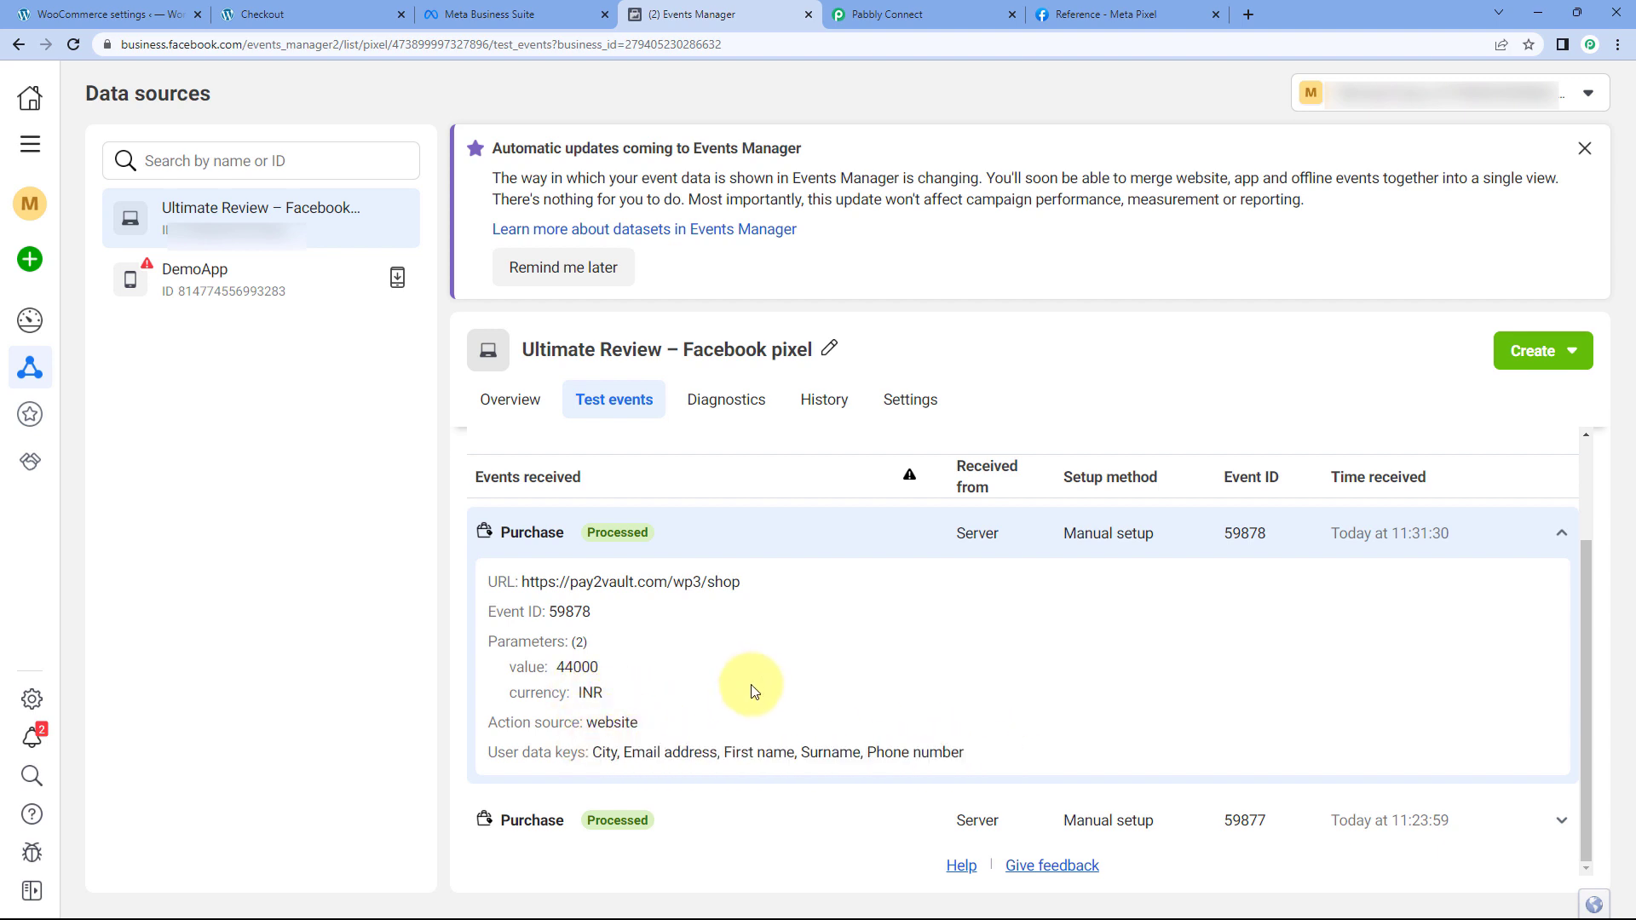
Switch to the Pabbly Connect workflow, expand the Facebook Conversions action and clear its Test Event Code.
{"action": "left_click", "coordinate": [984, 8]}
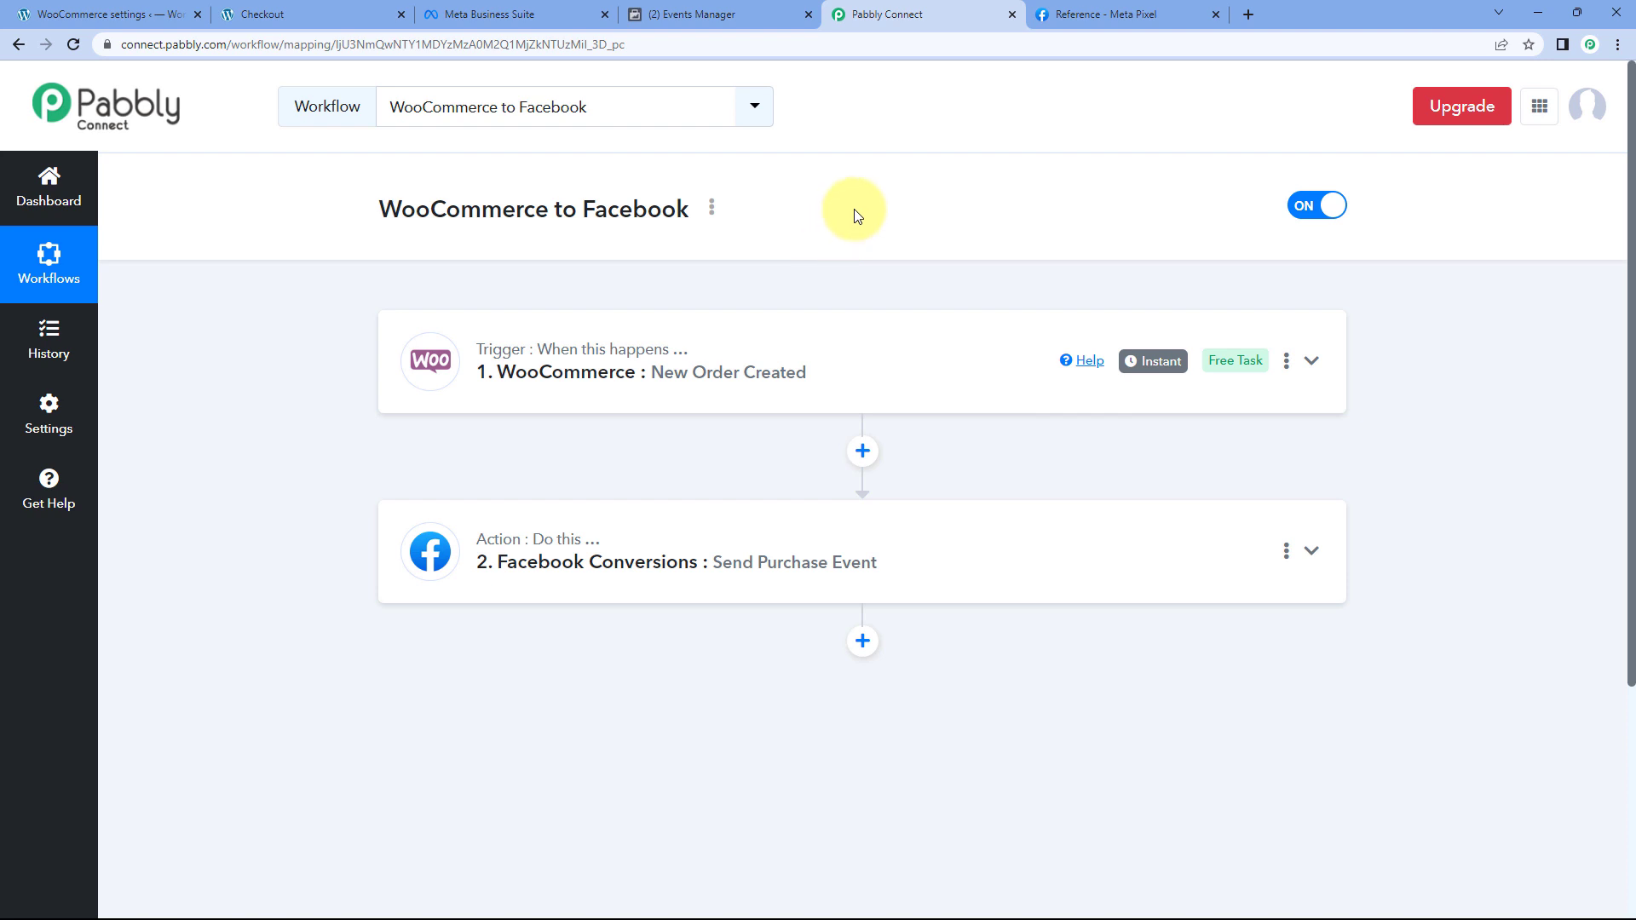
{"action": "scroll", "coordinate": [757, 271], "scroll_direction": "down", "scroll_amount": 1}
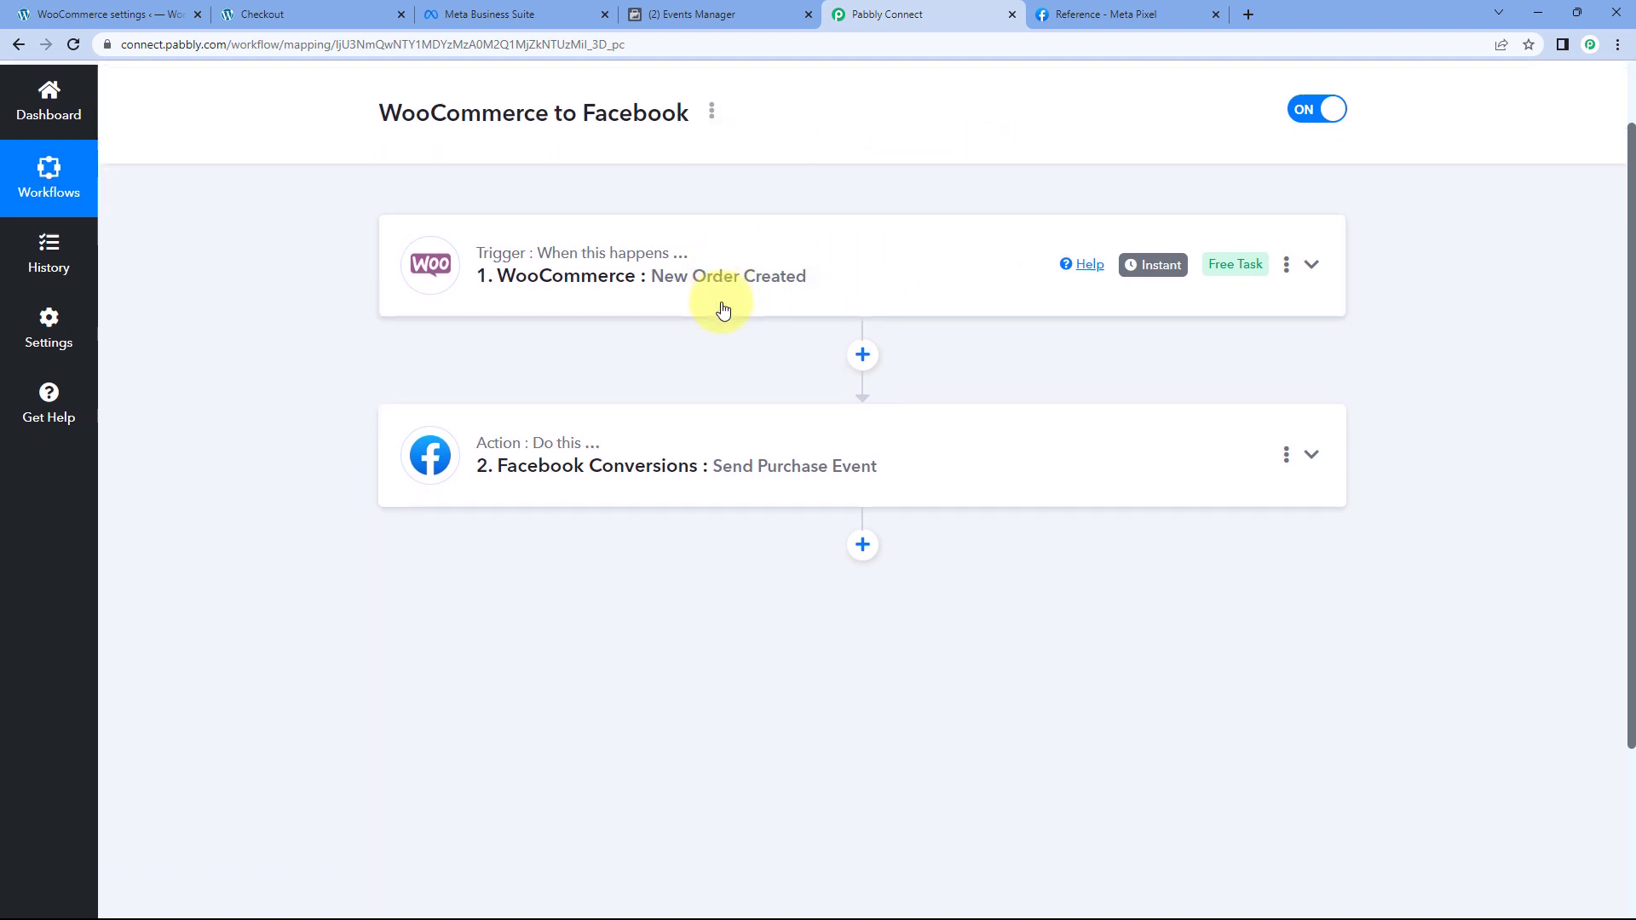
{"action": "scroll", "coordinate": [719, 341], "scroll_direction": "down", "scroll_amount": 1}
{"action": "left_click", "coordinate": [719, 366]}
{"action": "scroll", "coordinate": [290, 367], "scroll_direction": "down", "scroll_amount": 2}
{"action": "scroll", "coordinate": [309, 377], "scroll_direction": "down", "scroll_amount": 12}
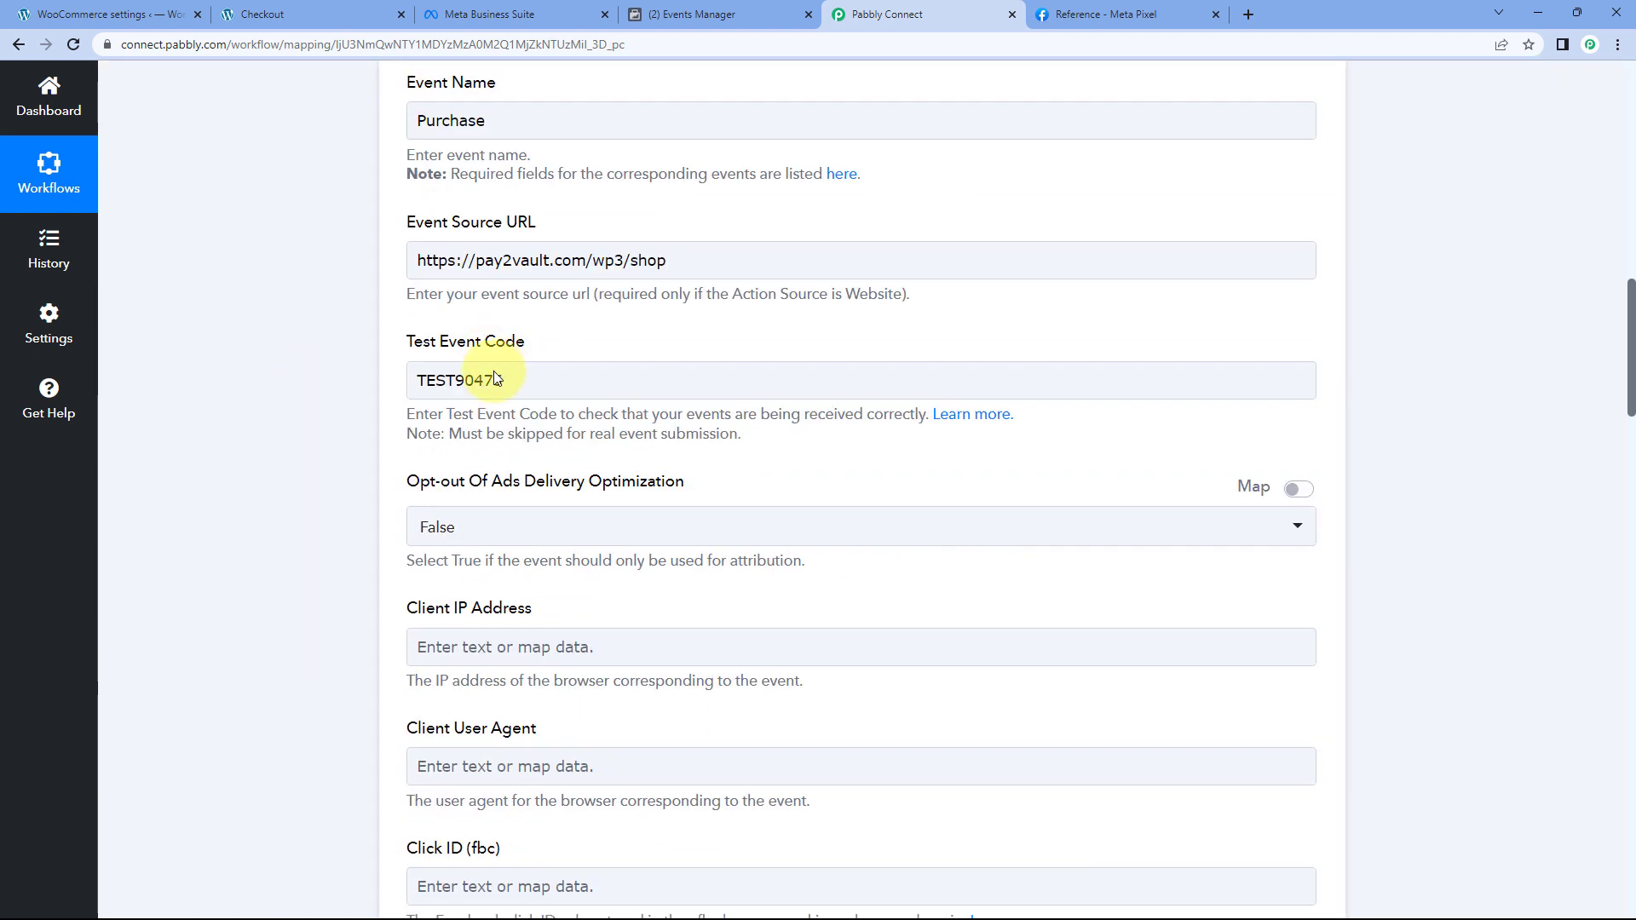
{"action": "left_click", "coordinate": [518, 380]}
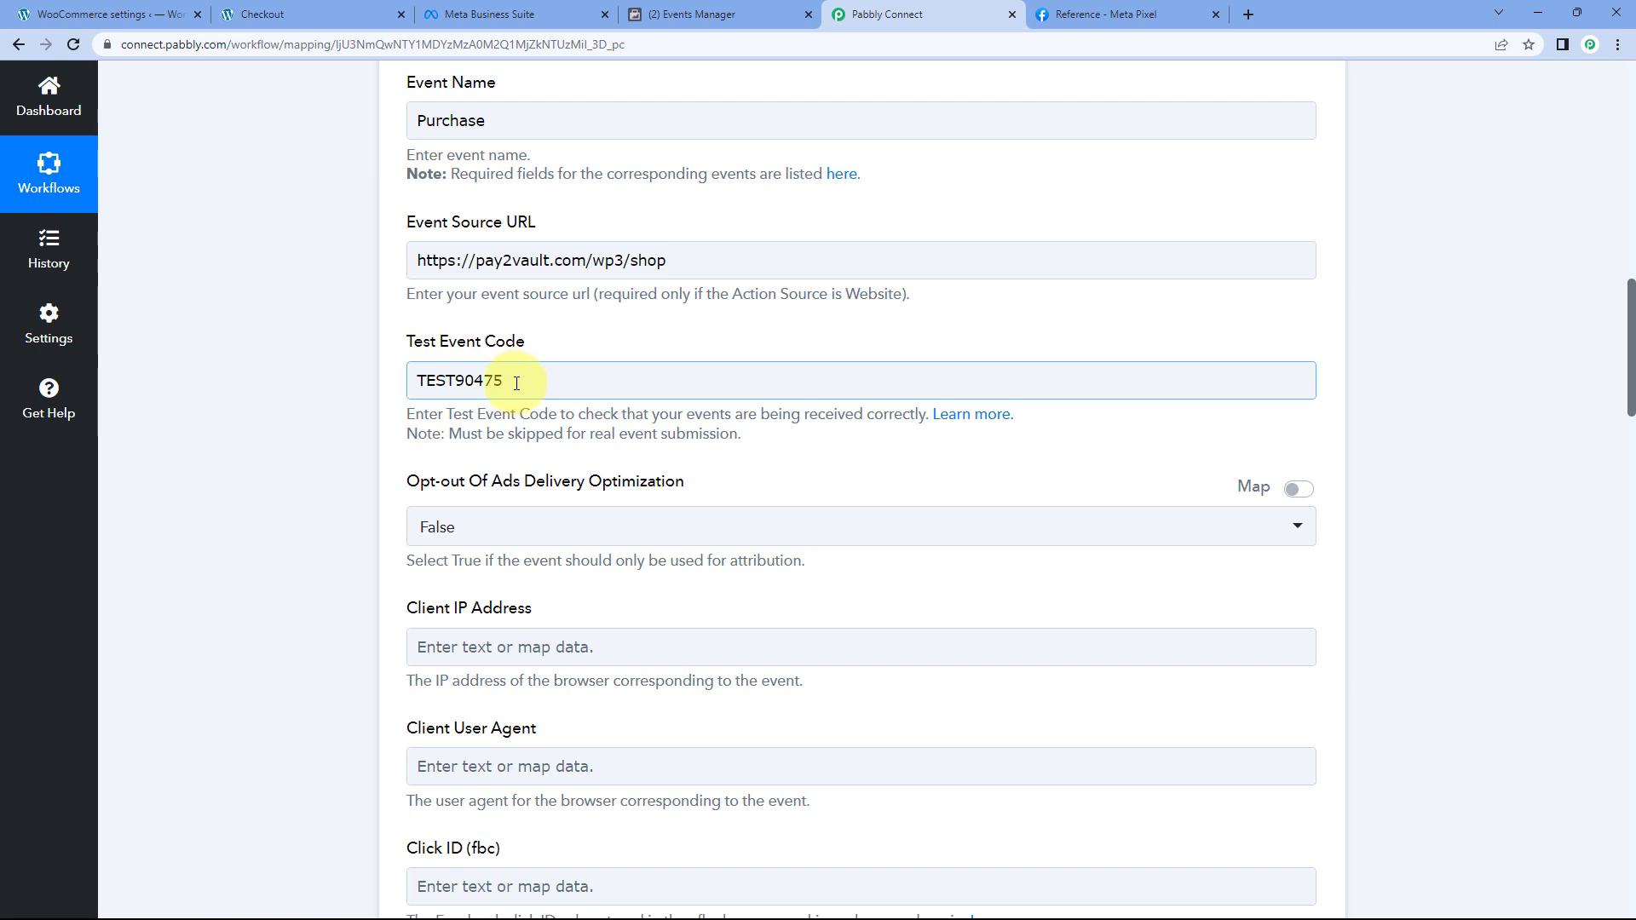
{"action": "double_click", "coordinate": [516, 384]}
{"action": "key", "text": "BackSpace"}
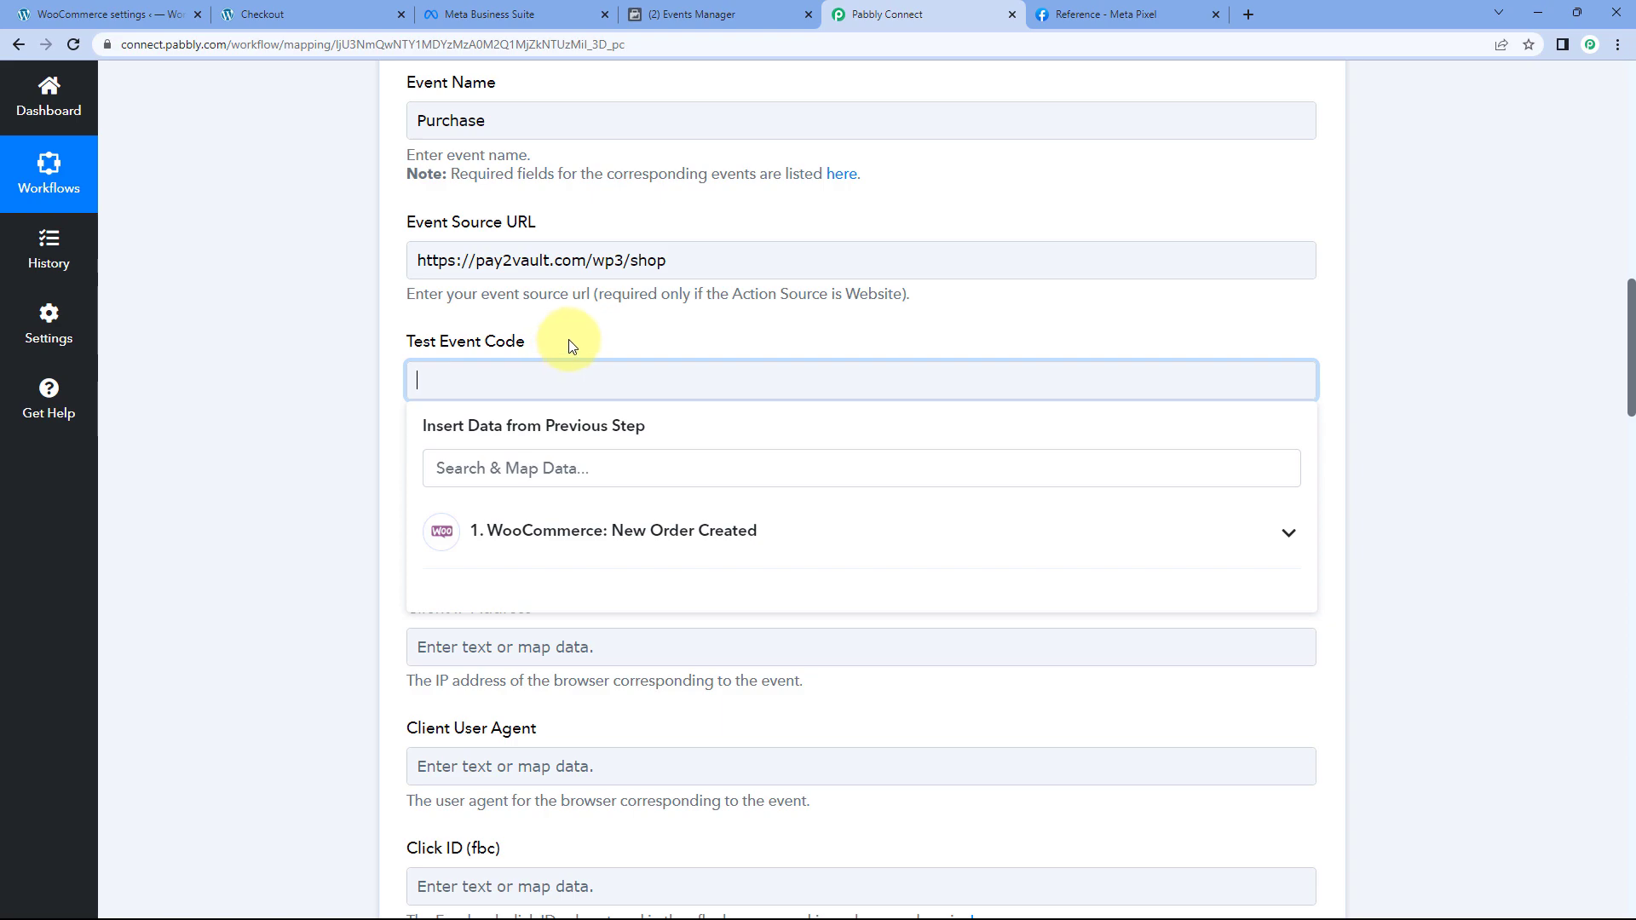
{"action": "left_click", "coordinate": [569, 339]}
Save the Send Purchase Event action without sending a test request, and collapse the action step.
{"action": "scroll", "coordinate": [365, 351], "scroll_direction": "down", "scroll_amount": 18}
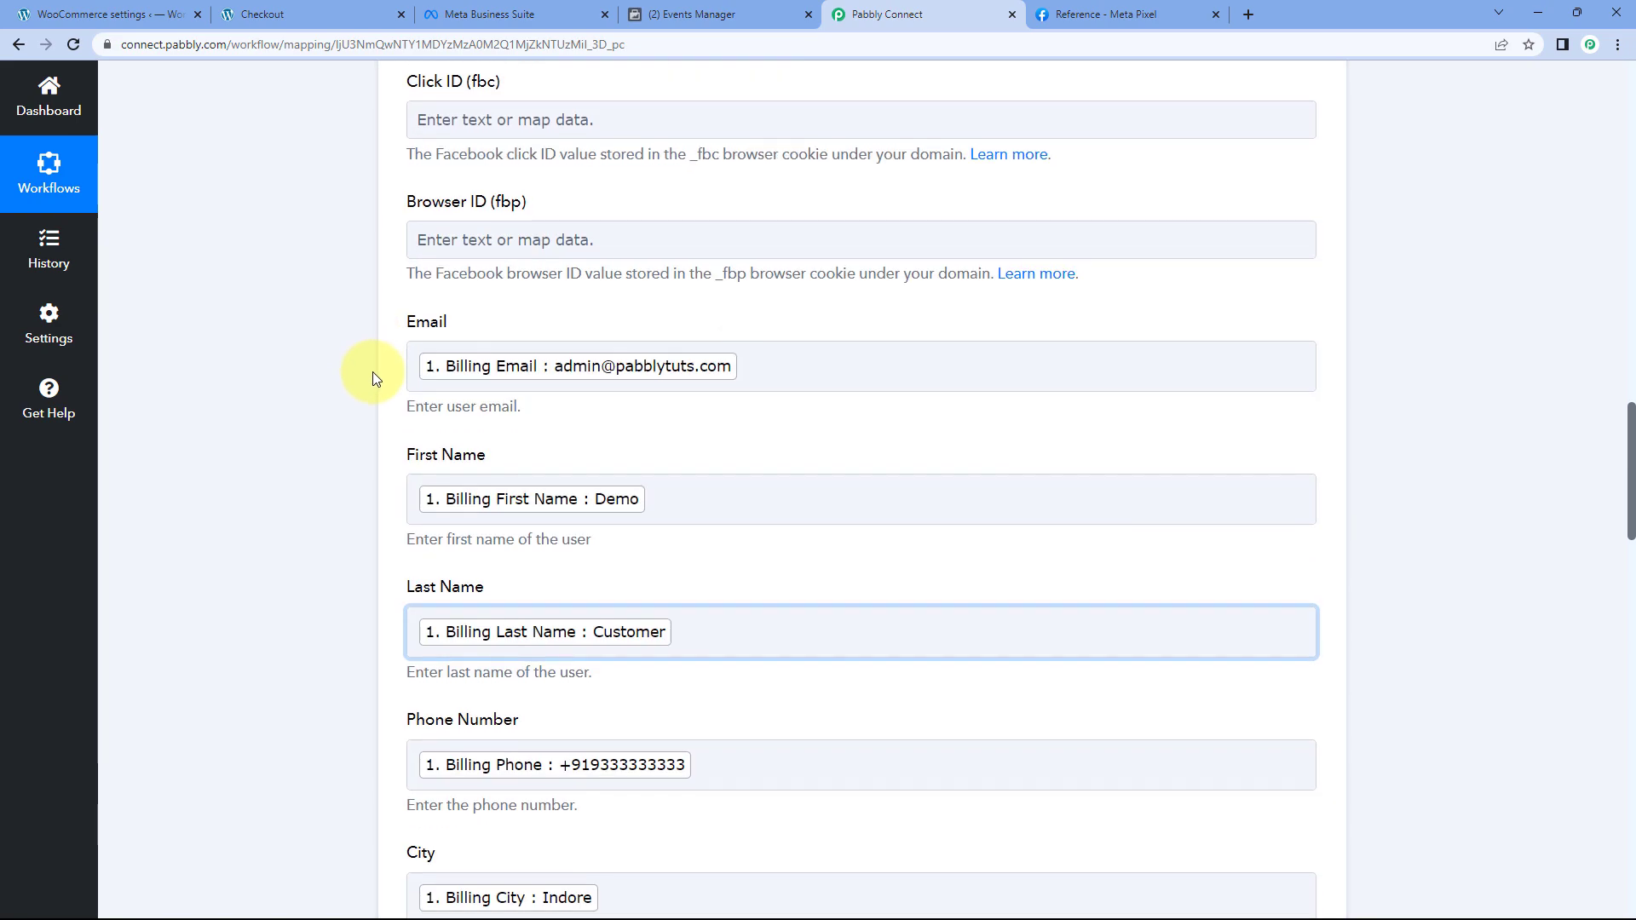
{"action": "scroll", "coordinate": [390, 430], "scroll_direction": "down", "scroll_amount": 18}
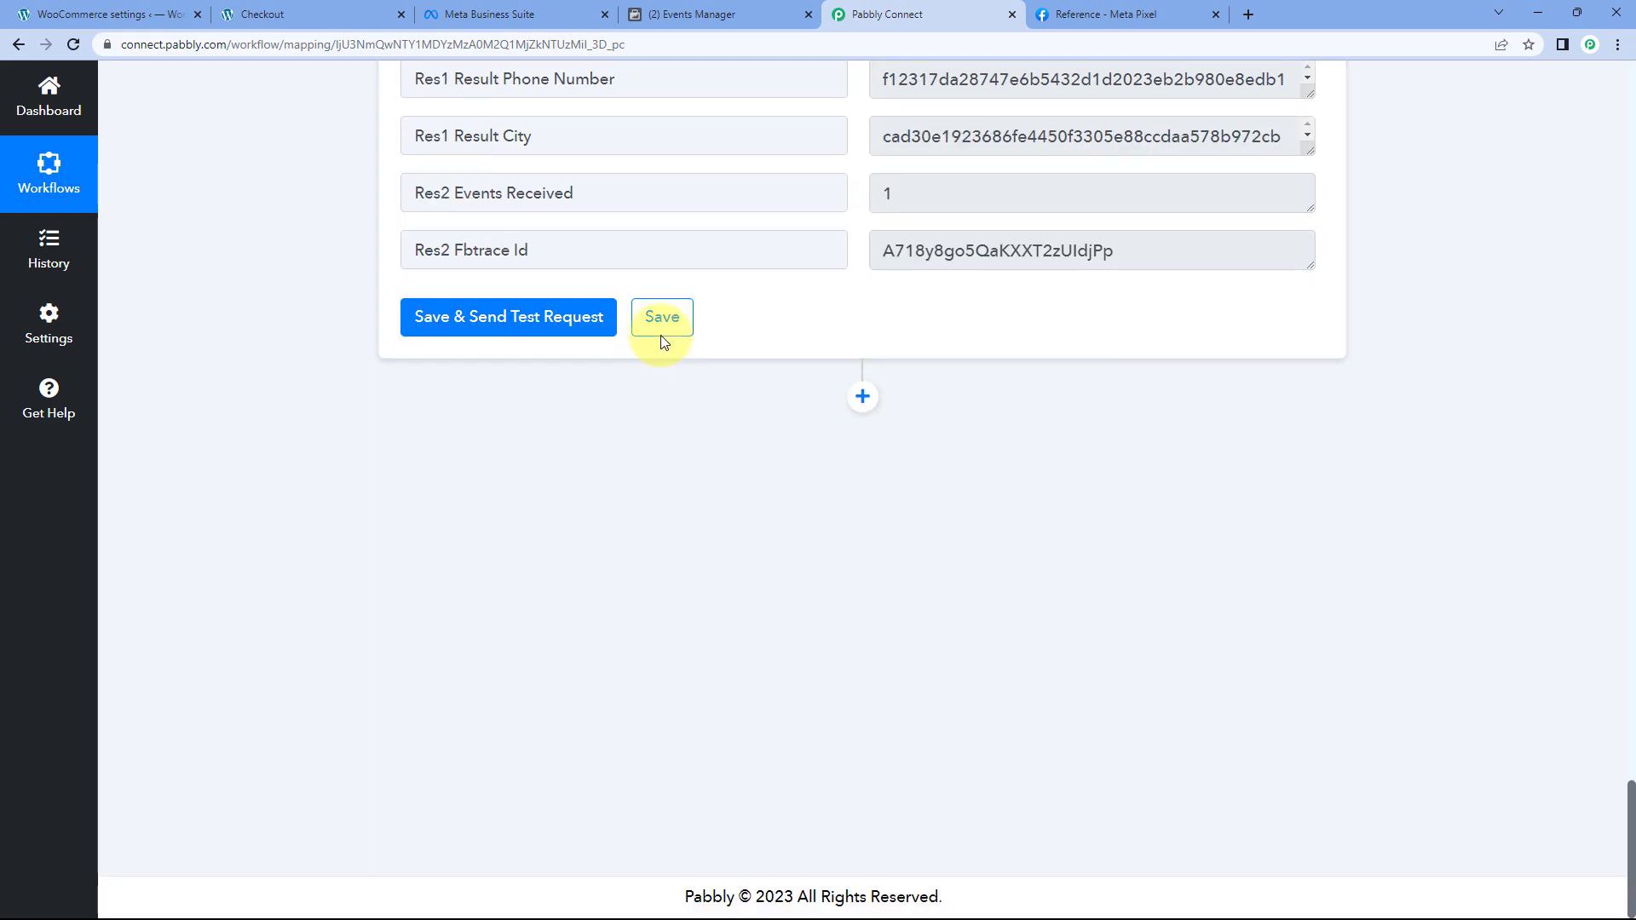
{"action": "left_click", "coordinate": [661, 332]}
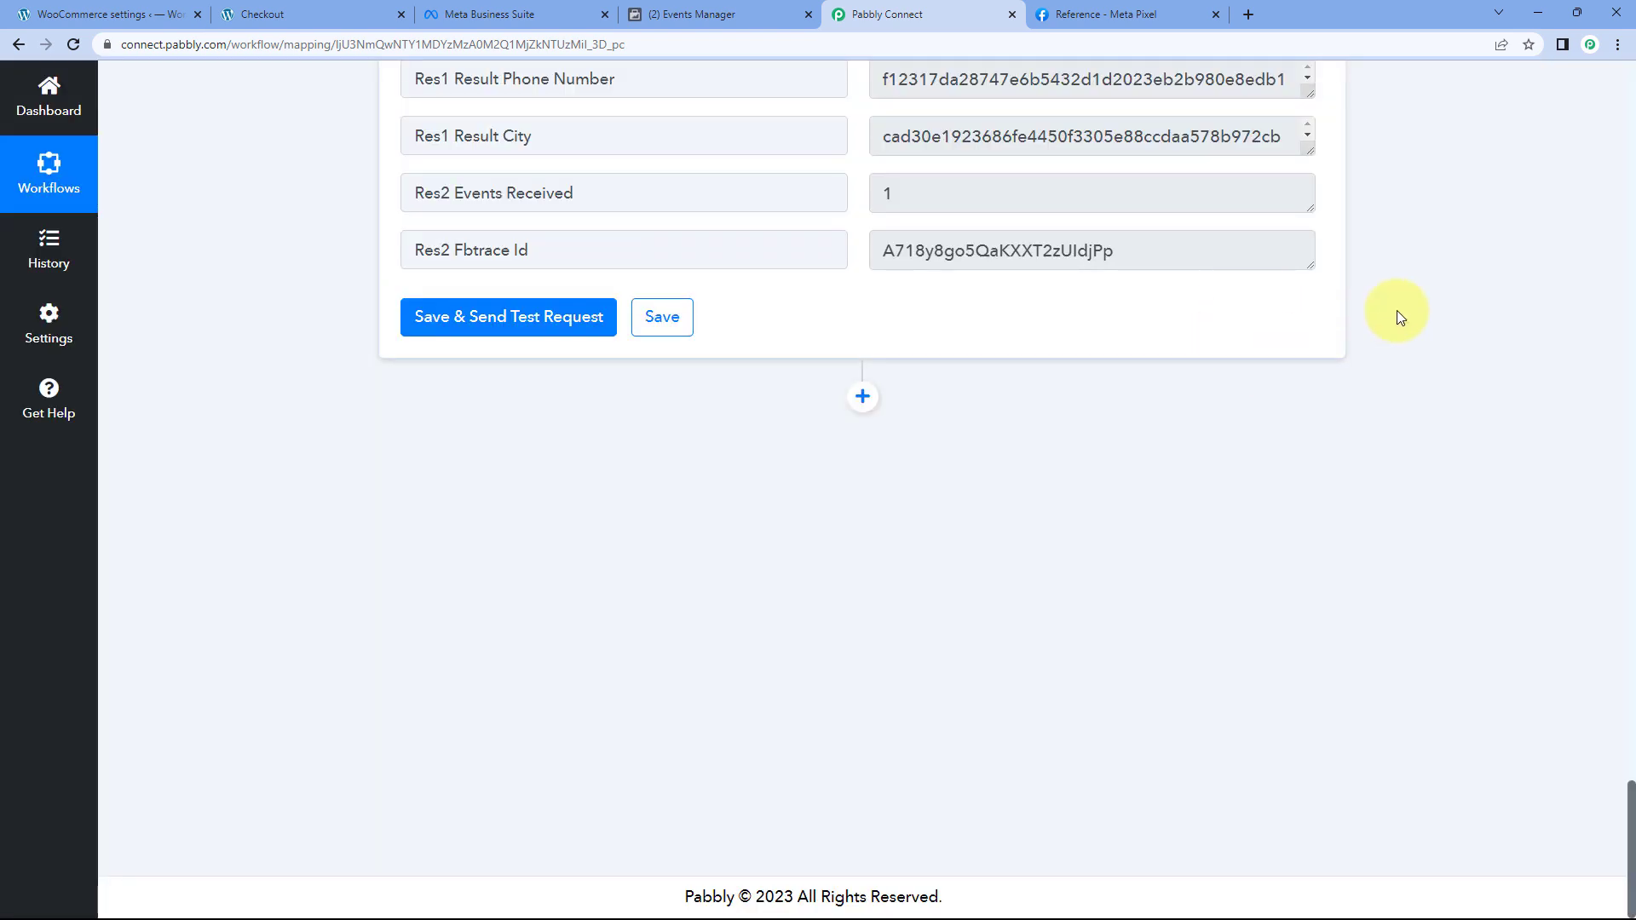
{"action": "scroll", "coordinate": [1356, 326], "scroll_direction": "up", "scroll_amount": 7}
{"action": "scroll", "coordinate": [1356, 325], "scroll_direction": "up", "scroll_amount": 20}
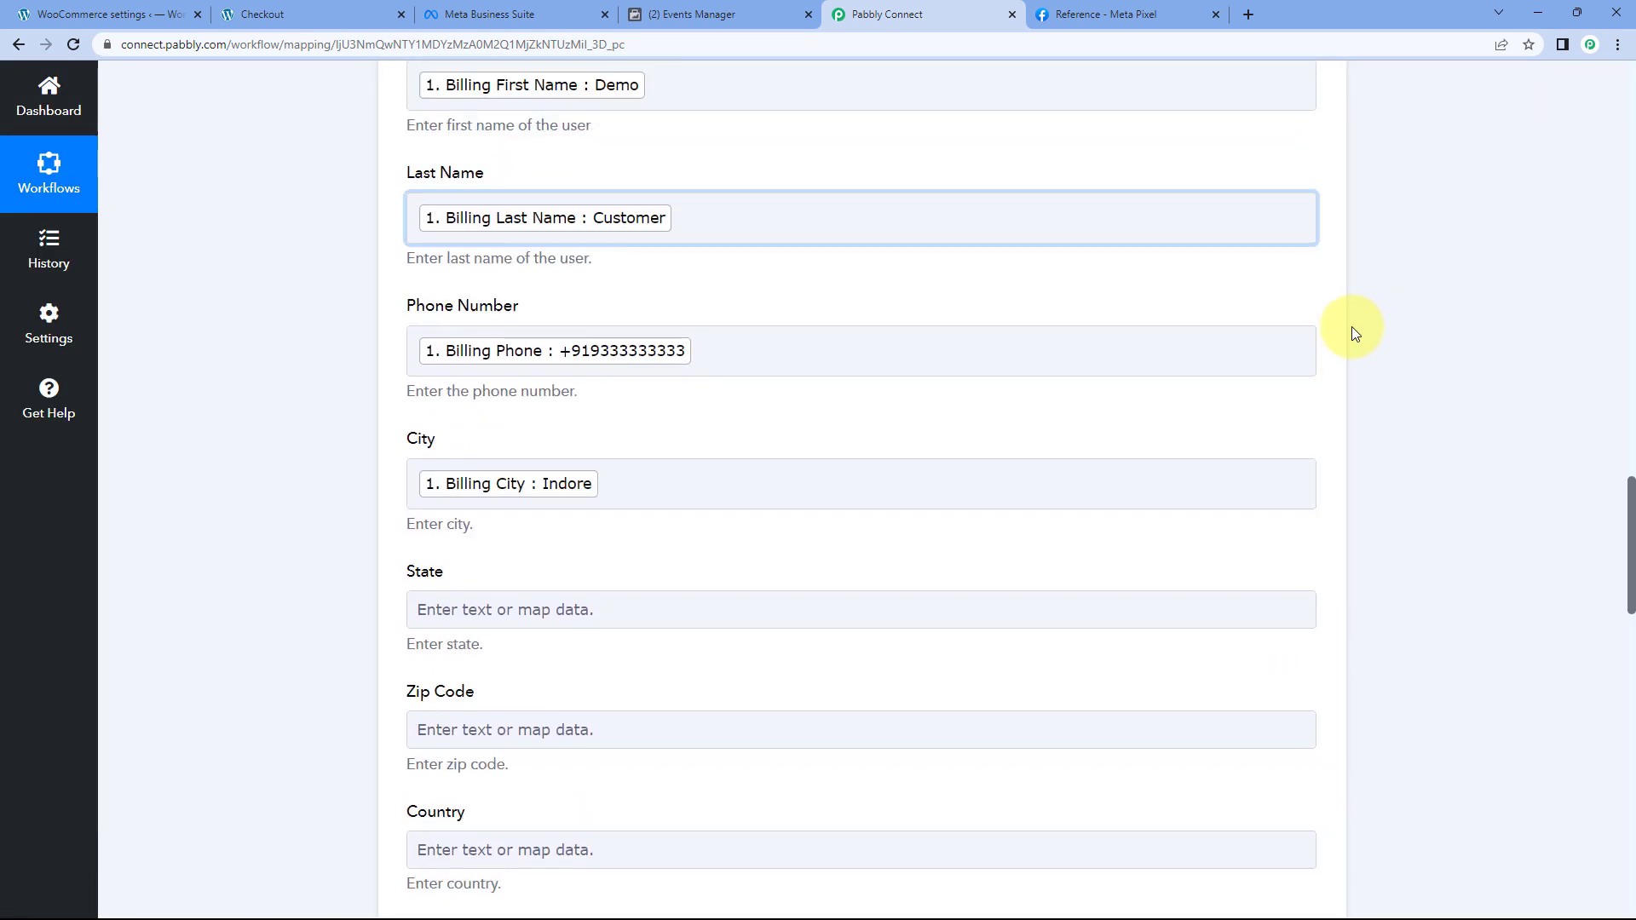
{"action": "scroll", "coordinate": [1350, 326], "scroll_direction": "up", "scroll_amount": 18}
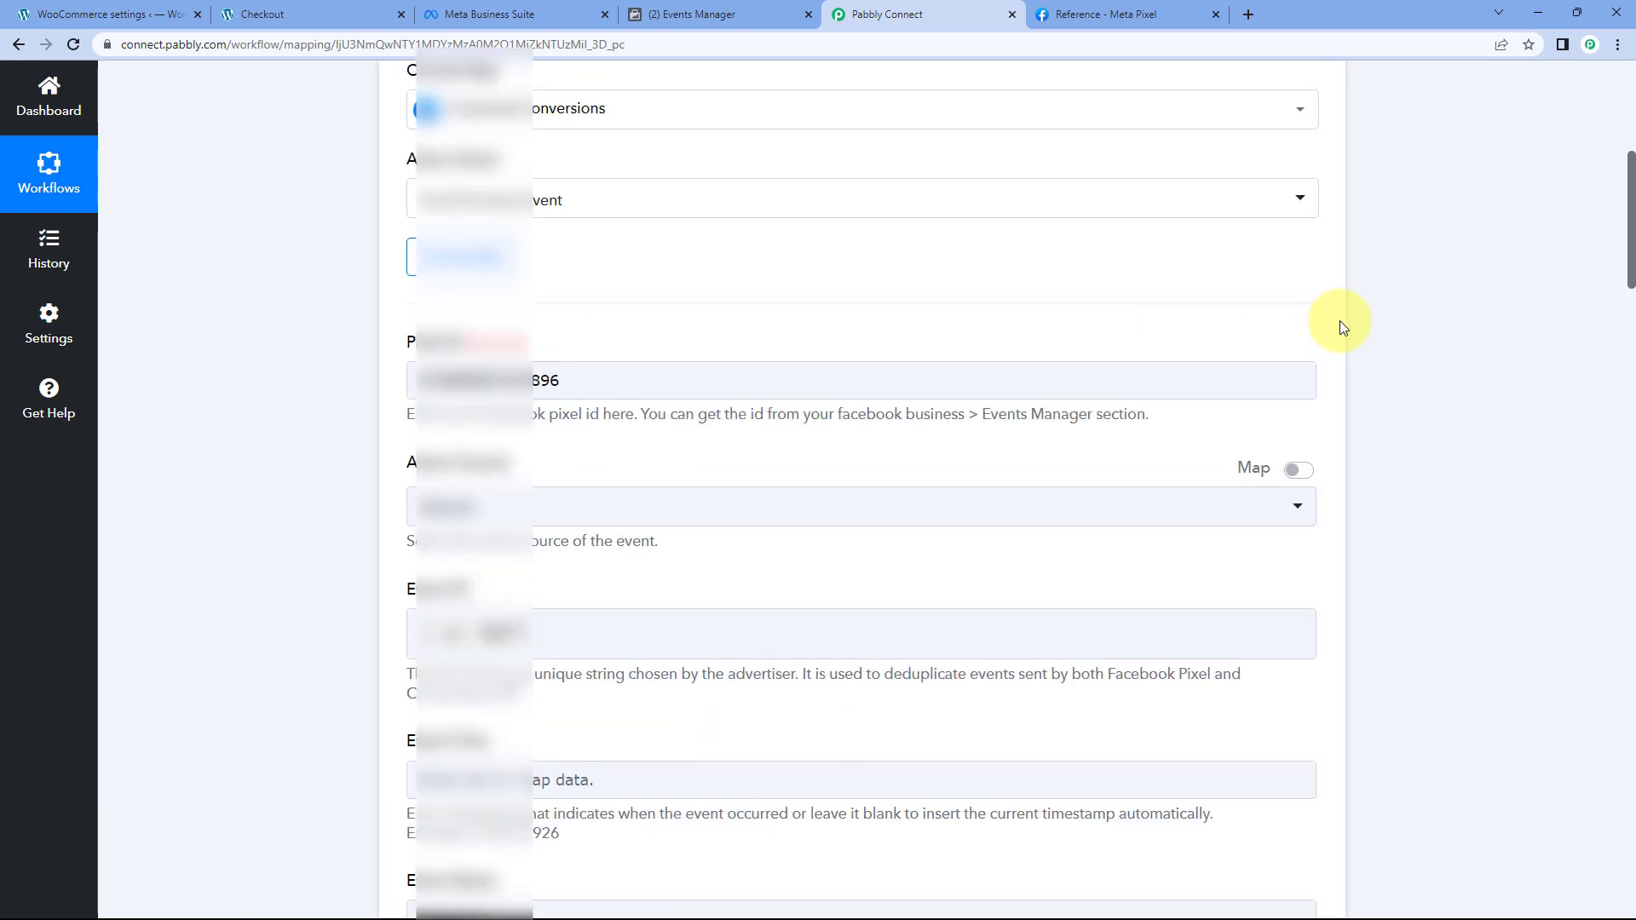
{"action": "left_click", "coordinate": [1340, 326]}
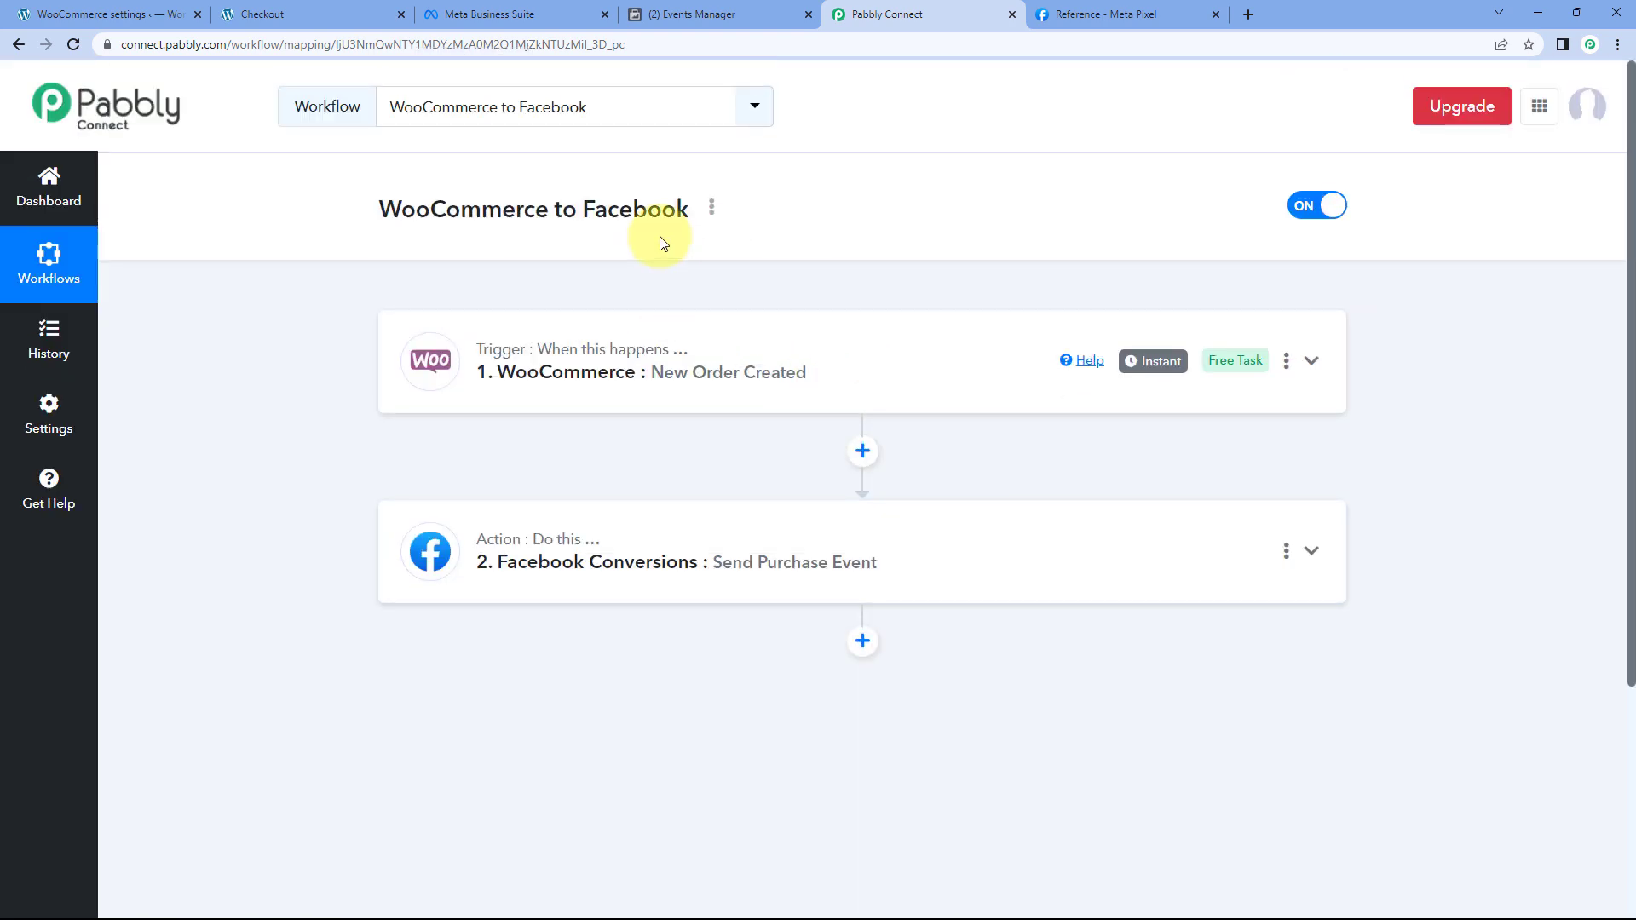